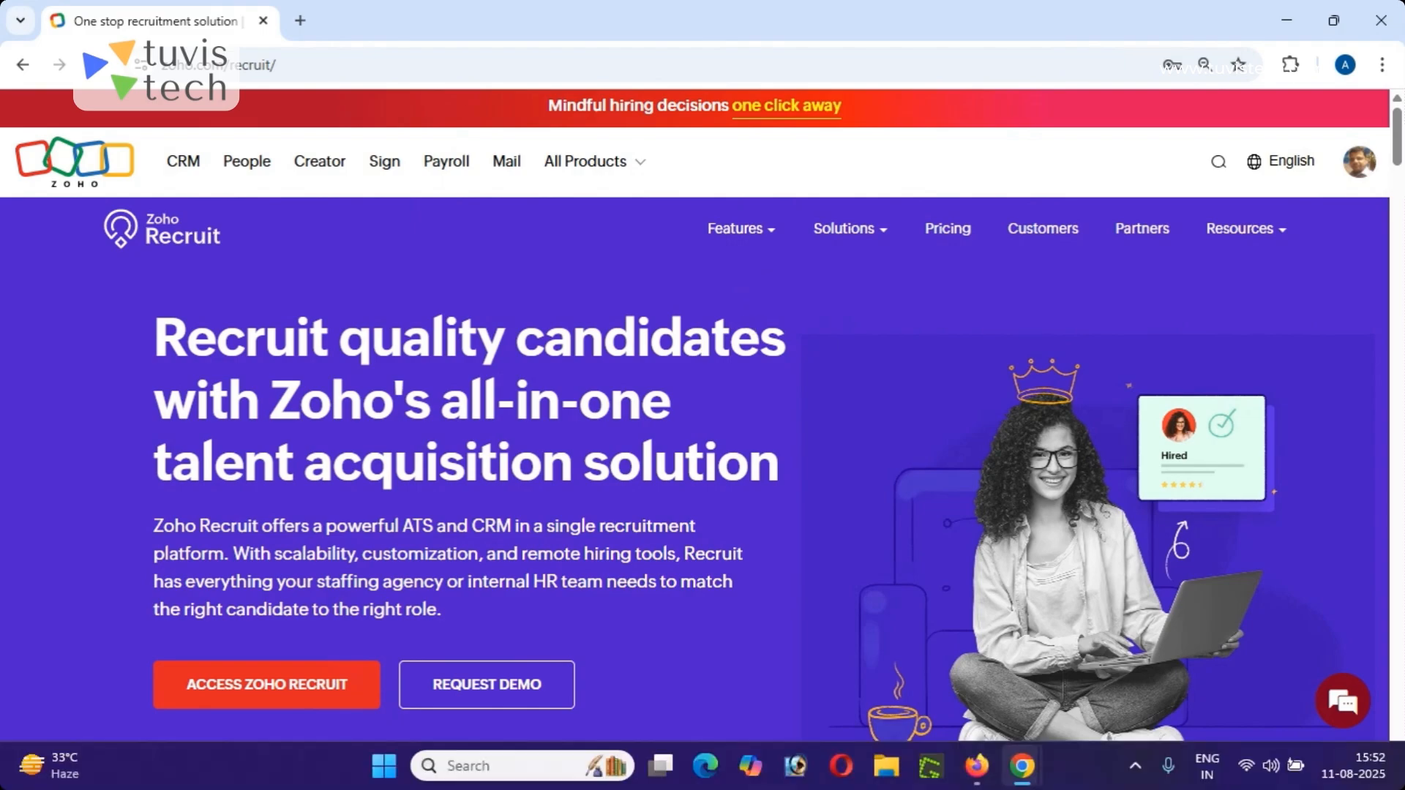
- Switch to Firefox and view the Org Overview on the Zoho Recruit home page
left_click(977, 769)
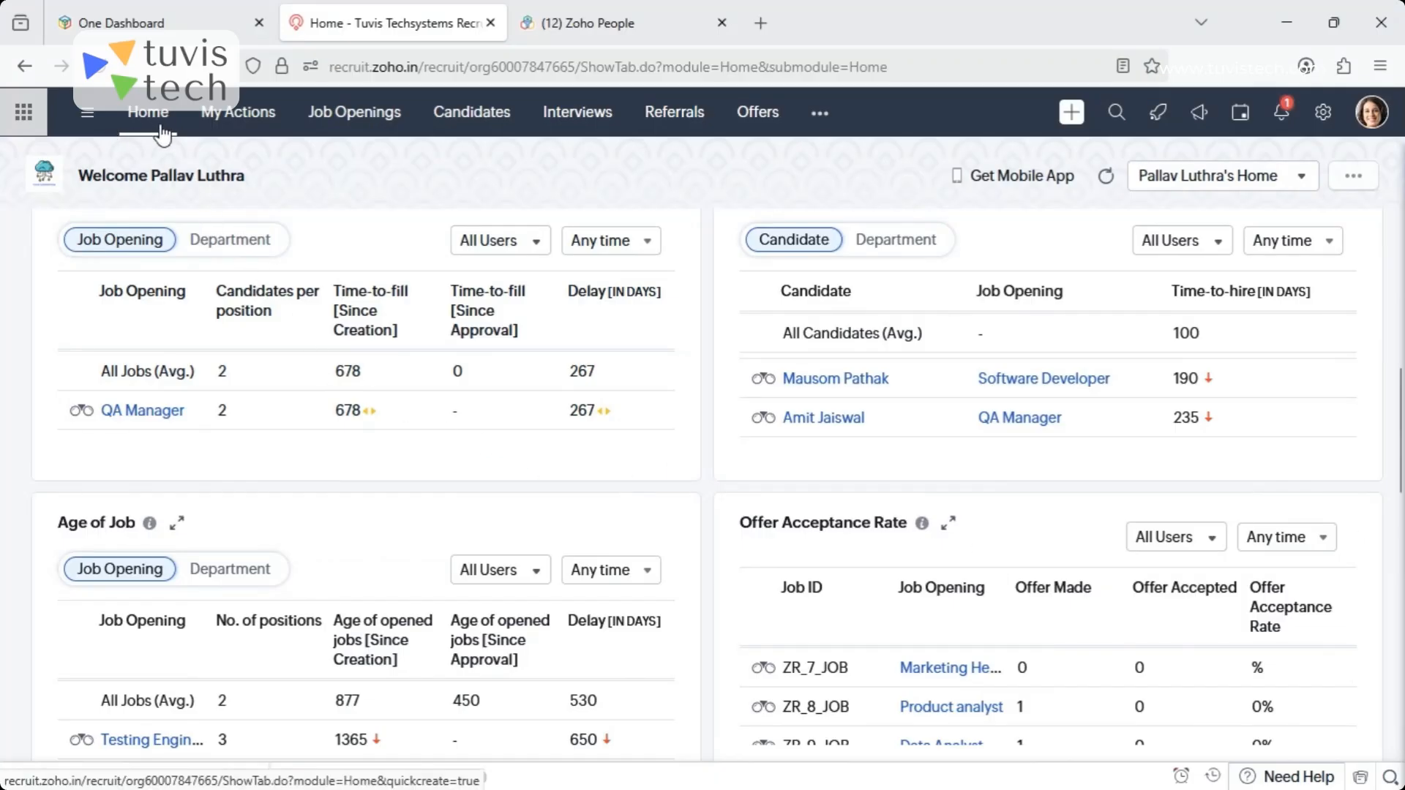
left_click_drag(1400, 454, 1391, 289)
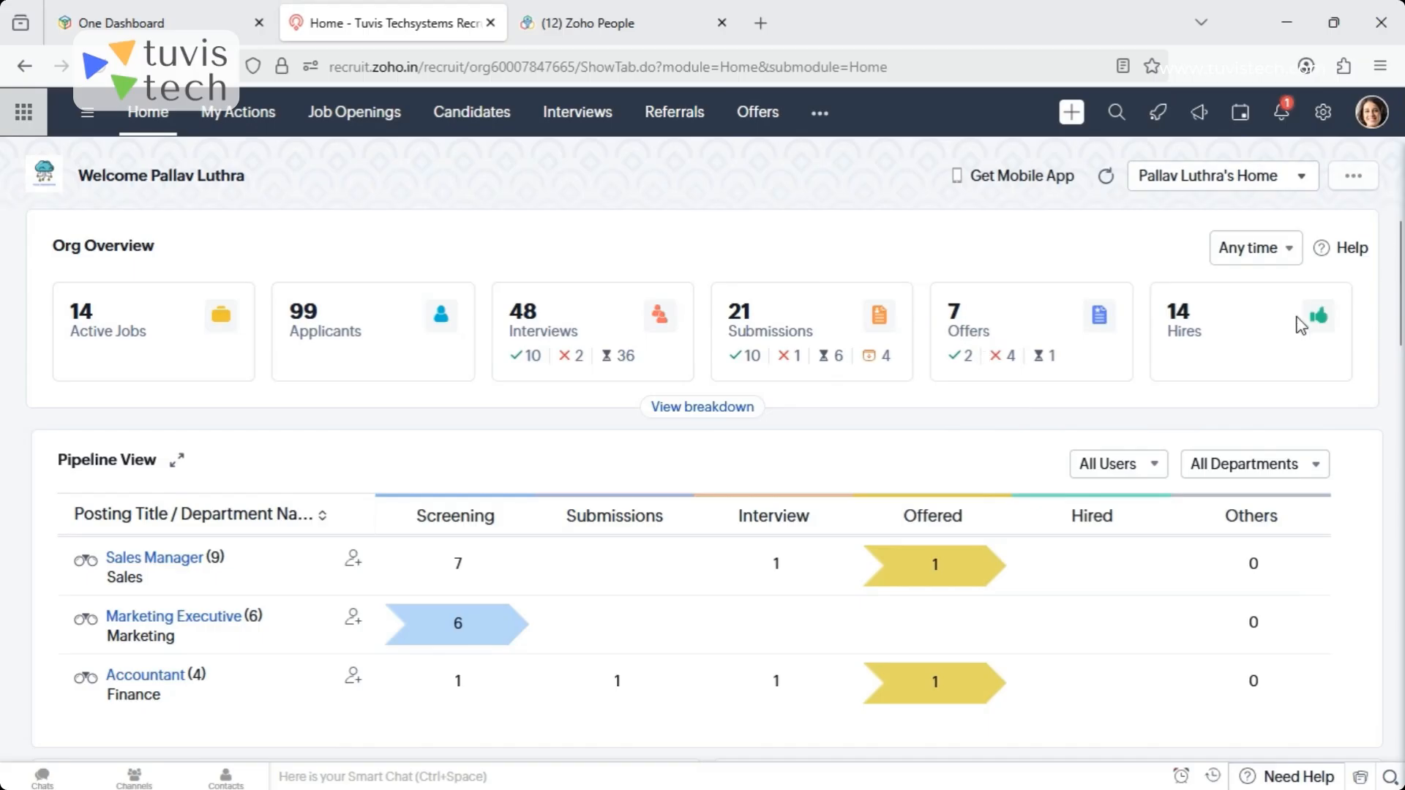
- View the Sales Manager candidates in the Screening stage from the Pipeline View, and return to the home page
left_click_drag(1401, 282, 1401, 319)
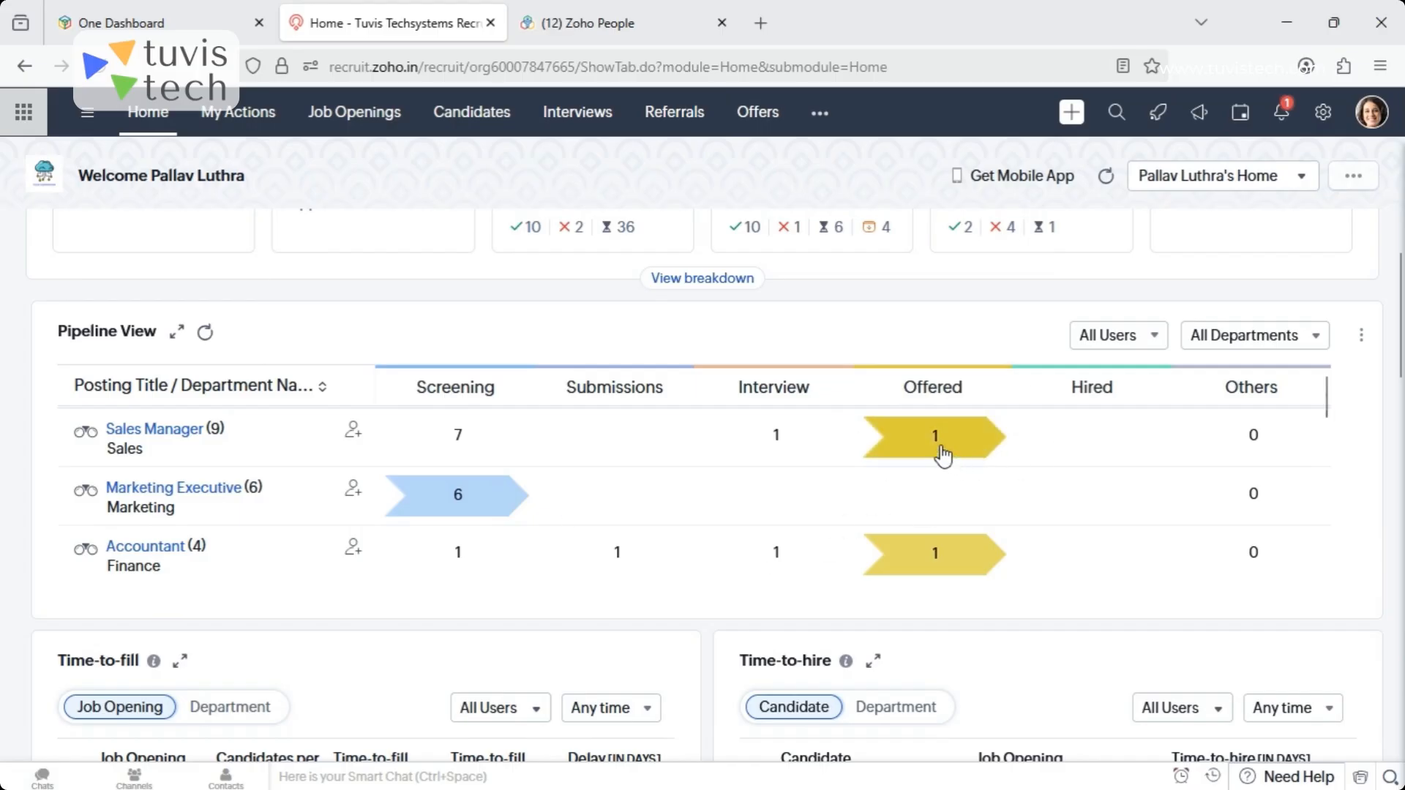
left_click(459, 439)
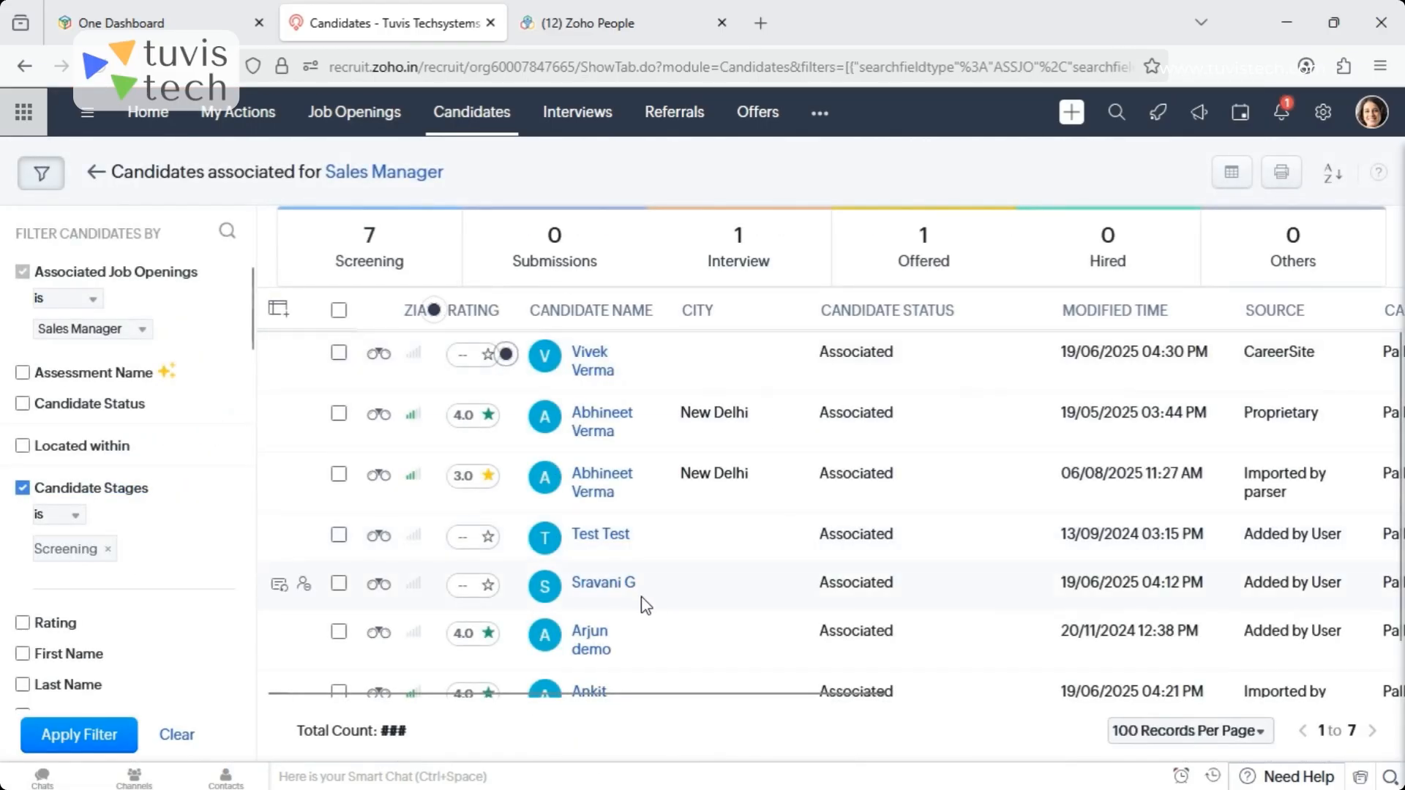
left_click(95, 173)
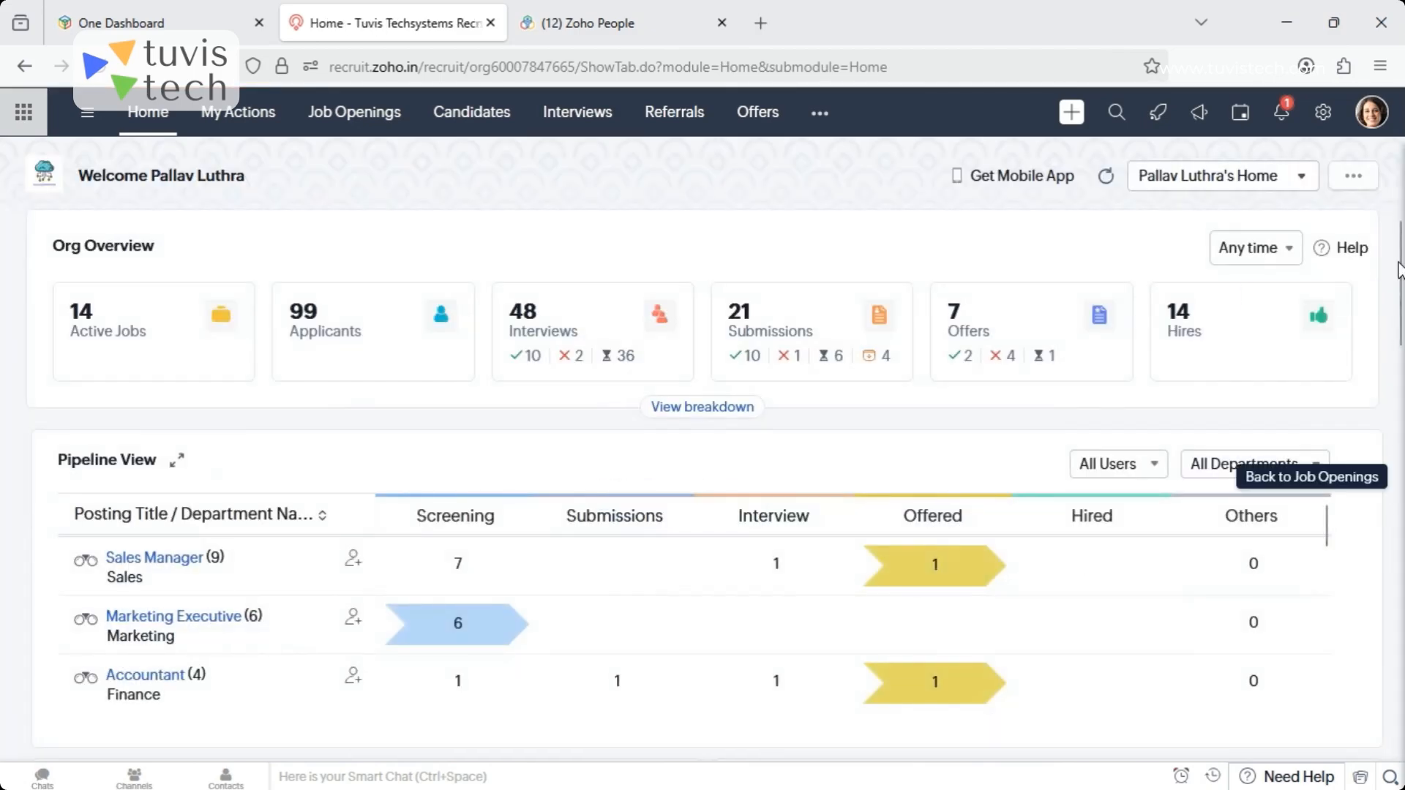
- Examine the Time-to-fill, Time-to-hire, Age of Job and Offer Acceptance Rate reports on the home page
left_click_drag(1399, 274, 1403, 399)
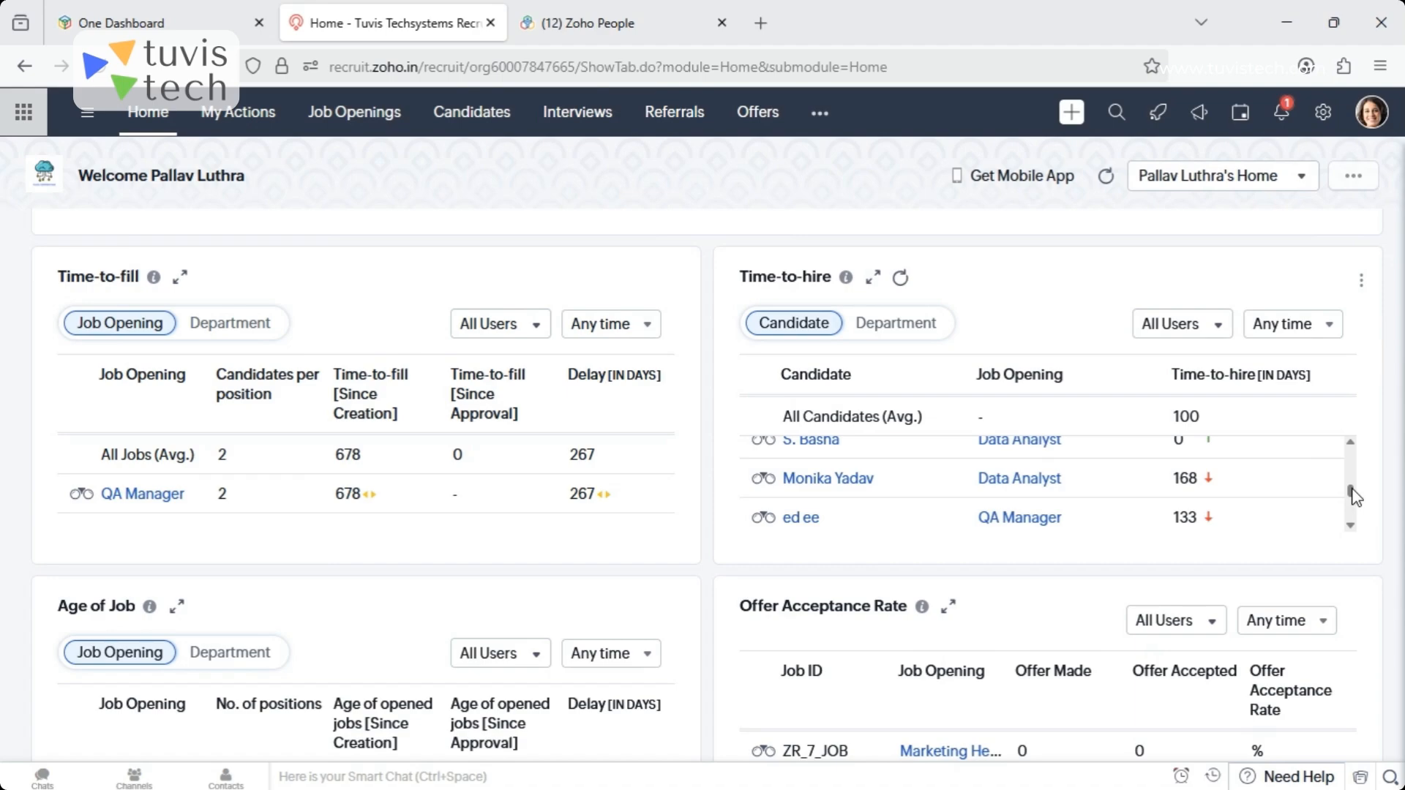
scroll(1401, 461, "down", 2)
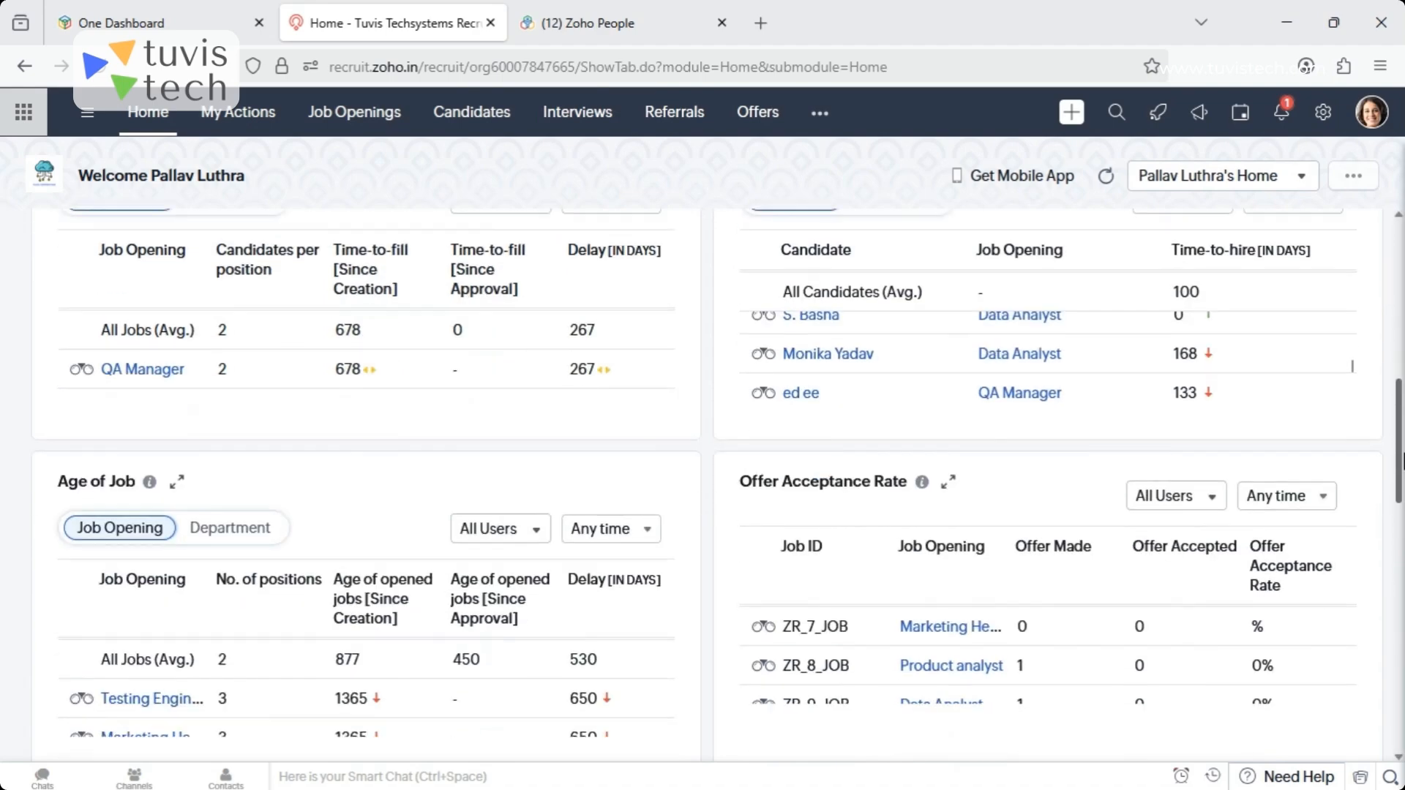
scroll(1402, 461, "down", 2)
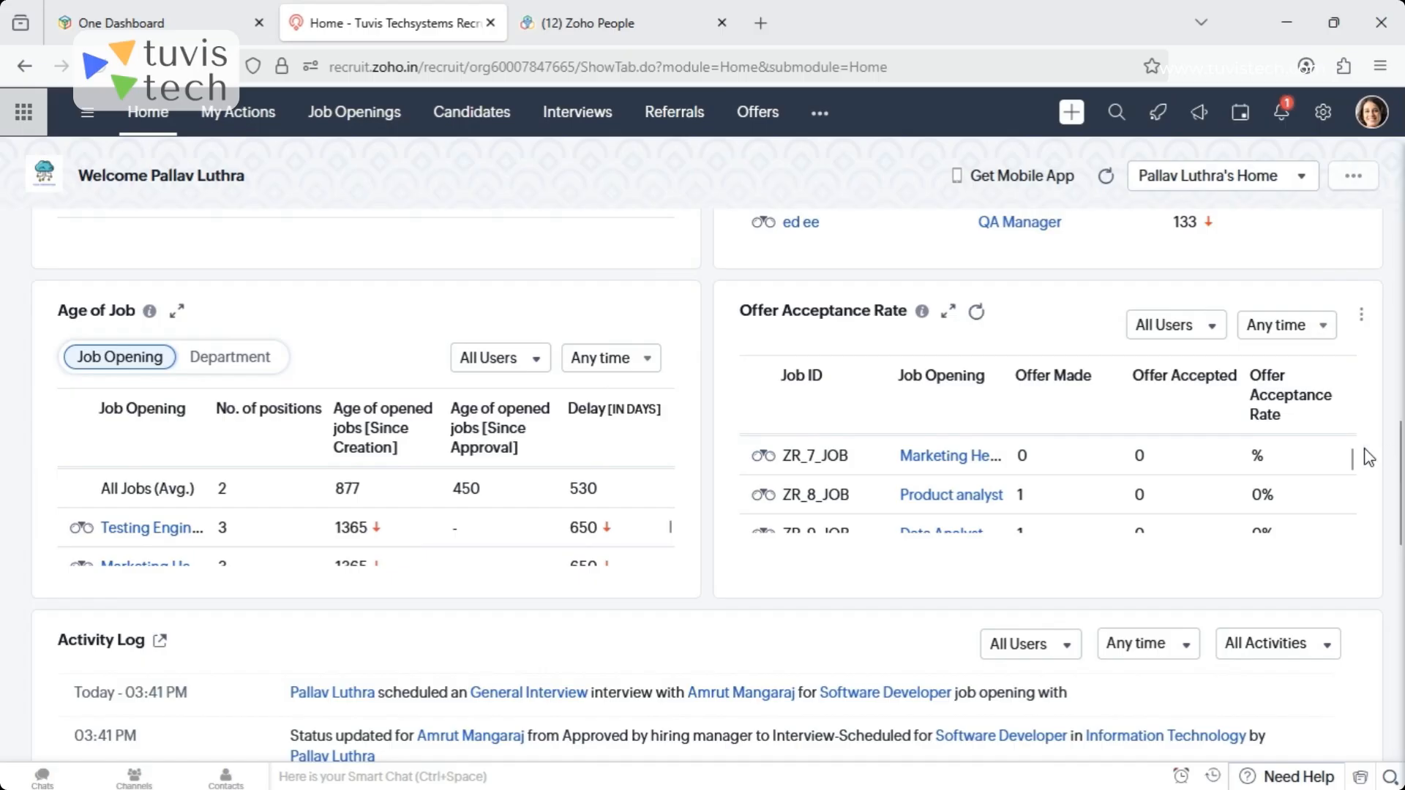
left_click_drag(1352, 455, 1359, 488)
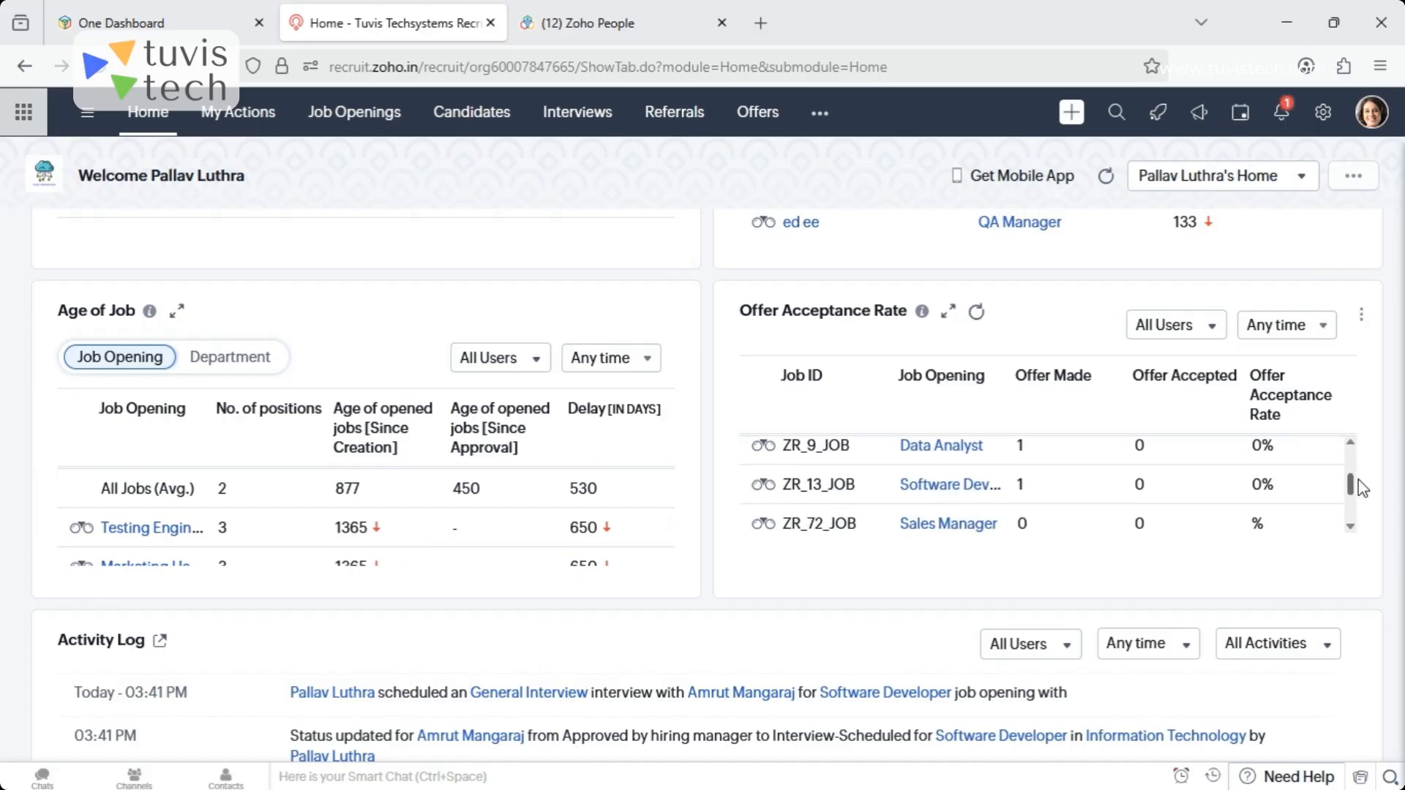
left_click_drag(1359, 487, 1359, 511)
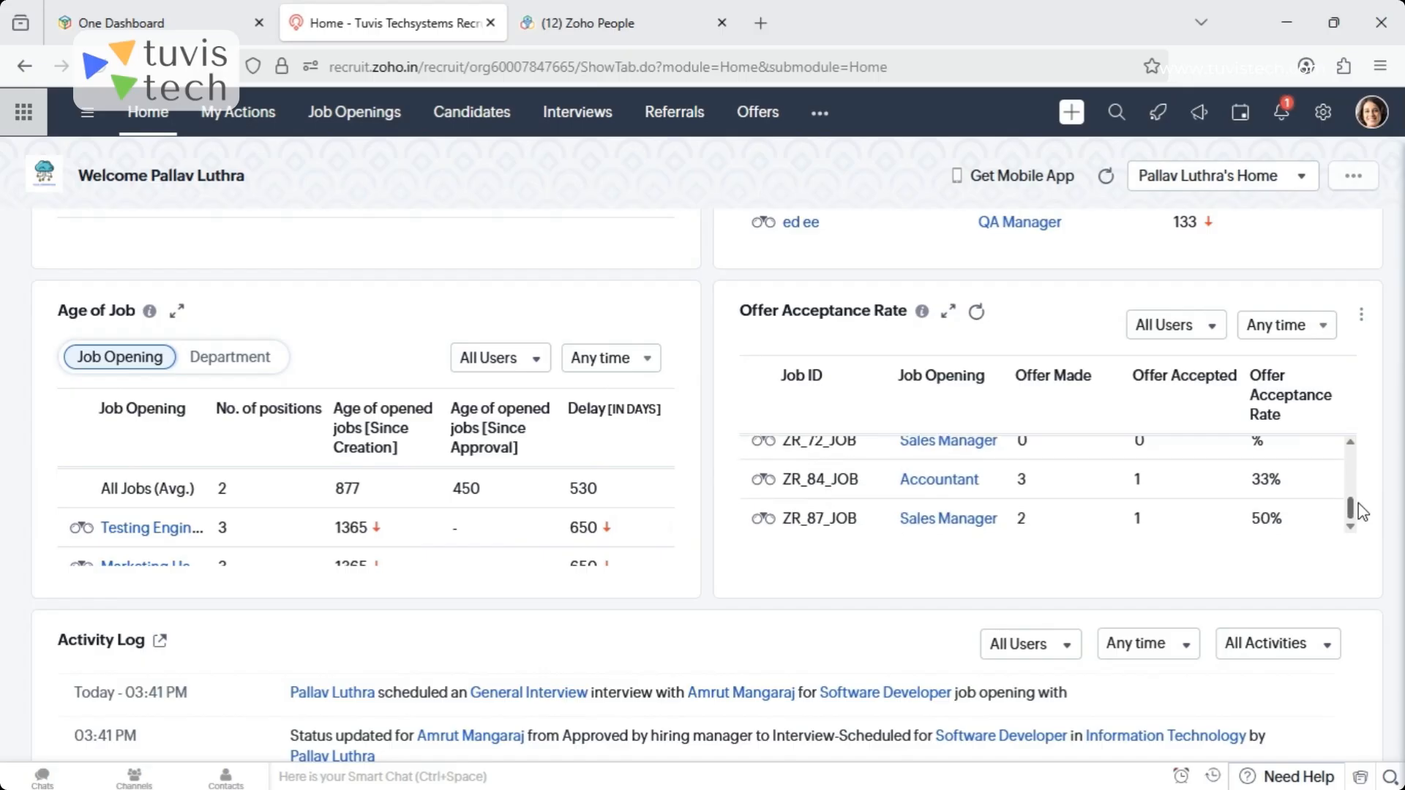
- Examine the Activity Log, Upcoming Interviews, Open To-Dos and My Job Openings sections of the home page
scroll(1400, 523, "down", 2)
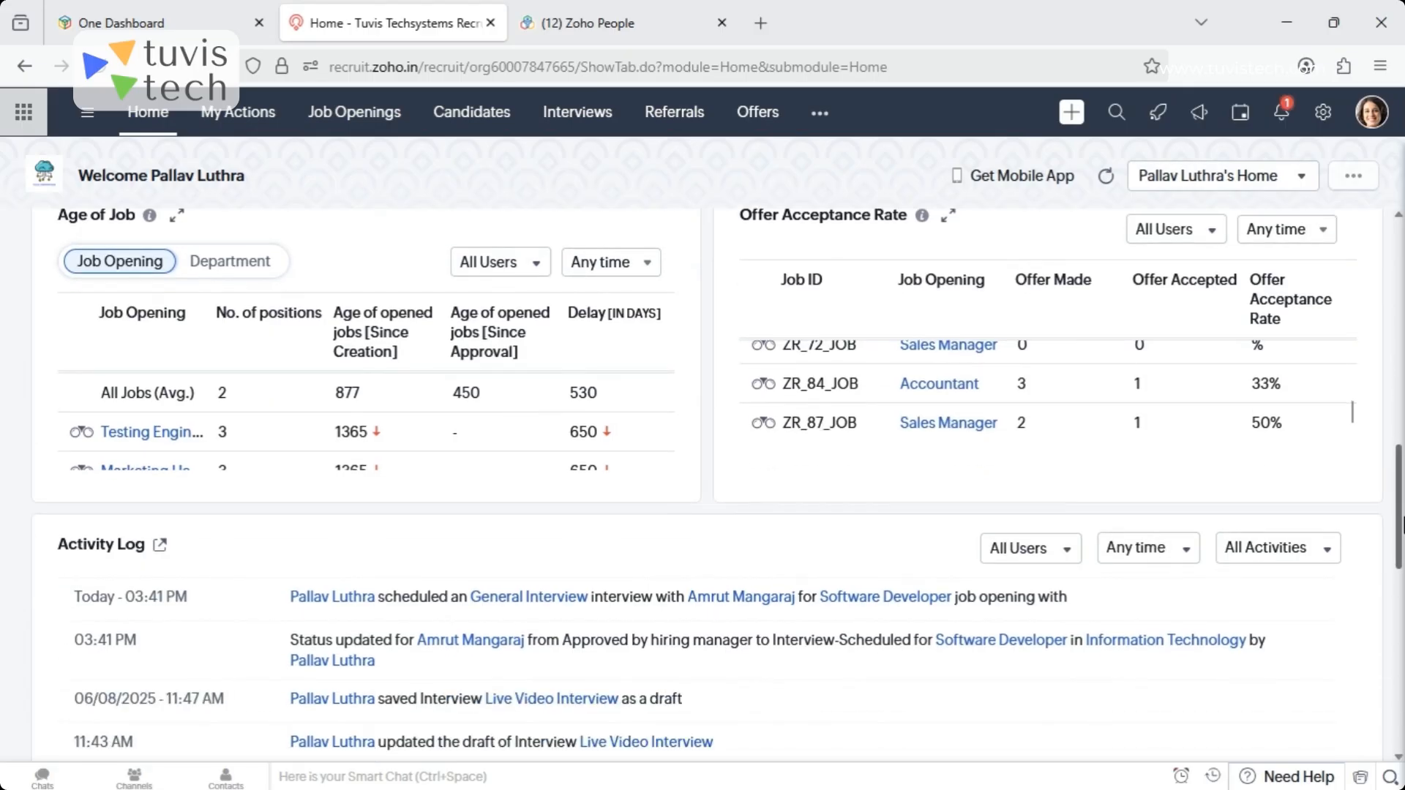
scroll(1401, 524, "down", 3)
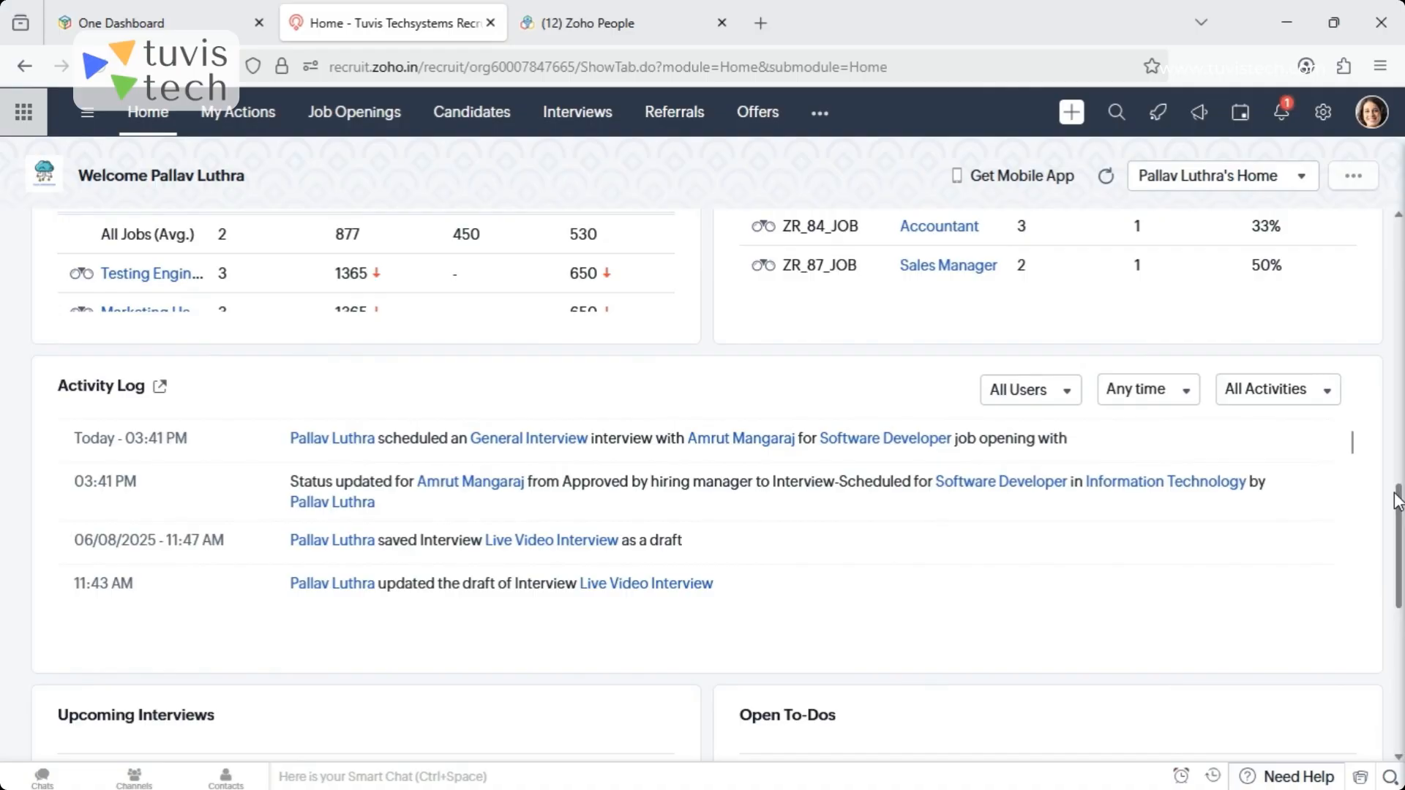
left_click_drag(1399, 527, 1402, 612)
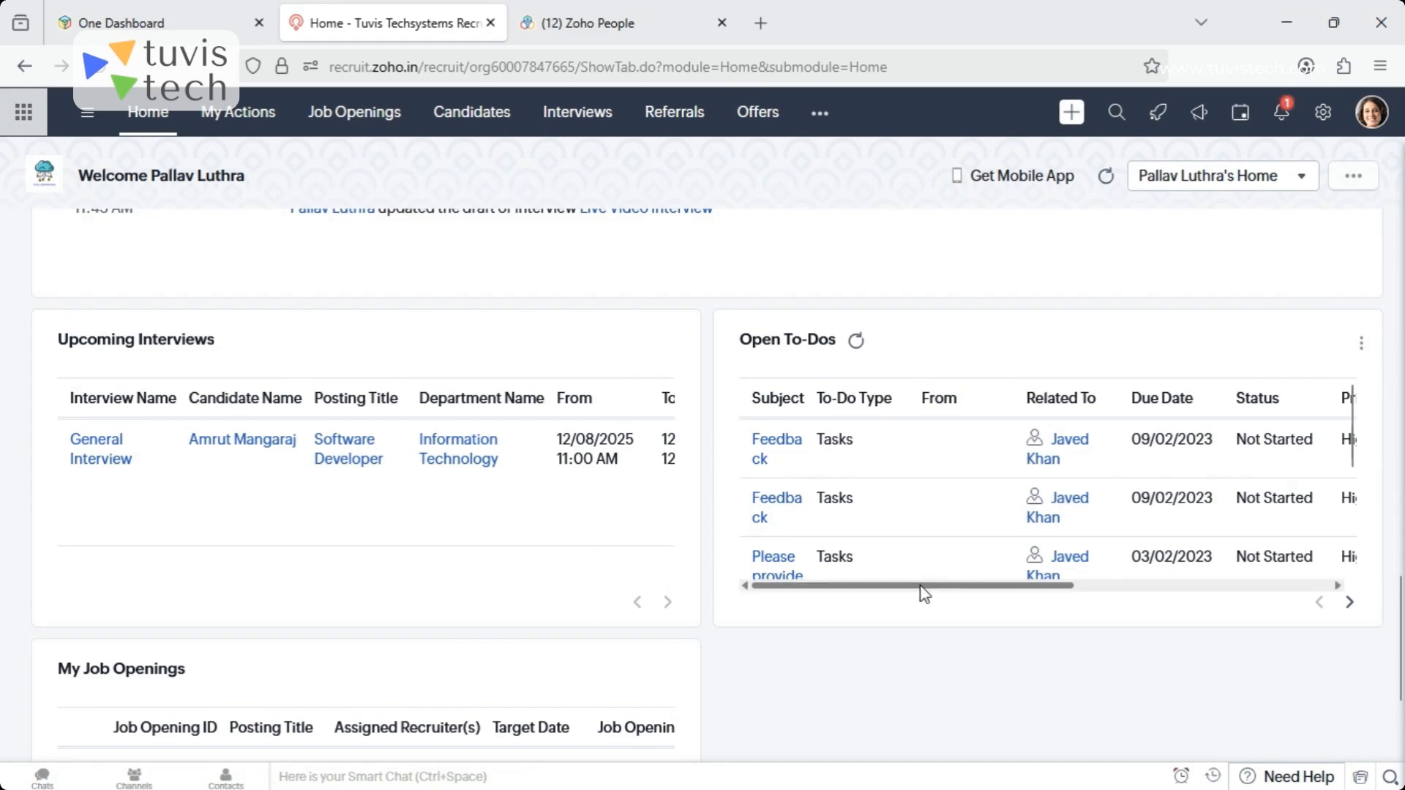
mouse_move(921, 594)
left_mouse_down()
mouse_move(1057, 612)
mouse_move(920, 616)
left_mouse_up()
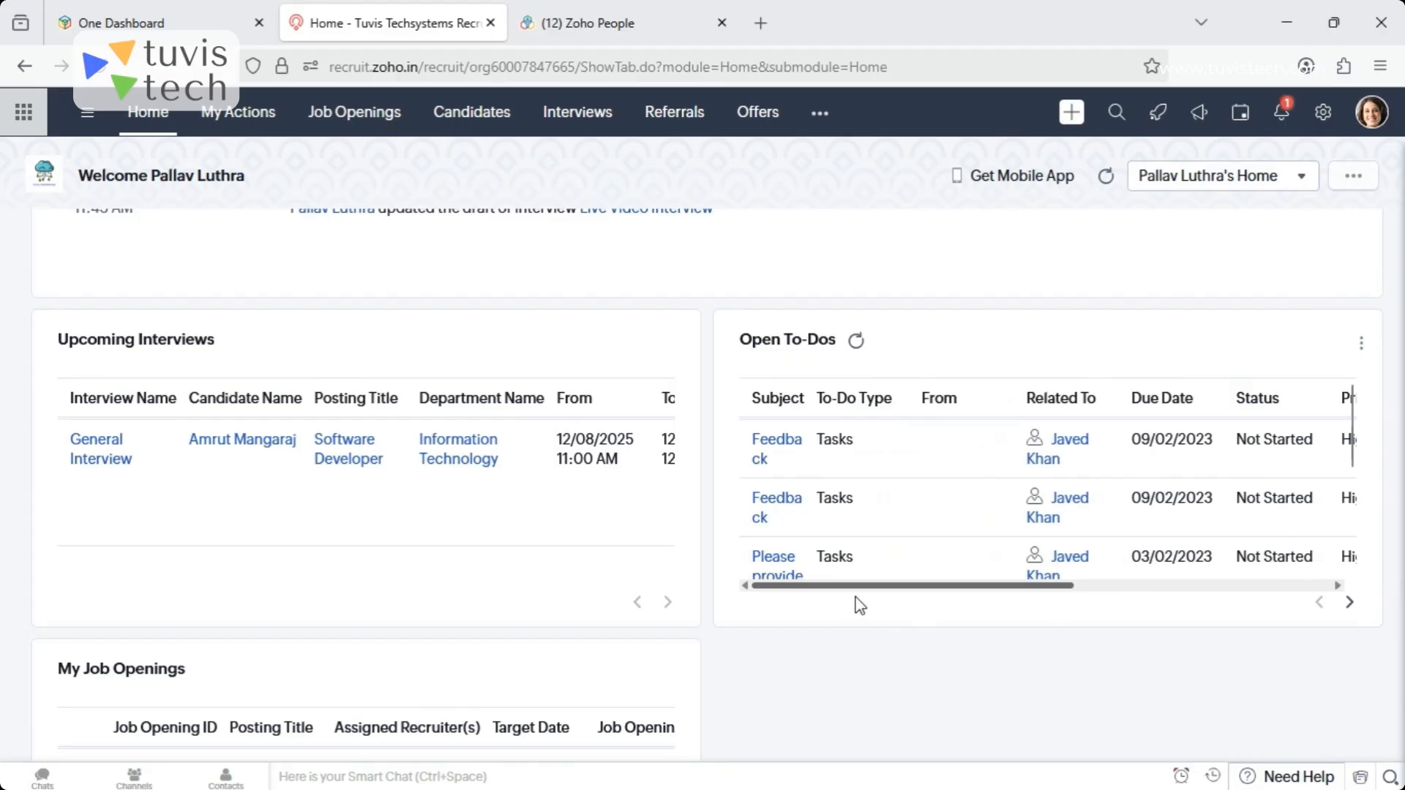
scroll(1399, 611, "down", 3)
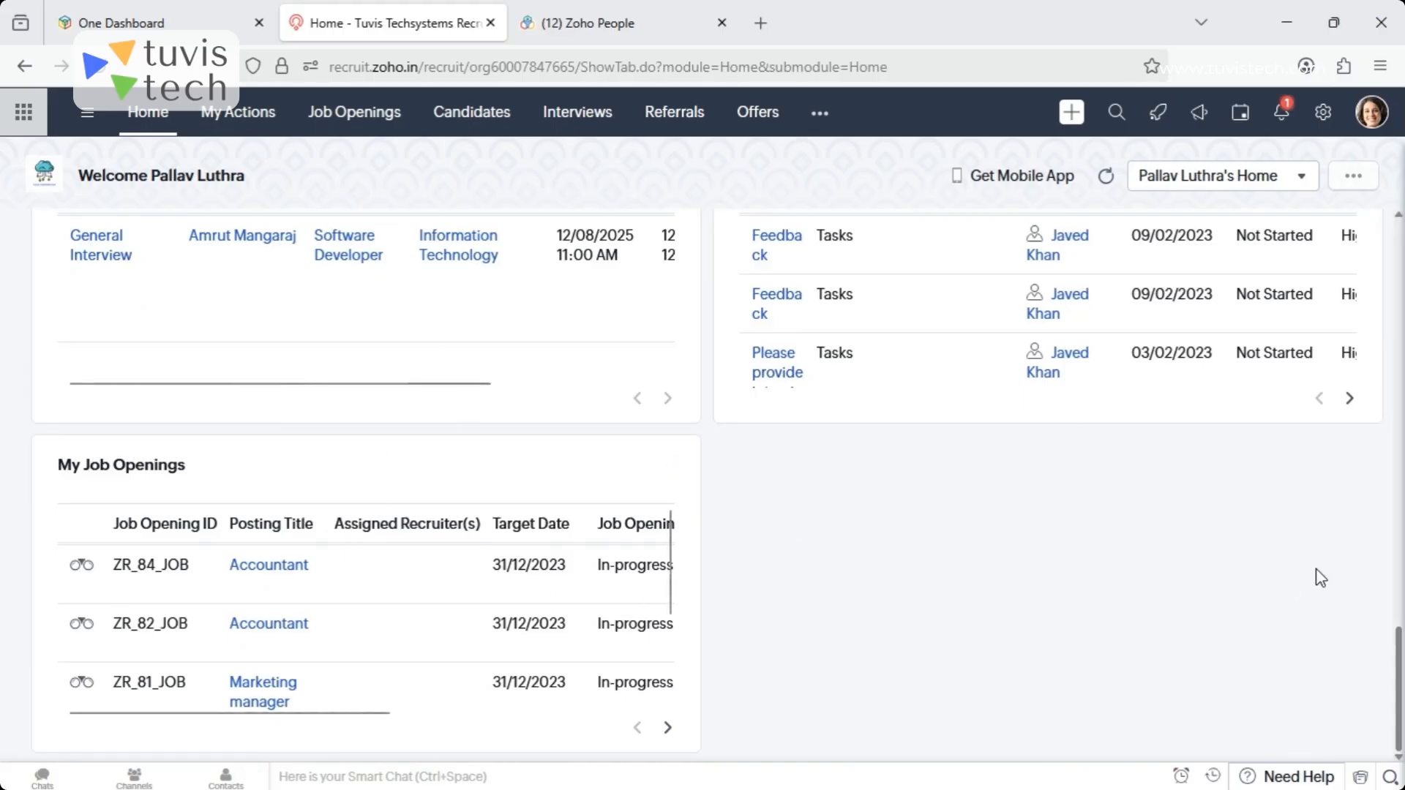
- Show the pending items in My Actions filtered by Only Approval Process
left_click(267, 113)
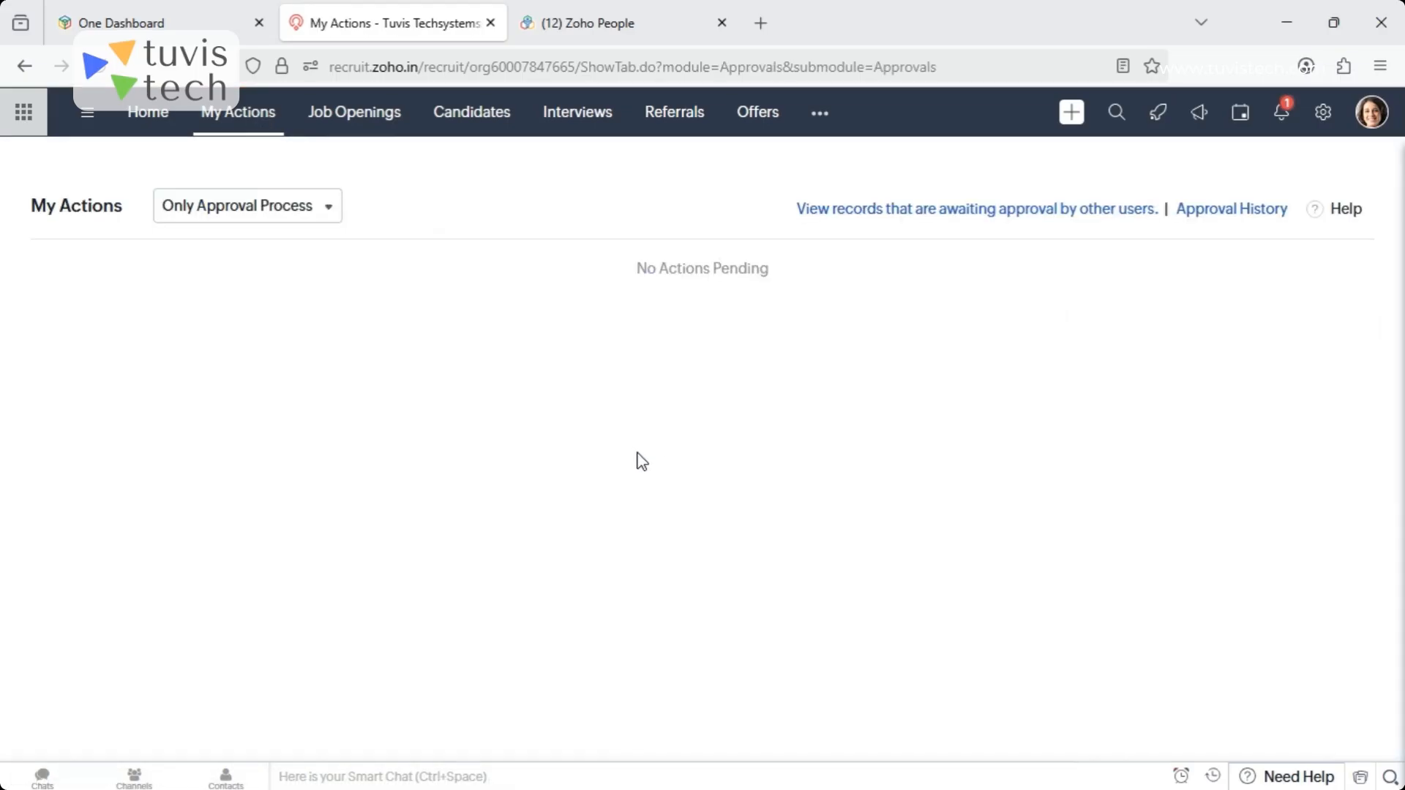
left_click(285, 213)
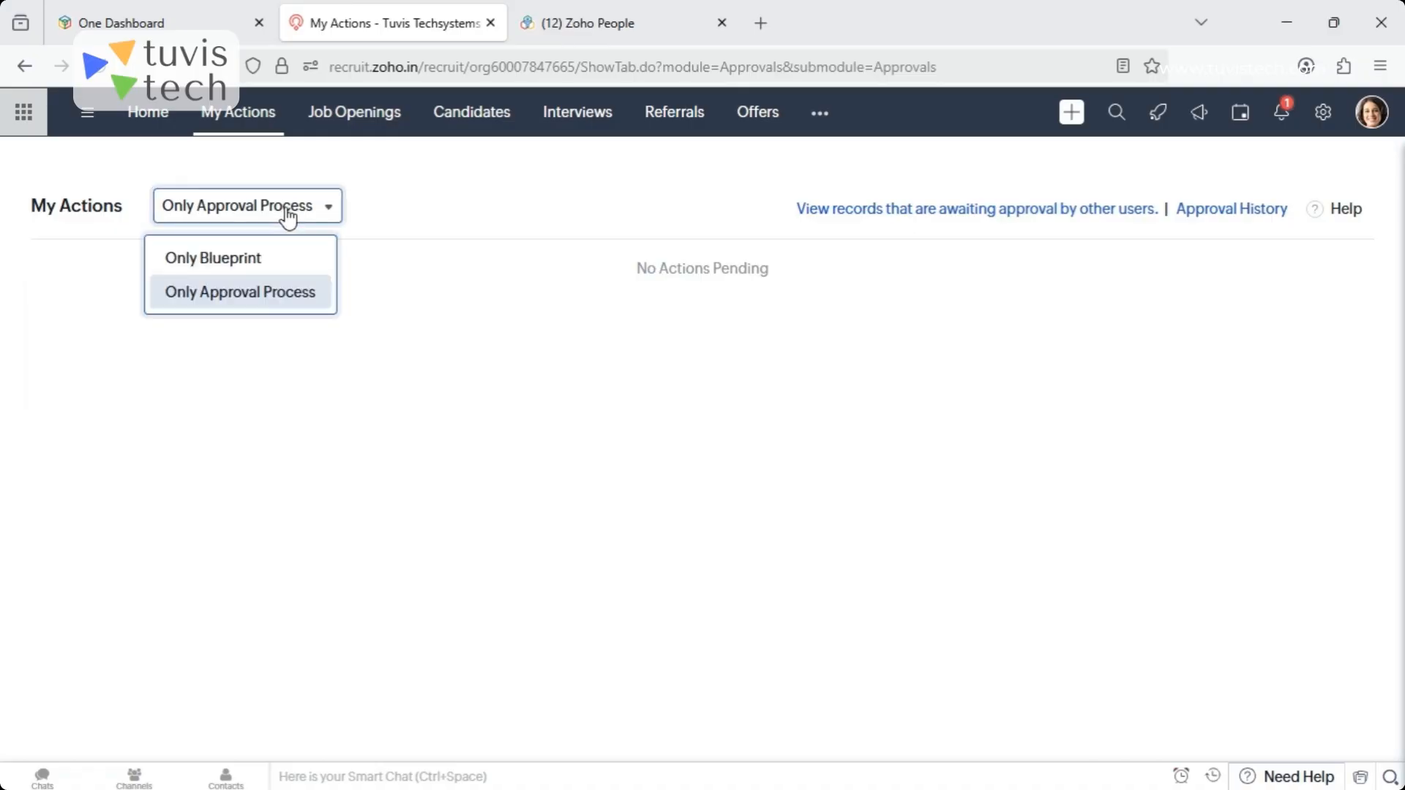
left_click(218, 300)
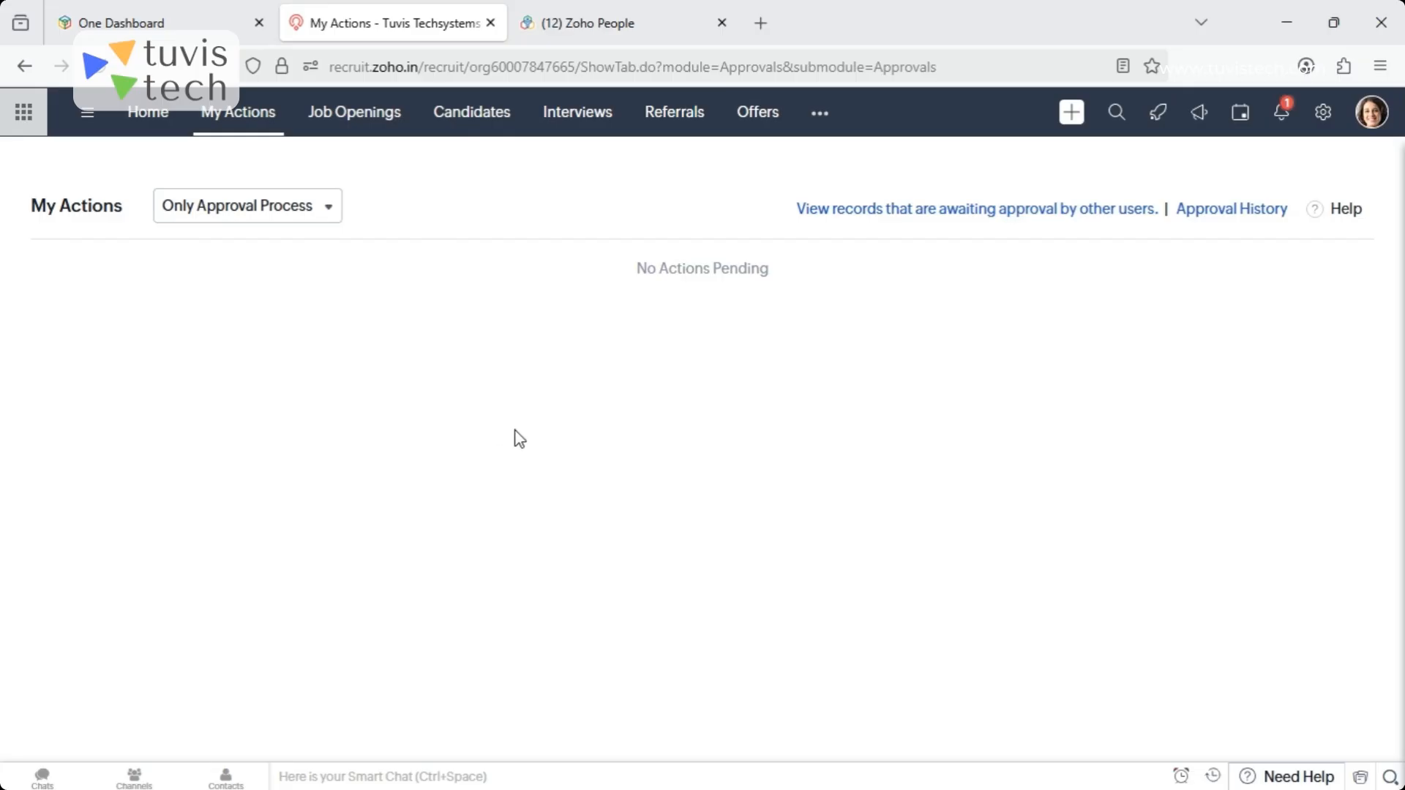
- Start a new job opening and set its department to Information Technology
left_click(339, 117)
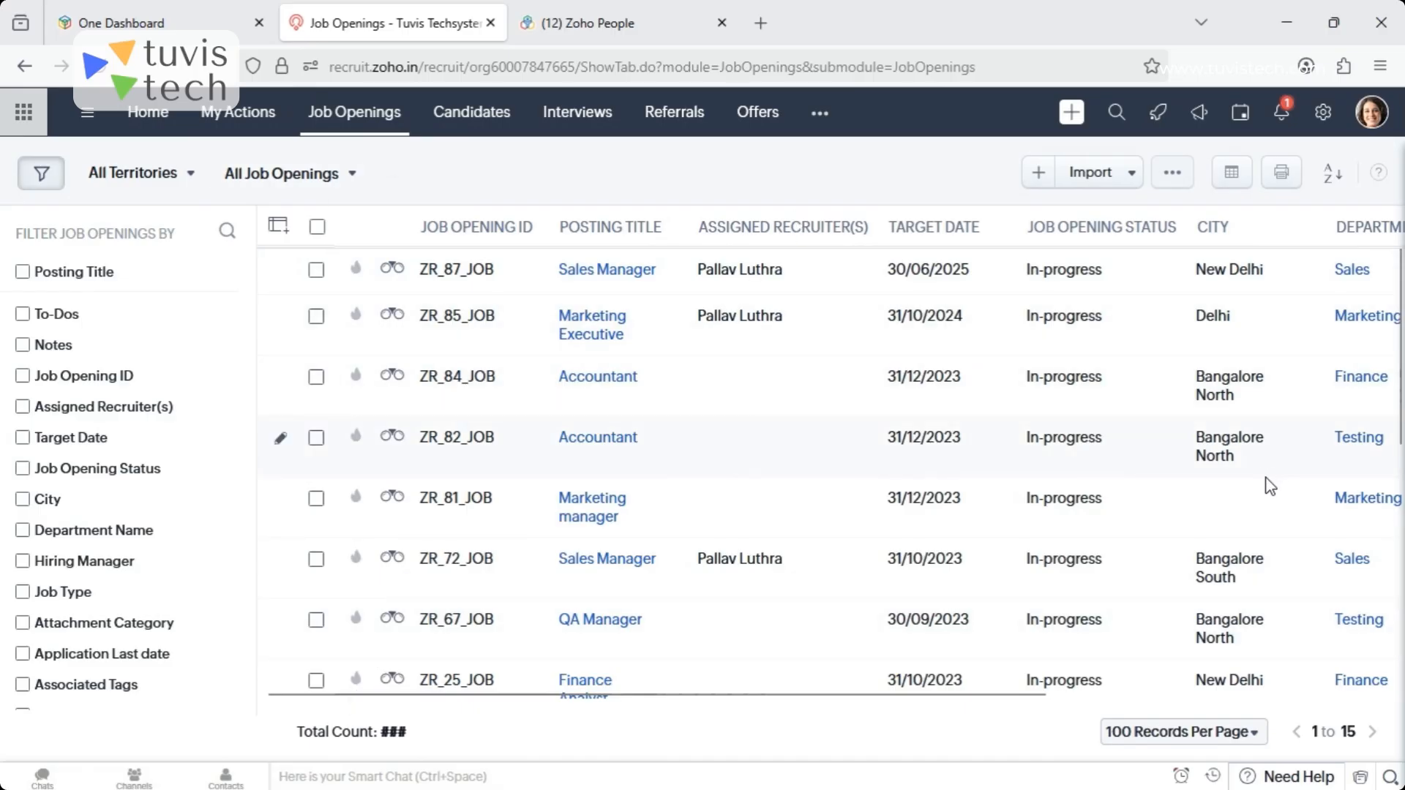
left_click(1039, 175)
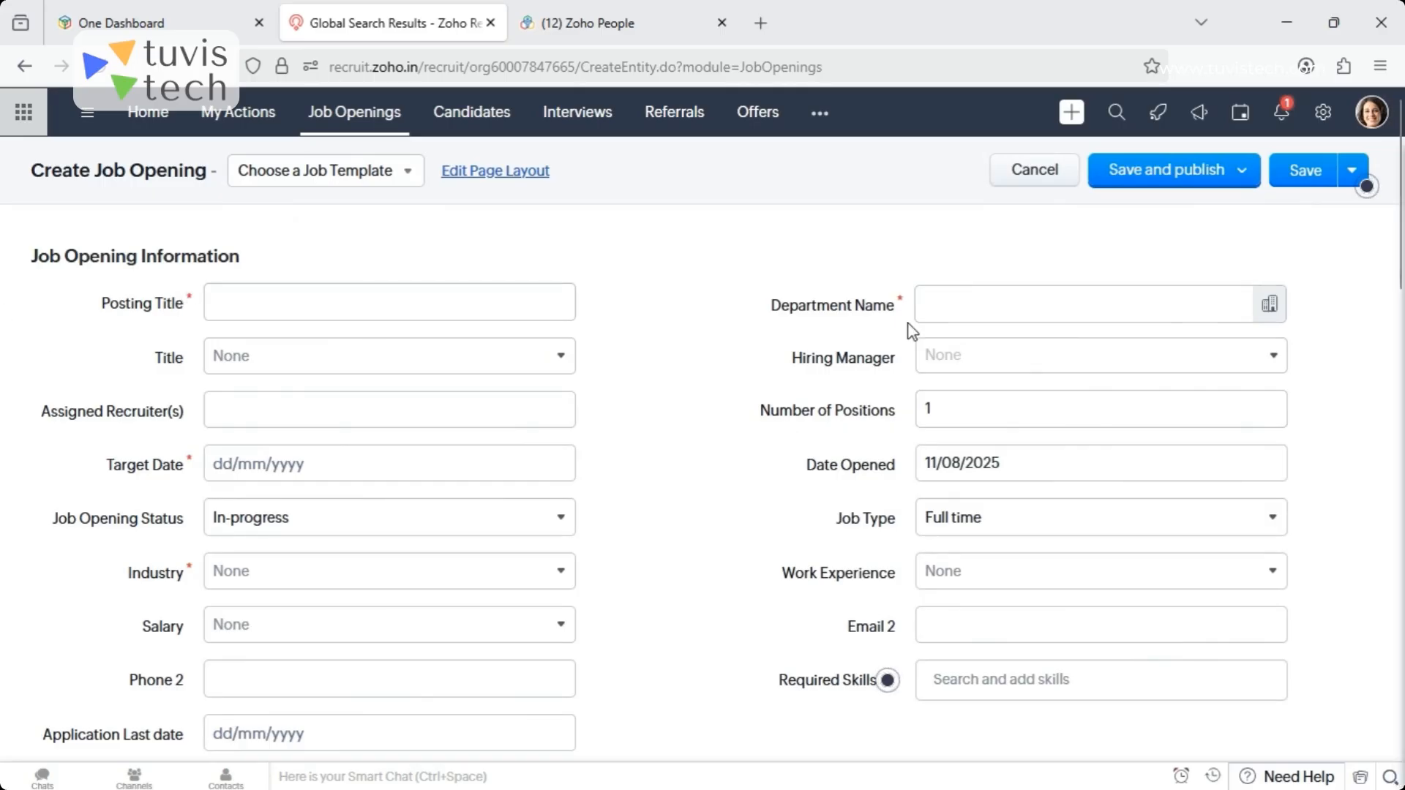
left_click(269, 303)
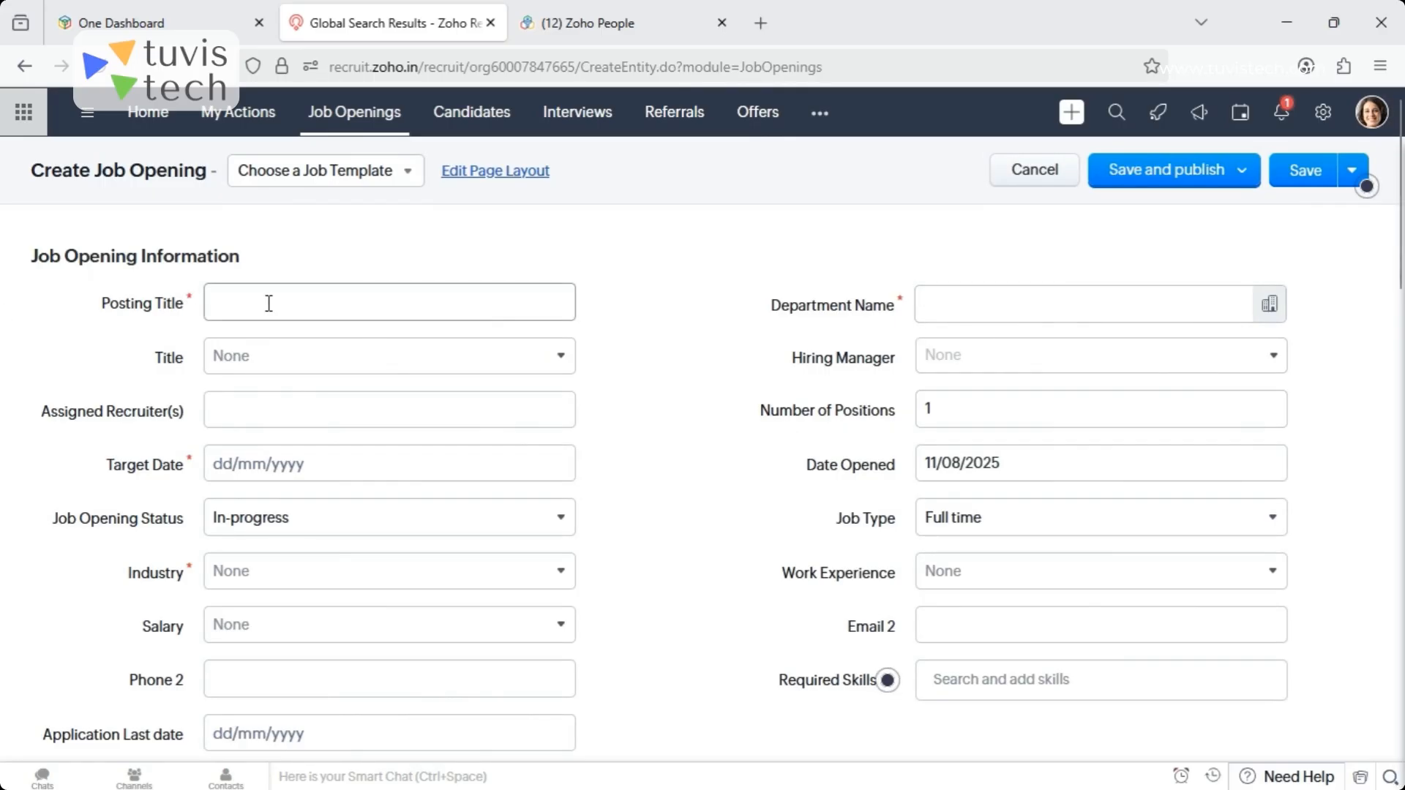
left_click(1270, 306)
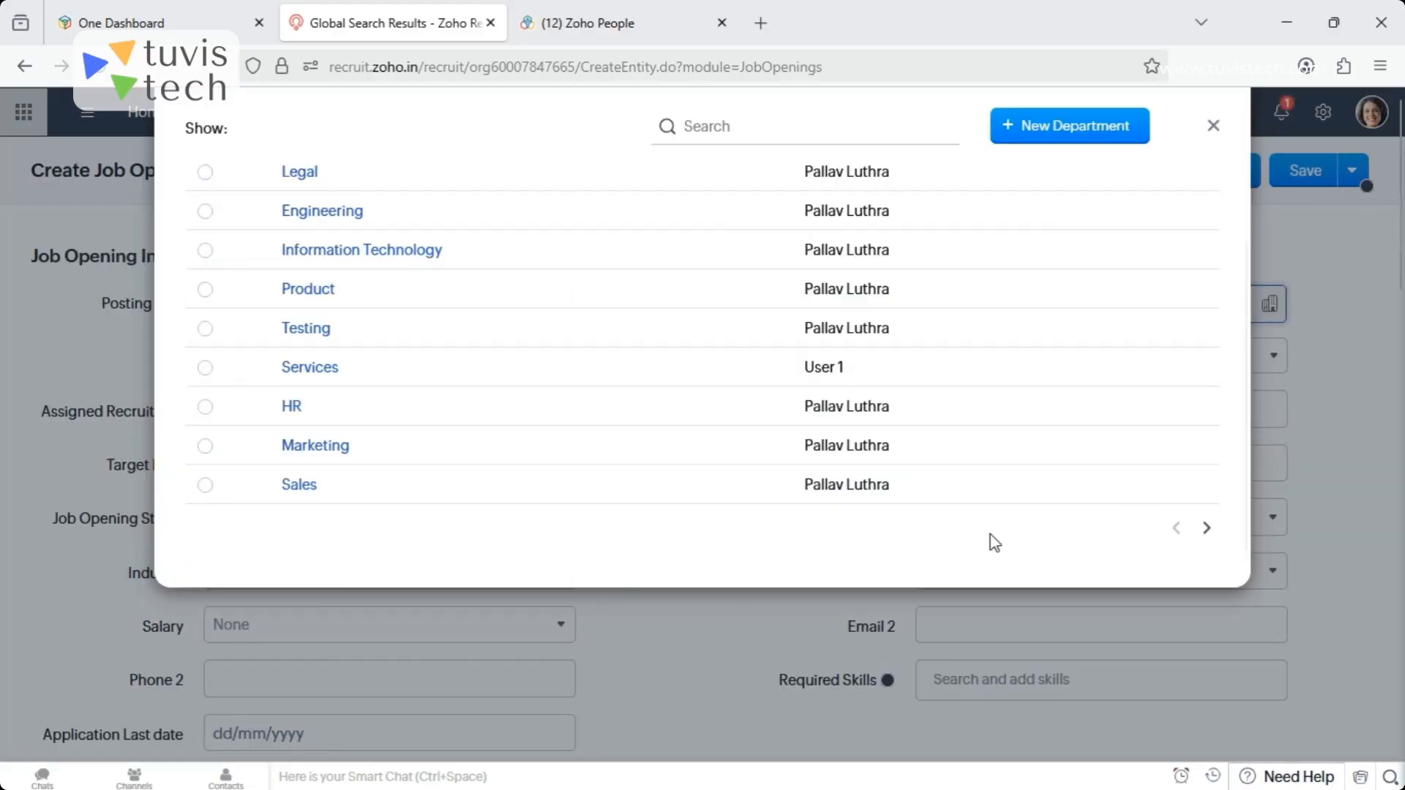
left_click(324, 252)
- Set the job opening's title to Developer and choose the second listed user as hiring manager
left_click(327, 356)
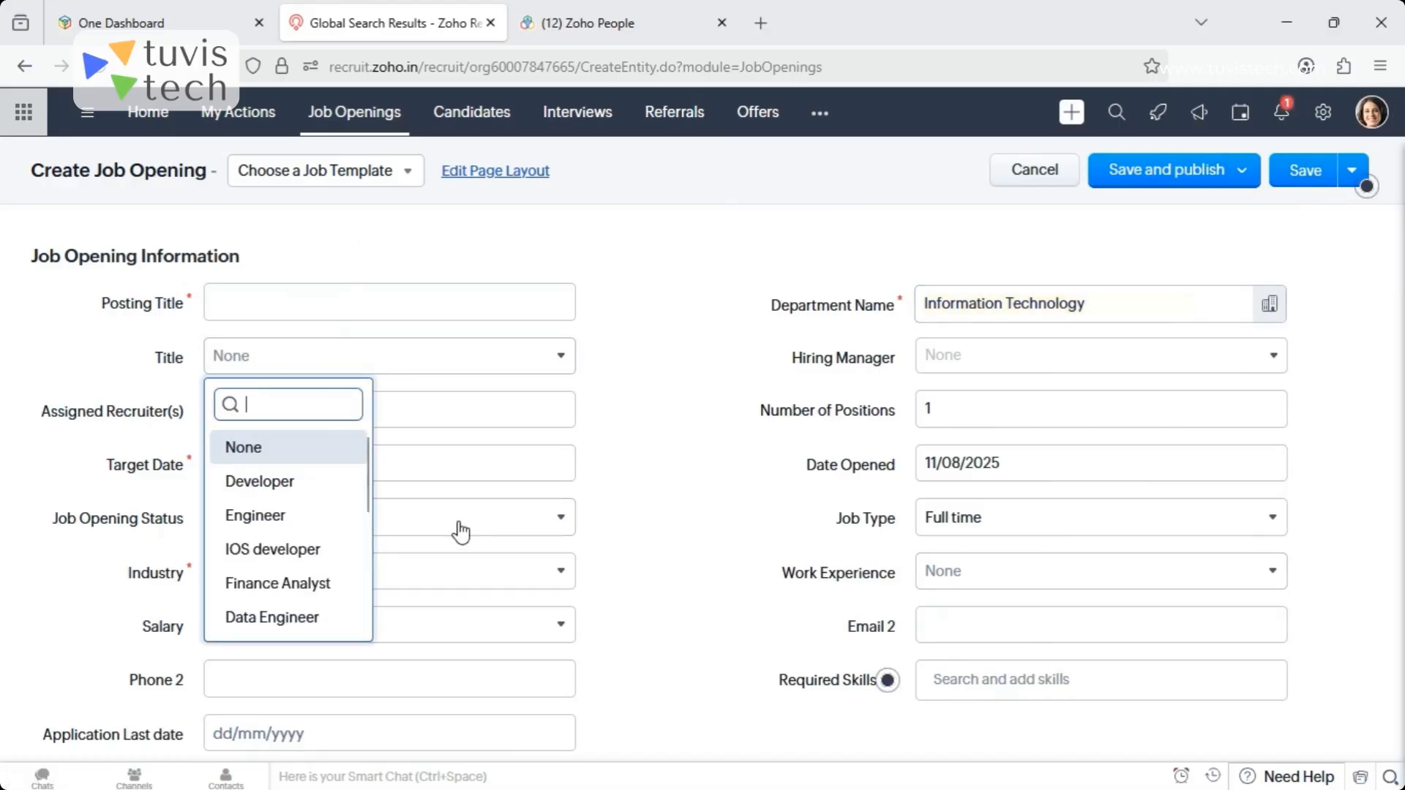
left_click(260, 483)
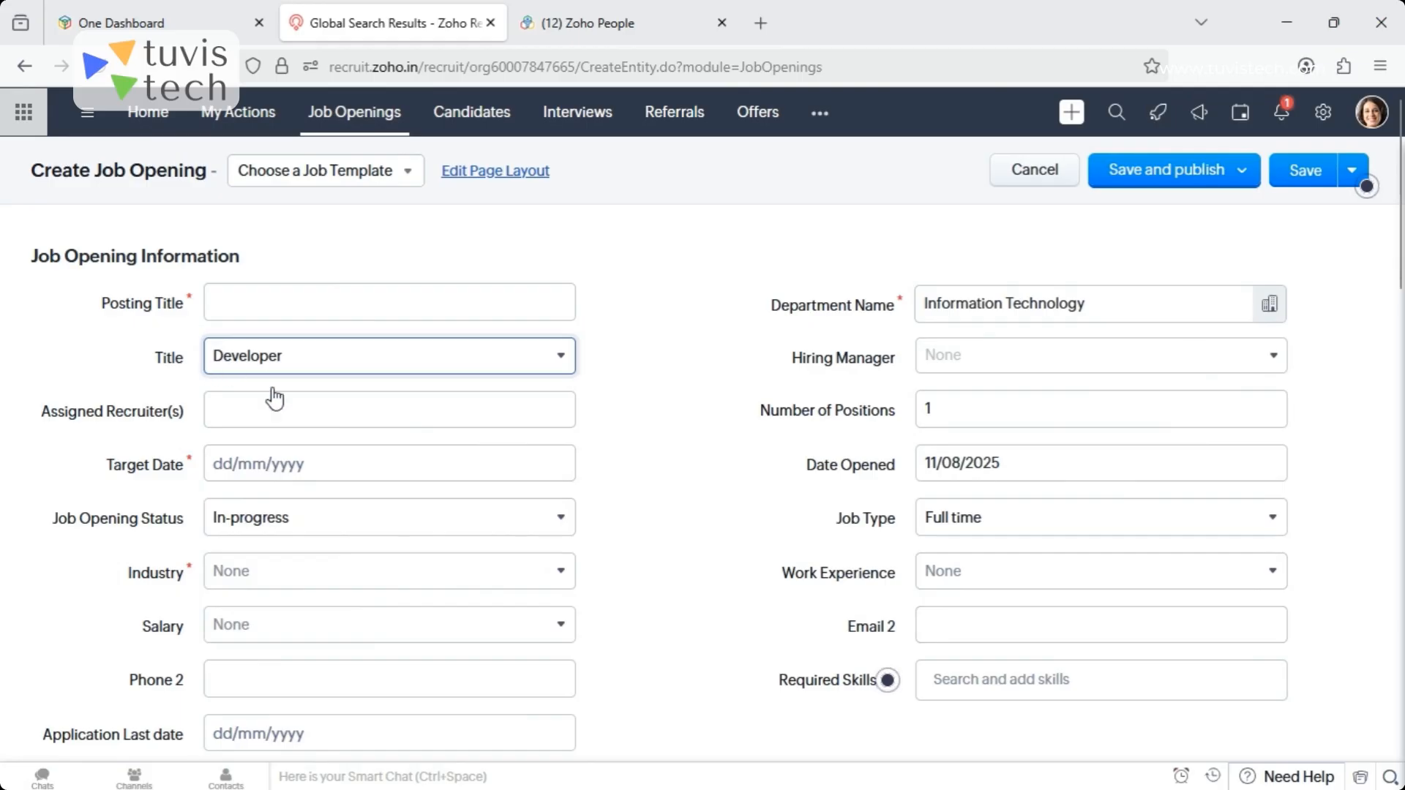
left_click(1037, 358)
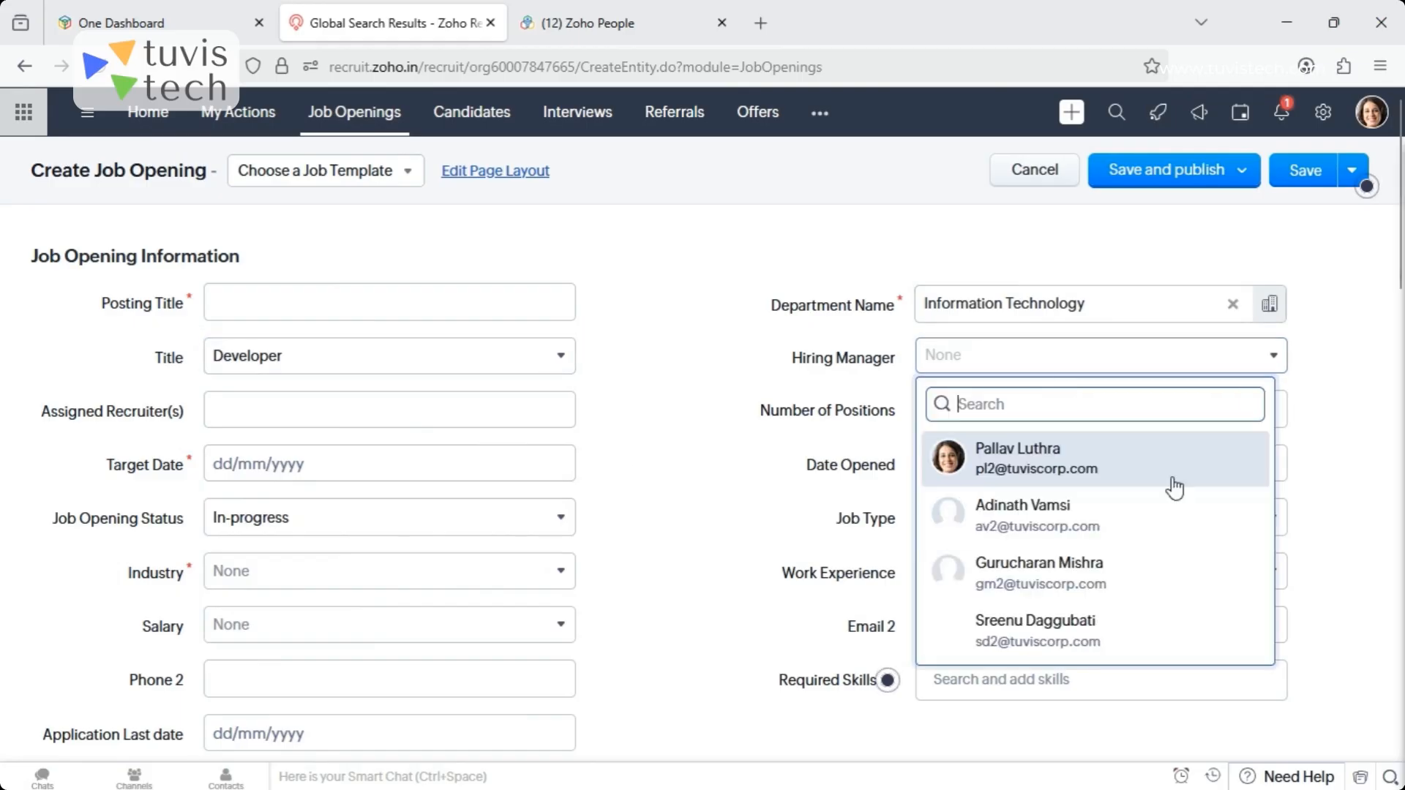
left_click(1043, 521)
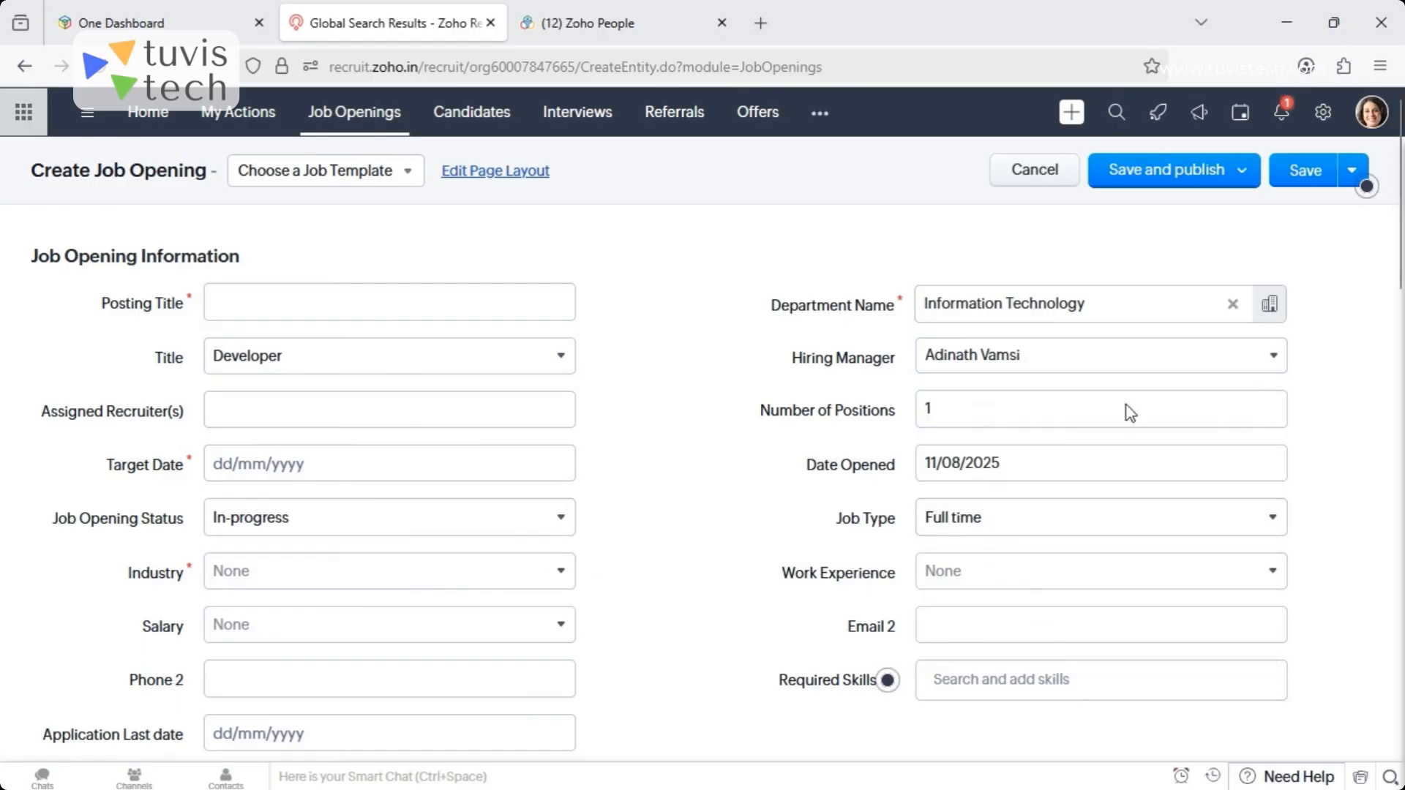
- Assign the second and third listed users as recruiters for the job opening
left_click(244, 401)
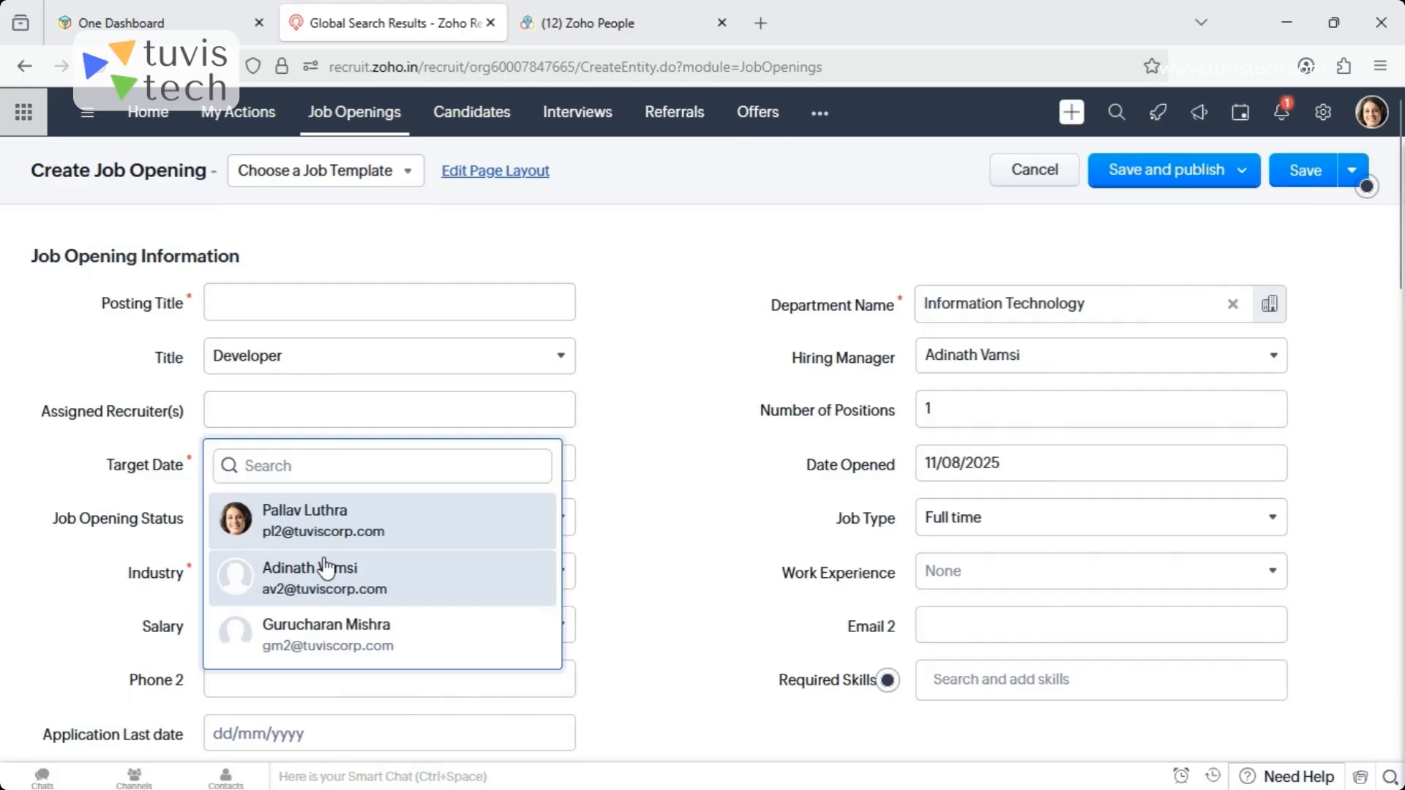
left_click(461, 567)
left_click(339, 575)
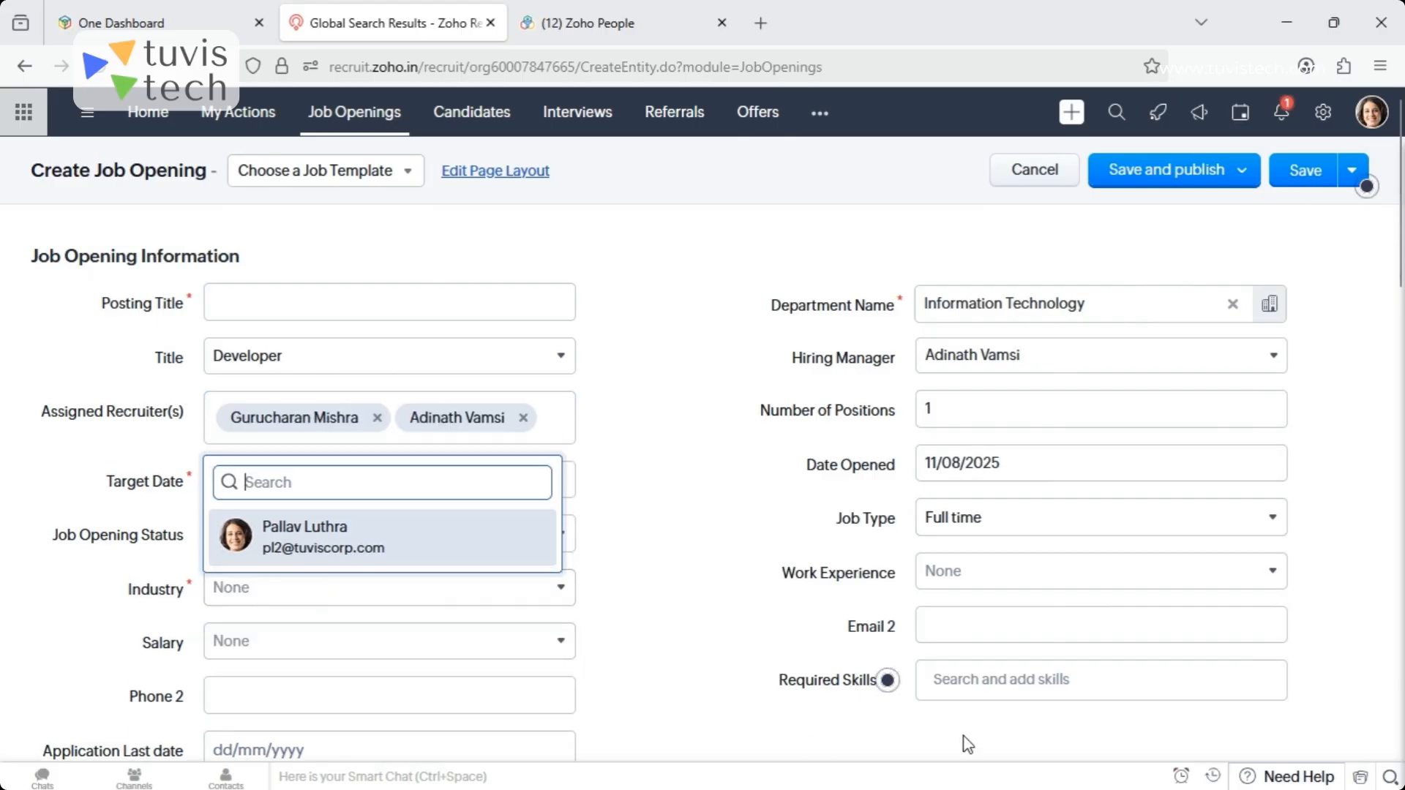
- Look through the remaining job opening fields, including number of positions, required skills and address information
left_click(981, 410)
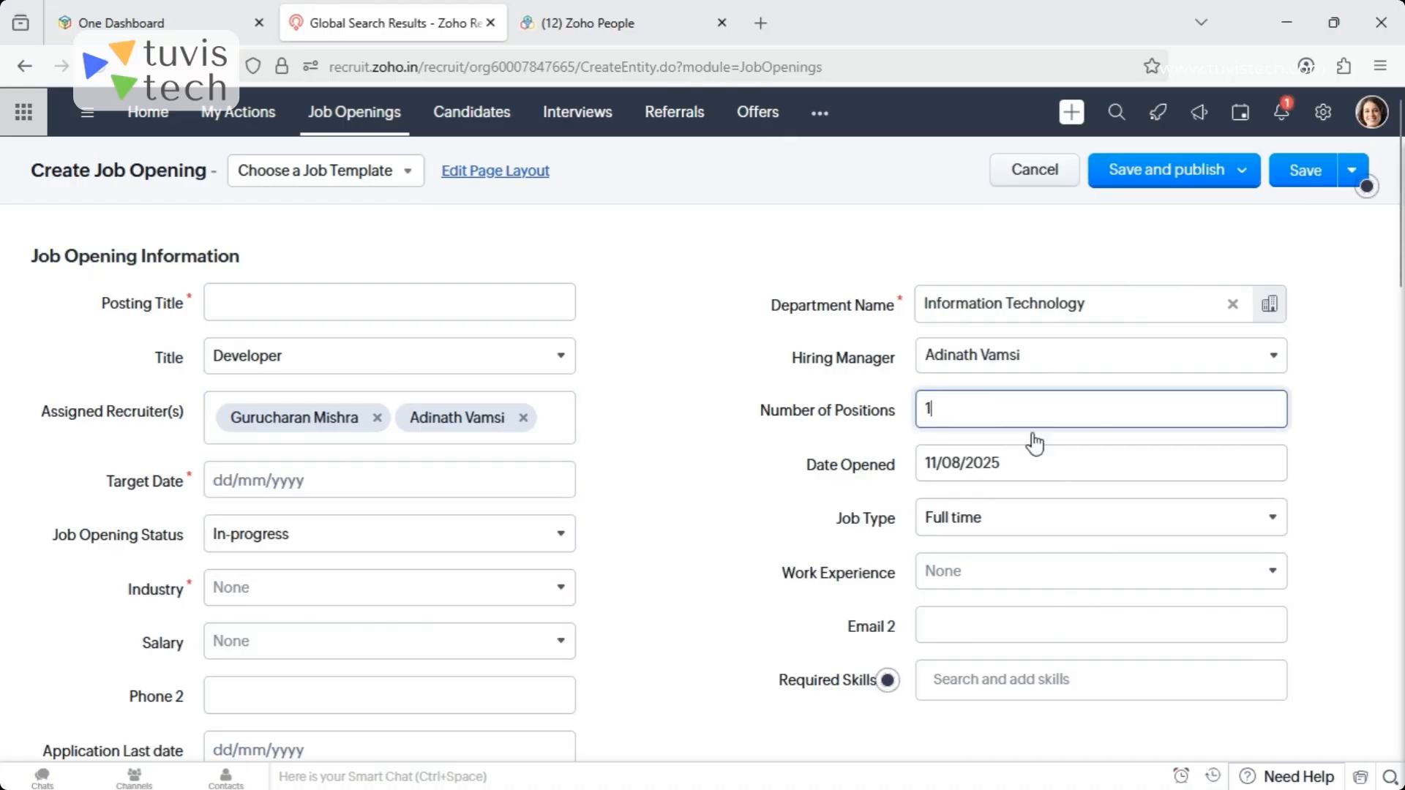
scroll(1399, 253, "down", 2)
scroll(1402, 257, "down", 2)
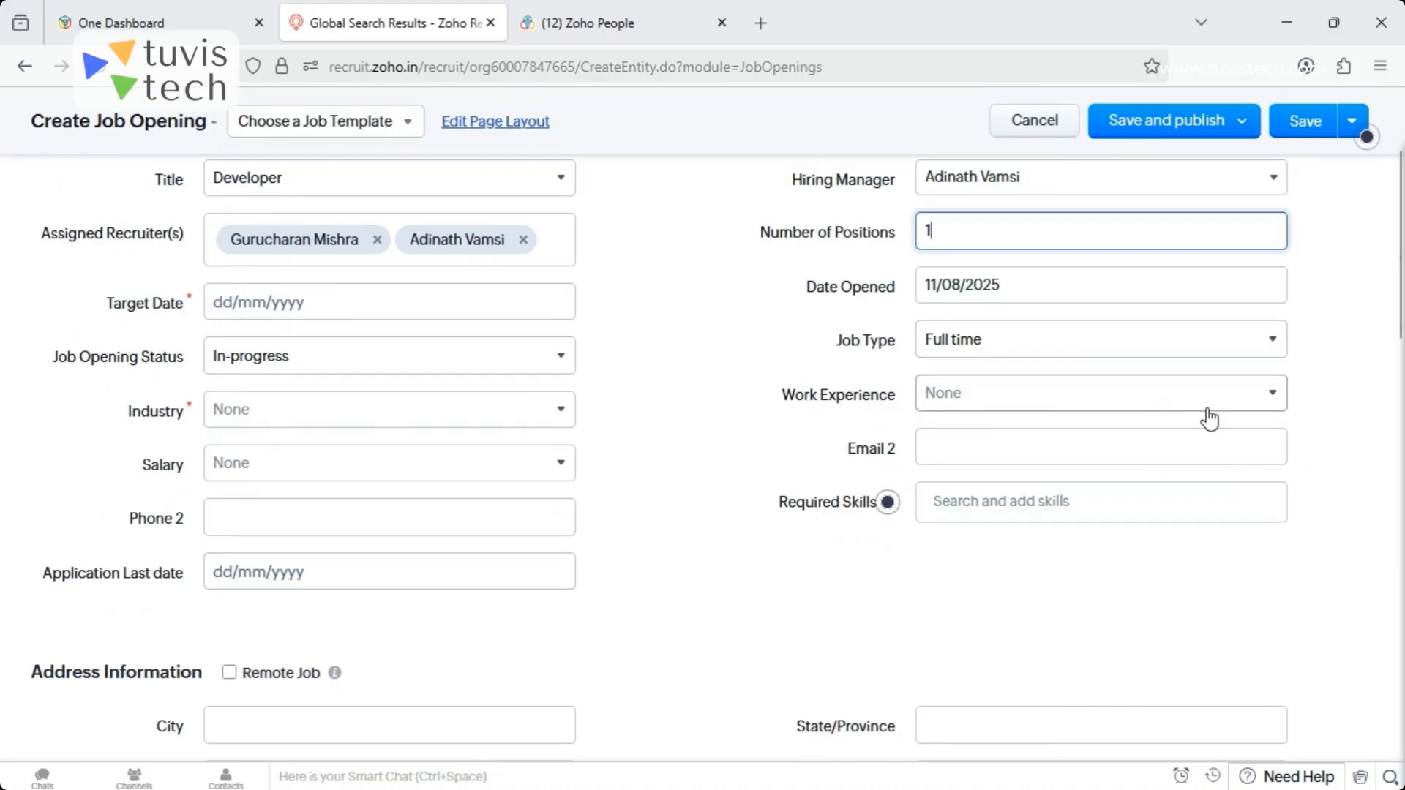
left_click(983, 502)
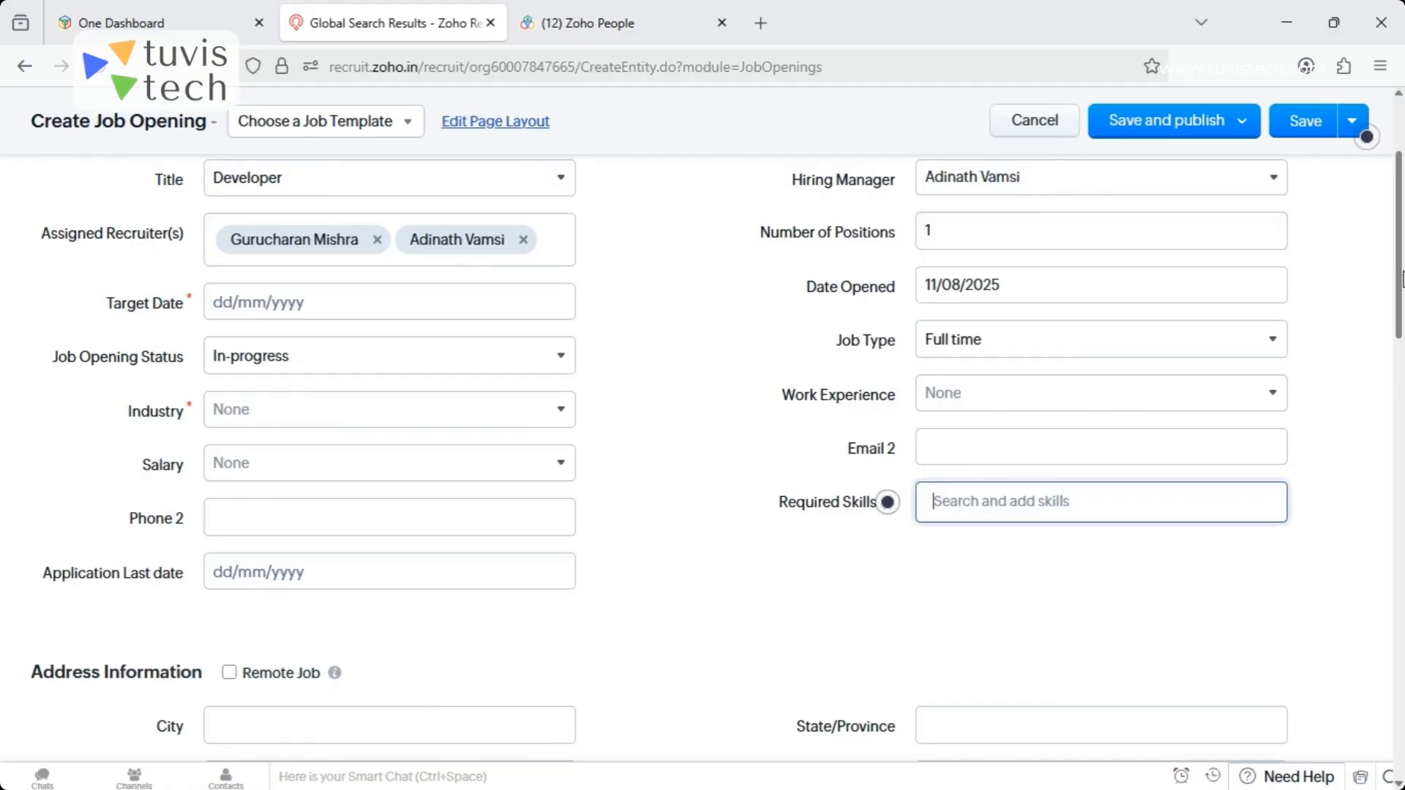
scroll(1402, 285, "down", 2)
left_click_drag(1402, 288, 1372, 148)
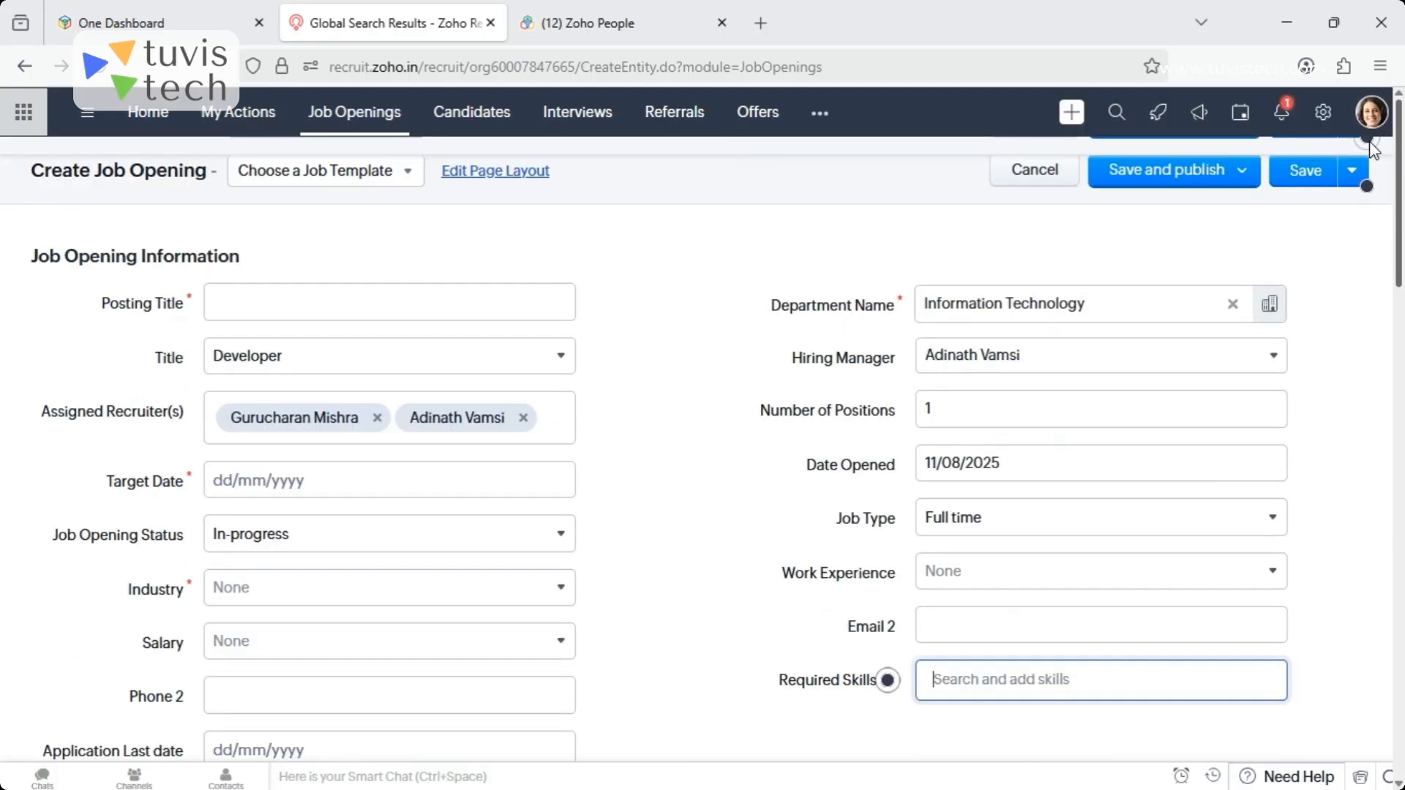
- Apply the public Accountant job template to the job opening and review the filled-in required skills
left_click(333, 176)
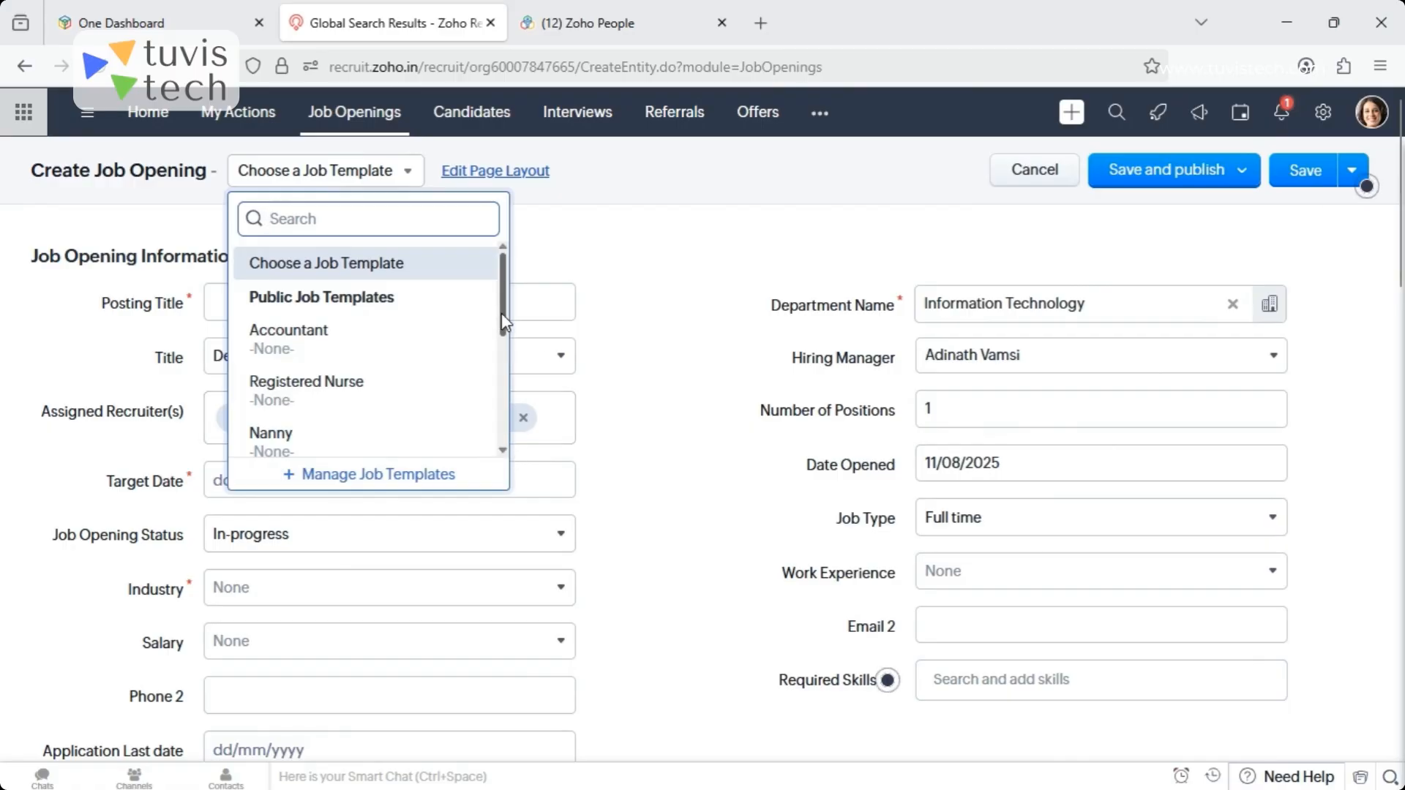
mouse_move(505, 327)
left_mouse_down()
mouse_move(517, 395)
mouse_move(492, 305)
left_mouse_up()
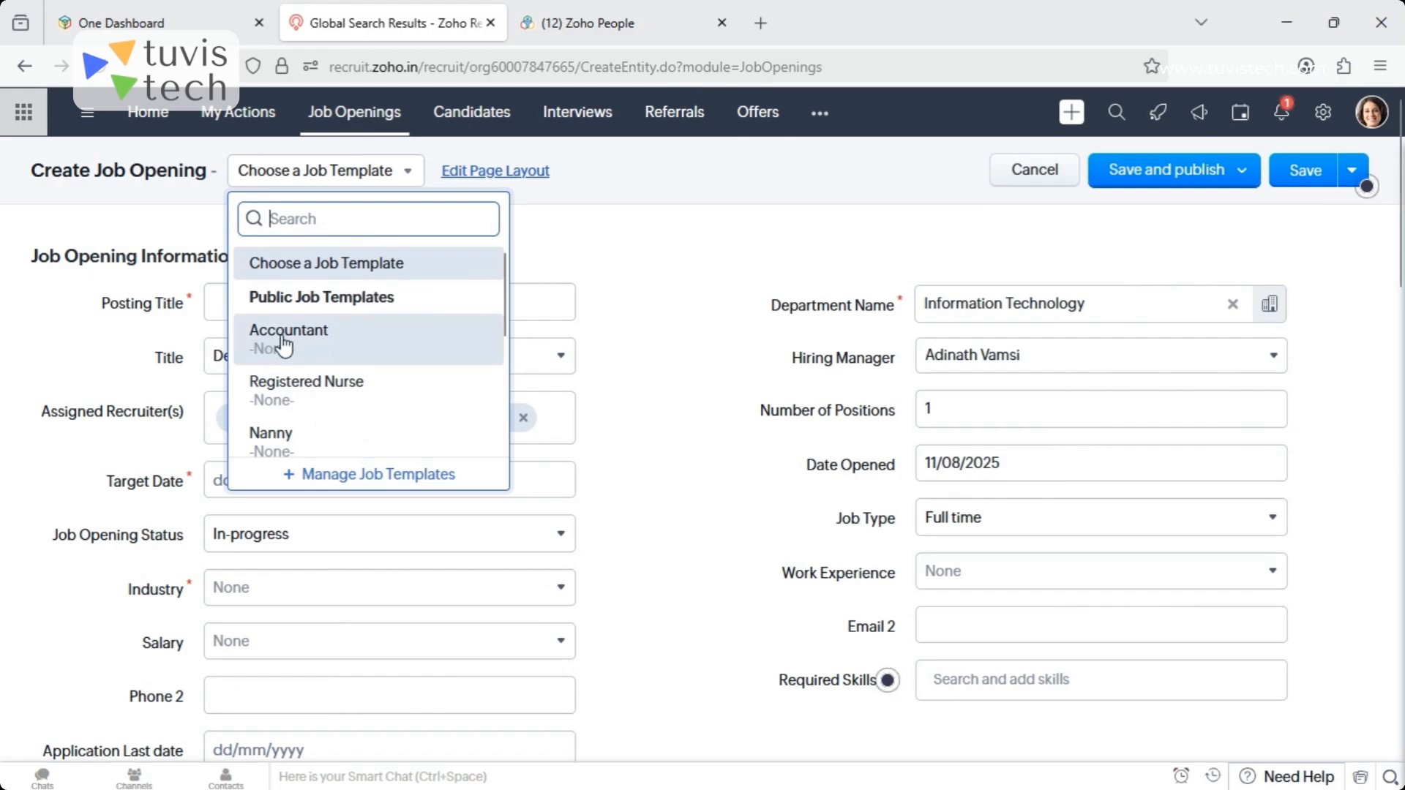
left_click(283, 338)
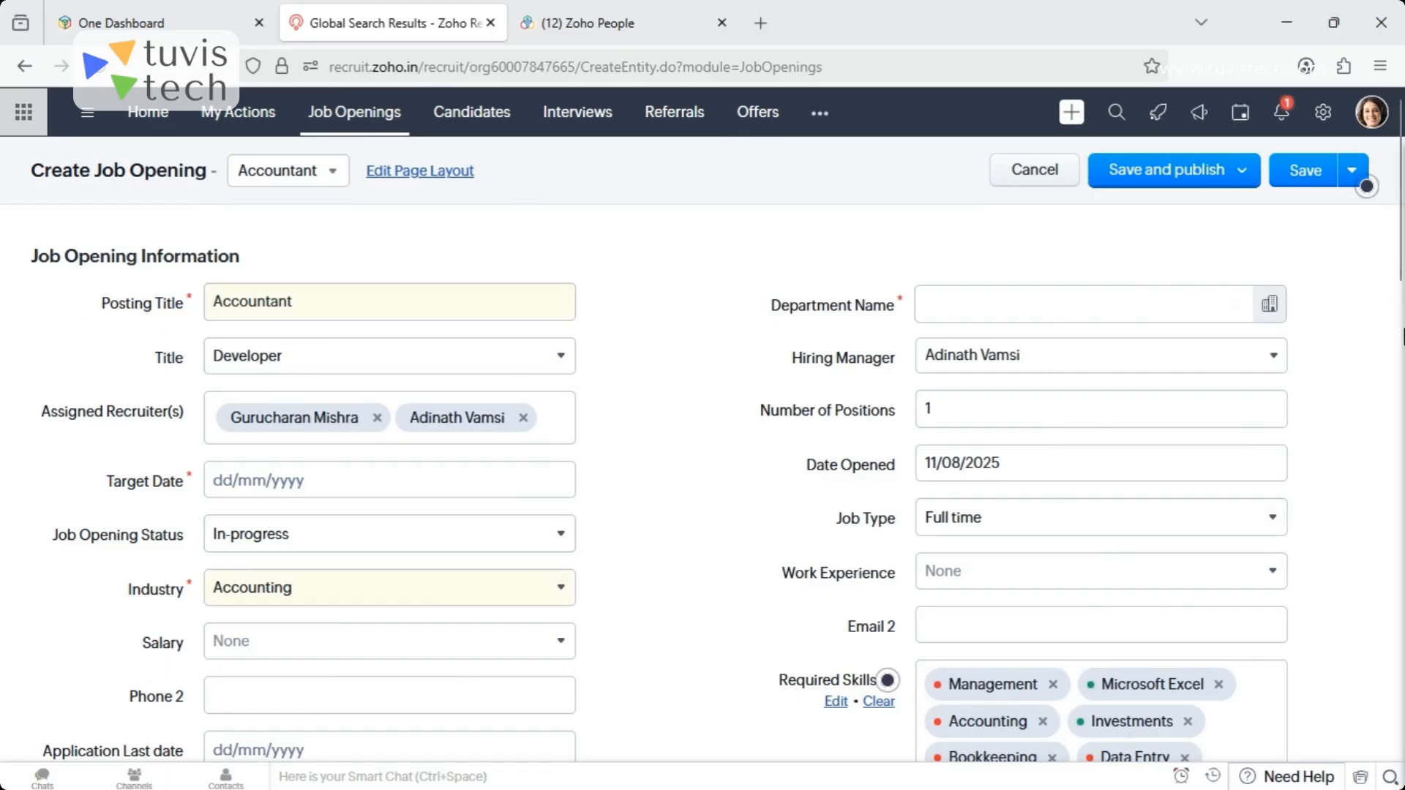
scroll(1221, 615, "down", 3)
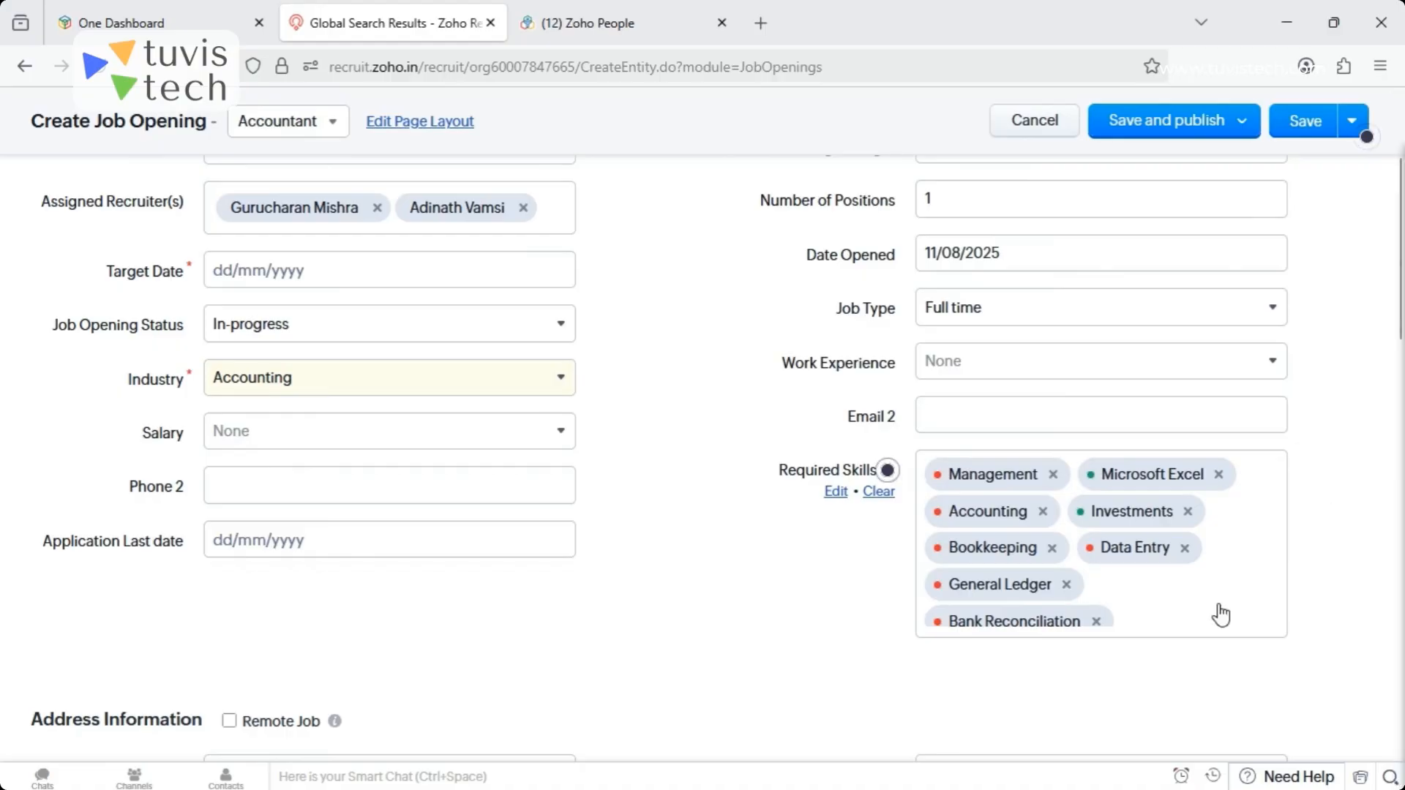
- Cancel creating the Accountant job opening and discard the draft
left_click_drag(1403, 336, 1401, 192)
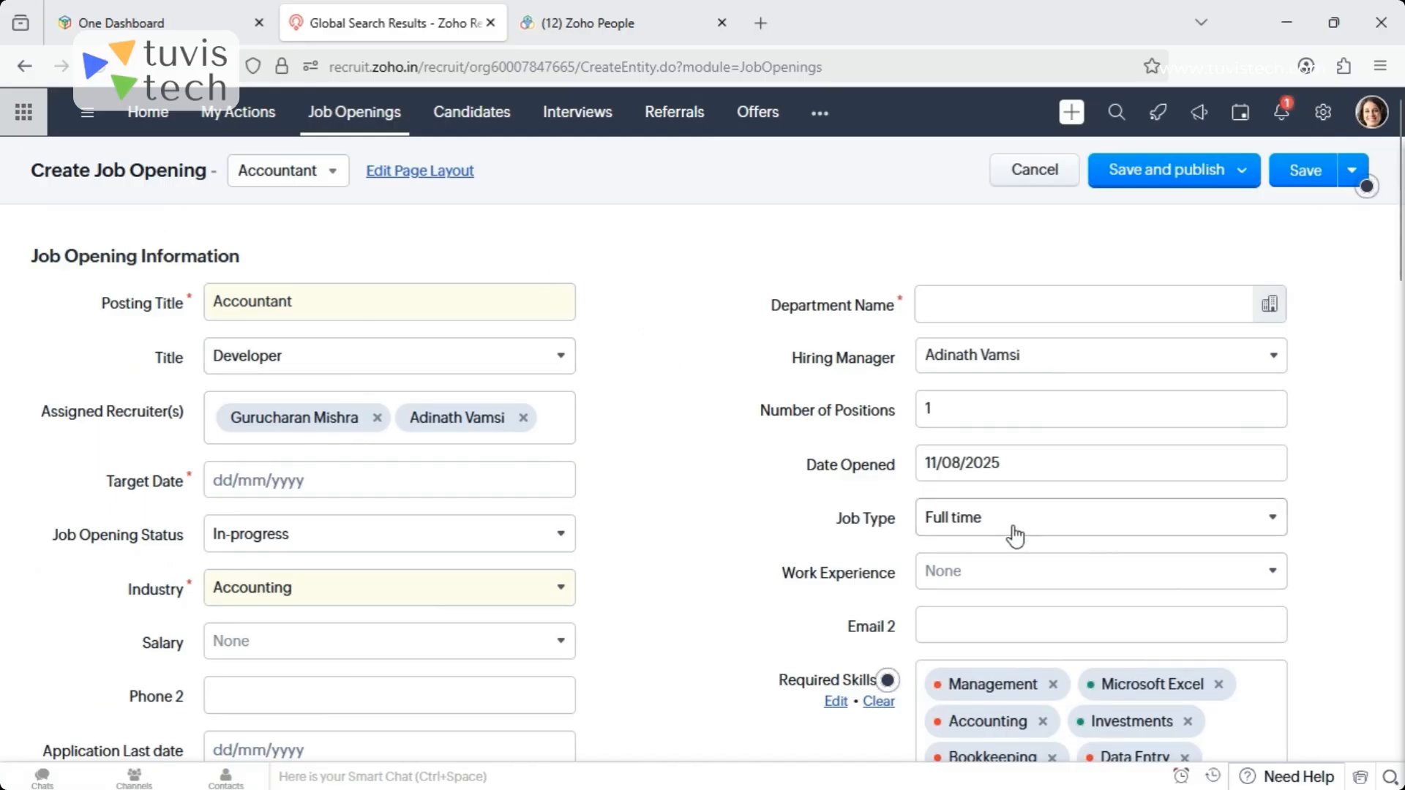
left_click(1027, 176)
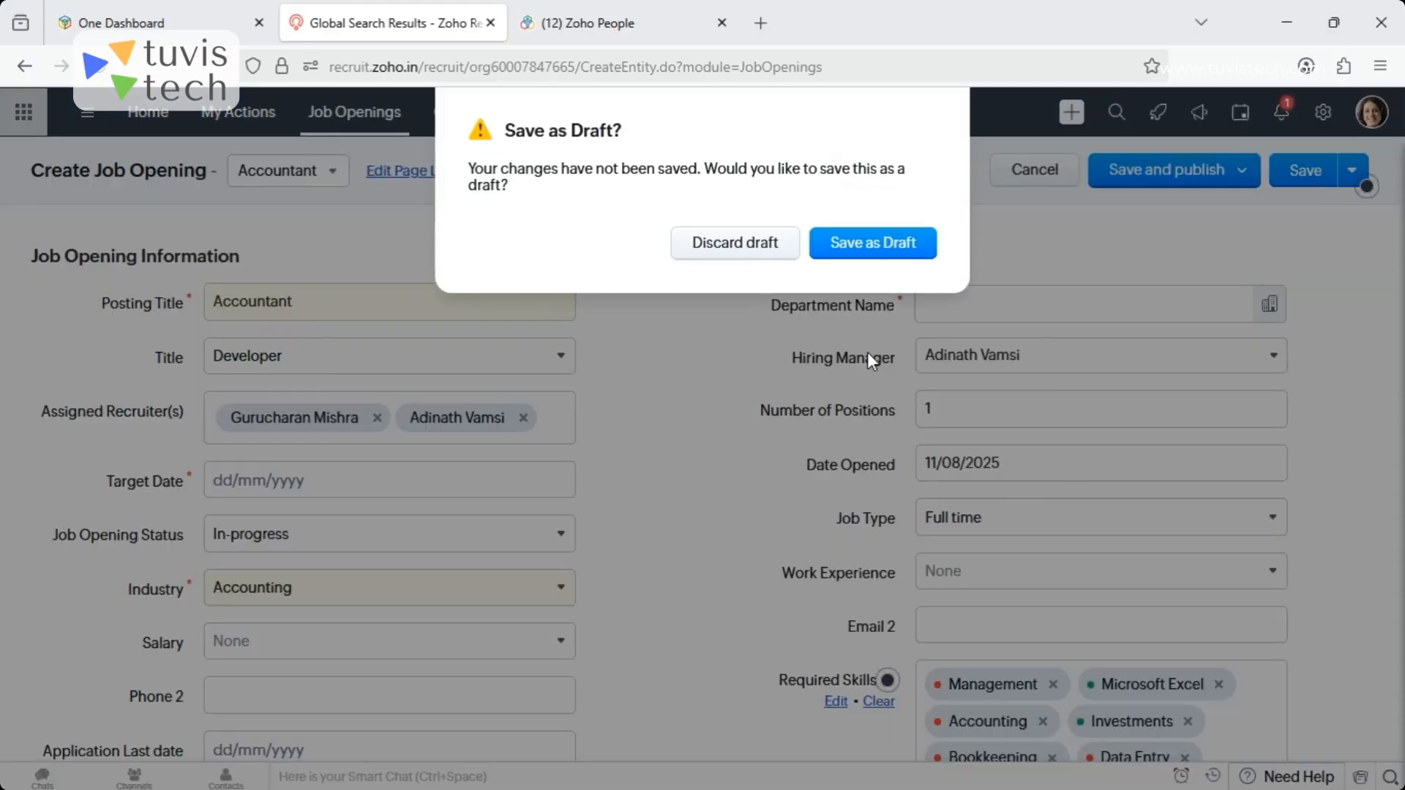
left_click(684, 244)
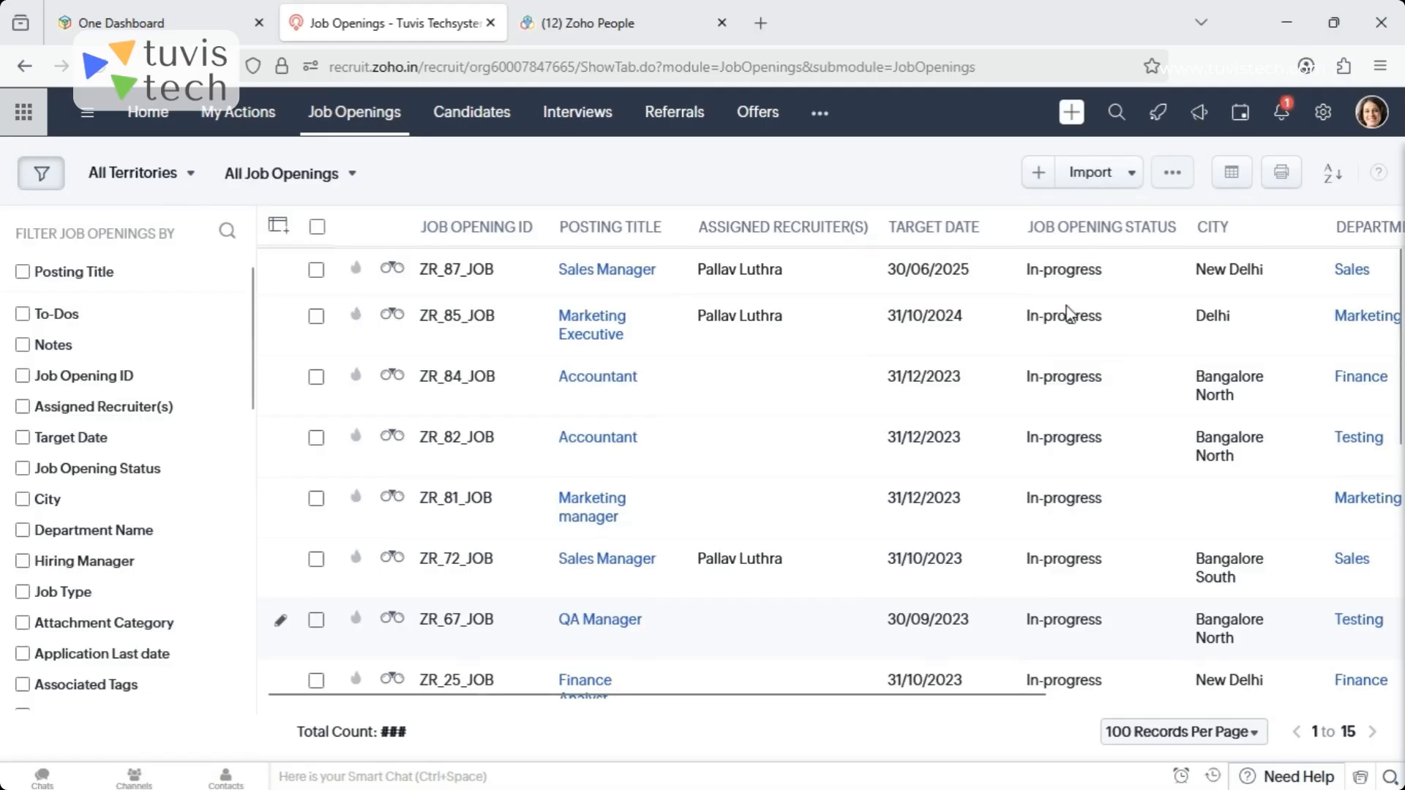
- Open the spreadsheet import for job openings, review its file source options and import notes, and leave without importing
left_click(1109, 183)
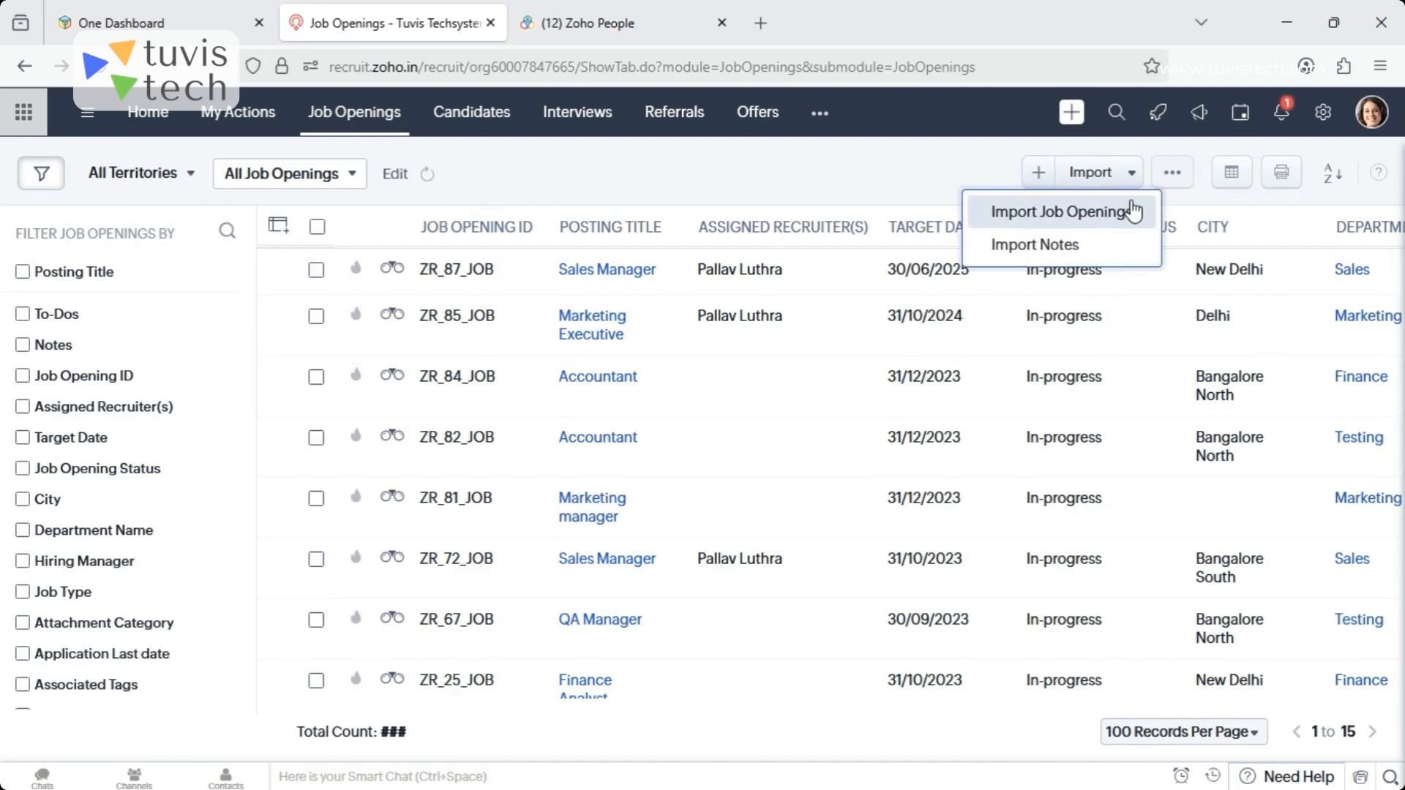
left_click(1053, 217)
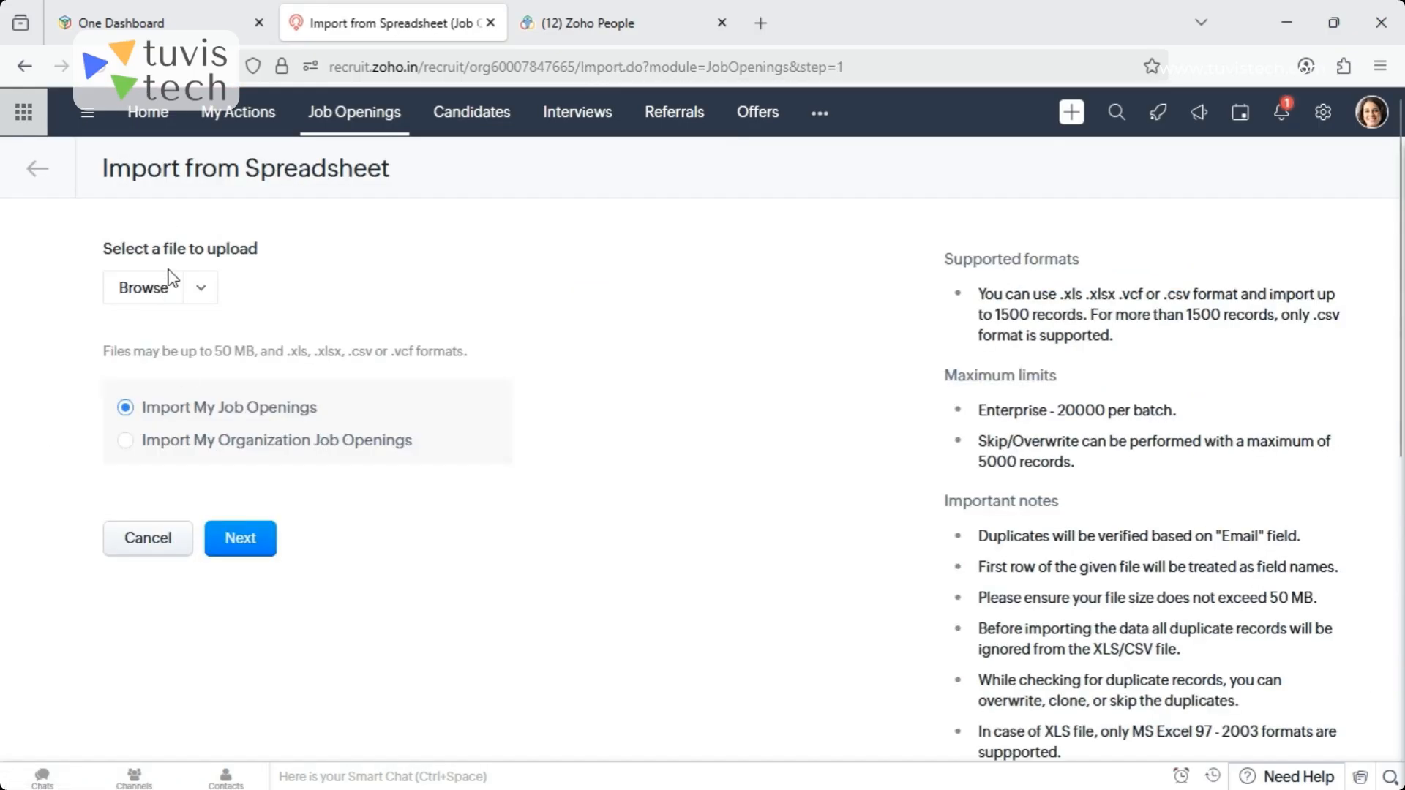
left_click(198, 290)
left_click(196, 300)
mouse_move(1400, 286)
left_mouse_down()
mouse_move(1398, 651)
mouse_move(1399, 260)
left_mouse_up()
left_click(145, 561)
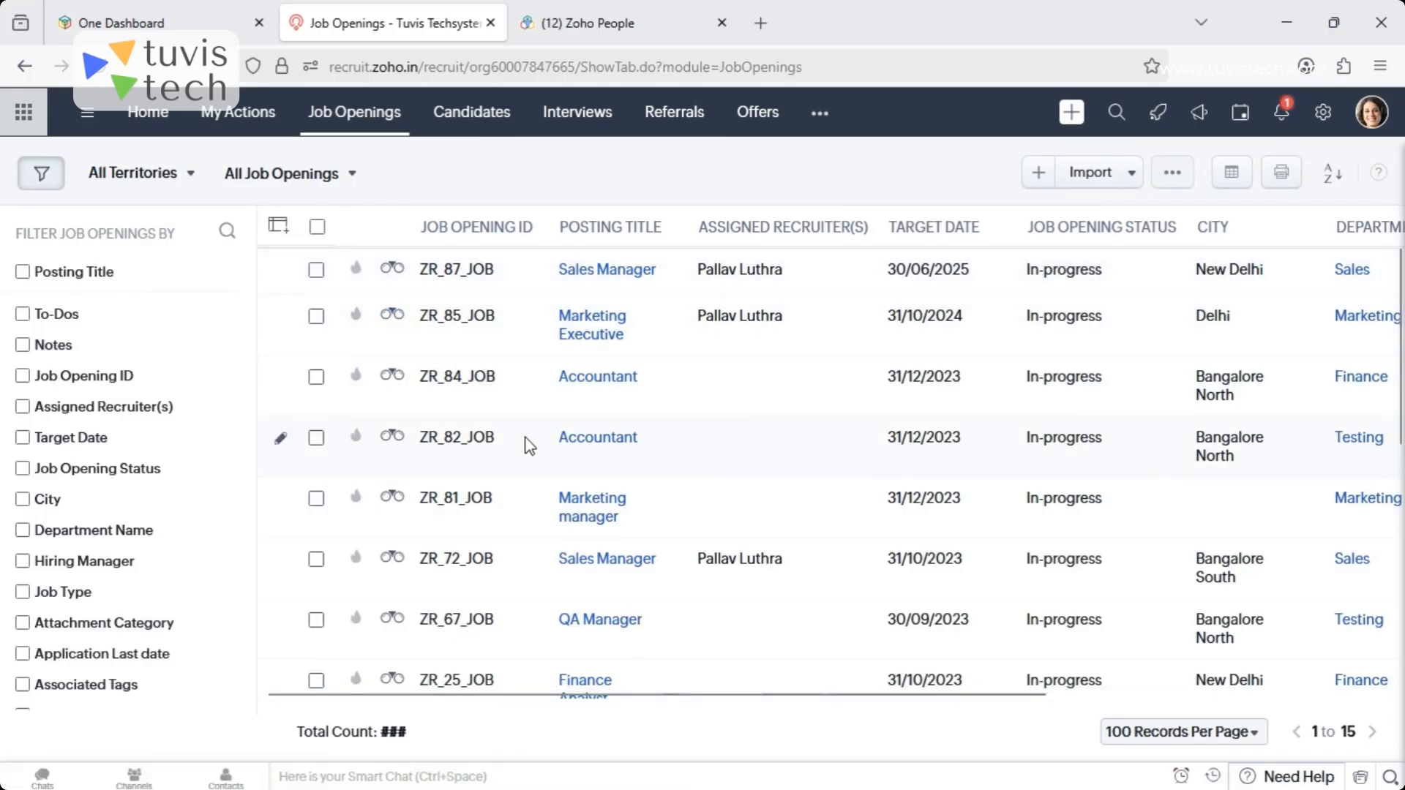
- Open the Data Analyst job opening and look through the Screening and Interview stages of its hiring pipeline
scroll(1401, 395, "down", 5)
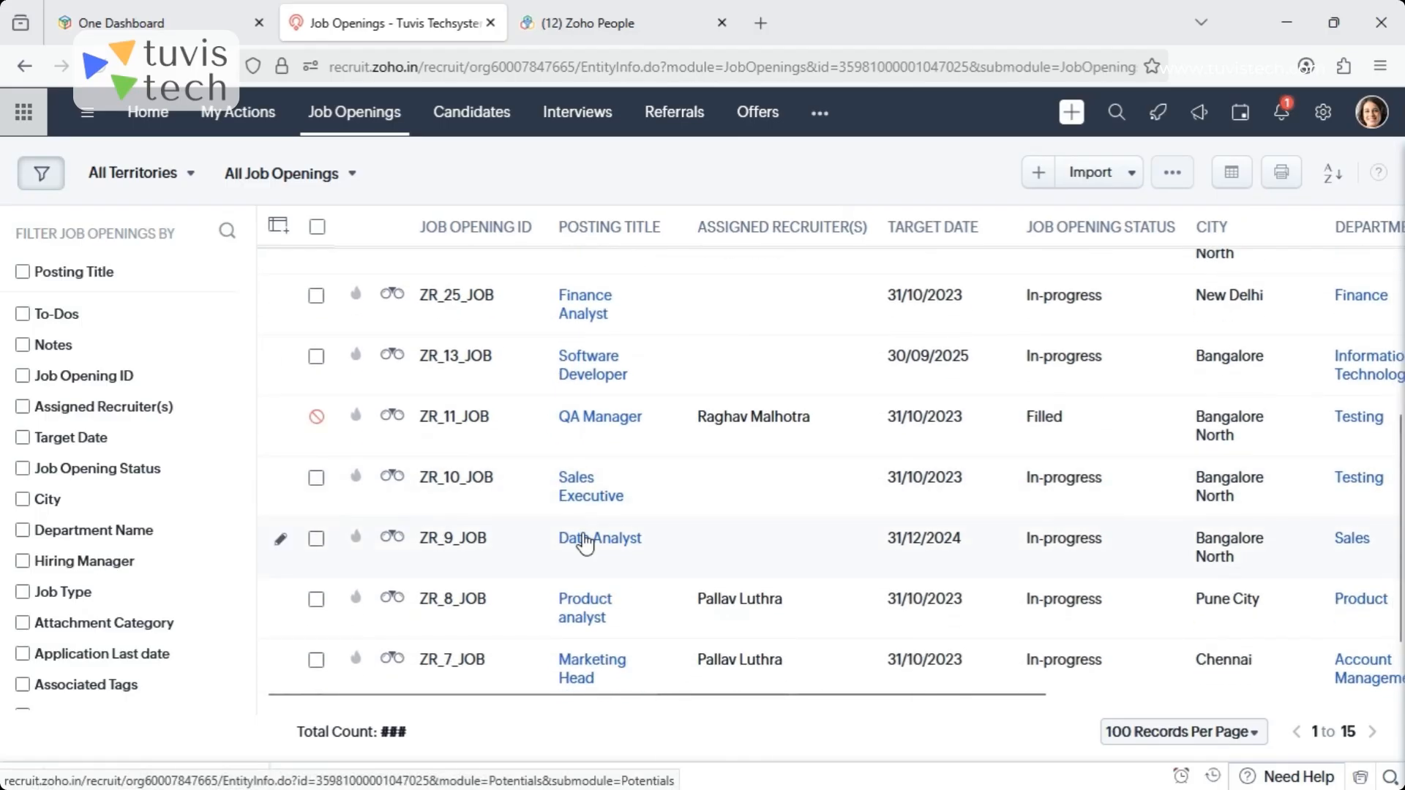
left_click(575, 539)
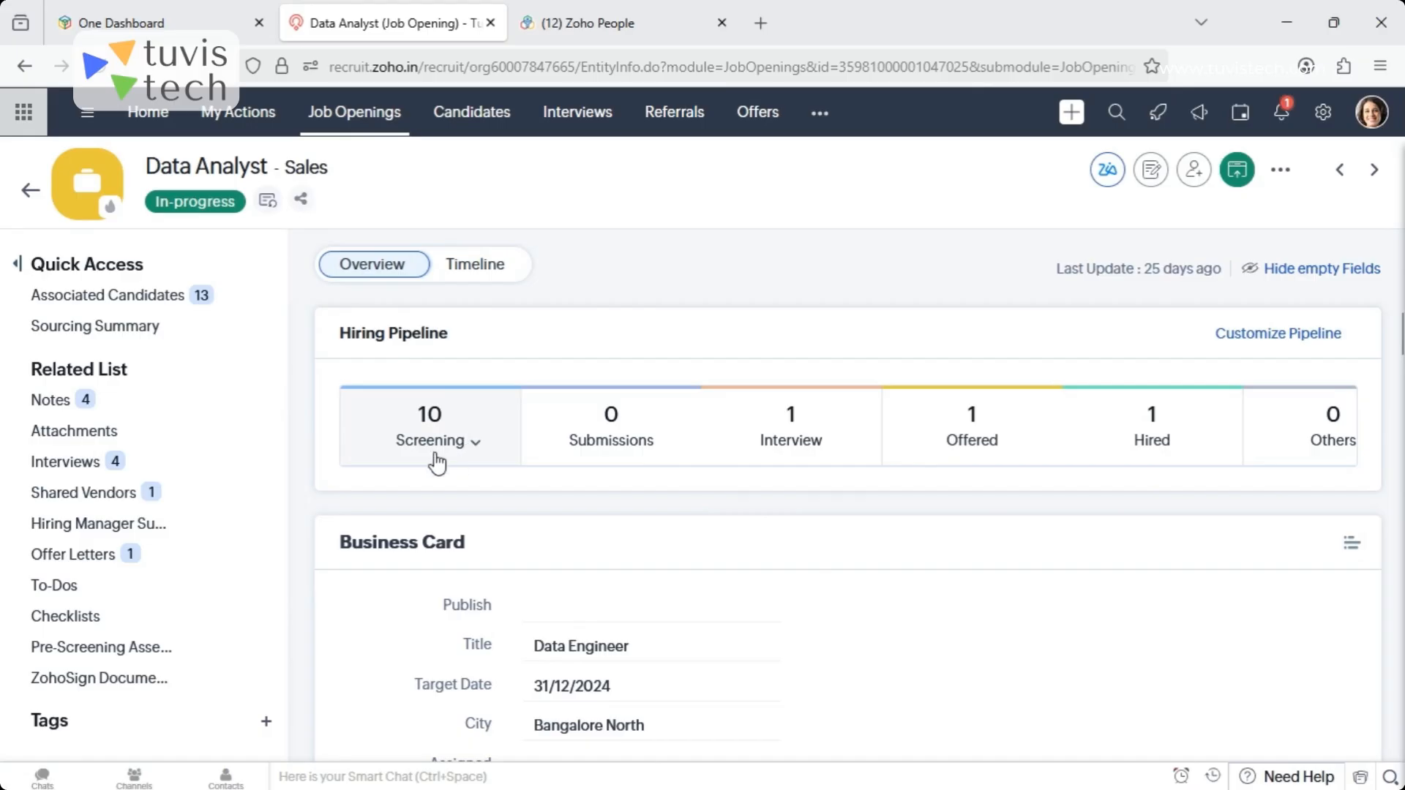
left_click(472, 443)
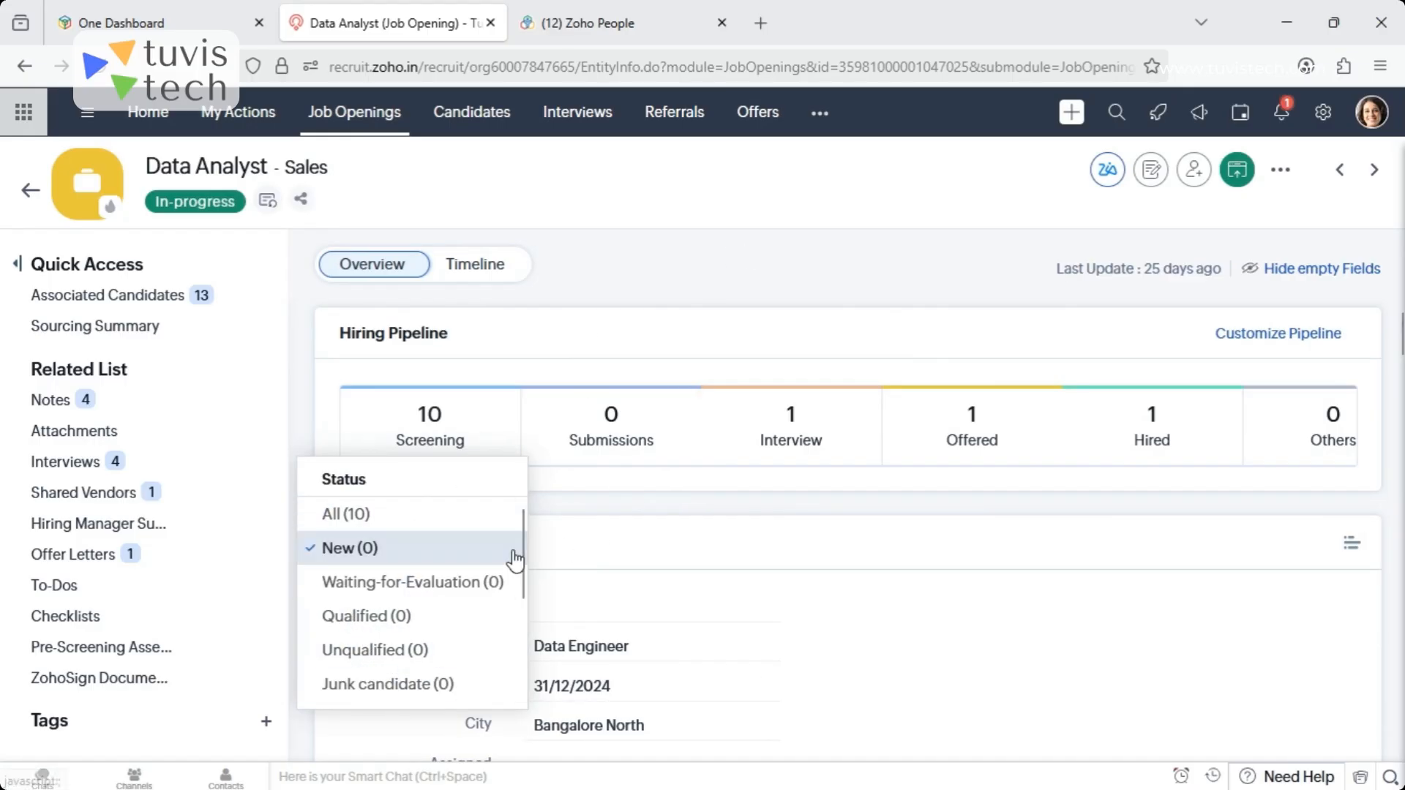
left_click_drag(524, 540, 521, 653)
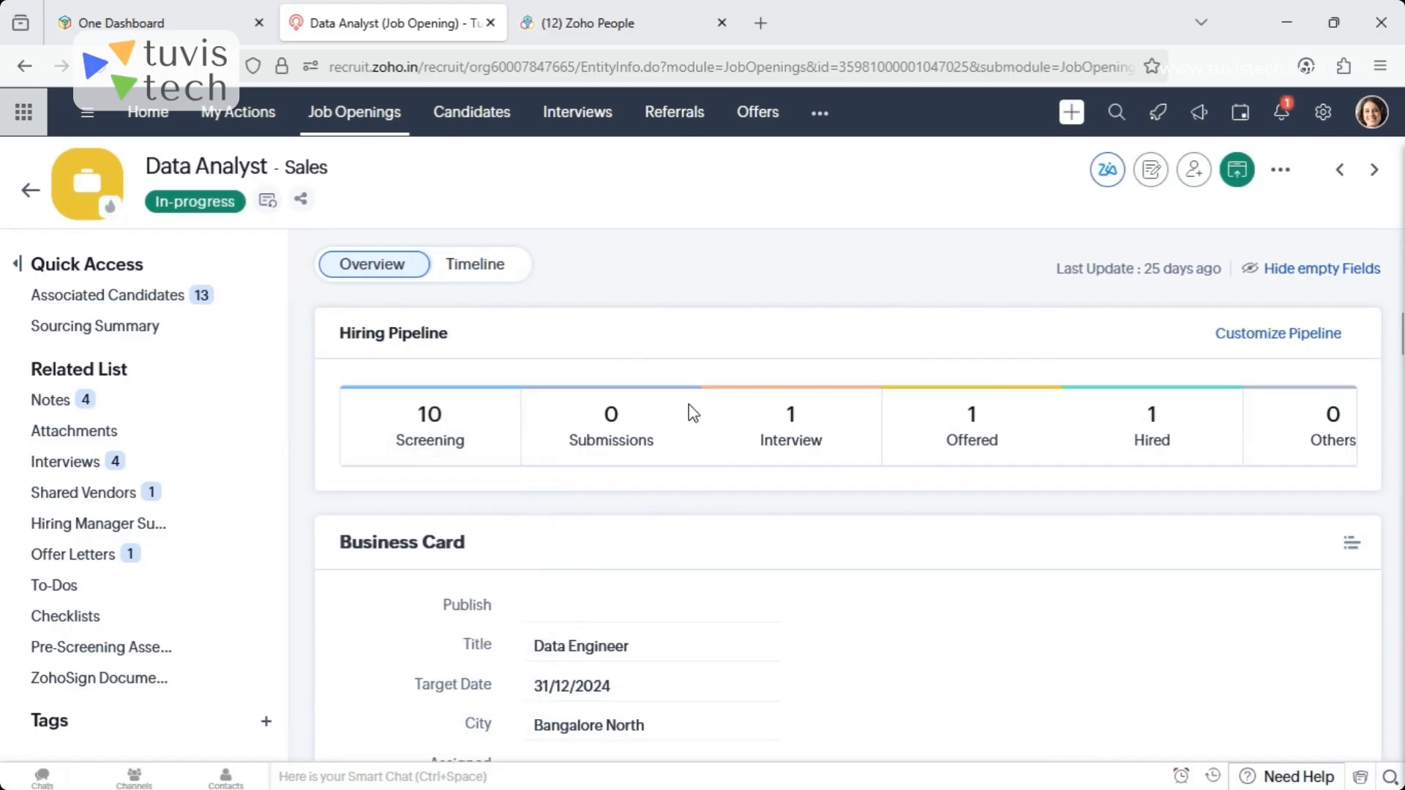
left_click(828, 444)
- Review the Data Analyst job opening's business card, job opening information, address and job description
scroll(1399, 344, "down", 2)
scroll(1399, 344, "down", 1)
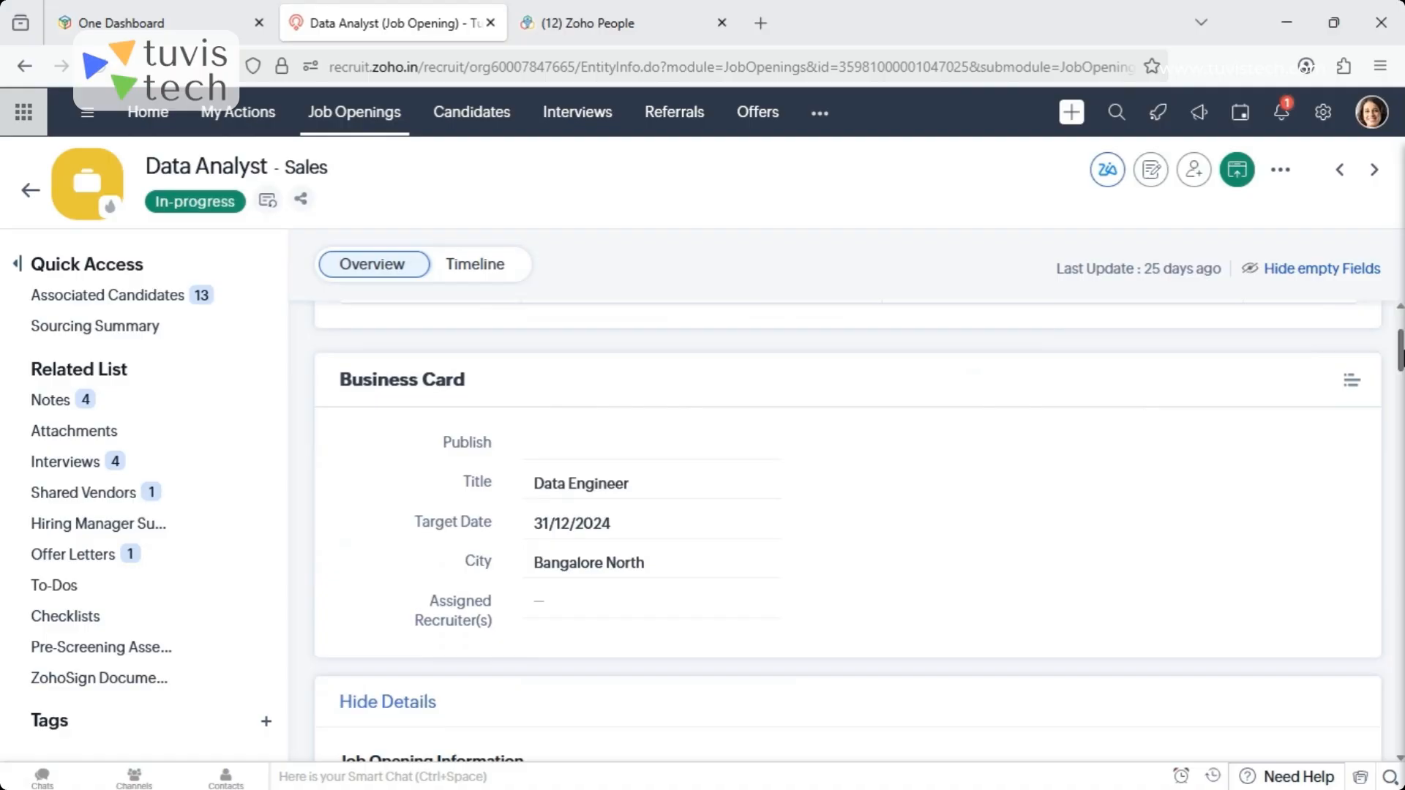
scroll(1399, 351, "down", 5)
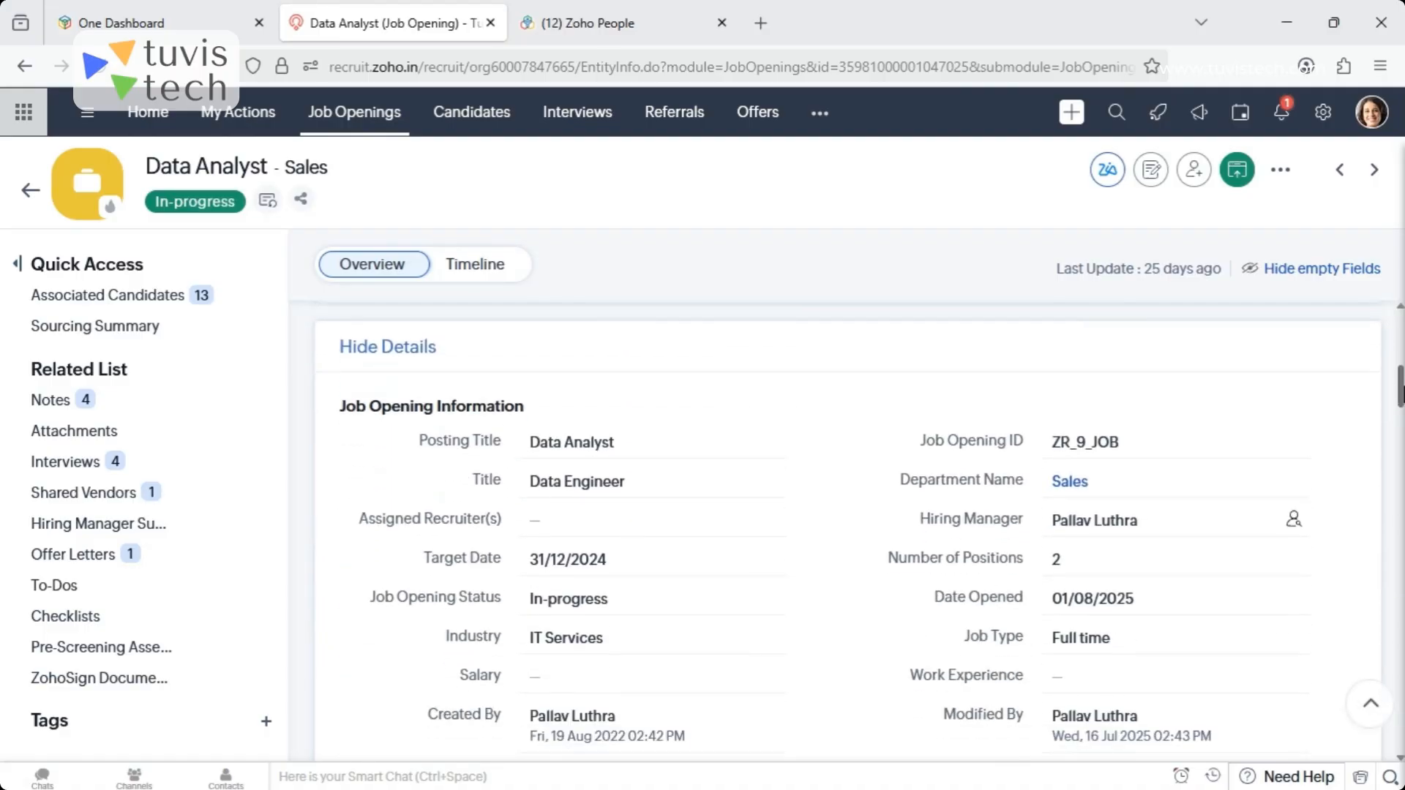
scroll(1399, 384, "down", 1)
scroll(1401, 388, "up", 2)
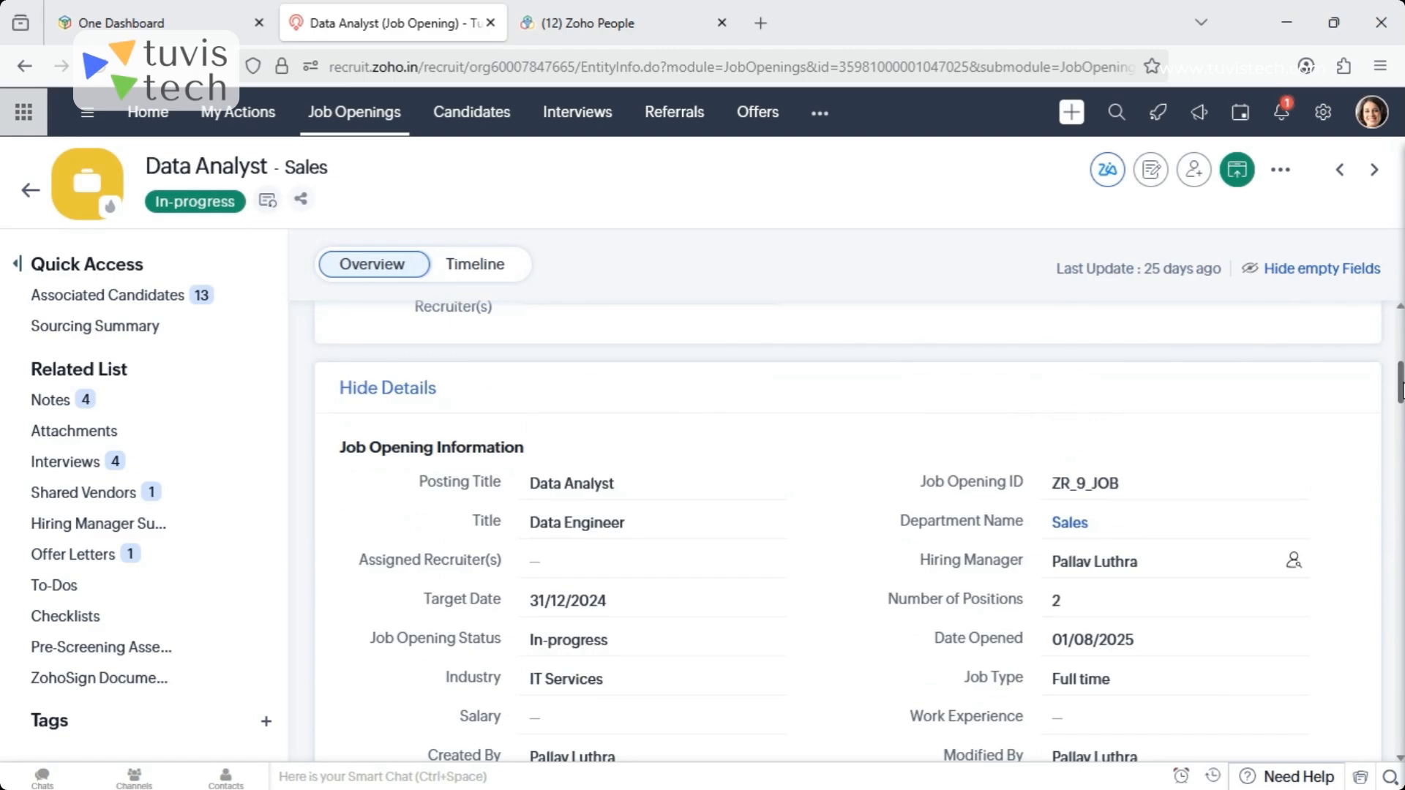
left_click_drag(1400, 388, 1399, 399)
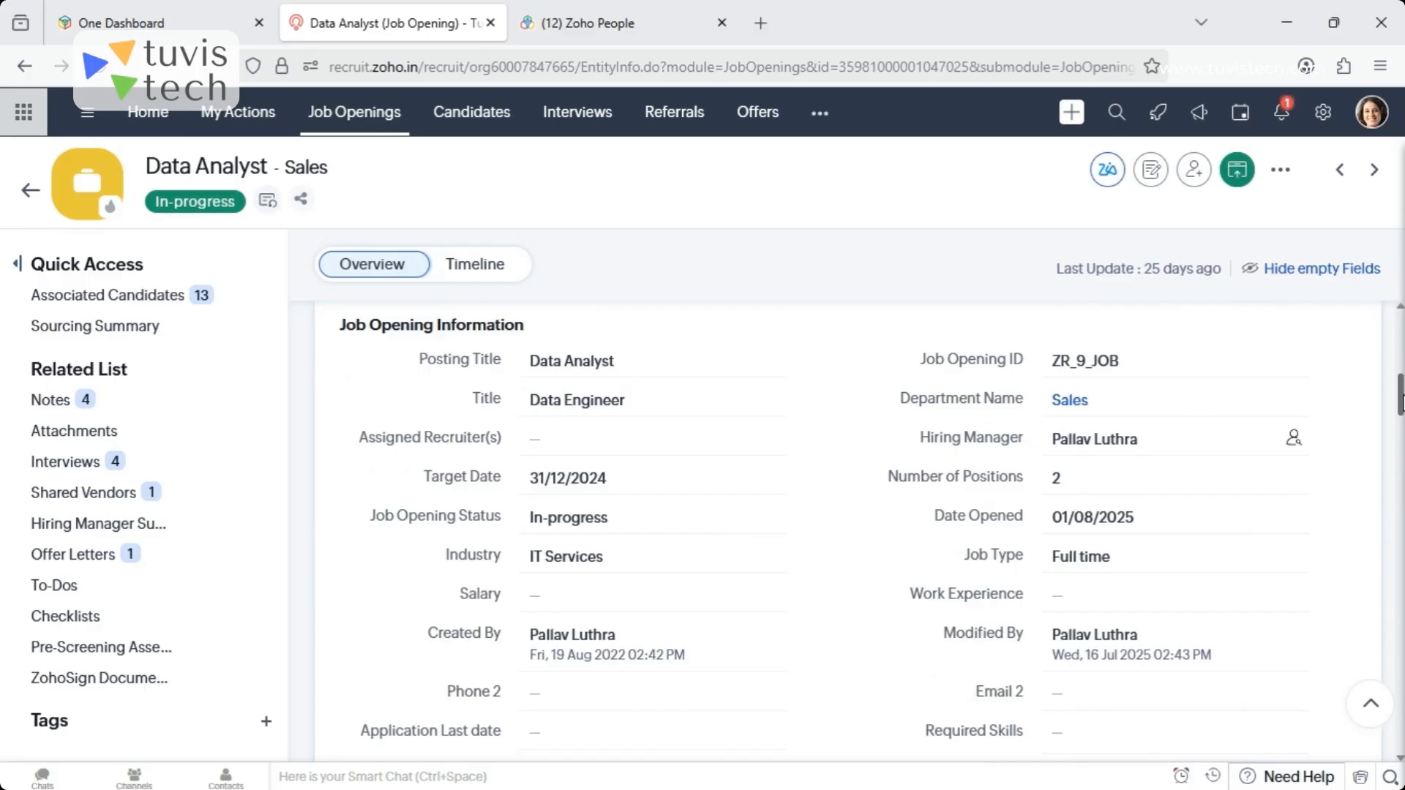
left_click_drag(1400, 399, 1400, 442)
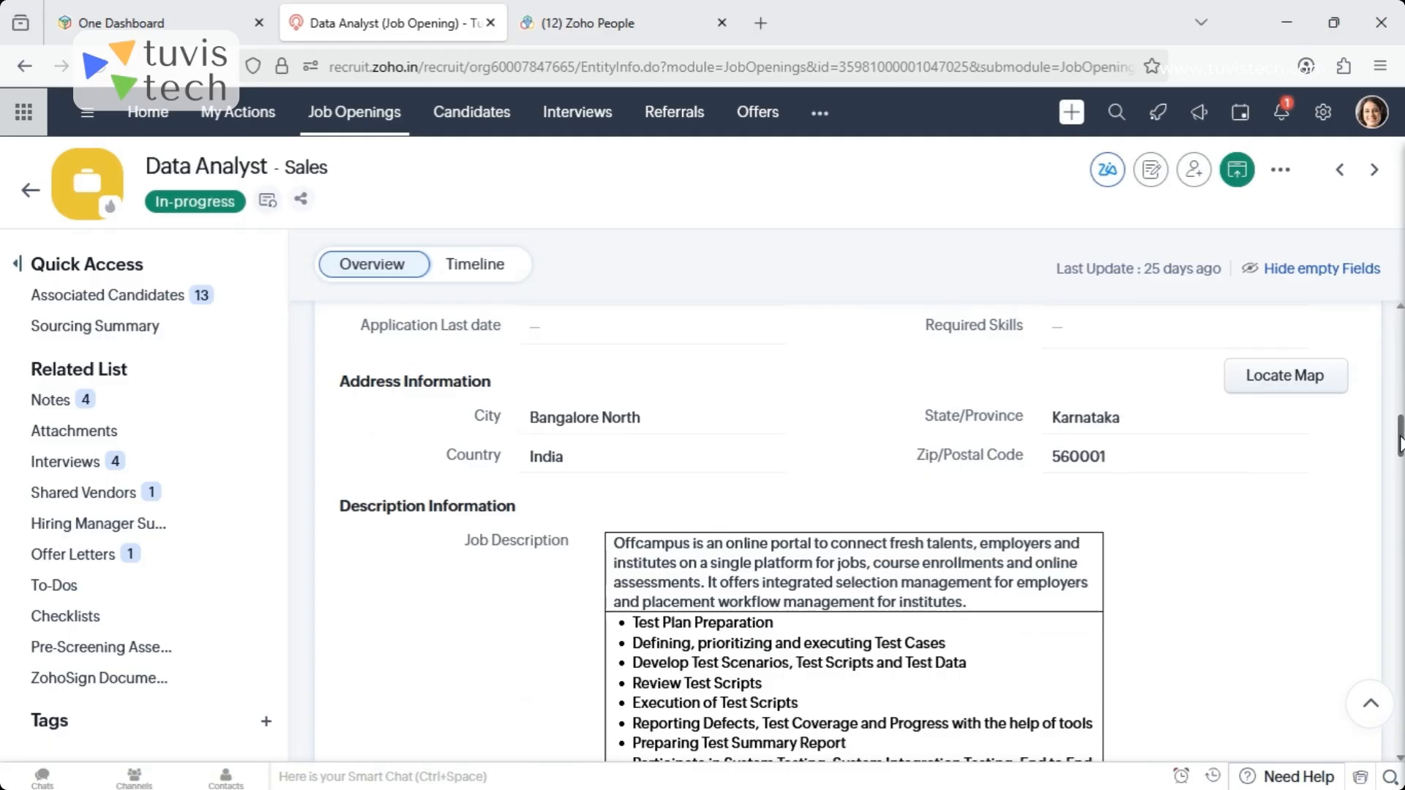
- Examine the job opening's notes, attachments, interviews, shared vendors and hiring manager submissions
left_click_drag(1400, 443, 1400, 550)
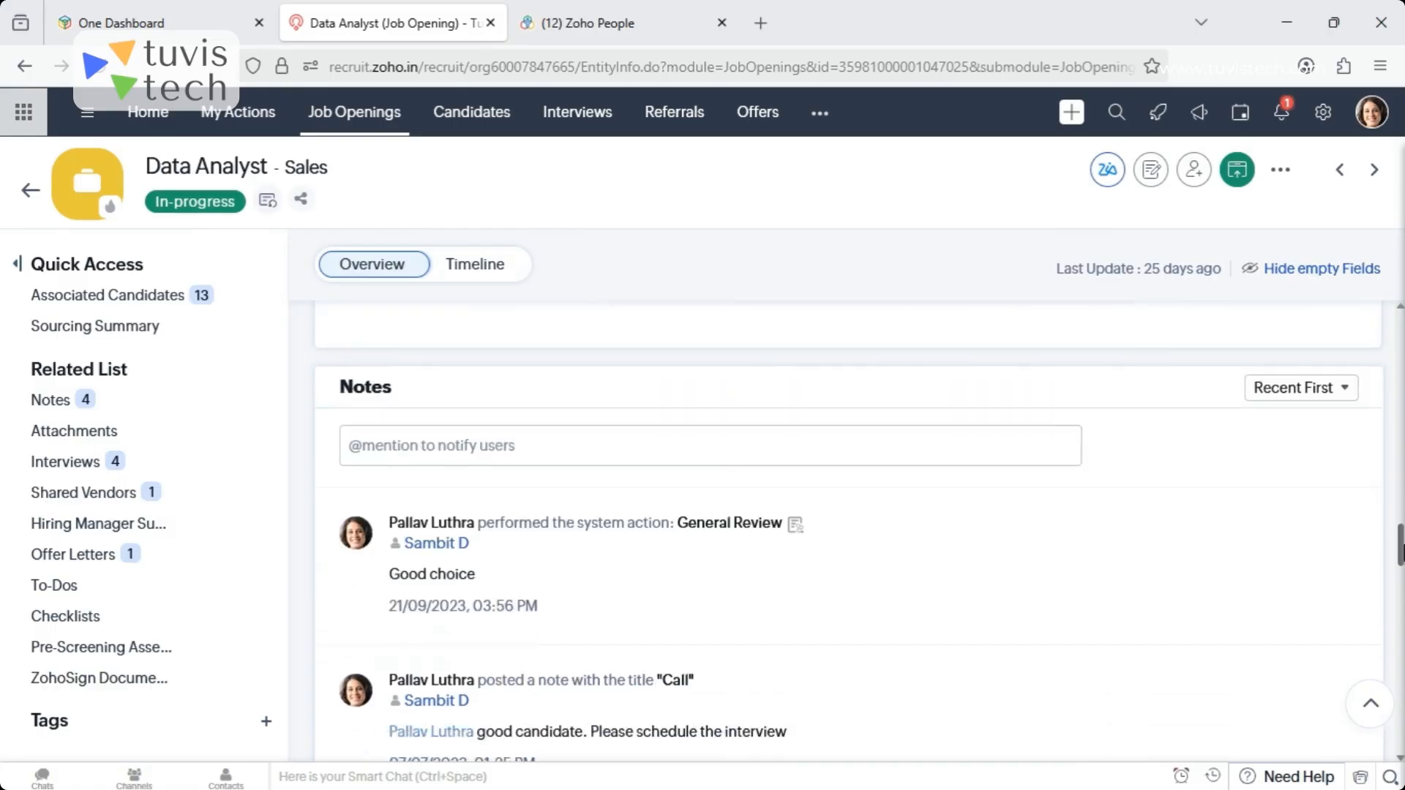
scroll(1381, 527, "up", 3)
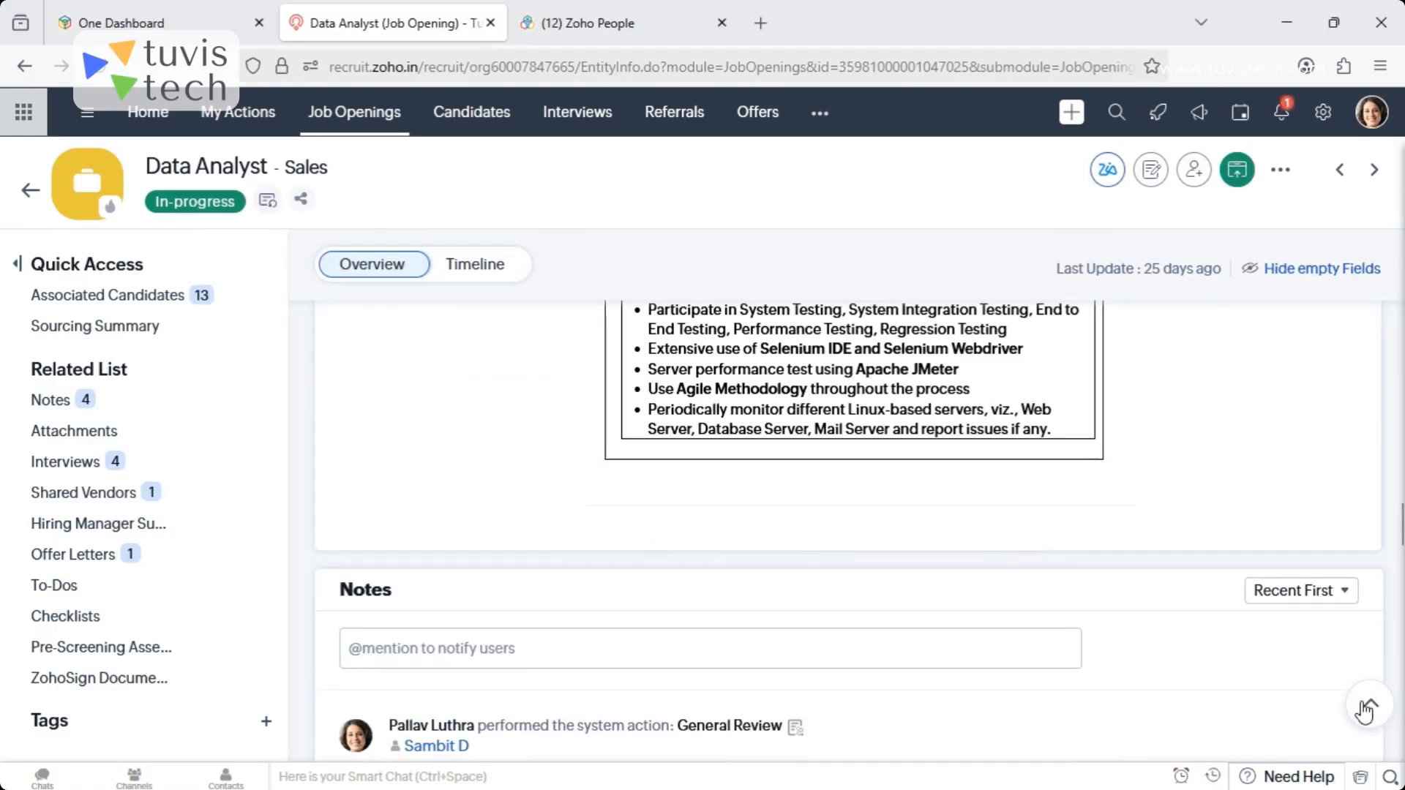
scroll(1399, 523, "down", 3)
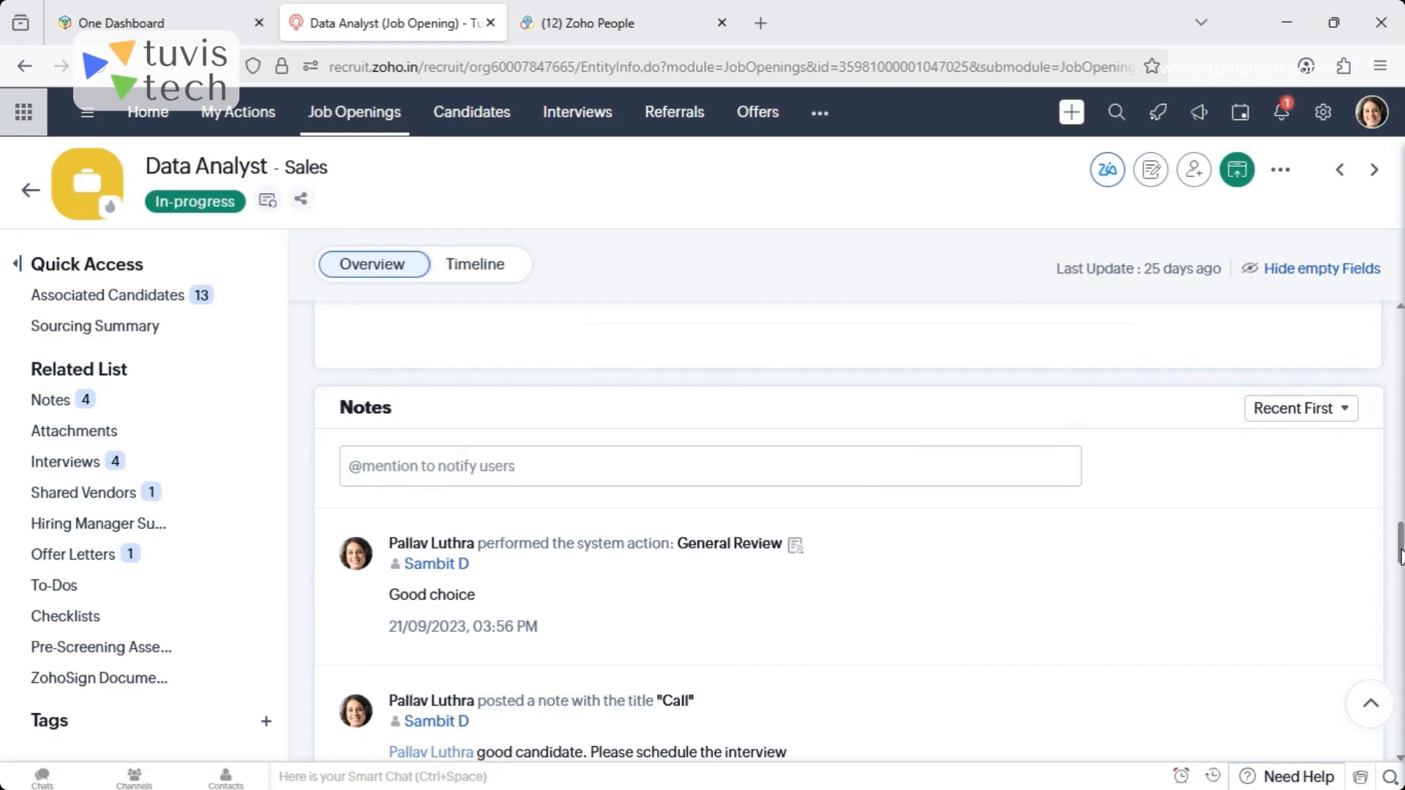
left_click_drag(1400, 556, 1399, 627)
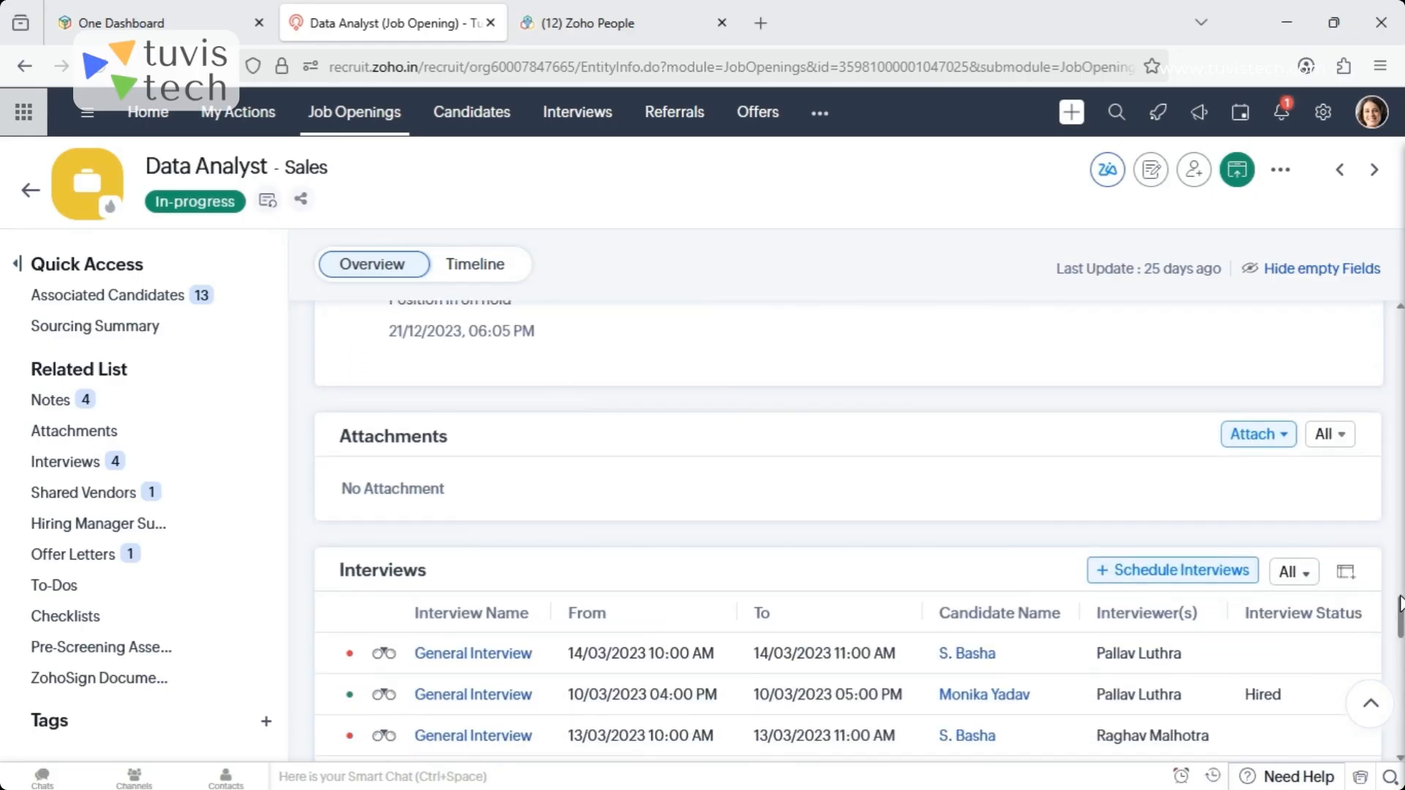
left_click_drag(1400, 612, 1400, 635)
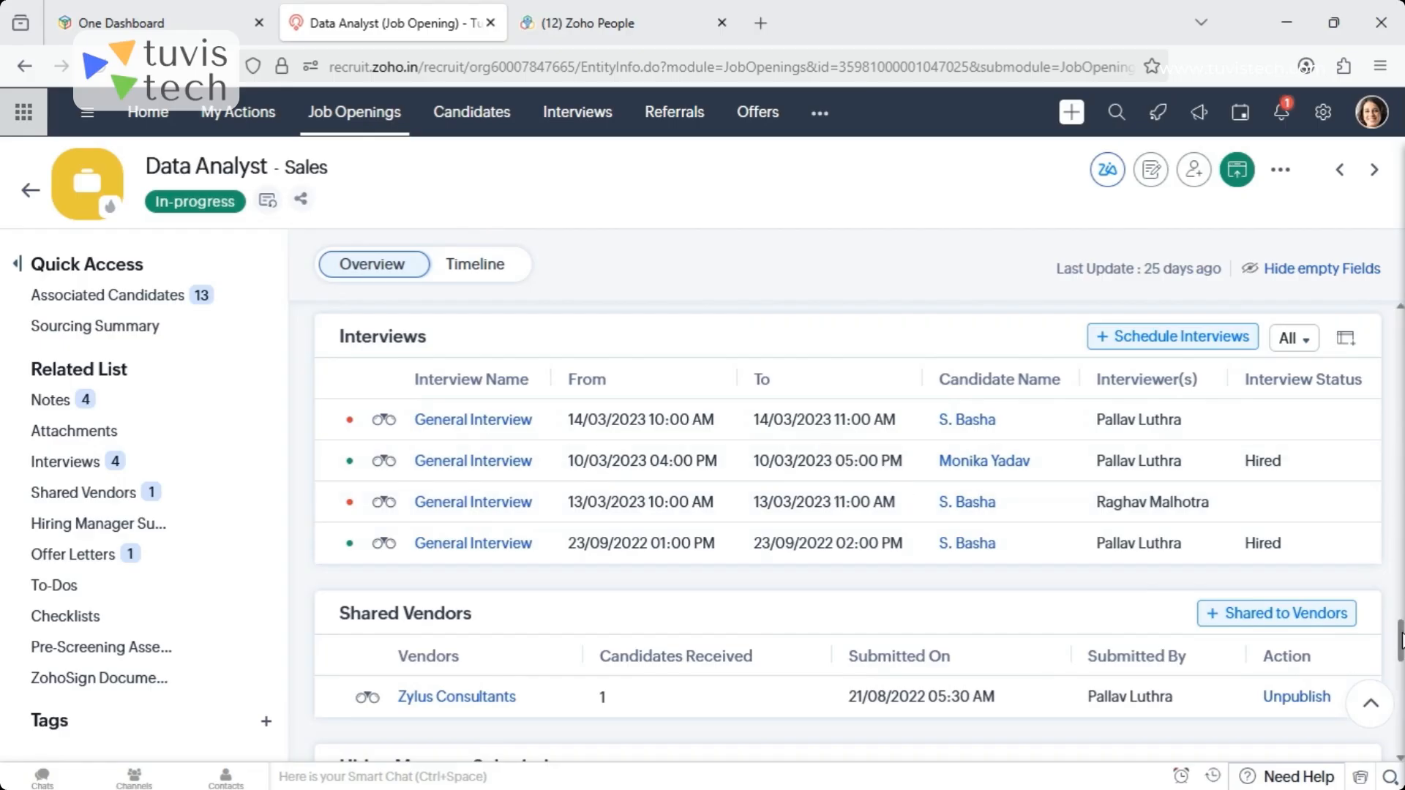
left_click_drag(1399, 650, 1399, 663)
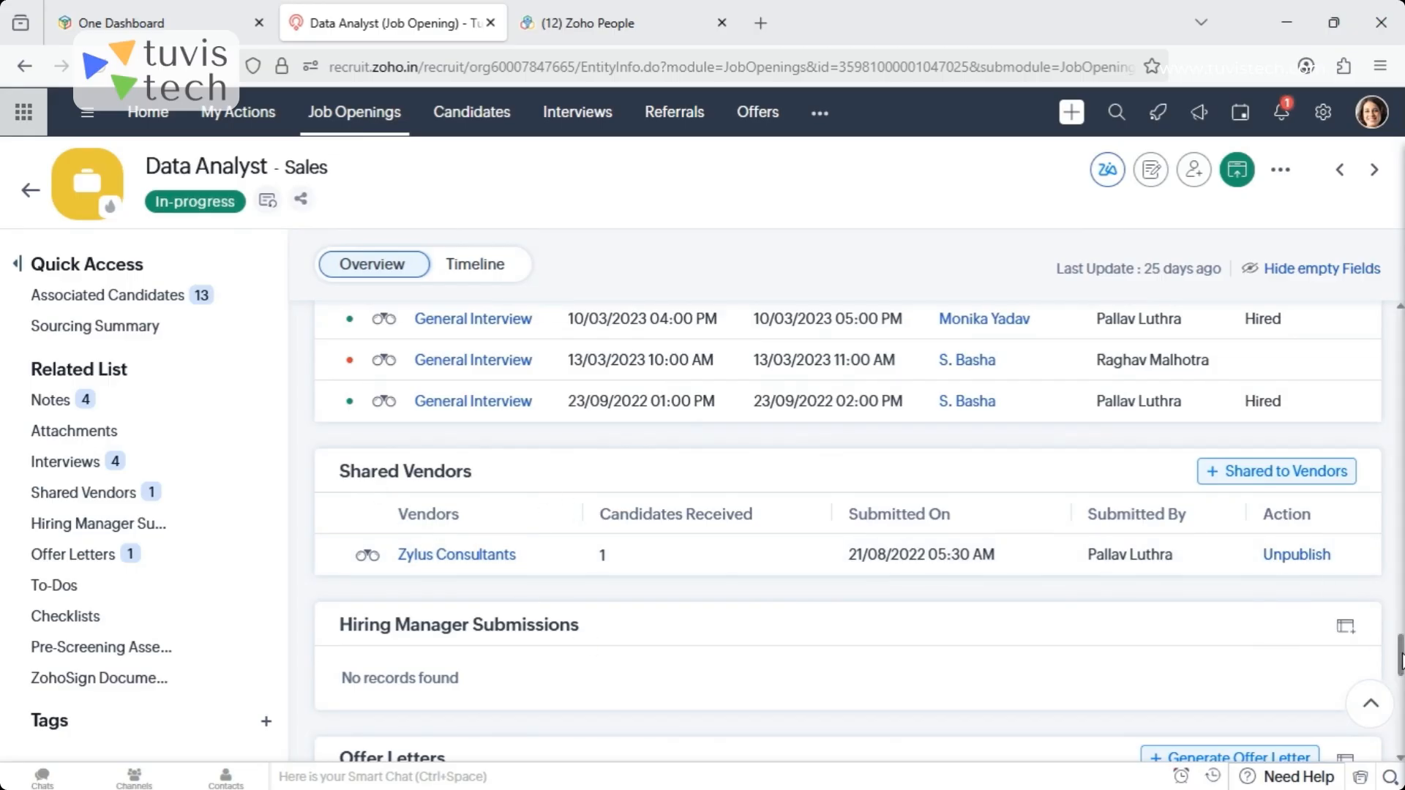
- Examine all columns of the Offer Letters list, plus the To-Dos, Checklists, Pre-Screening Assessment and ZohoSign Documents sections
left_click_drag(1400, 659, 1400, 680)
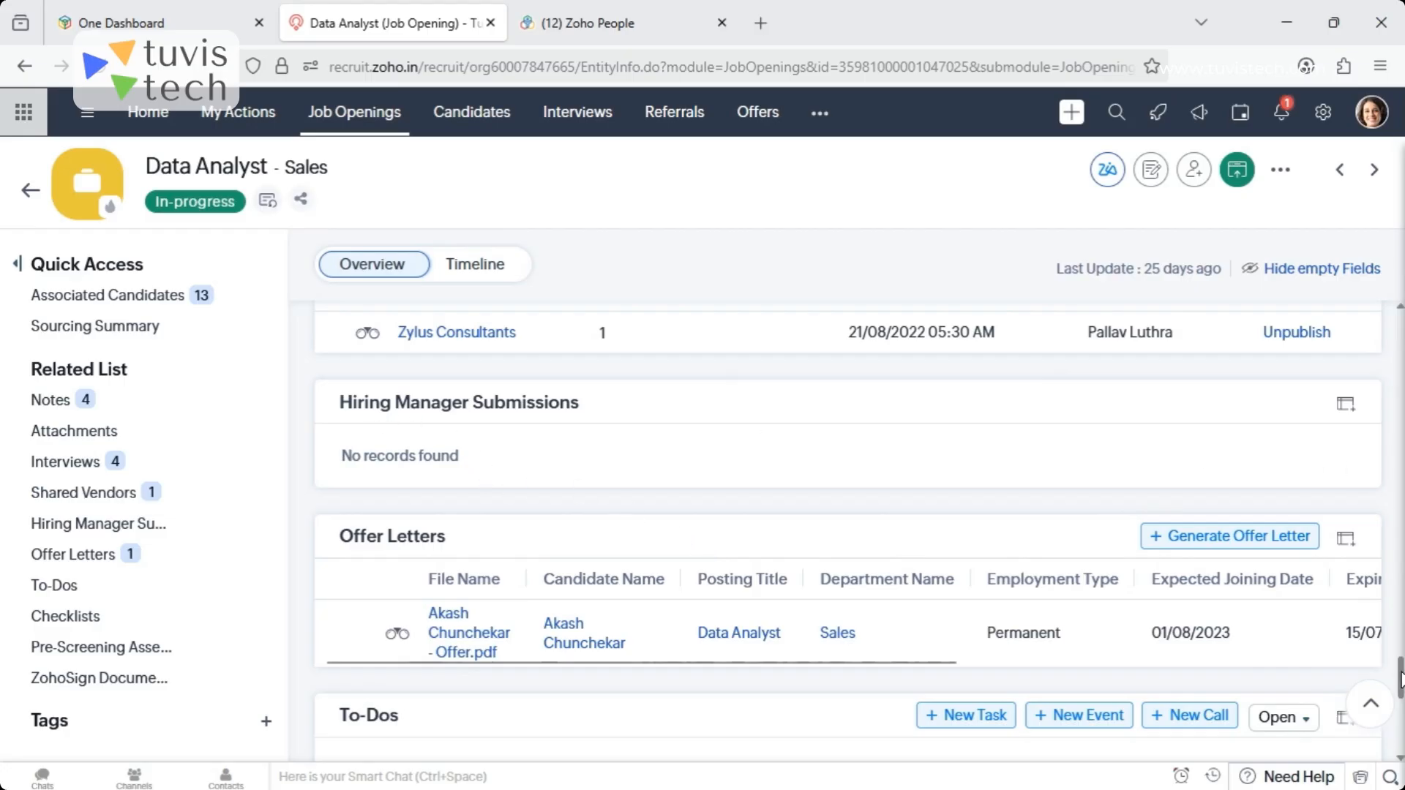
left_click_drag(1400, 677, 1399, 687)
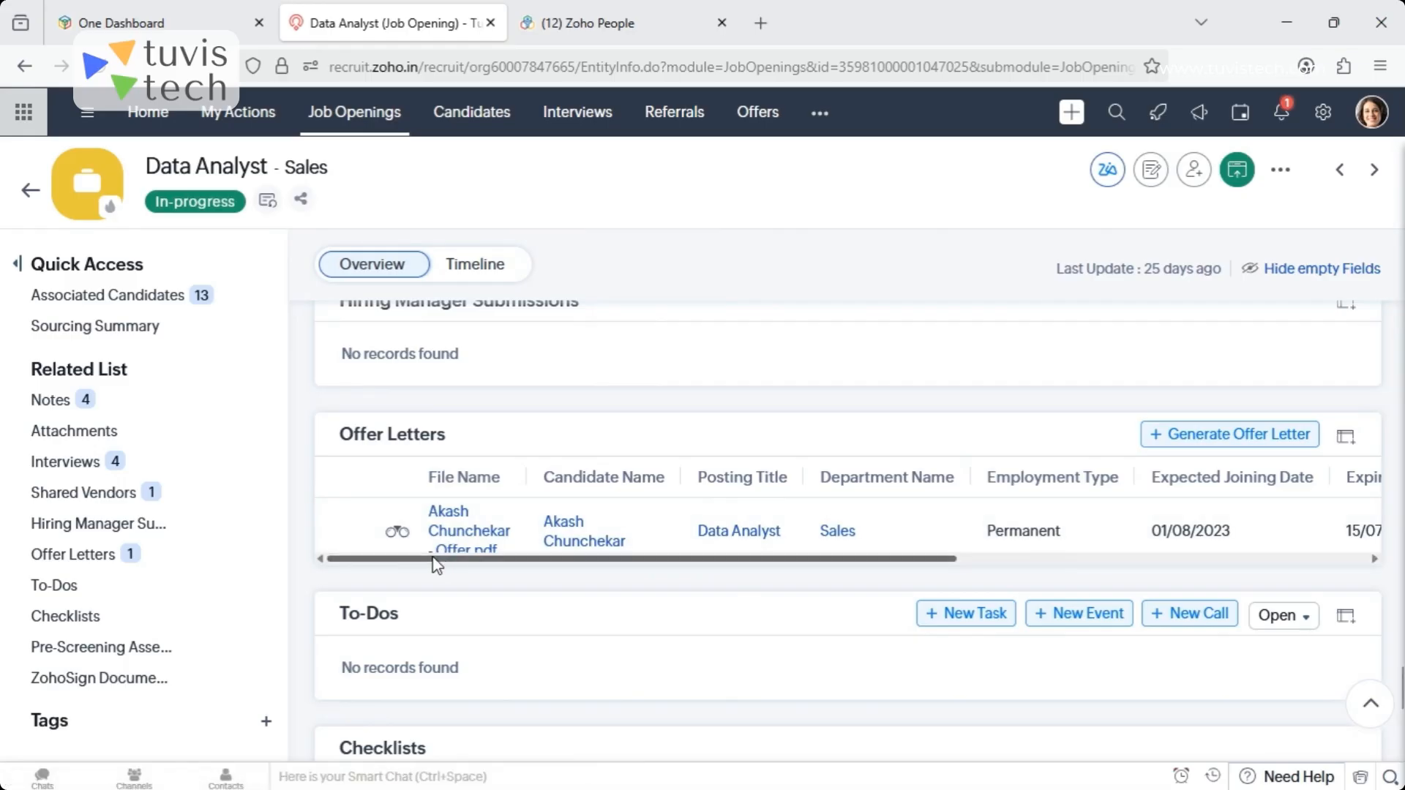
left_click_drag(437, 560, 702, 596)
left_click_drag(545, 596, 932, 612)
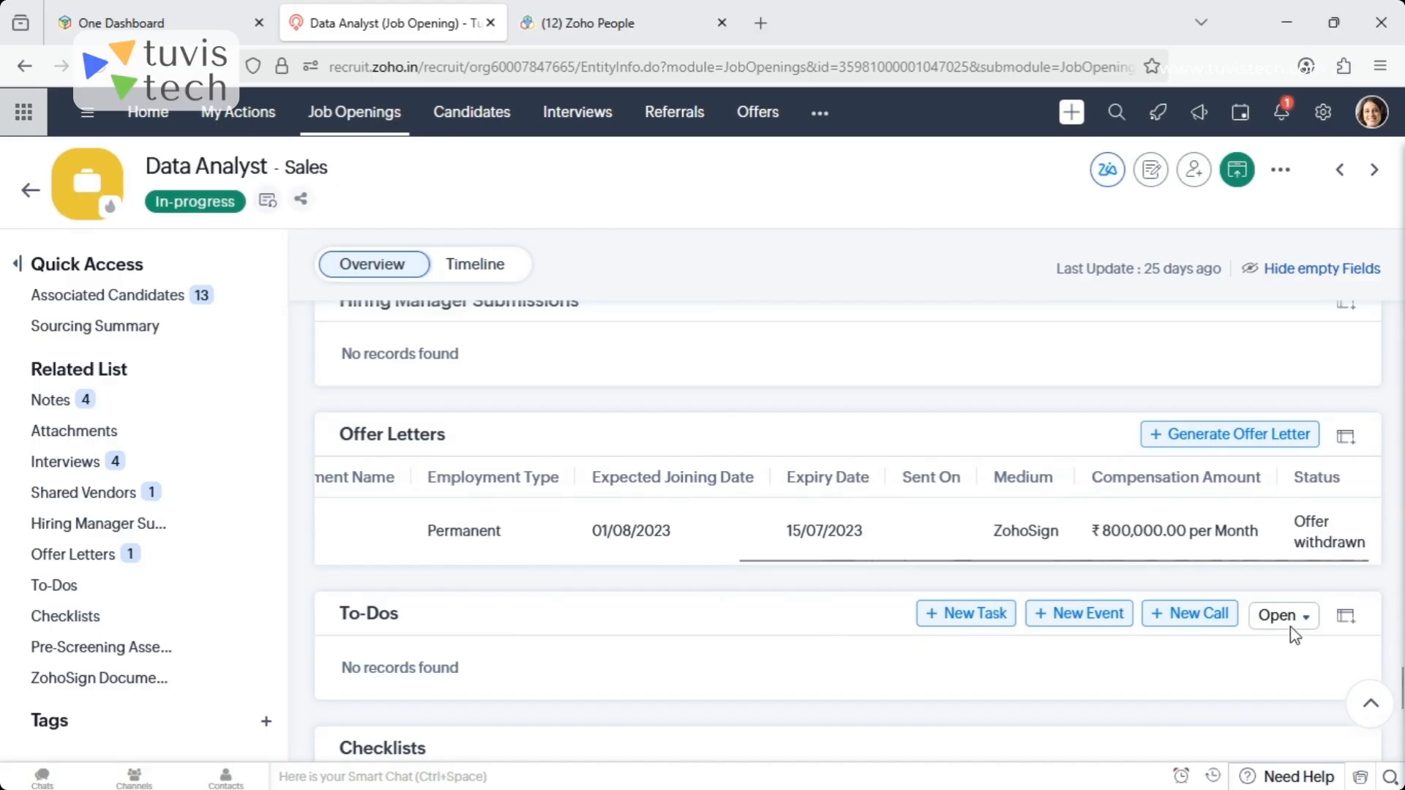
left_click_drag(1283, 561, 871, 561)
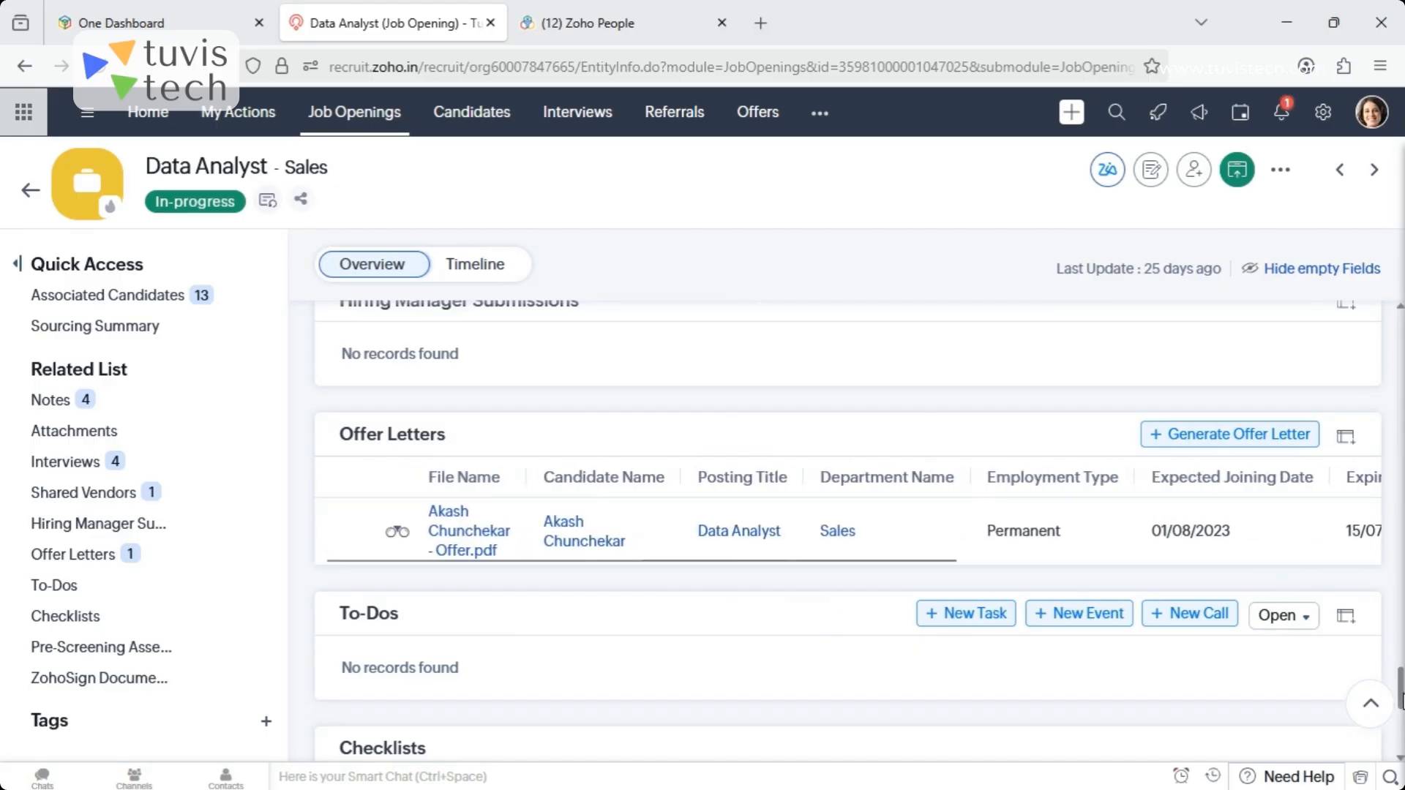
left_click_drag(1402, 686, 1403, 705)
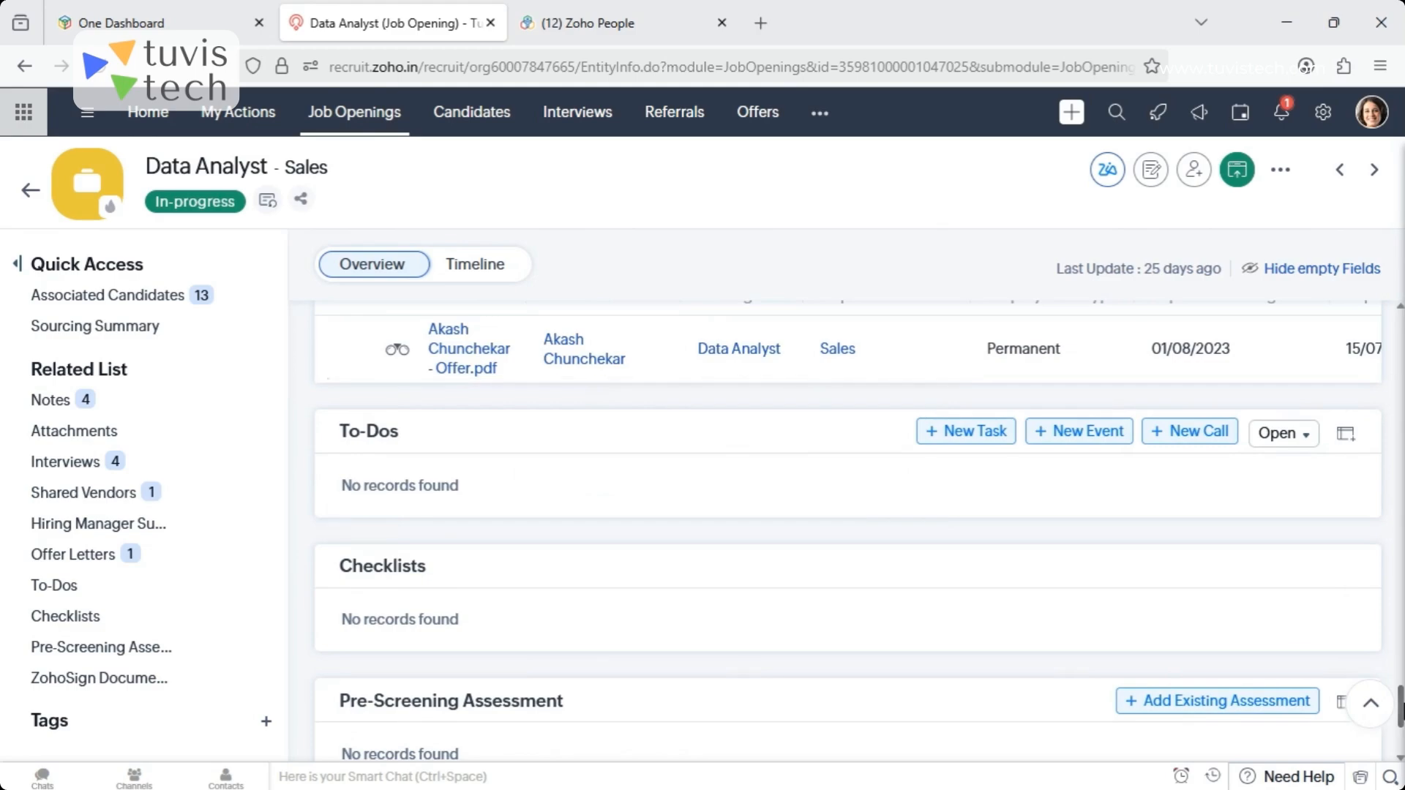
left_click_drag(1403, 711, 1403, 733)
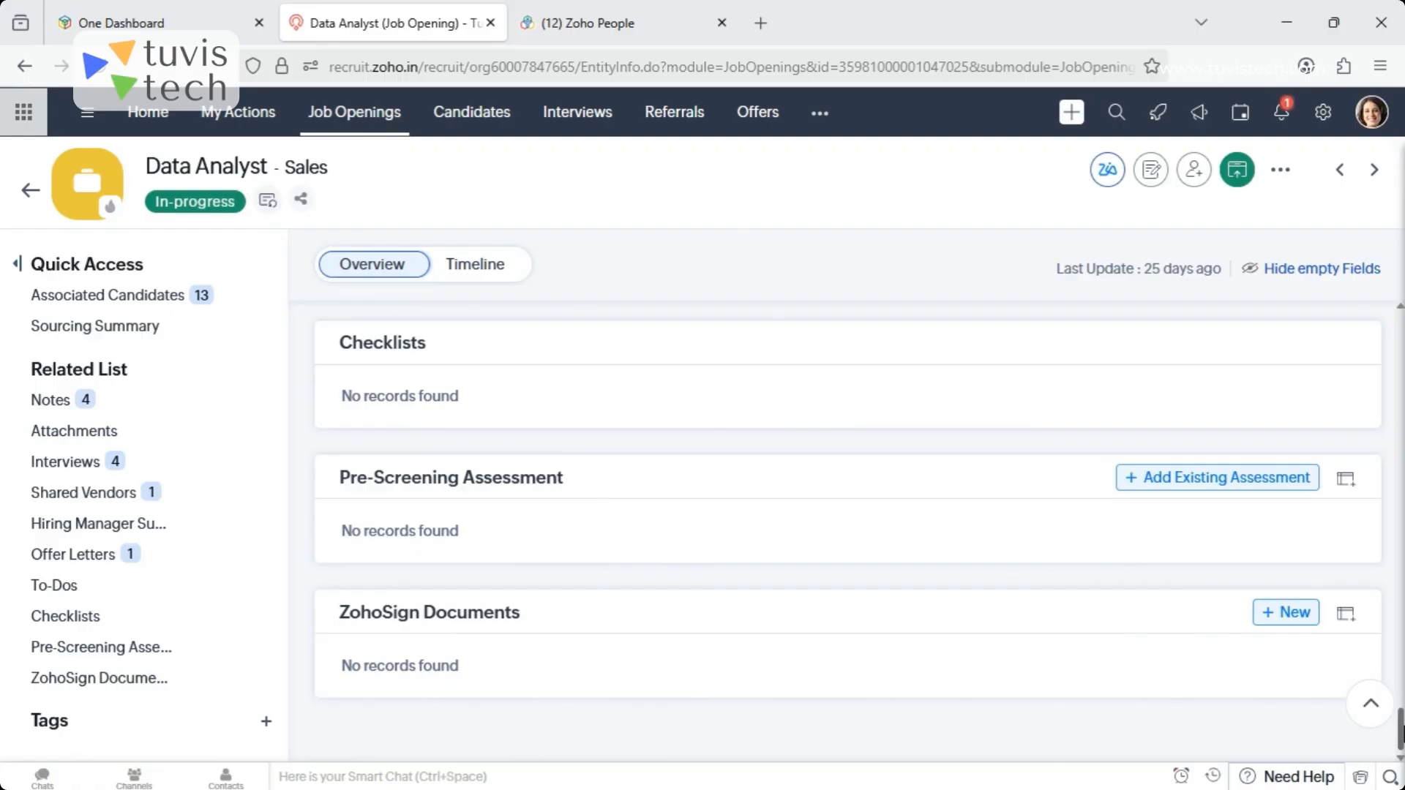
- Add the existing pre-screening assessment Latest Assessment of type General to the Data Analyst job opening and save it
left_click(1218, 487)
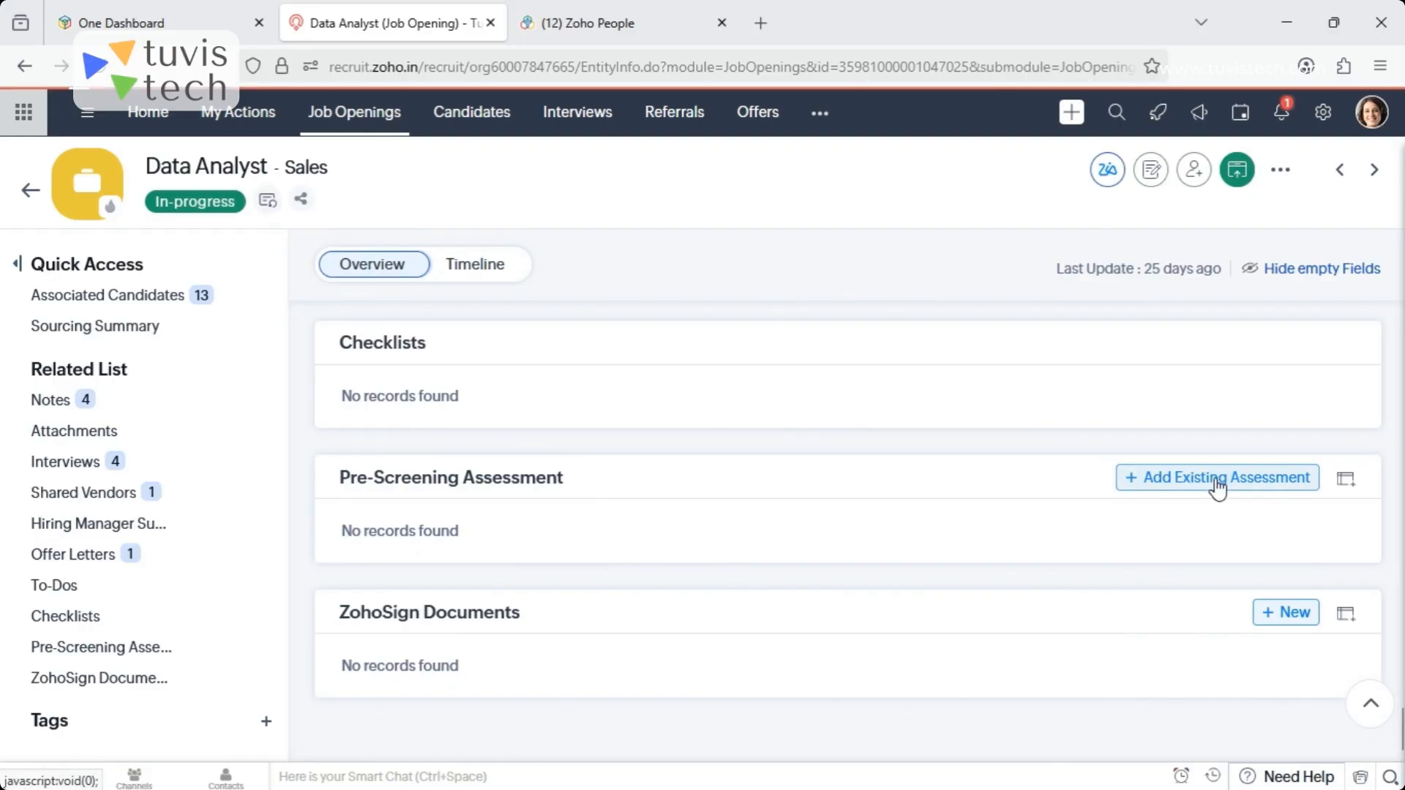
left_click(752, 353)
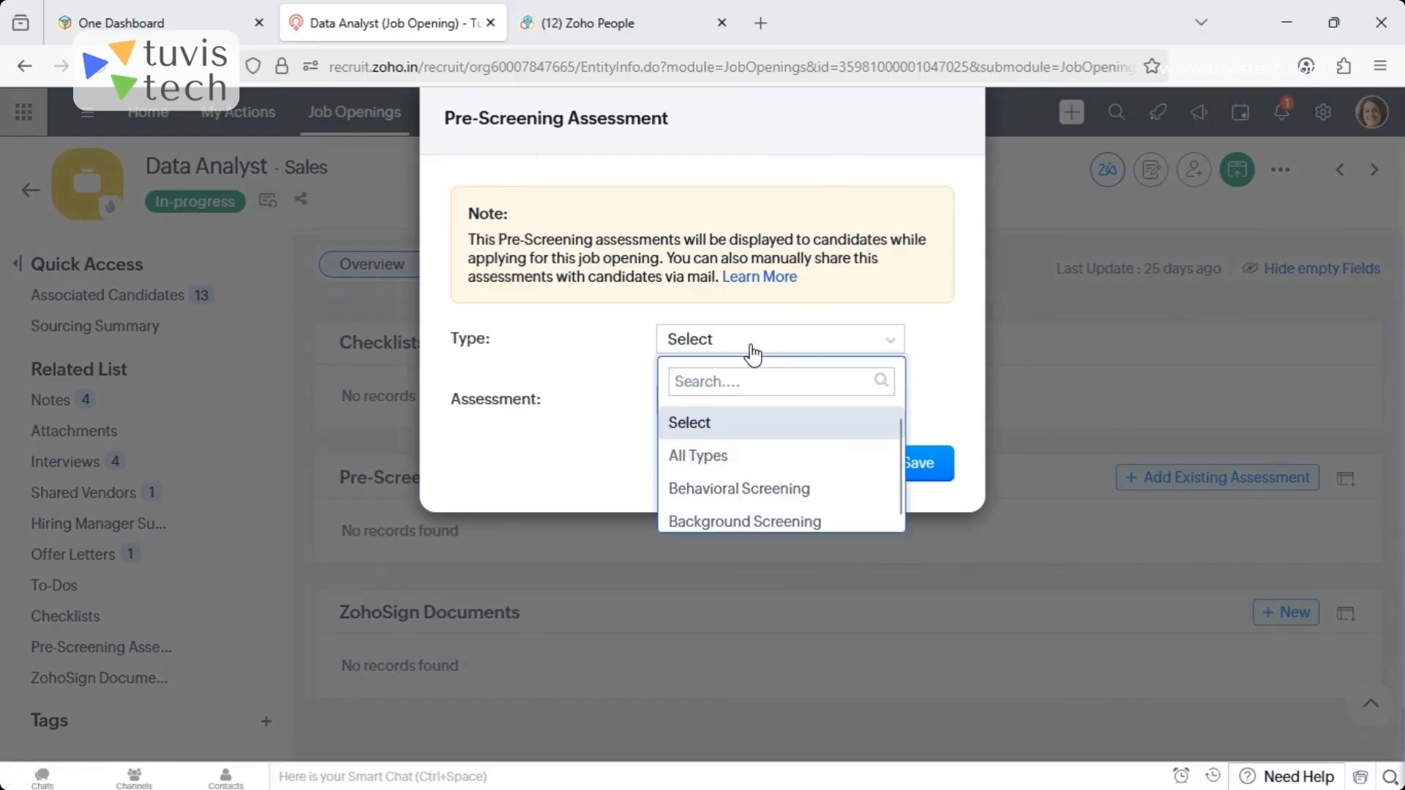
left_click(688, 559)
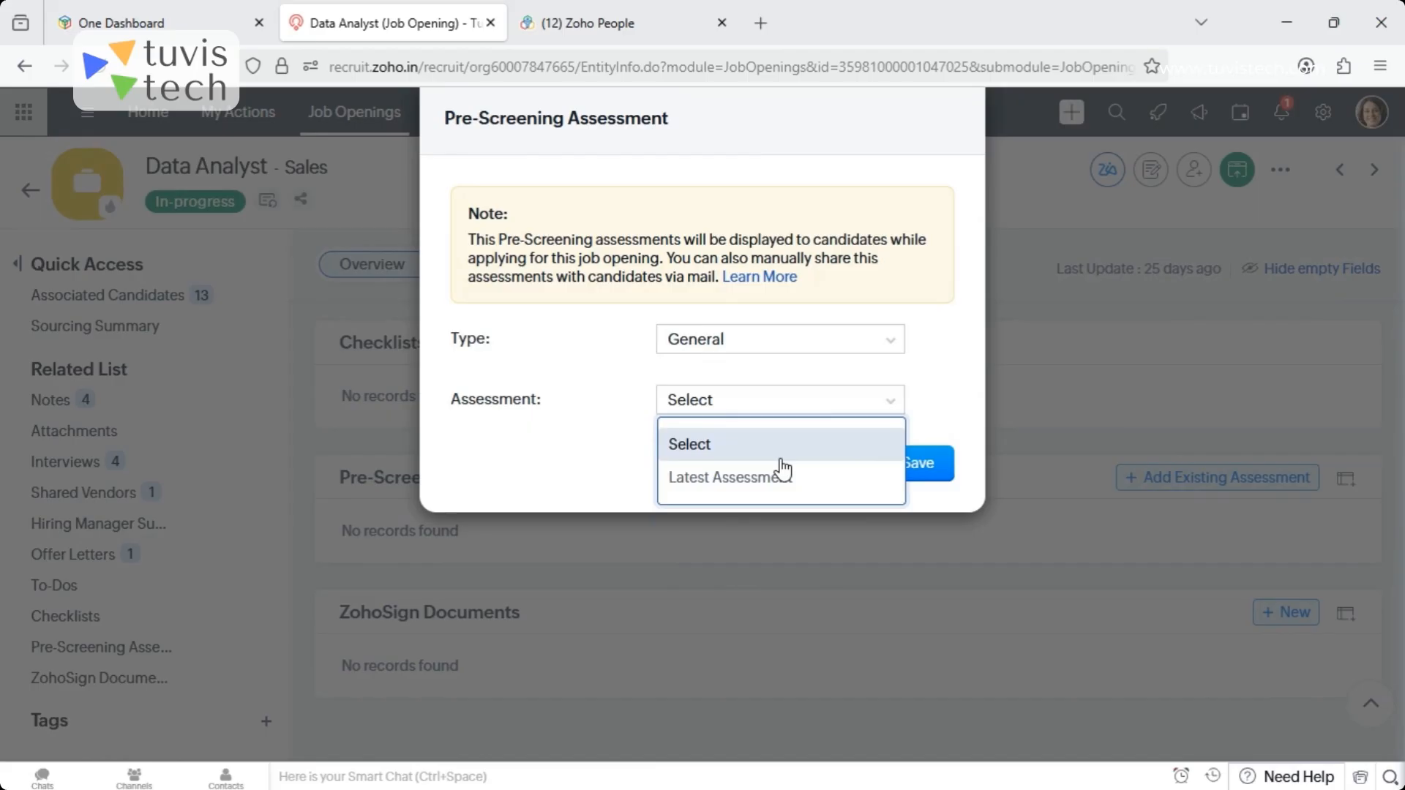
left_click(725, 477)
left_click(933, 468)
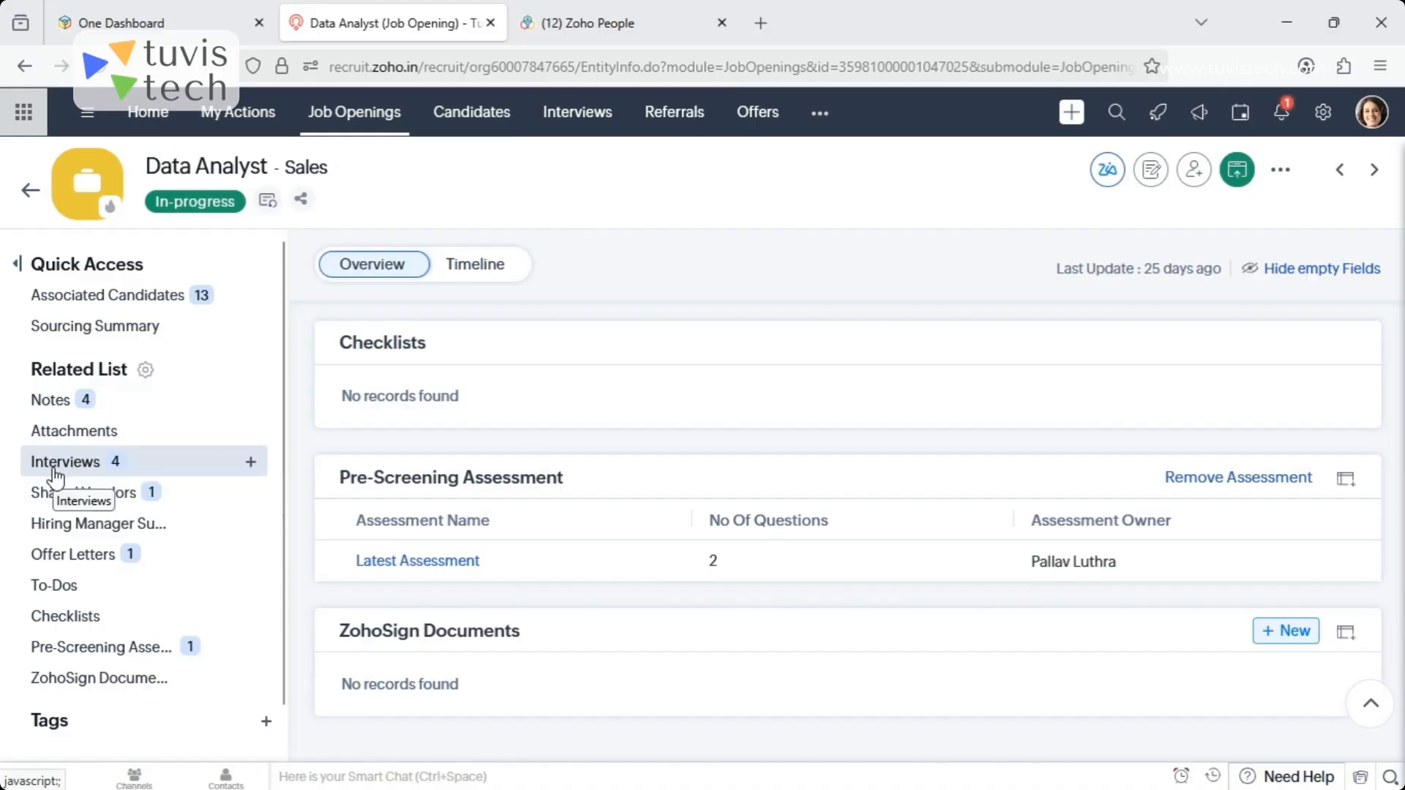
- Examine the interview types offered for the Data Analyst opening and the fields of the Generate Offer Letter form, leaving both without saving
left_click(251, 463)
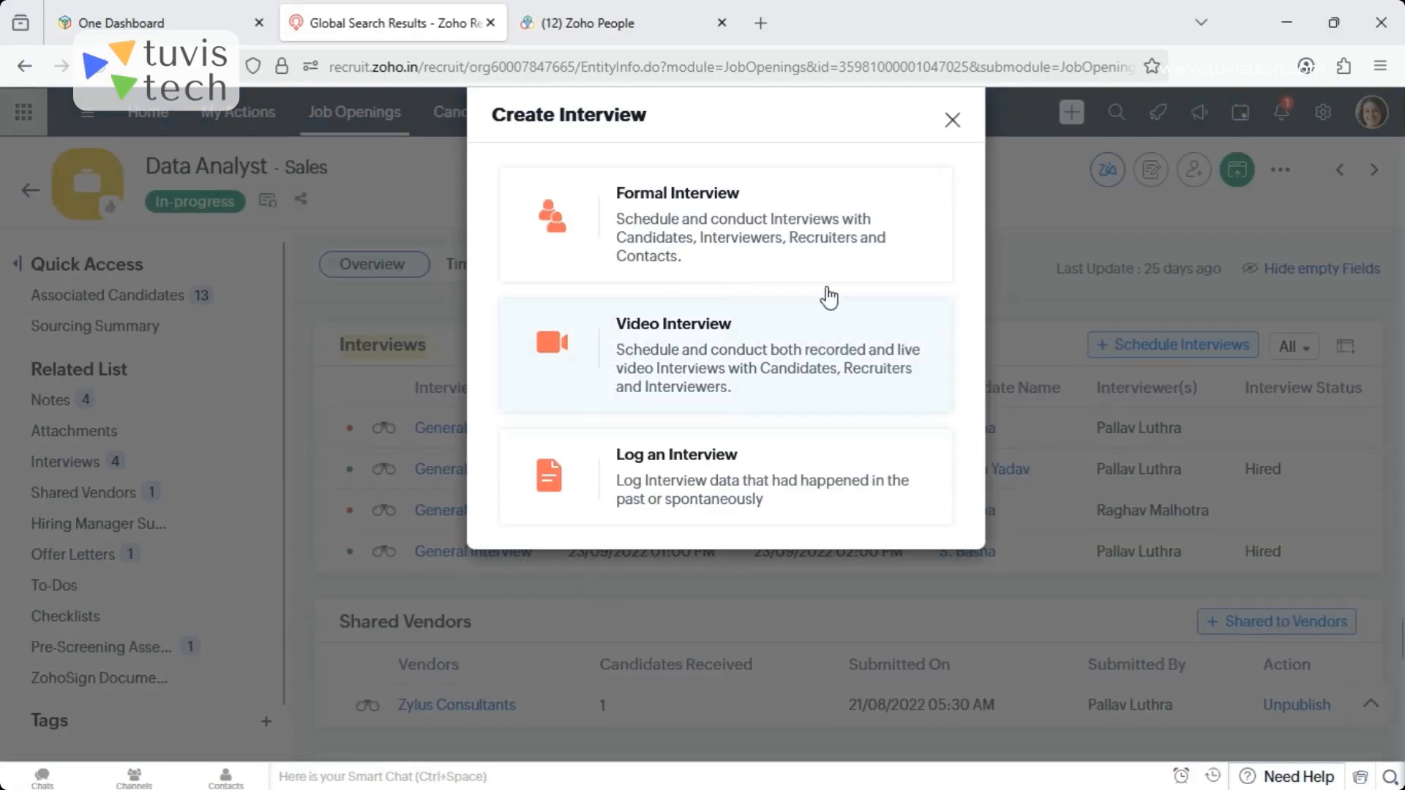
left_click(953, 122)
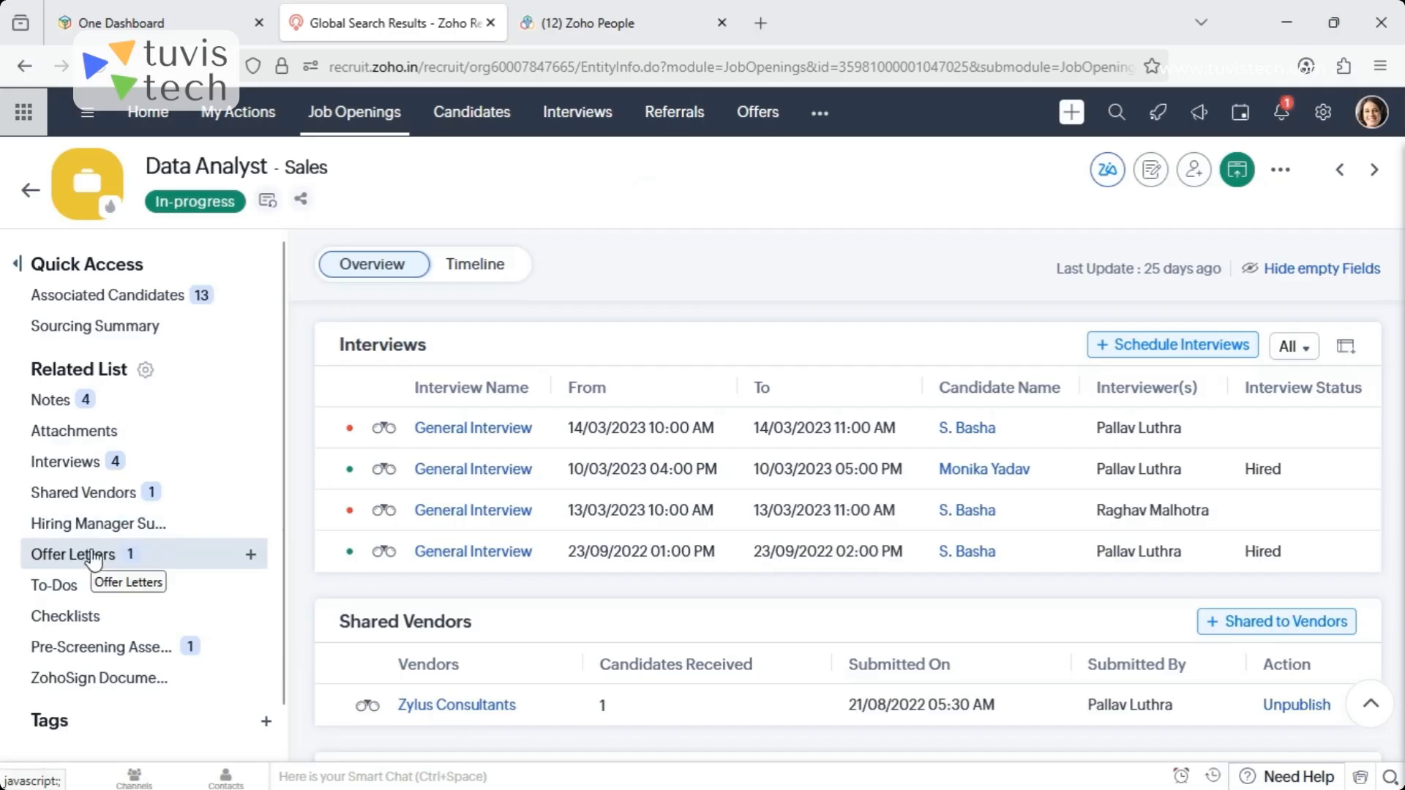
left_click(251, 554)
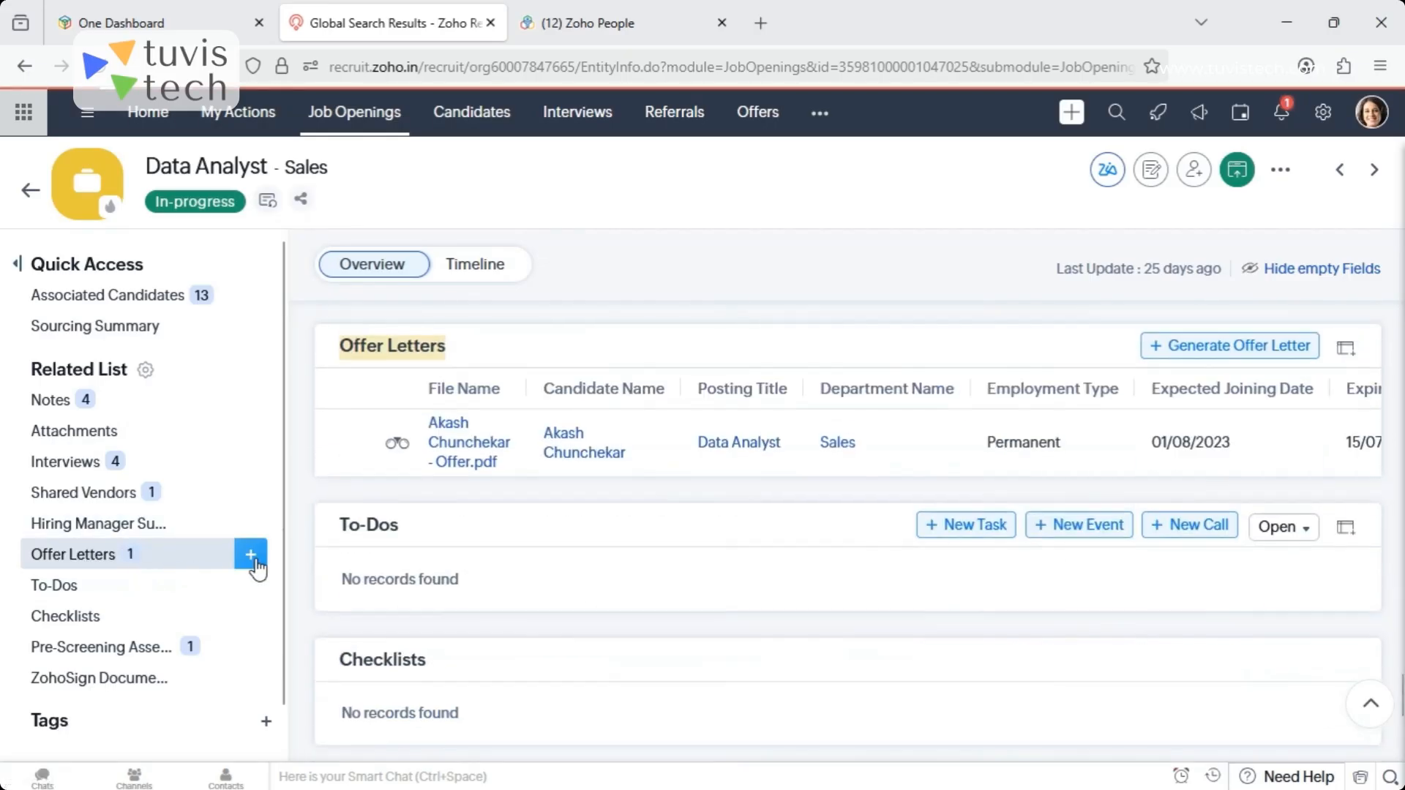
left_click(251, 555)
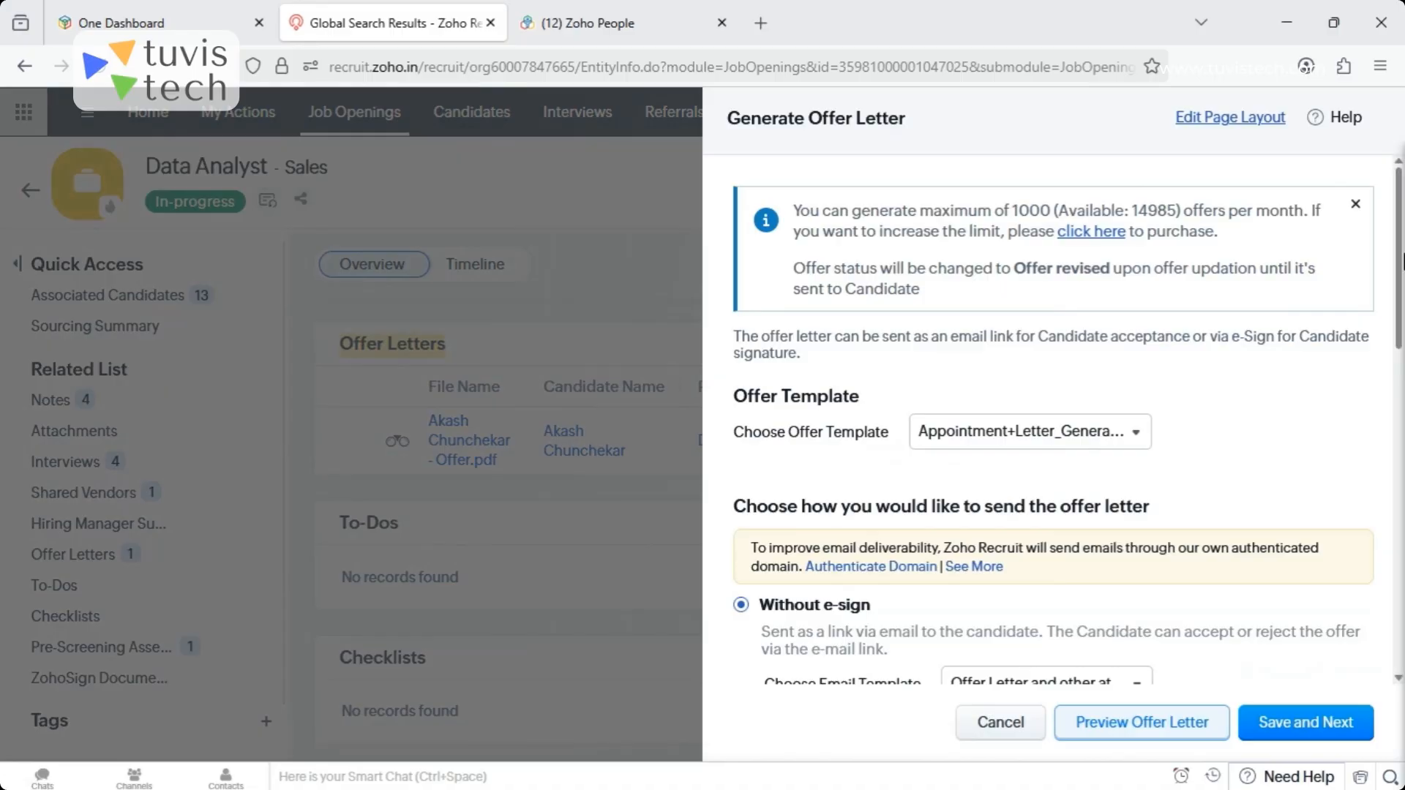
scroll(1054, 425, "down", 5)
scroll(1402, 402, "down", 7)
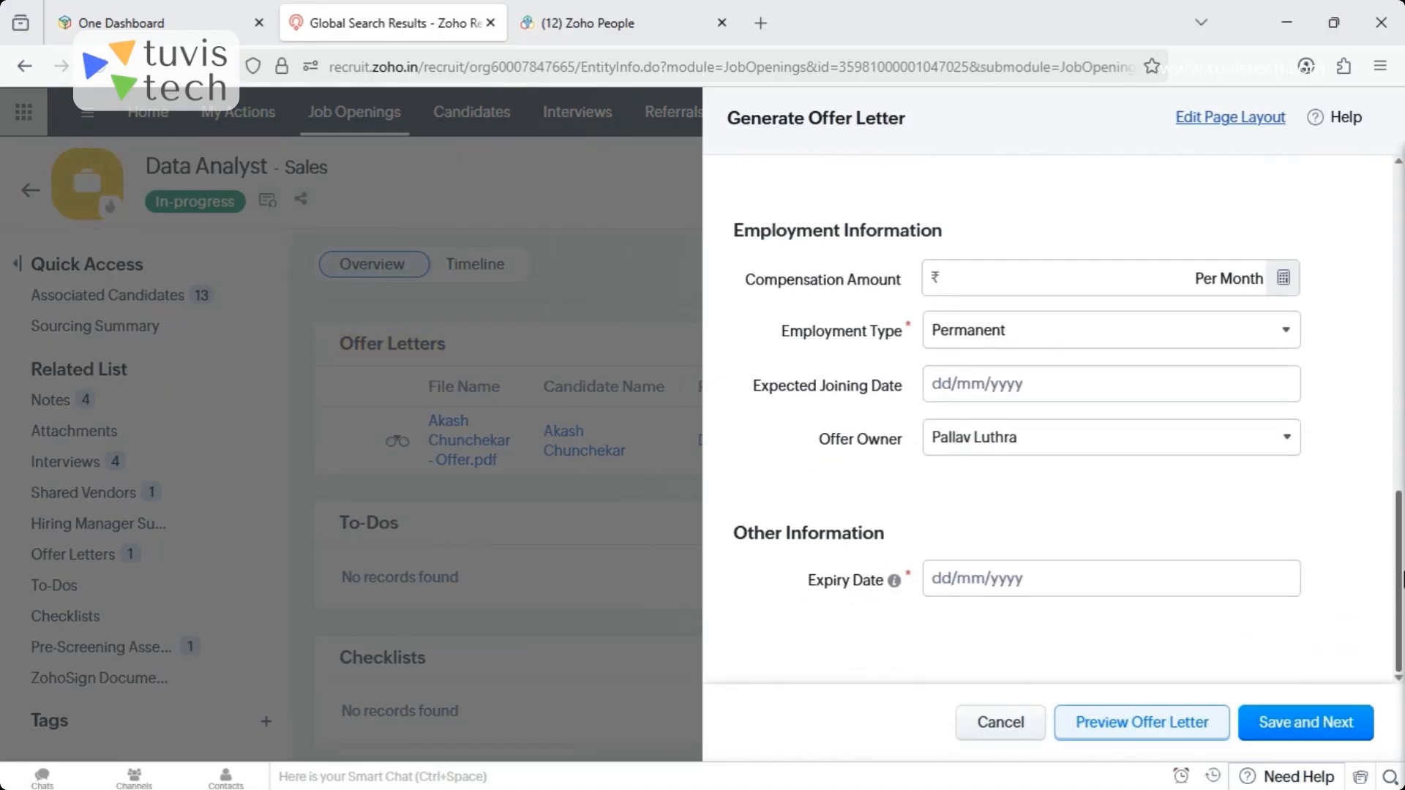
scroll(1401, 326, "up", 9)
scroll(1401, 325, "up", 3)
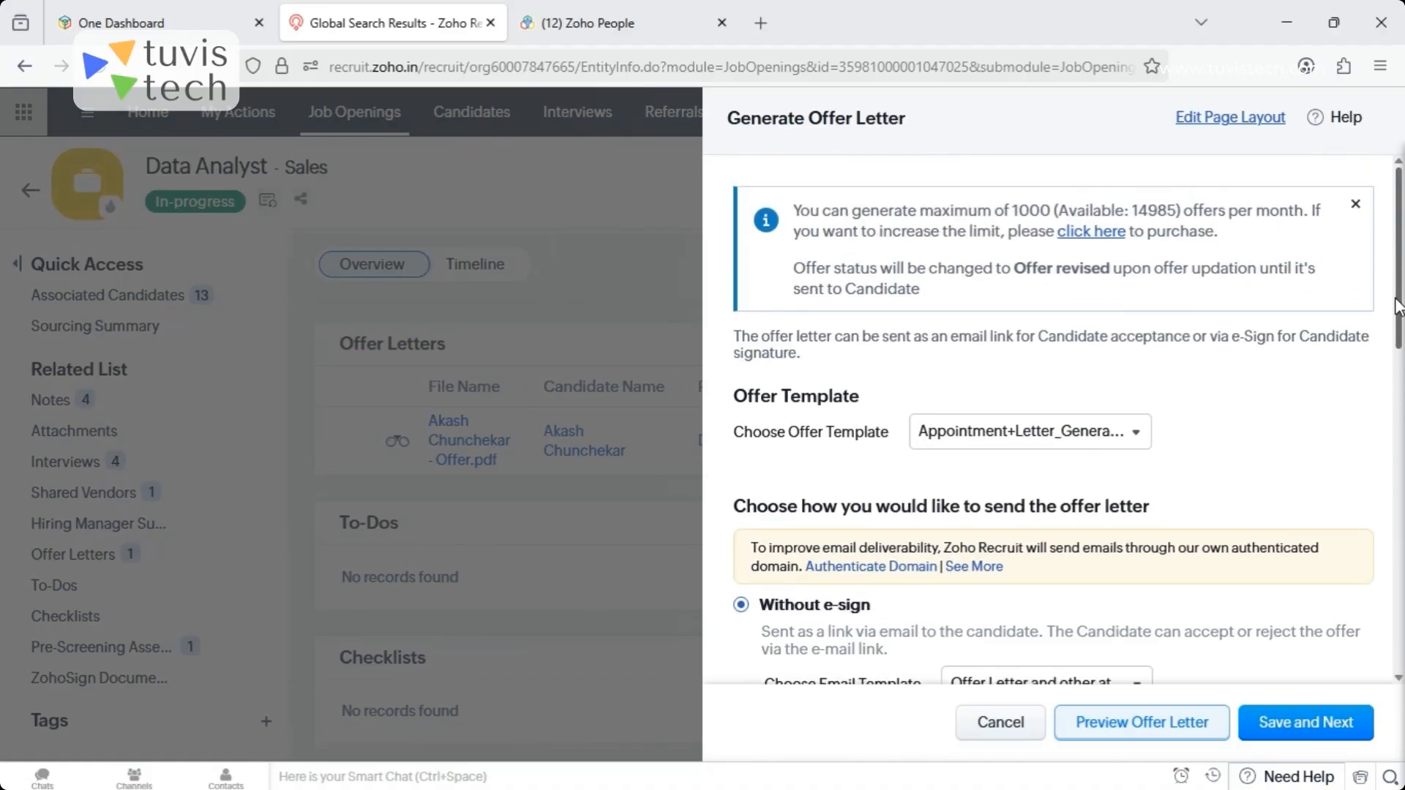
scroll(1401, 421, "down", 8)
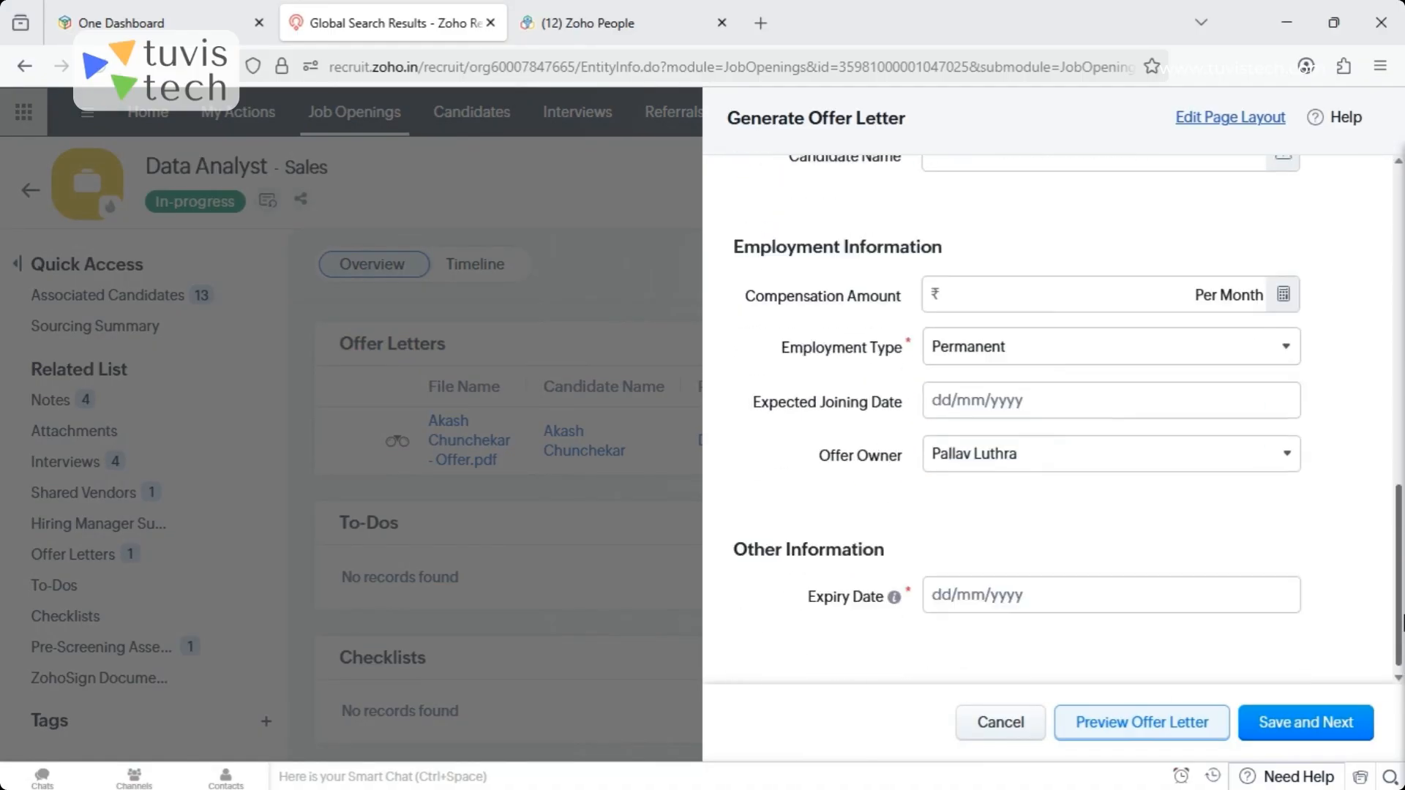
scroll(1401, 472, "up", 4)
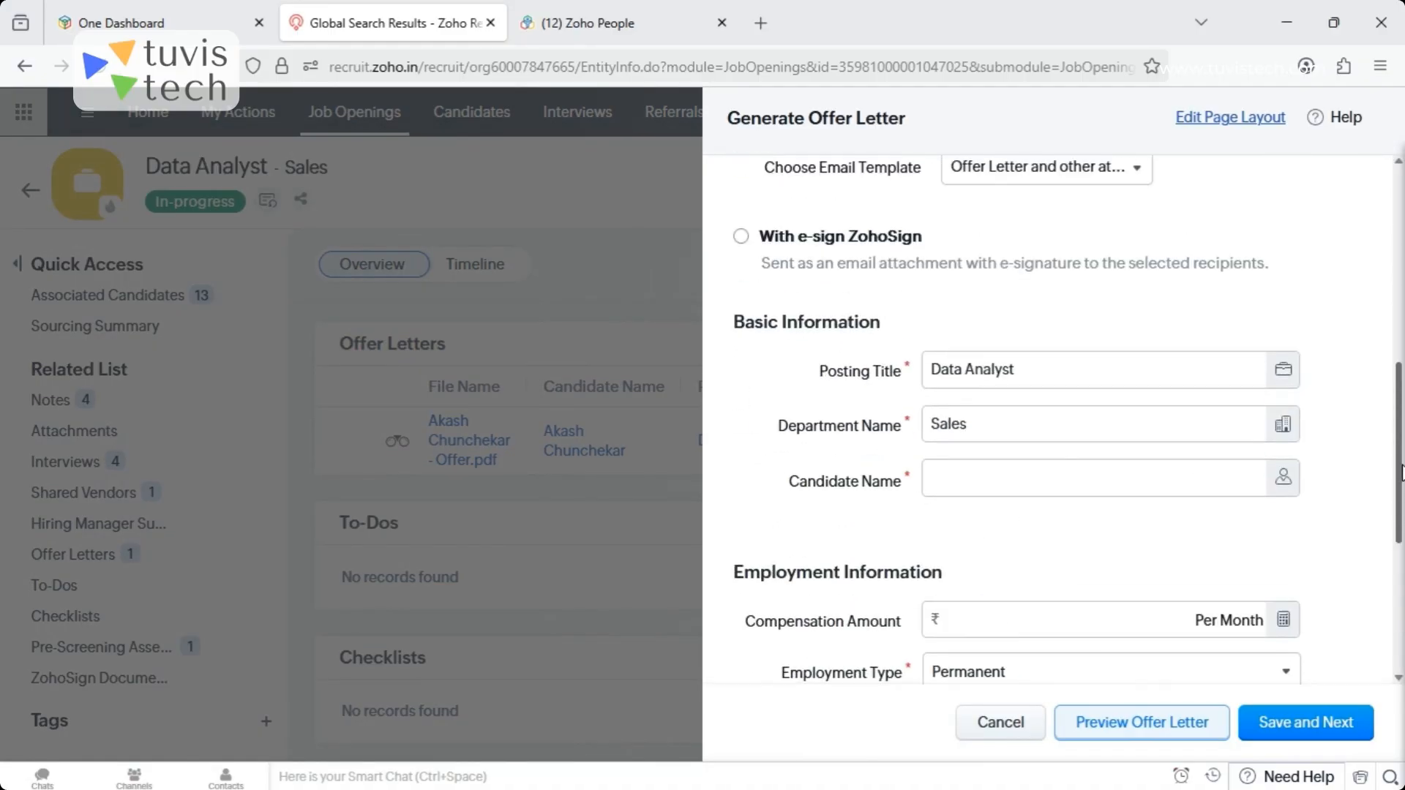
left_click(994, 731)
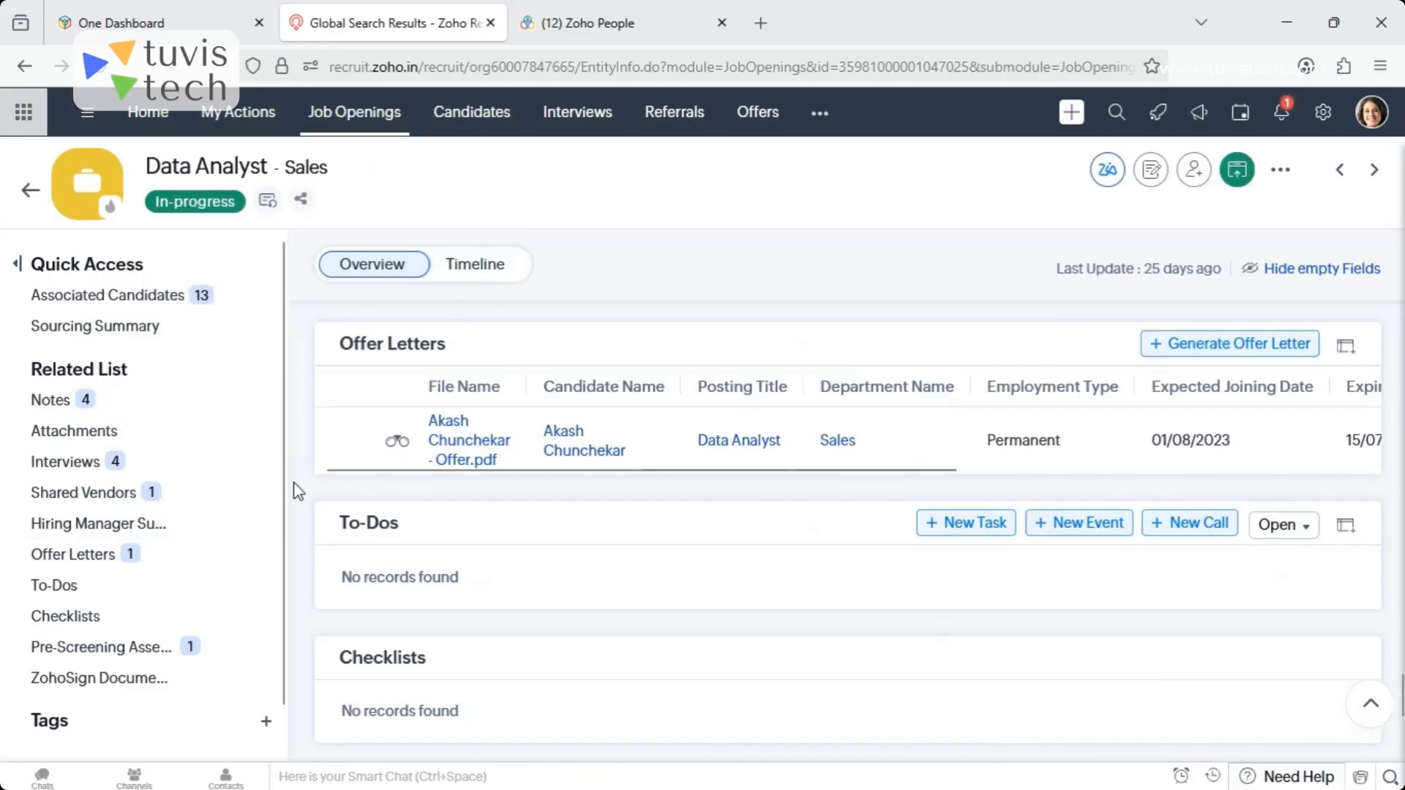
- Review the activity history on the Data Analyst opening's timeline
left_click(487, 271)
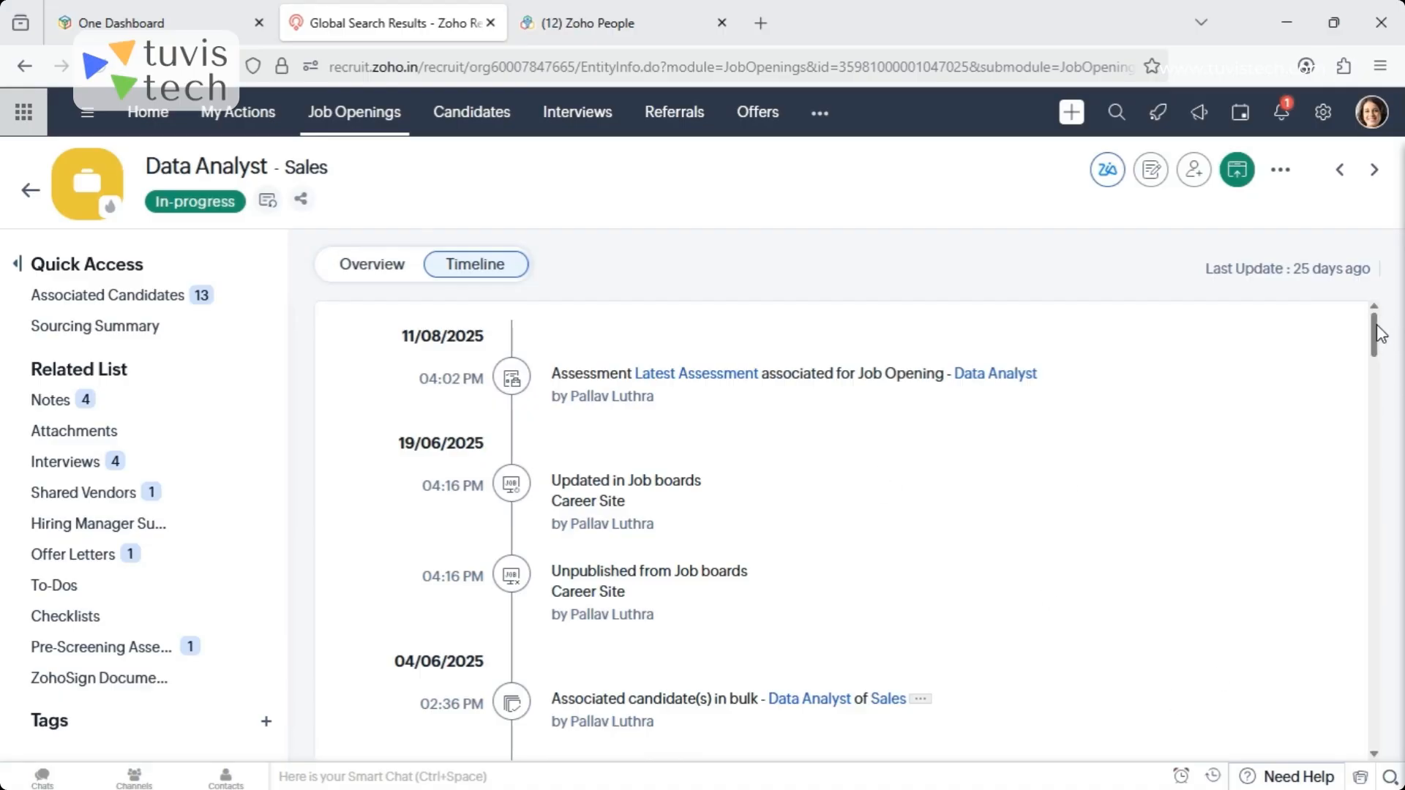
left_click_drag(1377, 336, 1253, 156)
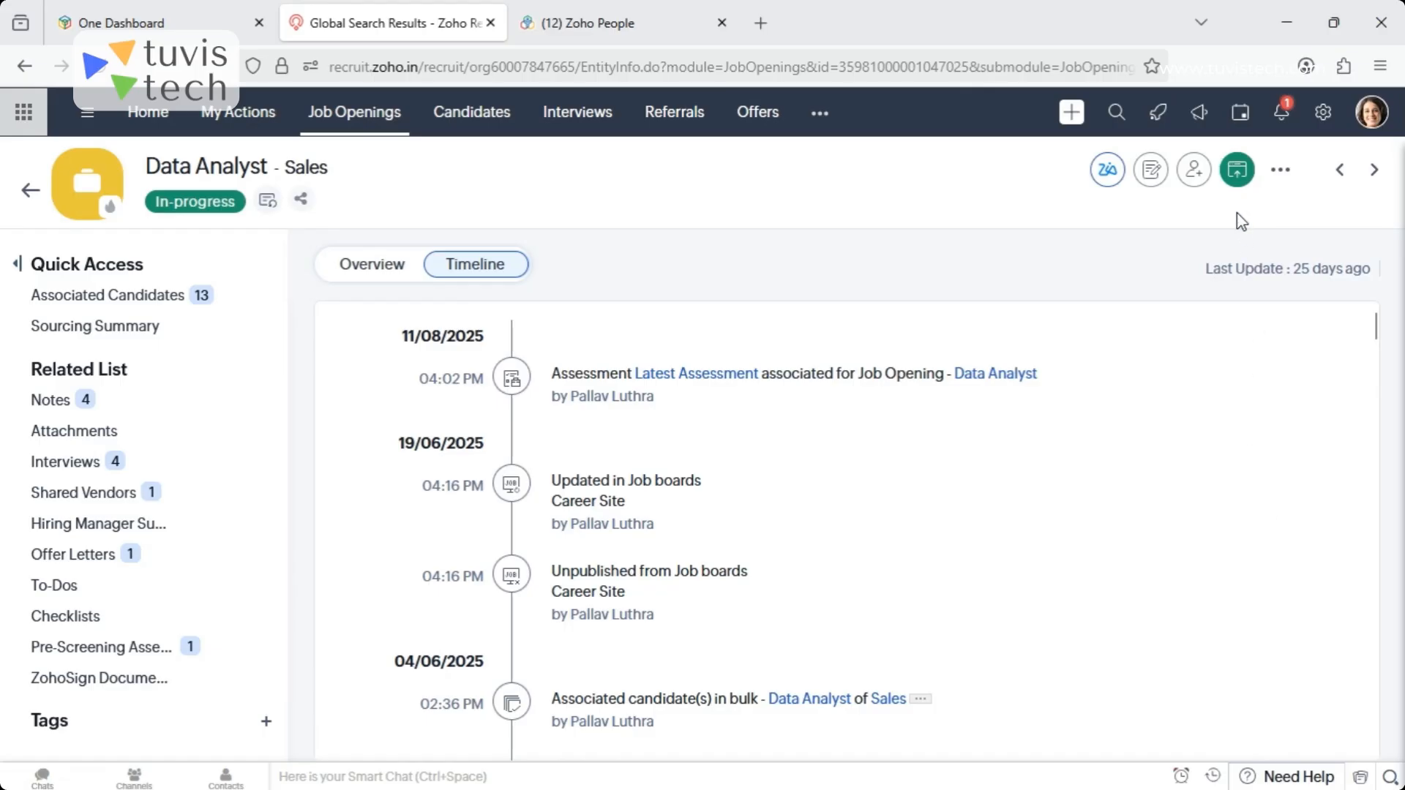
- Start publishing the Data Analyst opening on job boards and inspect the account form for activating Shine, without activating it
mouse_move(1244, 176)
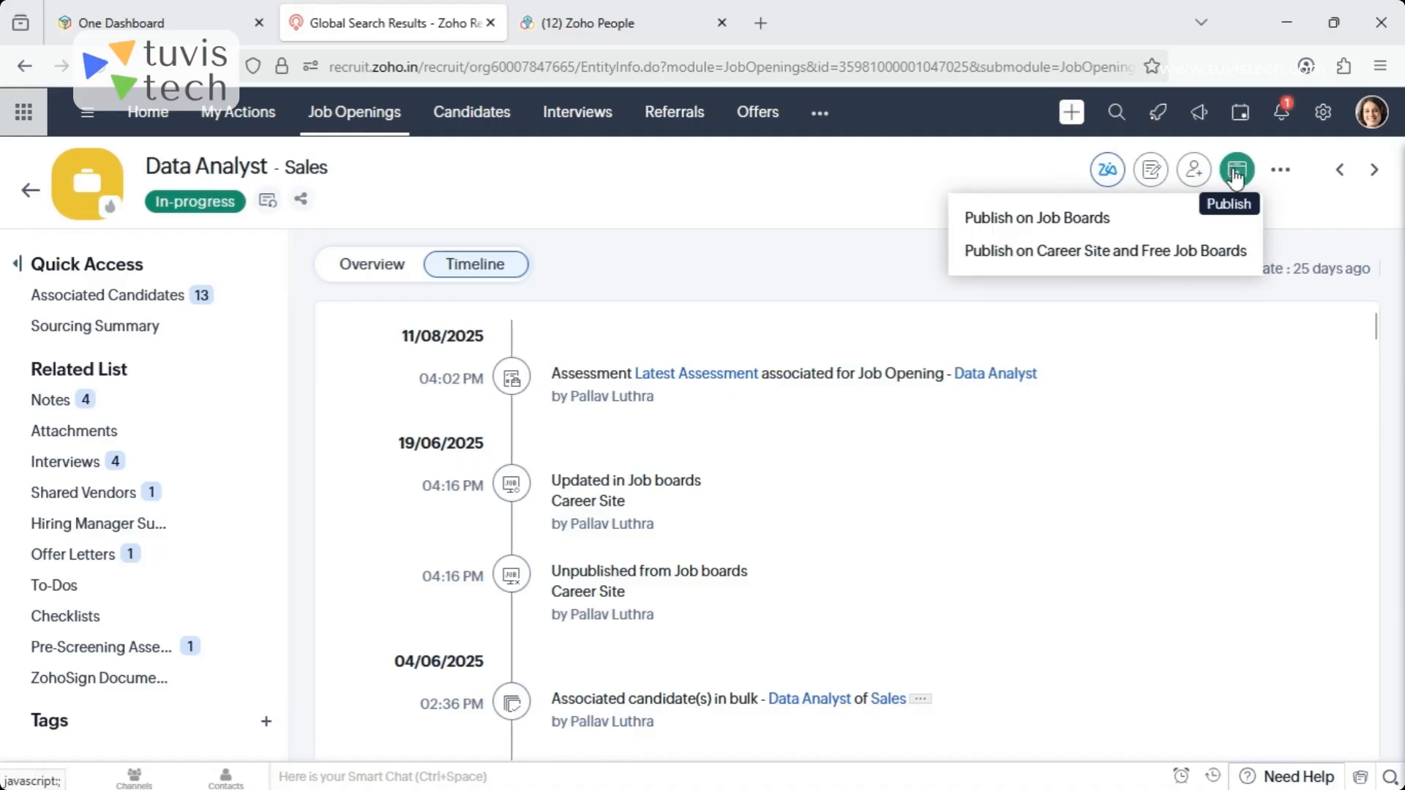
left_click(1026, 220)
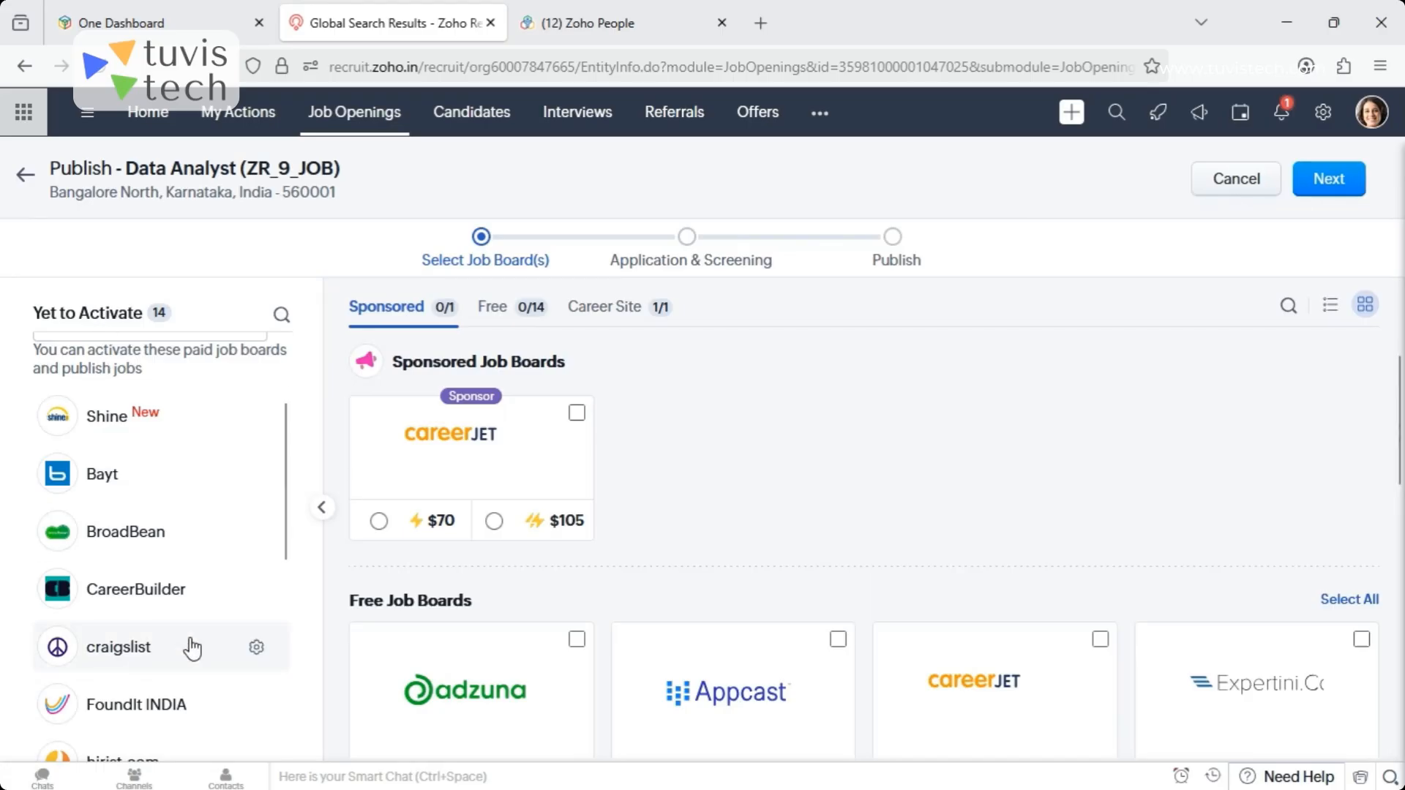
left_click_drag(289, 439, 279, 383)
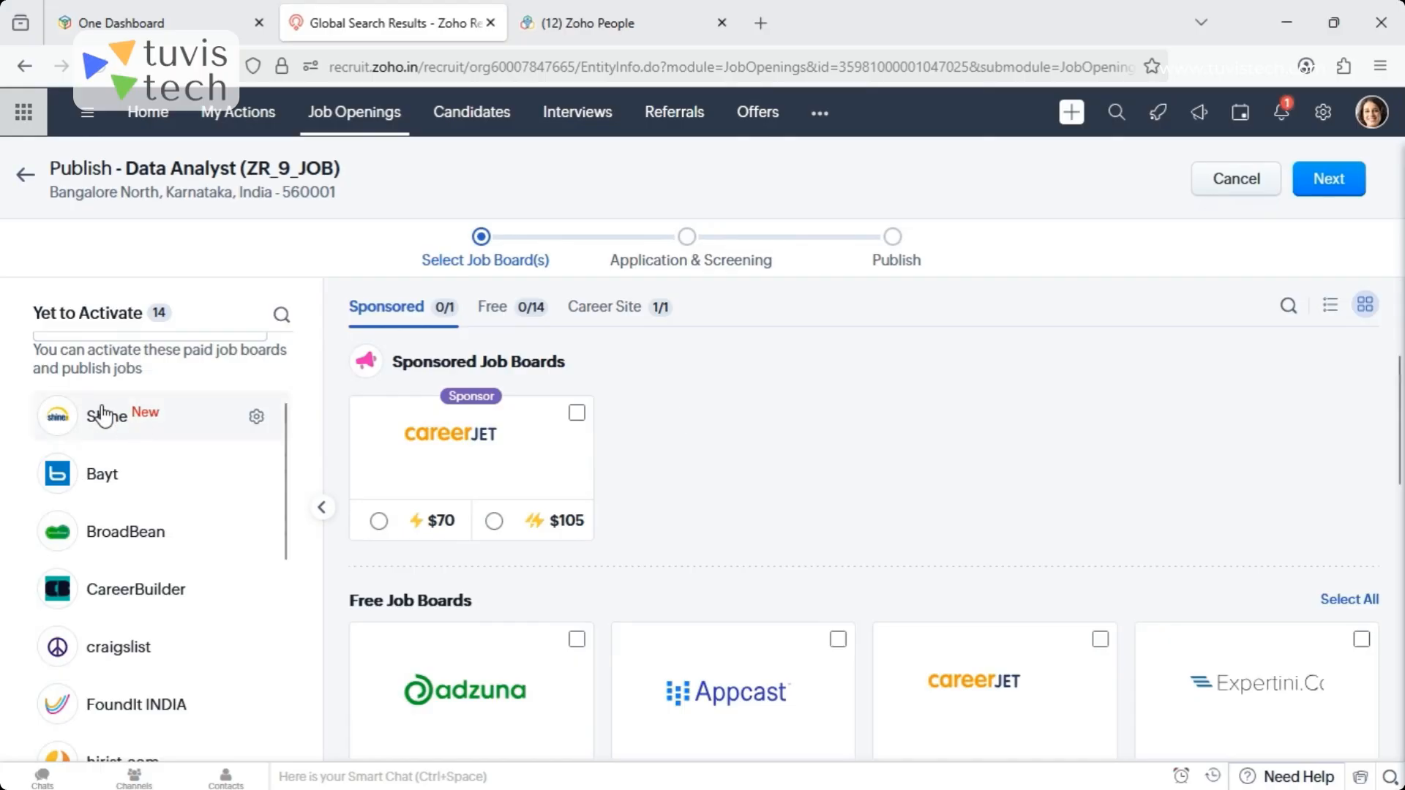
left_click(256, 419)
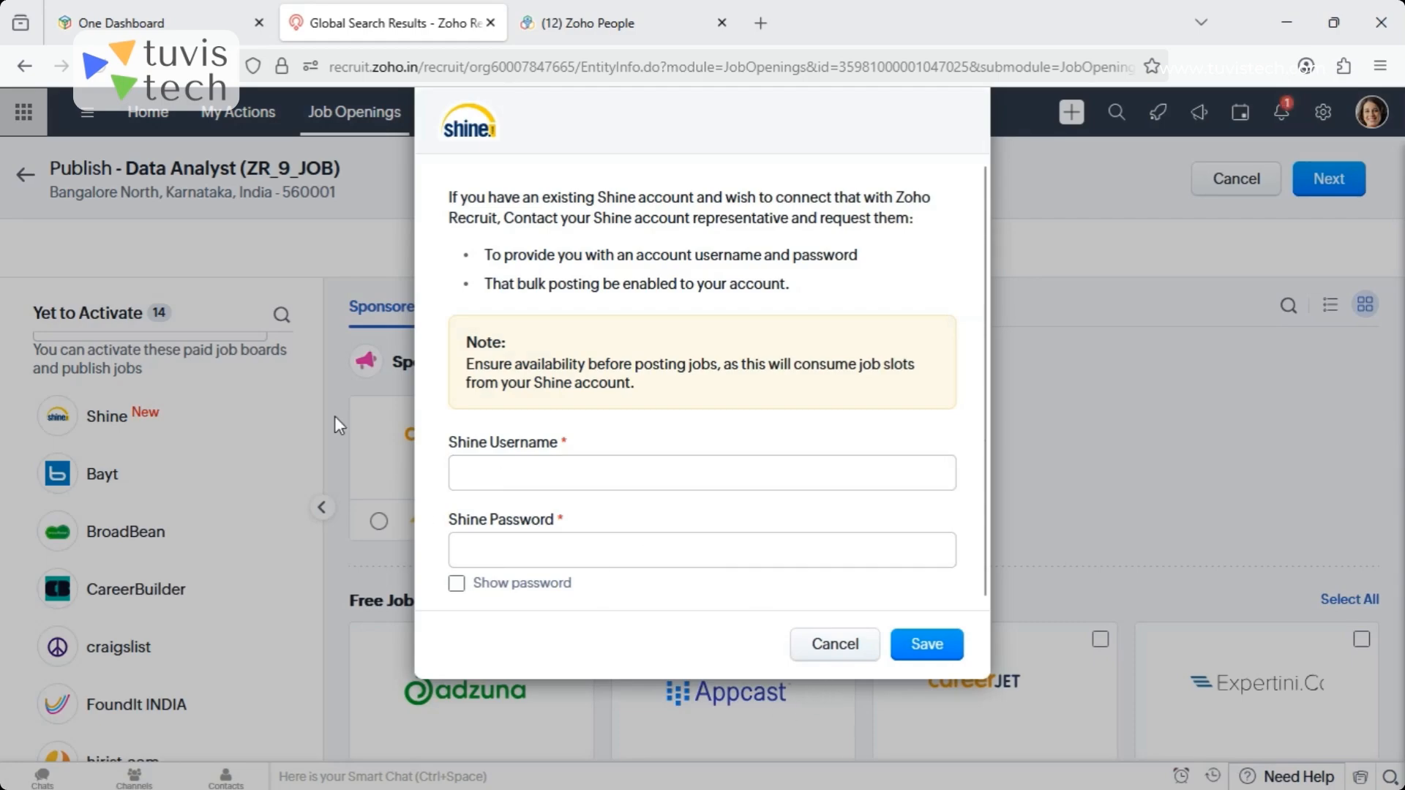
left_click(829, 646)
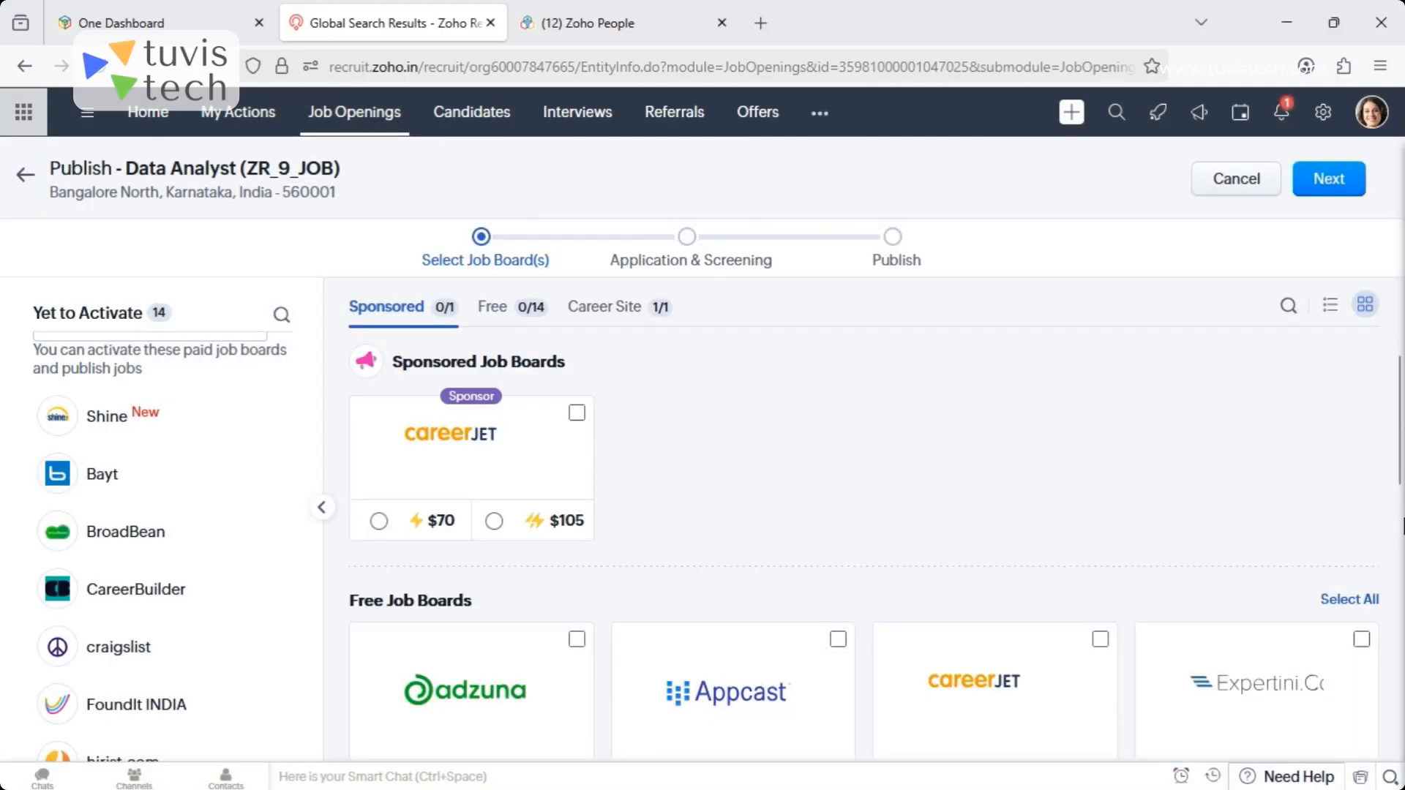
- Look through the sponsored, free and career site boards available for publishing the job
left_click_drag(1399, 410, 1400, 652)
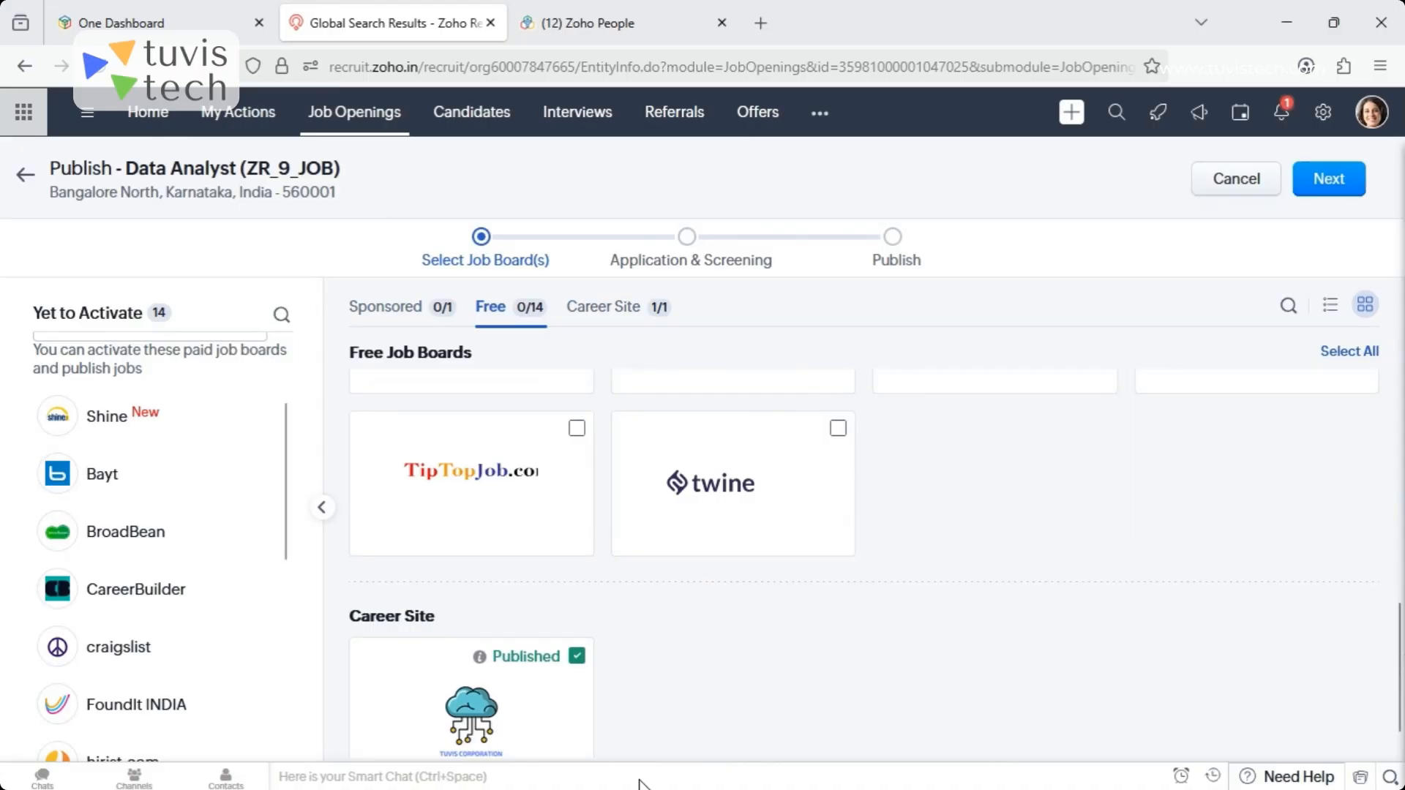
left_click_drag(1402, 673, 1401, 424)
left_click(1329, 182)
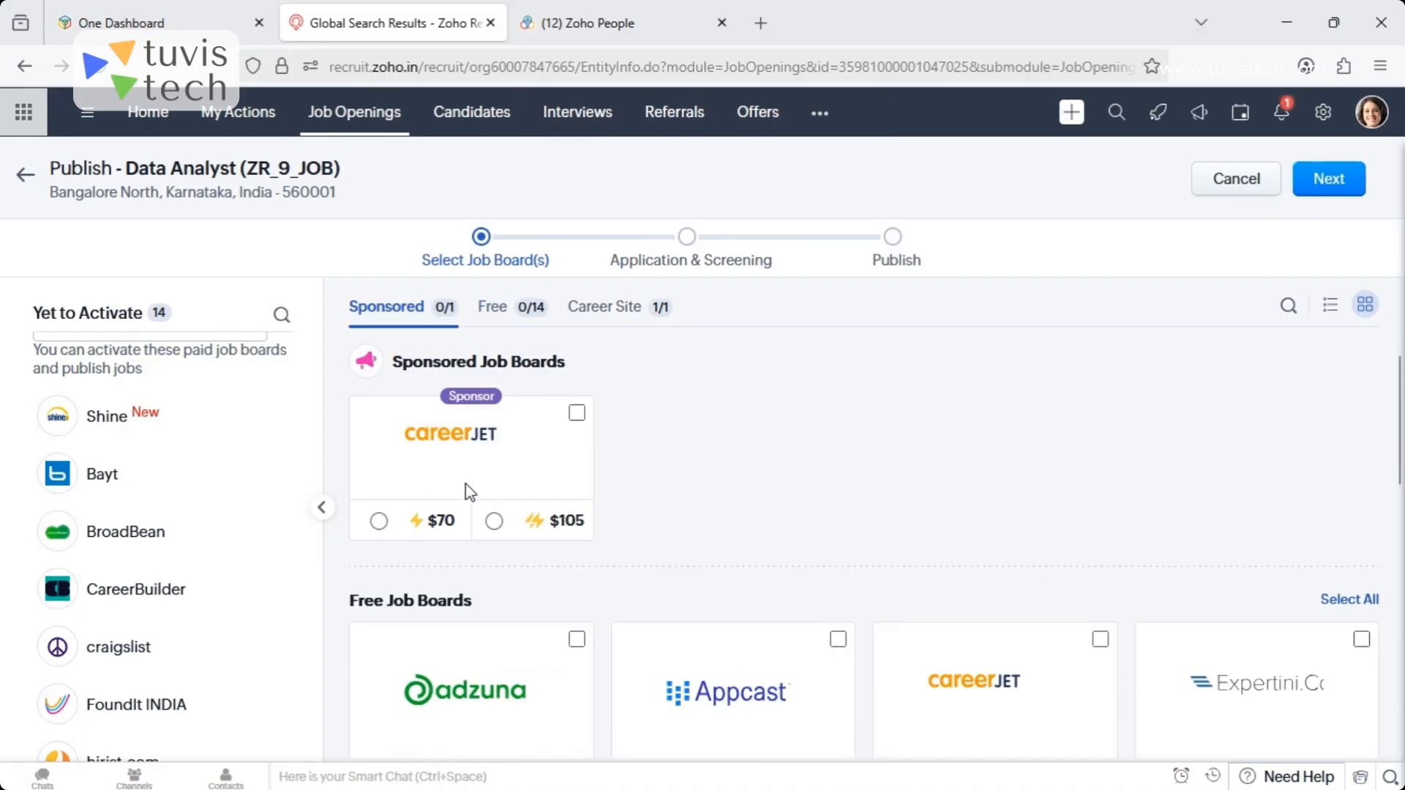
- Select the free job board recruit.net and save its posting details with a salary of 500000
left_click_drag(1401, 497, 1387, 572)
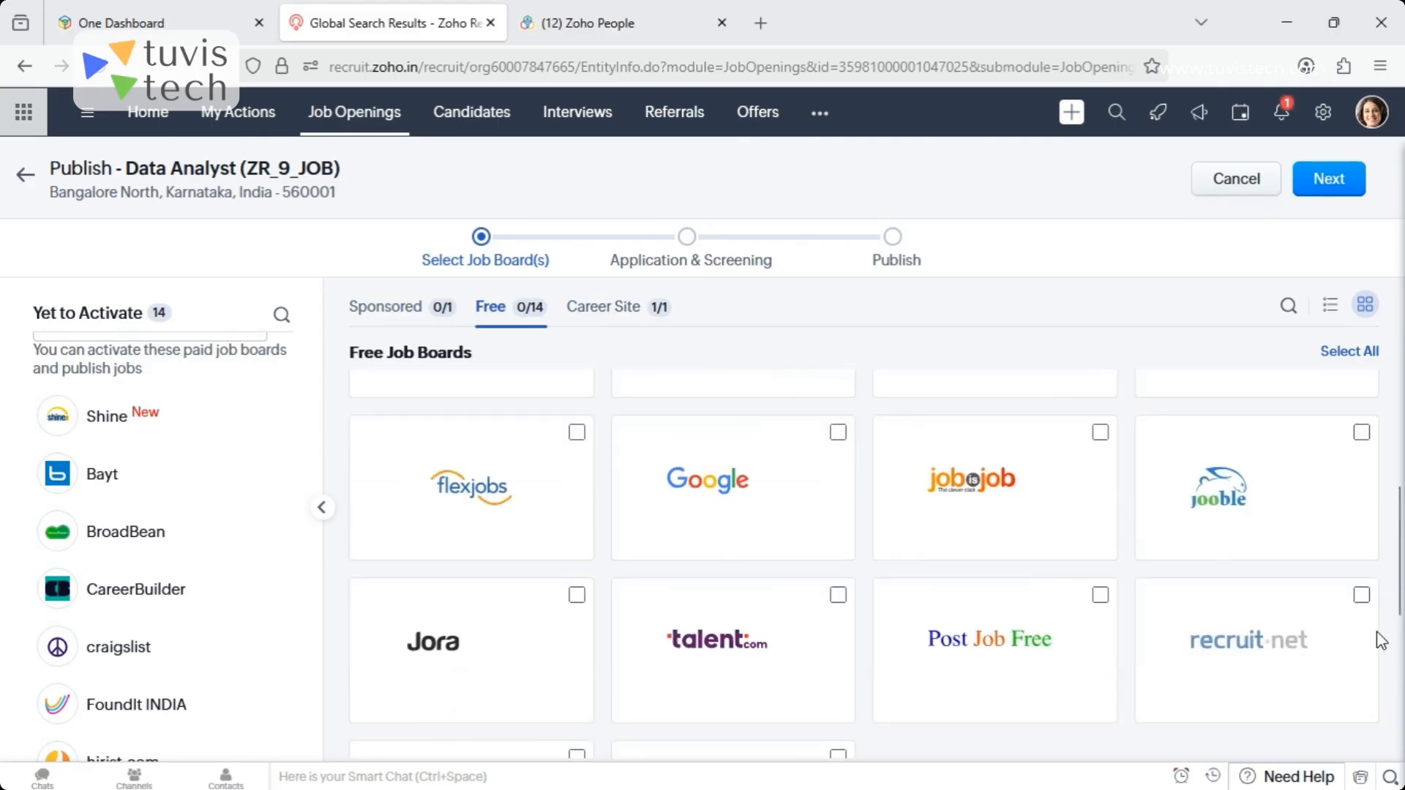
left_click(1313, 611)
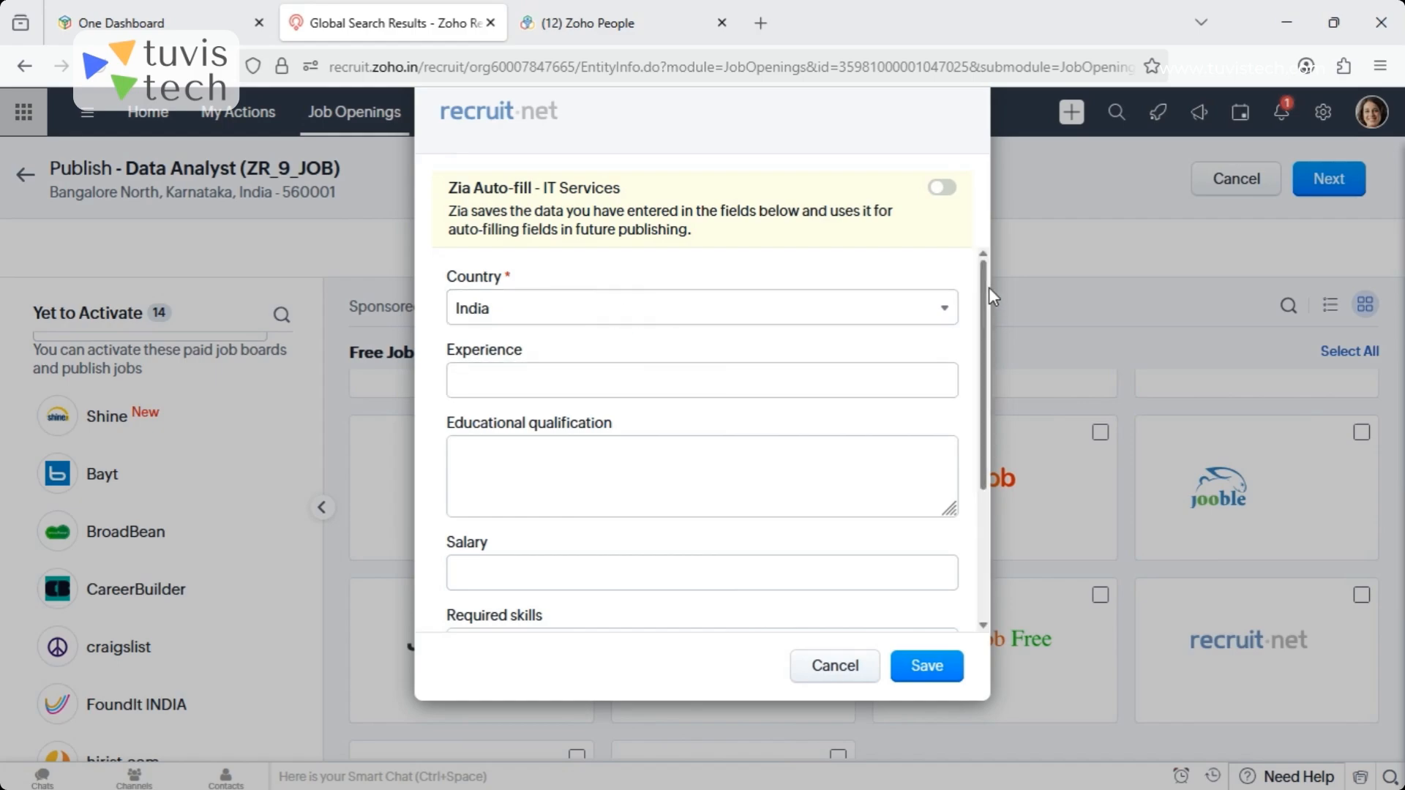
left_click_drag(988, 294, 991, 427)
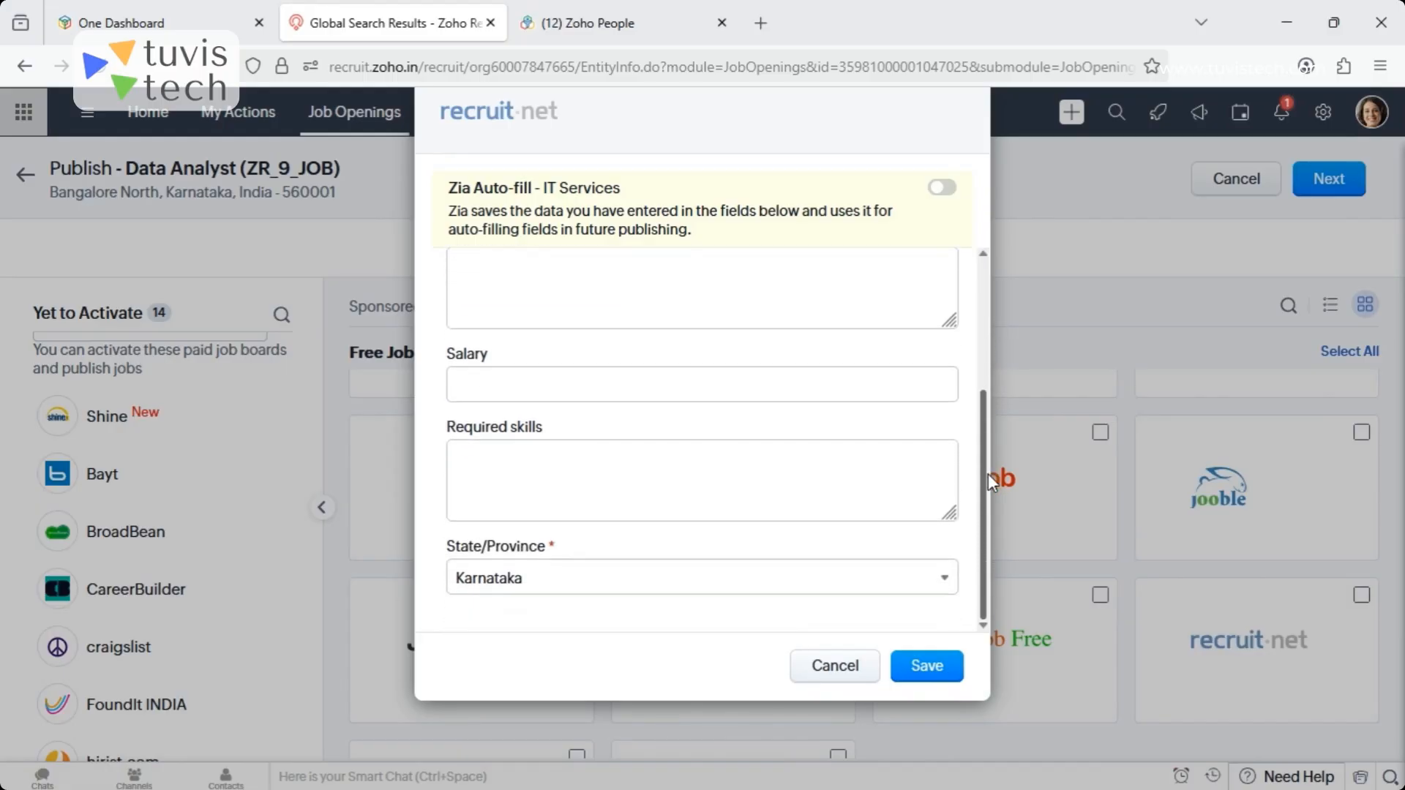
left_click_drag(989, 483, 953, 286)
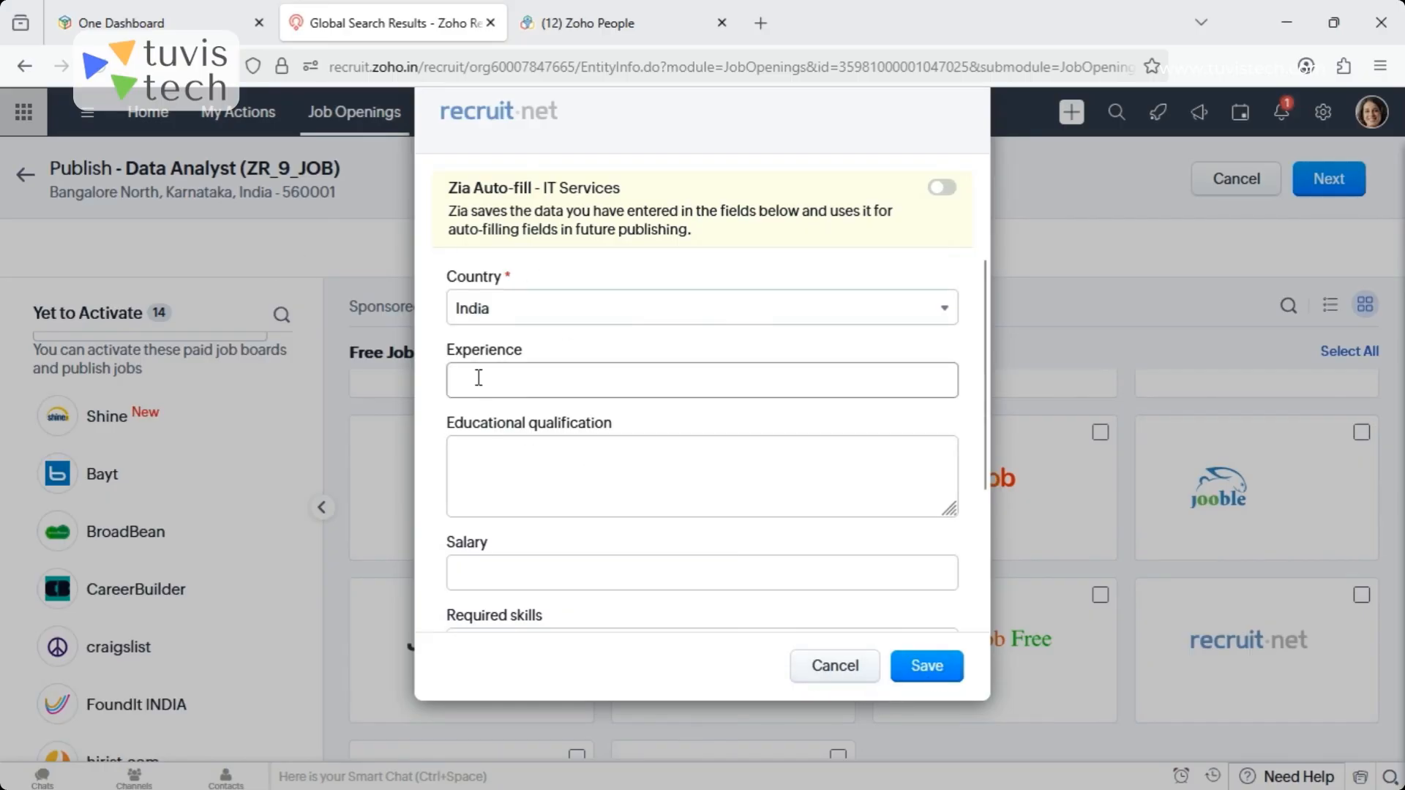
left_click(519, 464)
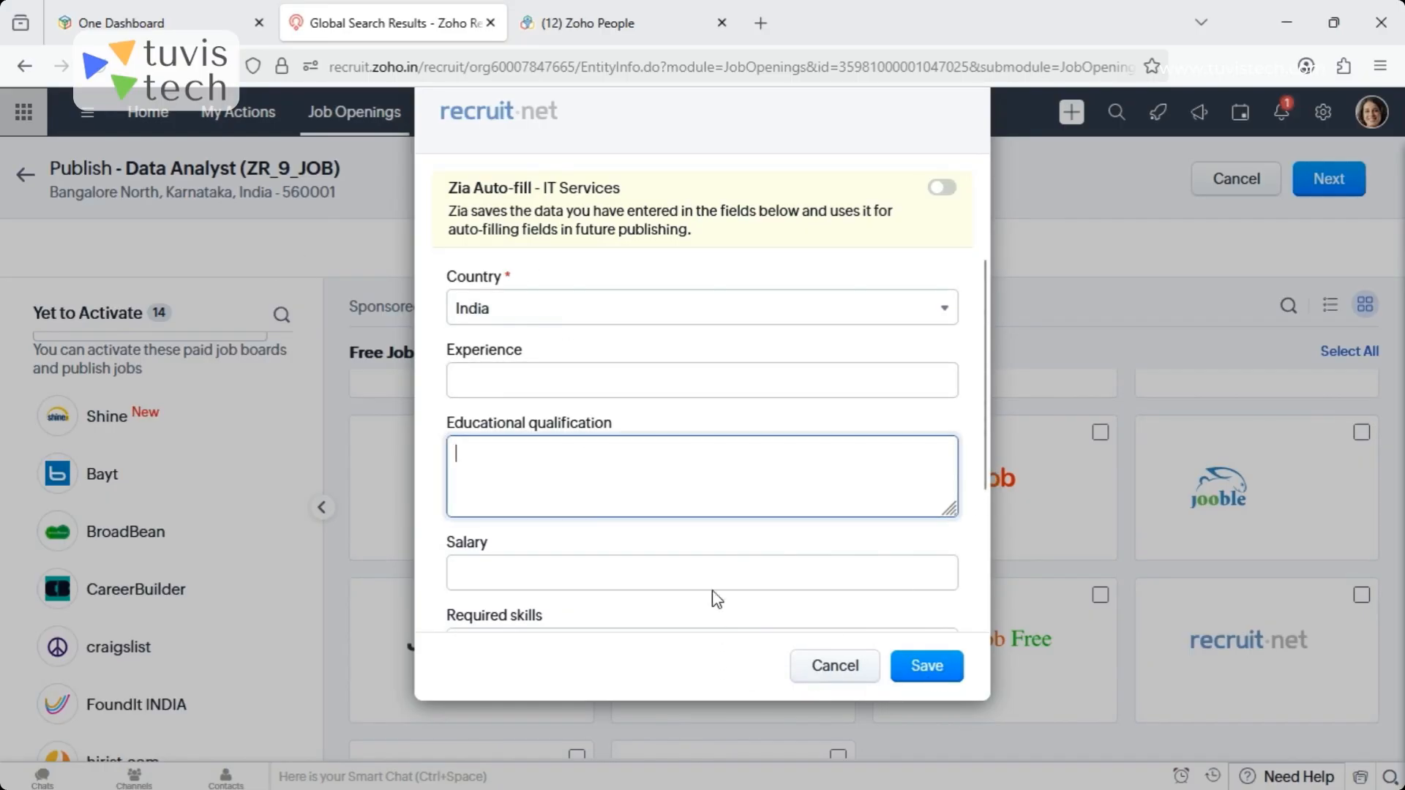
left_click(709, 569)
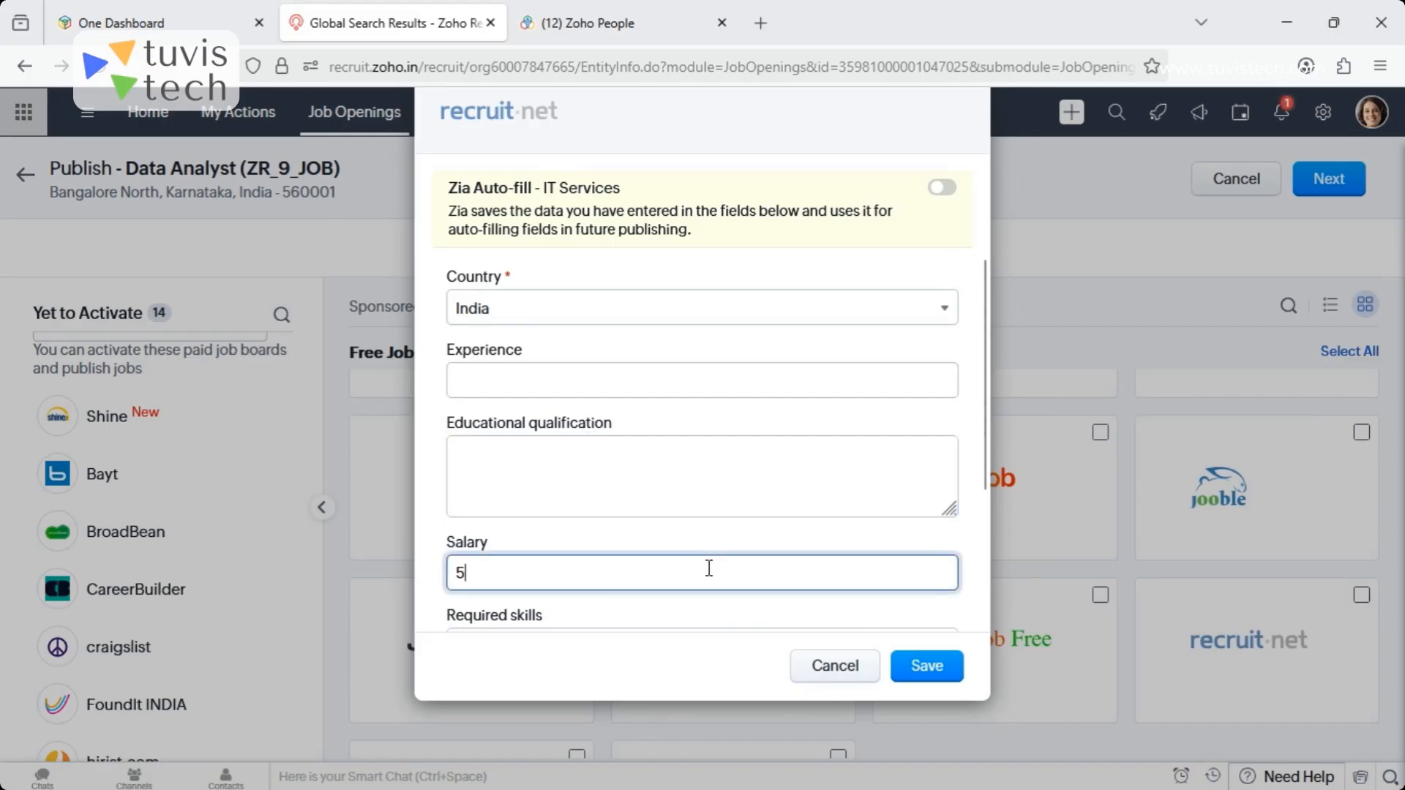
type("500000")
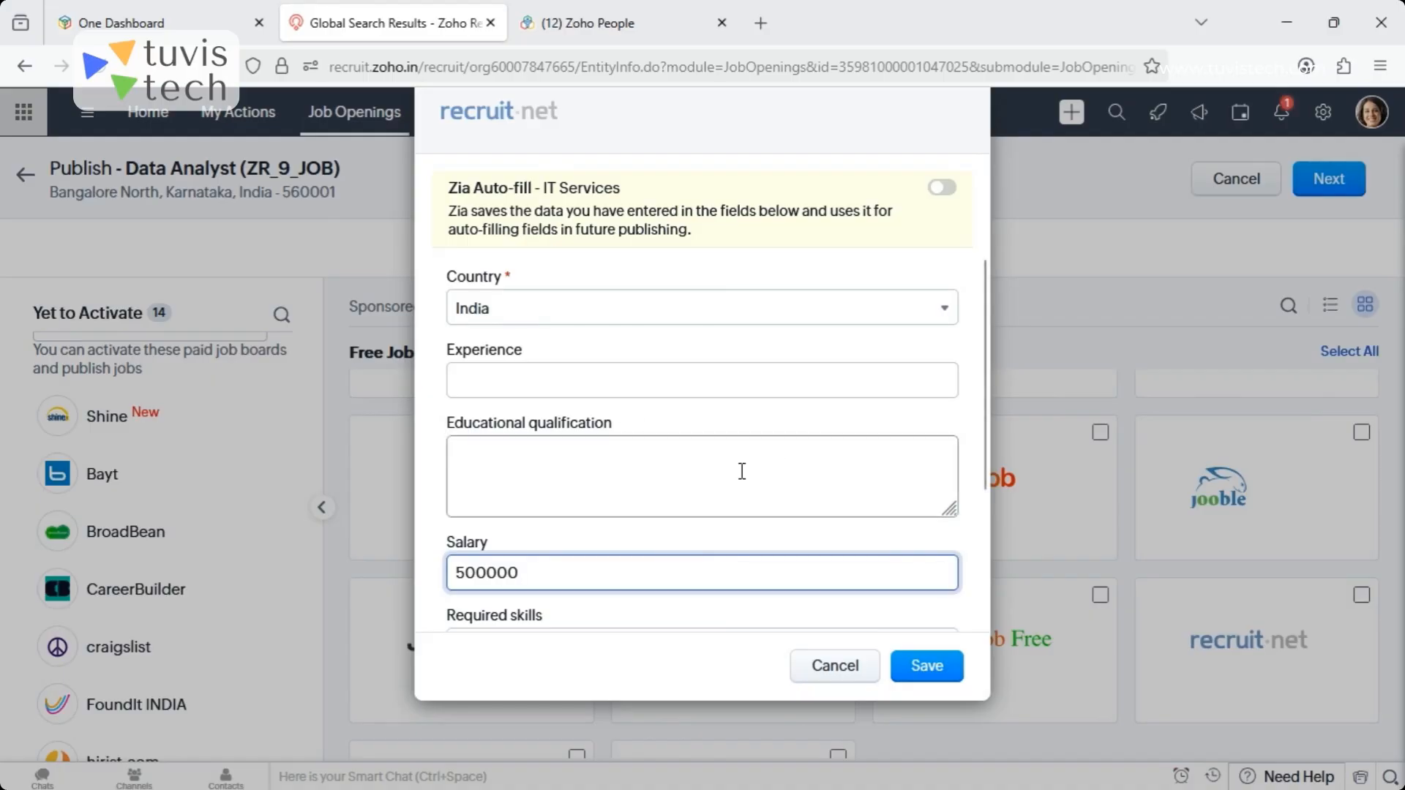
left_click(700, 467)
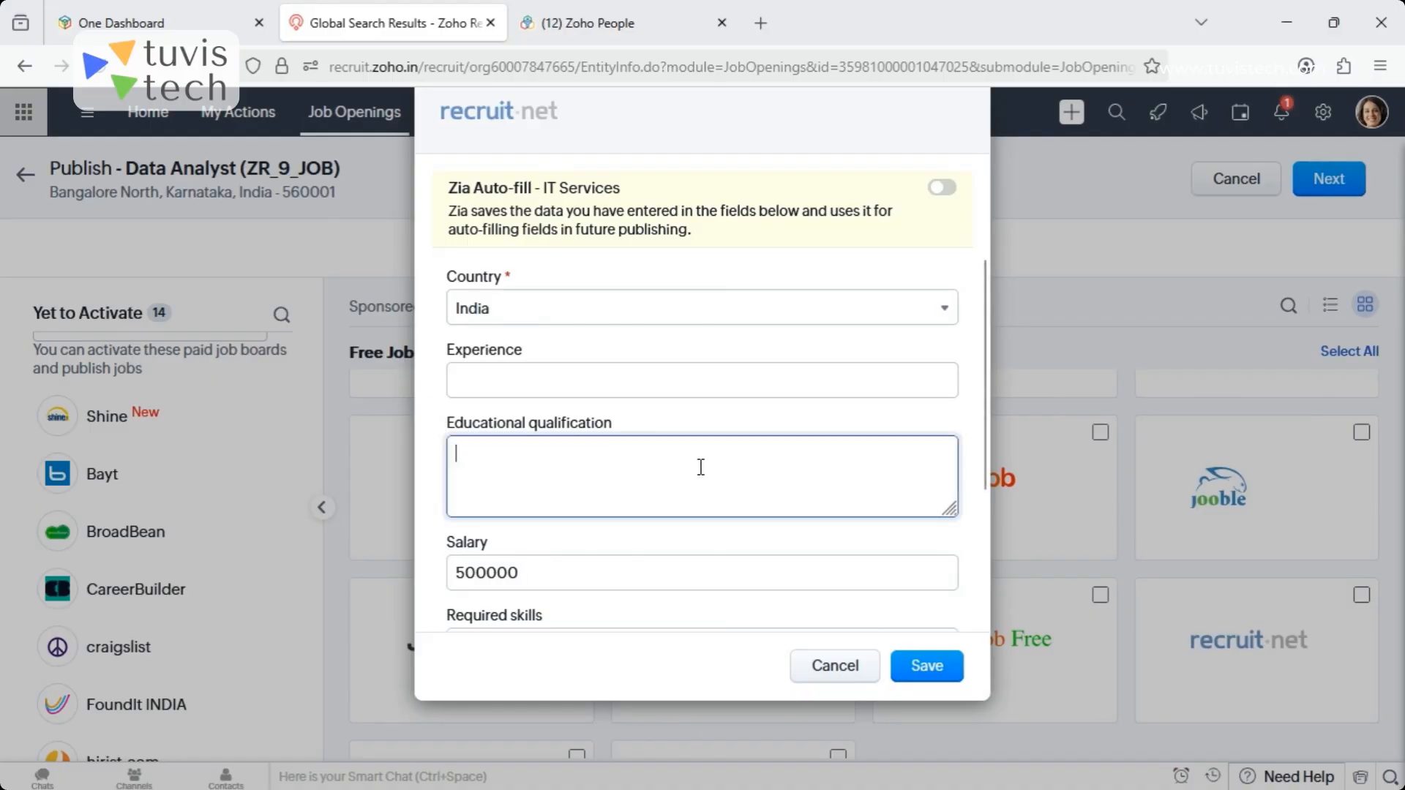
scroll(992, 512, "down", 3)
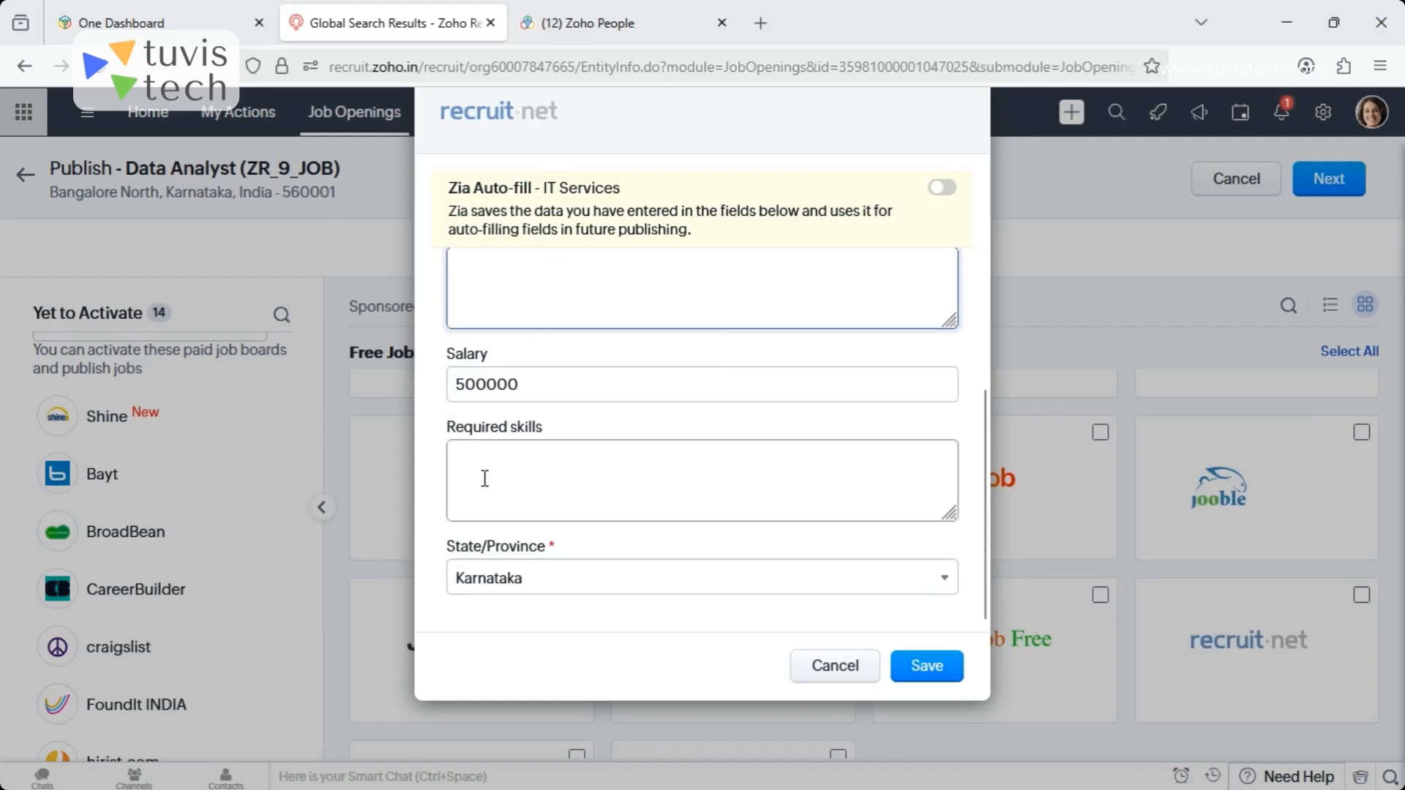
left_click(936, 667)
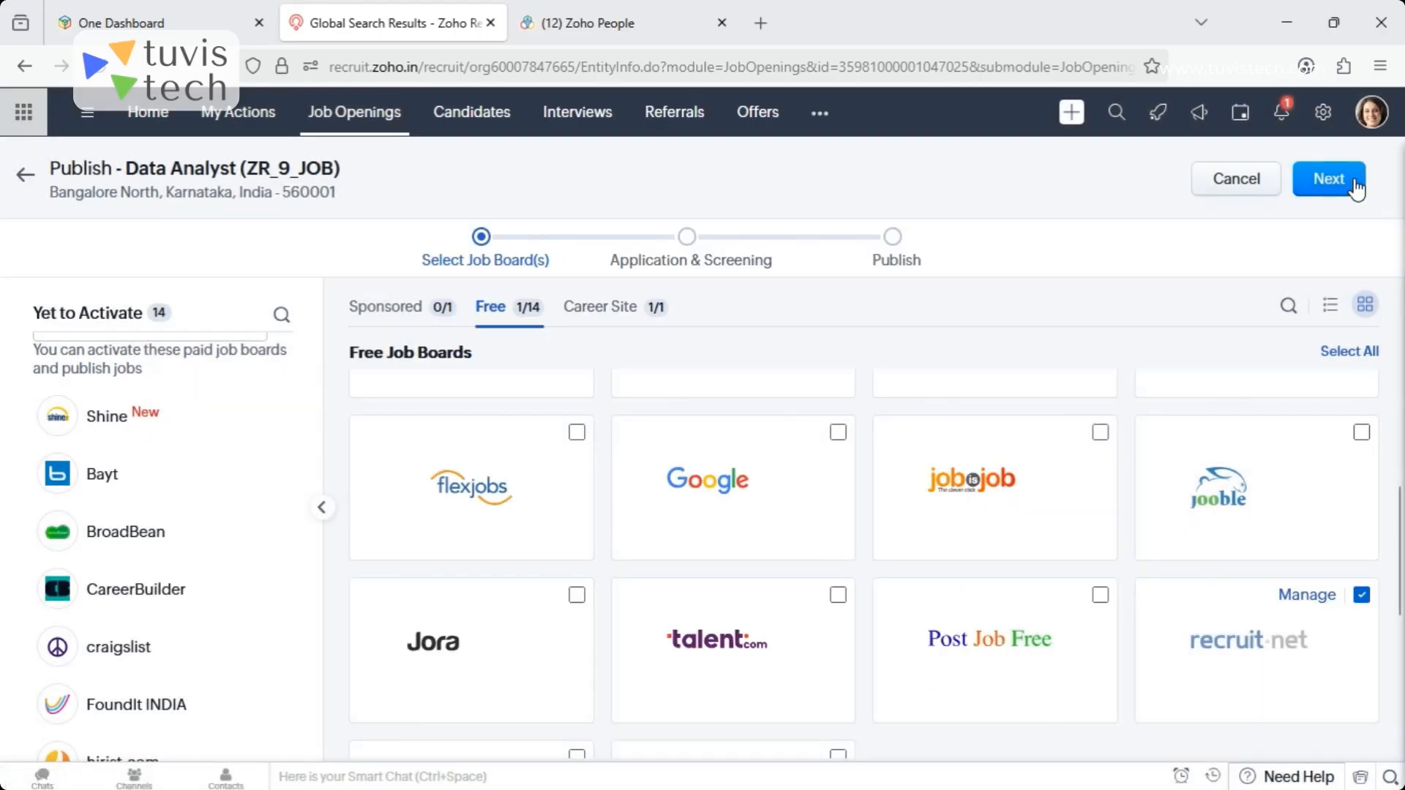
- Publish the opening on recruit.net with the General pre-screening assessment Latest Assessment and finish the publishing process
left_click(1329, 179)
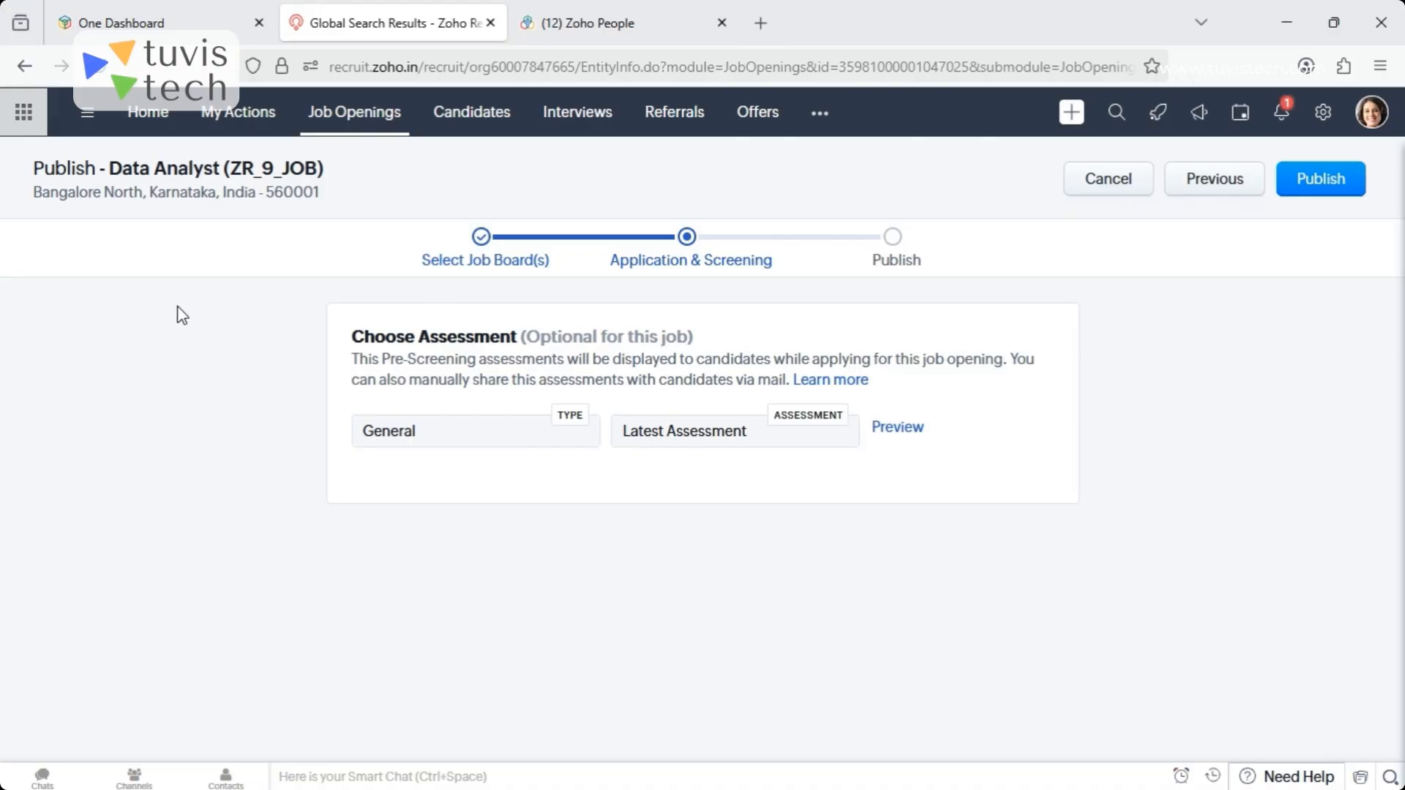
left_click(1317, 182)
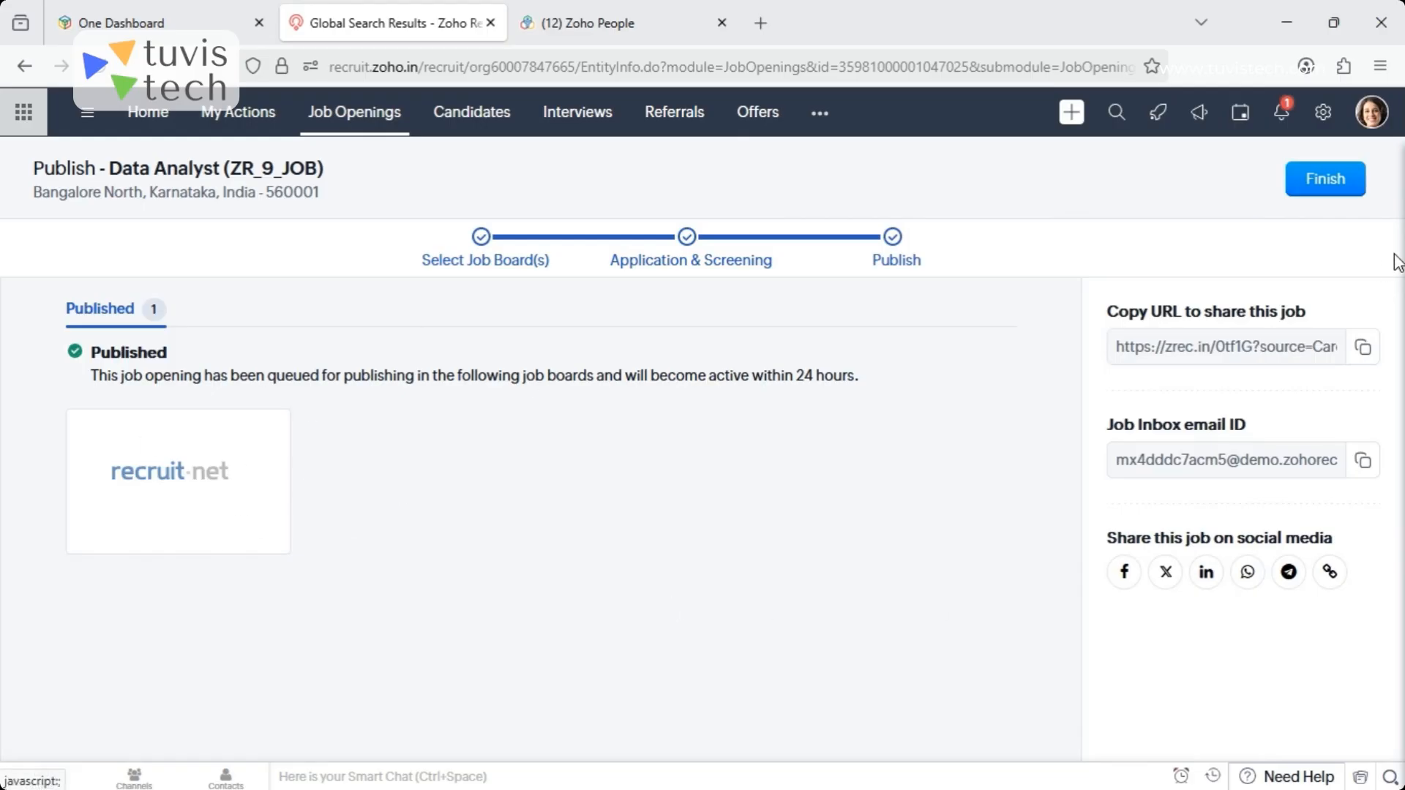
left_click(1339, 183)
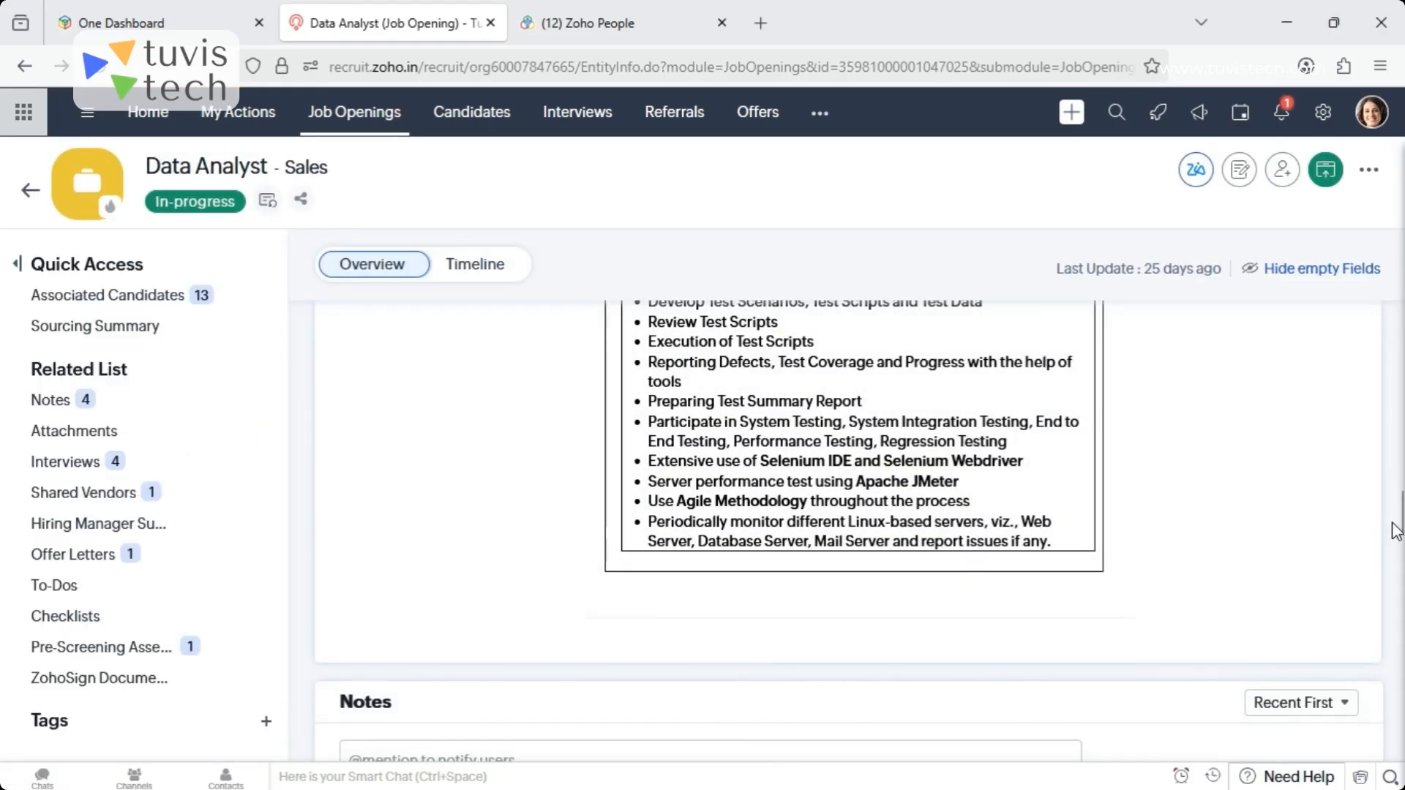
- Review the Data Analyst opening's sourcing summary, including its overview figures, candidate sources, ideal candidates and job boards
left_click_drag(1391, 524, 1404, 431)
left_click(1173, 532)
left_click_drag(1401, 494, 1399, 307)
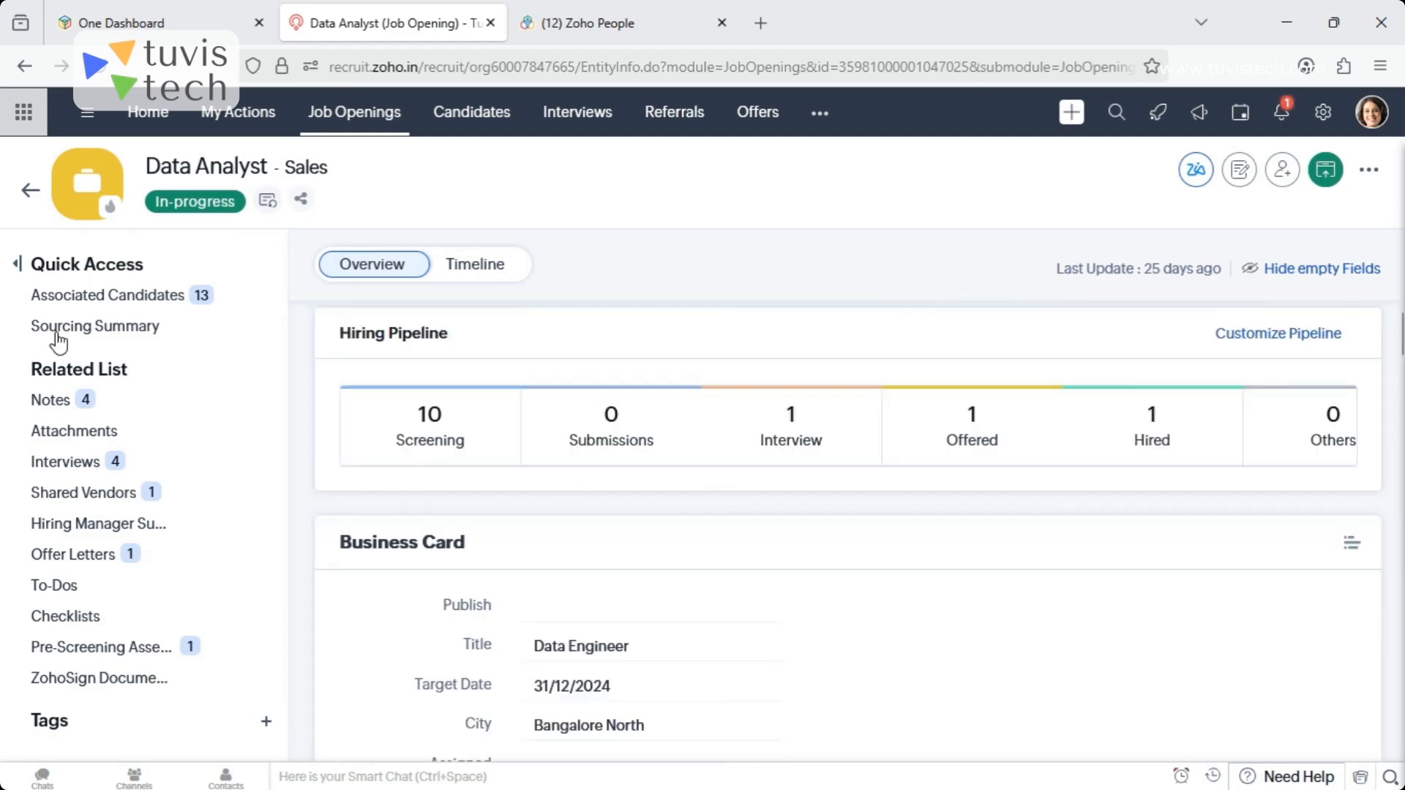
left_click(110, 325)
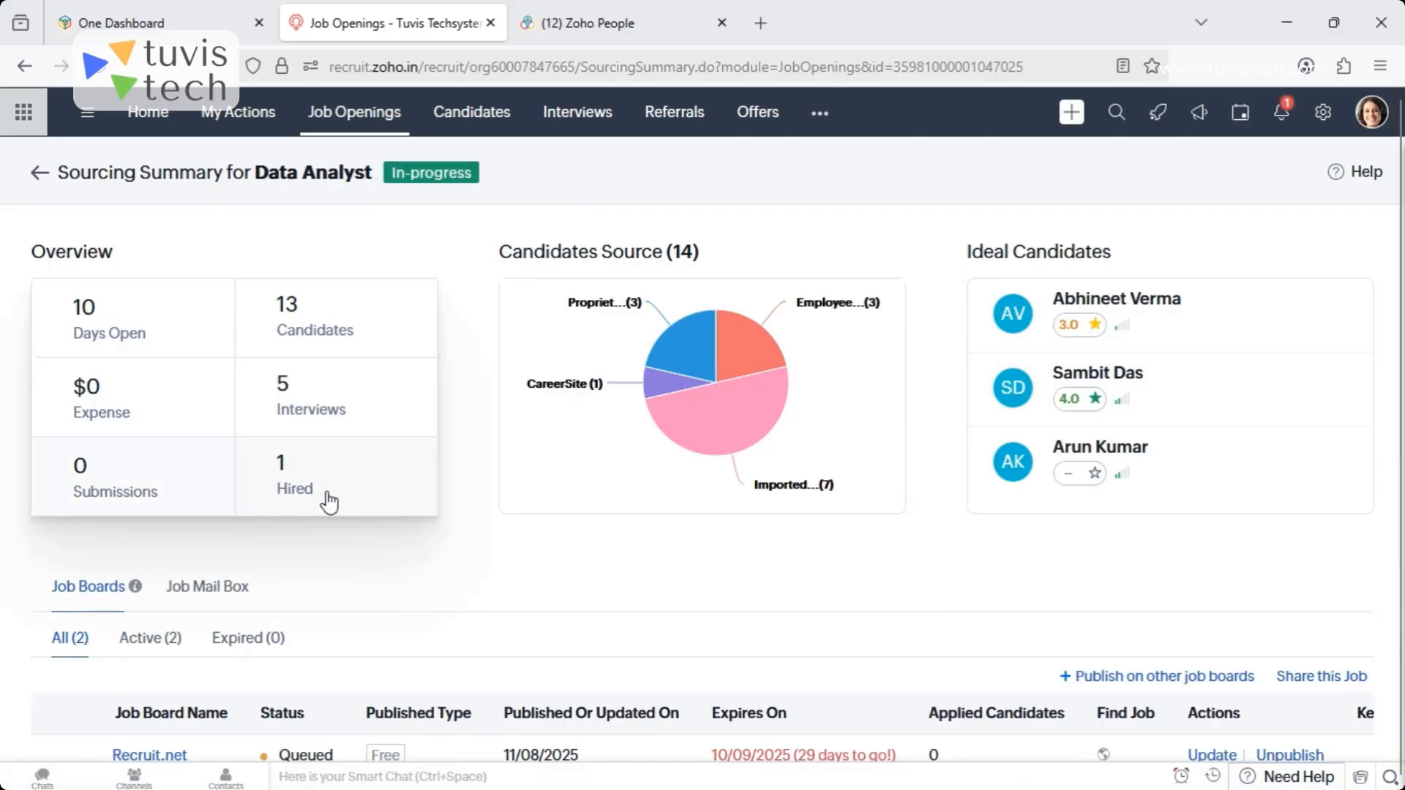
left_click_drag(1403, 325, 1404, 328)
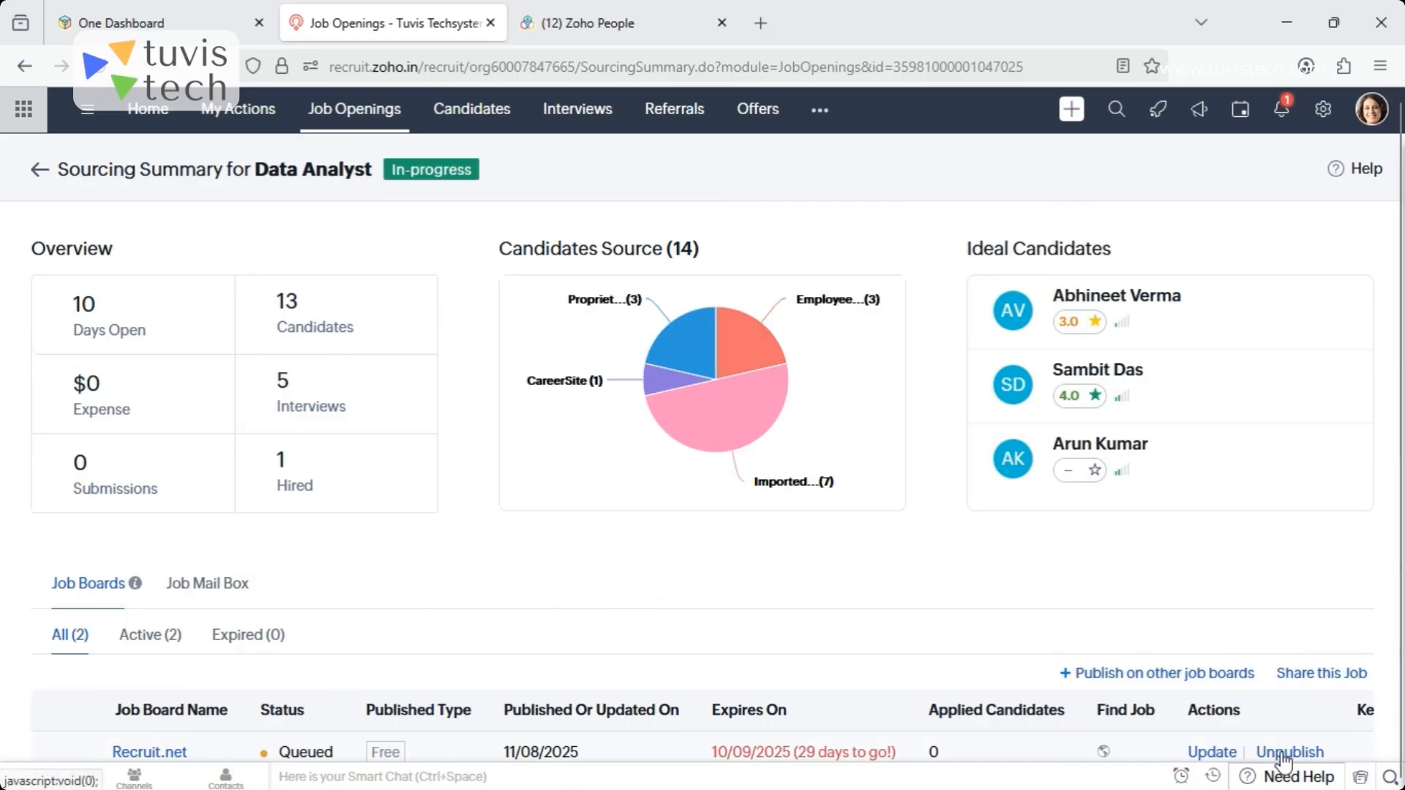
- Unpublish the Data Analyst job from Recruit.net and confirm its removal
left_click(1284, 753)
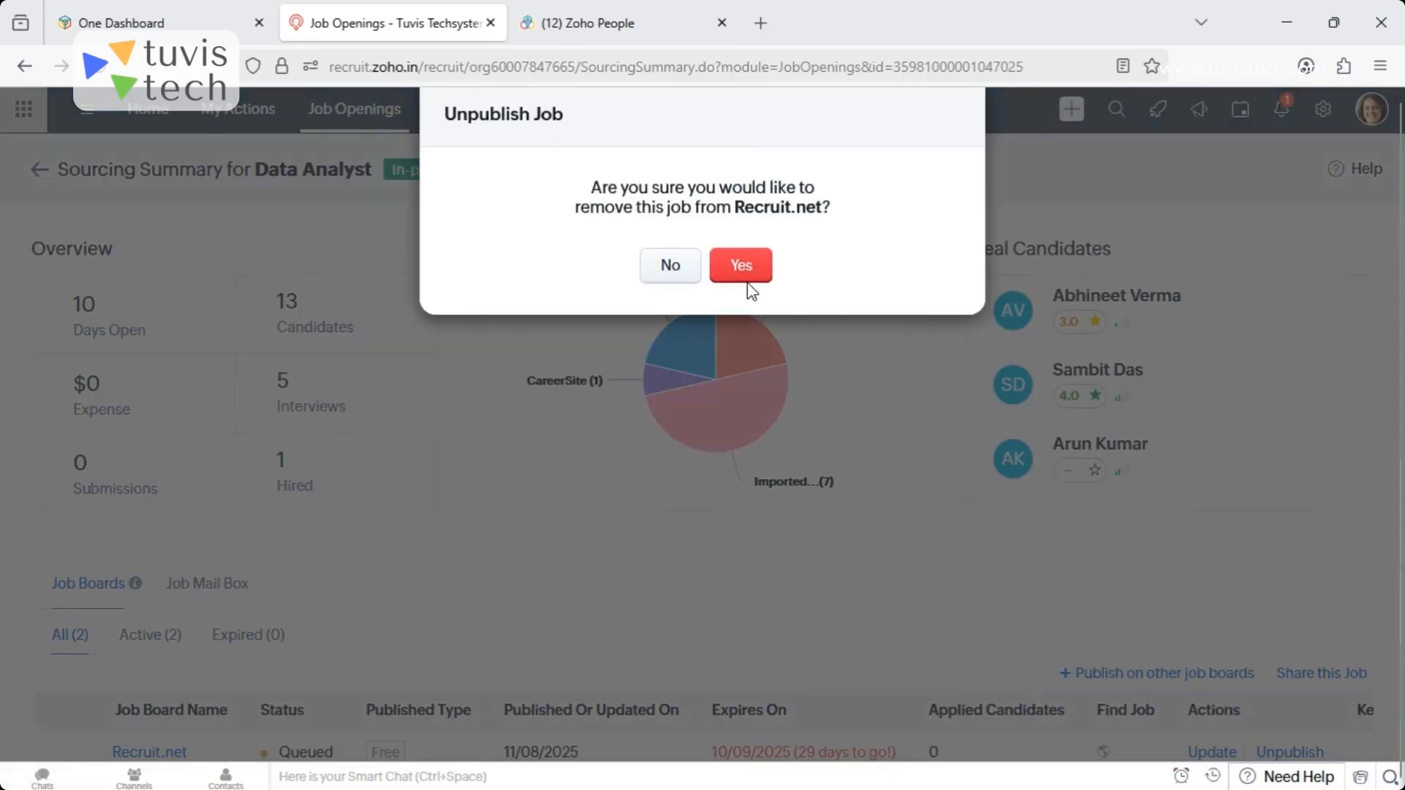
left_click(739, 265)
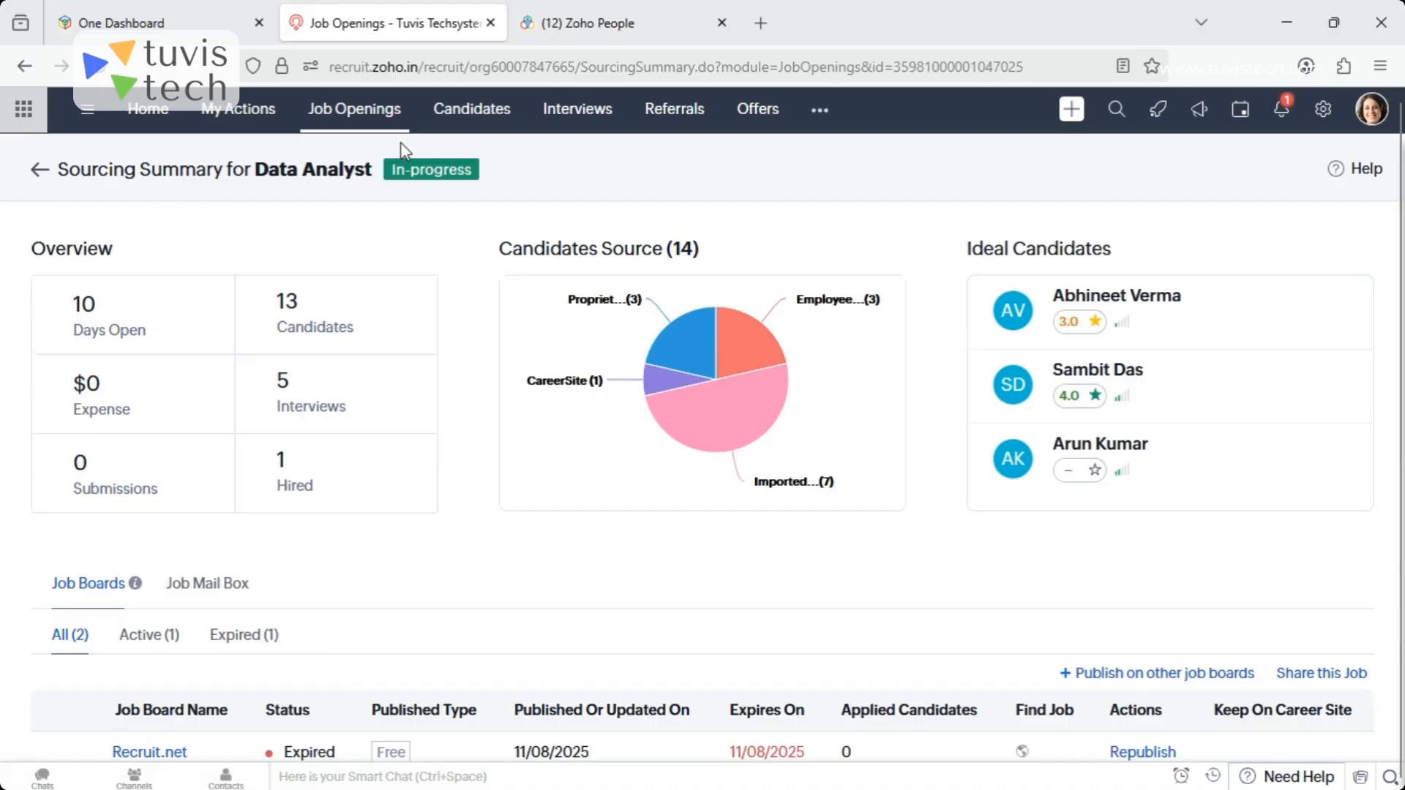
- Open the Data Analyst opening from the job openings list and examine Zia's candidate matches for it
left_click(354, 109)
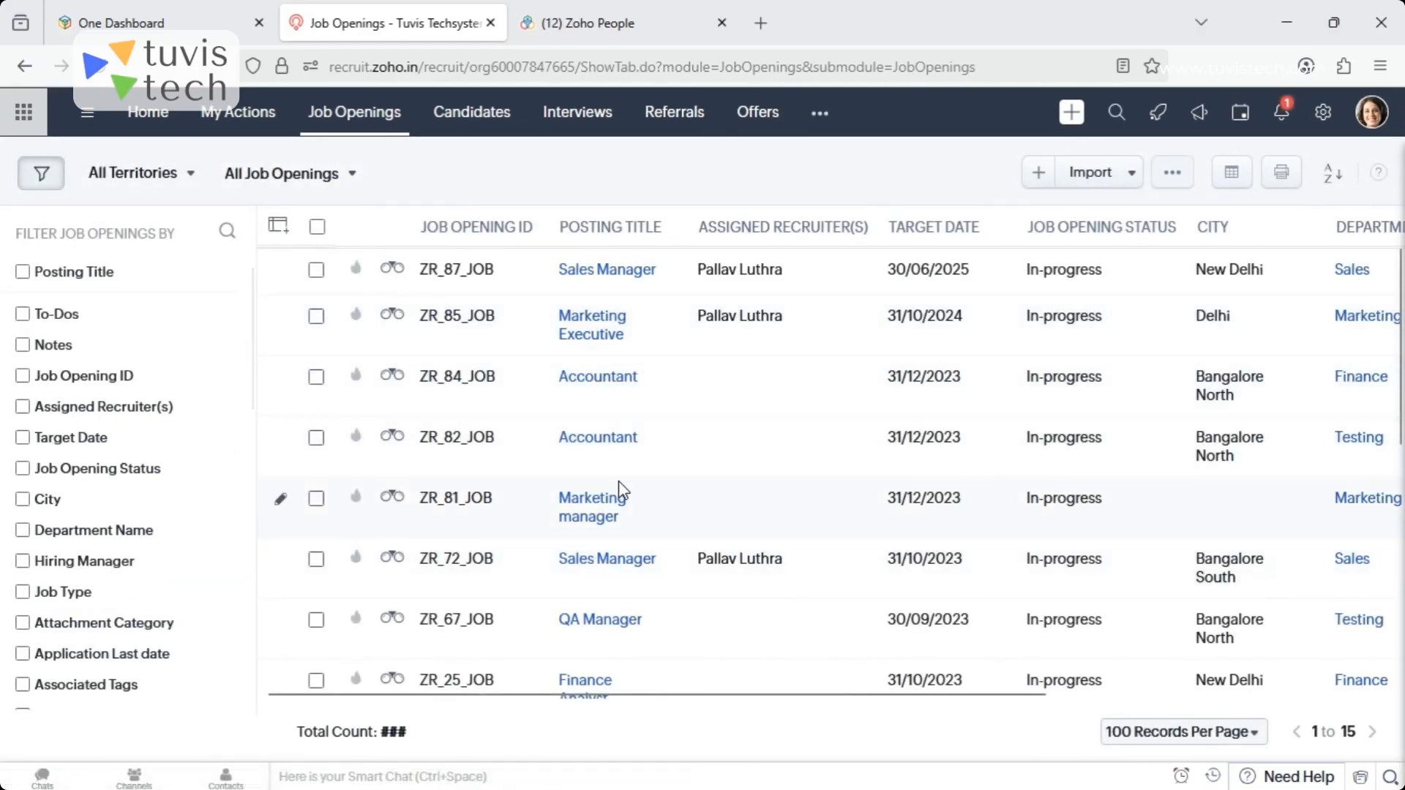
left_click_drag(1400, 358, 1402, 586)
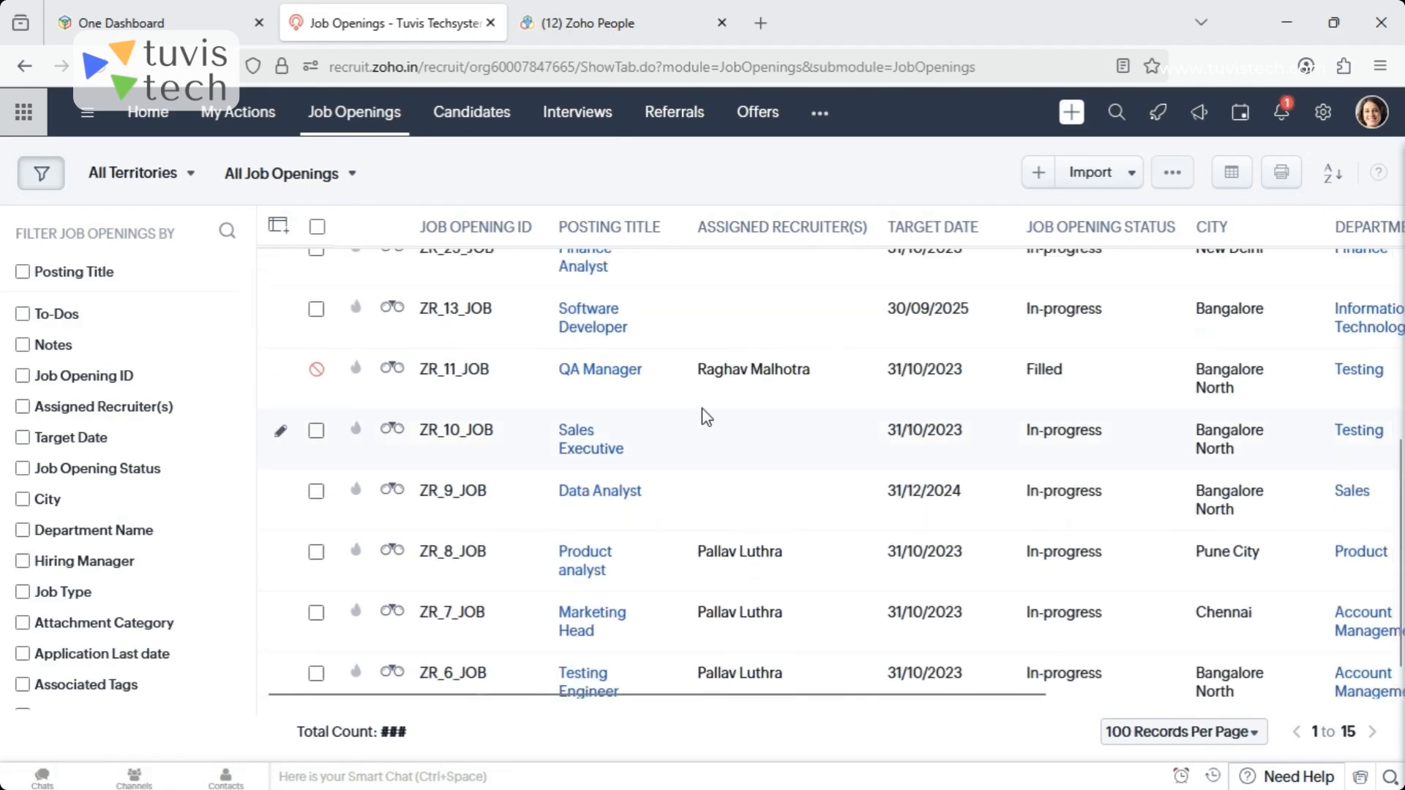
left_click(574, 494)
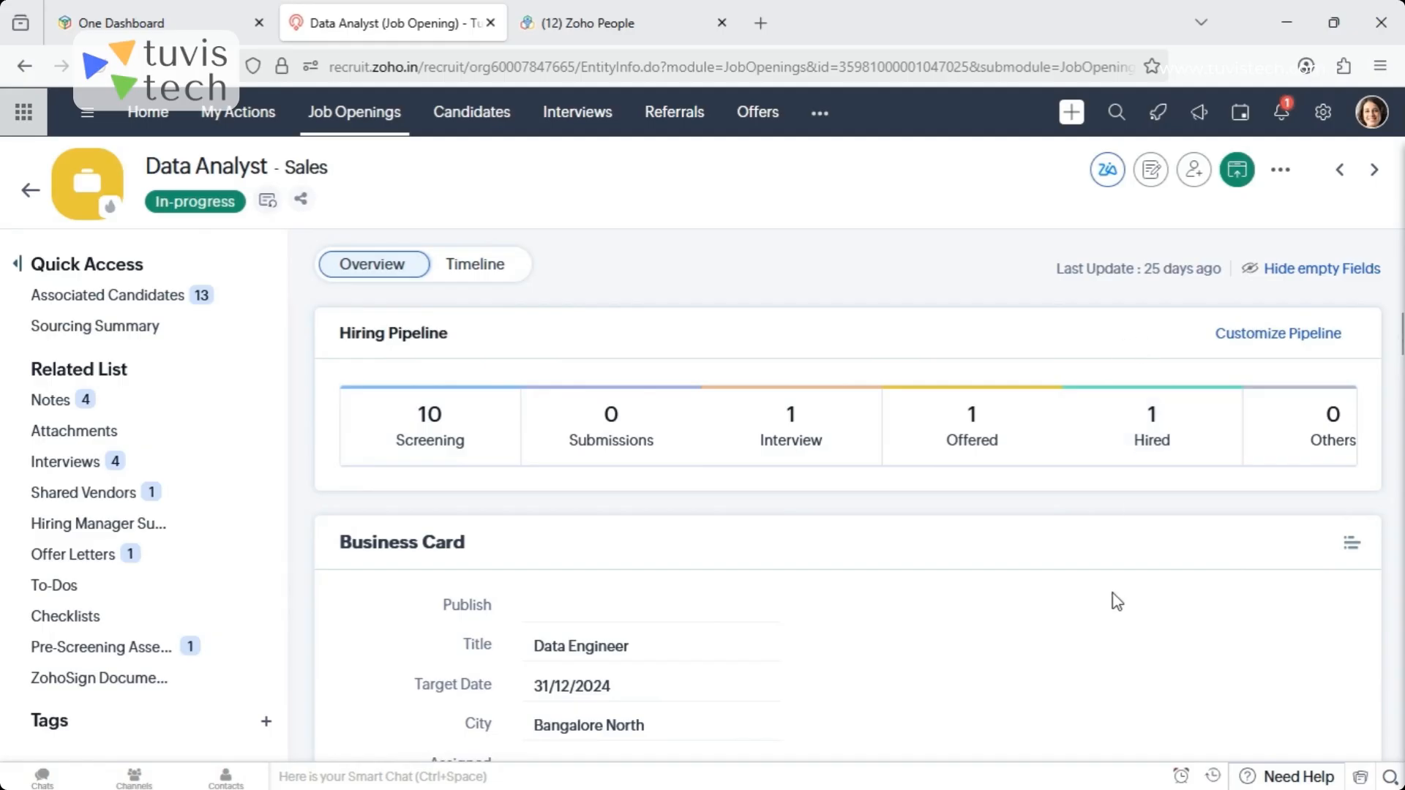
left_click(1107, 174)
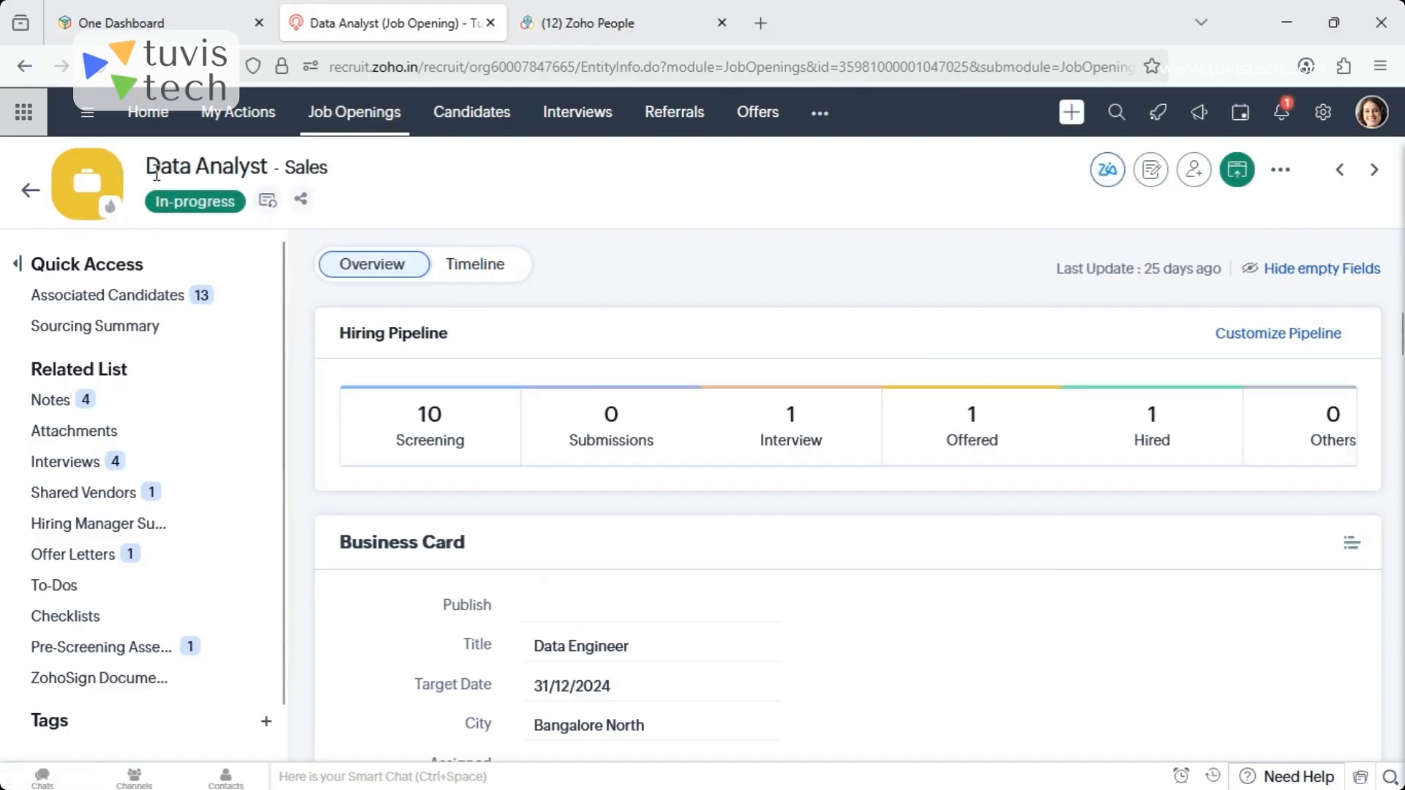
left_click(1108, 173)
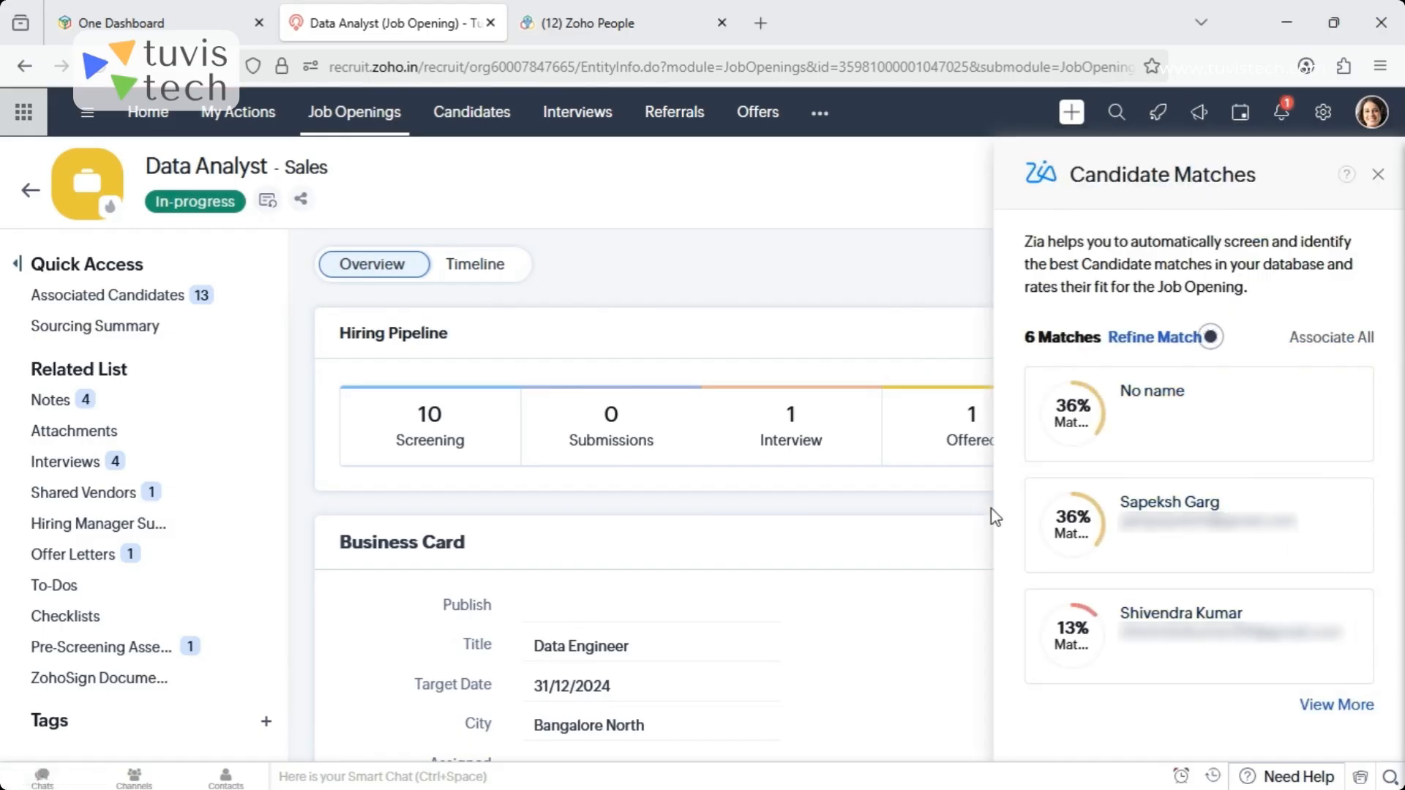
mouse_move(1045, 387)
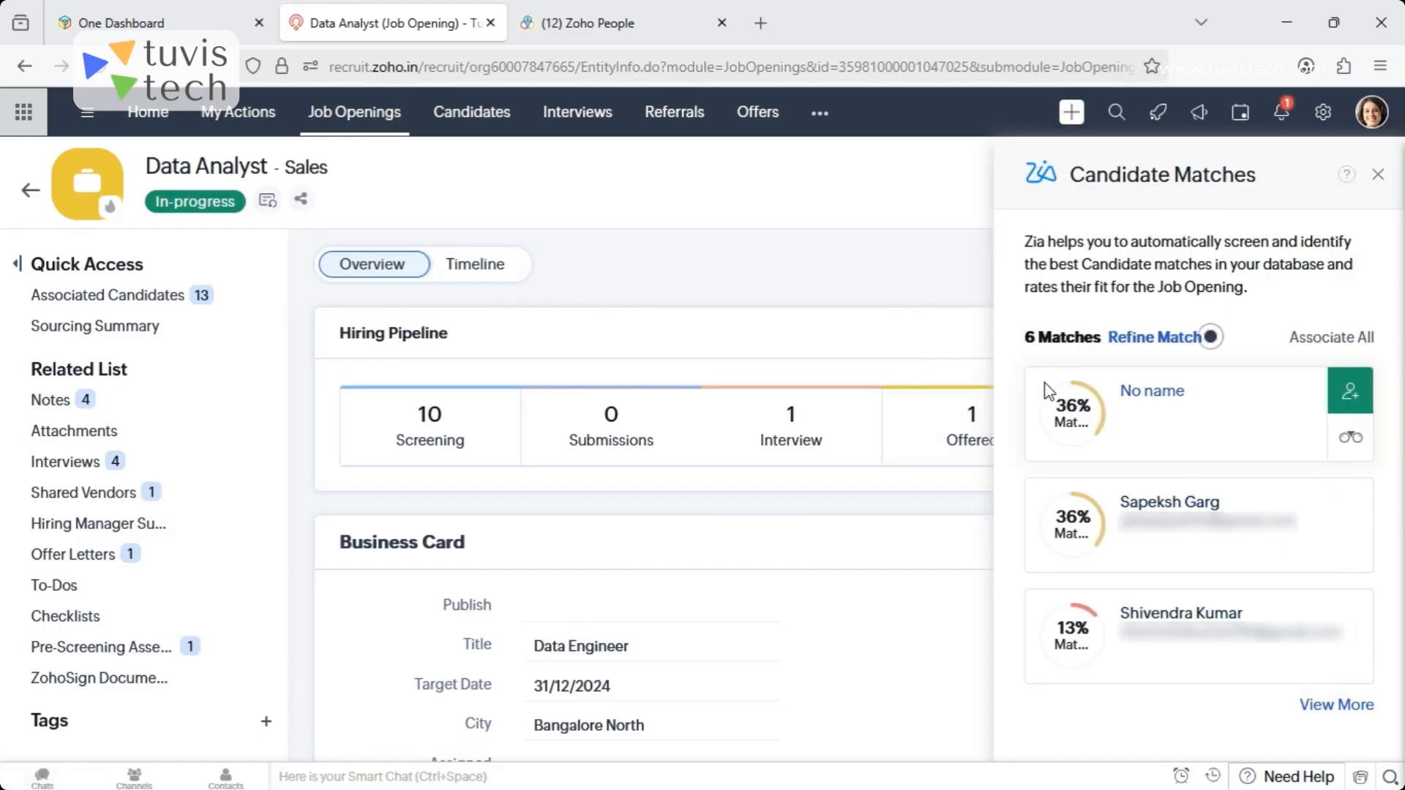
mouse_move(1117, 660)
mouse_move(1024, 663)
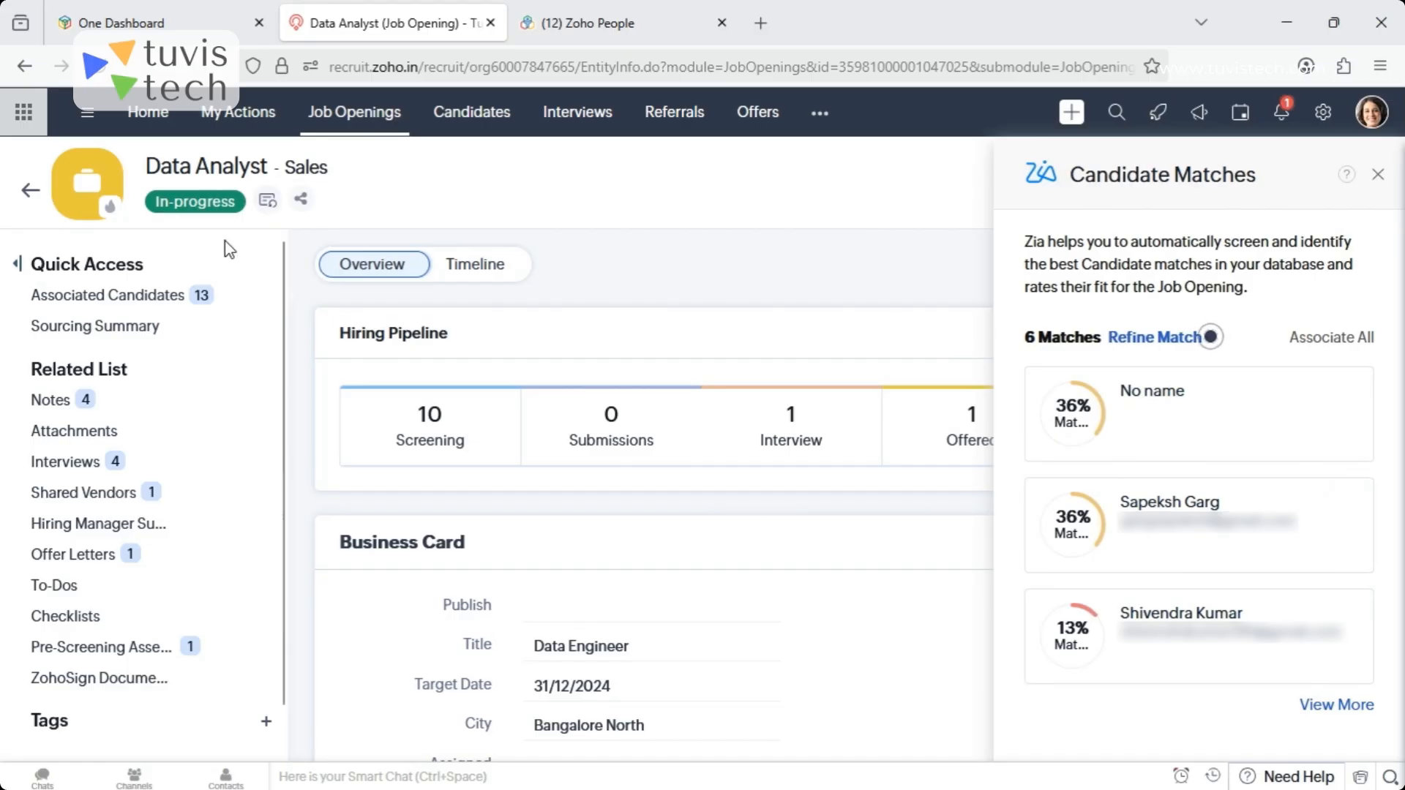
mouse_move(1050, 419)
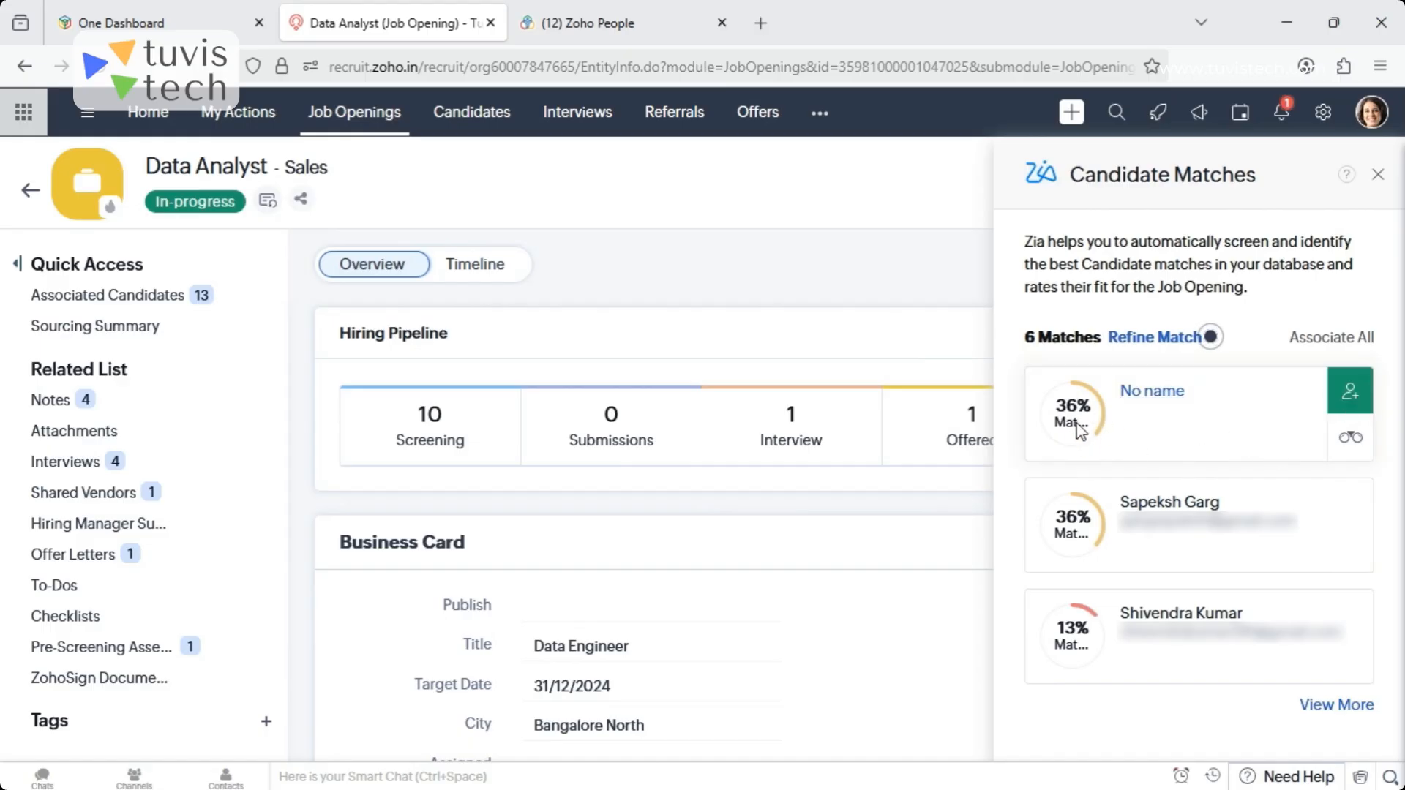
- Preview the details of the first two matched candidates in Quick View, and close the candidate matches
mouse_move(1364, 450)
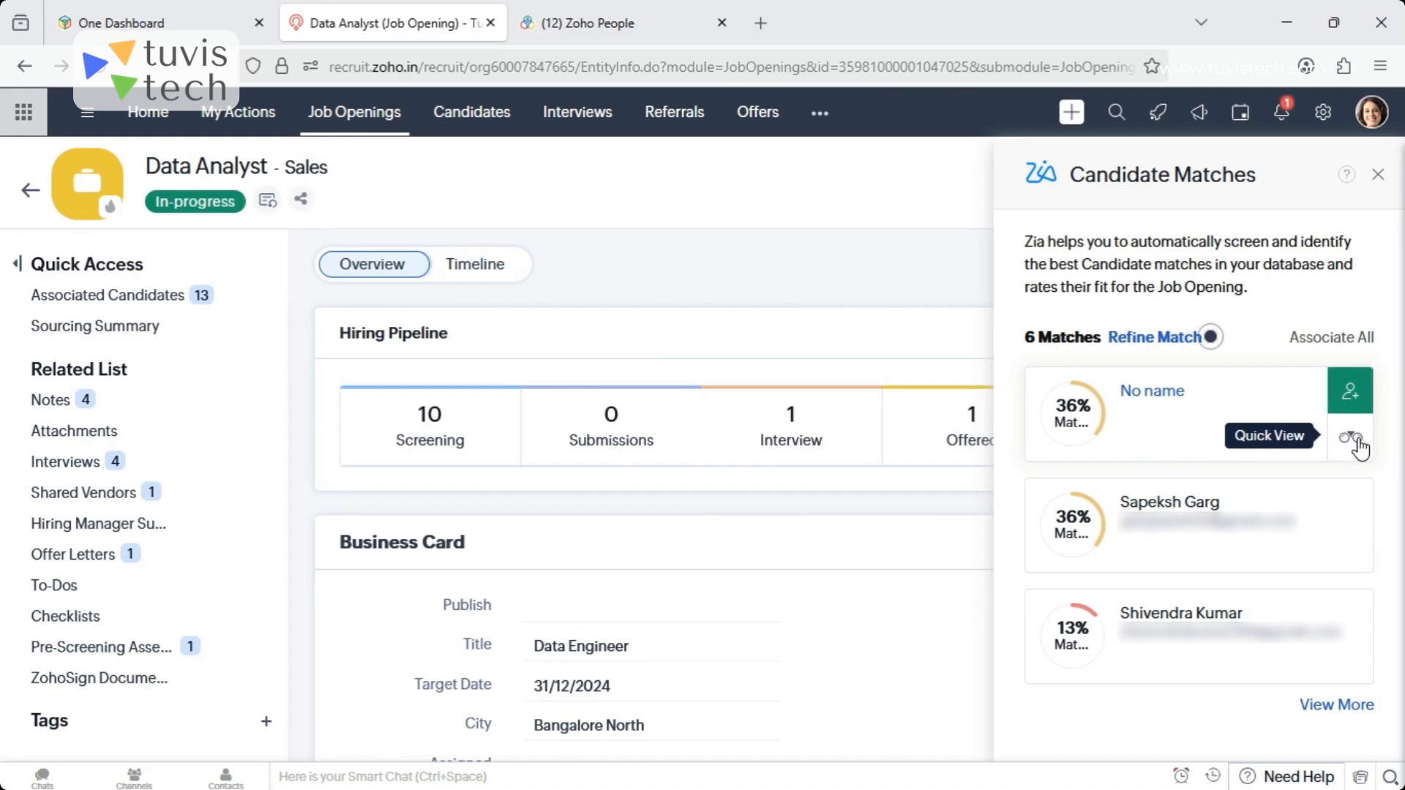
left_click(1354, 440)
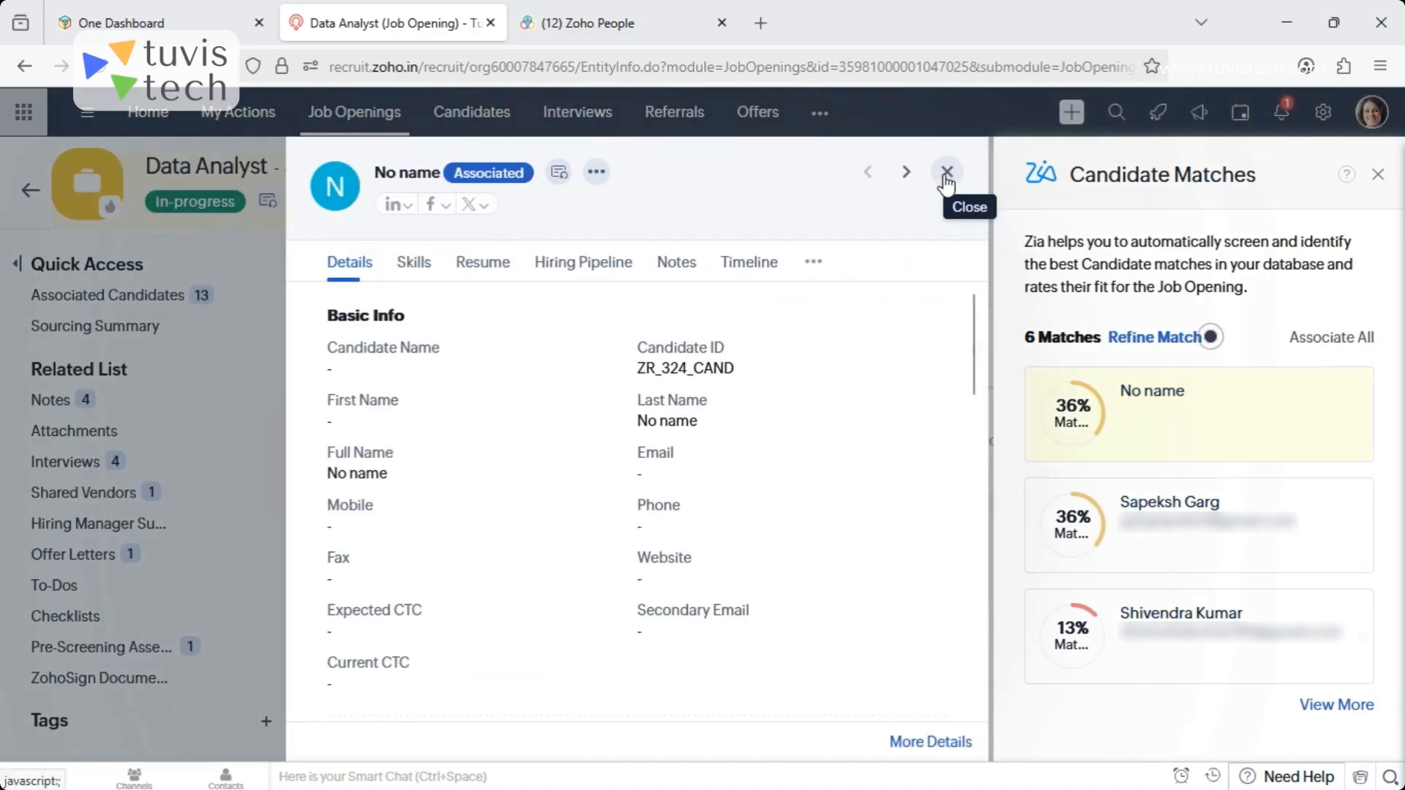
left_click(947, 176)
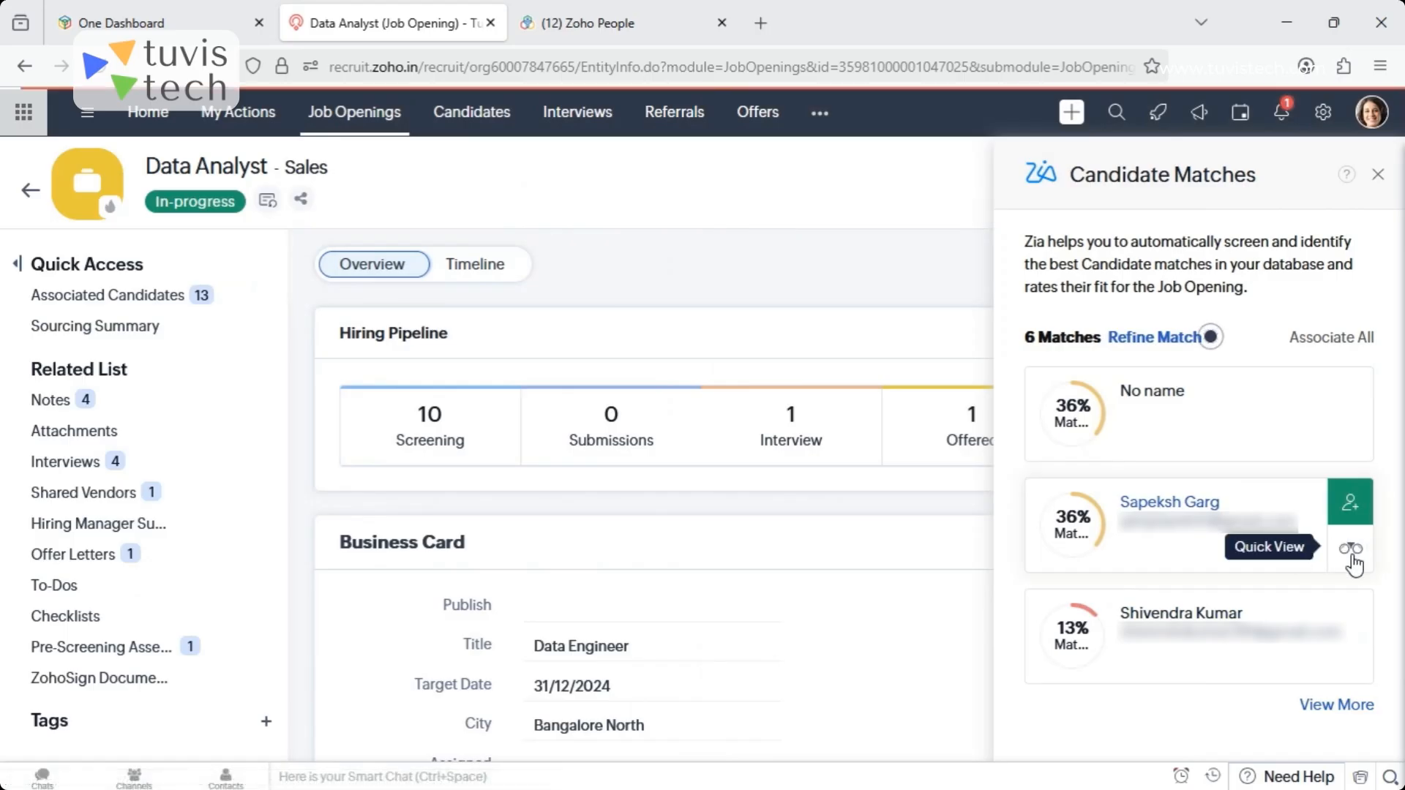
left_click(1352, 553)
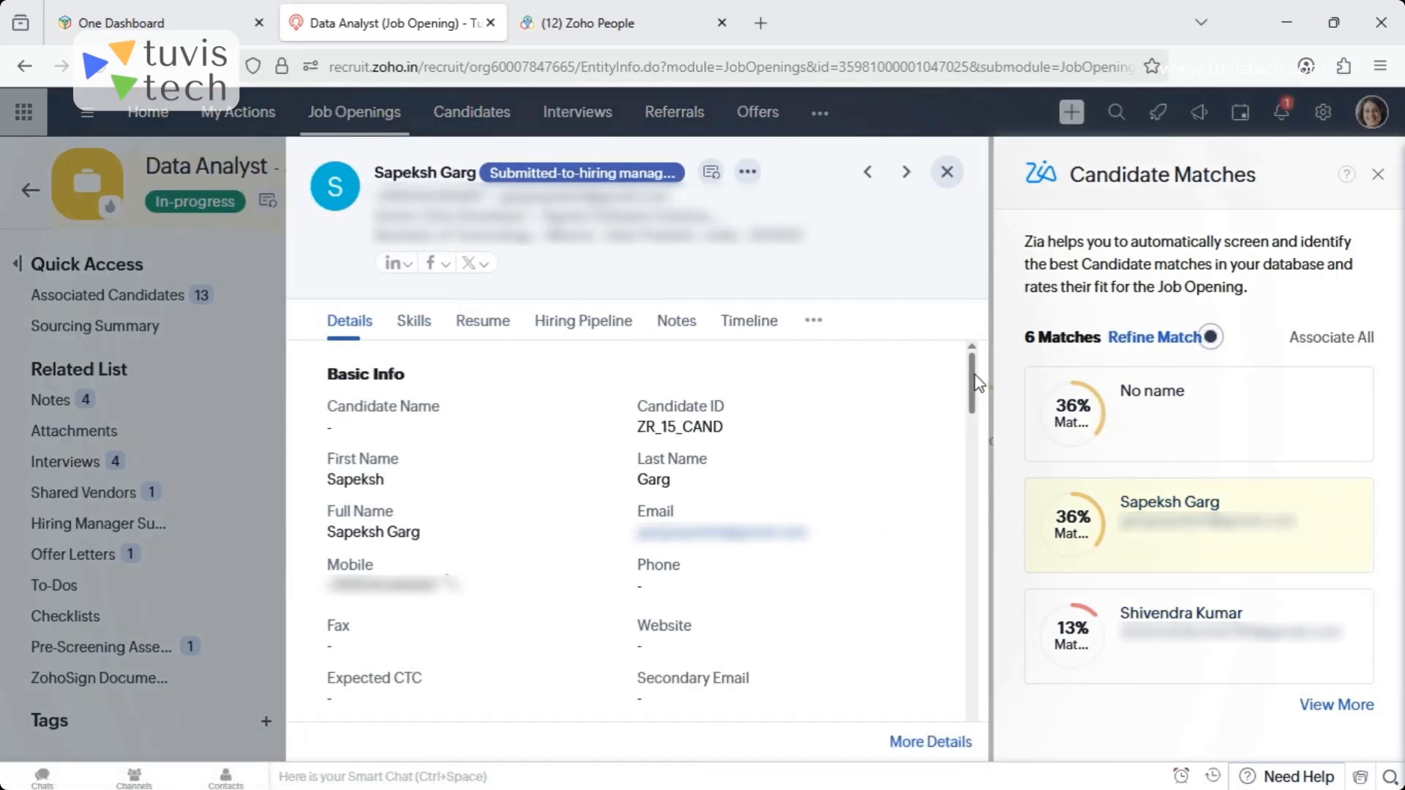
left_click_drag(976, 382, 974, 351)
mouse_move(1123, 410)
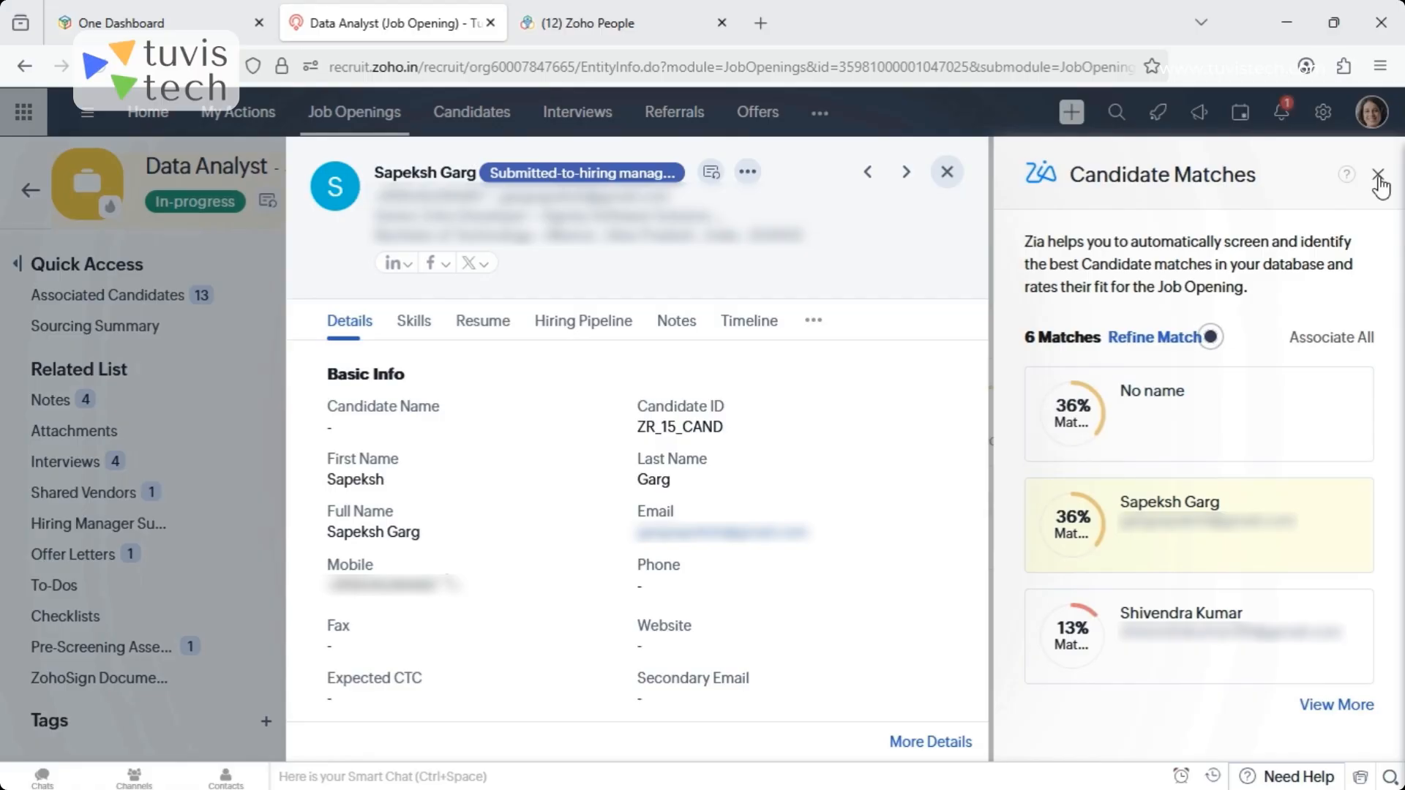
left_click(945, 174)
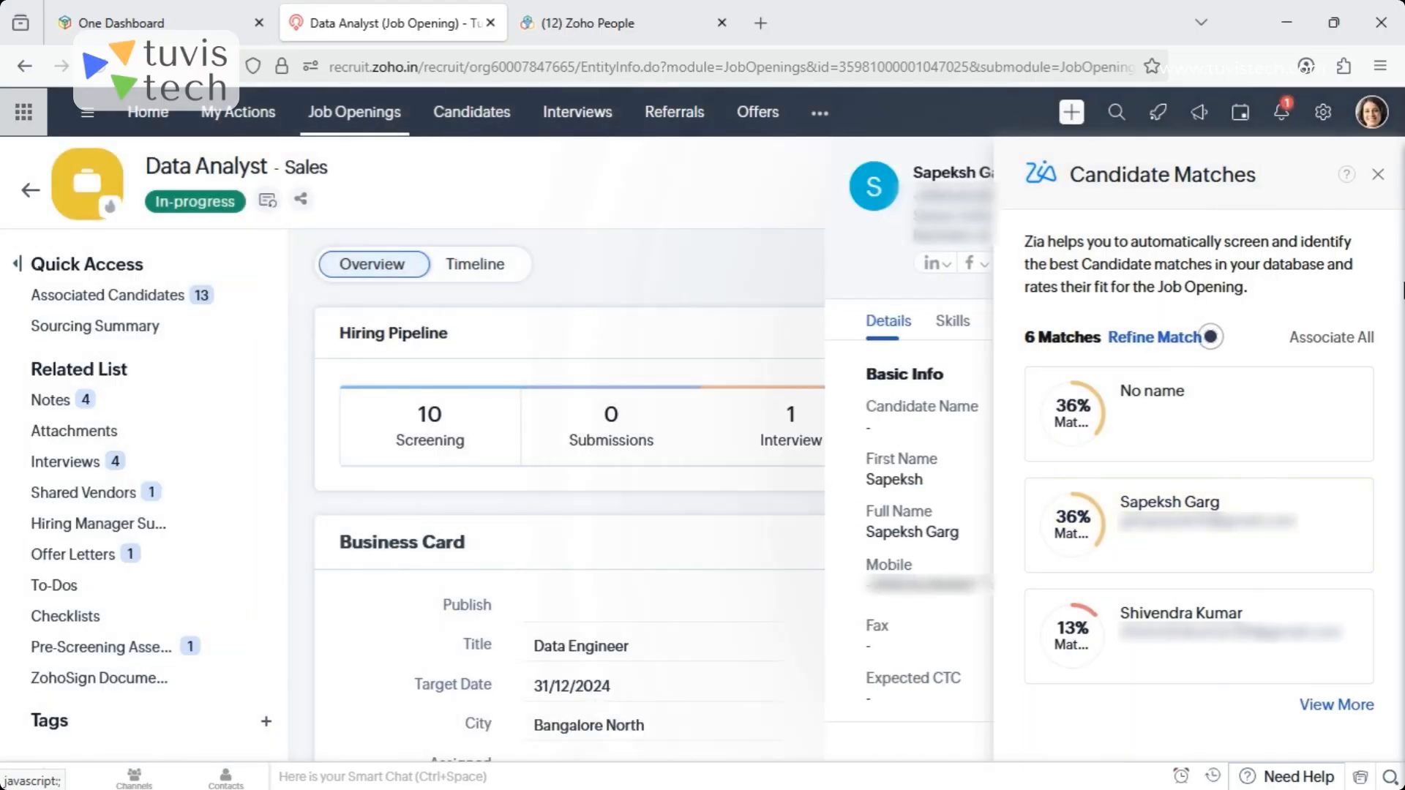
left_click(1378, 175)
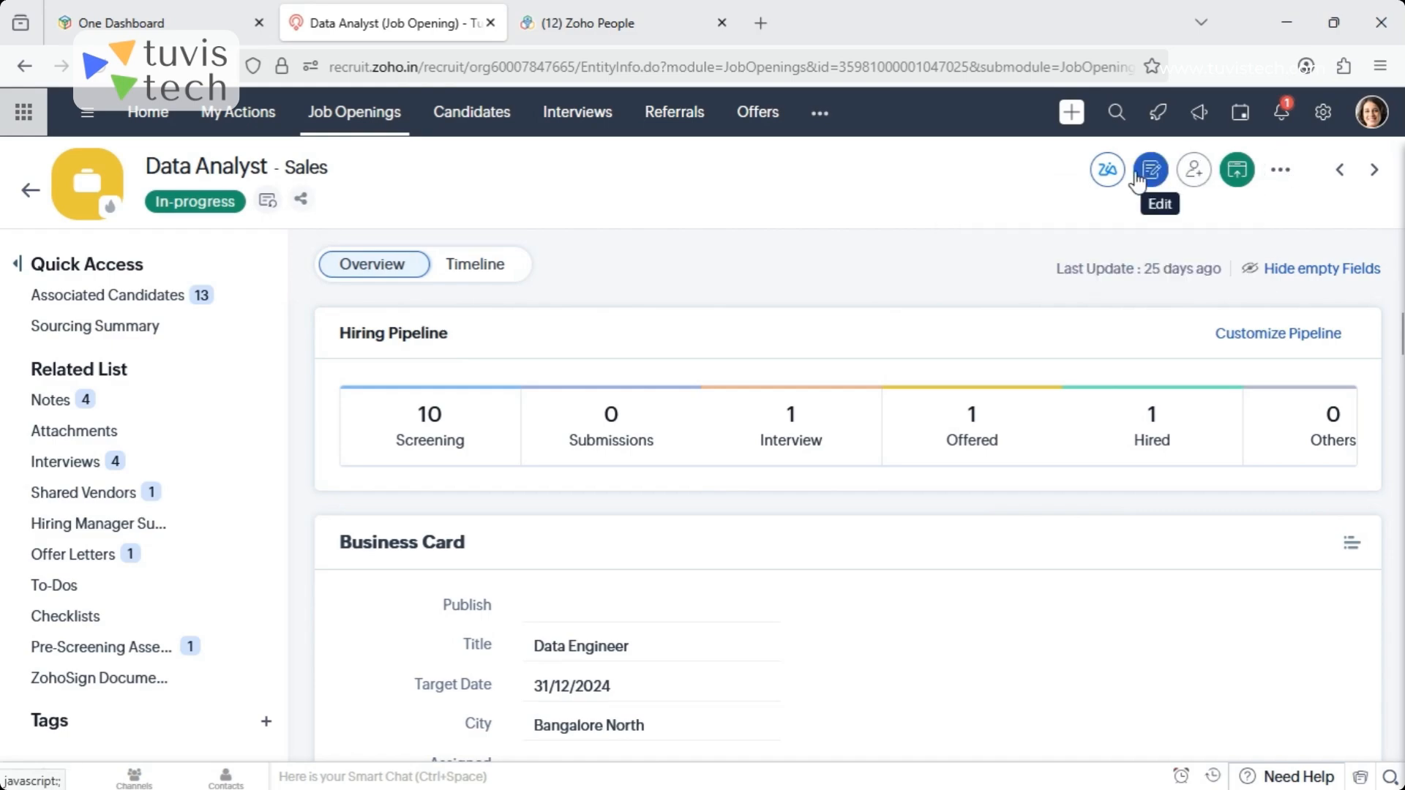
- Try associating the third and fourth listed candidates with the Data Analyst opening, cancel the association and clear the selection
left_click(1196, 181)
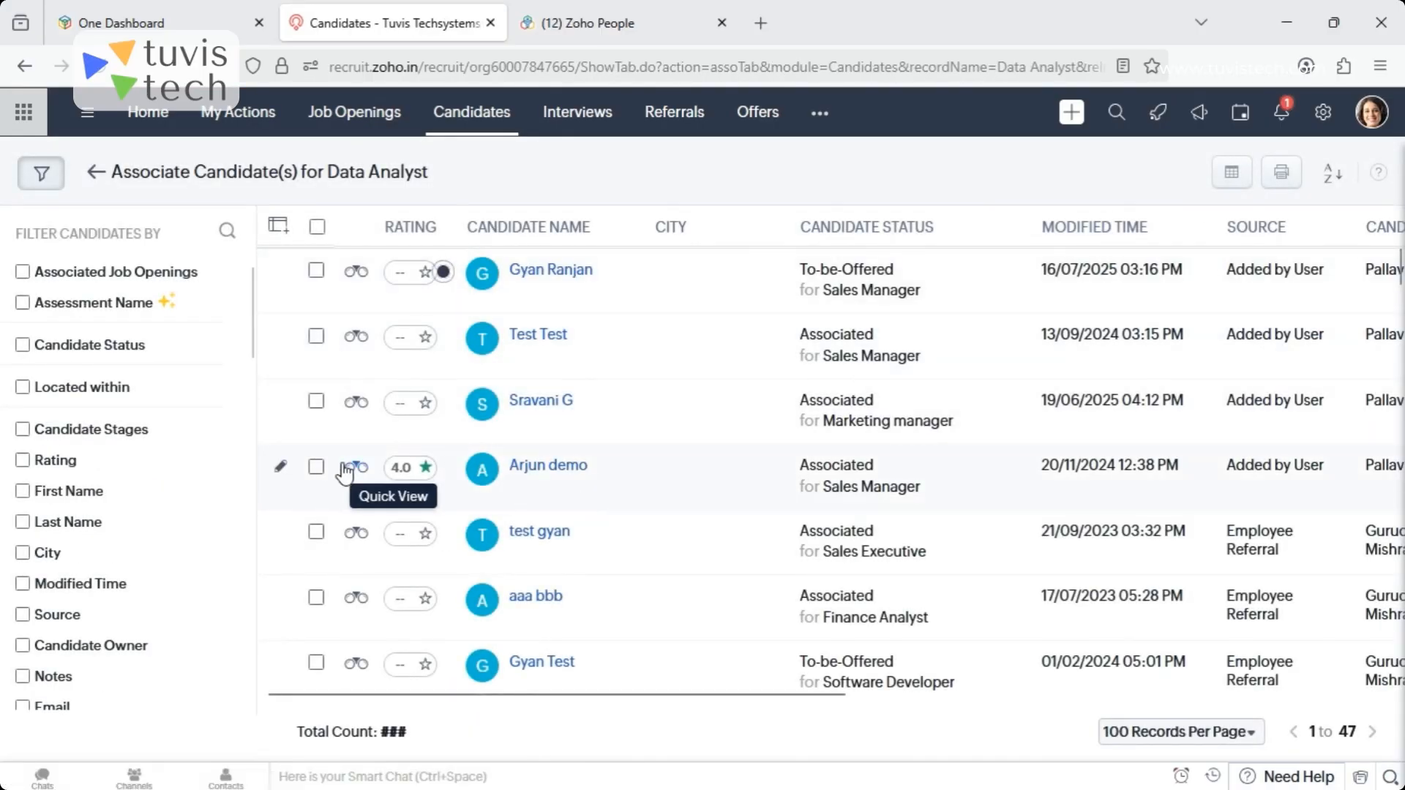
left_click(316, 466)
left_click(316, 401)
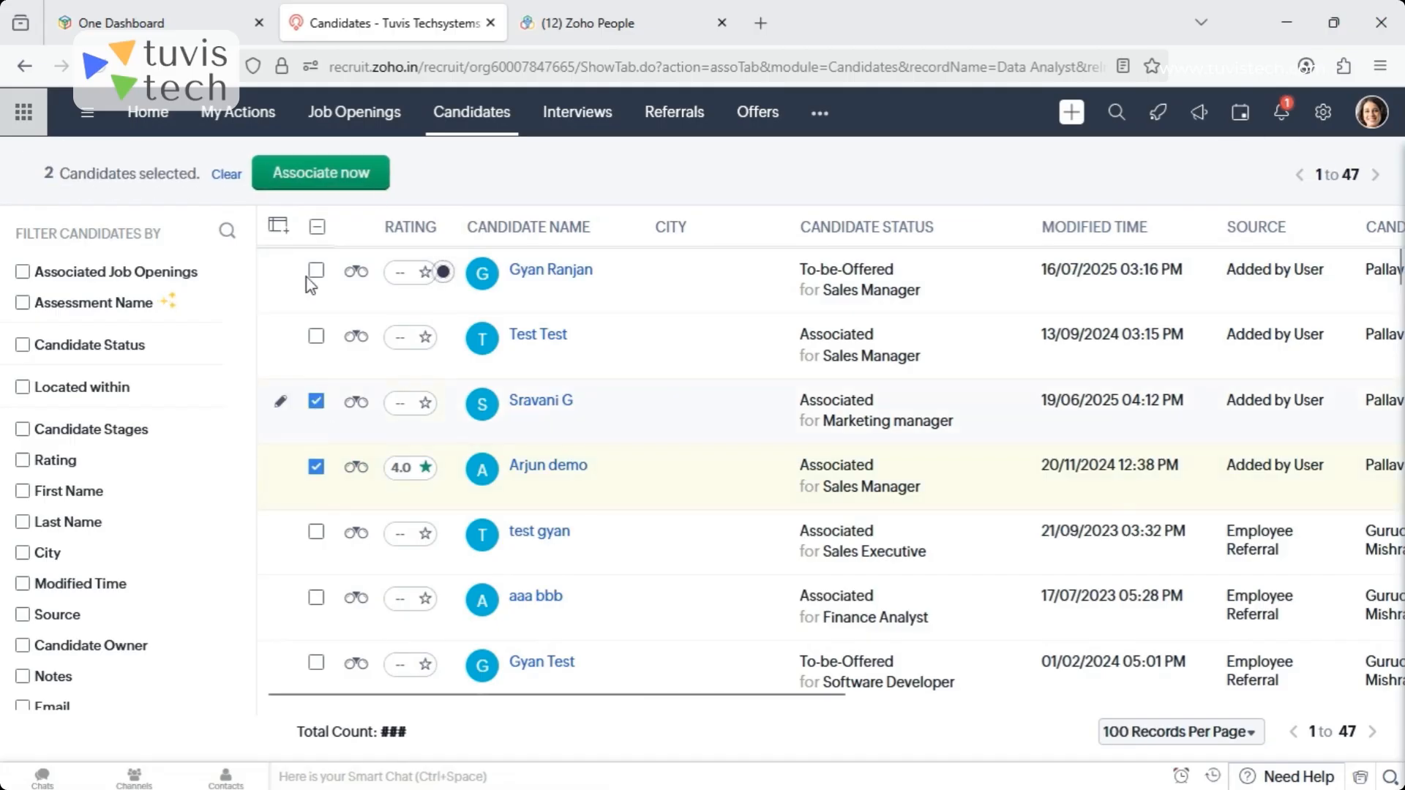
left_click(338, 191)
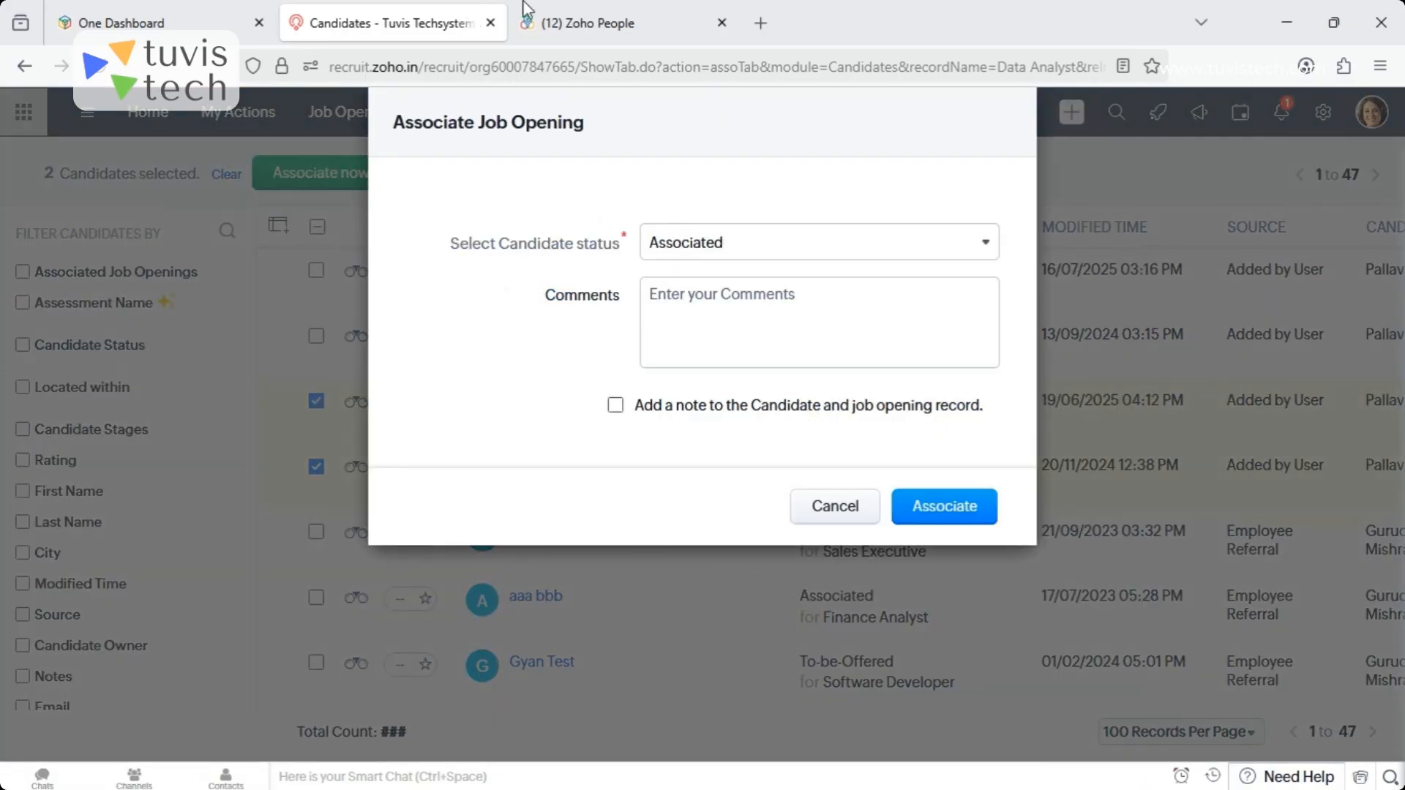
left_click(831, 510)
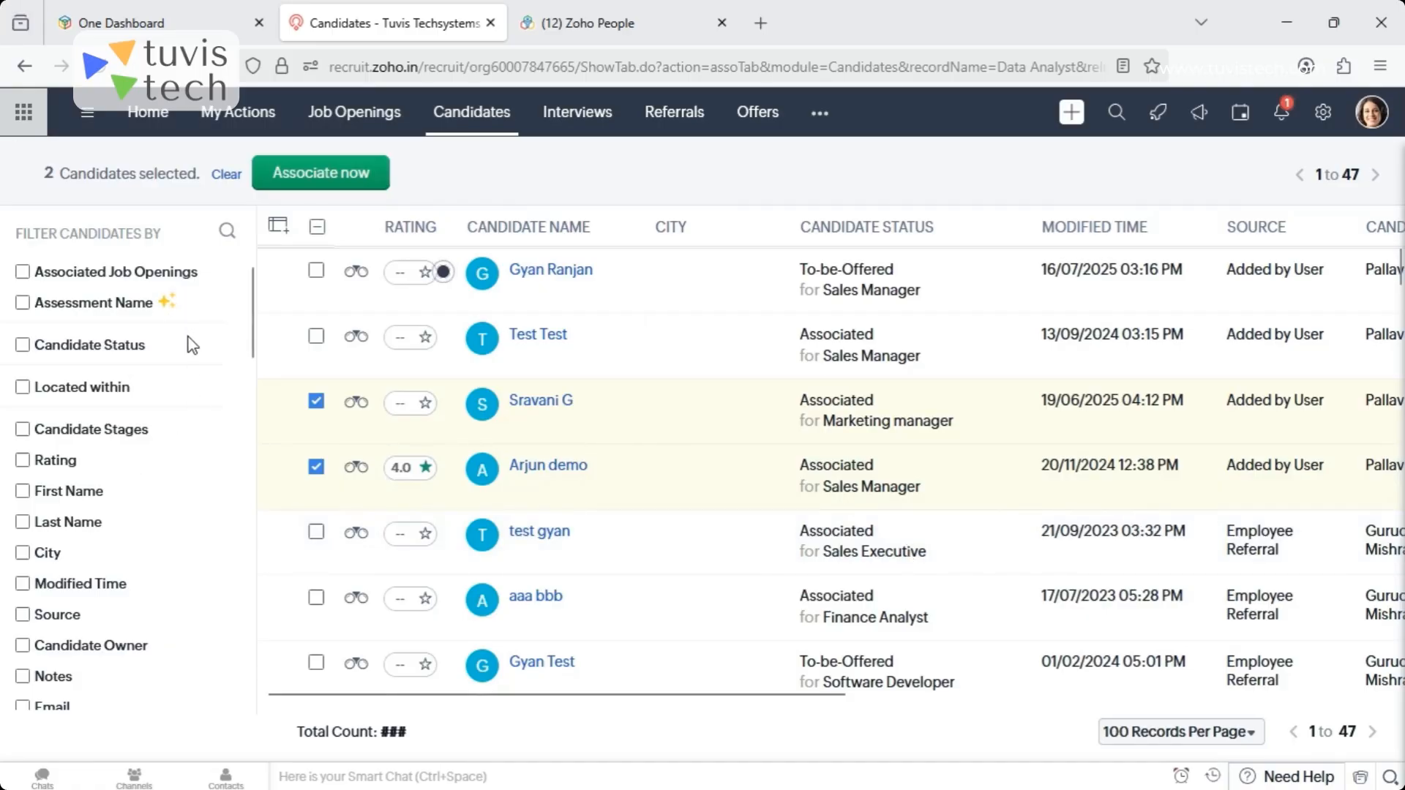
left_click(316, 401)
left_click(316, 466)
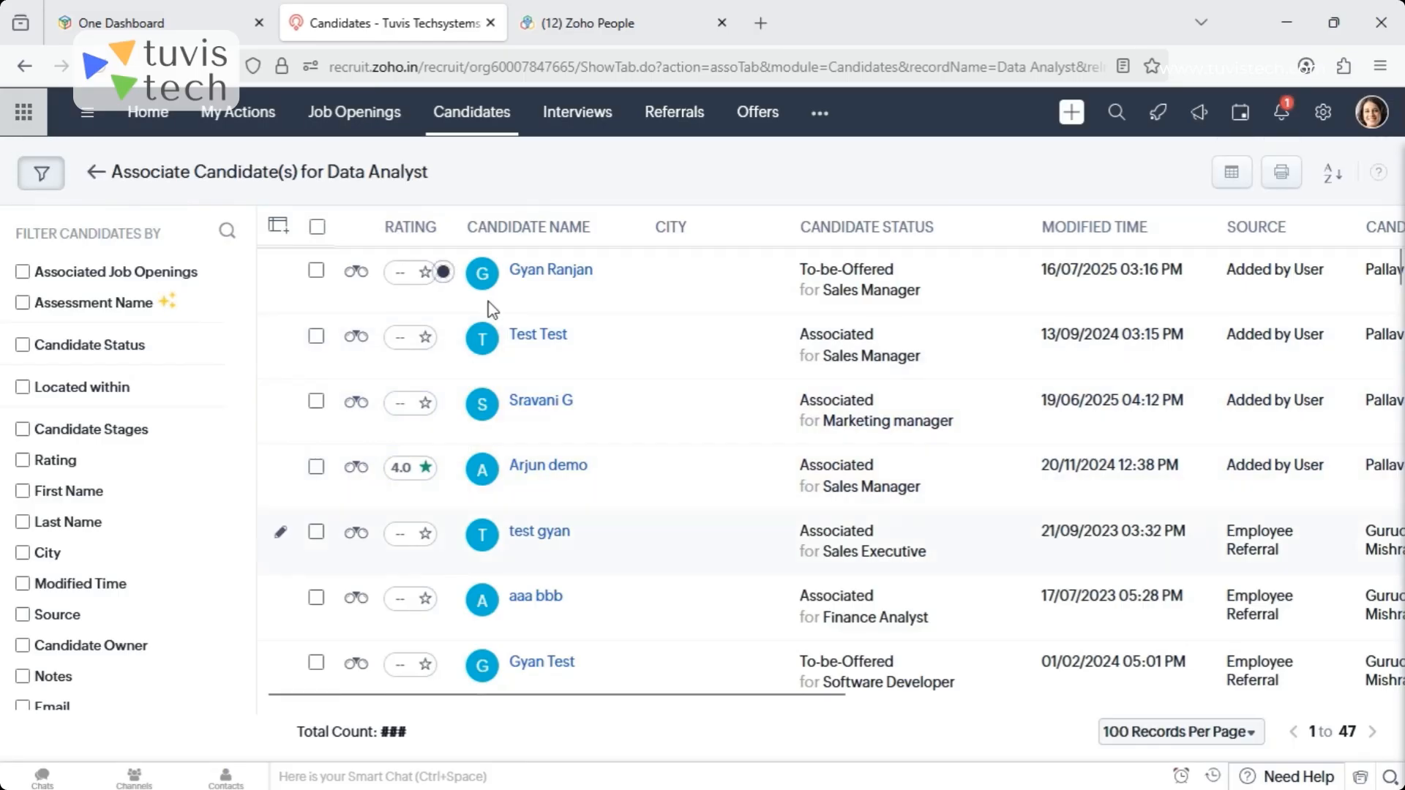
- Show all job openings and look through the columns of the full candidates list
left_click(354, 114)
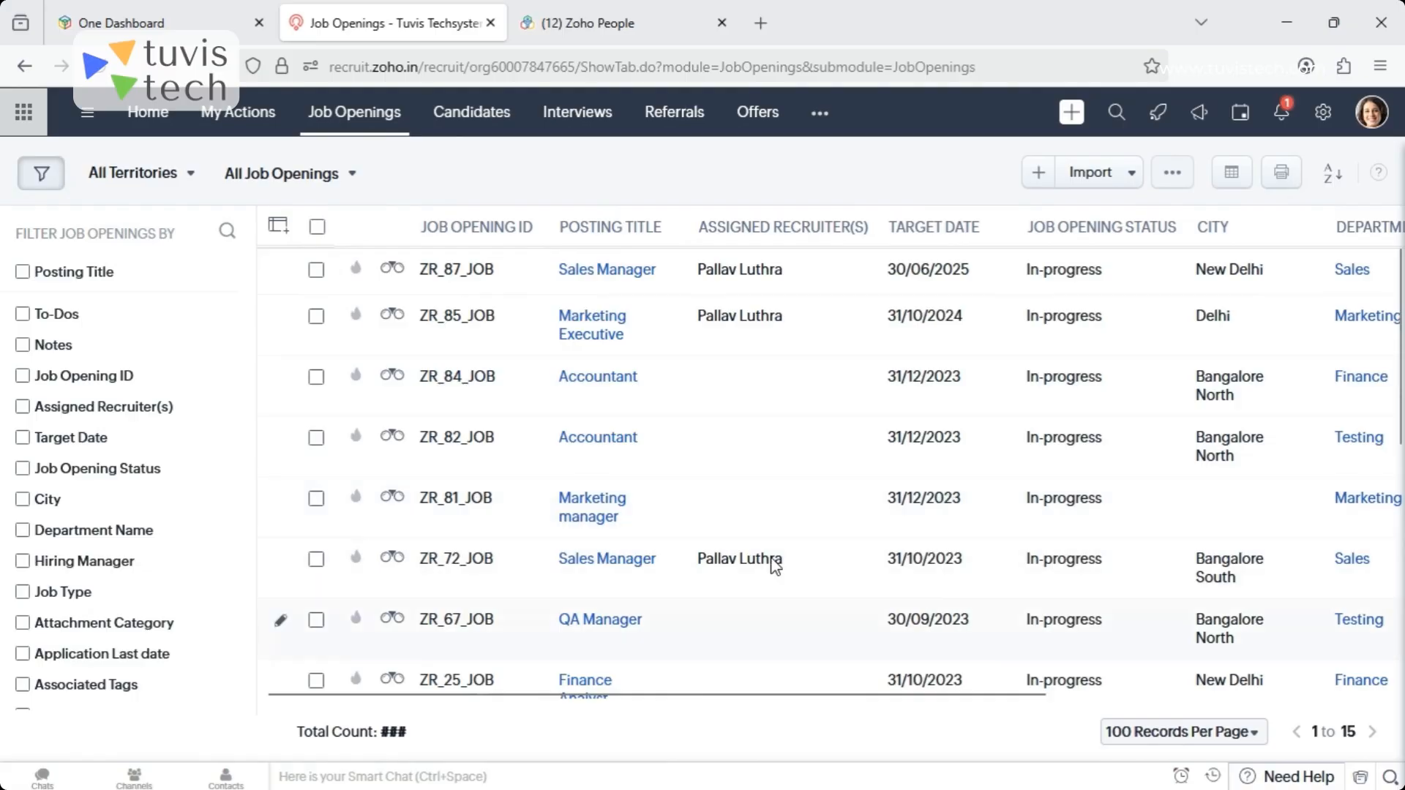
left_click(460, 126)
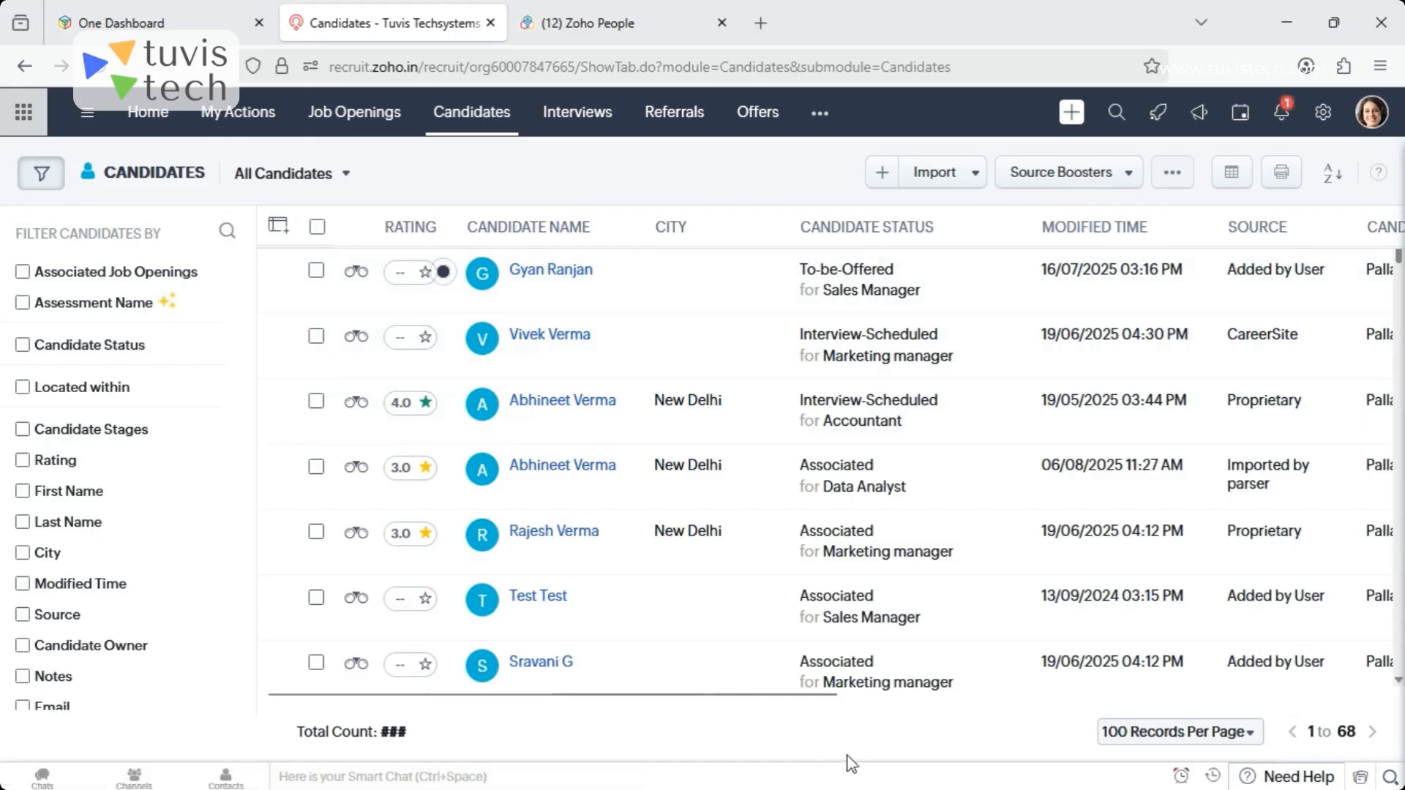
left_click_drag(577, 694, 699, 694)
left_click_drag(1218, 717, 416, 720)
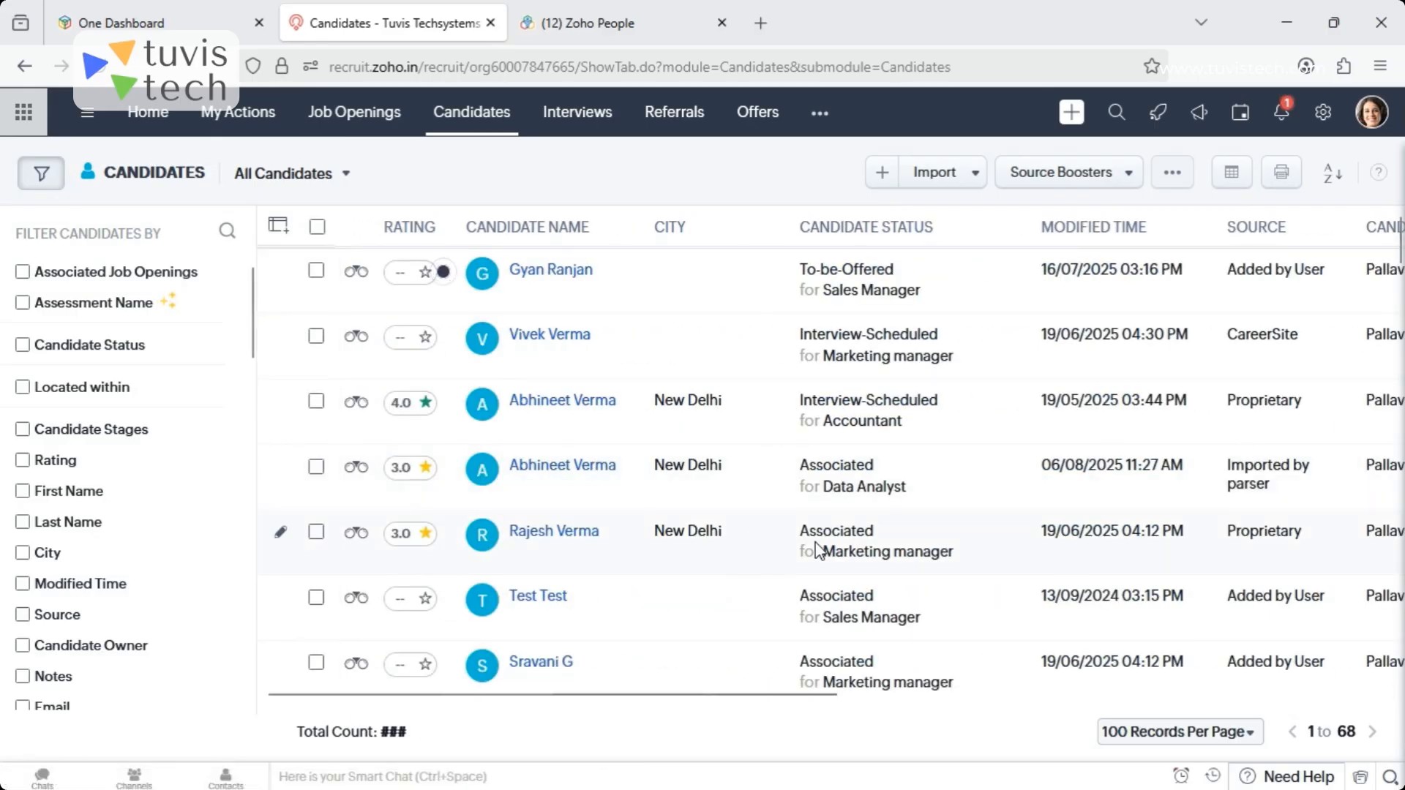
- Examine the basic and address fields of the Create Candidate form, and leave it without saving
left_click(883, 175)
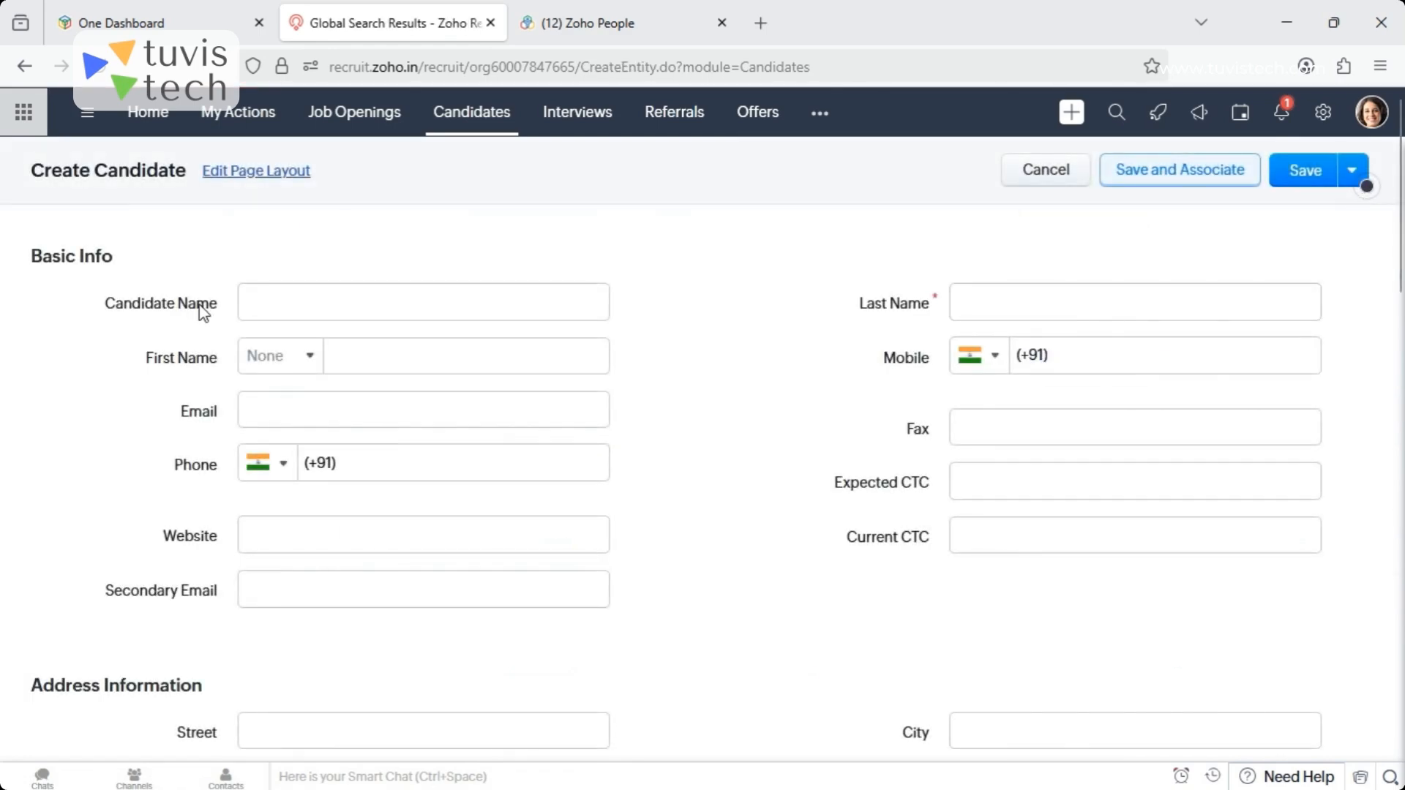
scroll(1402, 268, "down", 2)
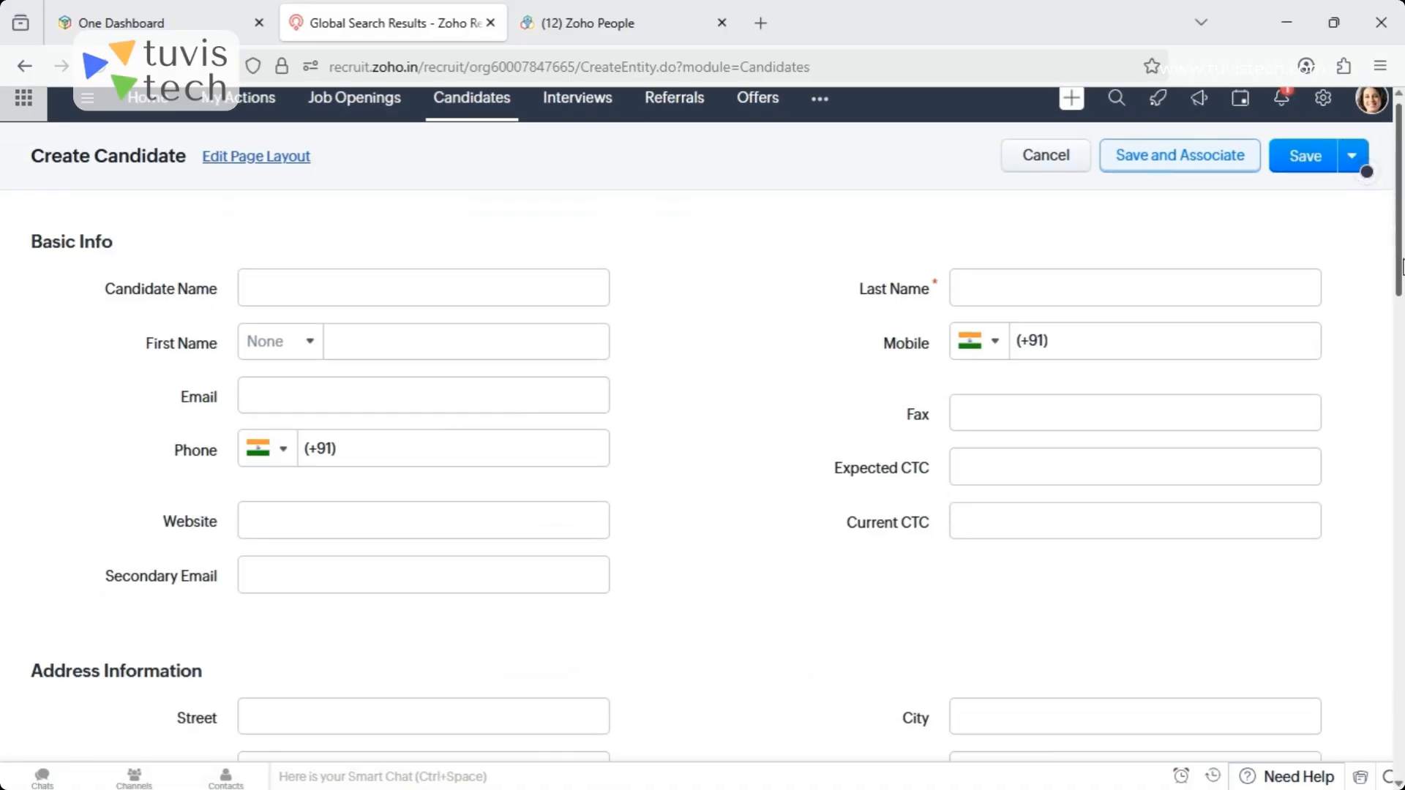
mouse_move(1401, 267)
left_mouse_down()
mouse_move(1402, 401)
mouse_move(1399, 240)
mouse_move(1402, 748)
mouse_move(1399, 245)
left_mouse_up()
left_click(1015, 181)
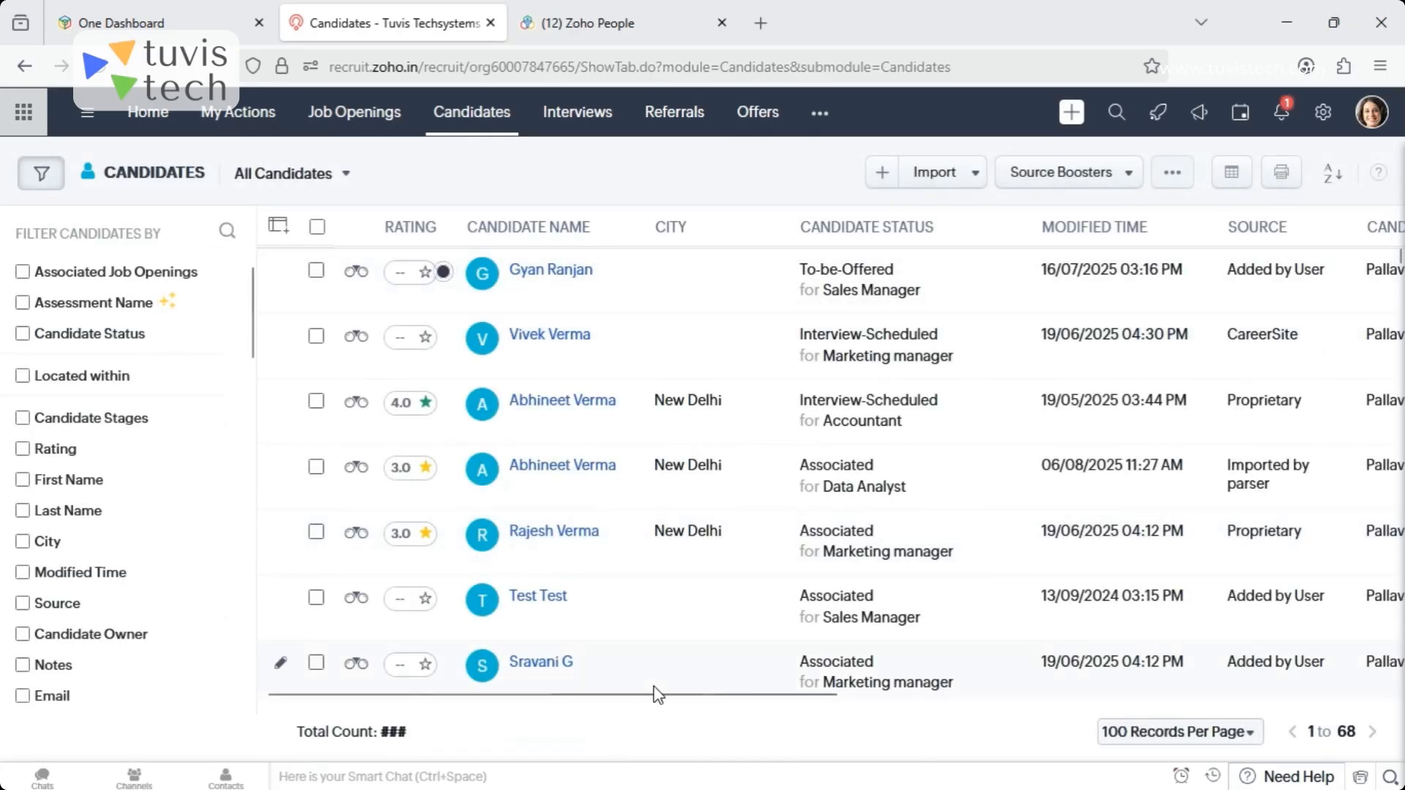
- Review the file requirements and ownership options for importing candidates from a spreadsheet, and cancel the import
left_click(972, 173)
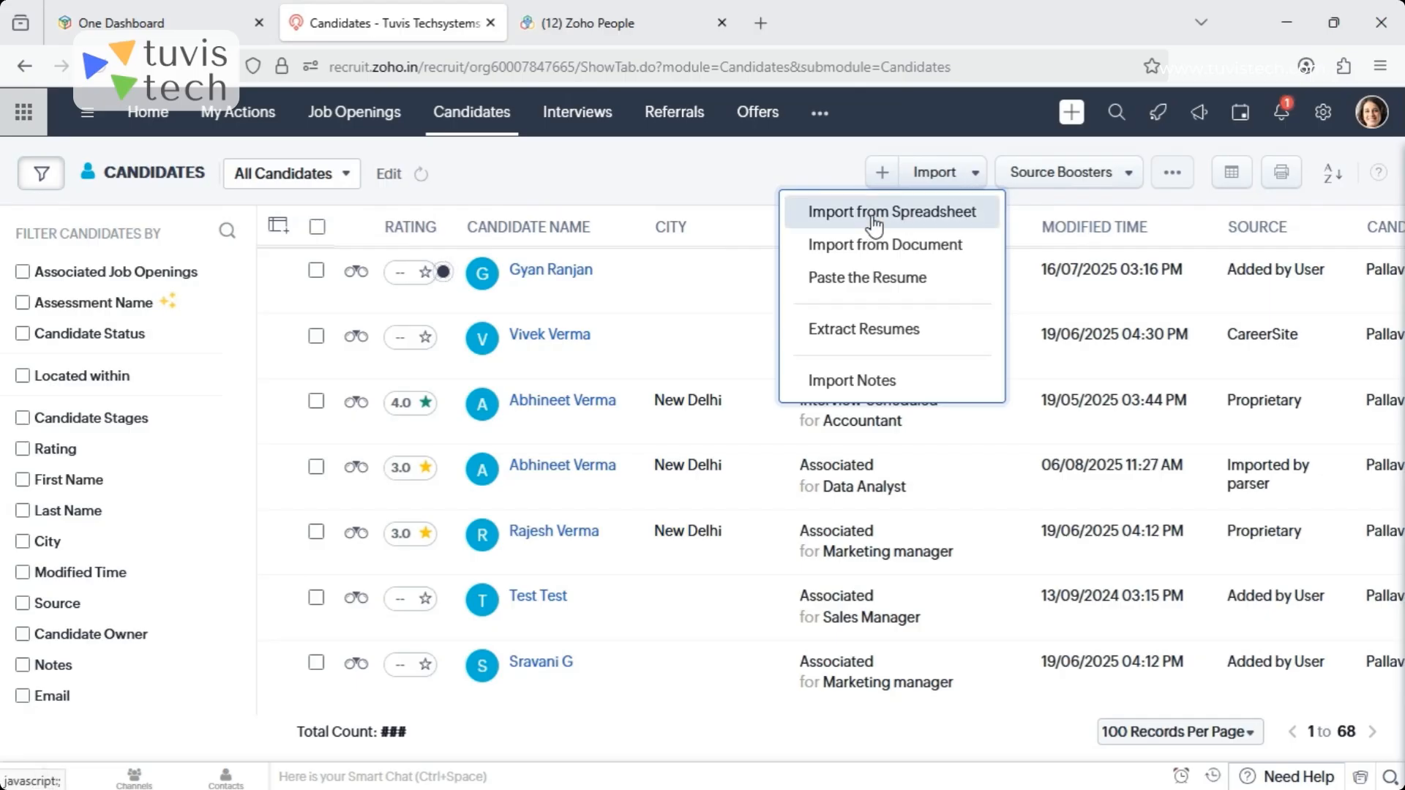
left_click(875, 220)
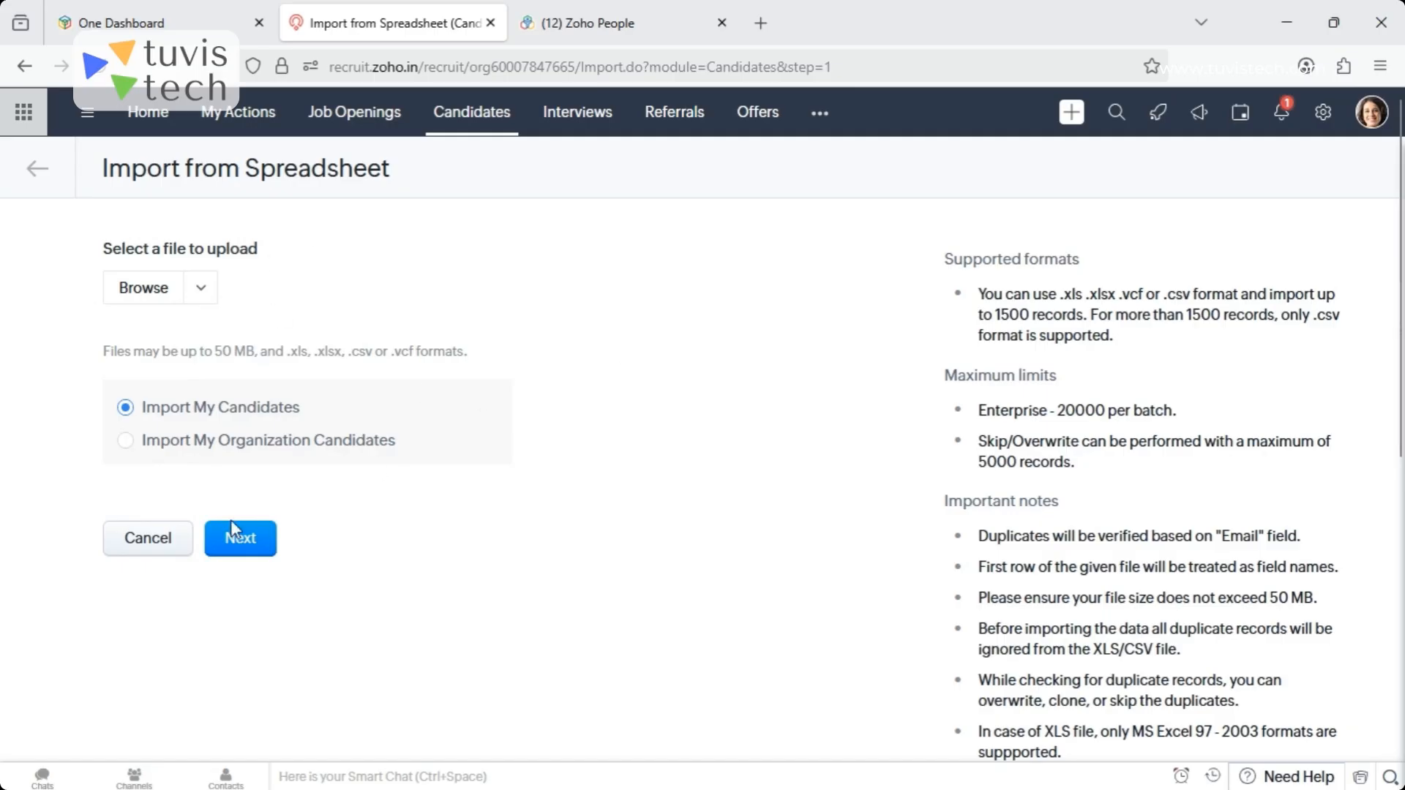
left_click(148, 539)
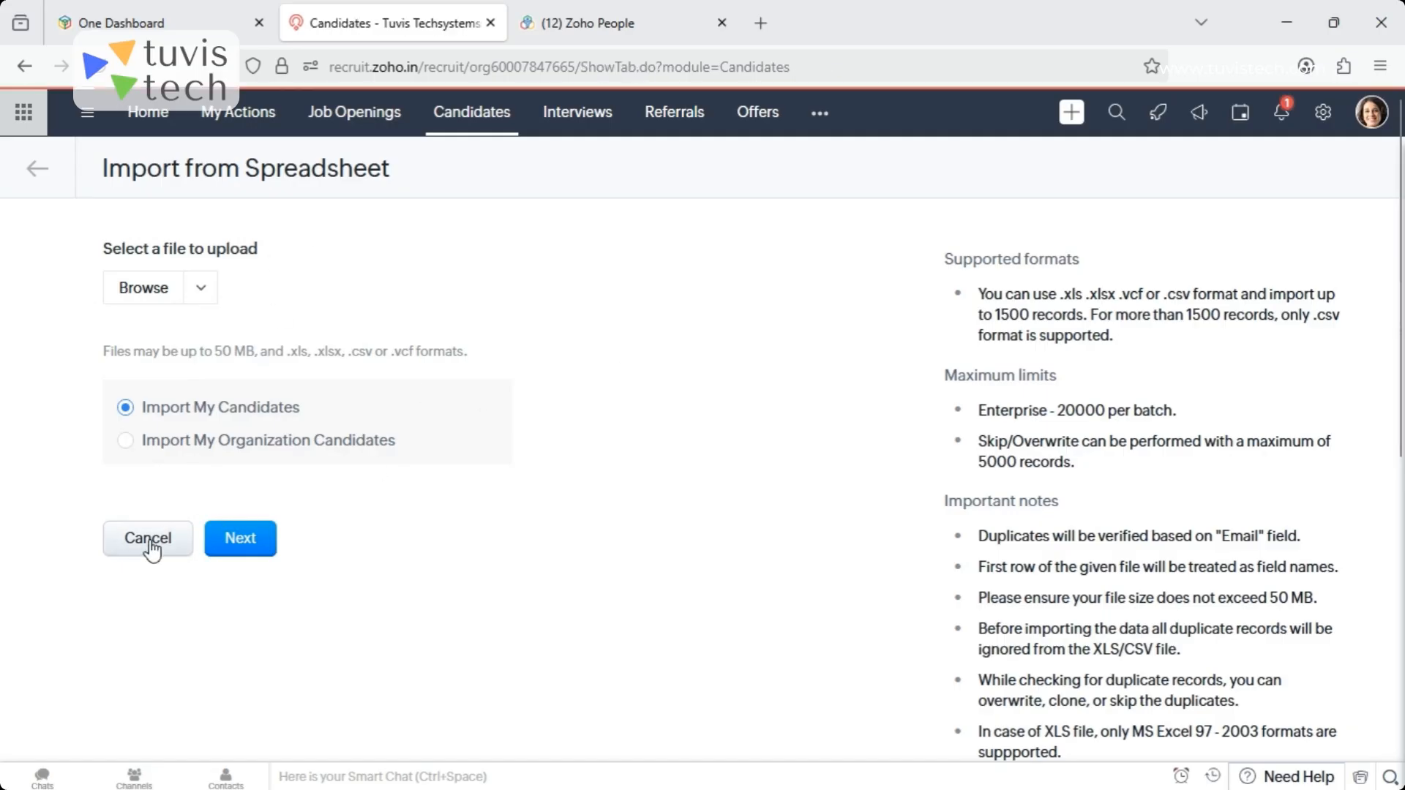
- Review the options for importing candidate resumes from a document, and return to the candidate list's import choices
left_click(972, 179)
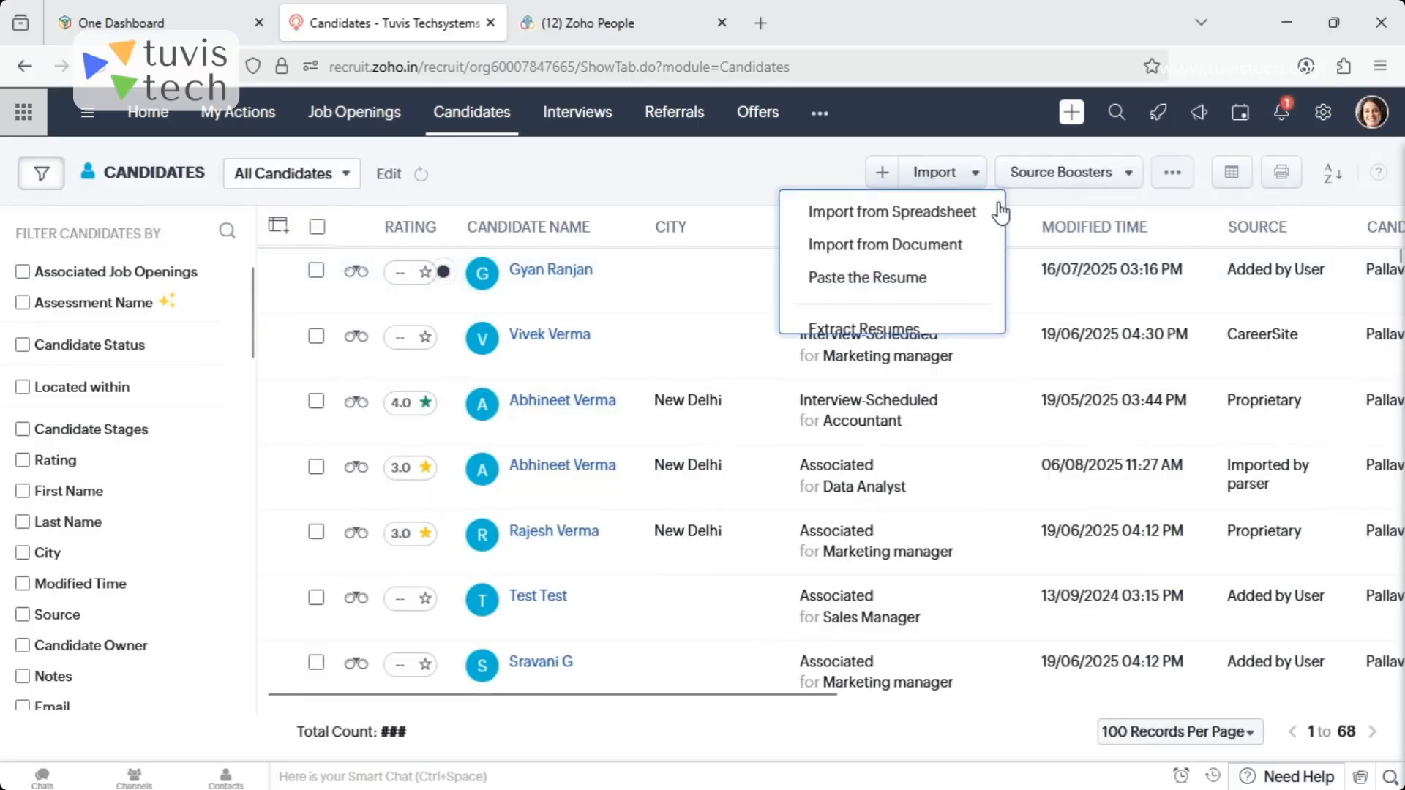
left_click(852, 253)
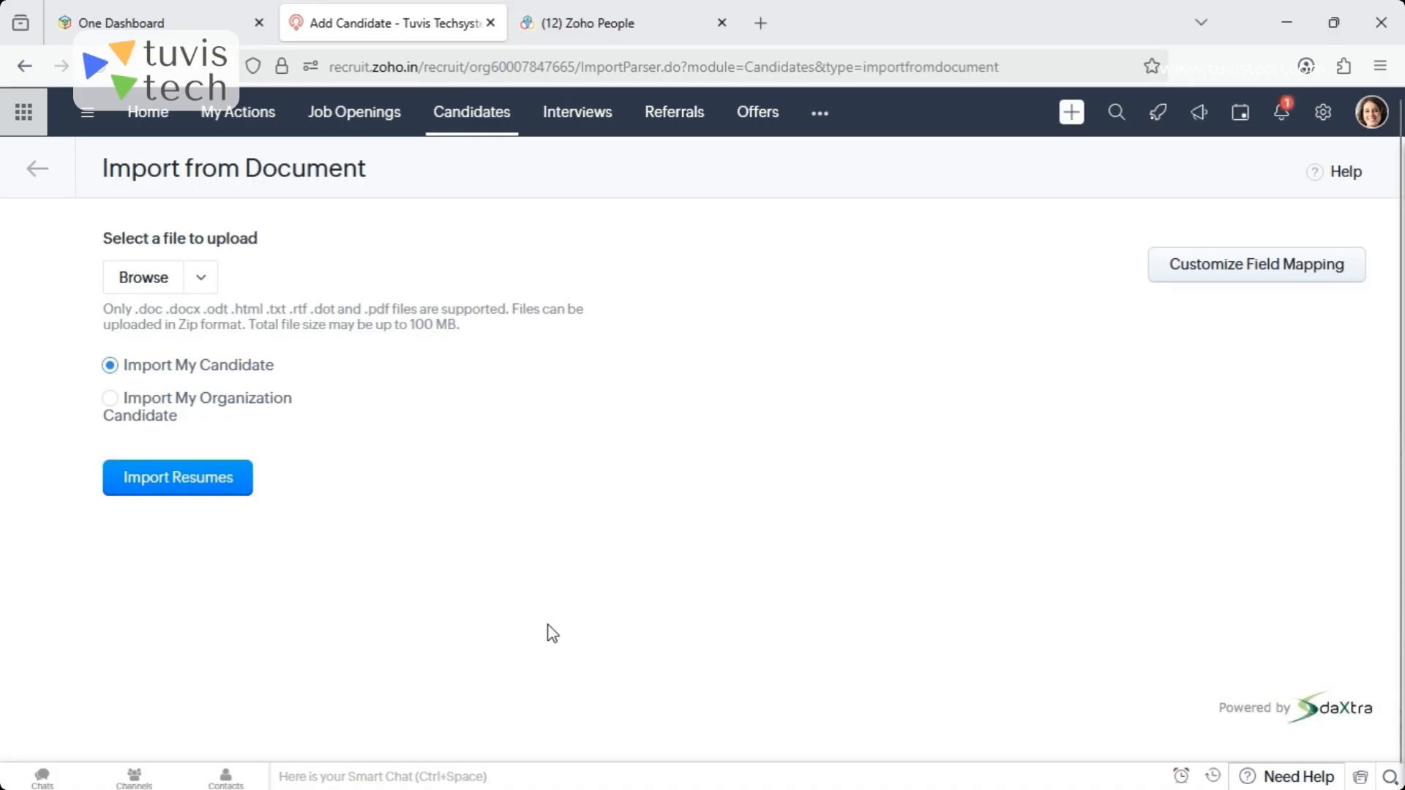
left_click(480, 123)
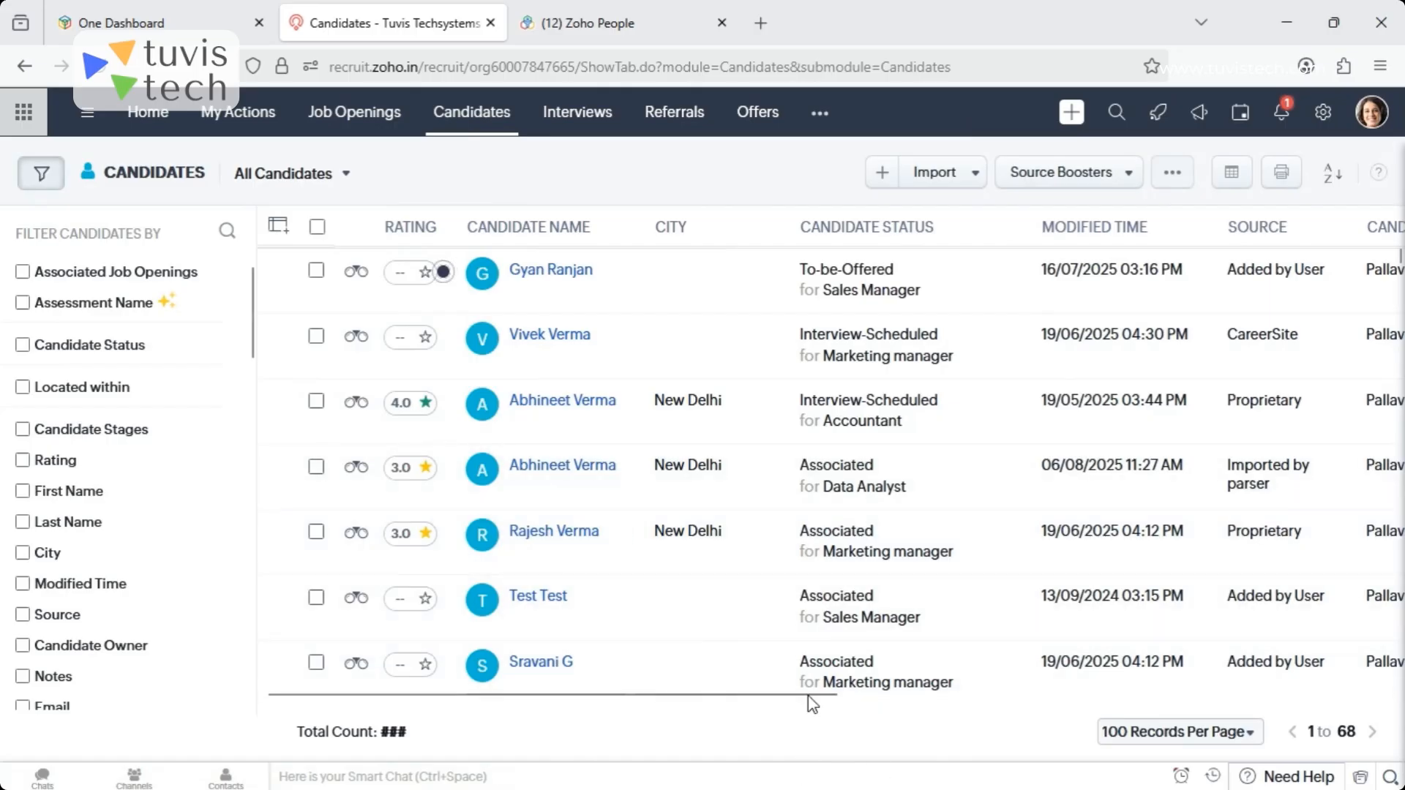
left_click(962, 180)
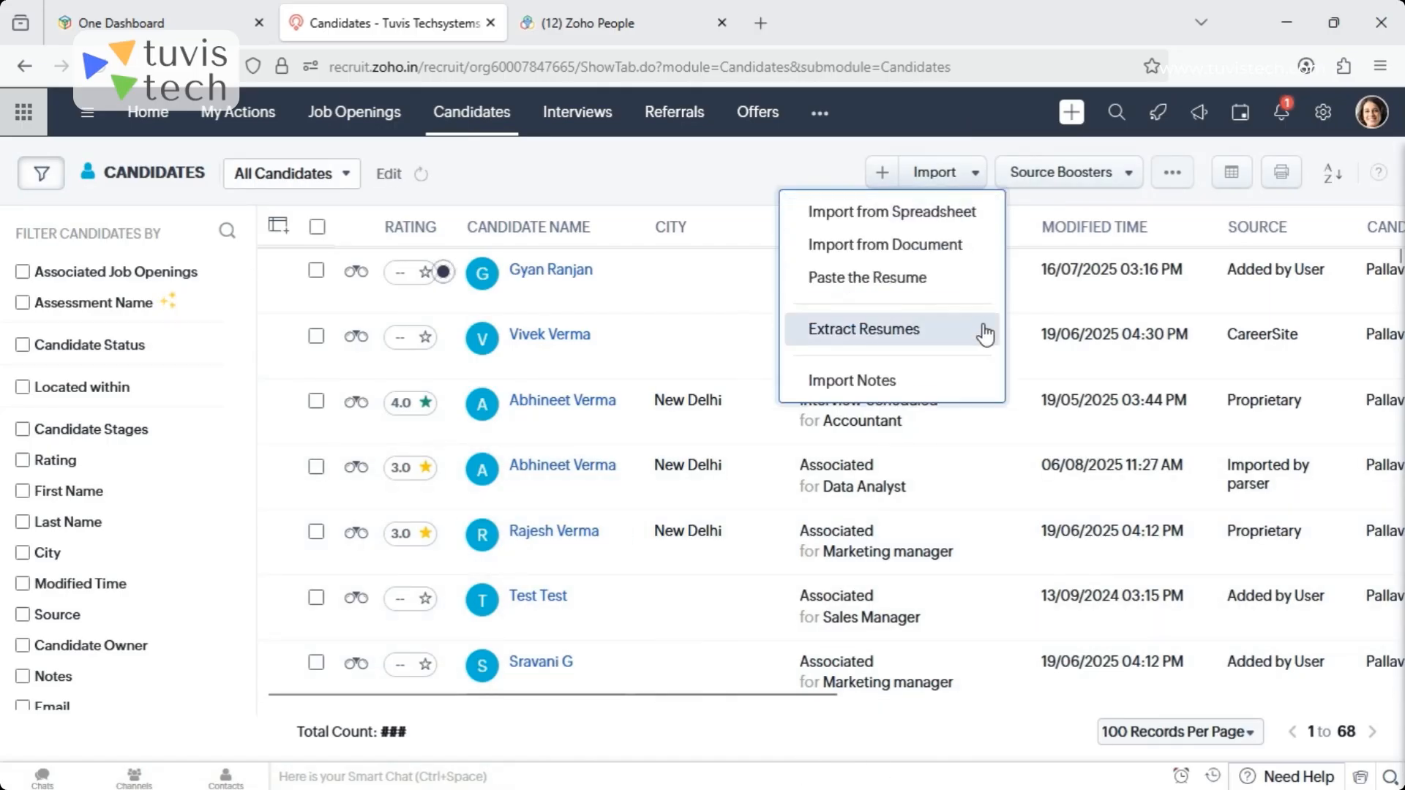
- Review the Paste the Resume page with its duplicate-record options, and return to the candidate list's import choices
left_click(850, 292)
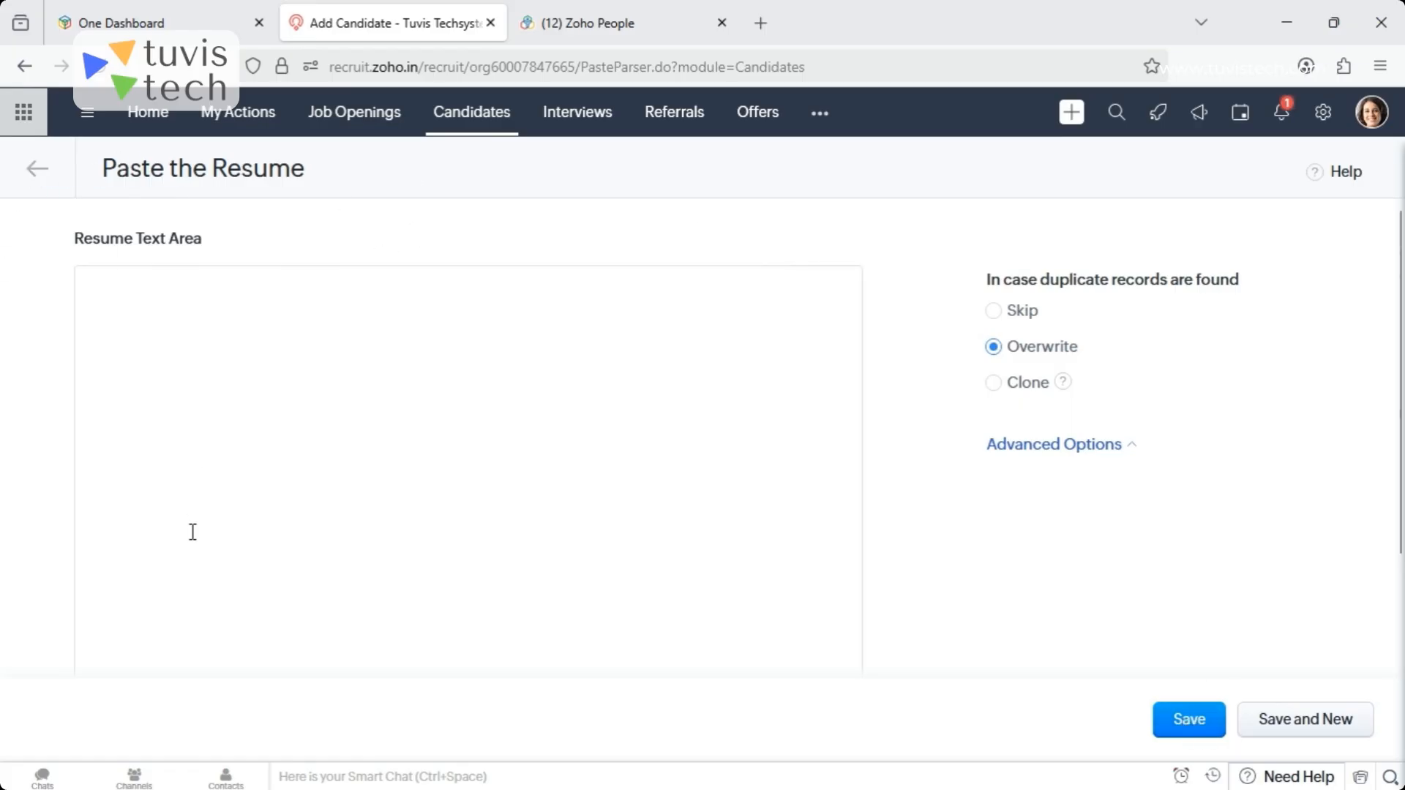
left_click(472, 112)
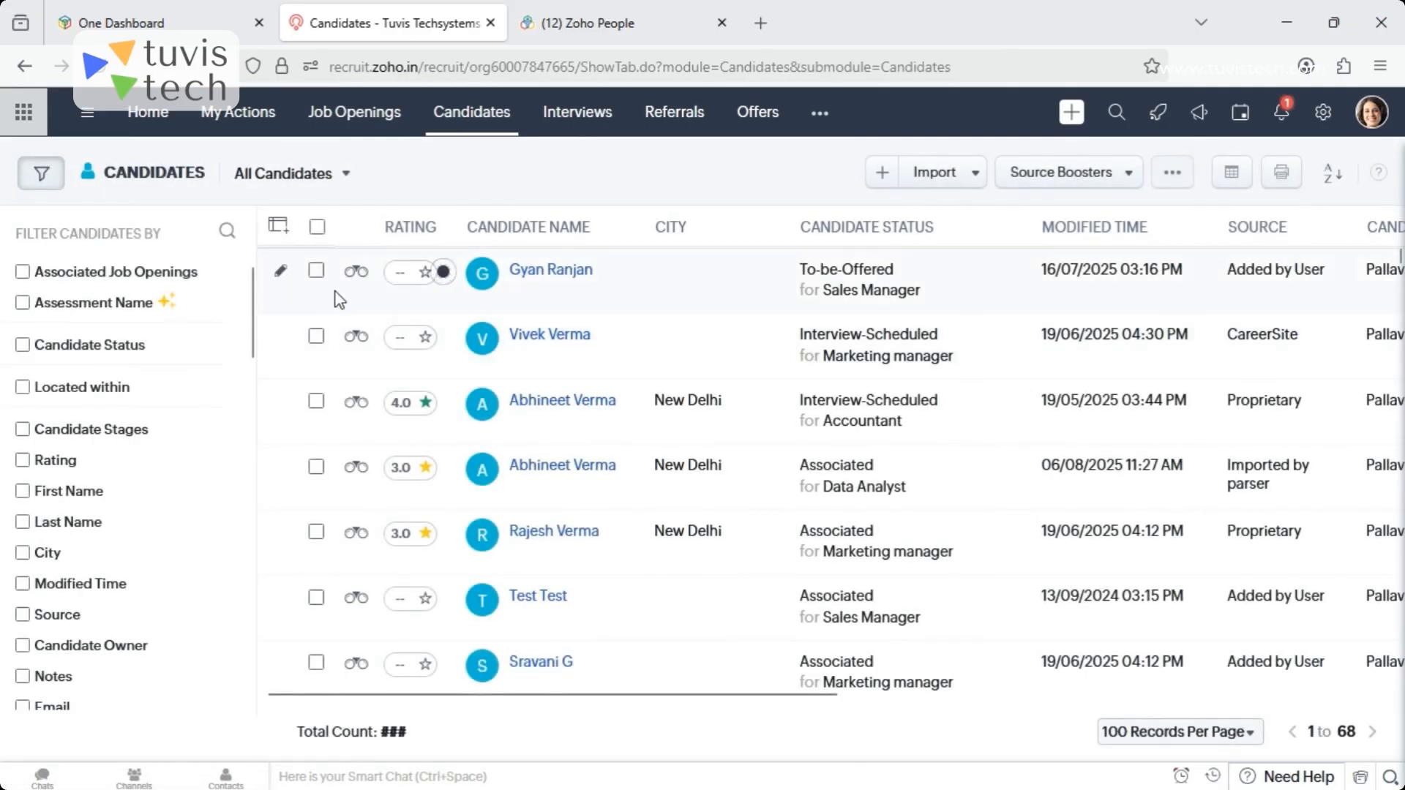
left_click(949, 184)
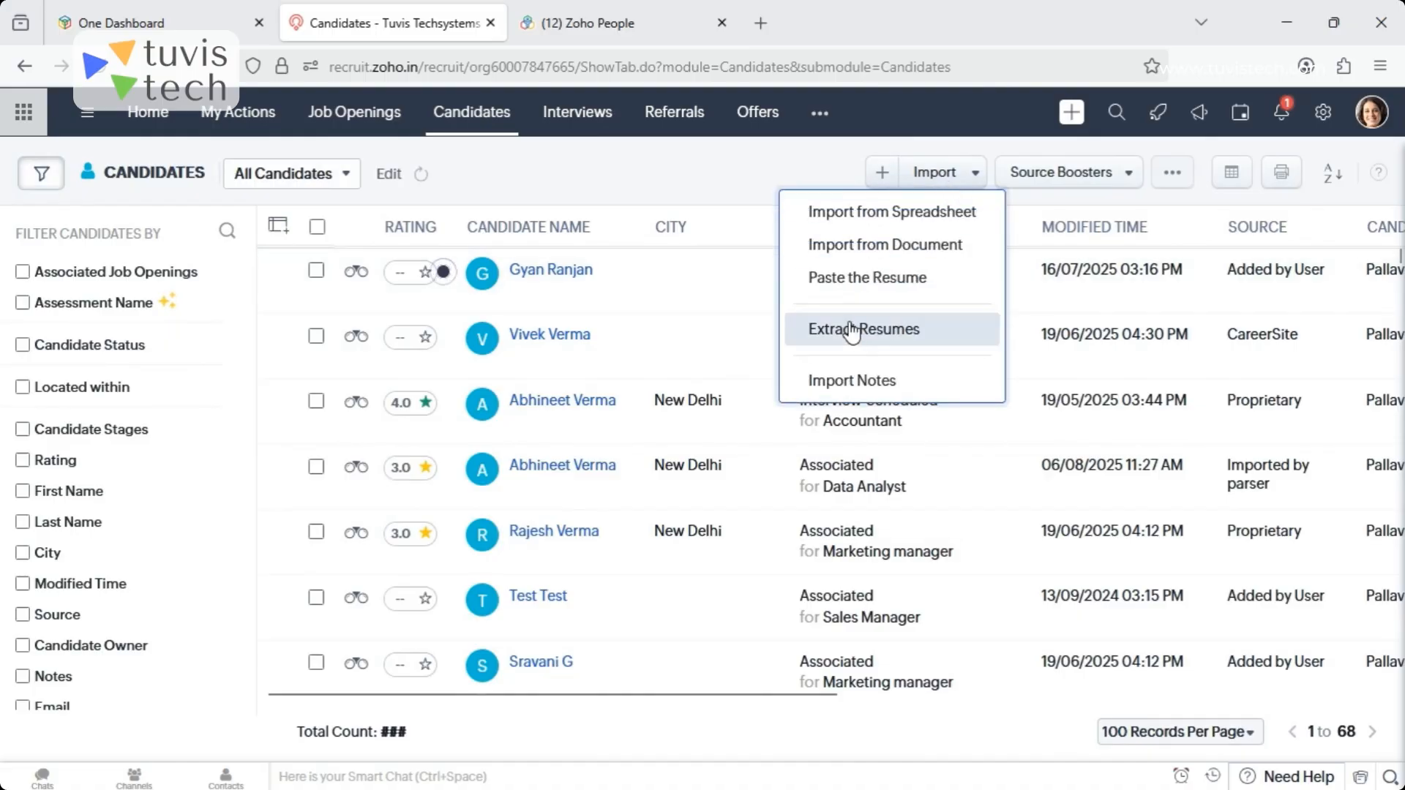
- Review the Extract Resumes methods and open the Resume Inbox setup for email extraction, dismissing the domain notice and reminders
left_click(849, 327)
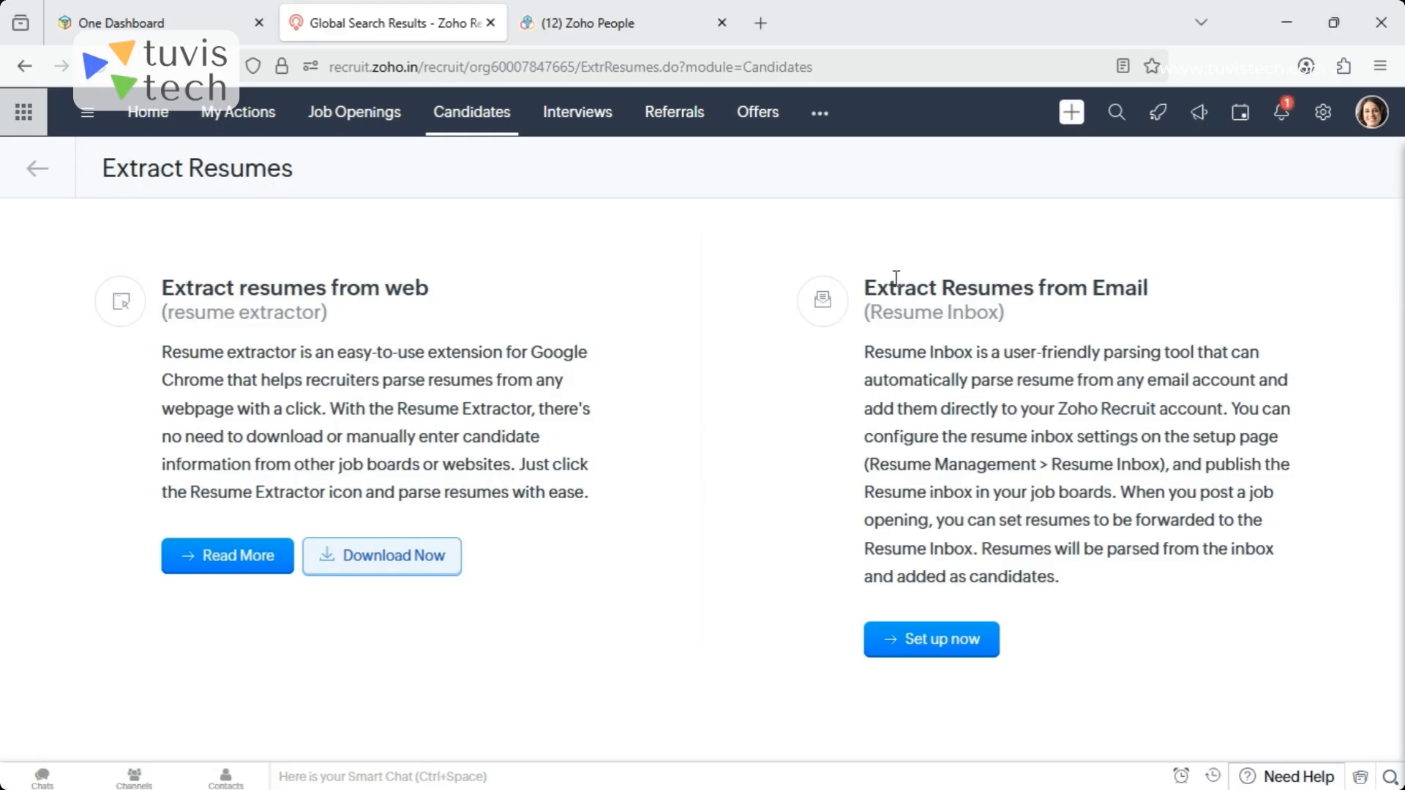
left_click(911, 657)
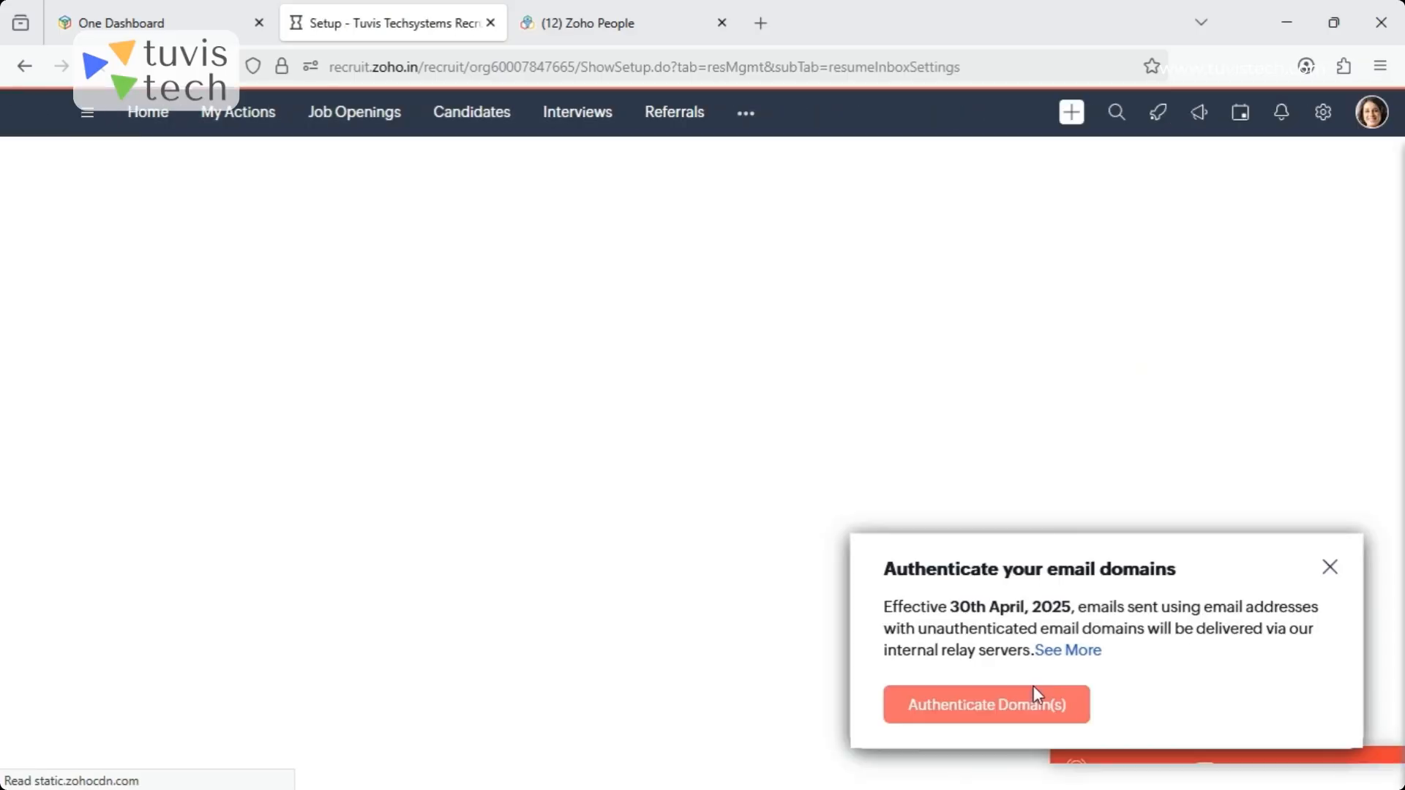
left_click(1330, 568)
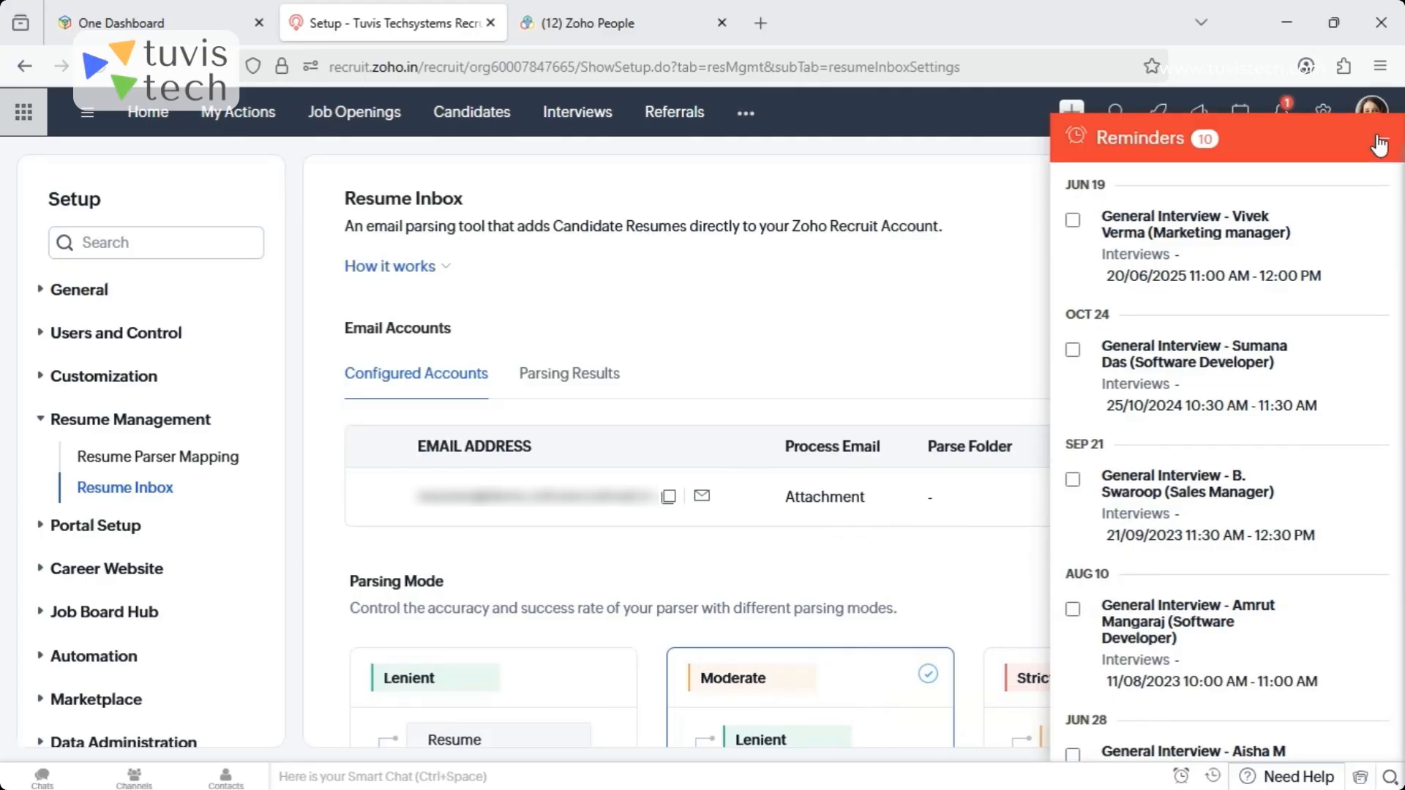
left_click(1378, 142)
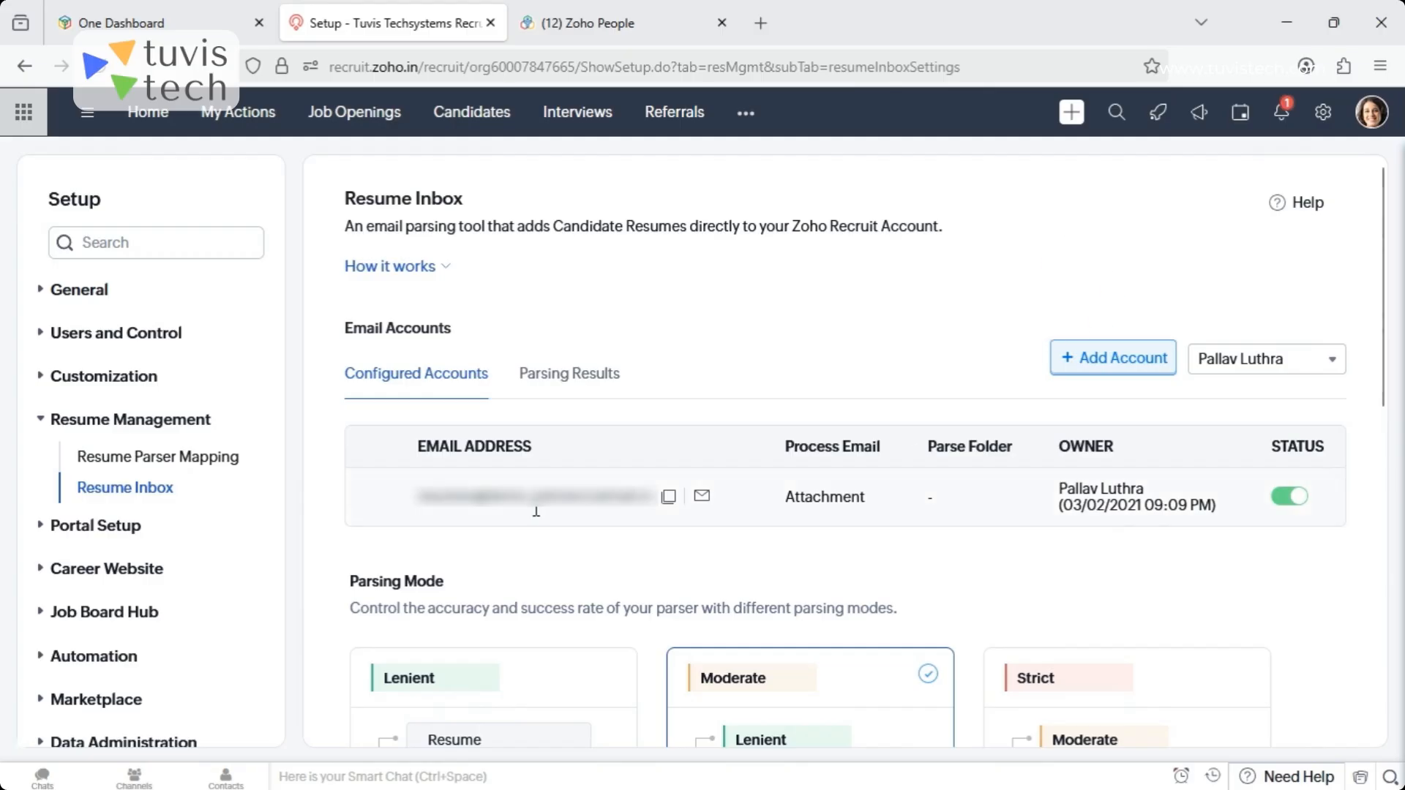
- Examine the Resume Inbox's configured email account and its Lenient, Moderate and Strict parsing modes
left_click_drag(410, 505, 654, 507)
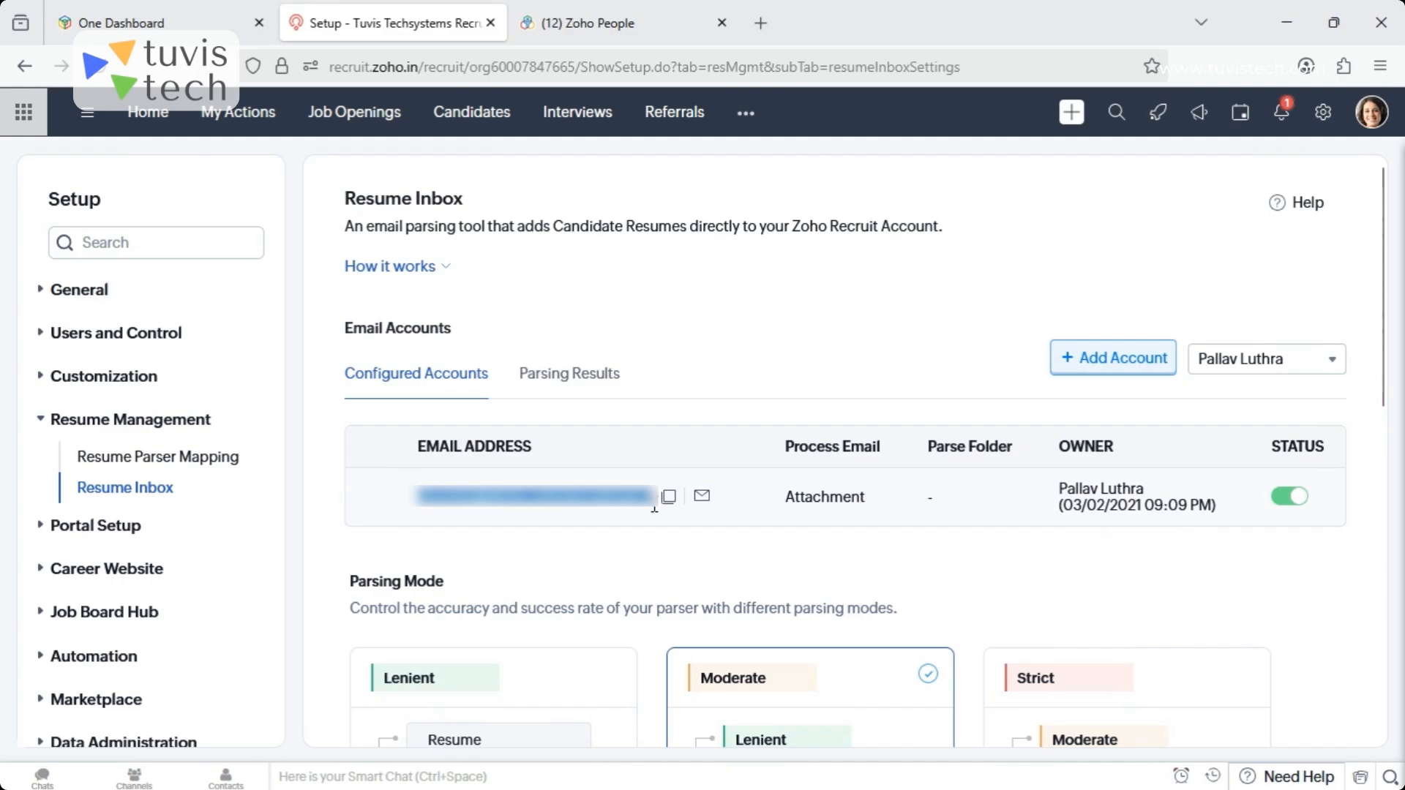
left_click(660, 560)
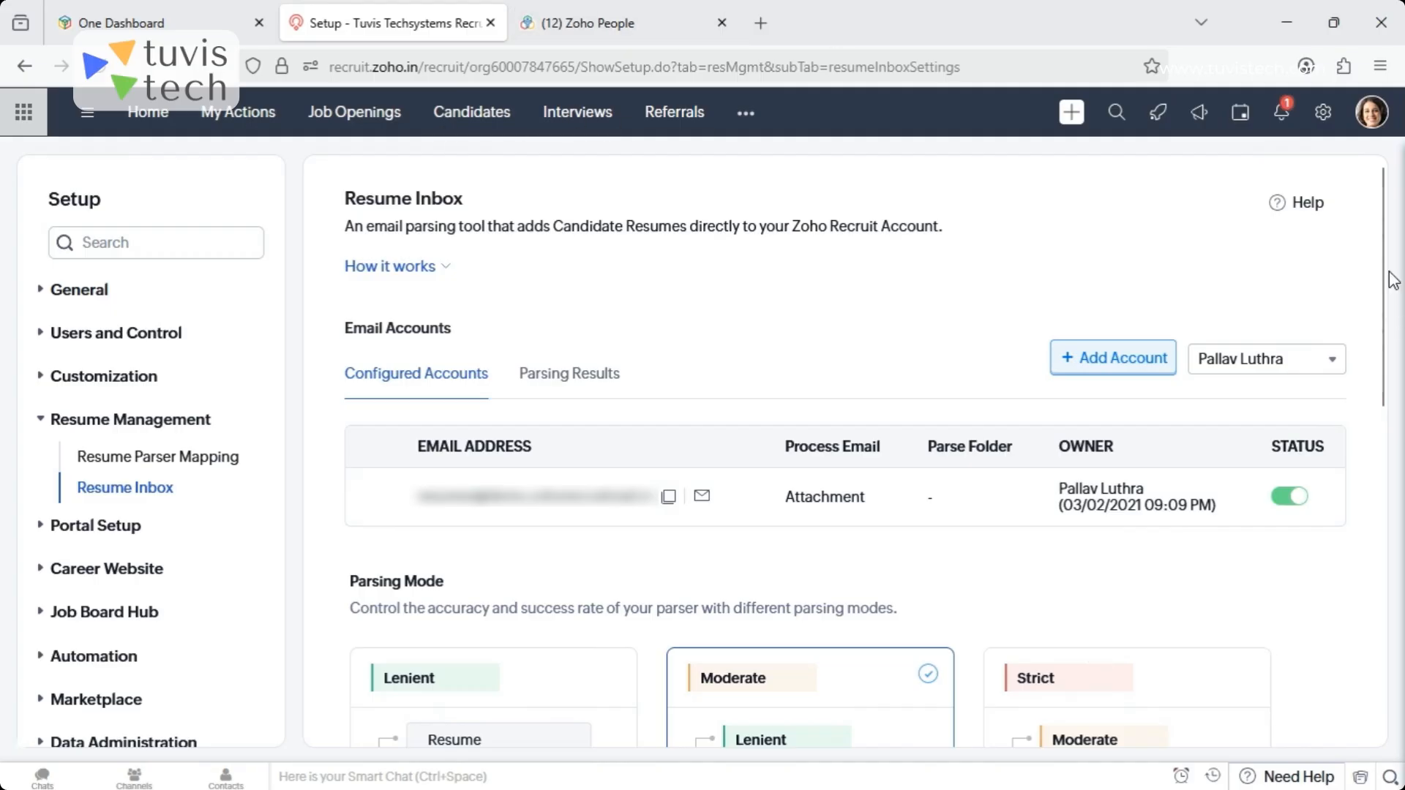
left_click_drag(1388, 268, 1400, 381)
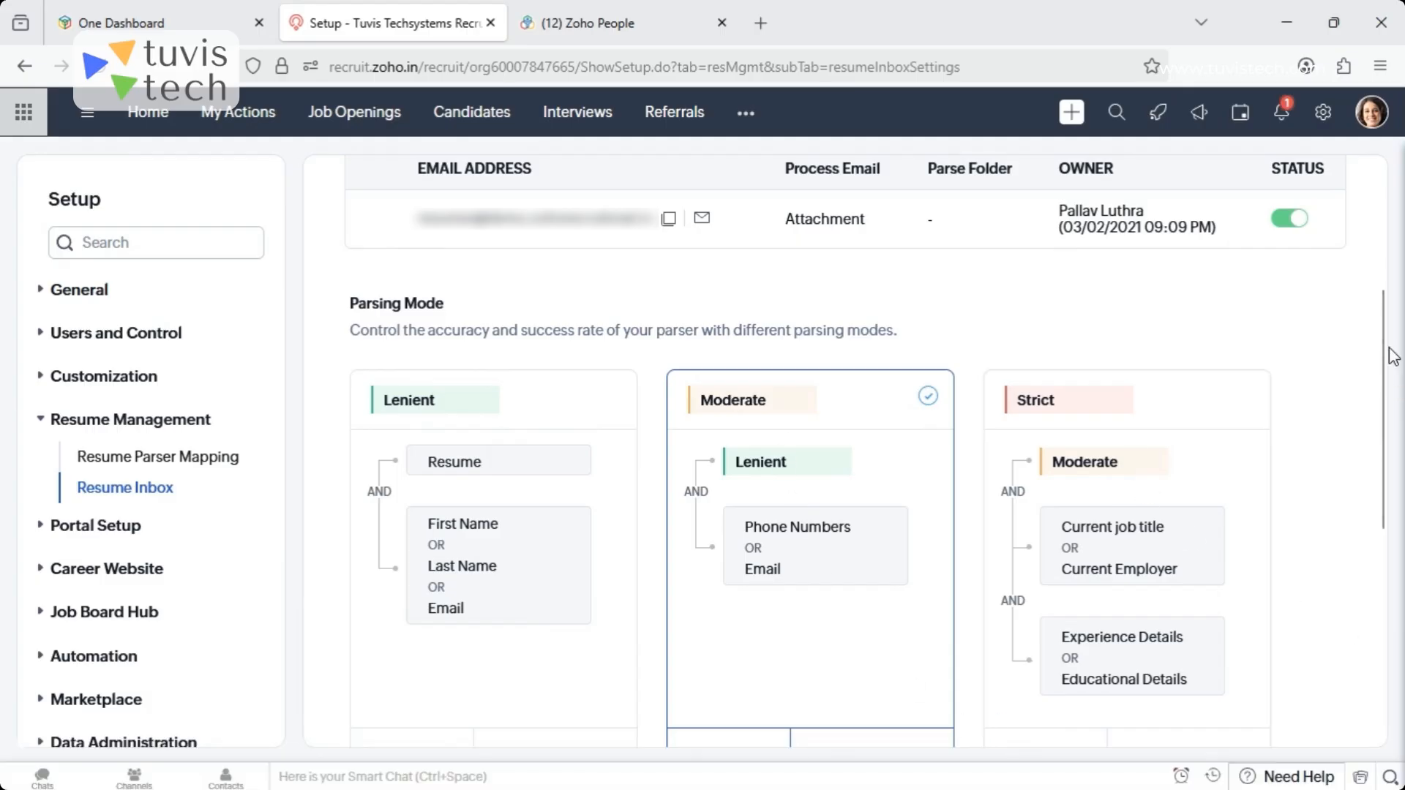
scroll(1397, 359, "down", 3)
scroll(1400, 380, "up", 1)
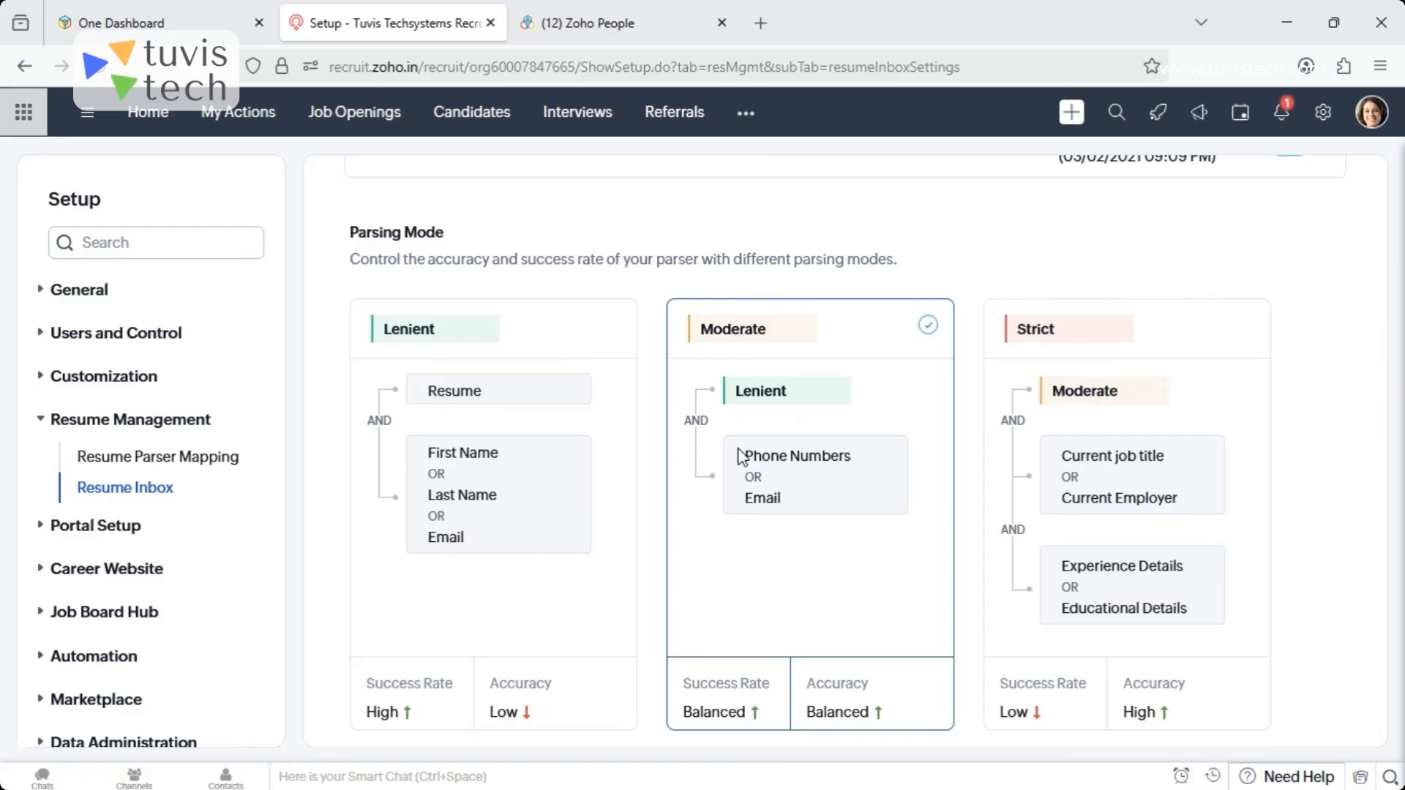
left_click_drag(1389, 443, 1396, 274)
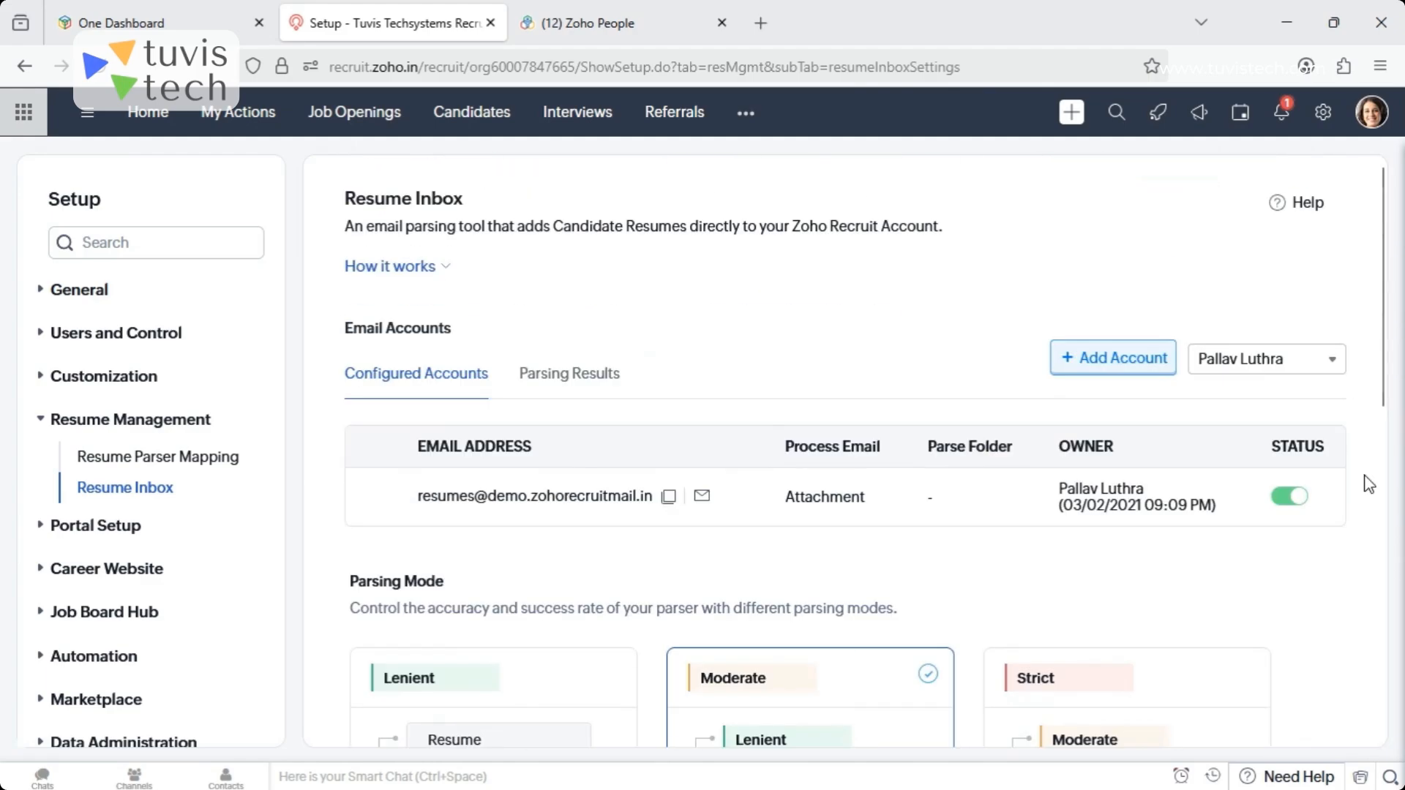
- Return to Extract Resumes from the candidates list, view the web Resume Extractor's Chrome Web Store page, and close it
left_click(472, 118)
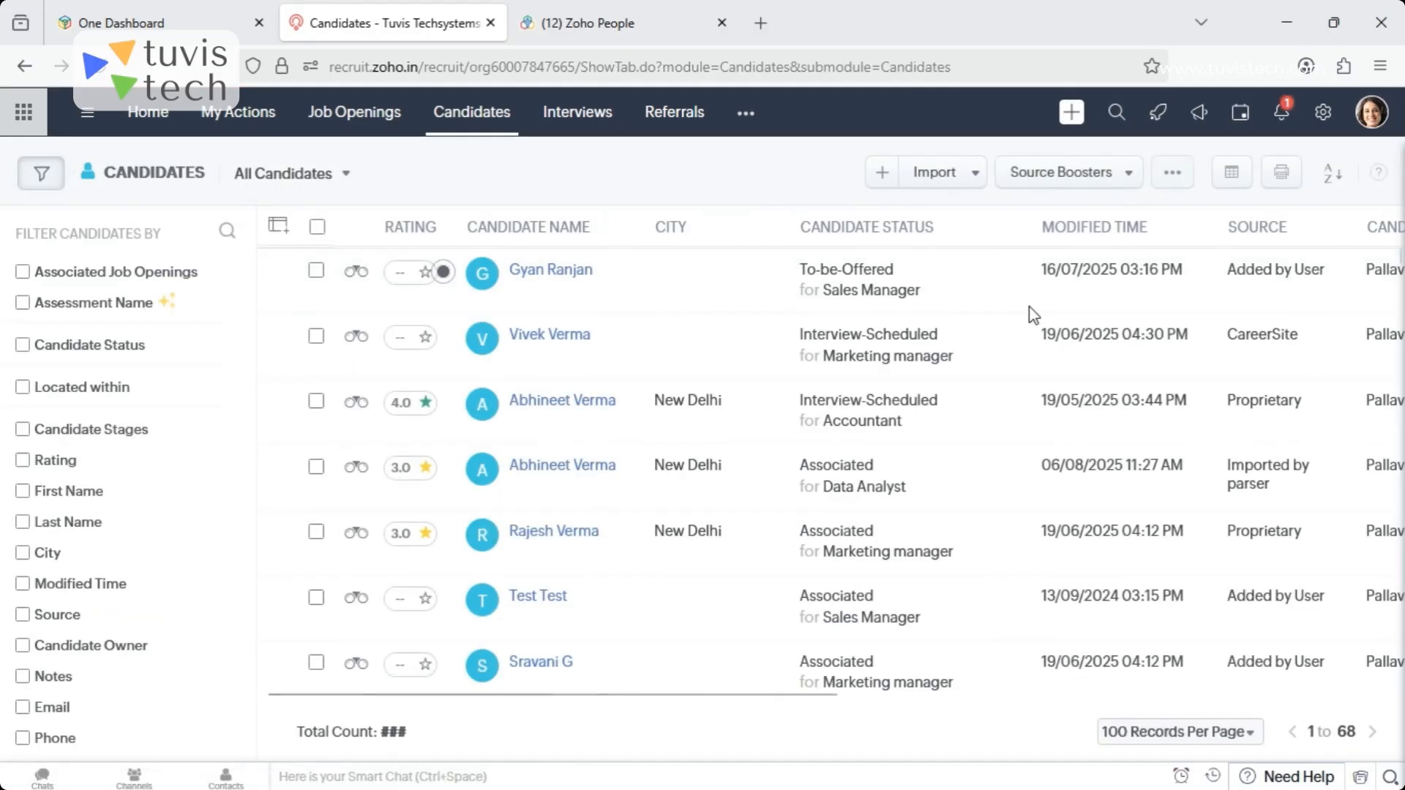
left_click(977, 181)
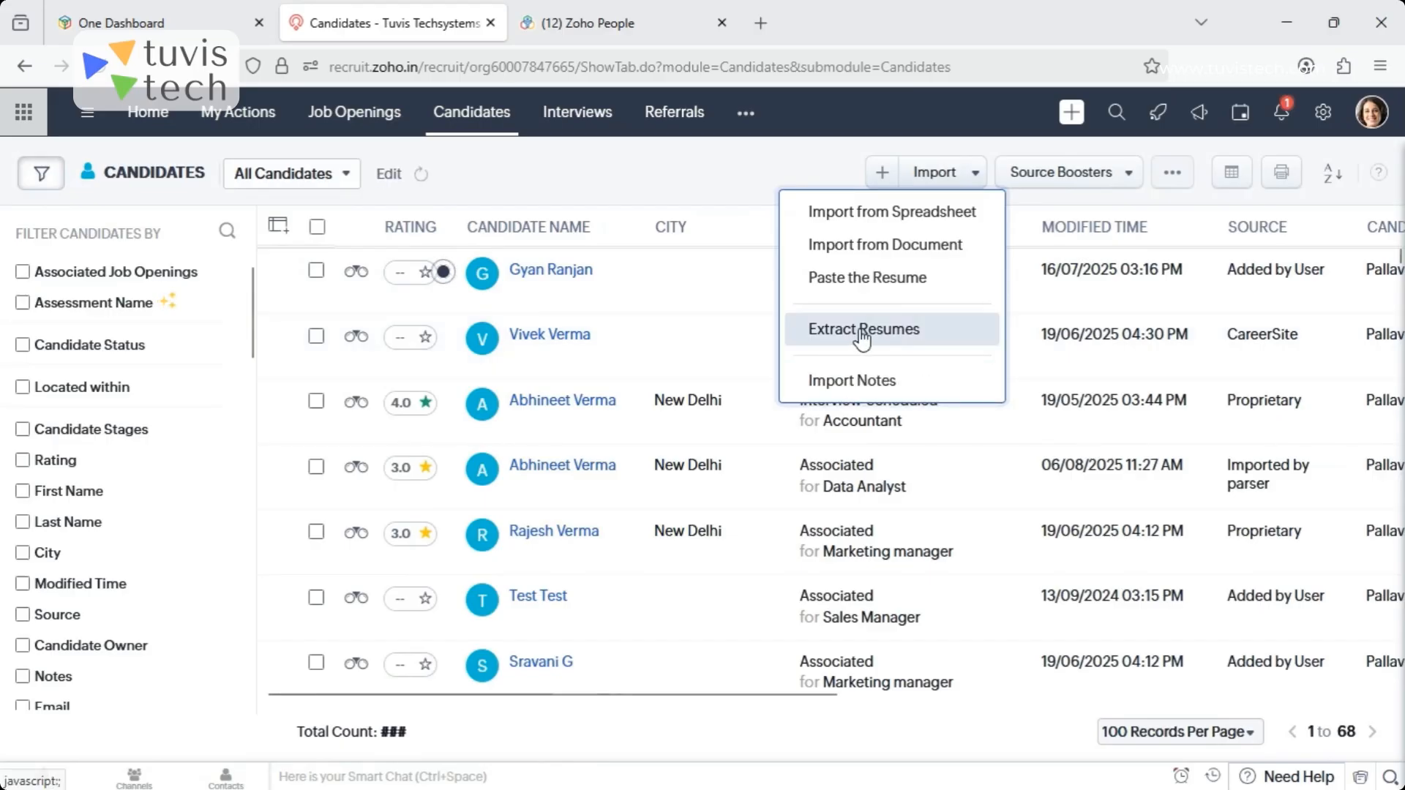
left_click(951, 333)
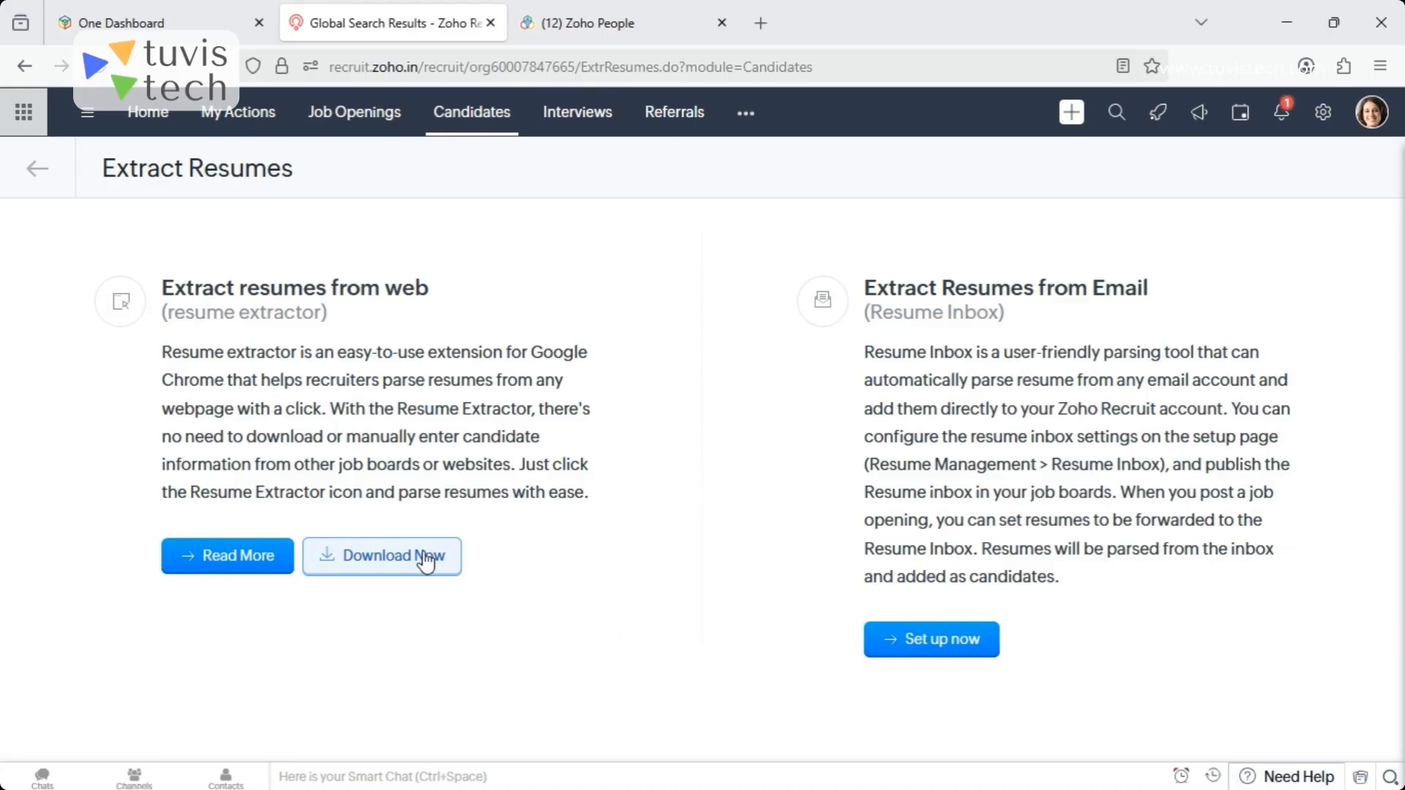
left_click(397, 564)
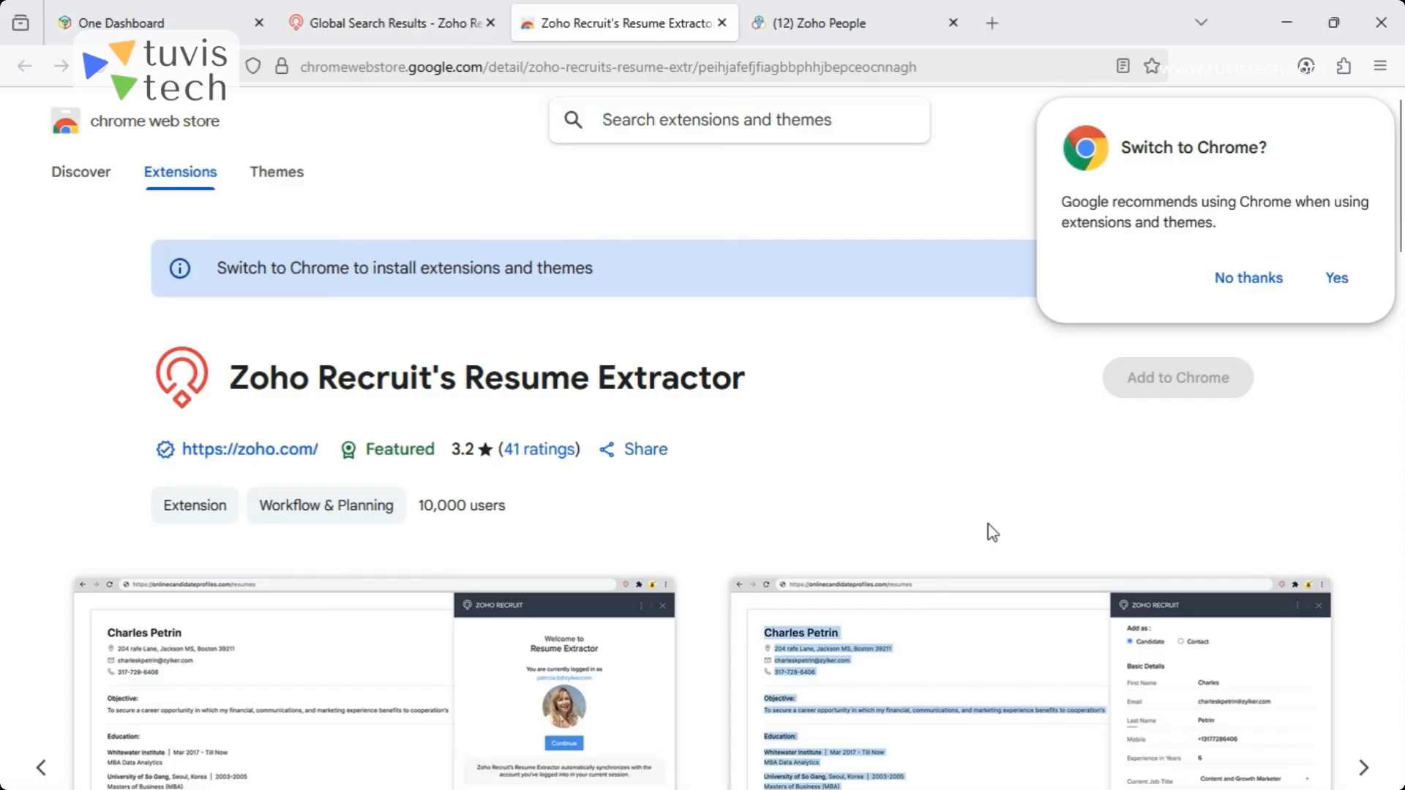
left_click(1243, 286)
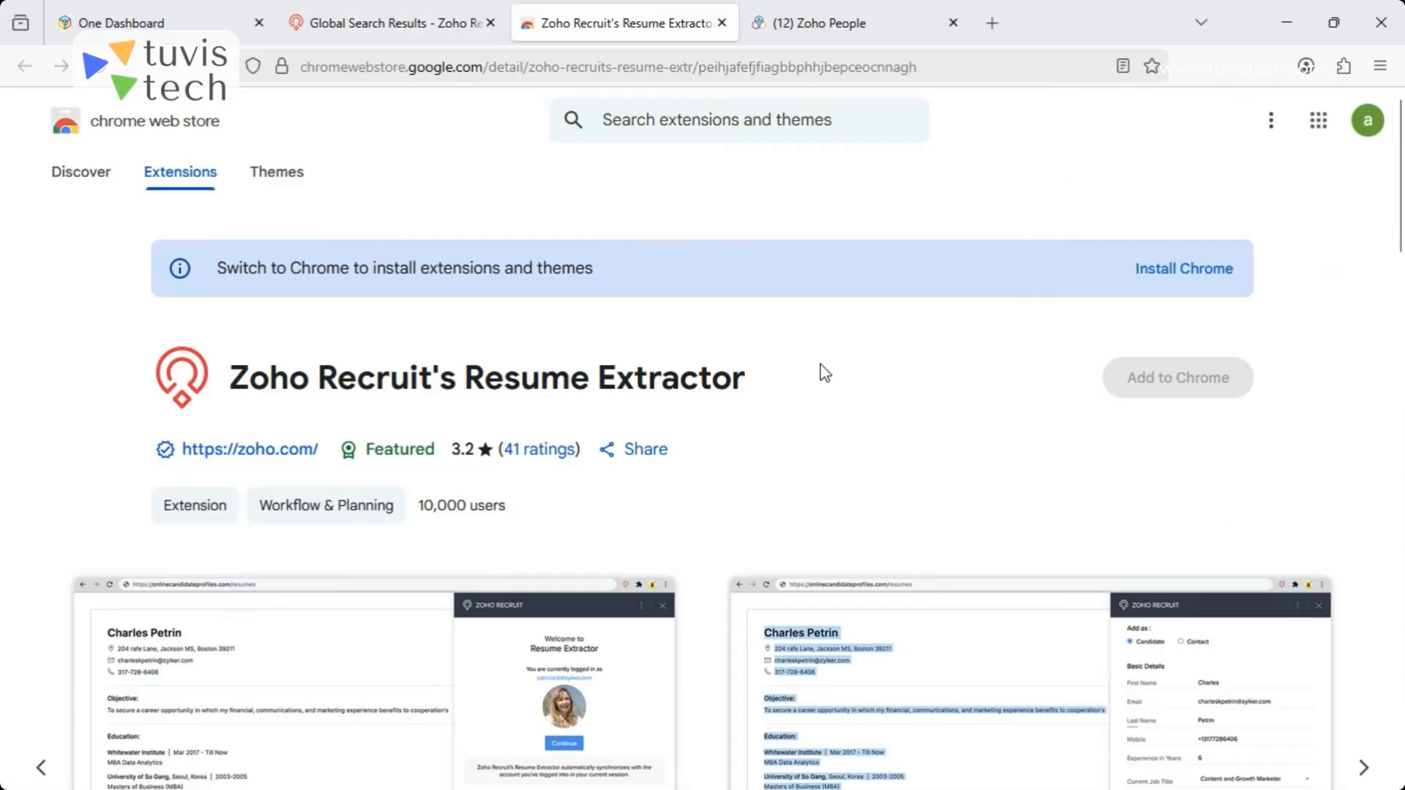
left_click(721, 23)
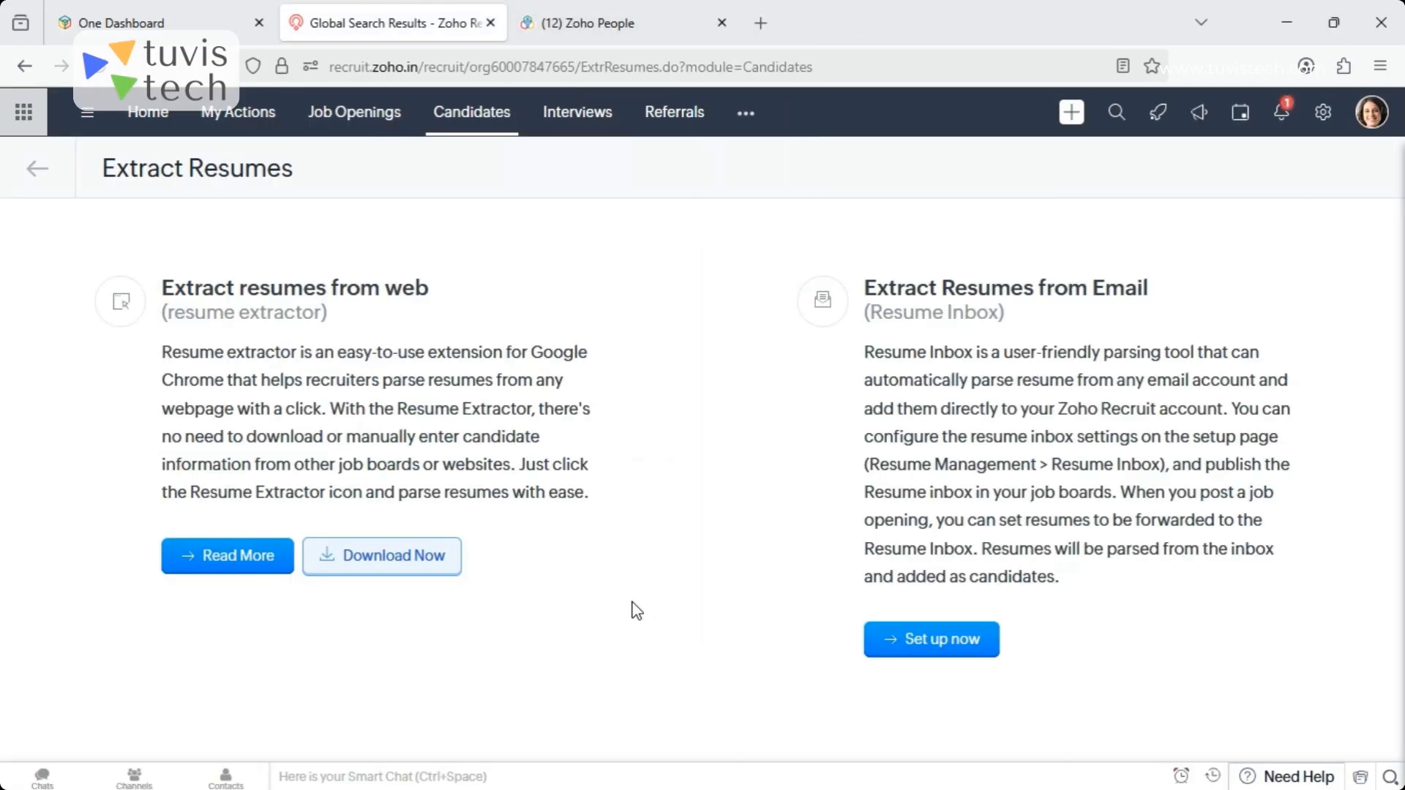
mouse_move(1165, 789)
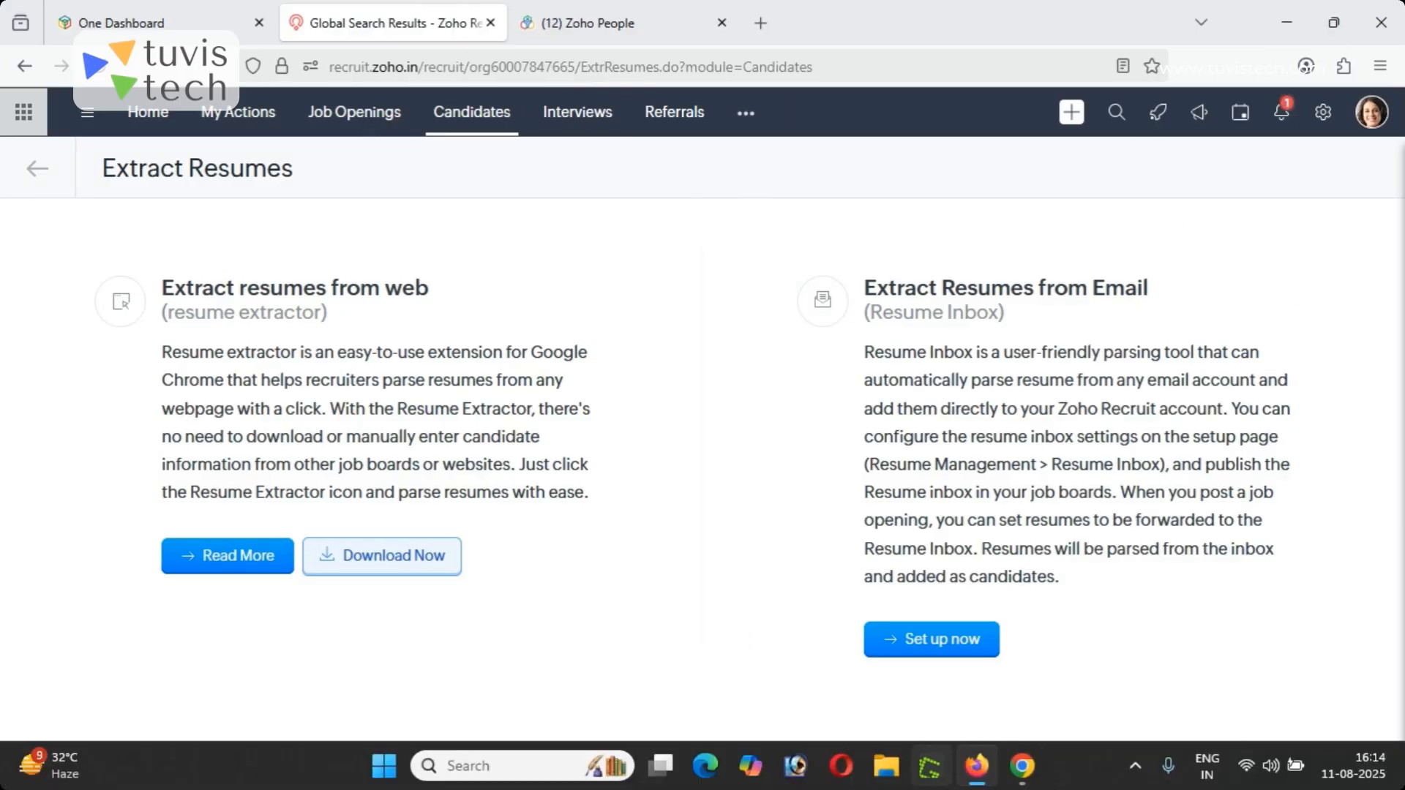
mouse_move(1022, 766)
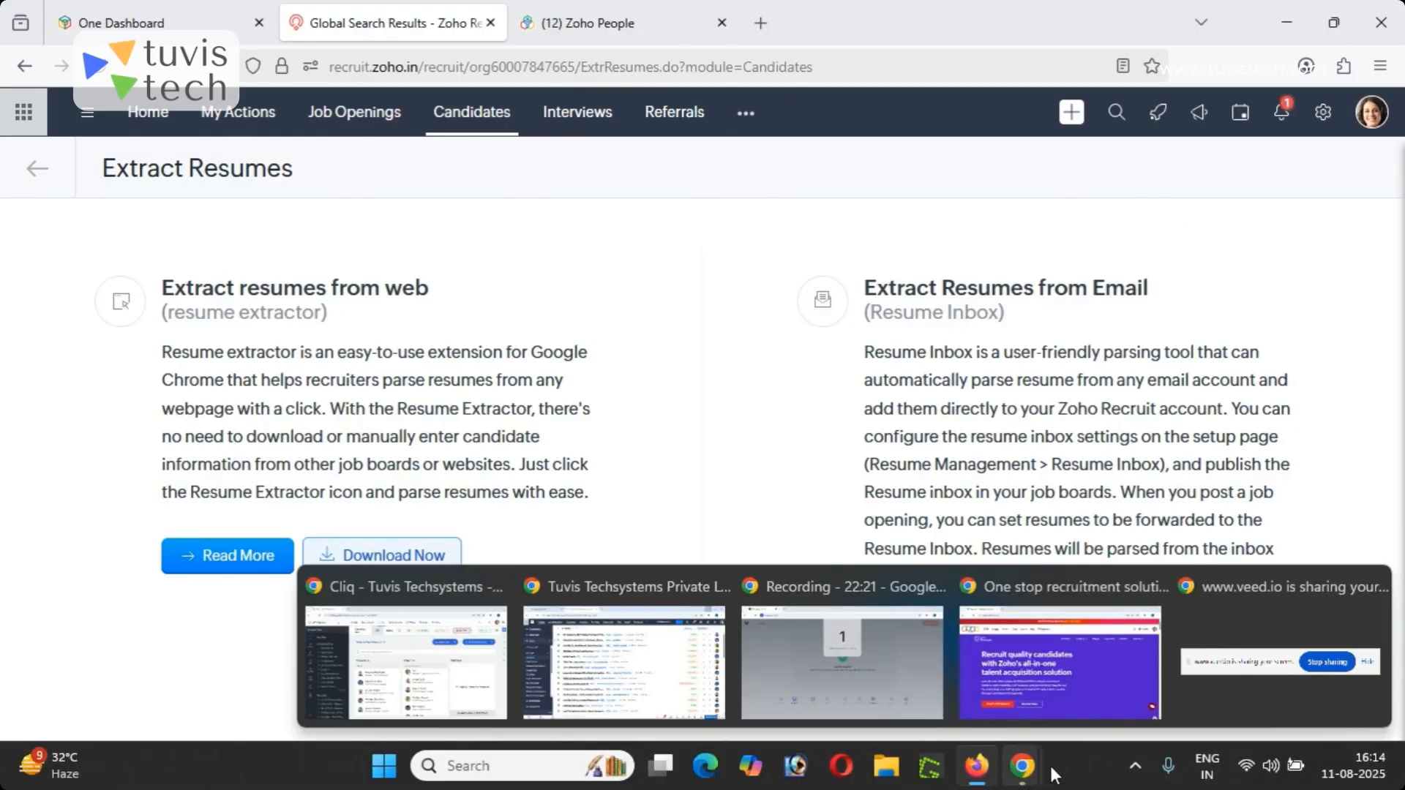
left_click(1039, 656)
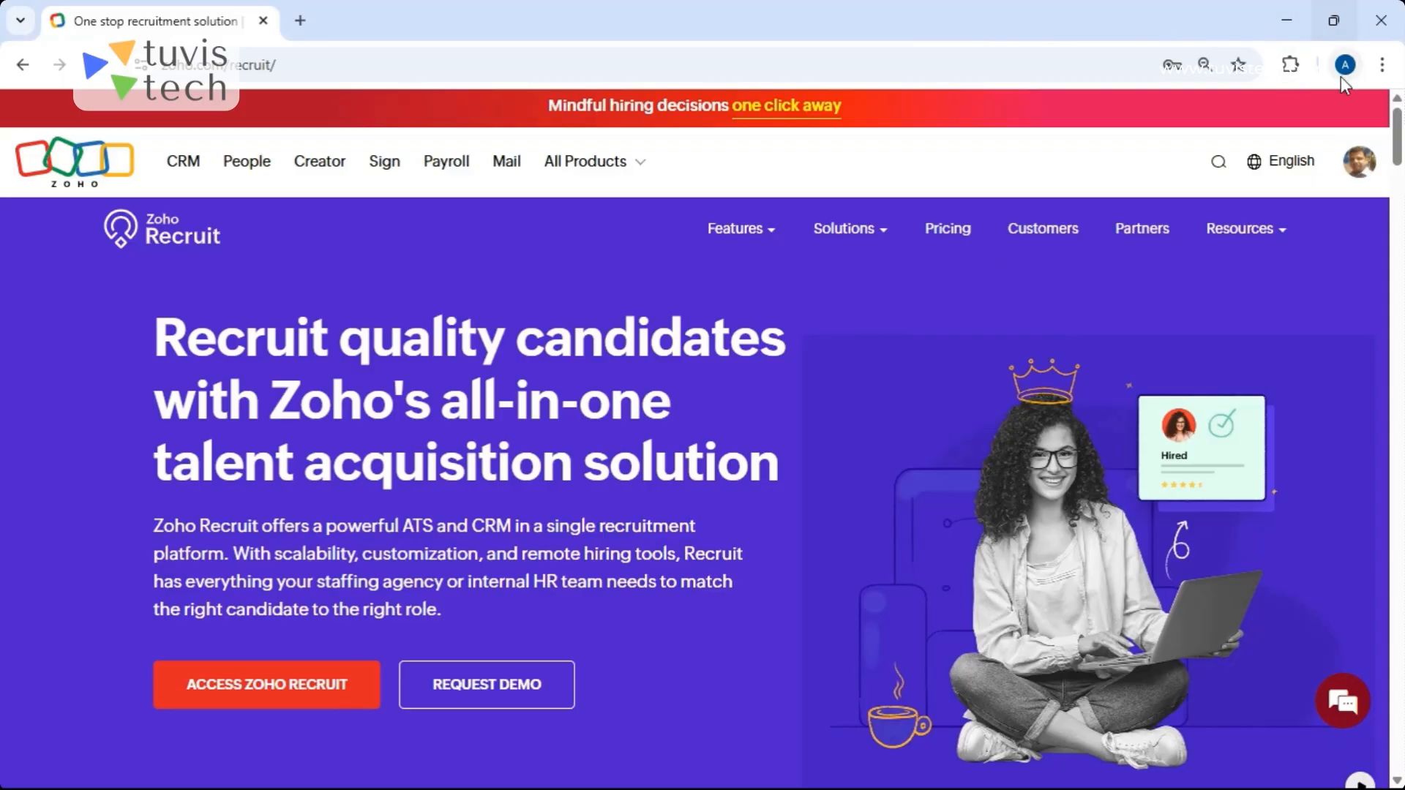
left_click(1286, 22)
left_click(1286, 22)
left_click(1286, 22)
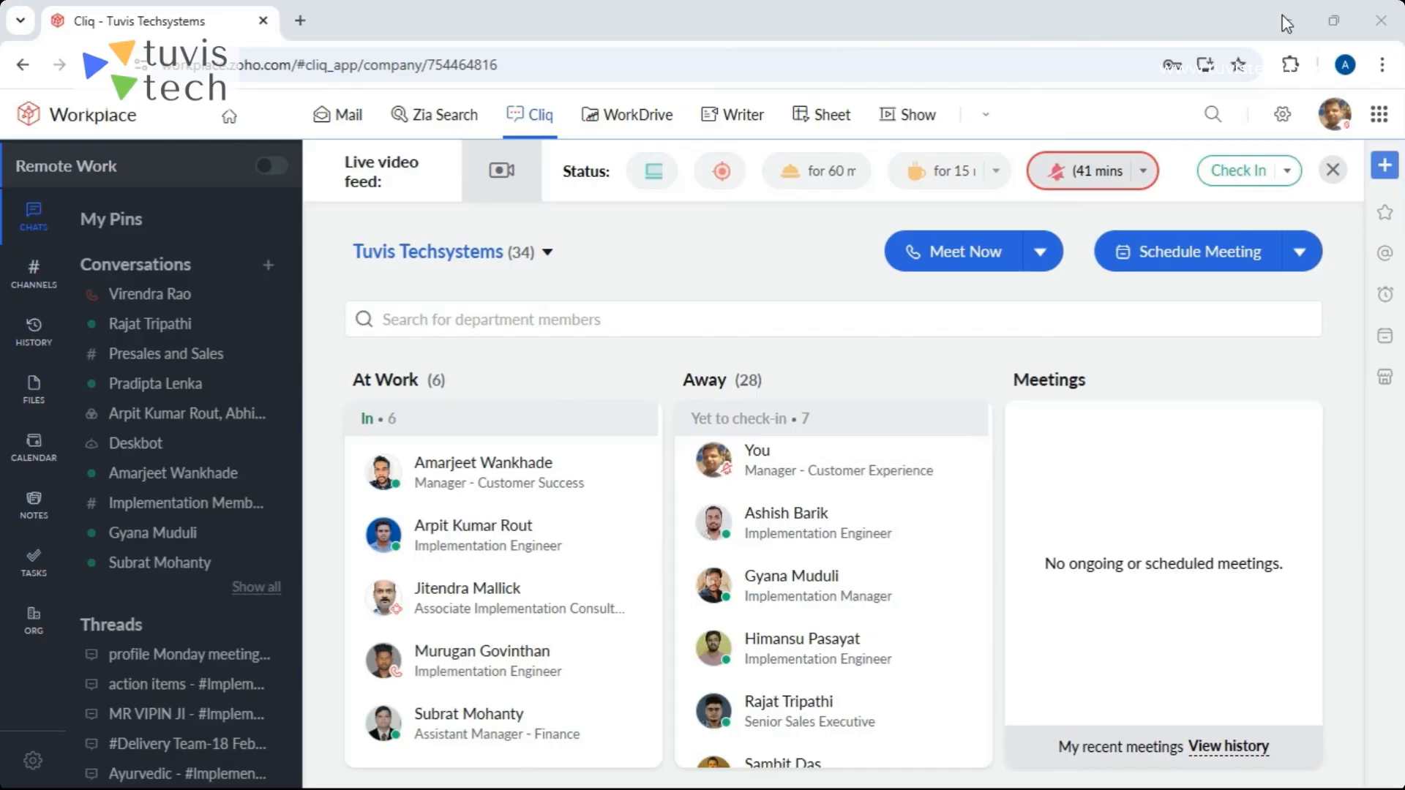
left_click(1286, 22)
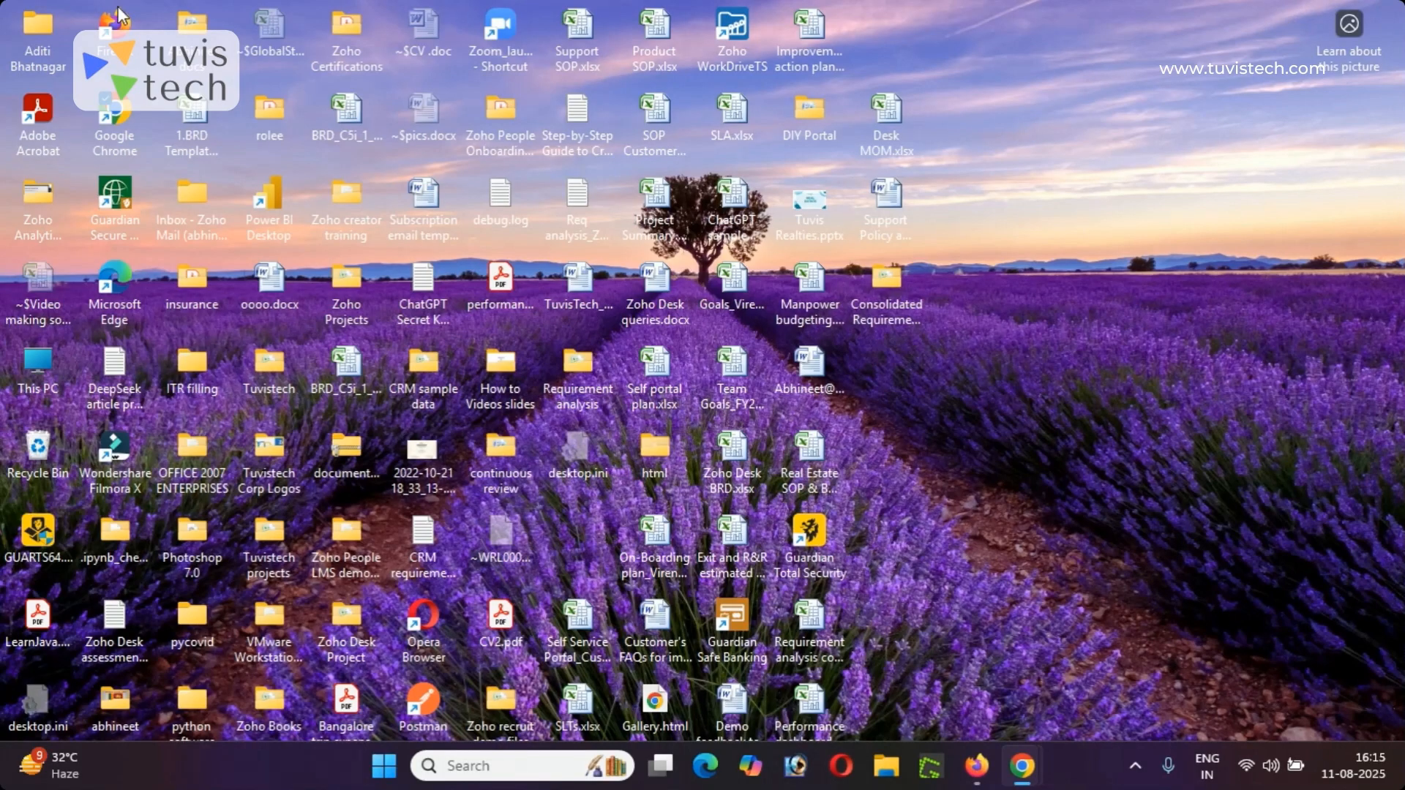
double_click(114, 110)
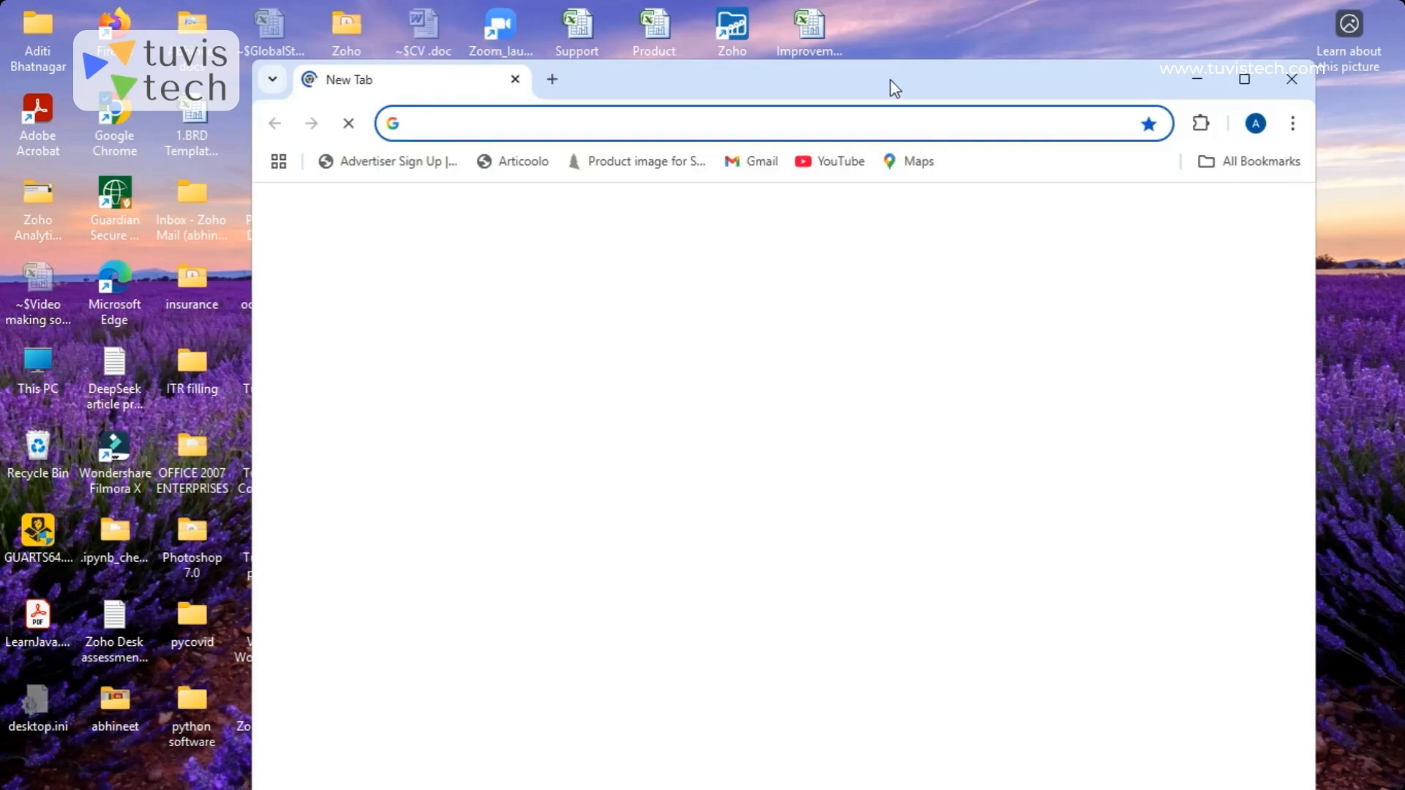
double_click(891, 85)
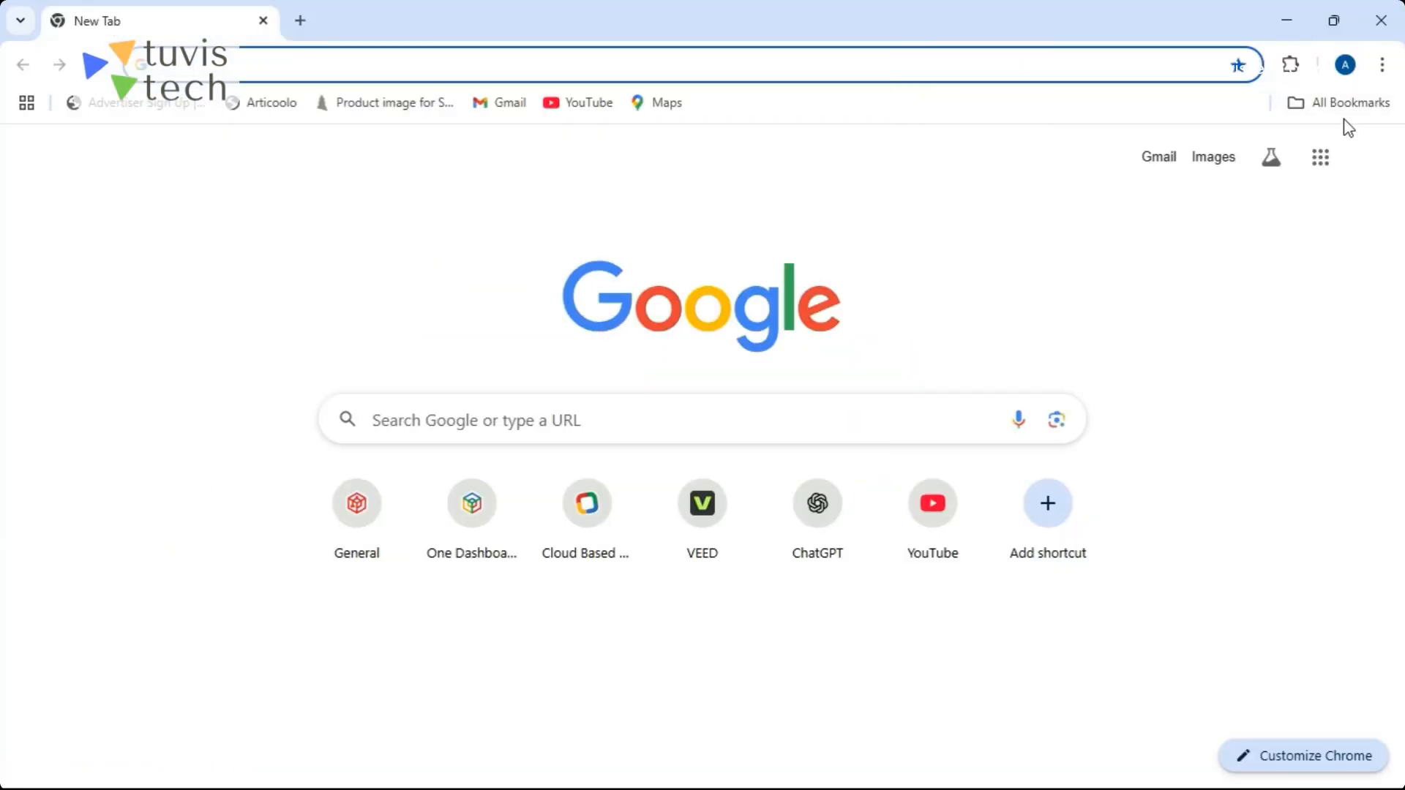
left_click(1383, 66)
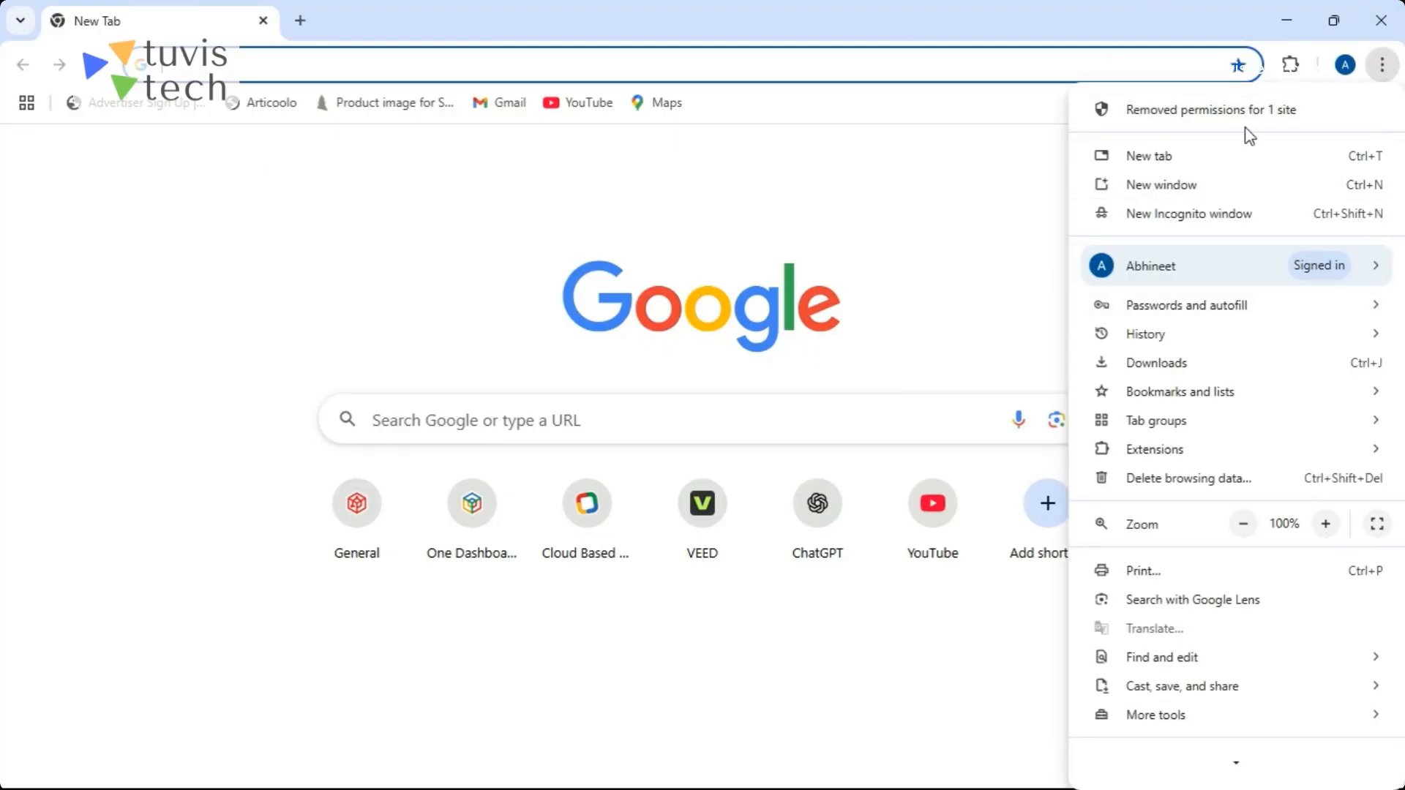
left_click(942, 186)
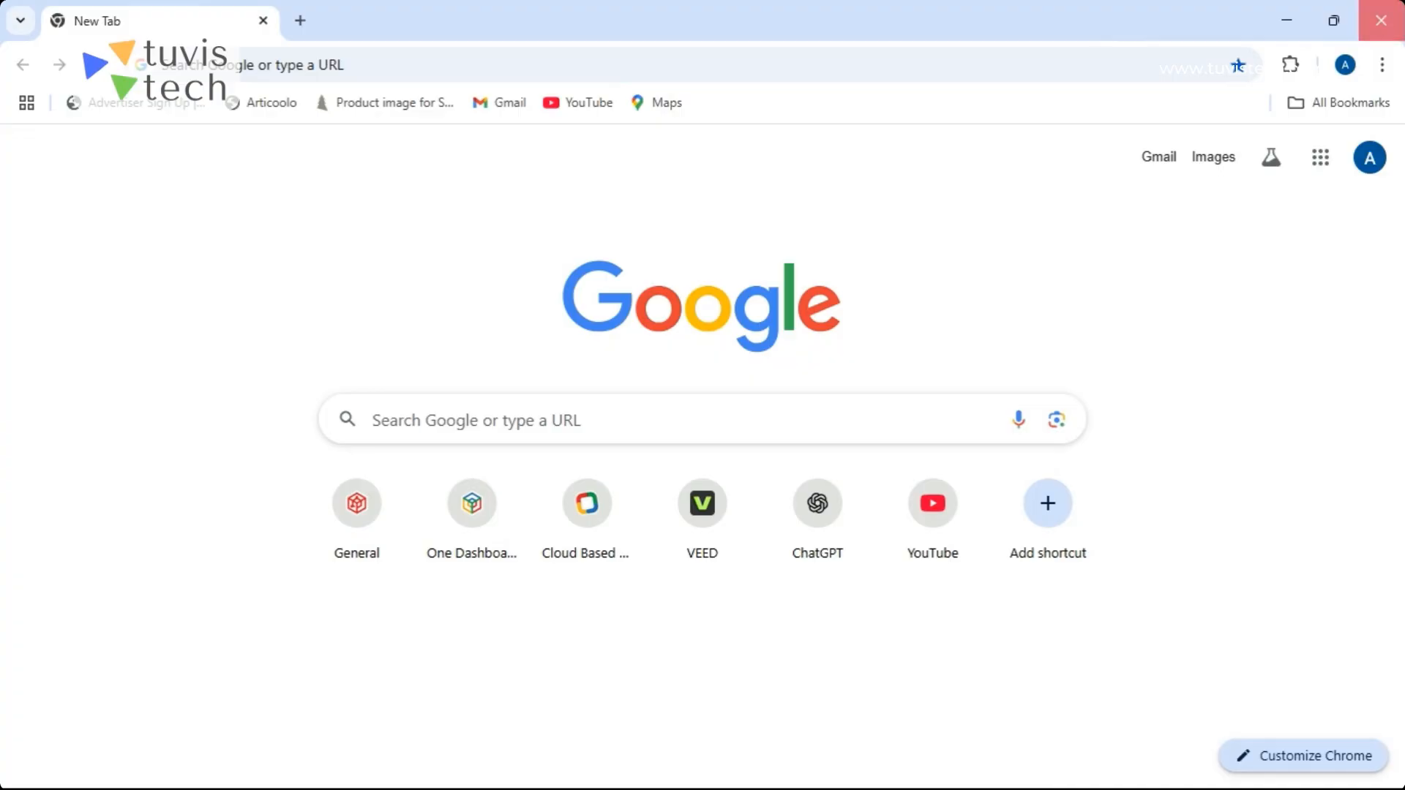
left_click(1022, 765)
mouse_move(1020, 780)
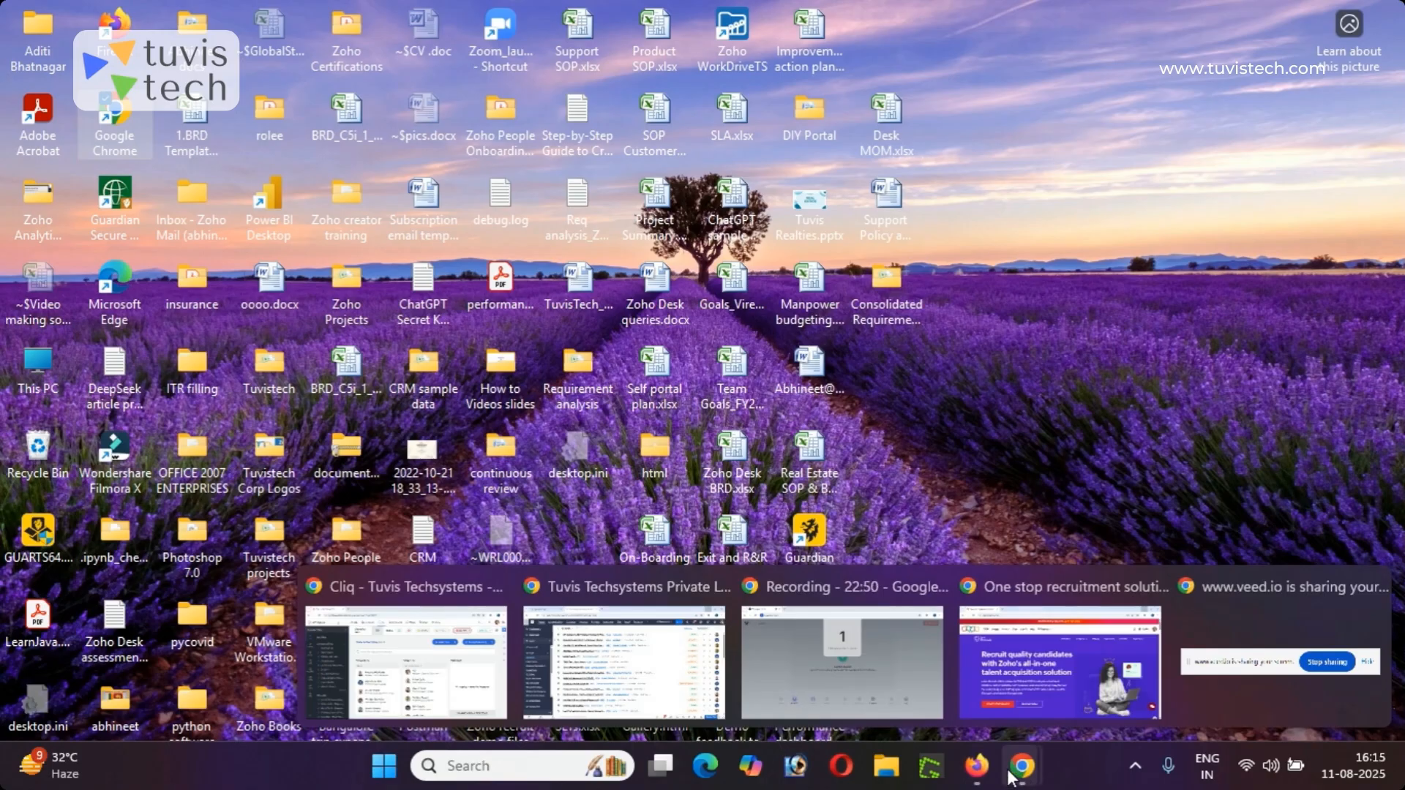
left_click(977, 775)
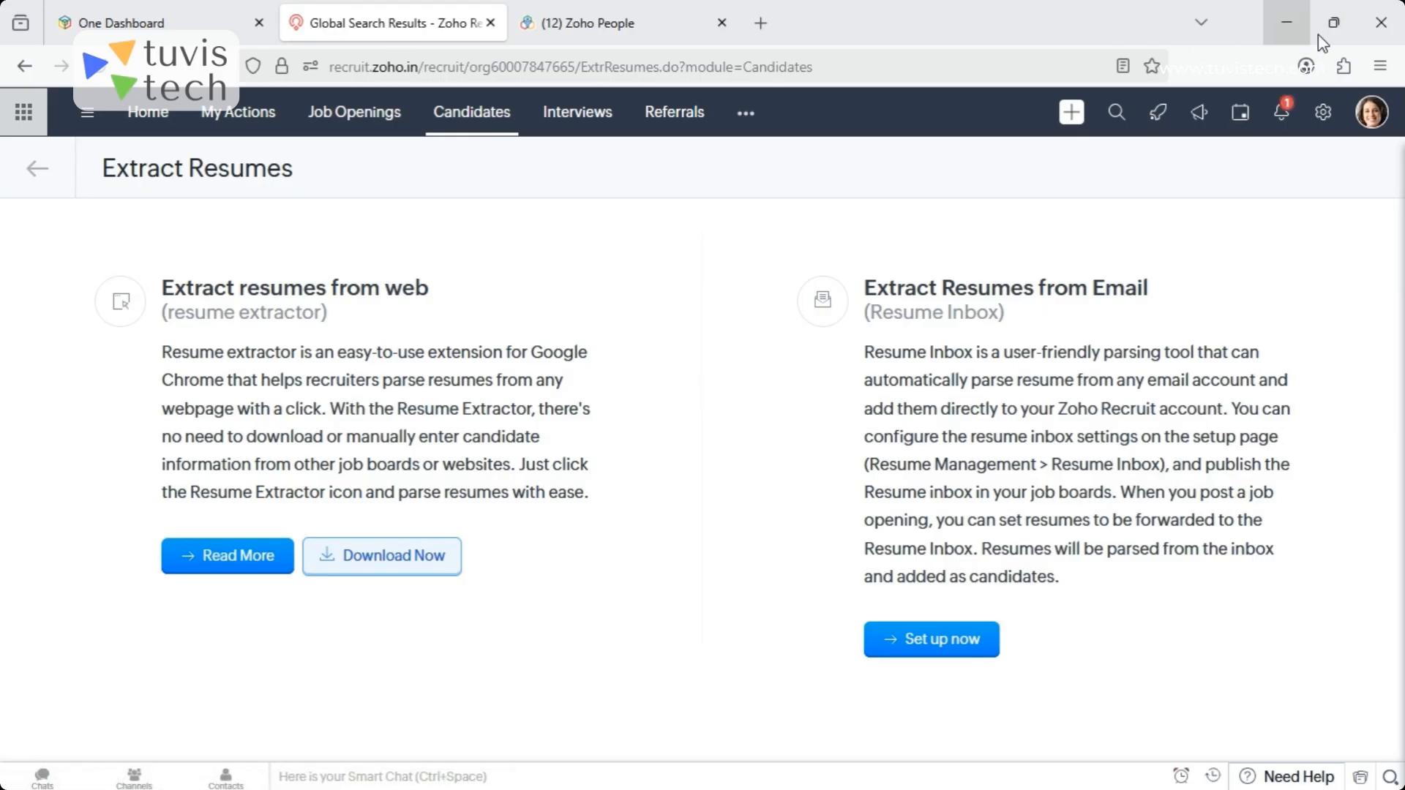
- Switch to a new maximized Chrome window and open the suggested LinkedIn profile page to look through it
left_click(1285, 18)
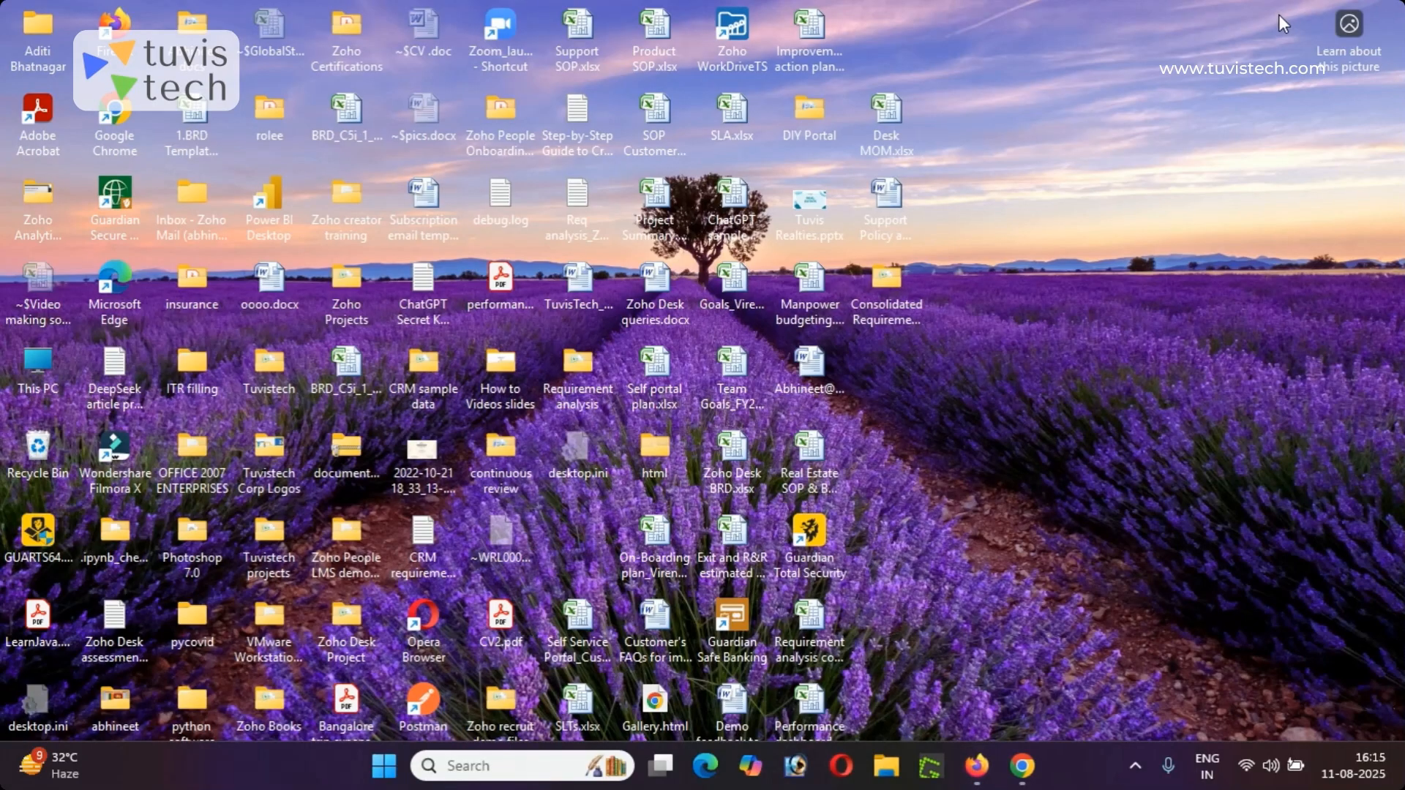
double_click(116, 111)
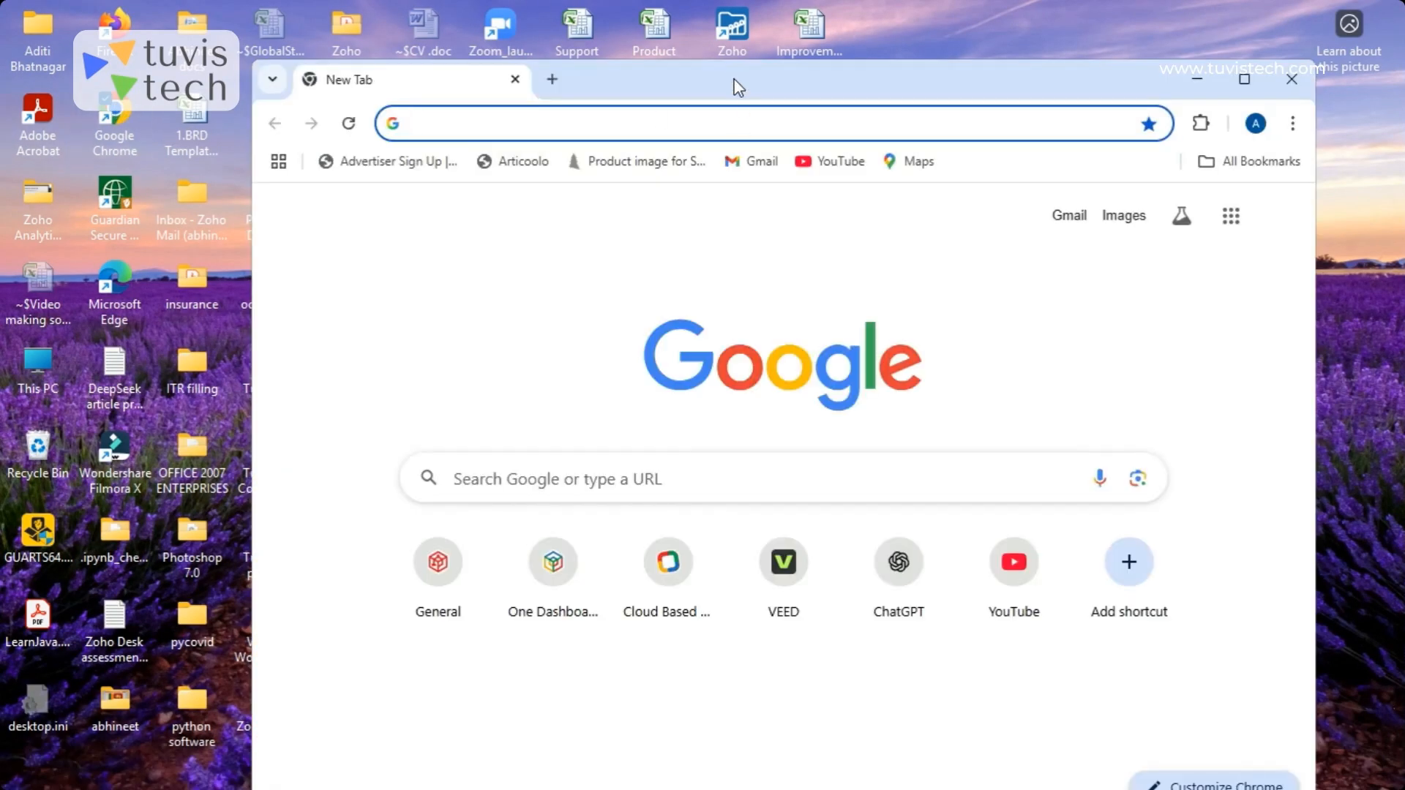
double_click(738, 85)
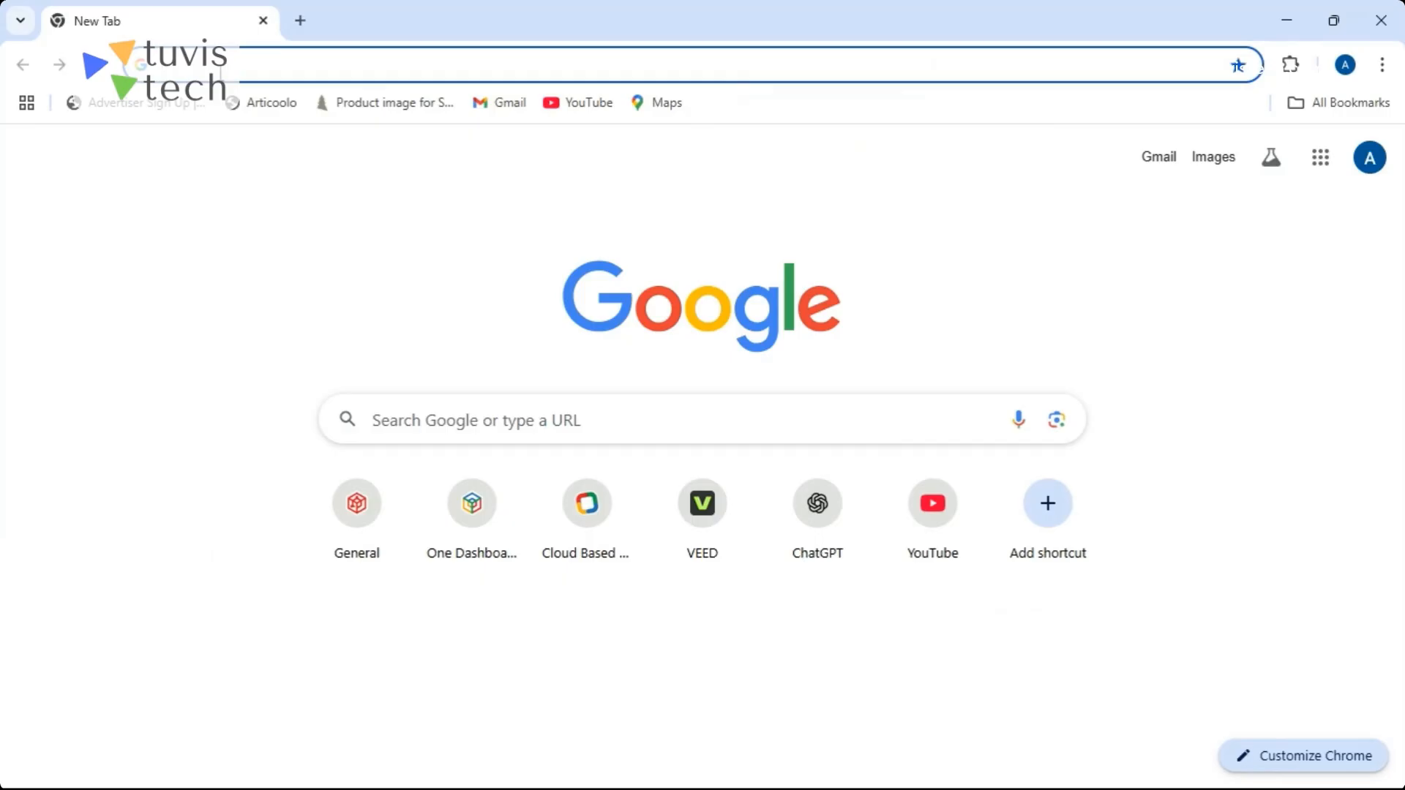
type("limk")
key("BackSpace")
key("BackSpace")
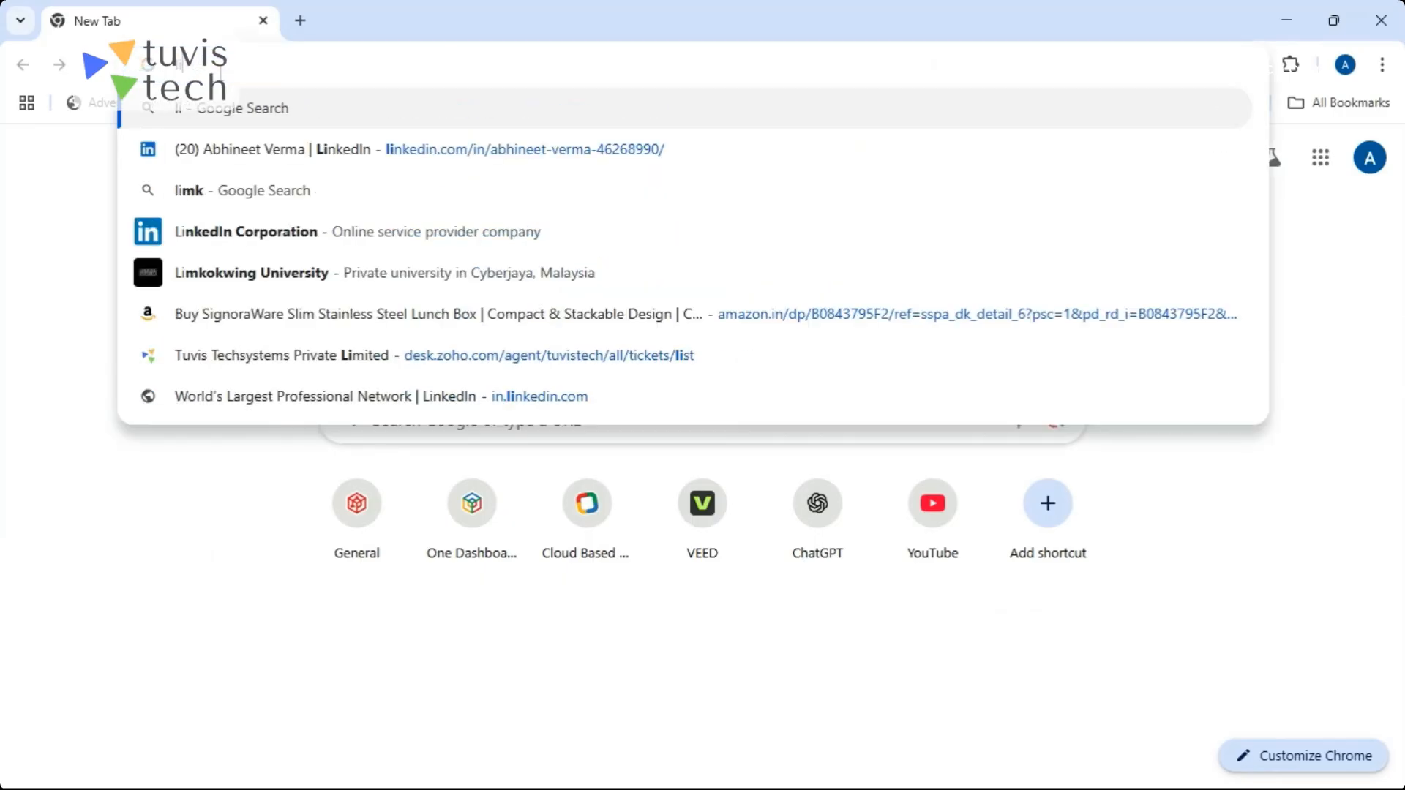
type("nk")
key("Return")
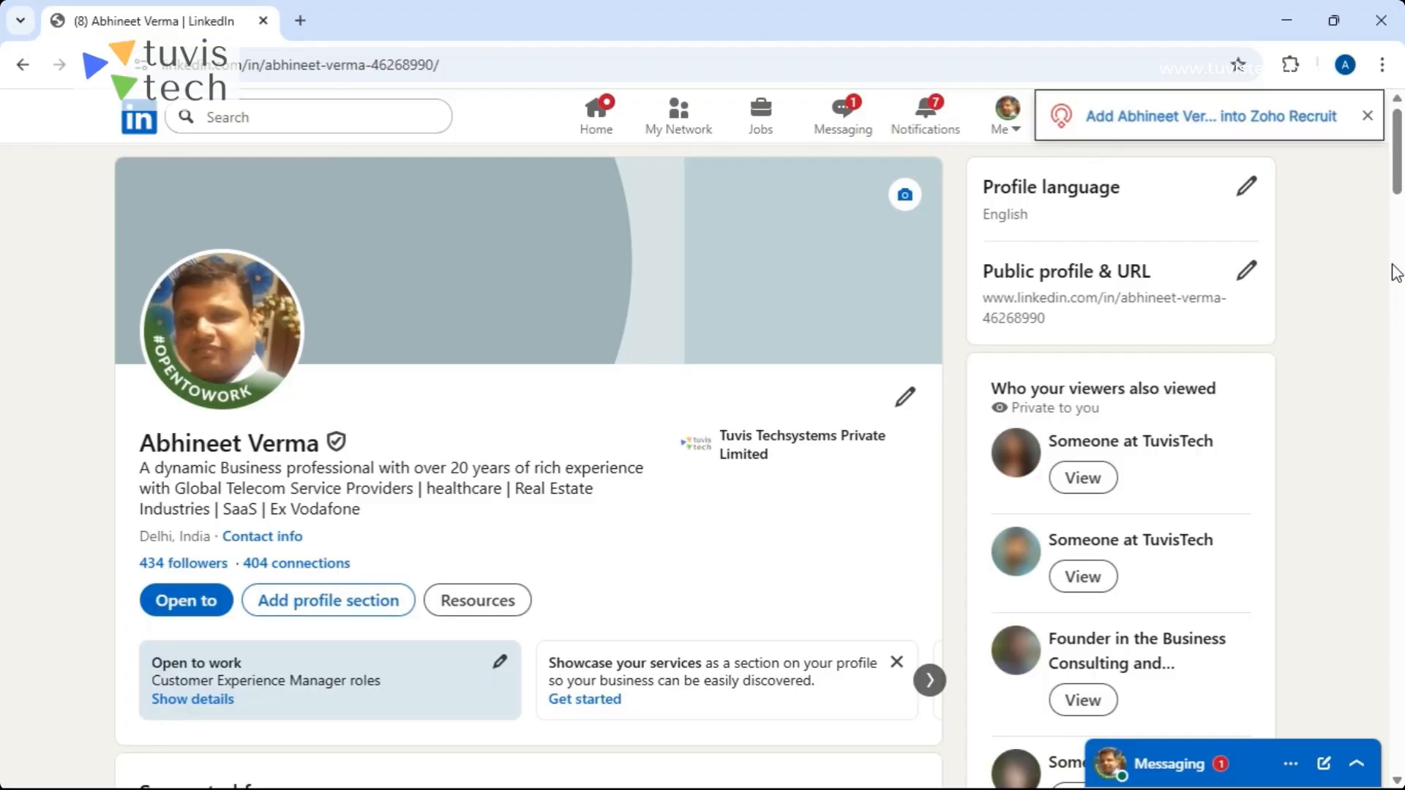
left_click(1398, 311)
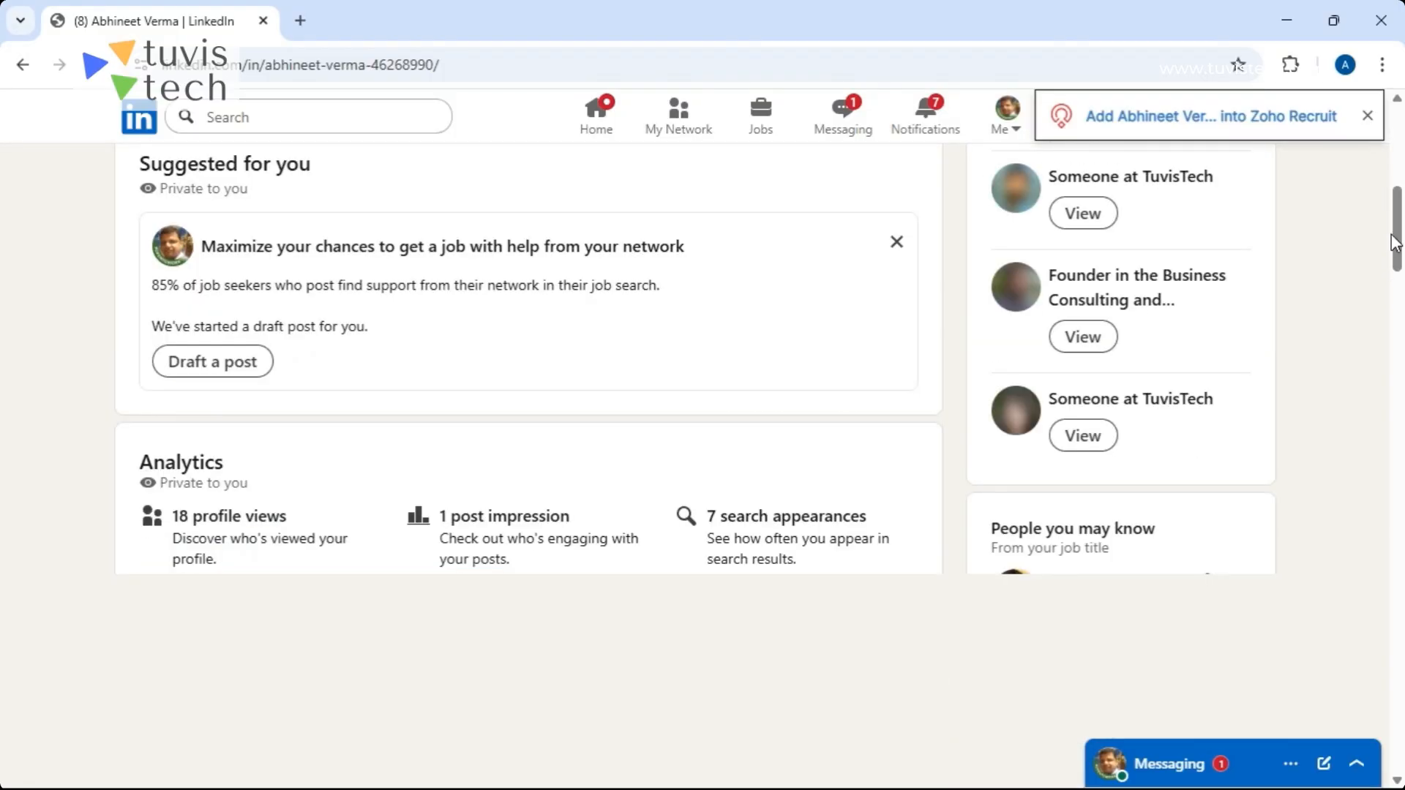
- Look through the LinkedIn profile's experience and try to add the profile to Zoho Recruit with the resume extractor, keeping the unresponsive page open
left_click(1397, 432)
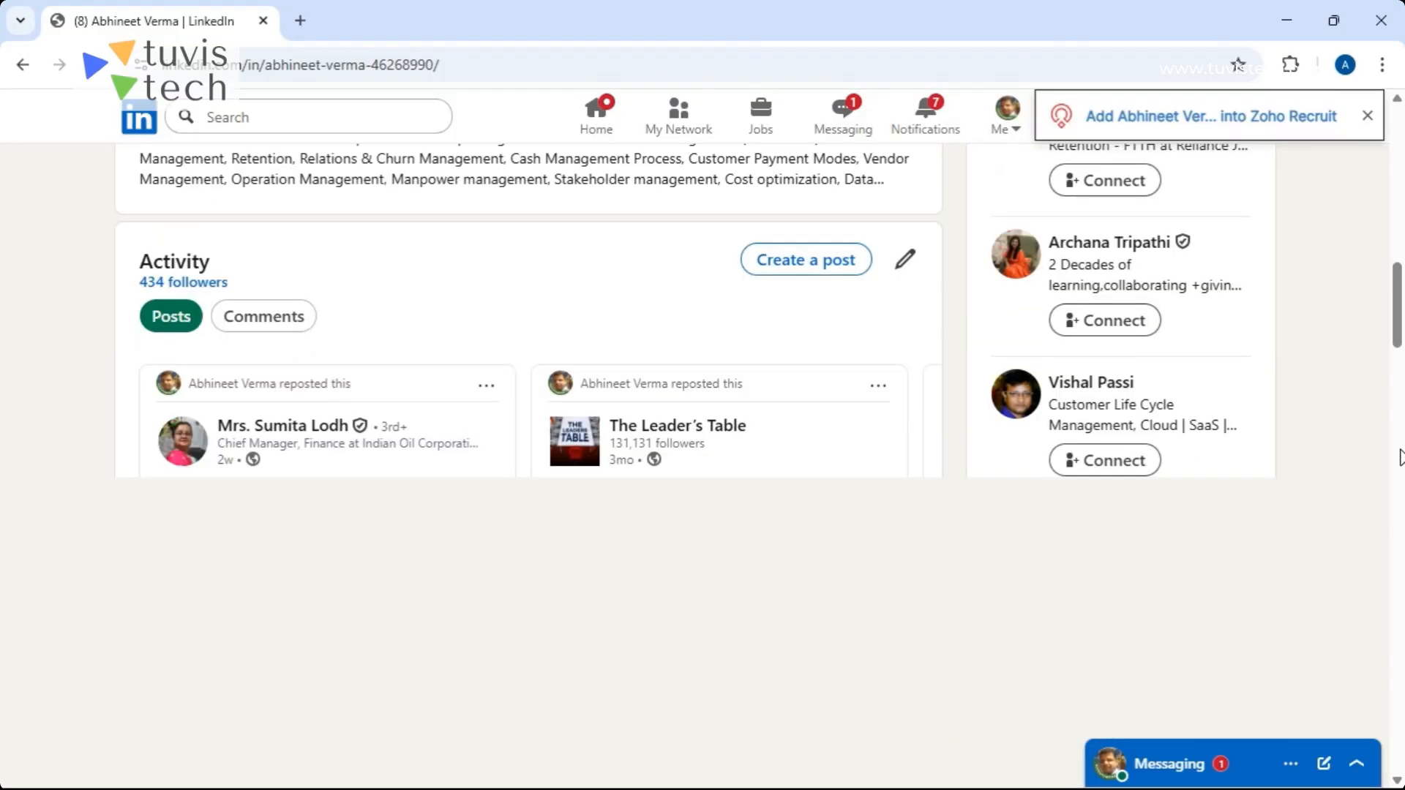
left_click(1399, 524)
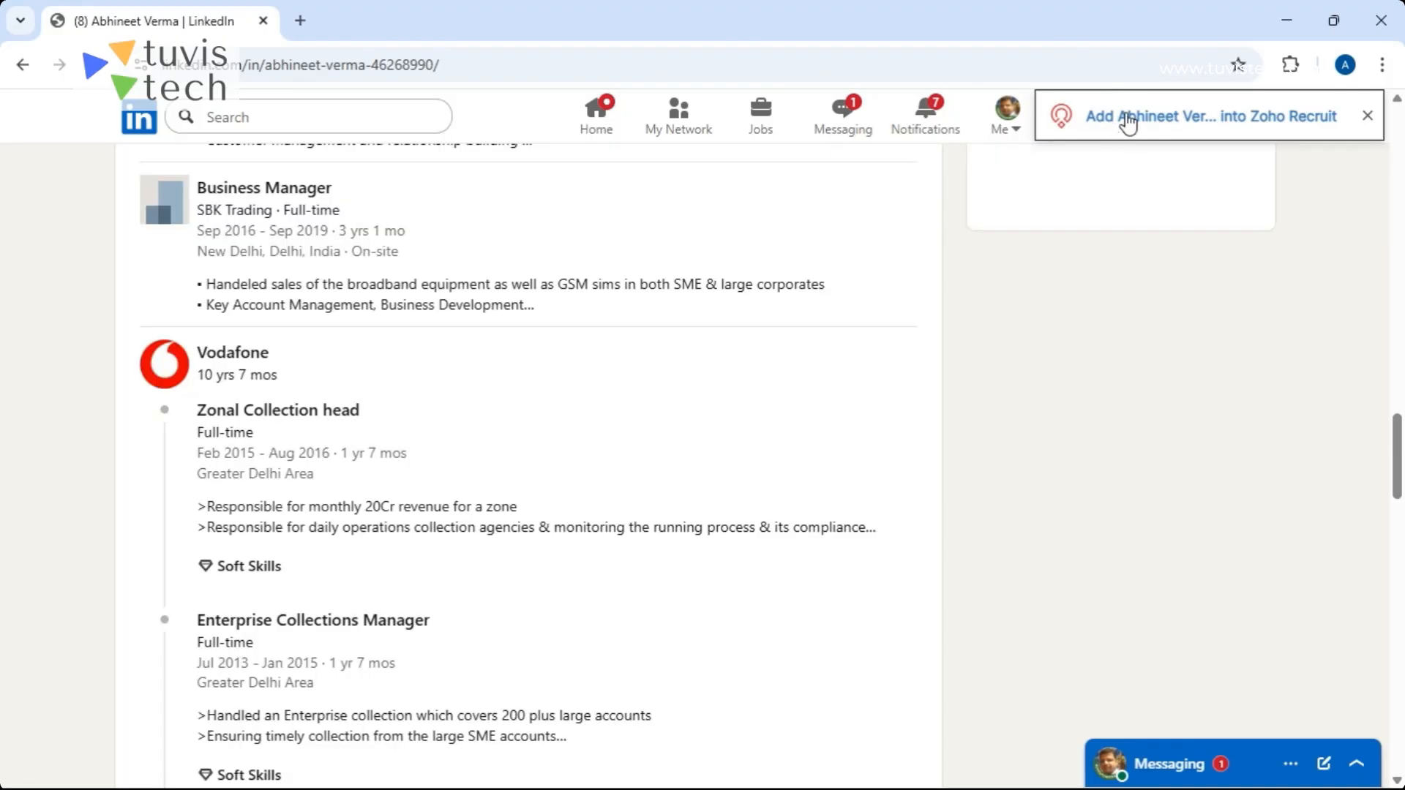
left_click_drag(1396, 441, 1396, 128)
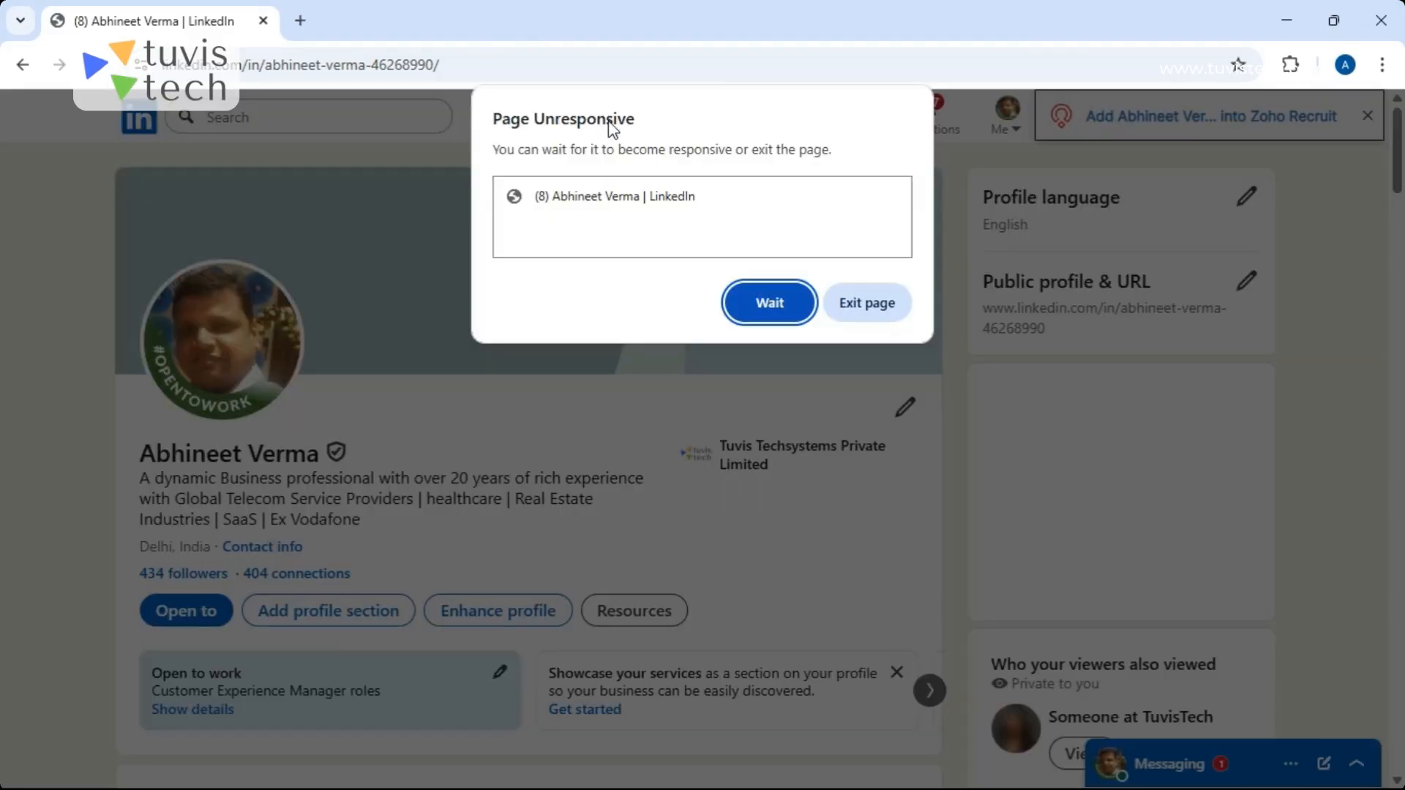
left_click(761, 302)
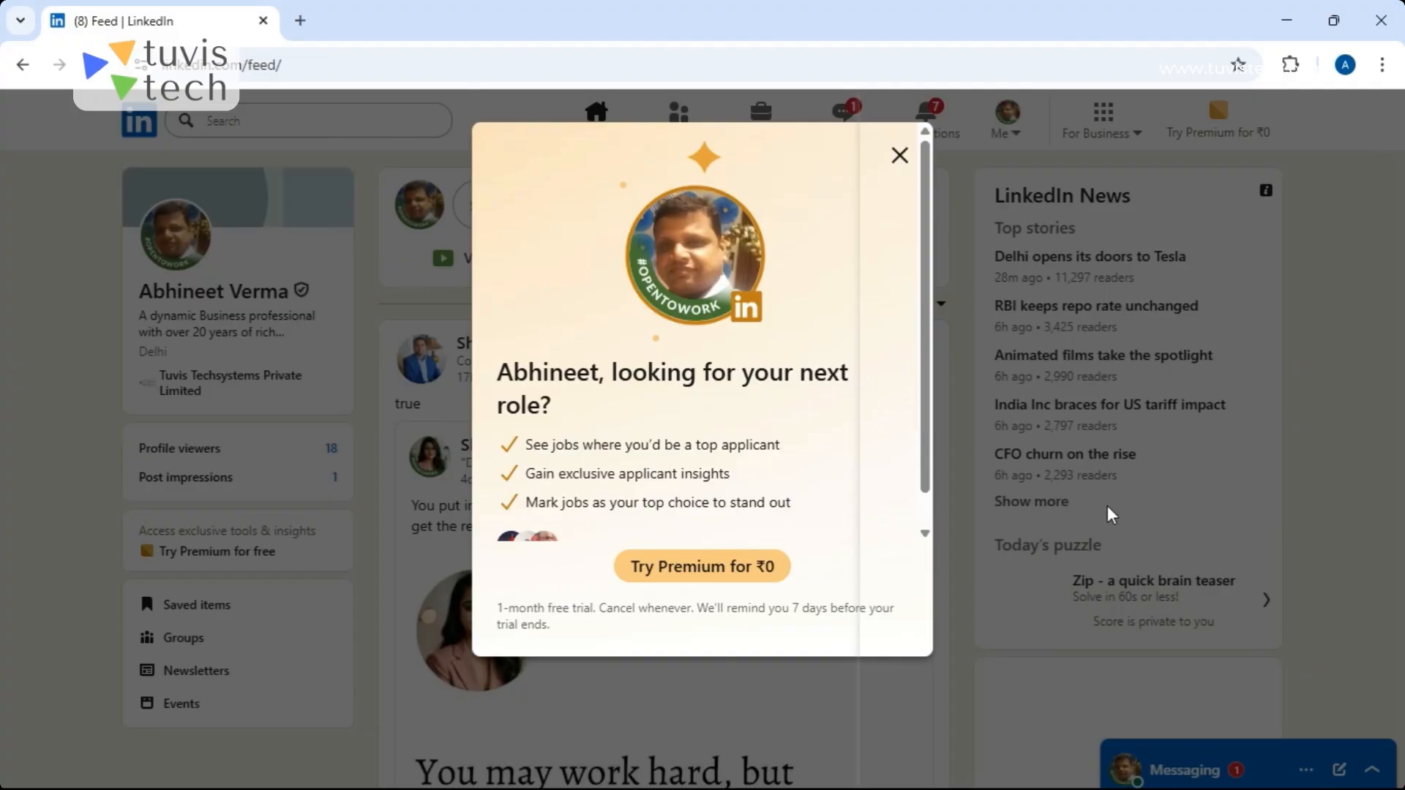
- Dismiss the extractor panel and LinkedIn Premium offer, then close Chrome and switch back to Zoho Recruit in Firefox
mouse_move(958, 789)
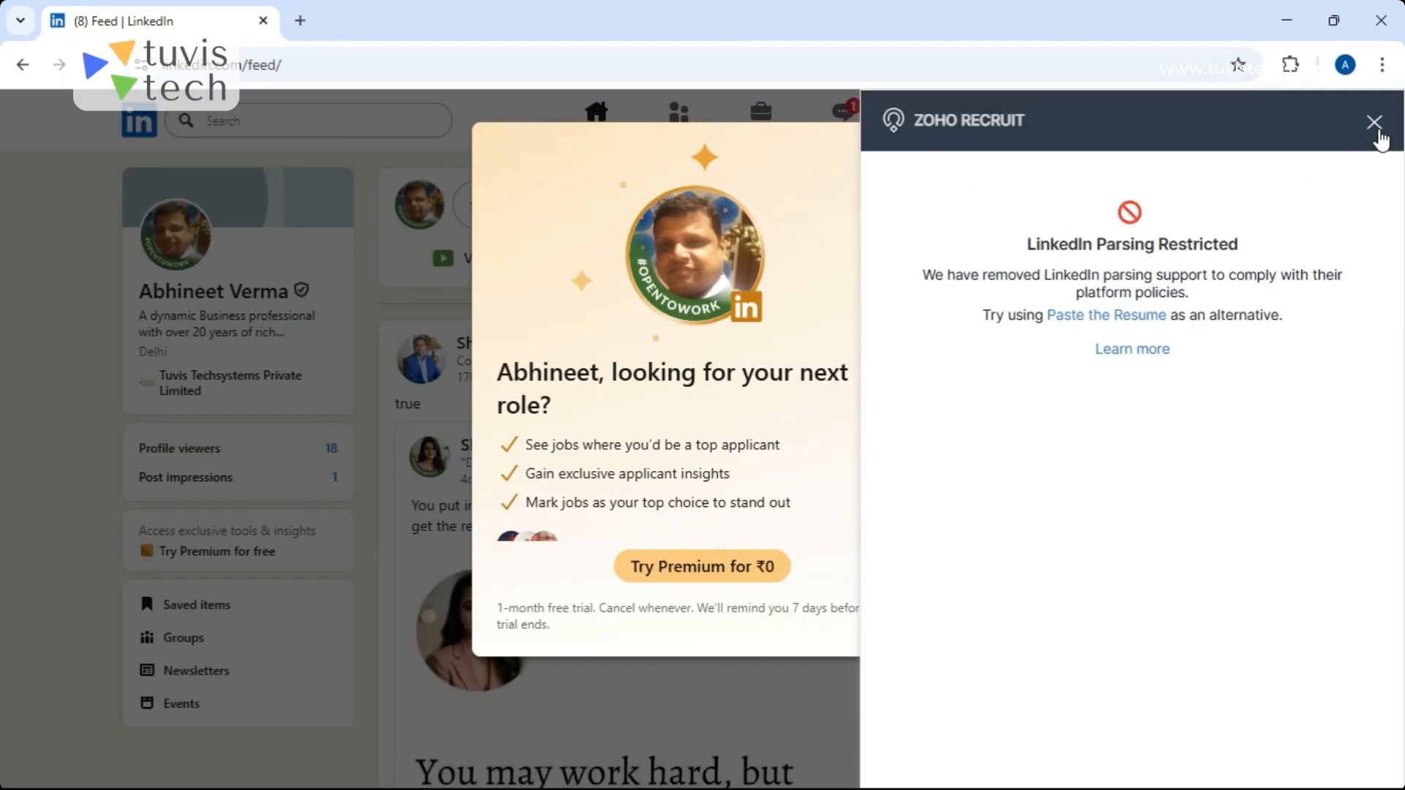
left_click(1375, 123)
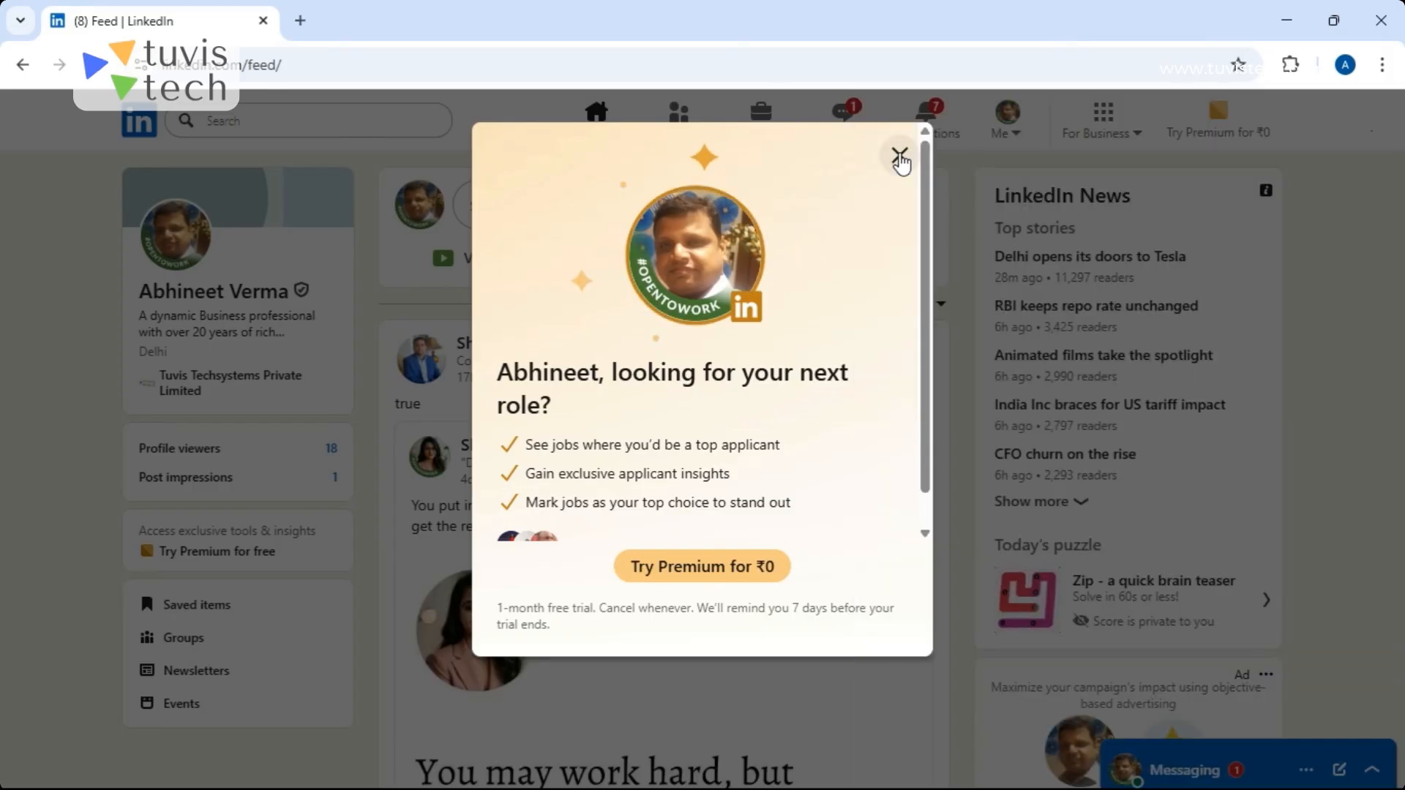
left_click(900, 155)
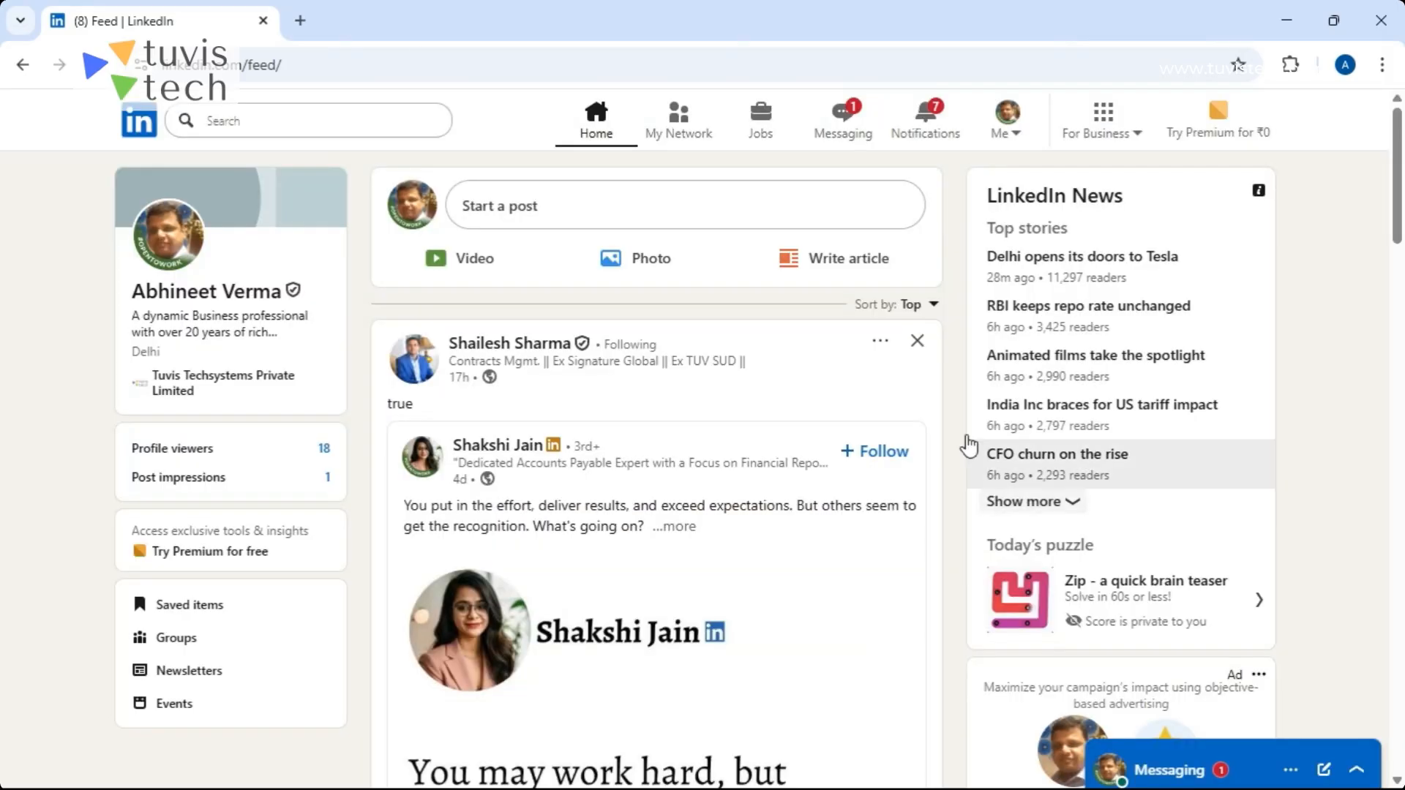
left_click(1382, 22)
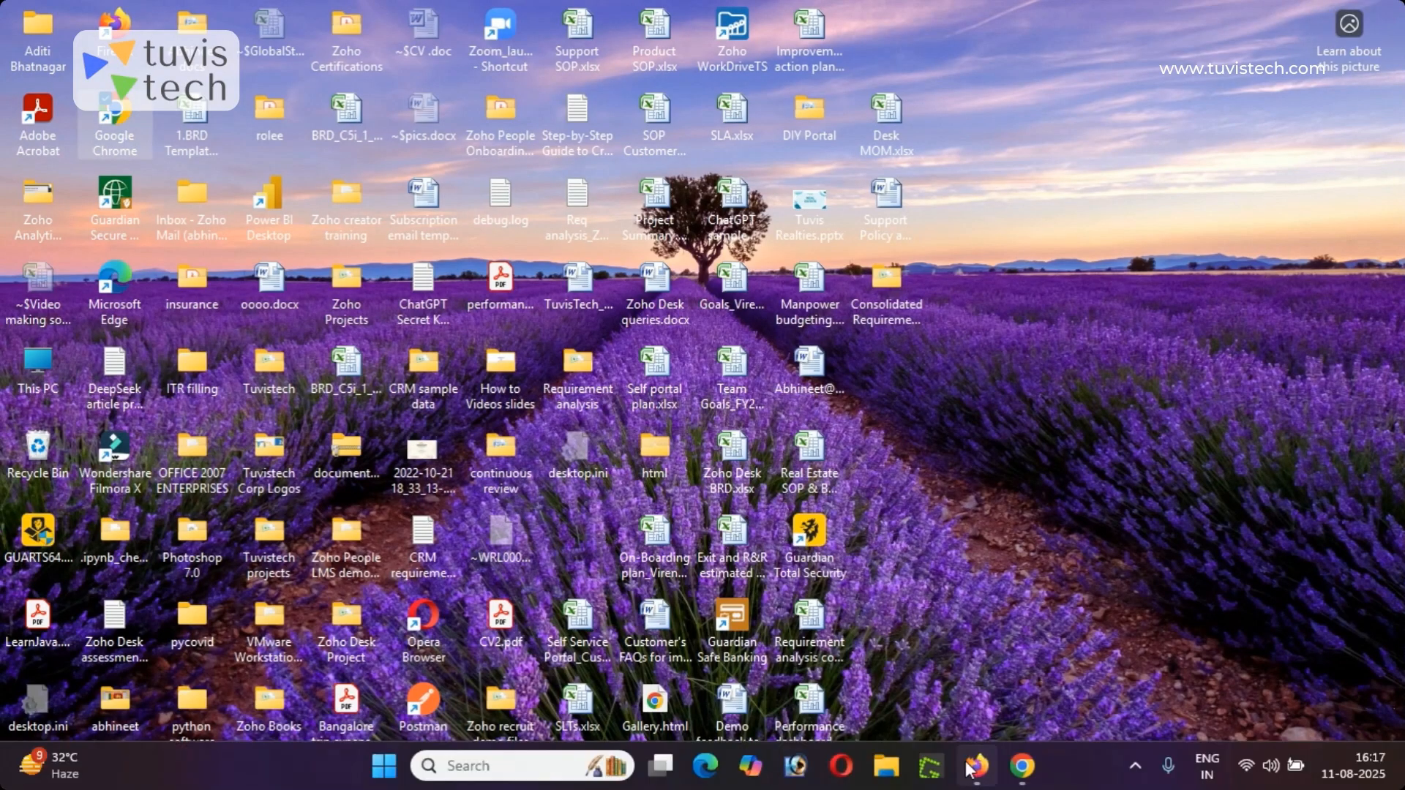
left_click(966, 691)
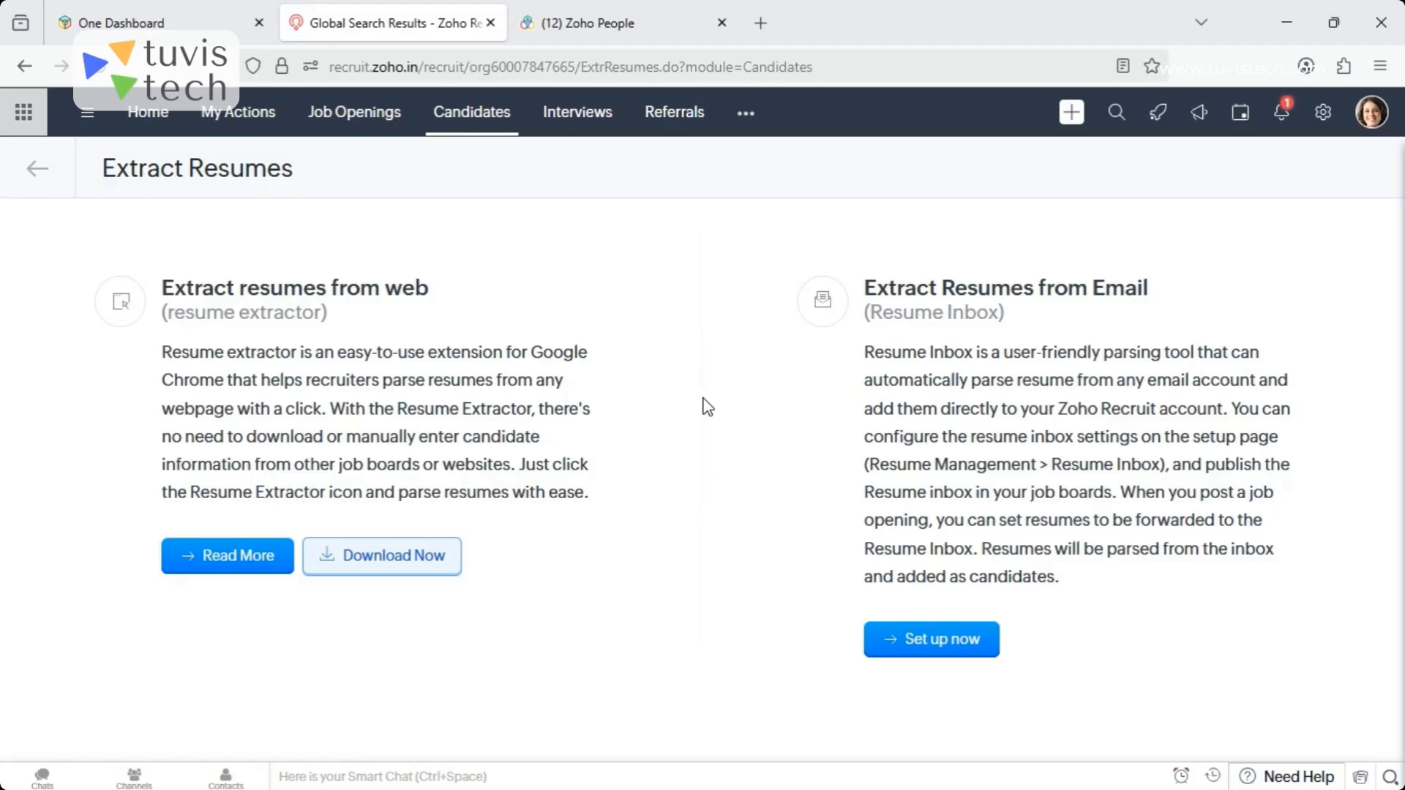
- Open the Interviews module and start creating a Formal Interview
left_click(577, 116)
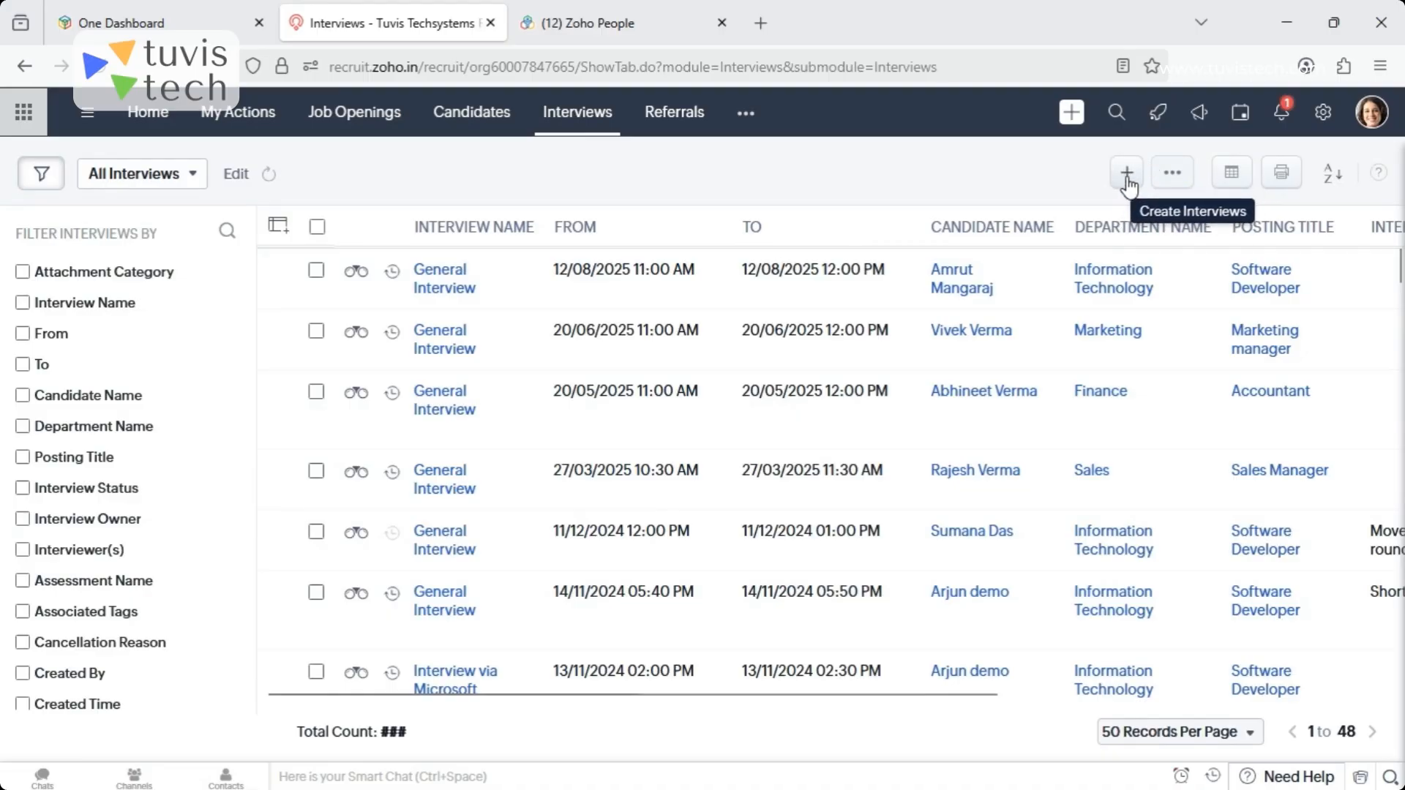
left_click(1126, 182)
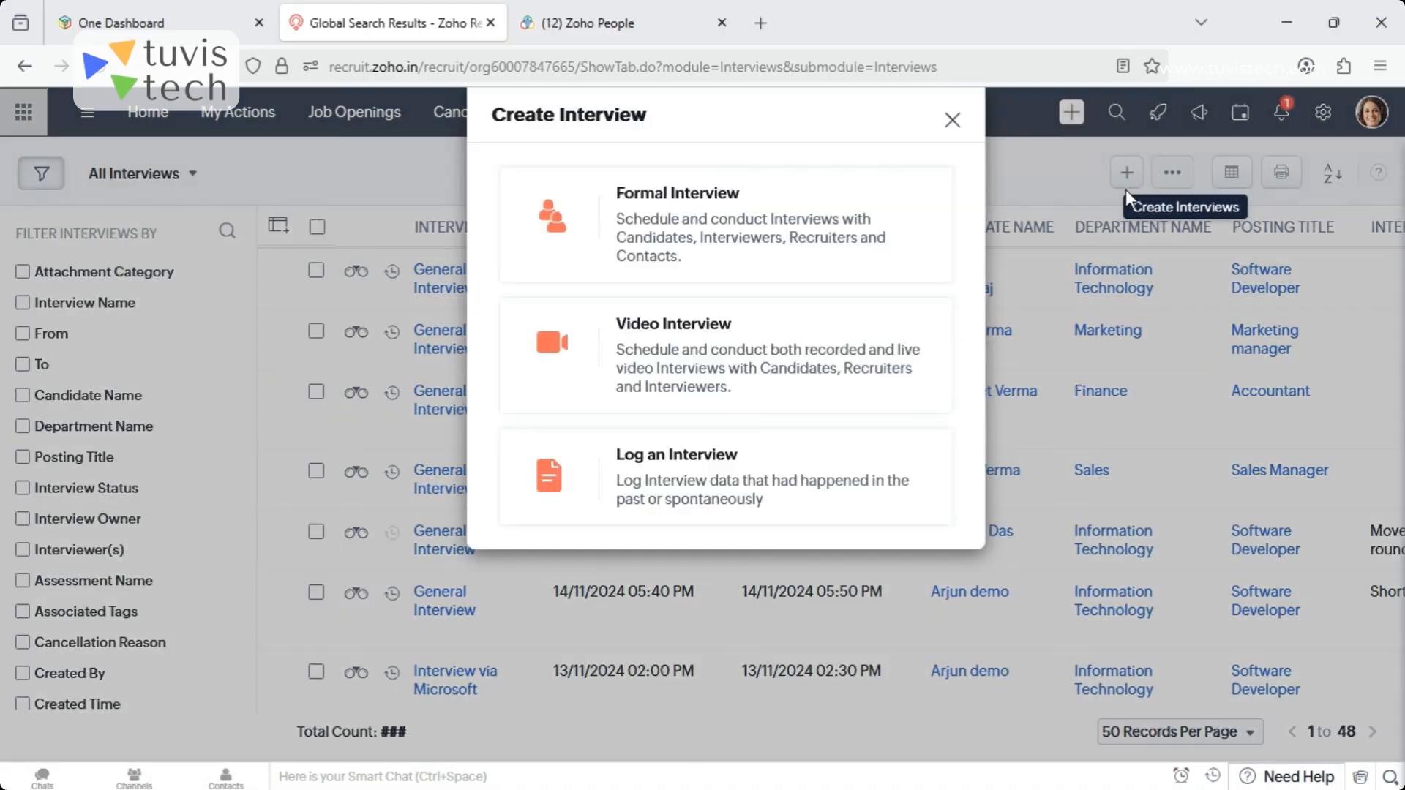
left_click(693, 200)
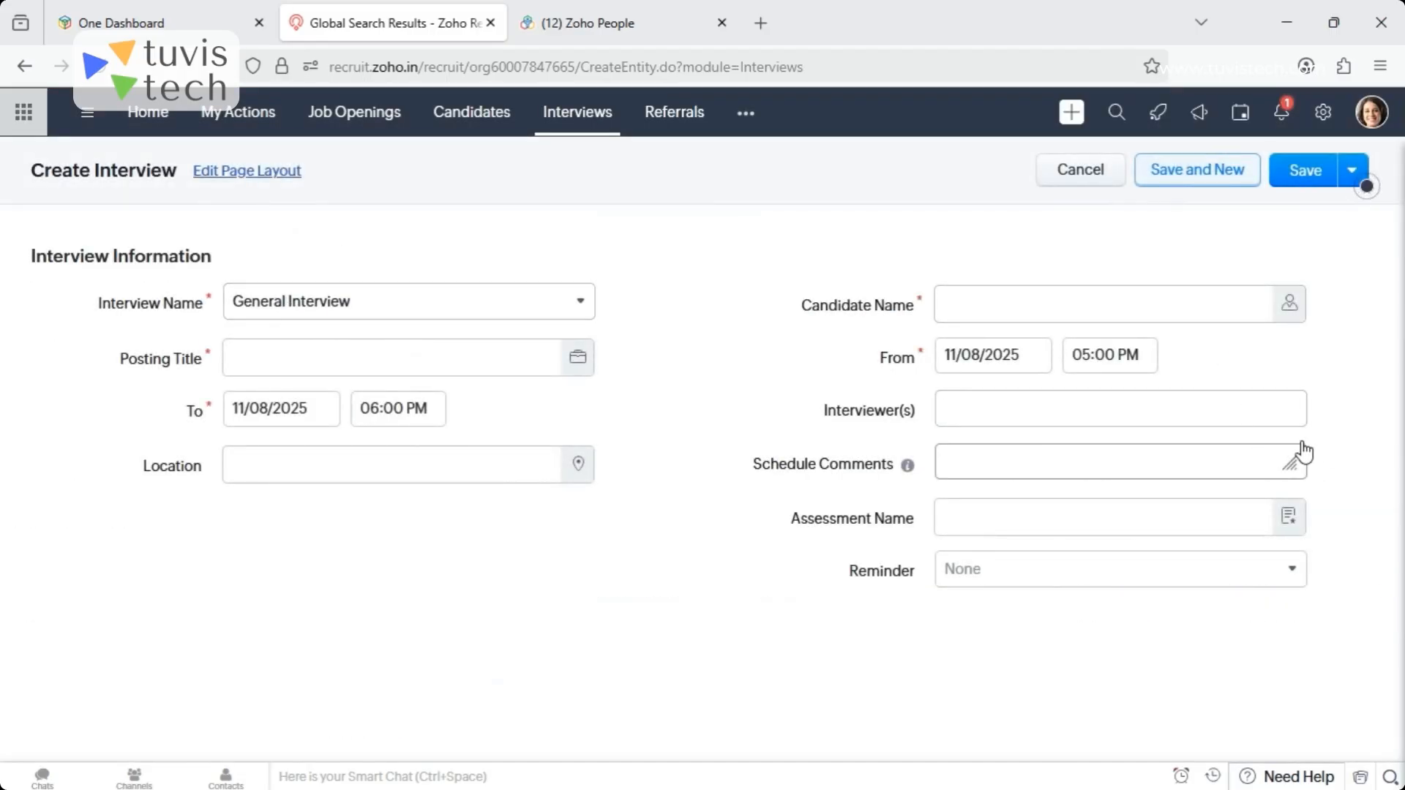
left_click(577, 360)
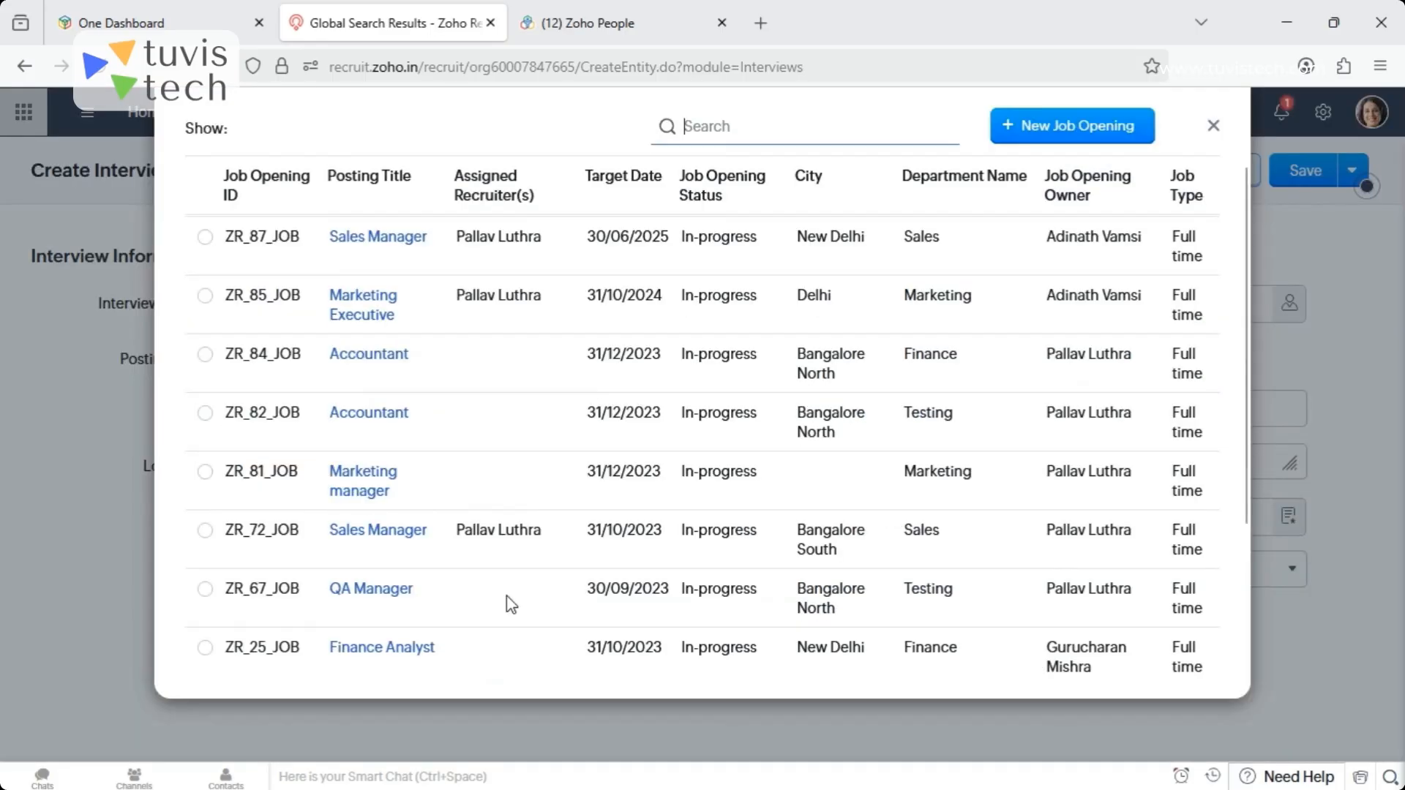
left_click(358, 412)
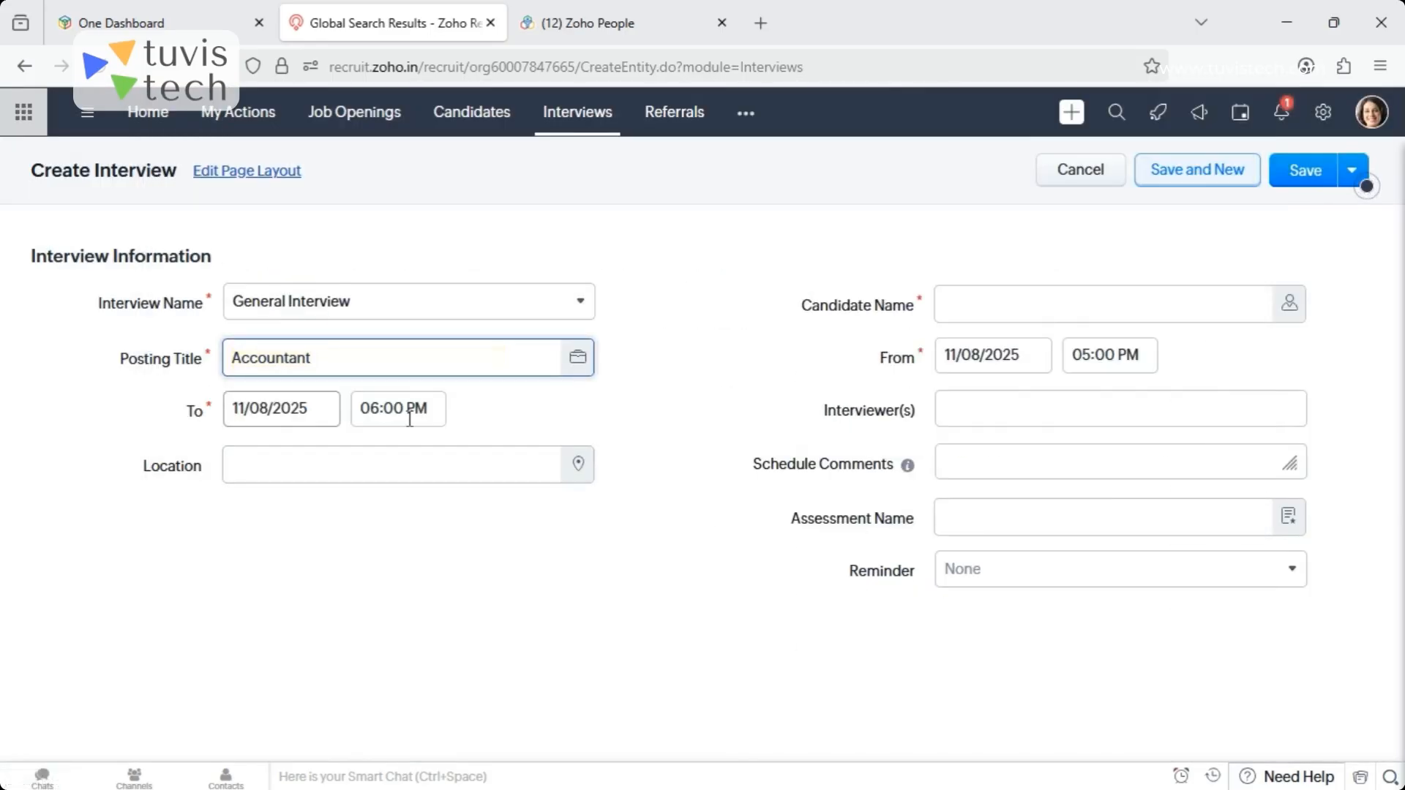
left_click(1287, 306)
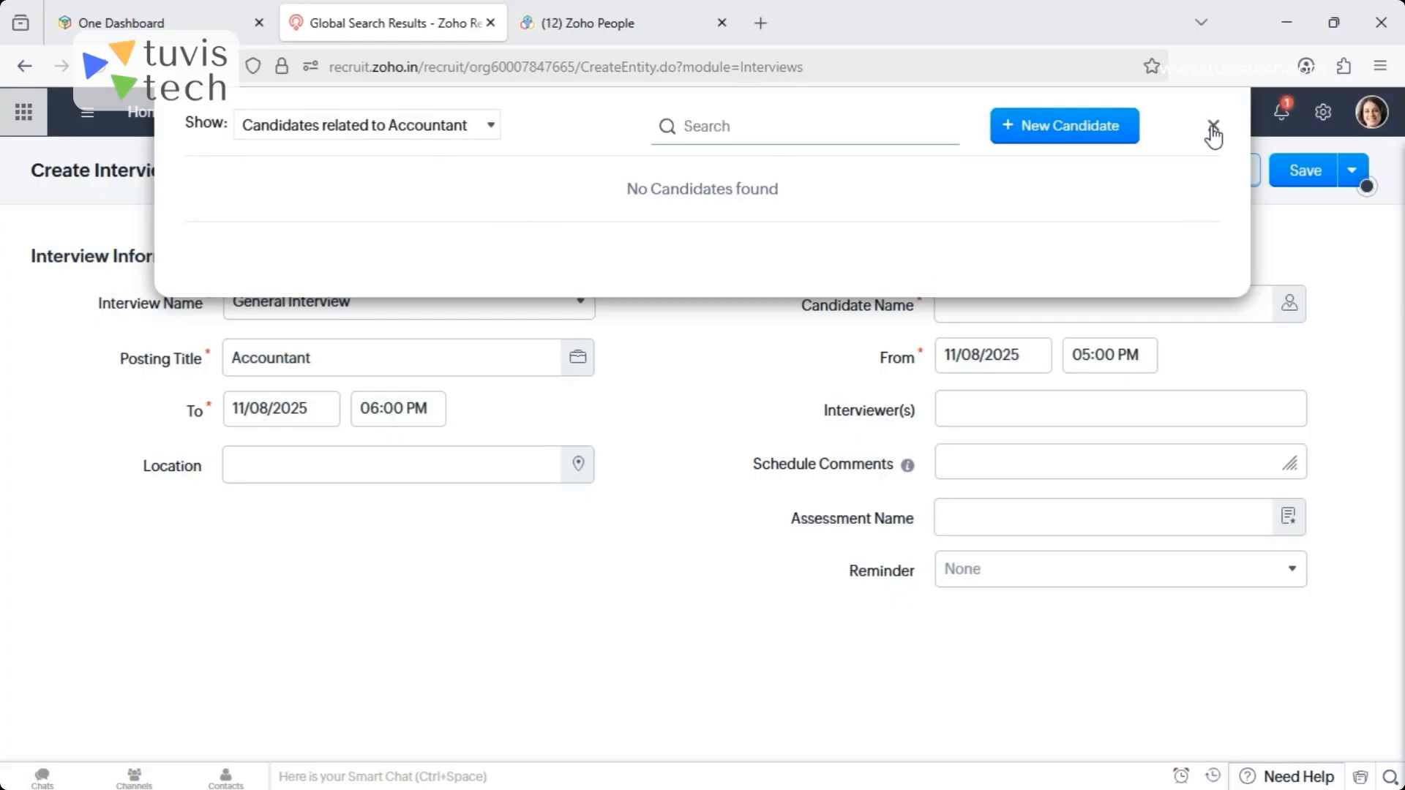
left_click(1214, 127)
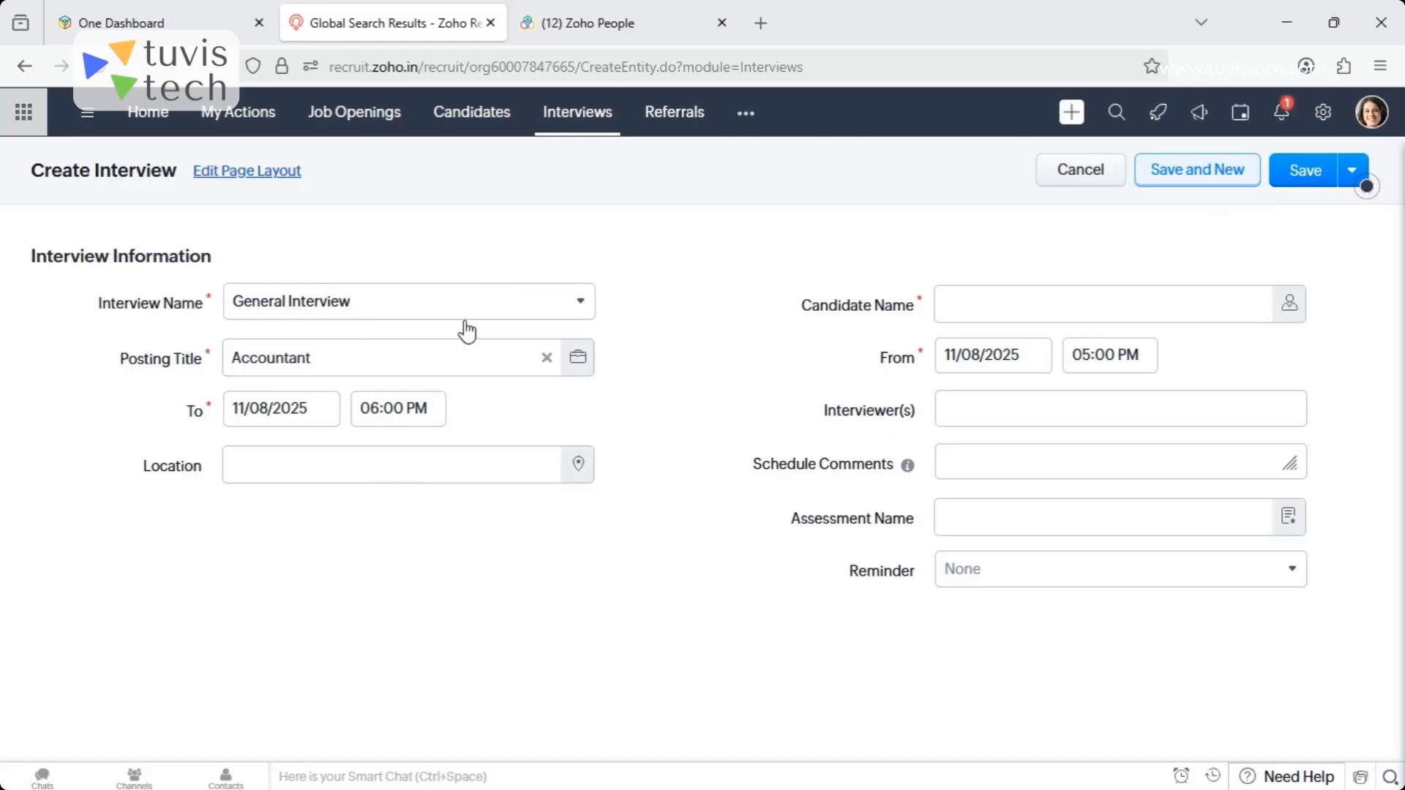
left_click(546, 358)
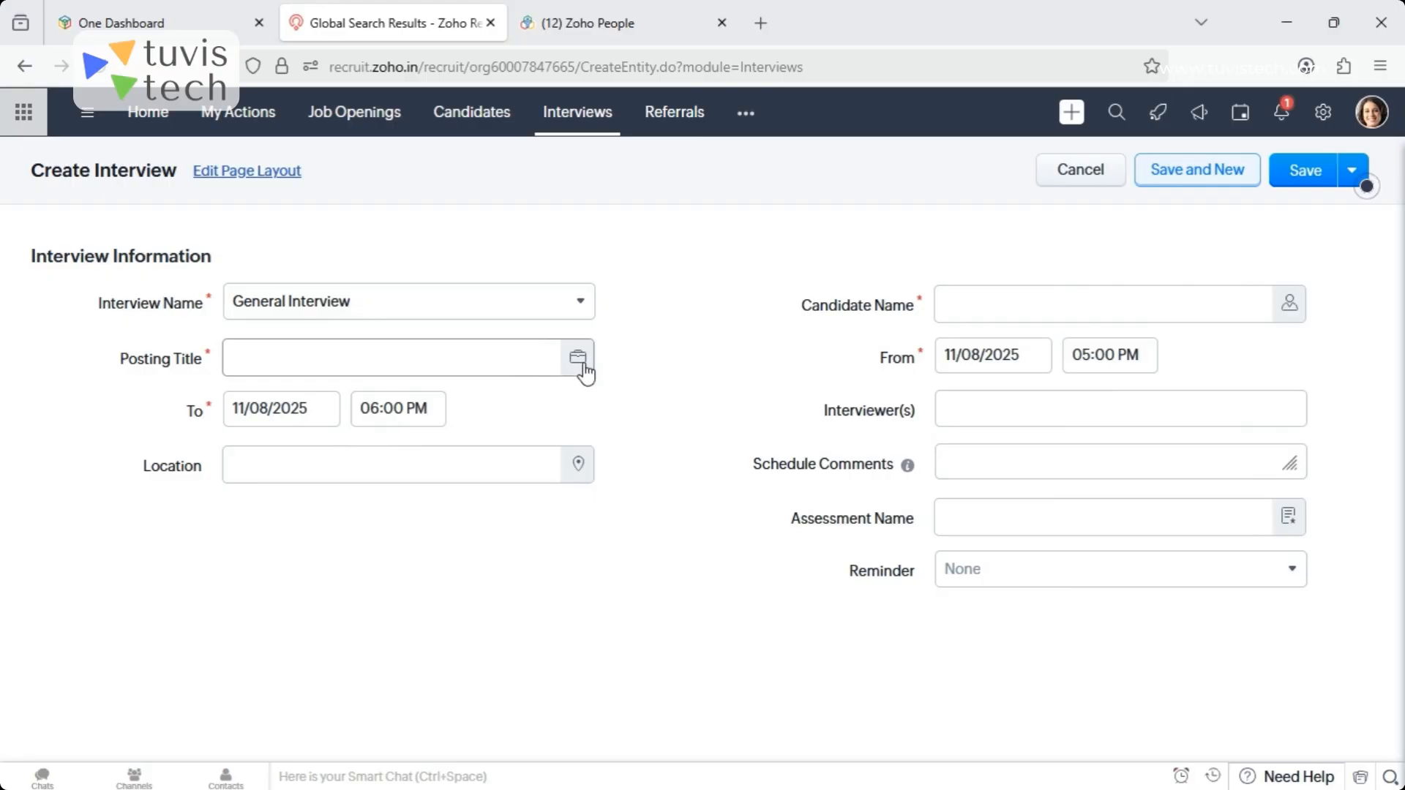
- Set the interview's posting title to Software Developer and choose a candidate related to that opening
left_click(580, 360)
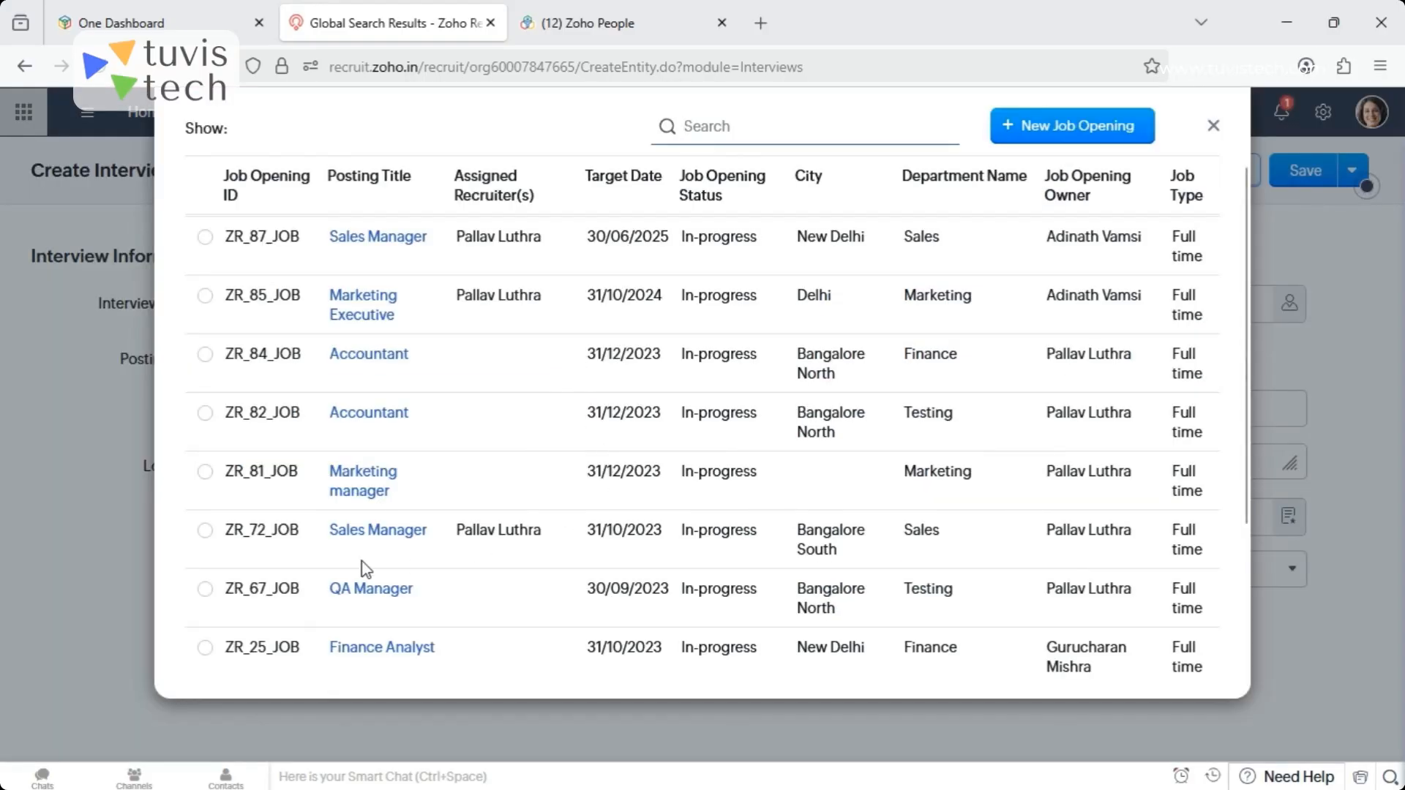
scroll(1247, 498, "down", 3)
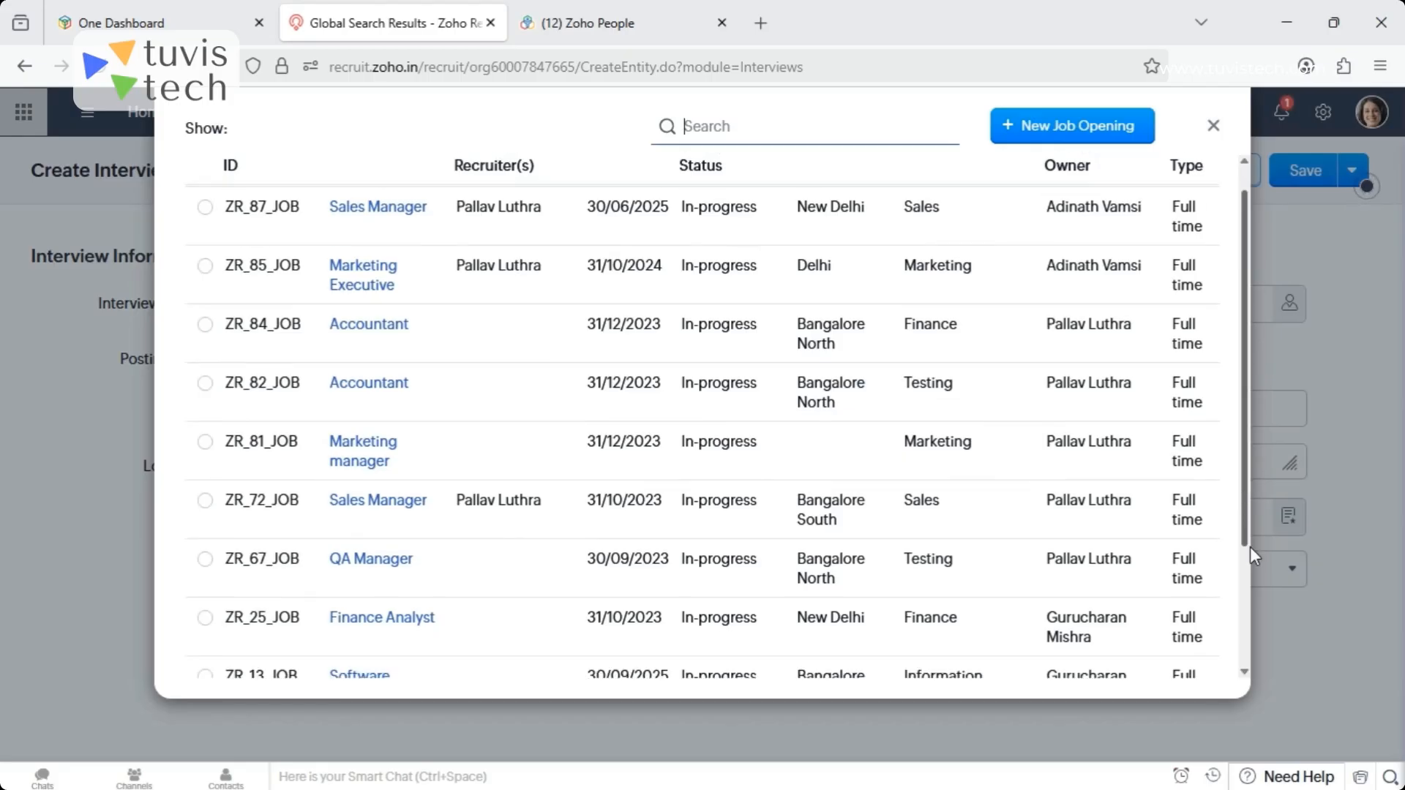
left_click(375, 528)
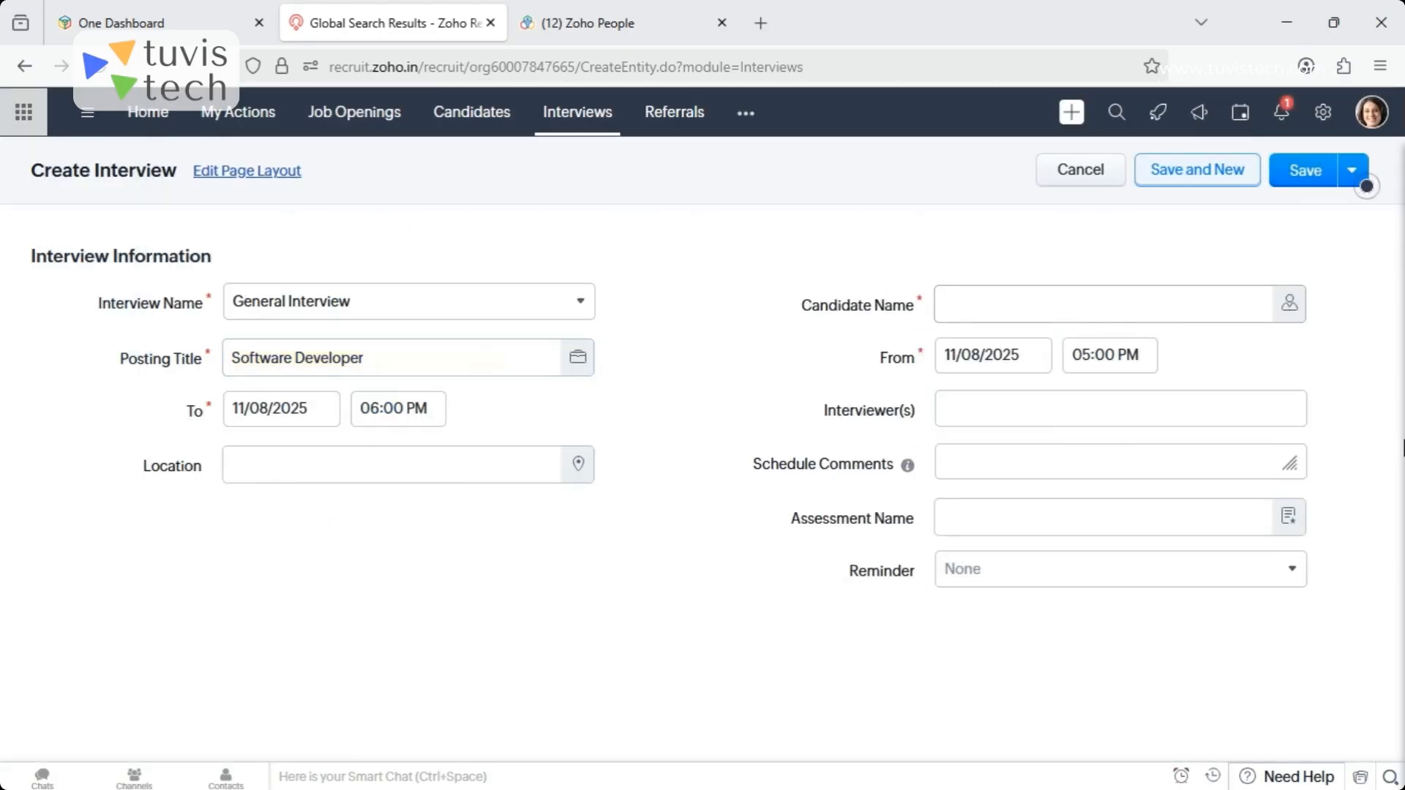
left_click(1291, 306)
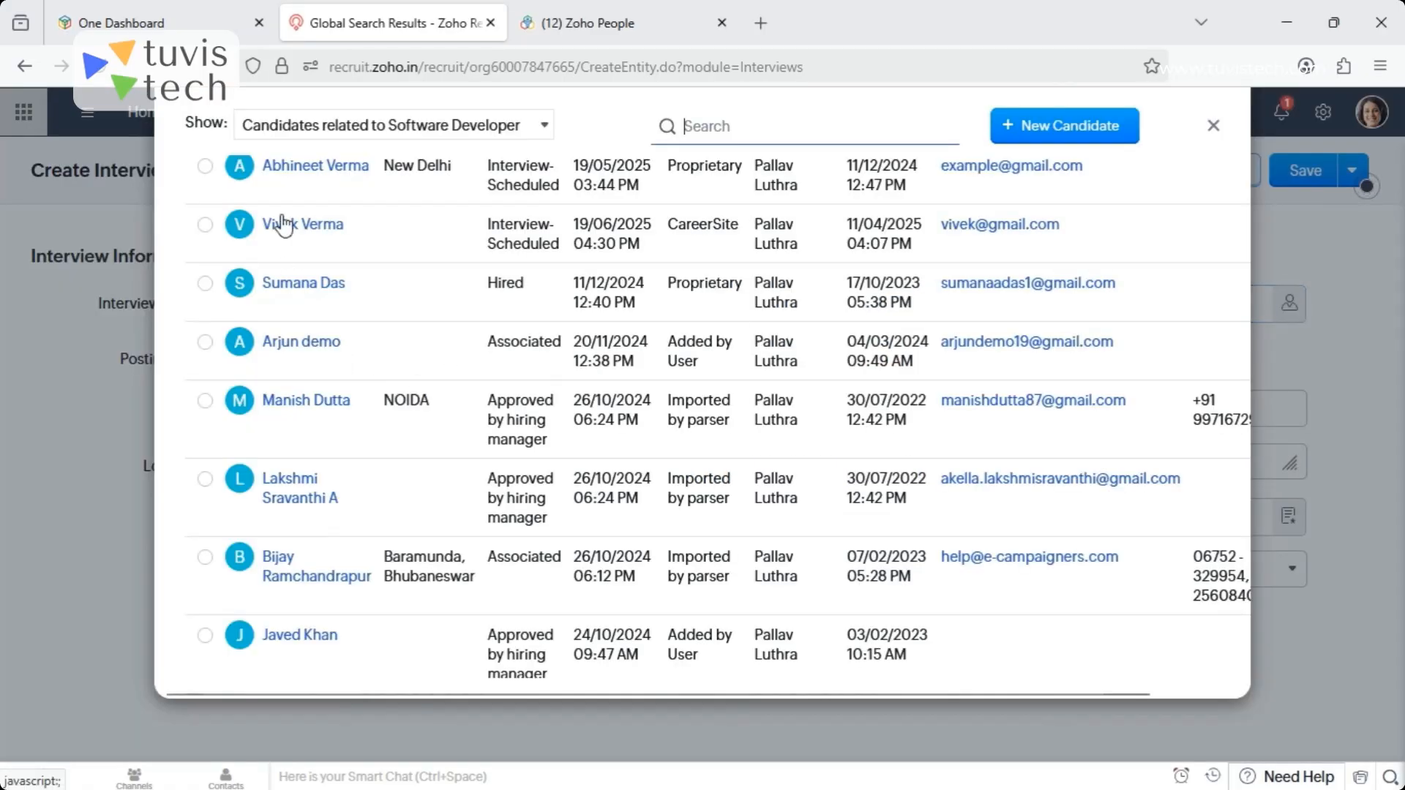
left_click(304, 404)
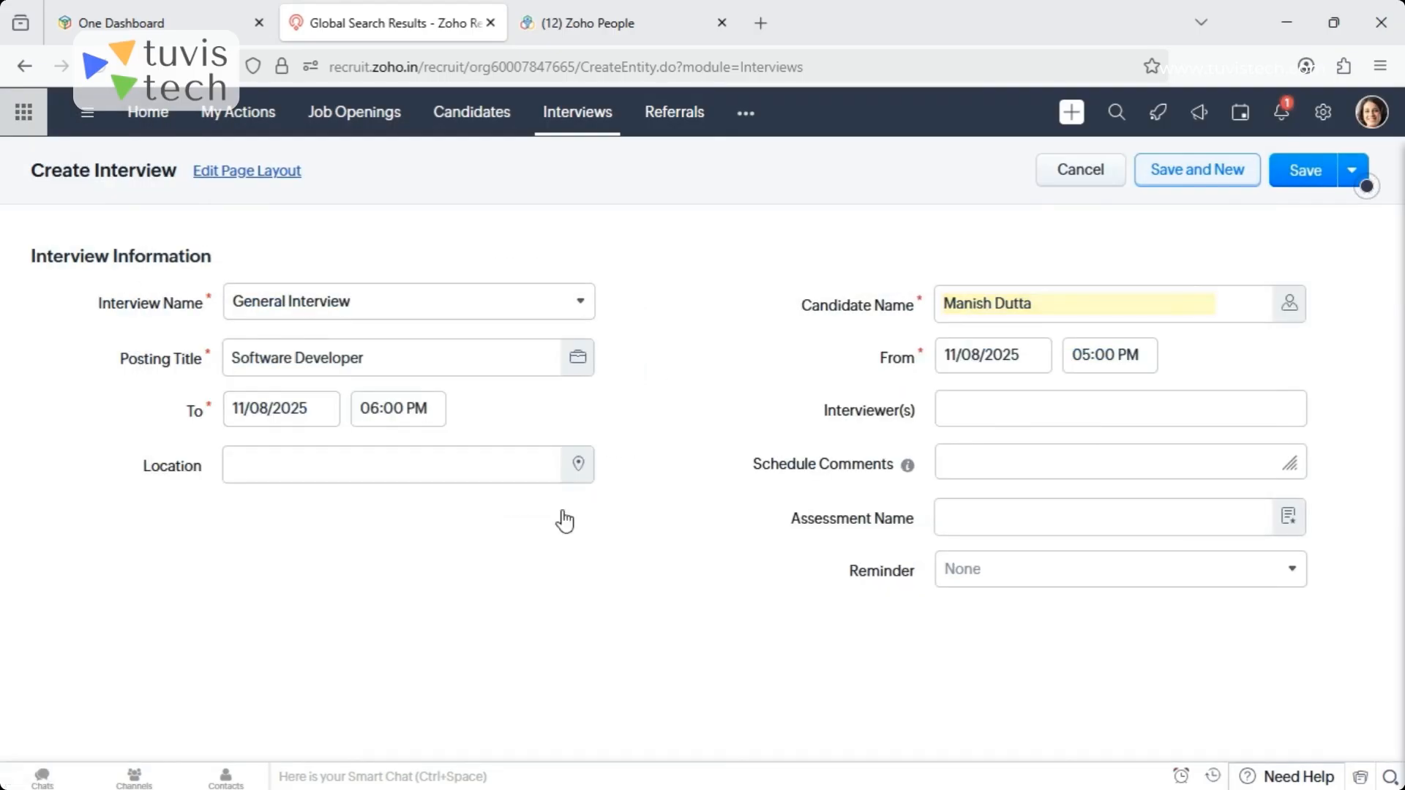
- Assign the hiring manager and one other user as the interviewers
left_click(1021, 420)
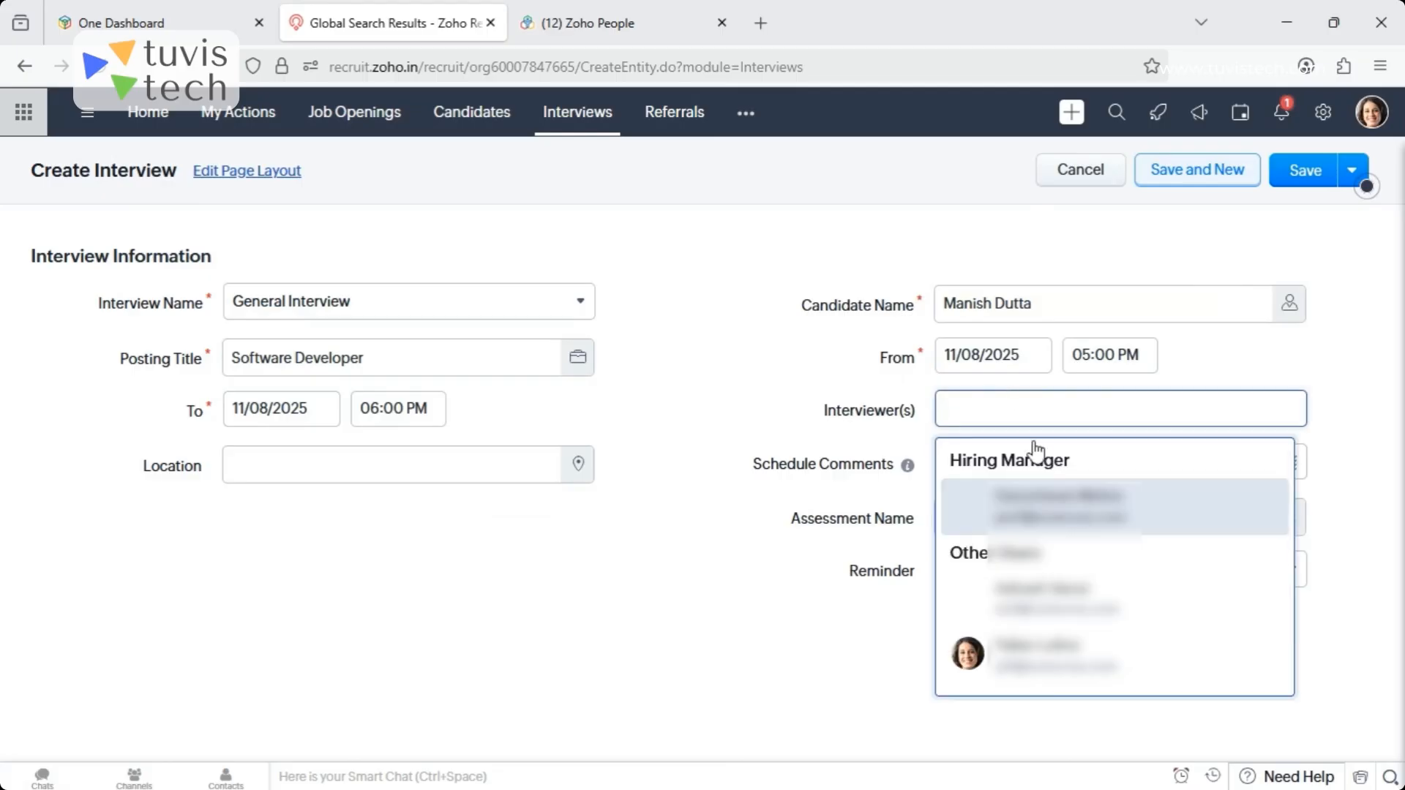
left_click(1046, 512)
left_click(1072, 585)
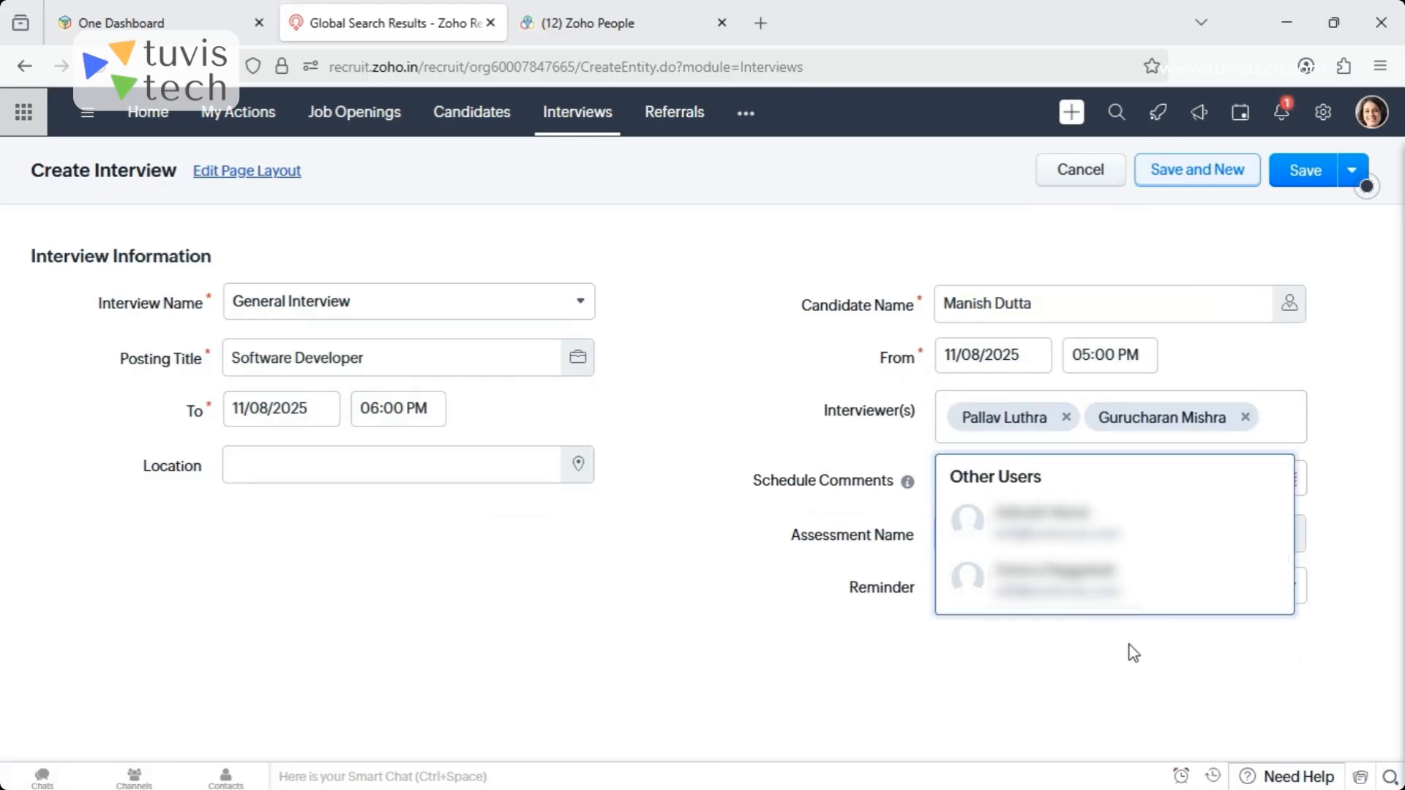
left_click(1391, 546)
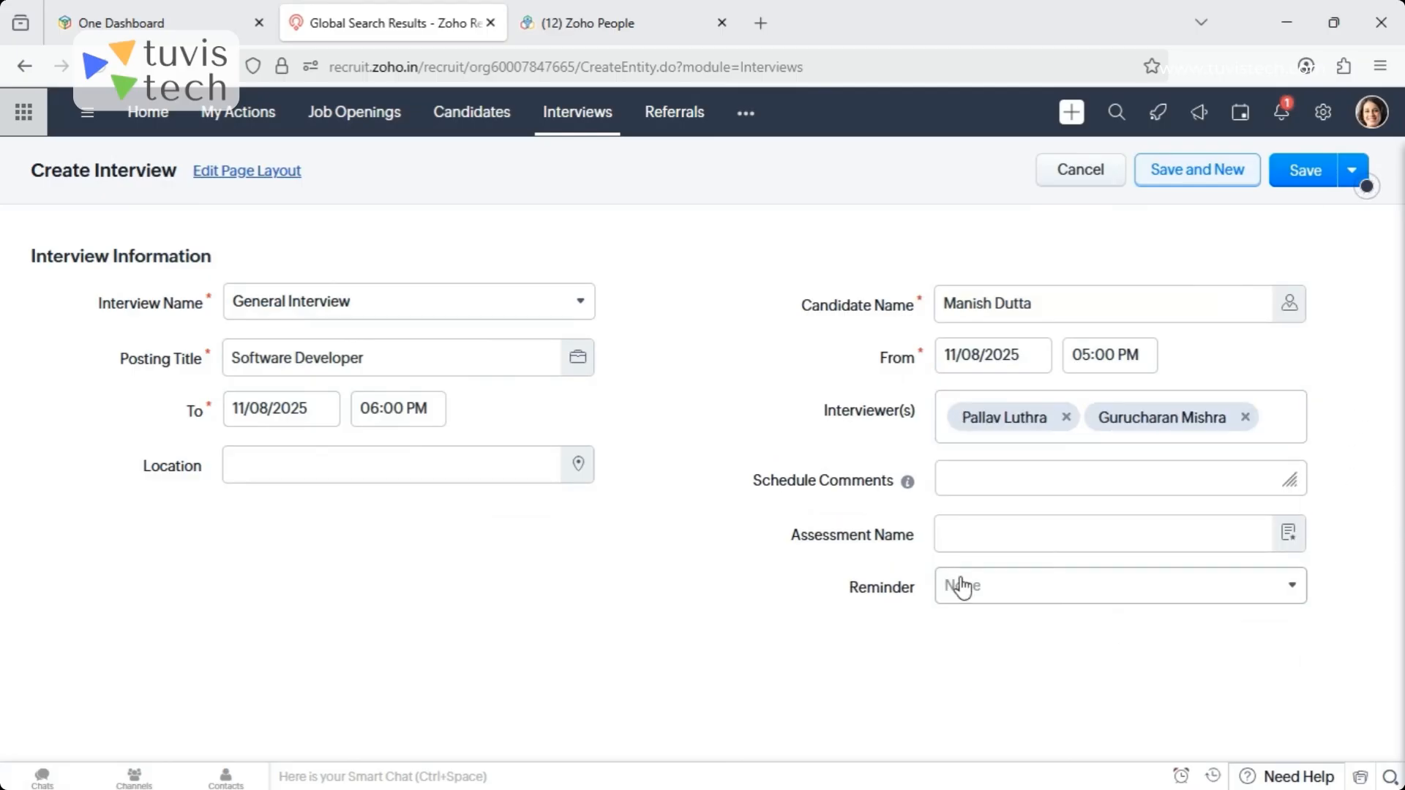
- Attach the Screening Interview assessment to the interview and set the reminder to 1 day before
left_click(1286, 541)
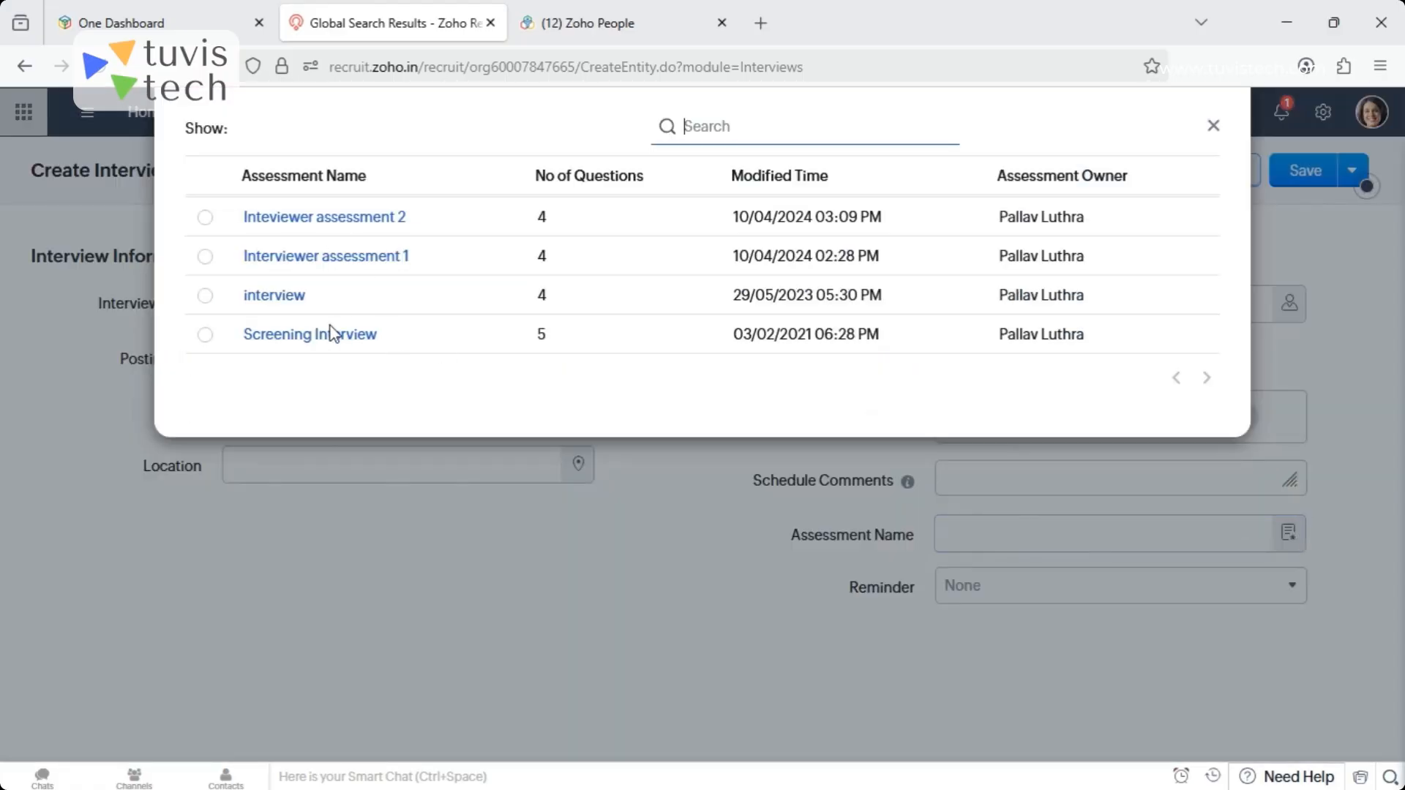
left_click(304, 338)
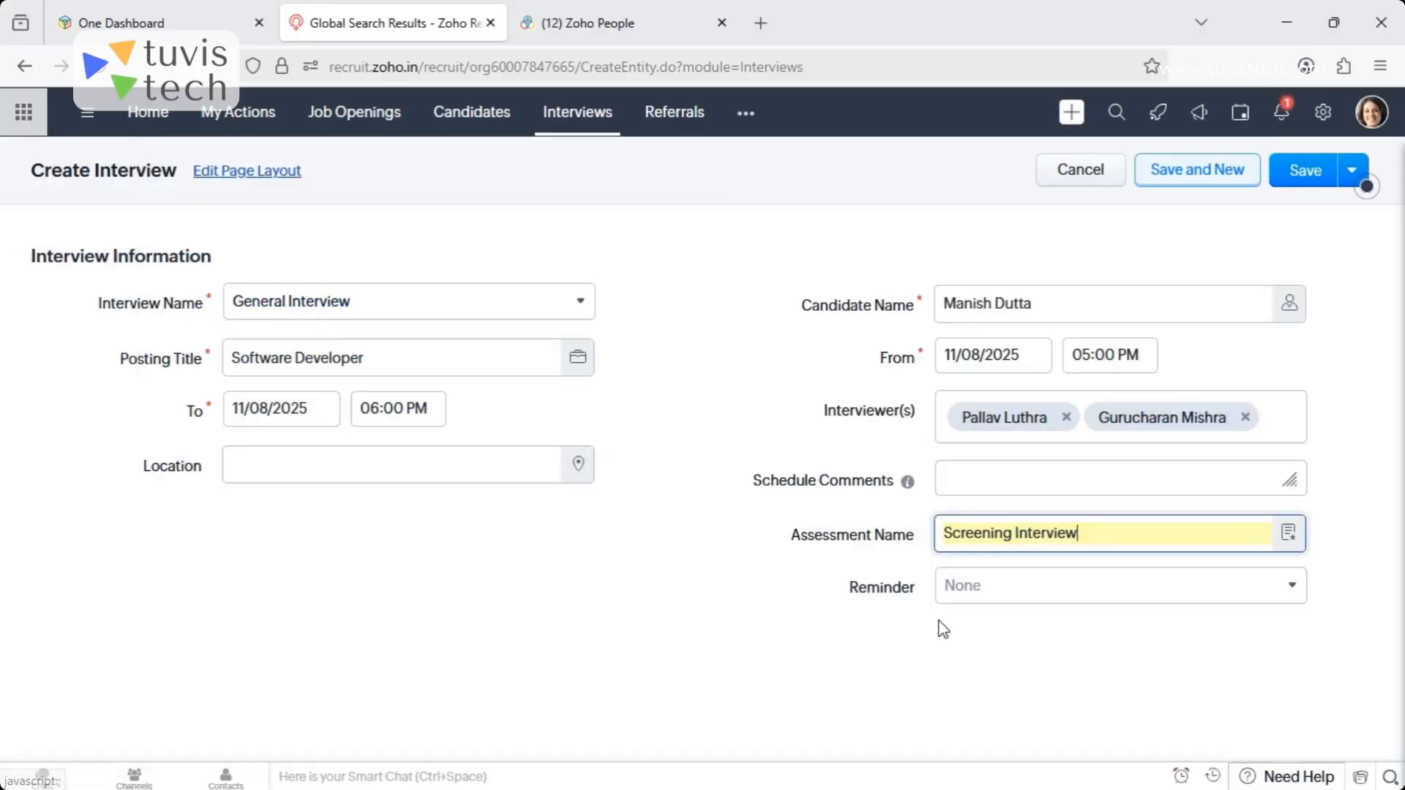
left_click(1262, 590)
left_click_drag(1095, 443, 1107, 550)
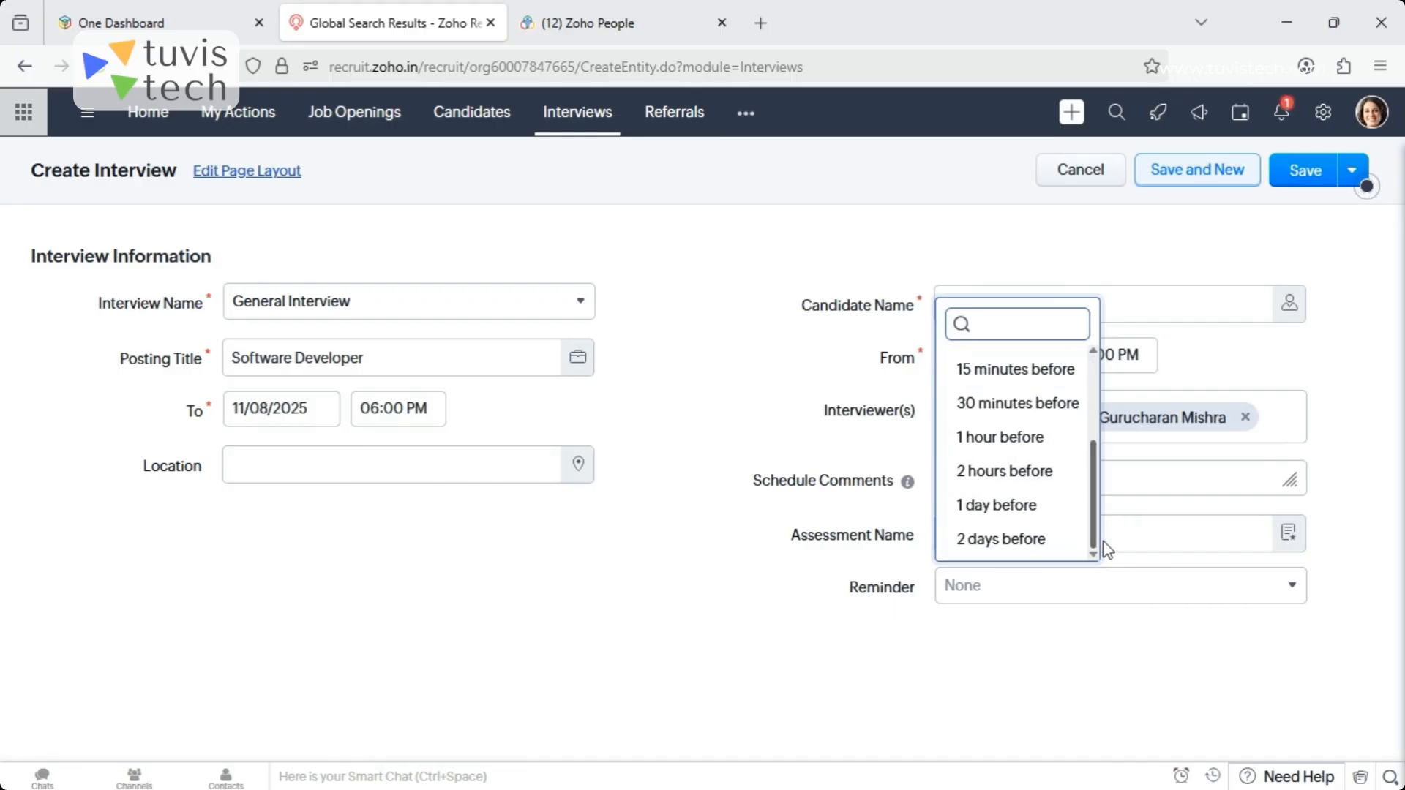
left_click(993, 504)
- Try to save the interview, then discard the form without sending invitations to the participants
left_click(1299, 175)
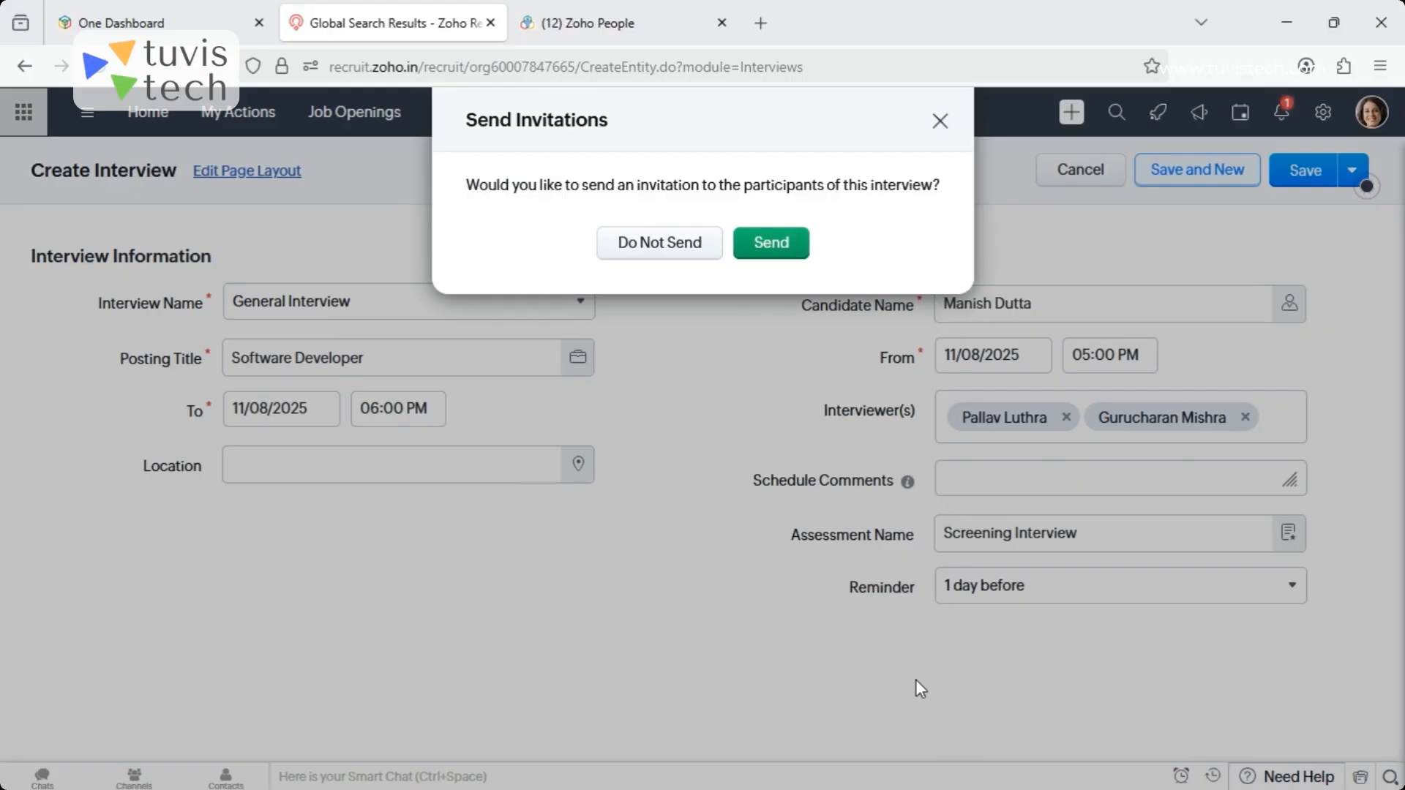
left_click(941, 124)
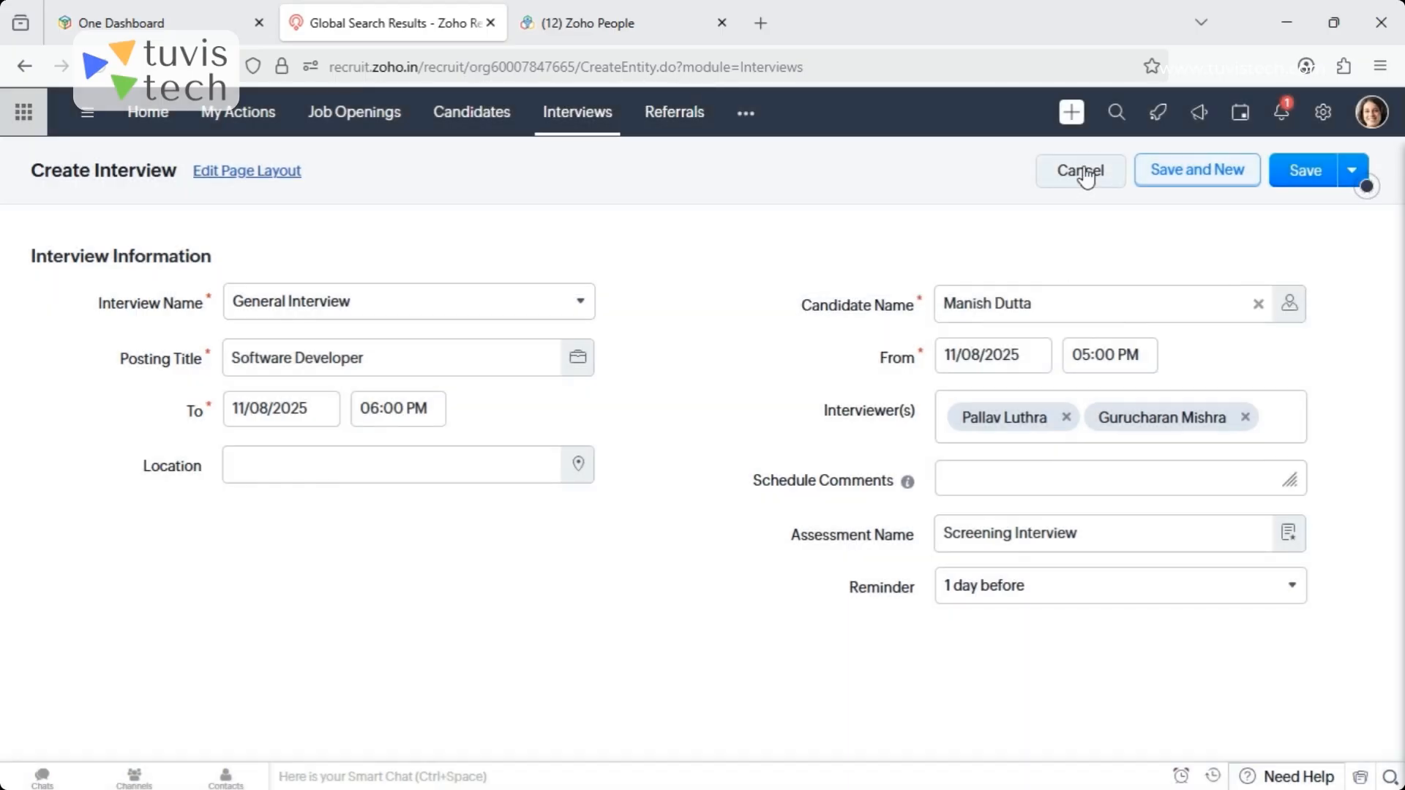
left_click(1080, 171)
left_click(731, 245)
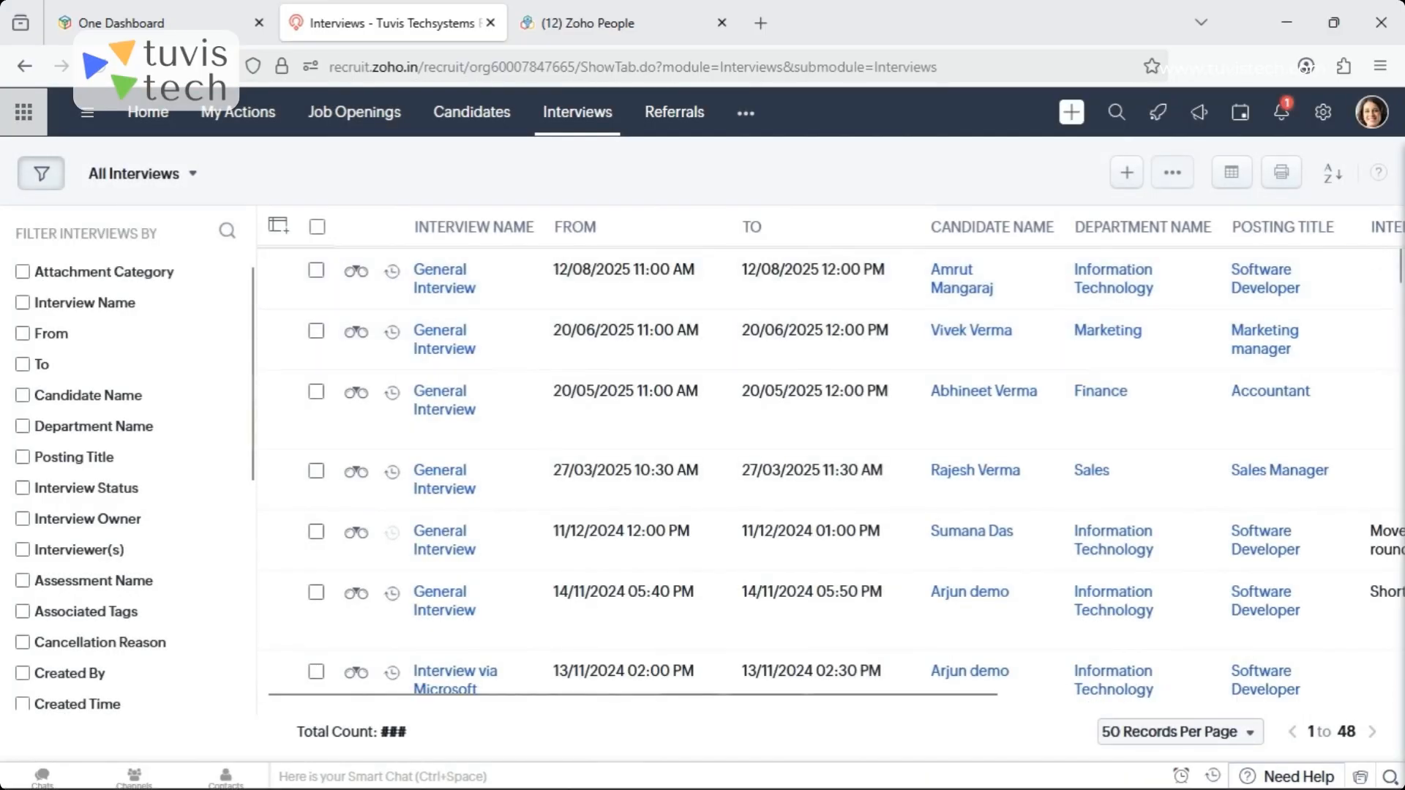
- Start a Video Interview and examine the Live Interview form's provider options and fields, then display the Recorded Interview form
left_click(1126, 174)
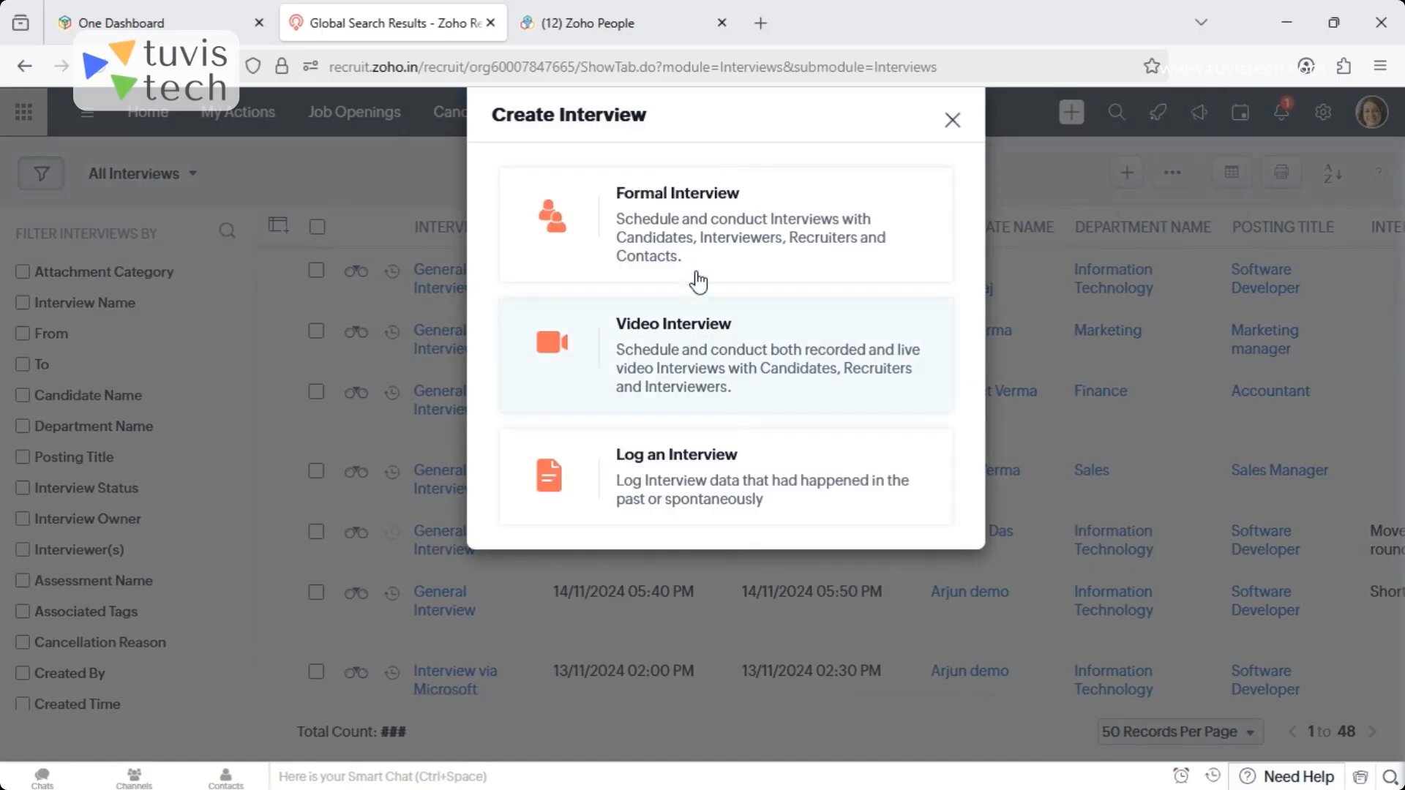
left_click(769, 387)
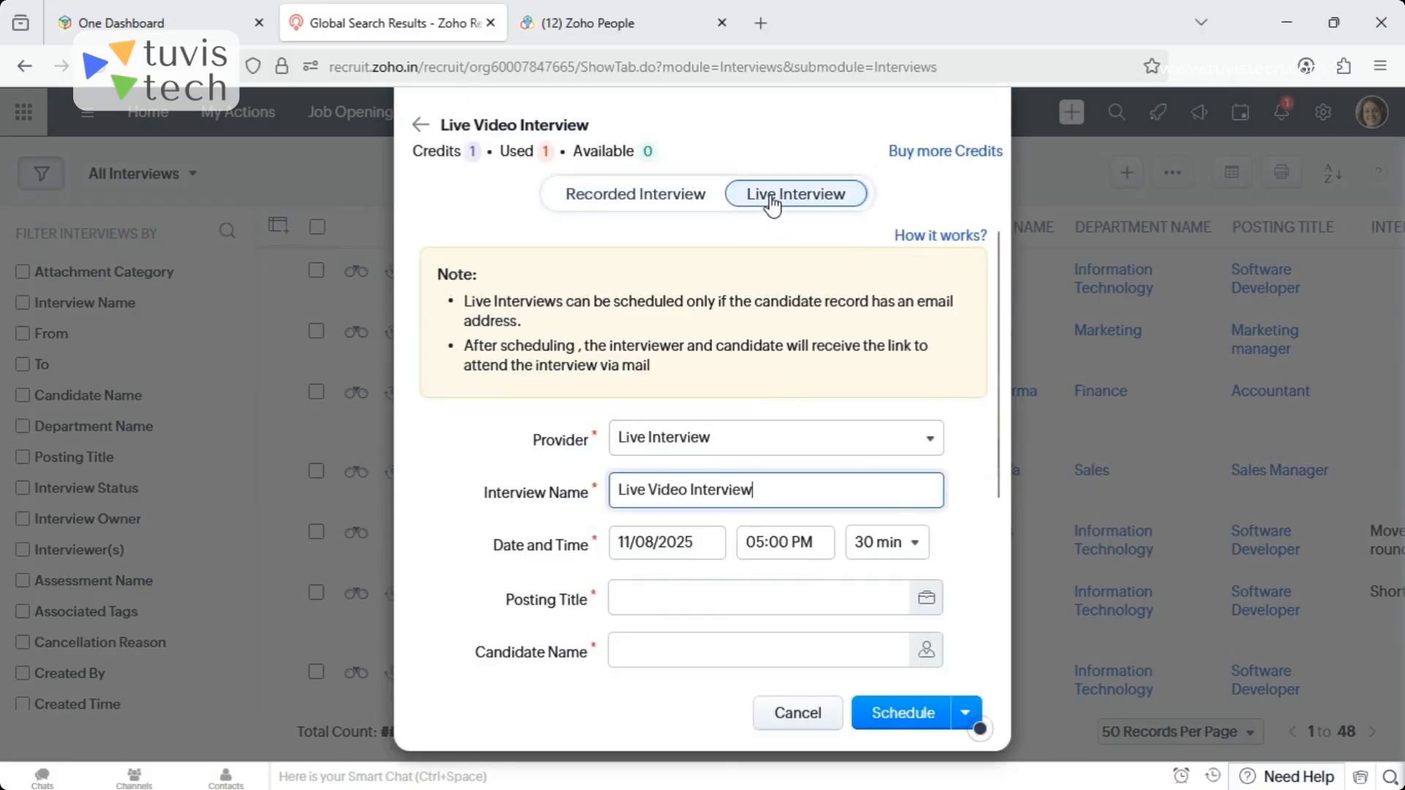
left_click(735, 439)
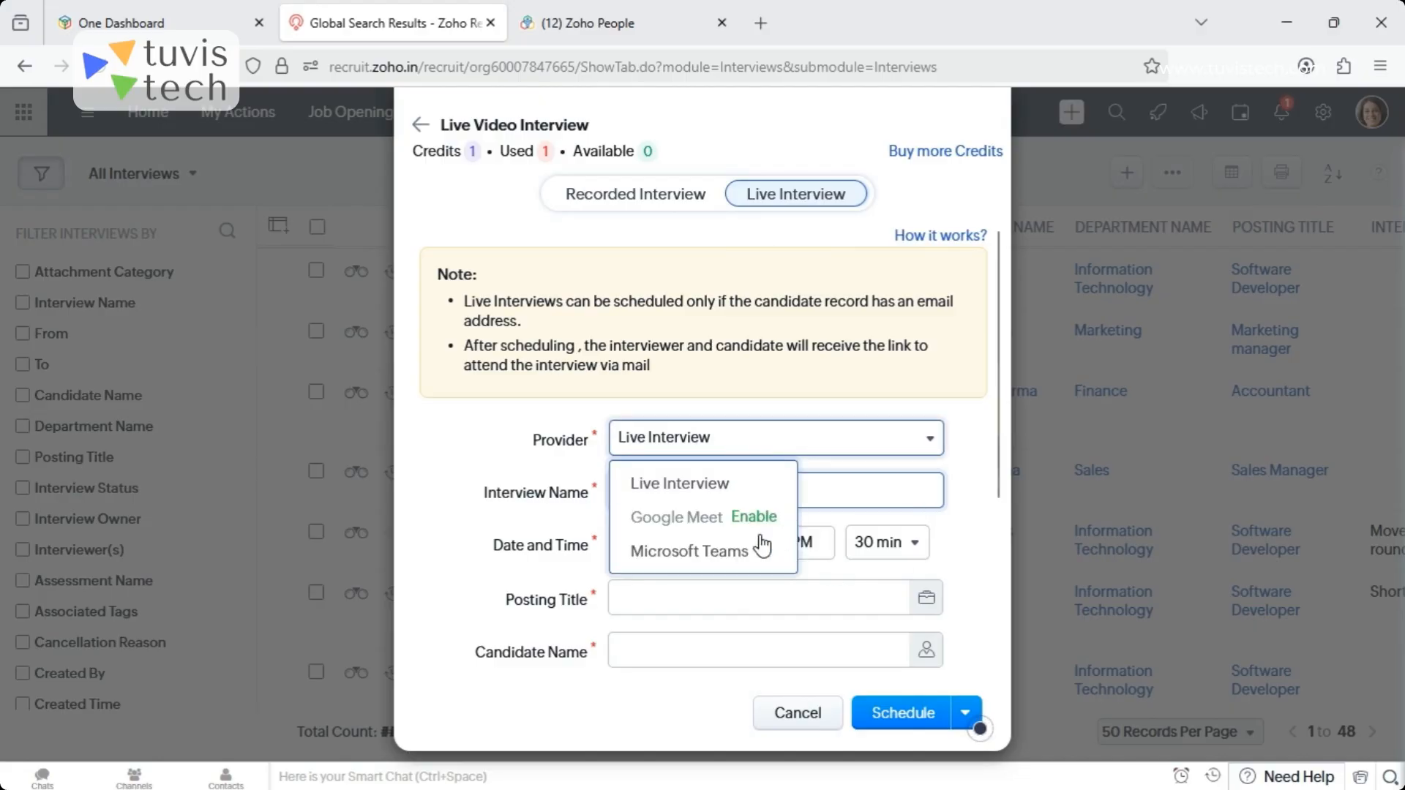
left_click(957, 366)
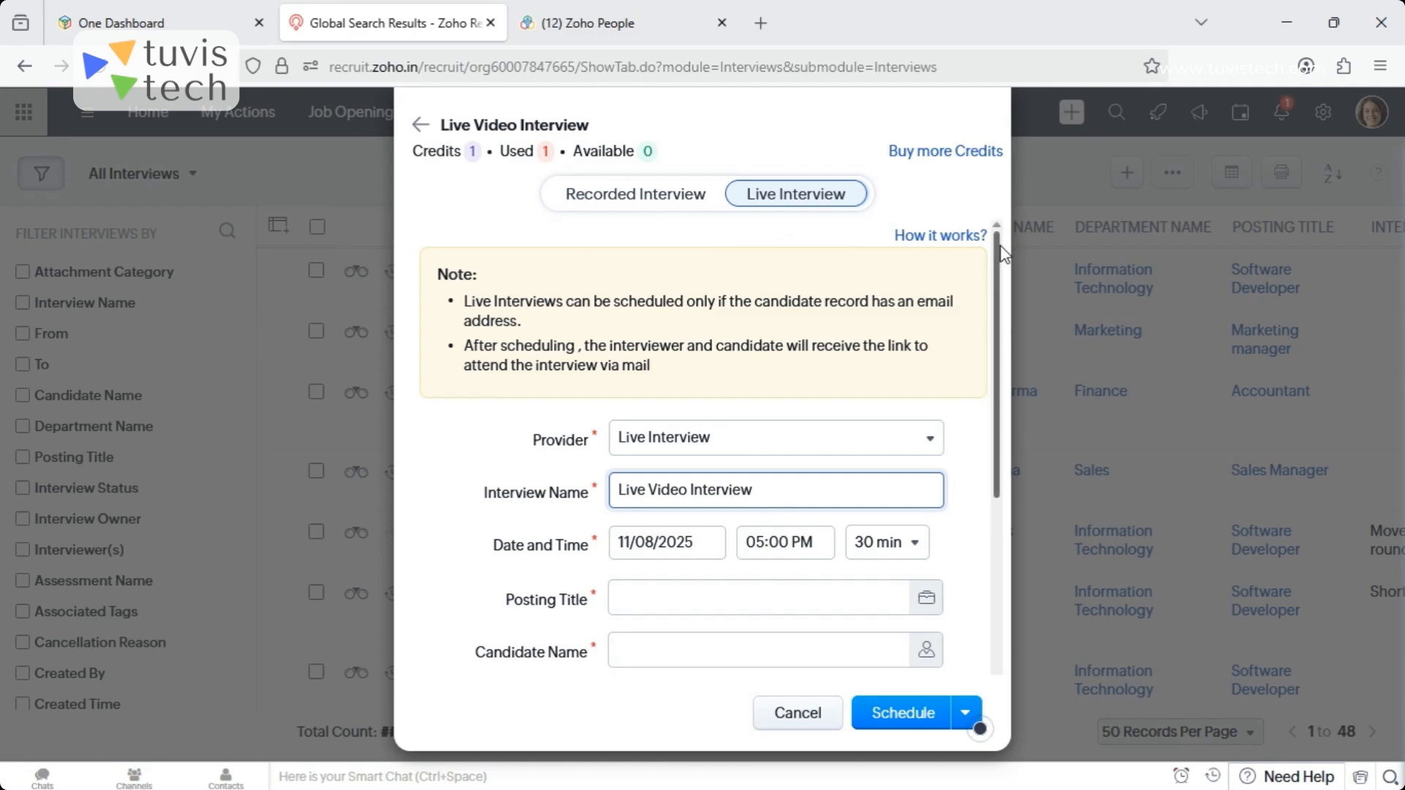
left_click_drag(1001, 245, 1012, 386)
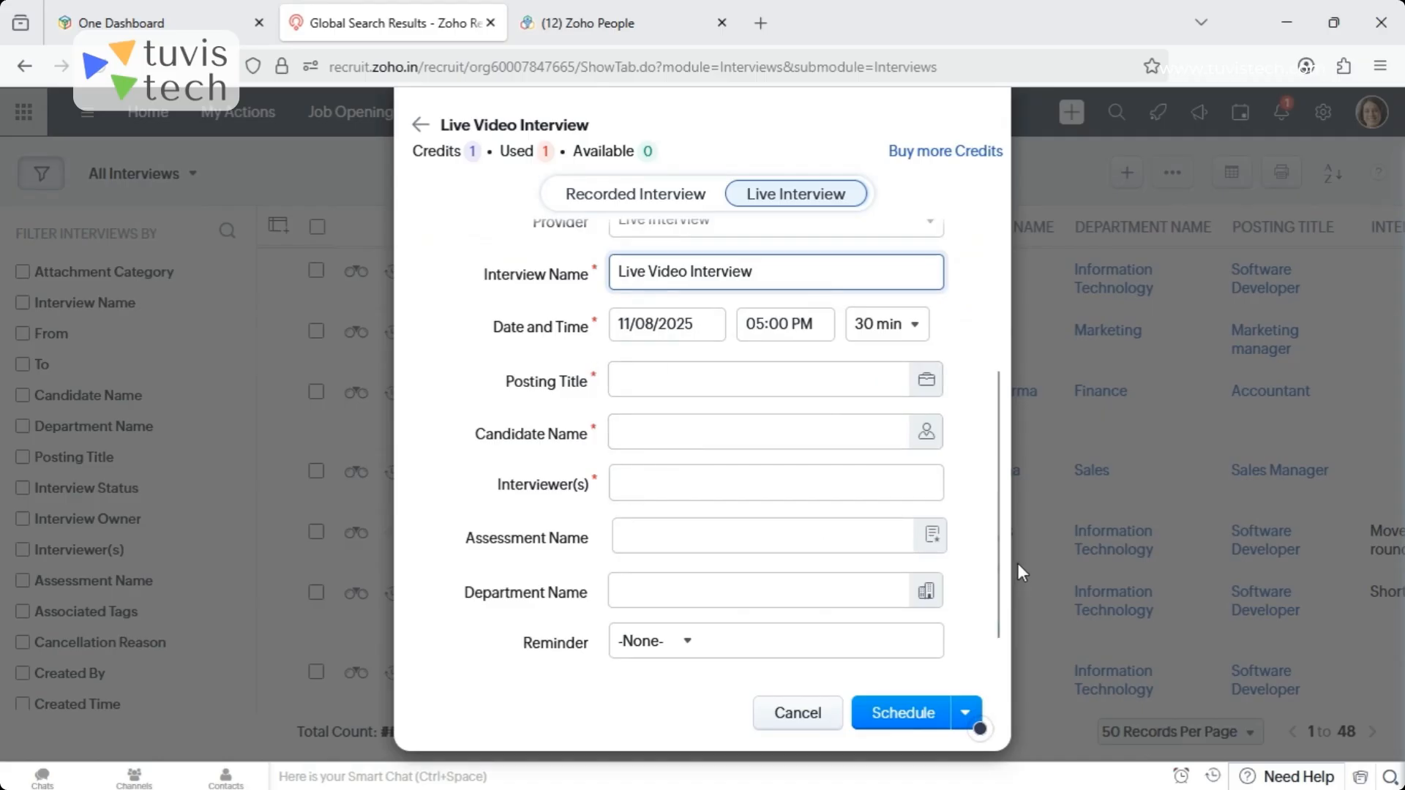
scroll(1003, 557, "down", 1)
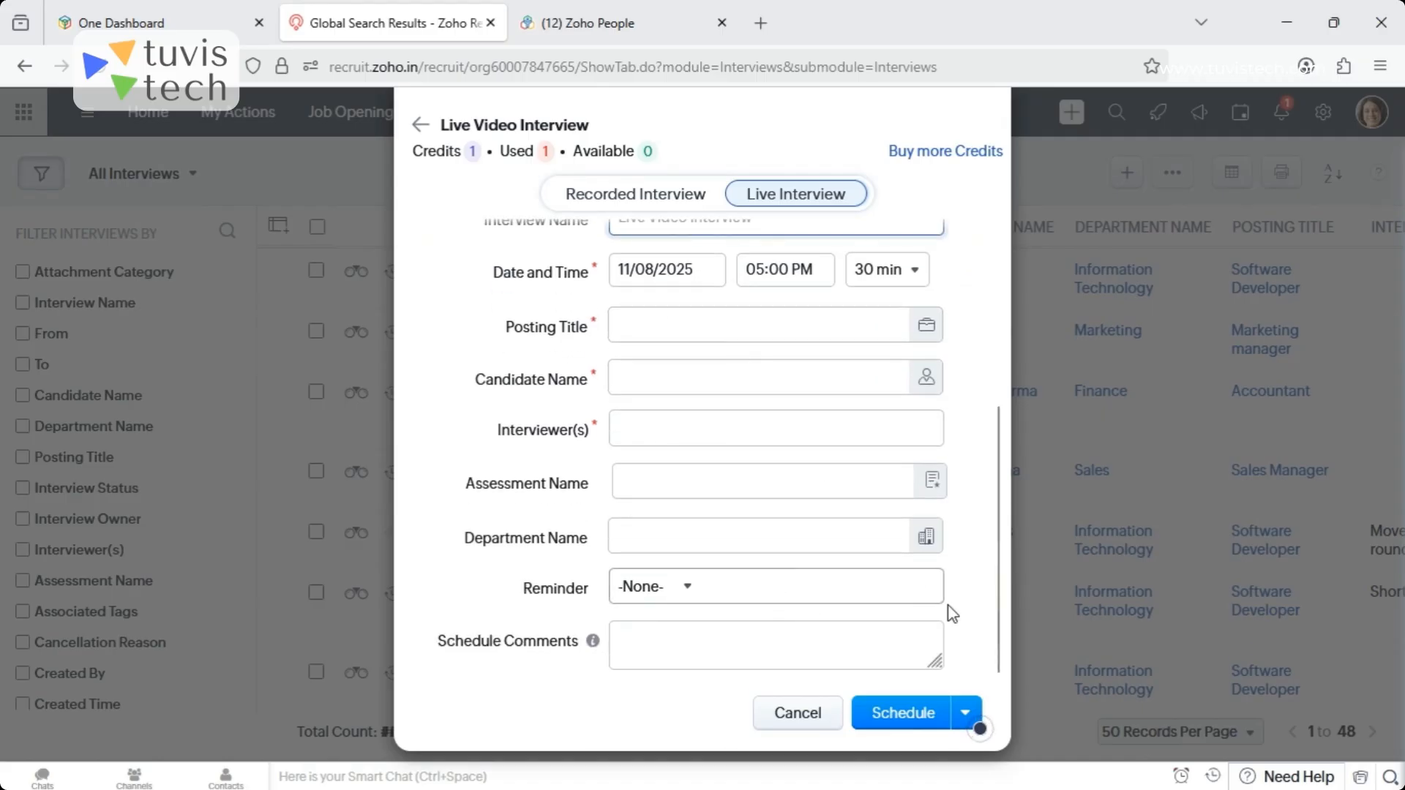
left_click_drag(997, 652, 1008, 374)
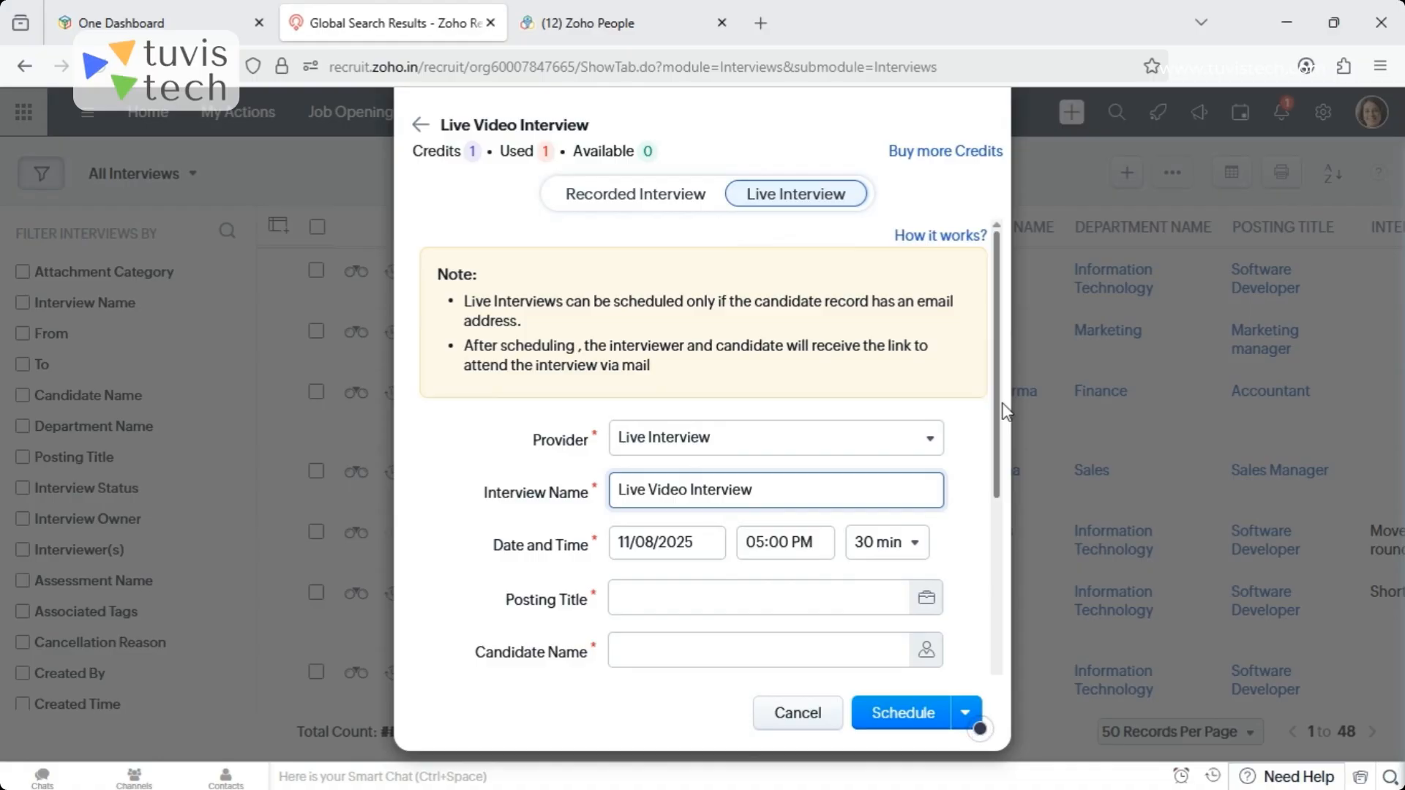
left_click(628, 198)
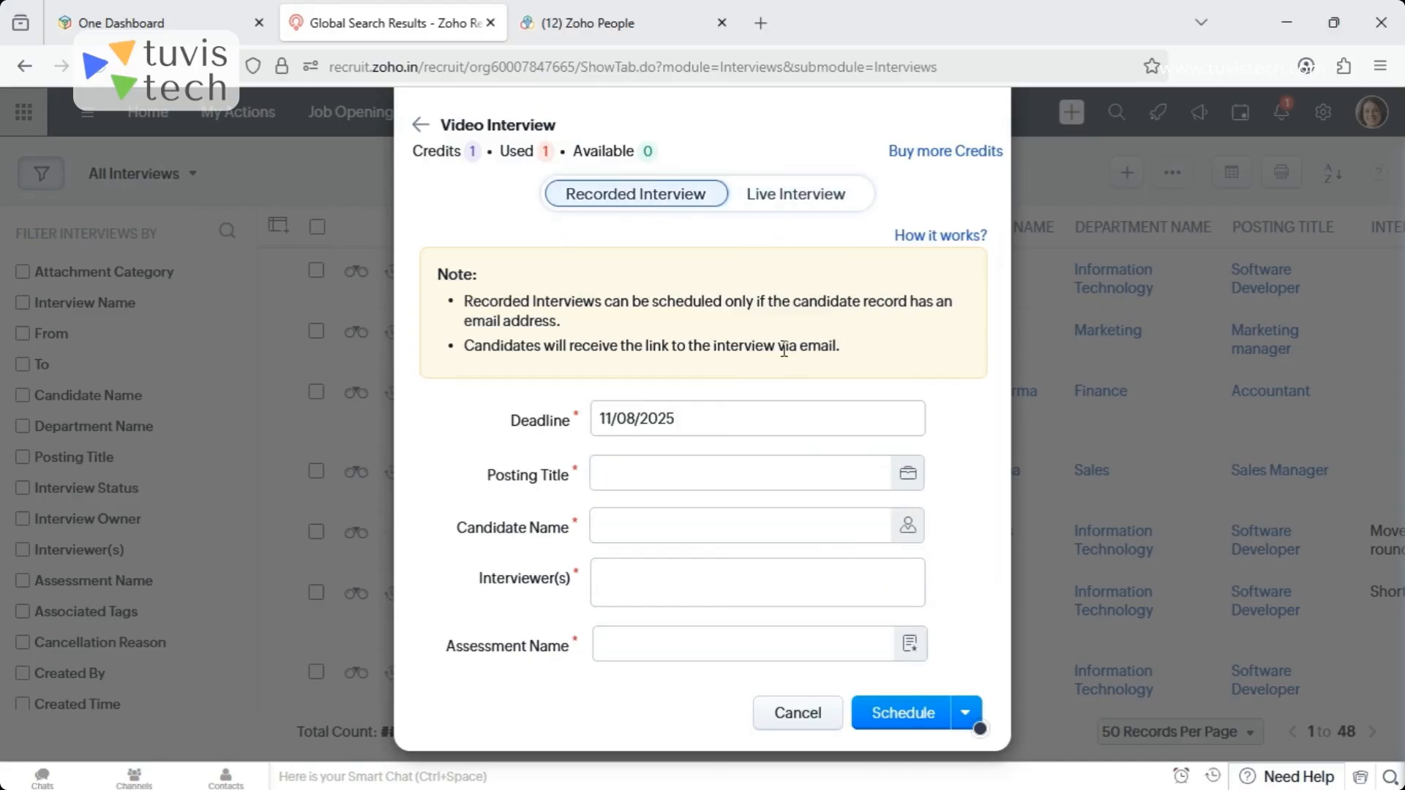
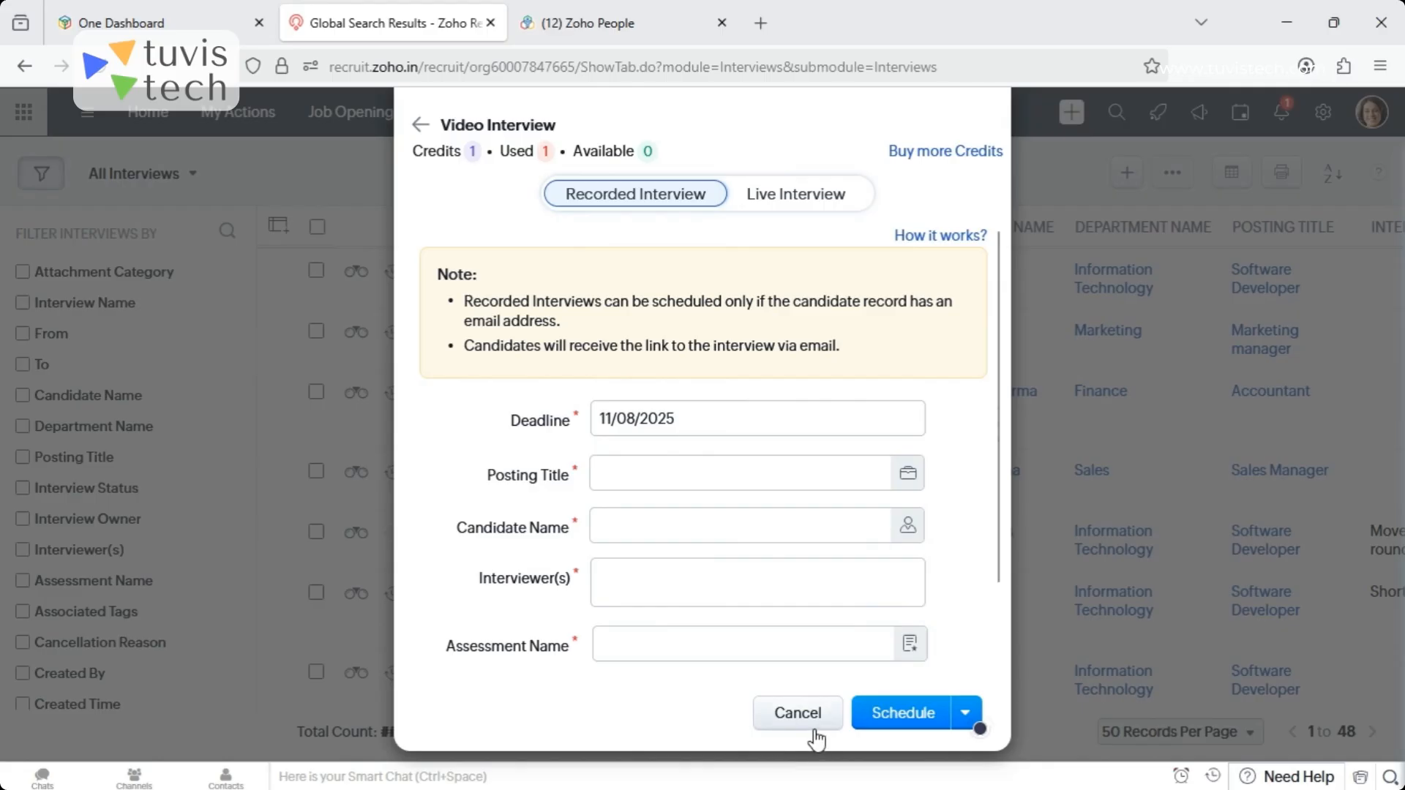
- Discard the video interview and start logging an interview with the Screening Interview assessment
left_click(784, 716)
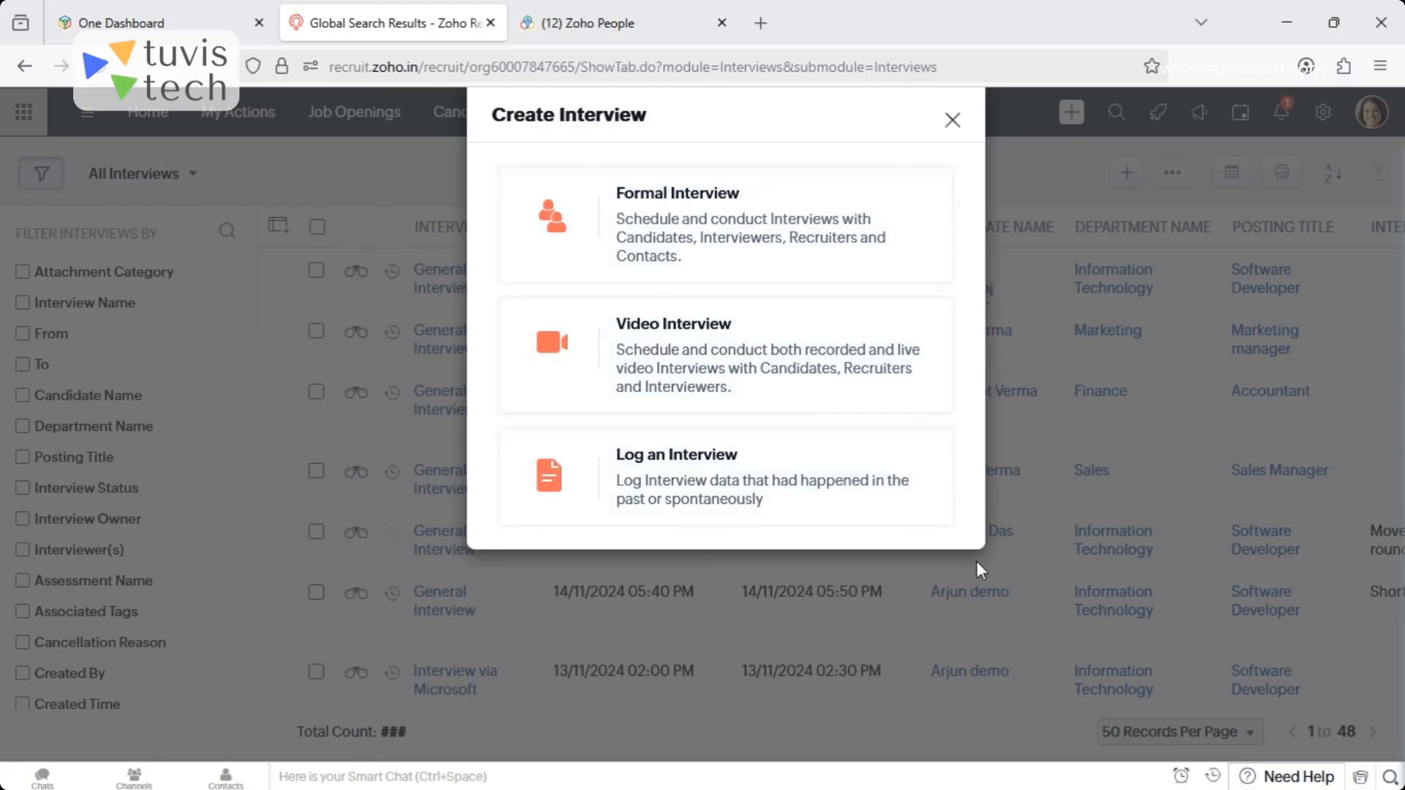
left_click(655, 476)
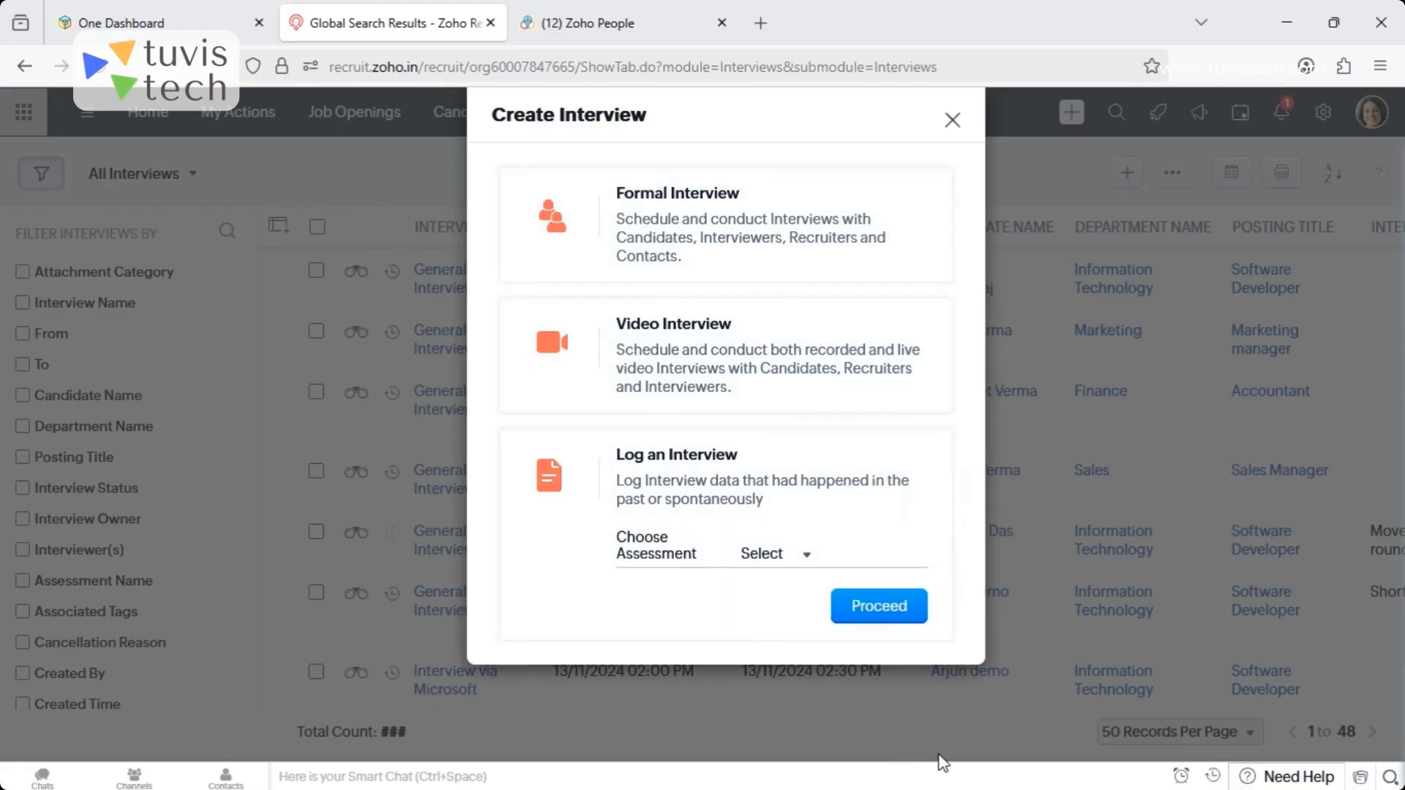
left_click(793, 557)
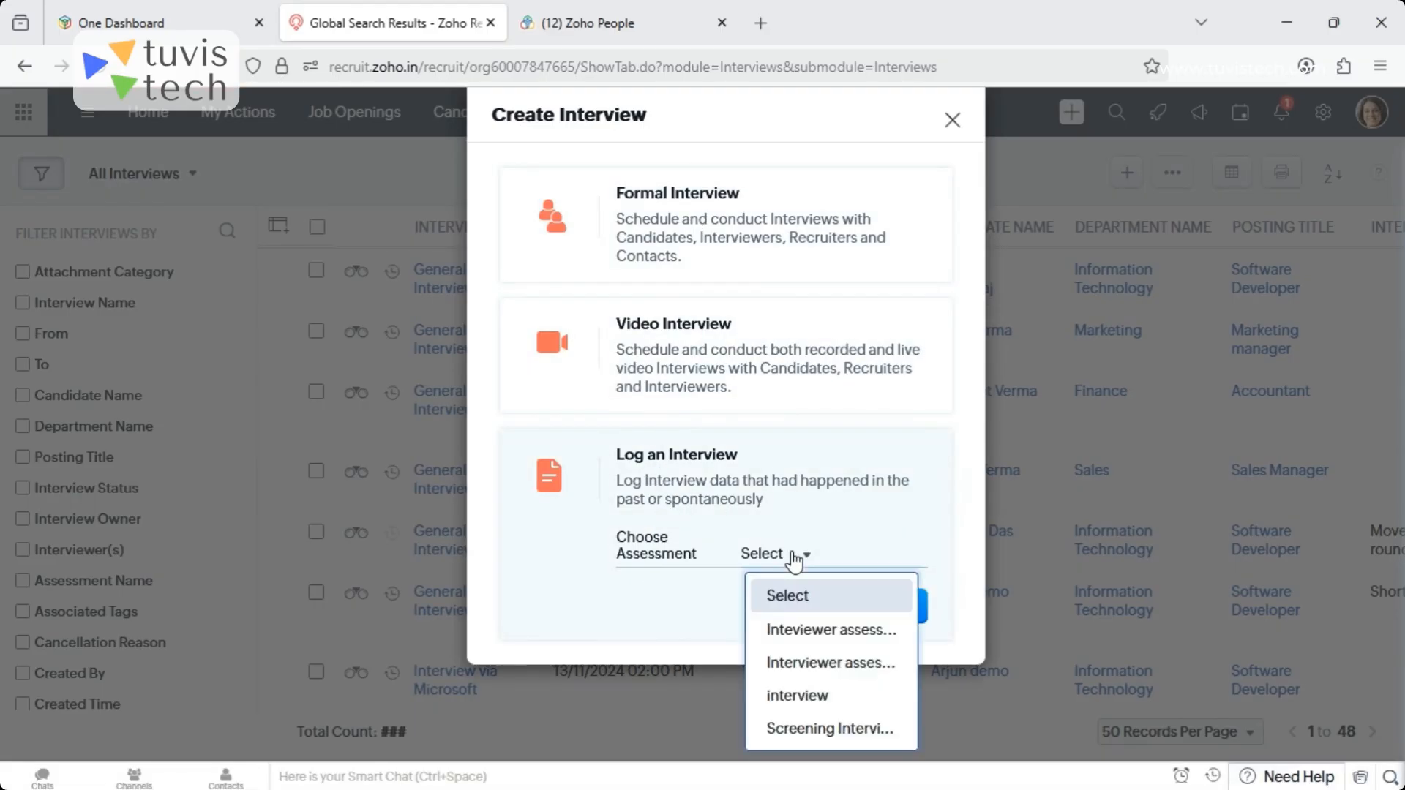
left_click(809, 731)
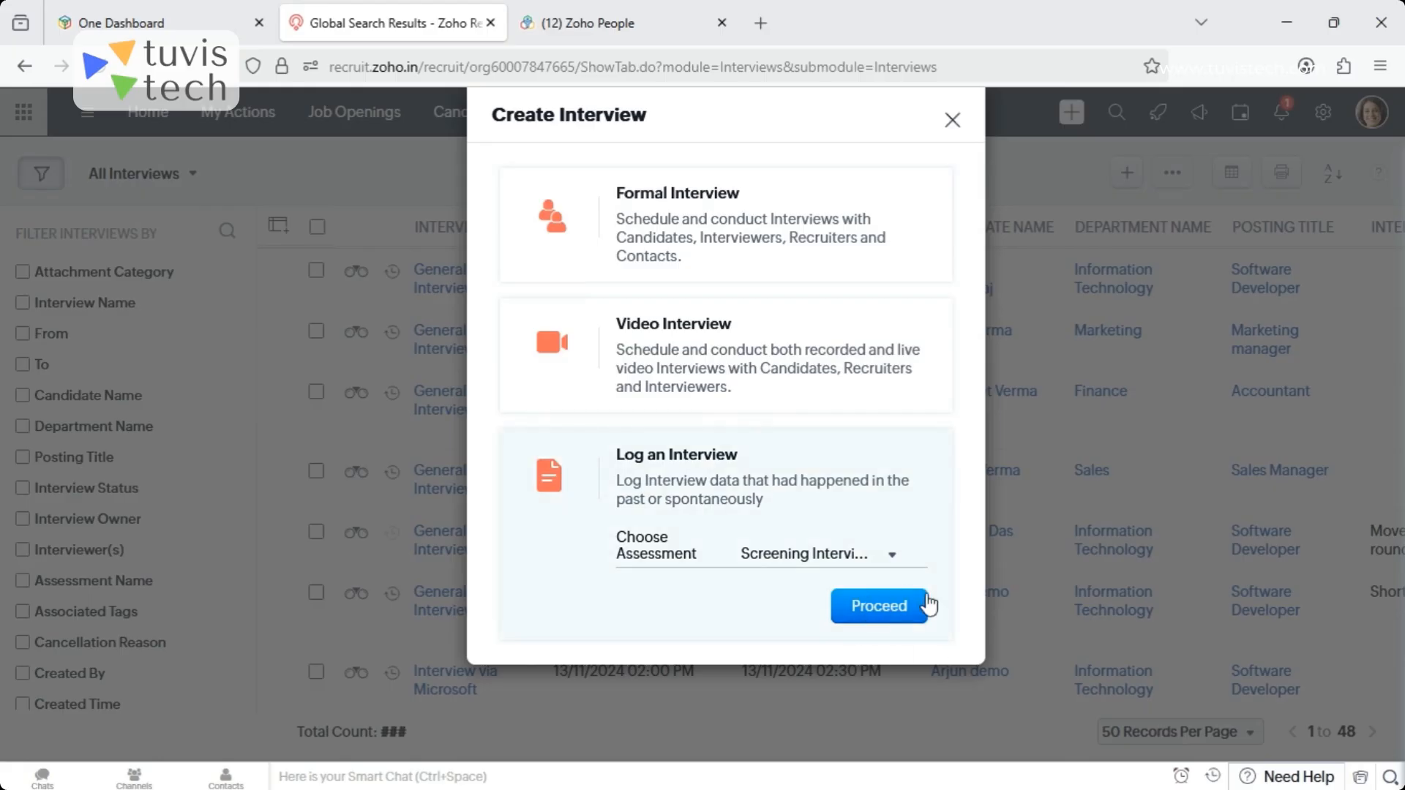
left_click(870, 617)
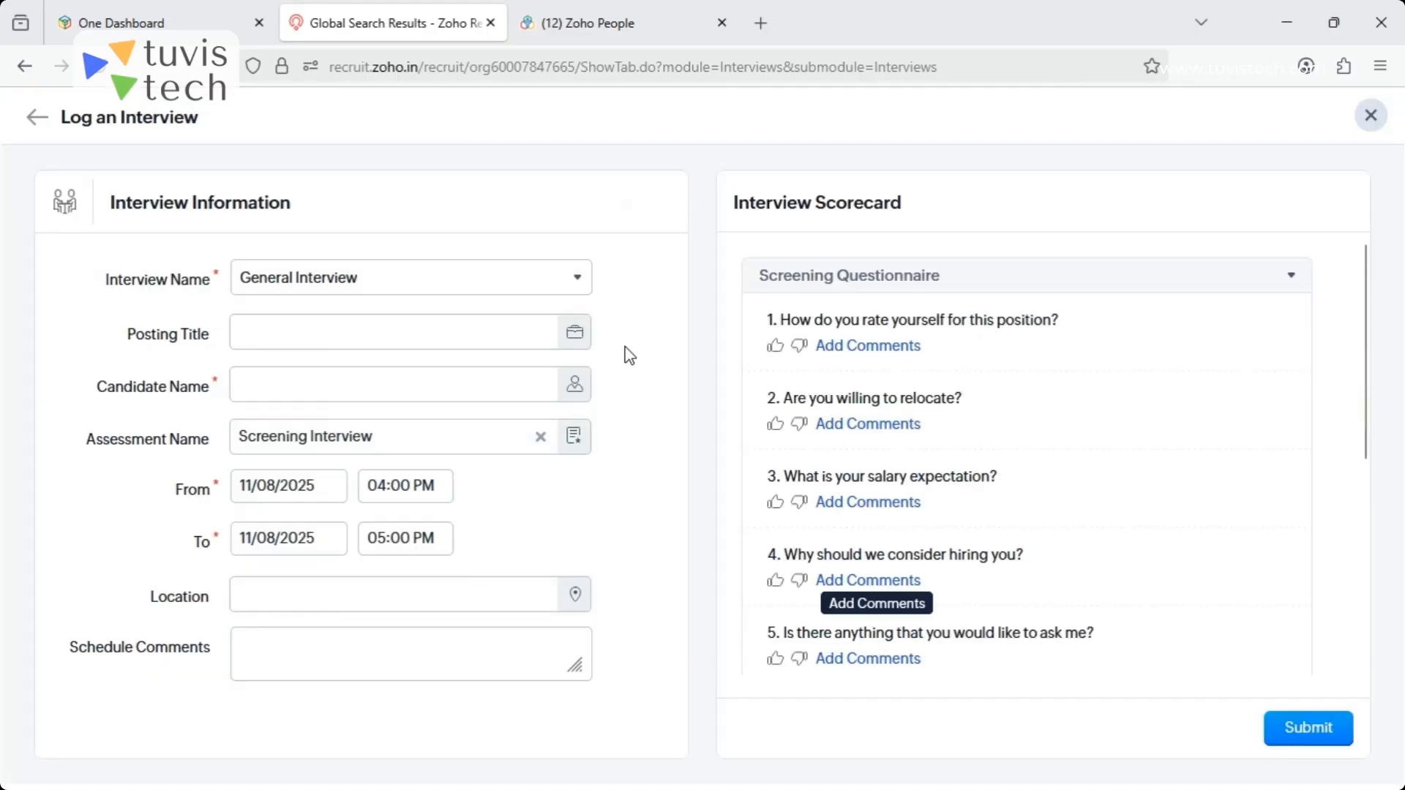
- Set the logged interview's posting title to Marketing manager and choose the second candidate related to that job
left_click(575, 336)
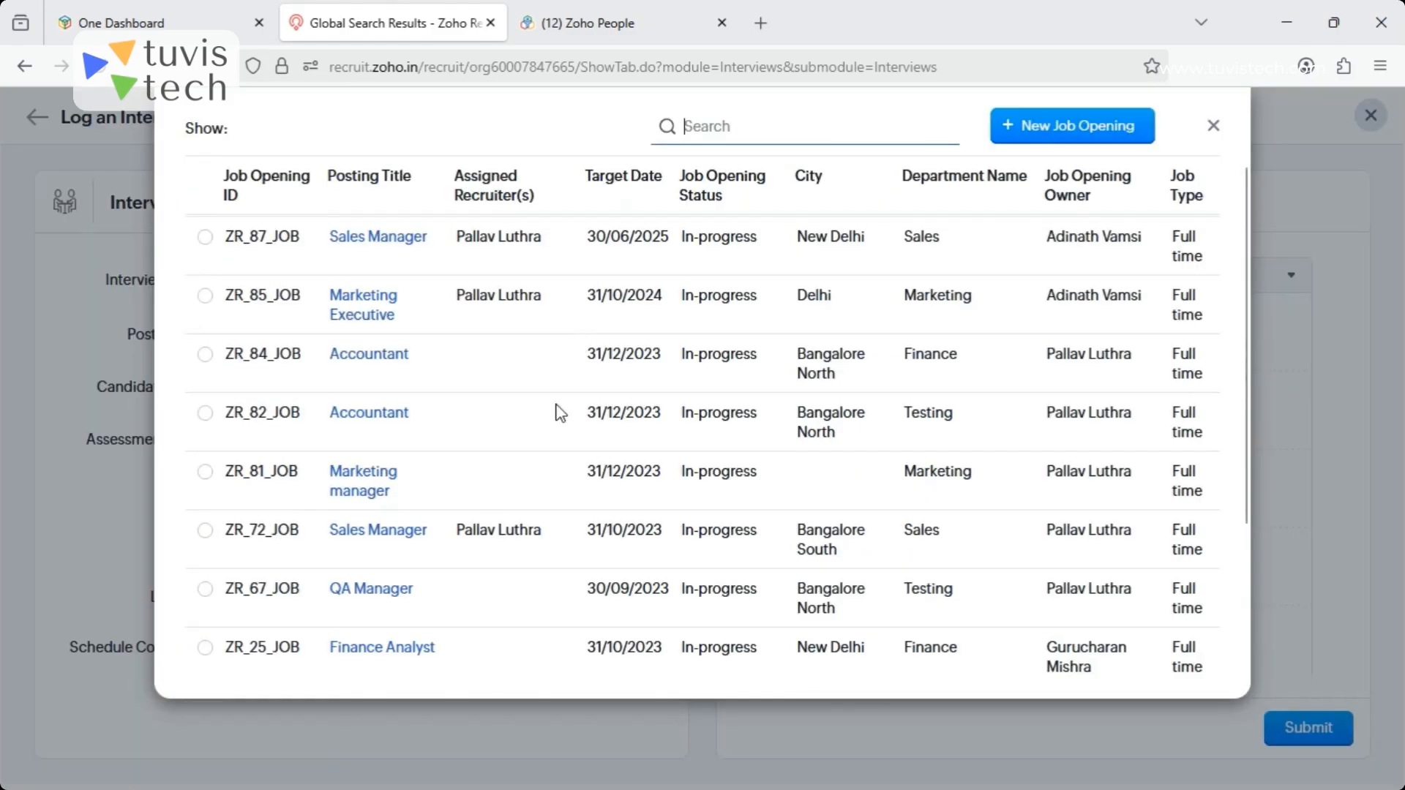
left_click(354, 482)
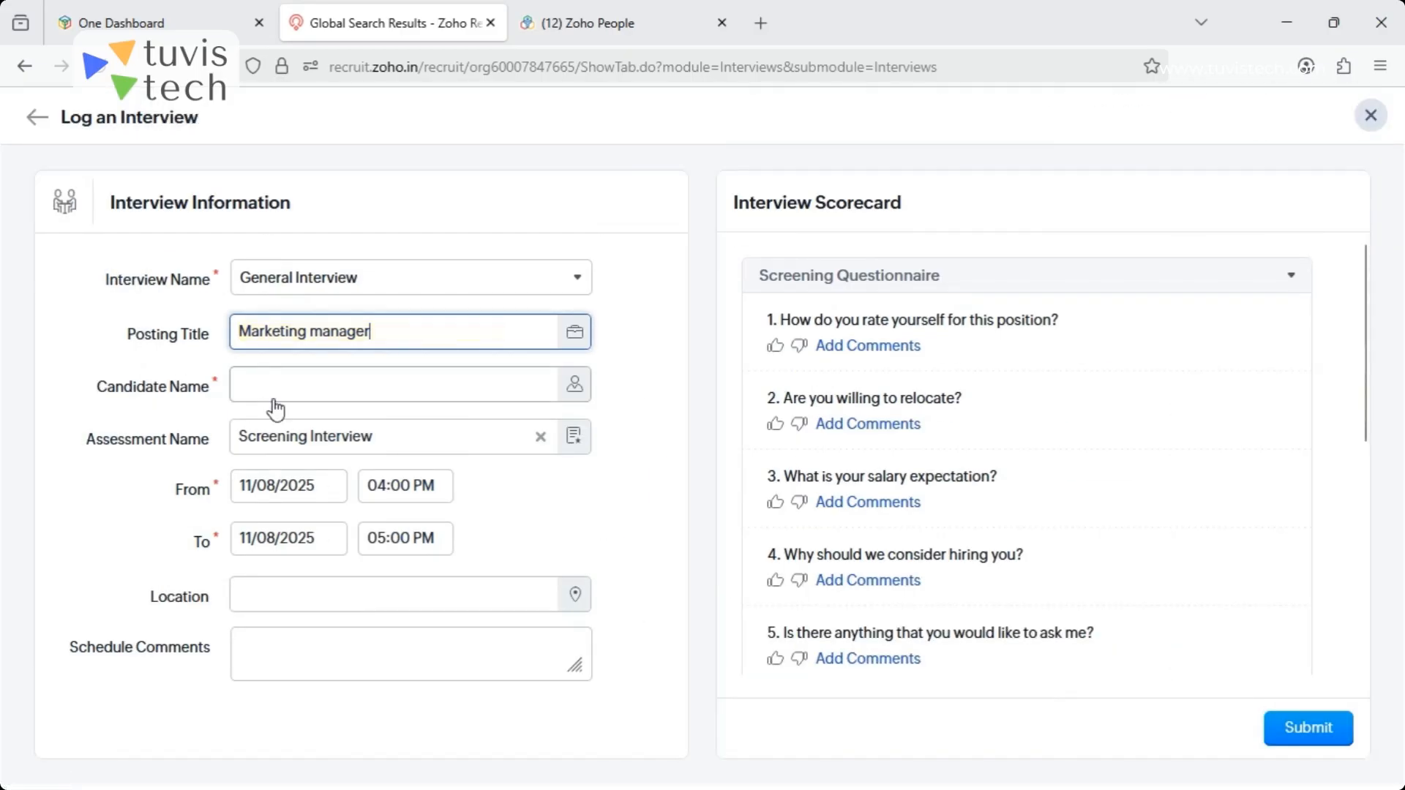
left_click(576, 384)
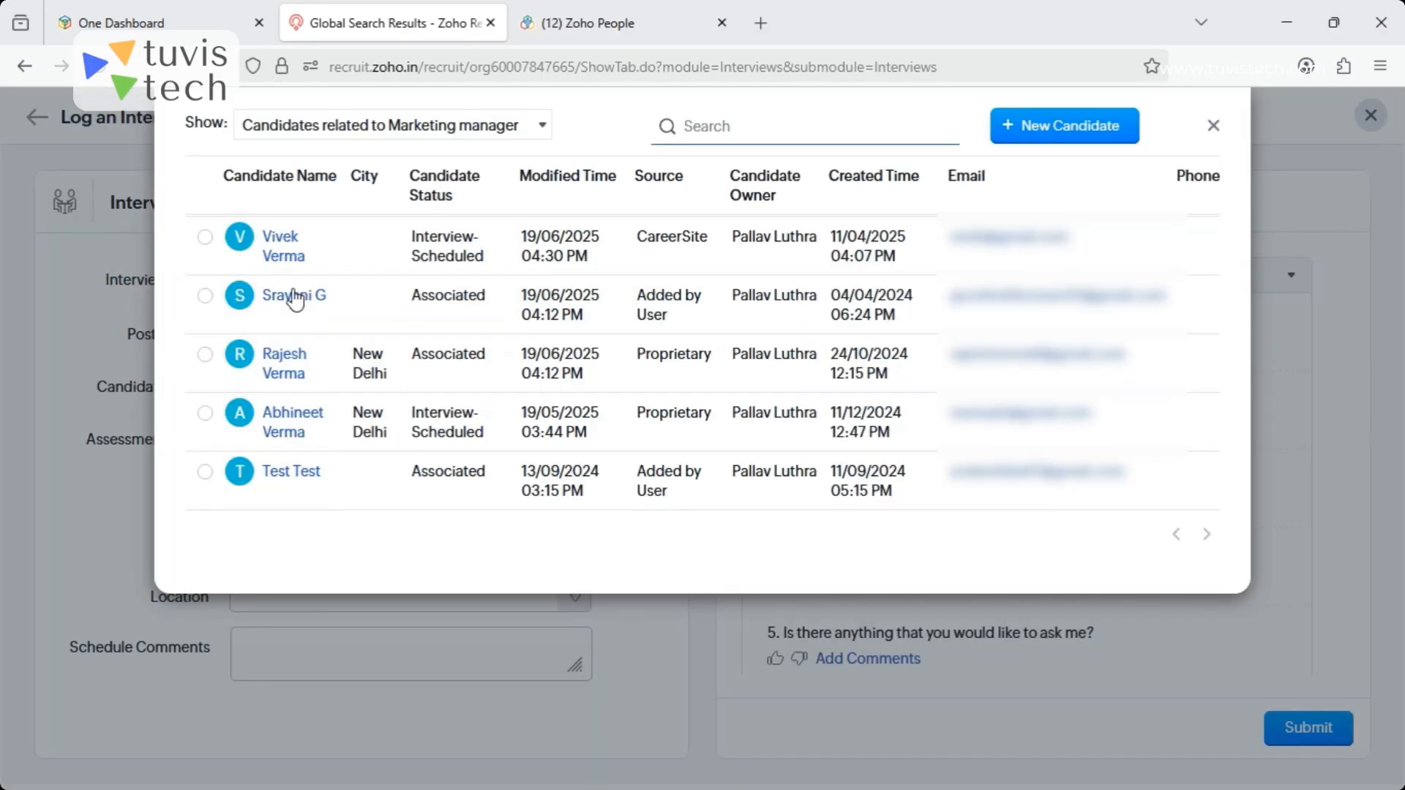
left_click(293, 296)
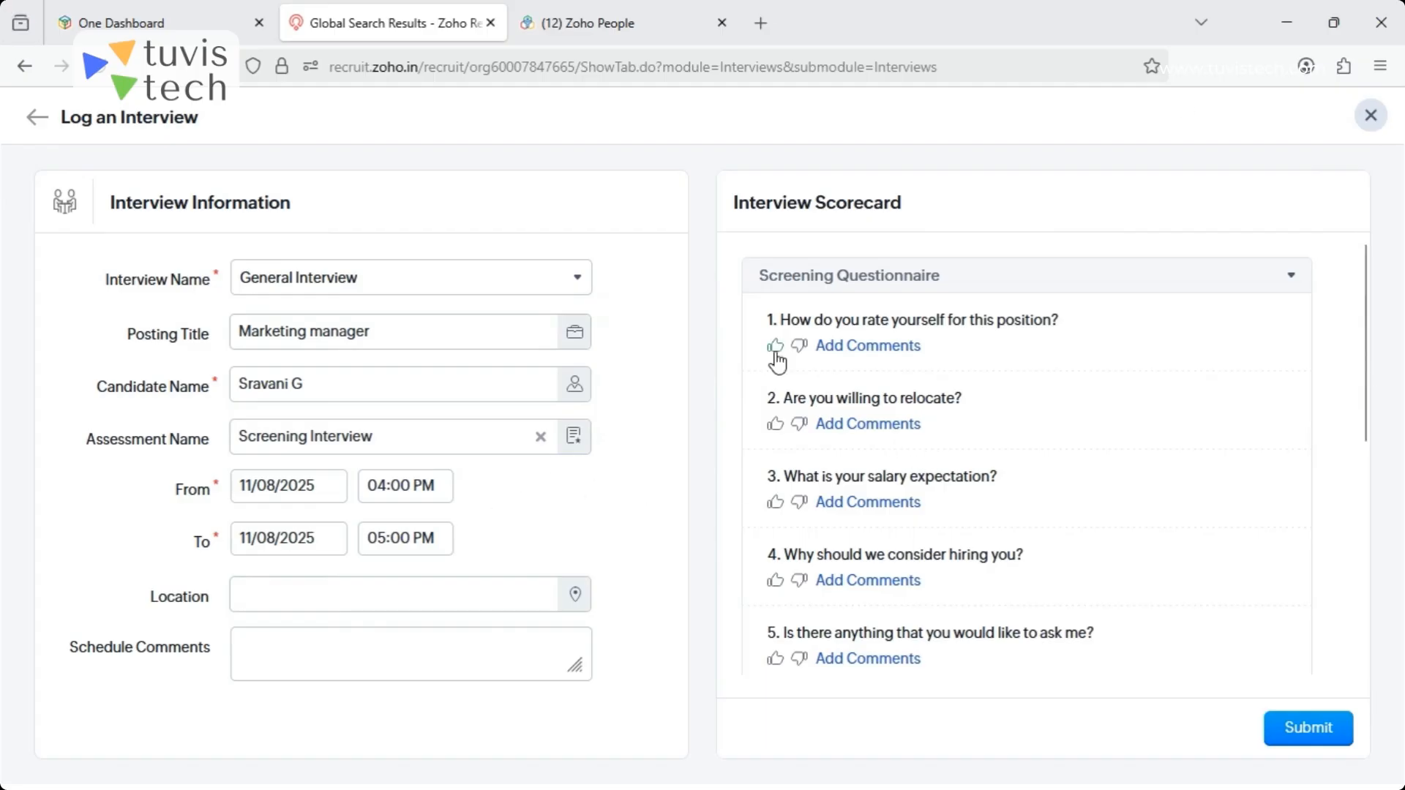
- Open a comment field for the first screening question, then rate that question thumbs up and the relocation question thumbs down
left_click(874, 347)
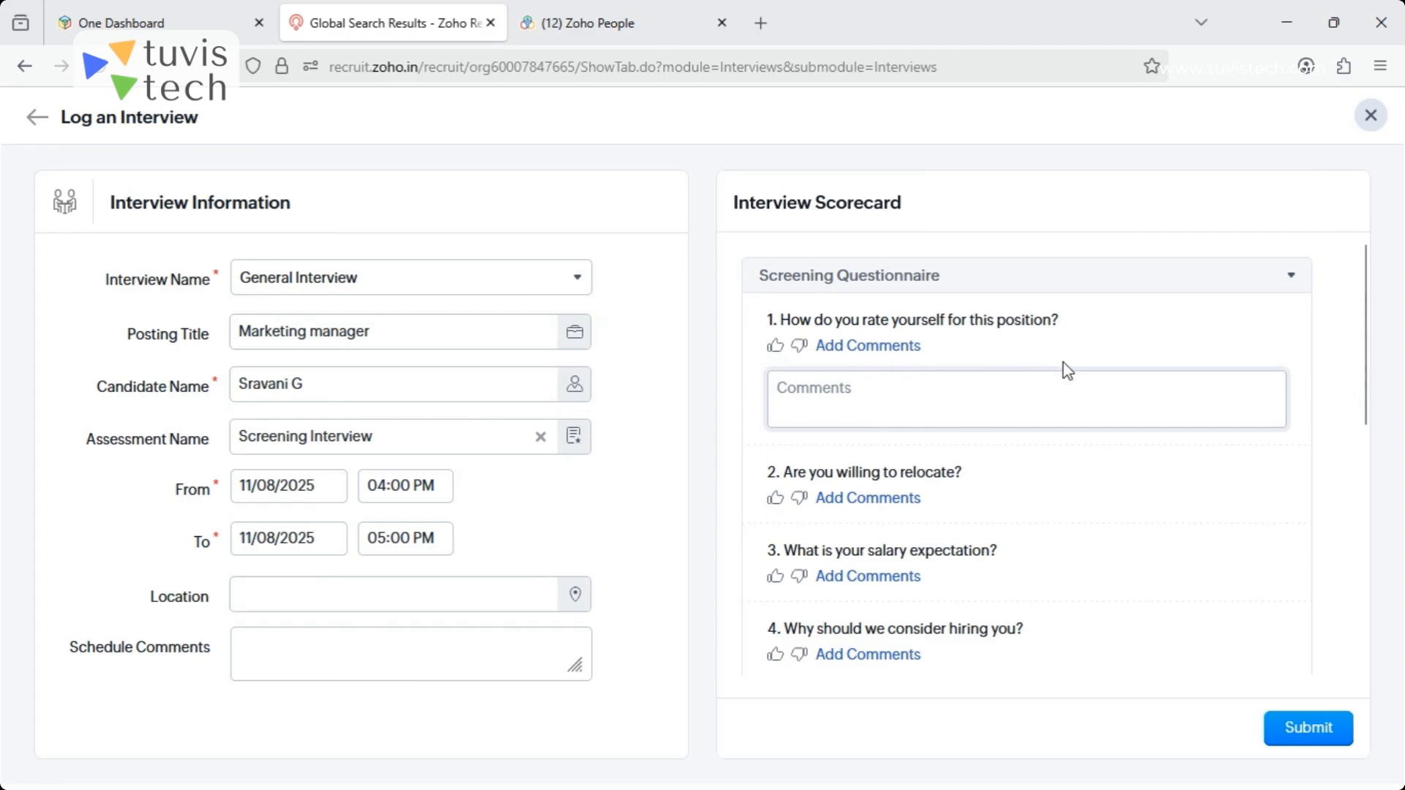
left_click(774, 348)
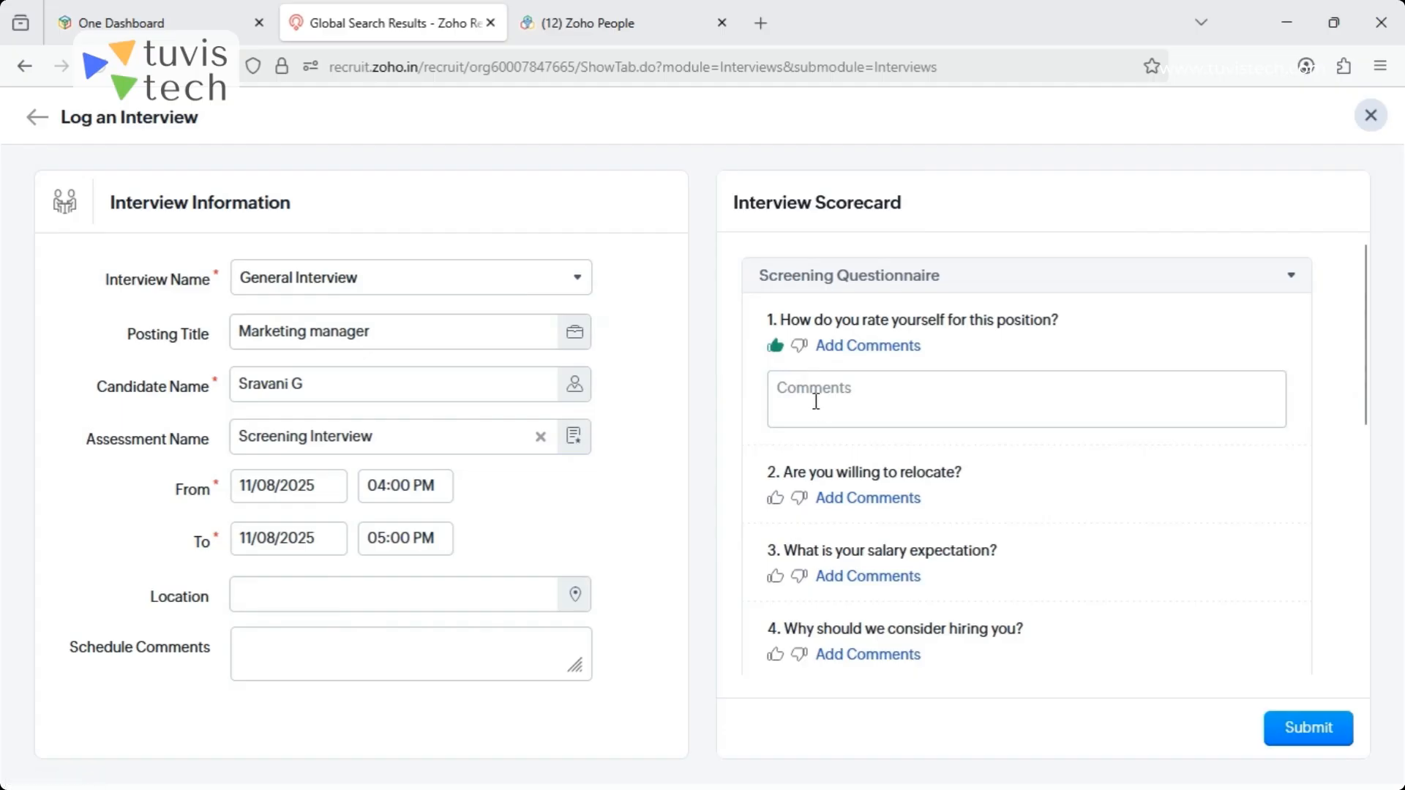
left_click(798, 347)
left_click(775, 347)
left_click(776, 499)
left_click(799, 499)
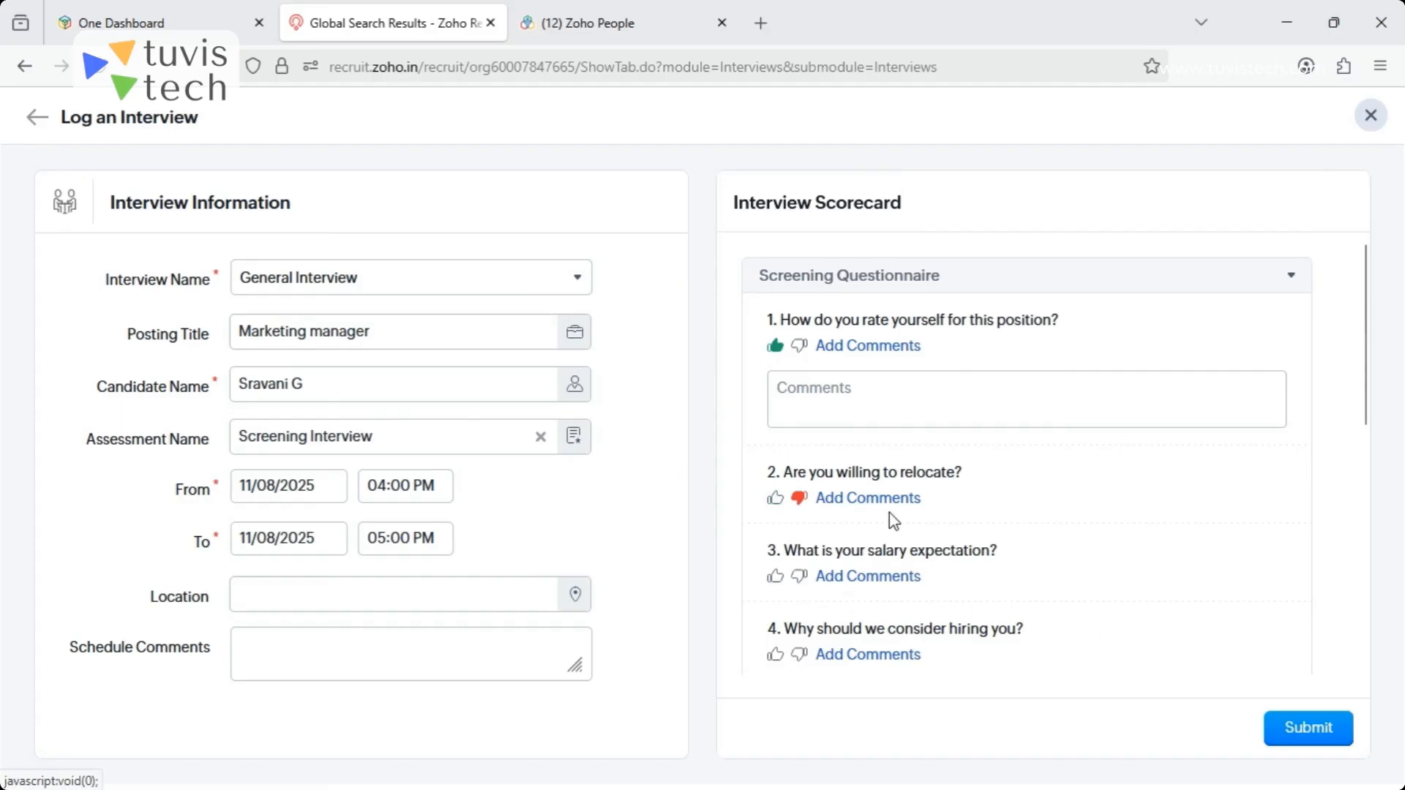
- Give the candidate a four-star overall rating and set the interview status to Hired
left_click_drag(1365, 326, 1383, 517)
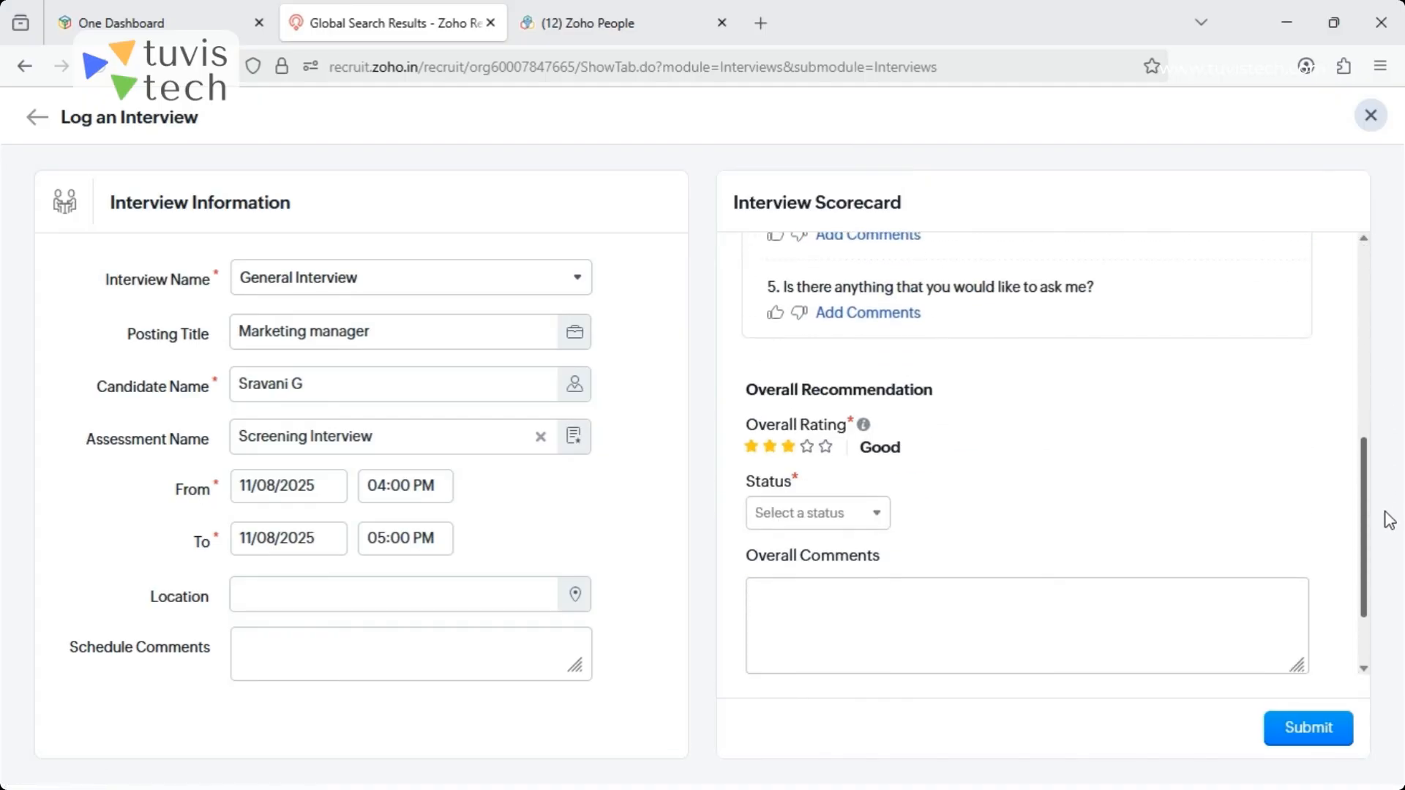
left_click(806, 448)
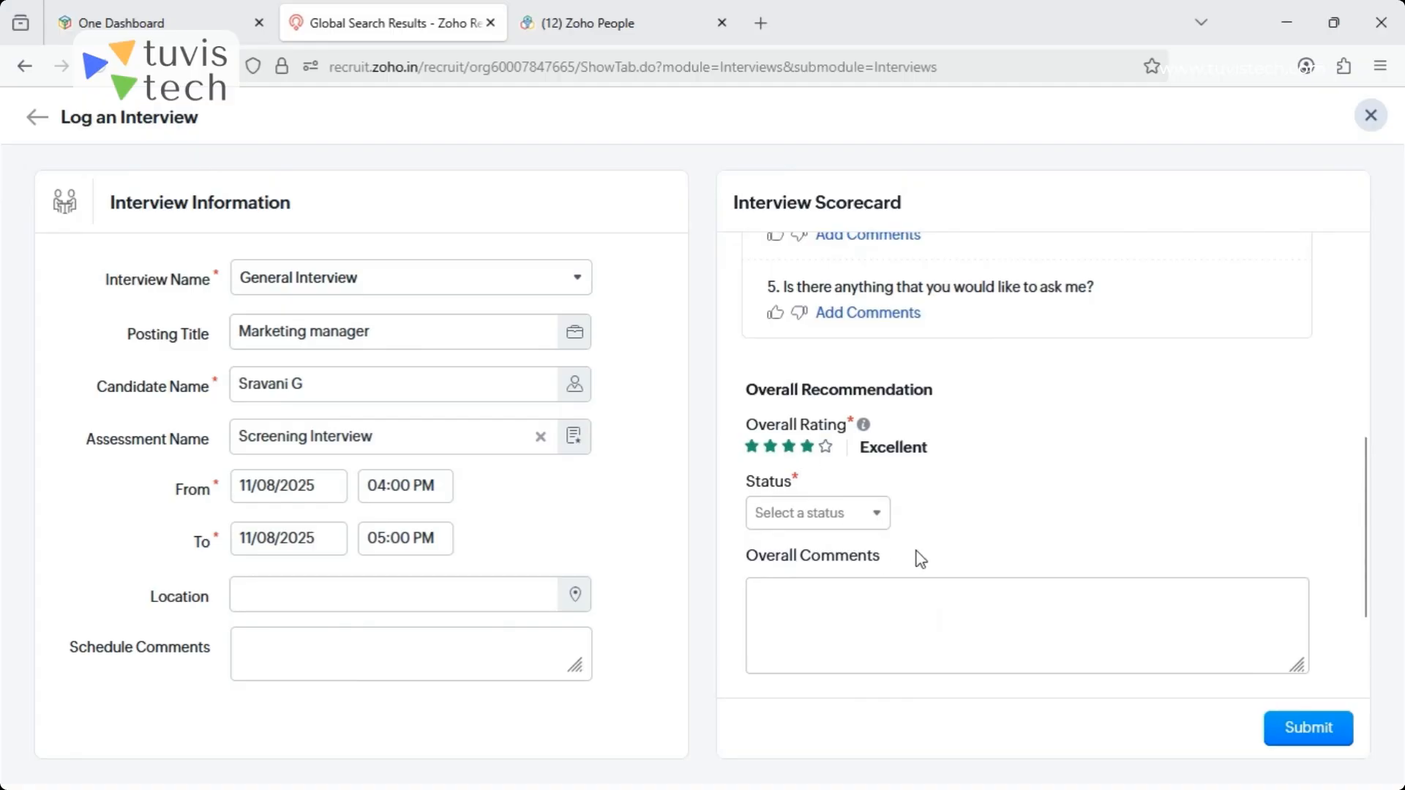
left_click(845, 516)
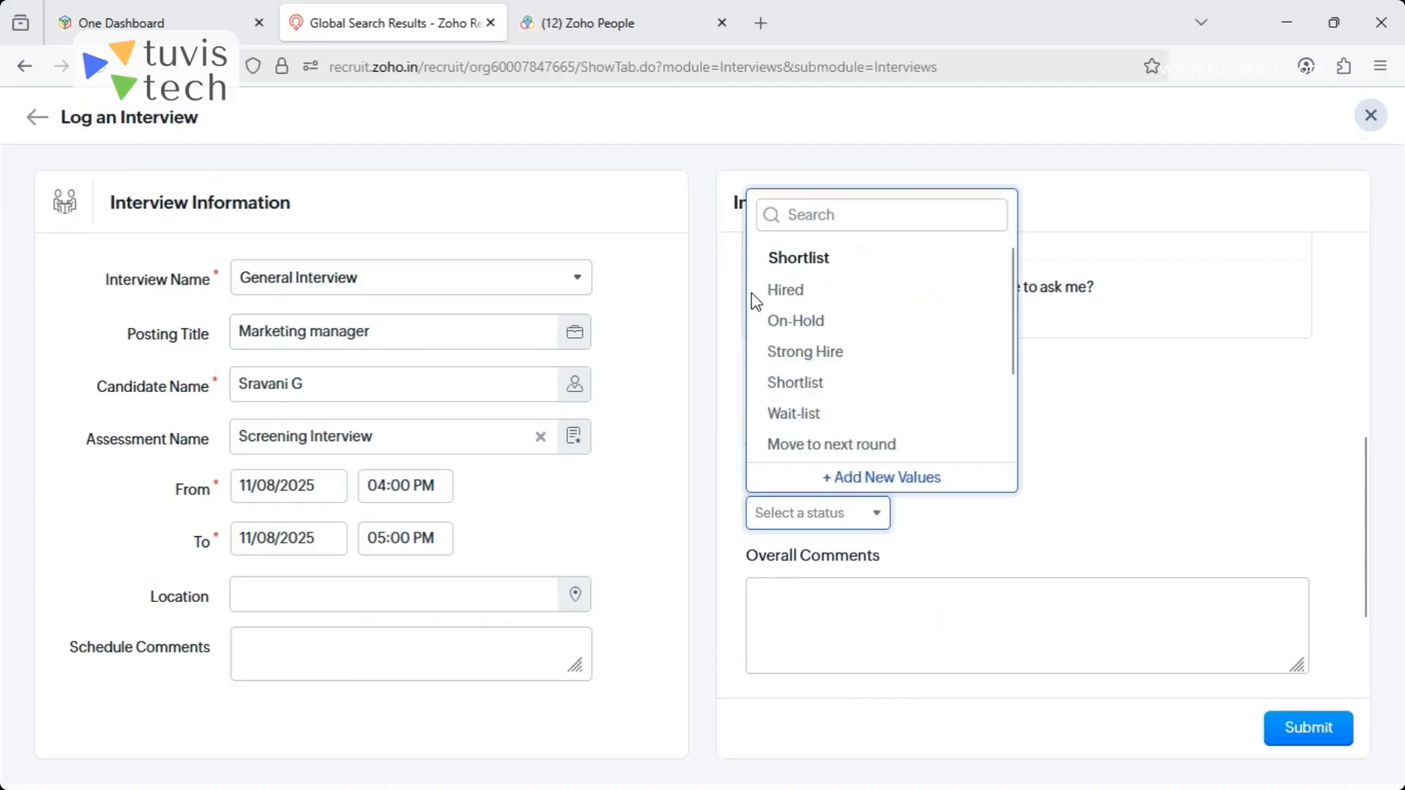
left_click(798, 299)
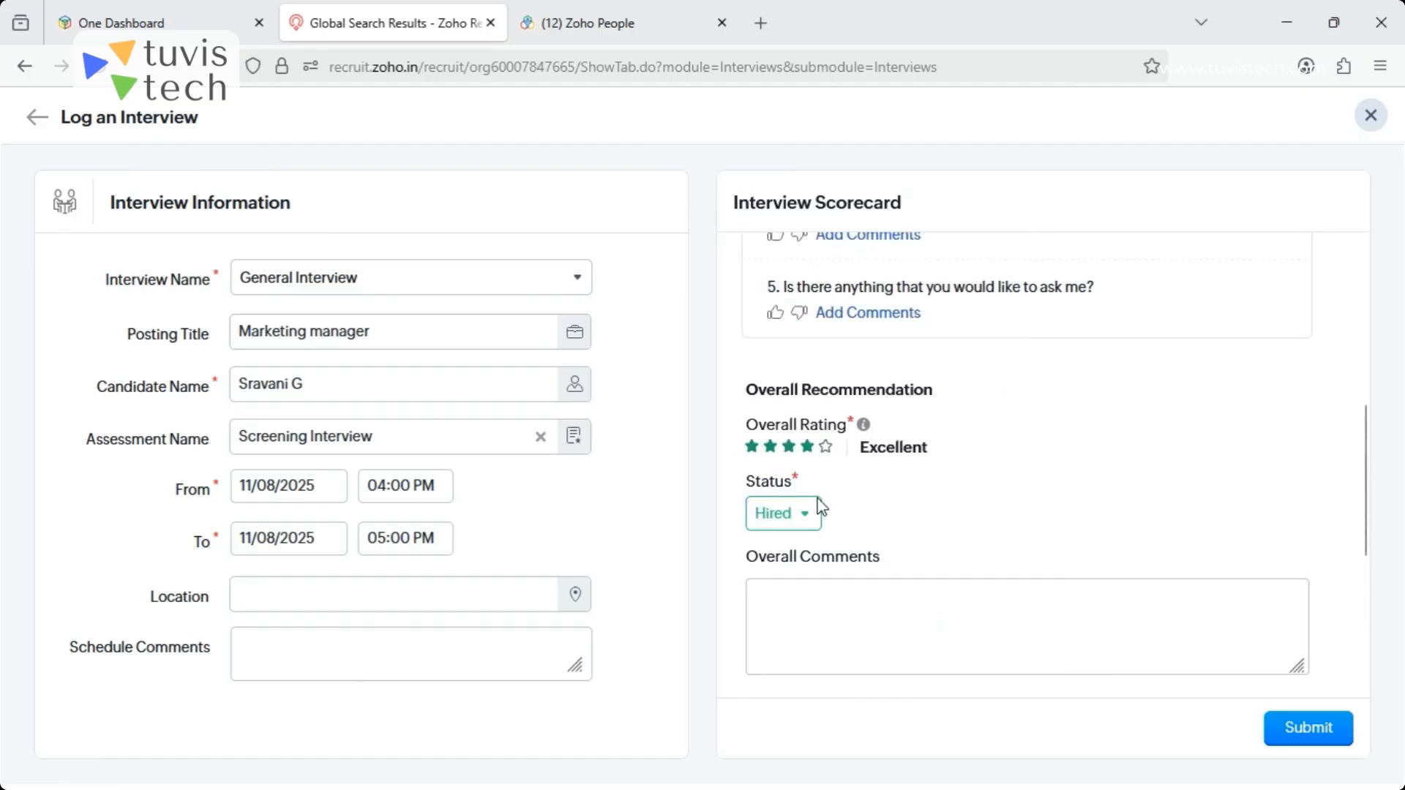
- Review the available interview statuses, change the status to Shortlist and submit the logged interview
left_click(802, 516)
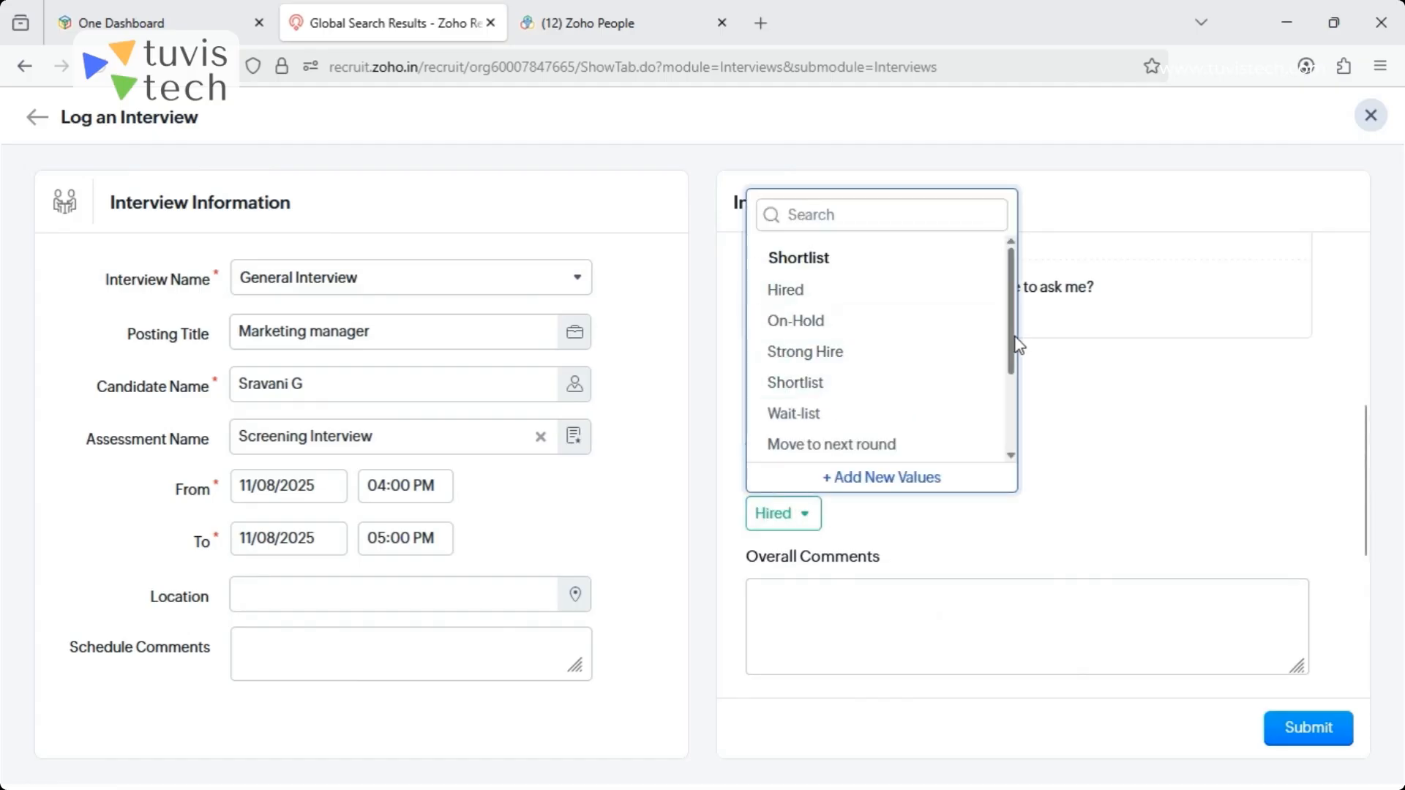
left_click_drag(1013, 361, 1010, 433)
left_click(1135, 424)
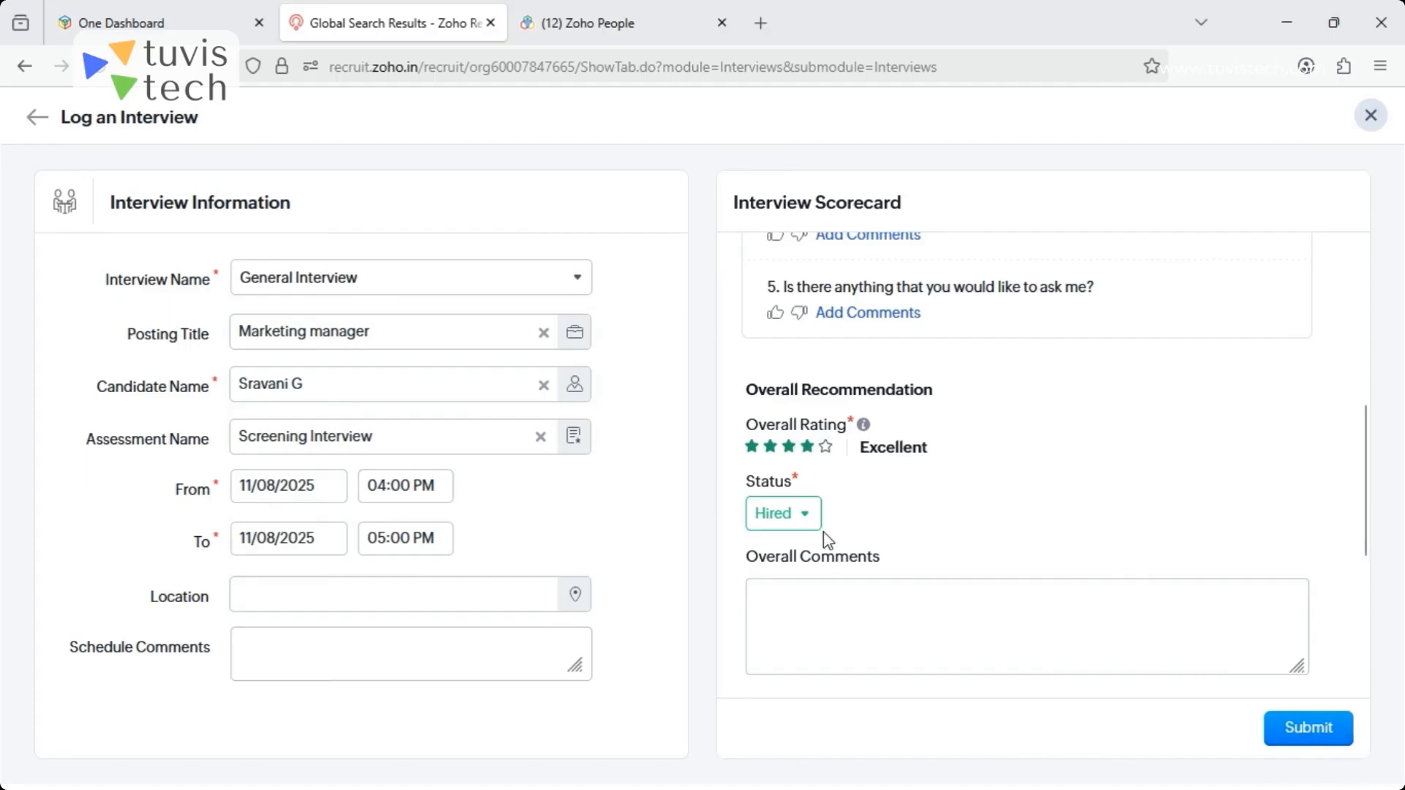
left_click(802, 518)
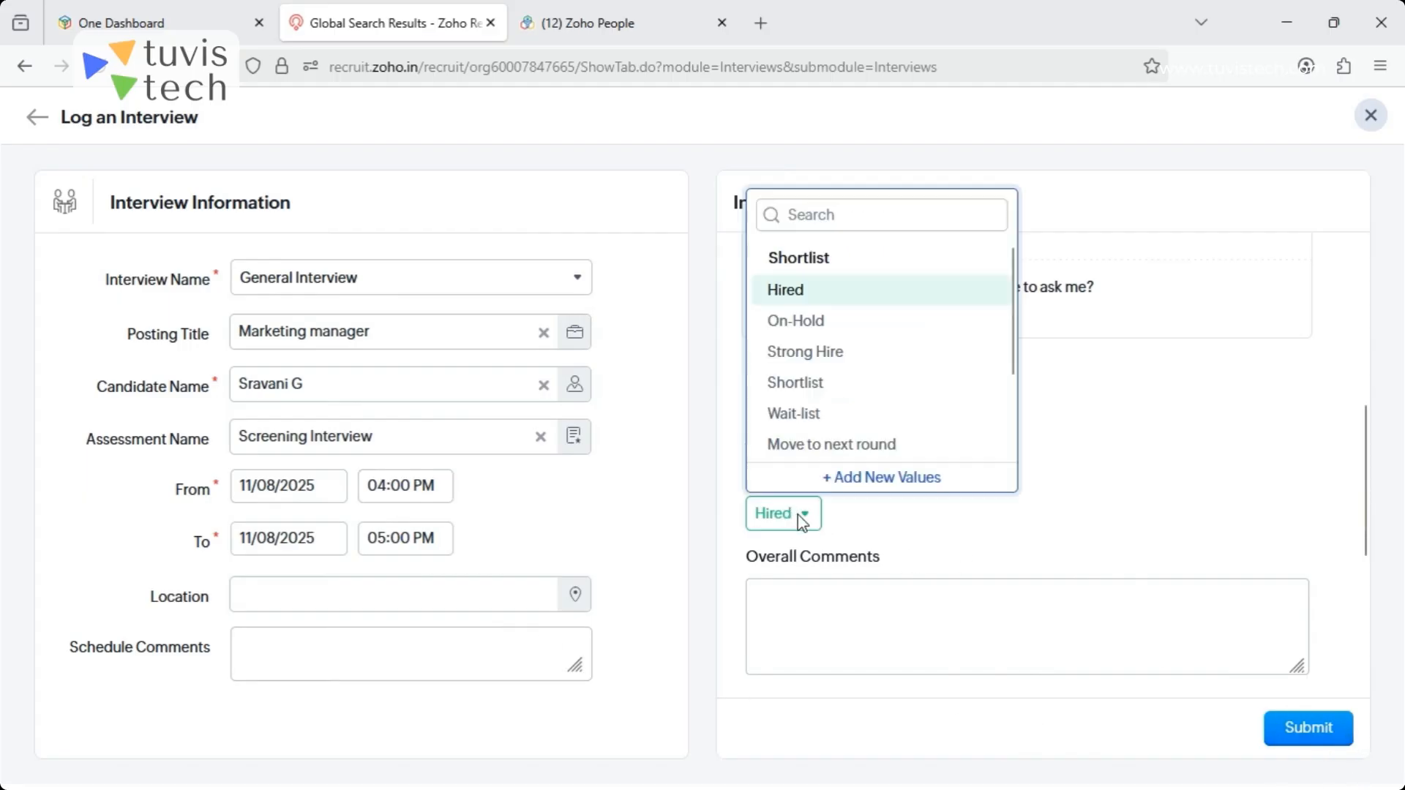
left_click(810, 388)
left_click(1328, 732)
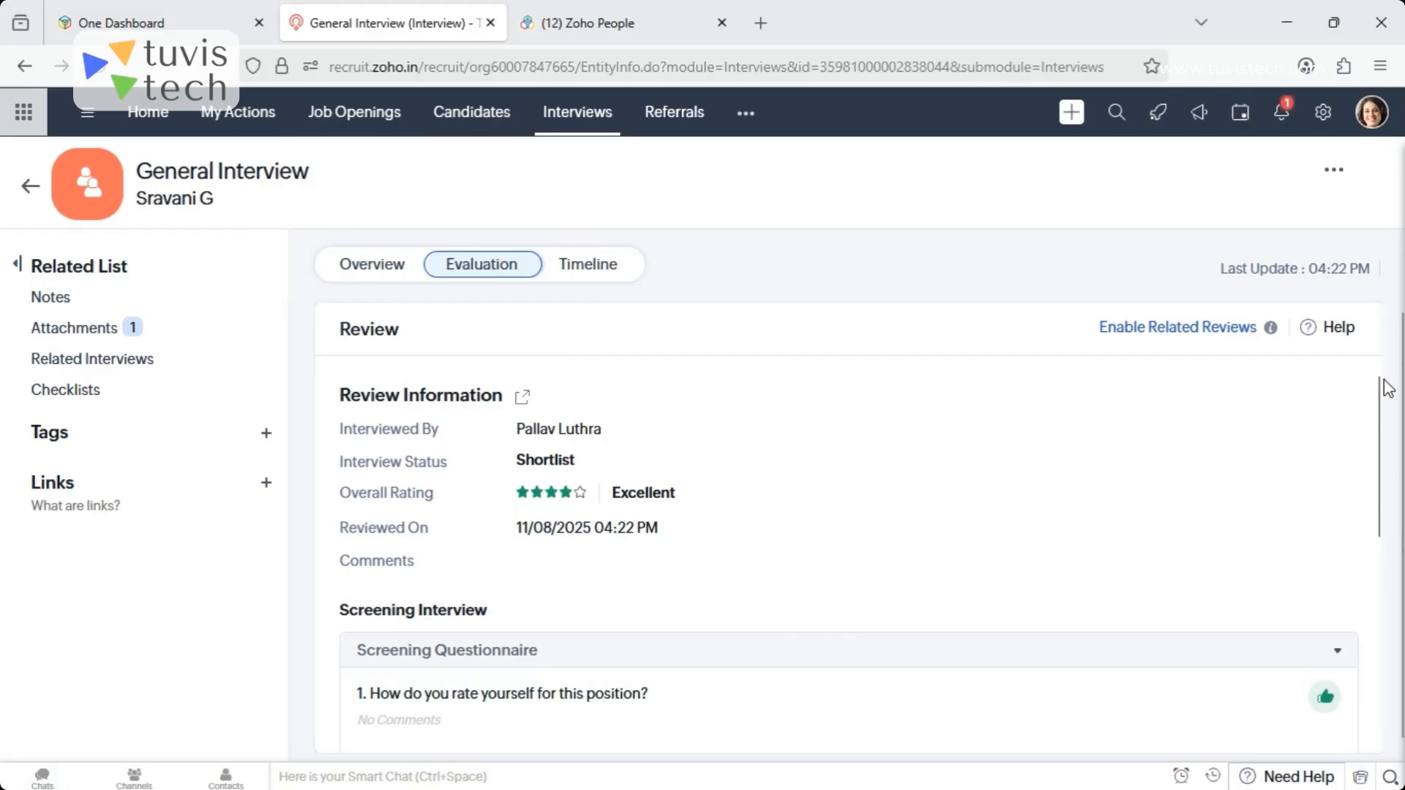
- Examine the logged interview's evaluation, including its review information and screening questionnaire answers
left_click_drag(1382, 439, 1389, 496)
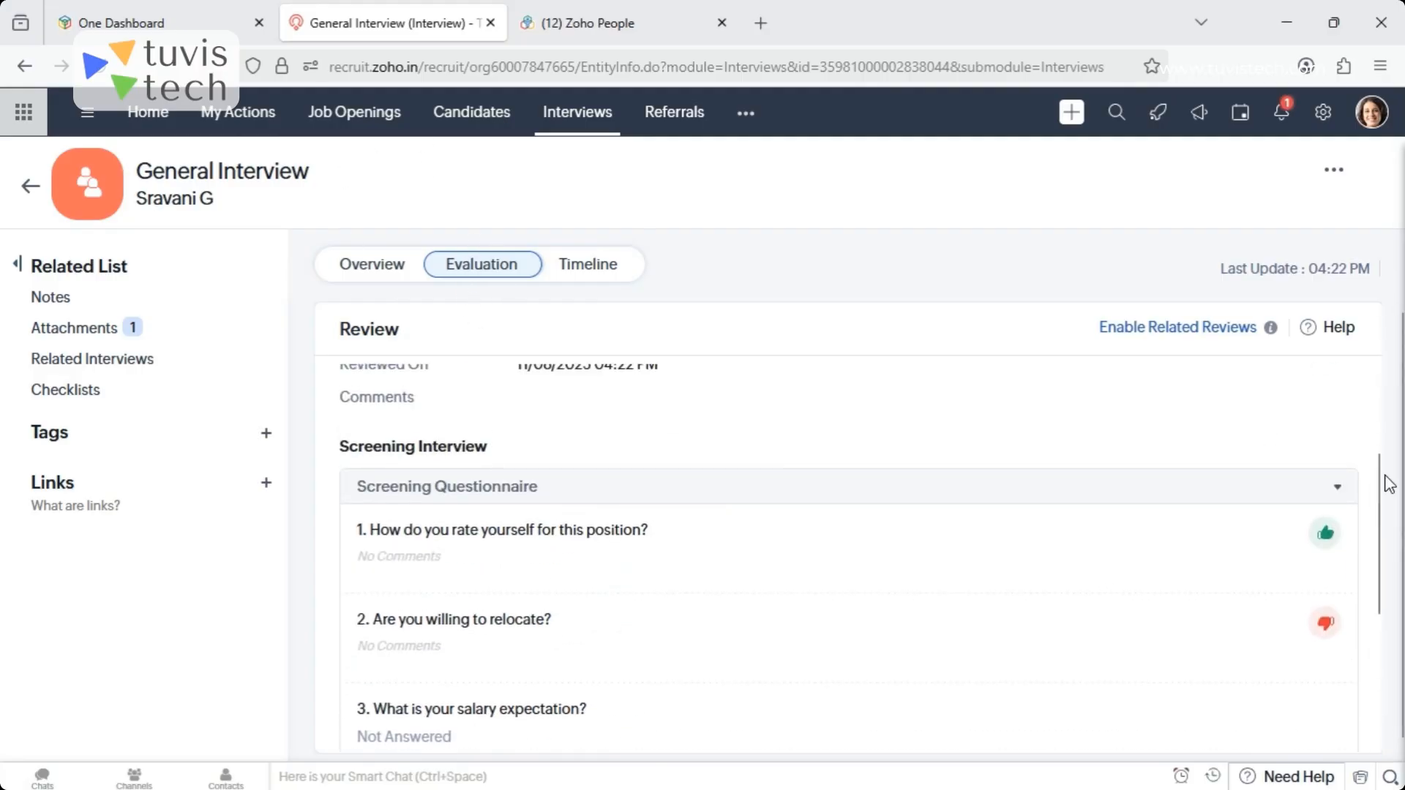
left_click_drag(1389, 494, 1393, 405)
left_click(1156, 409)
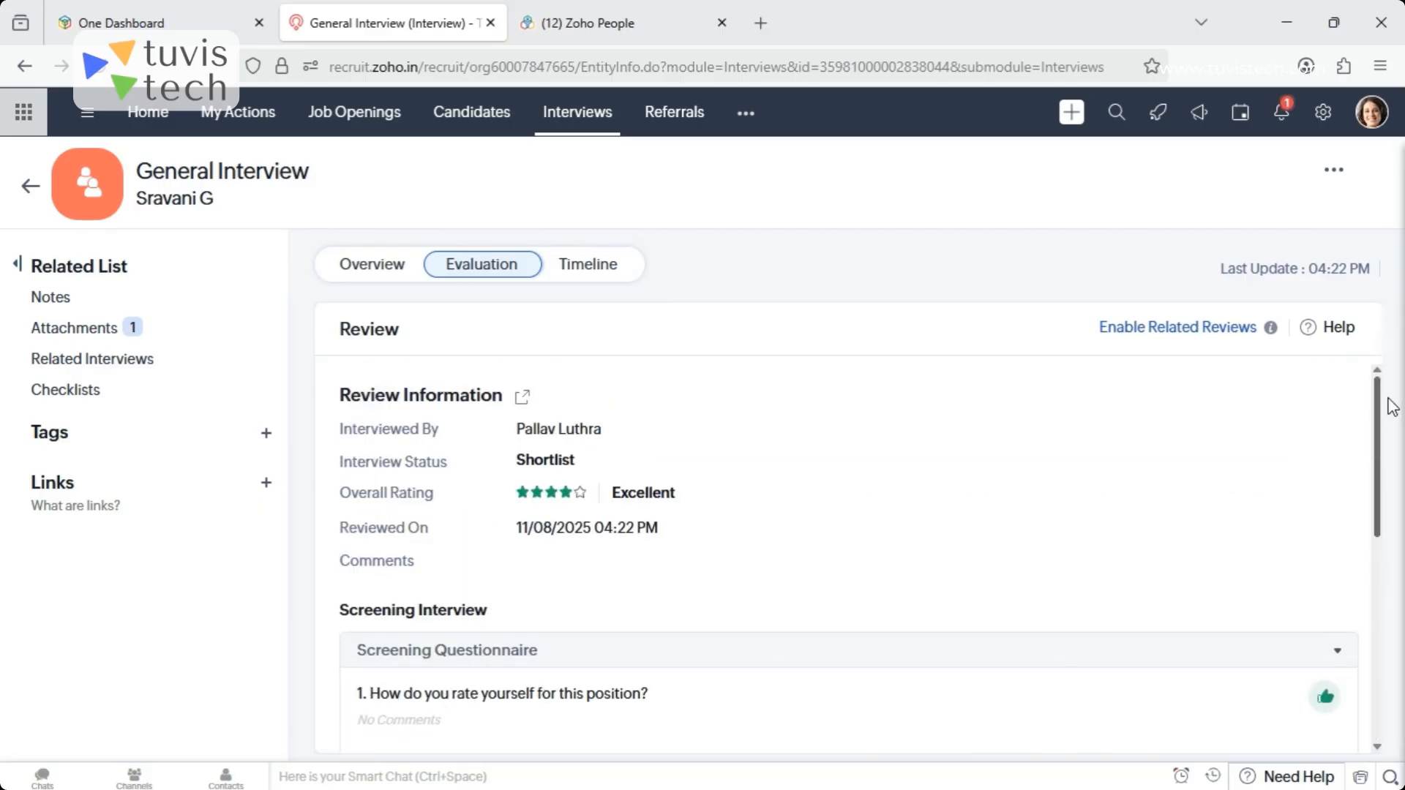
- Start referring a candidate in the Referrals module, choose the Sales Executive job and look through the candidate fields
left_click(677, 123)
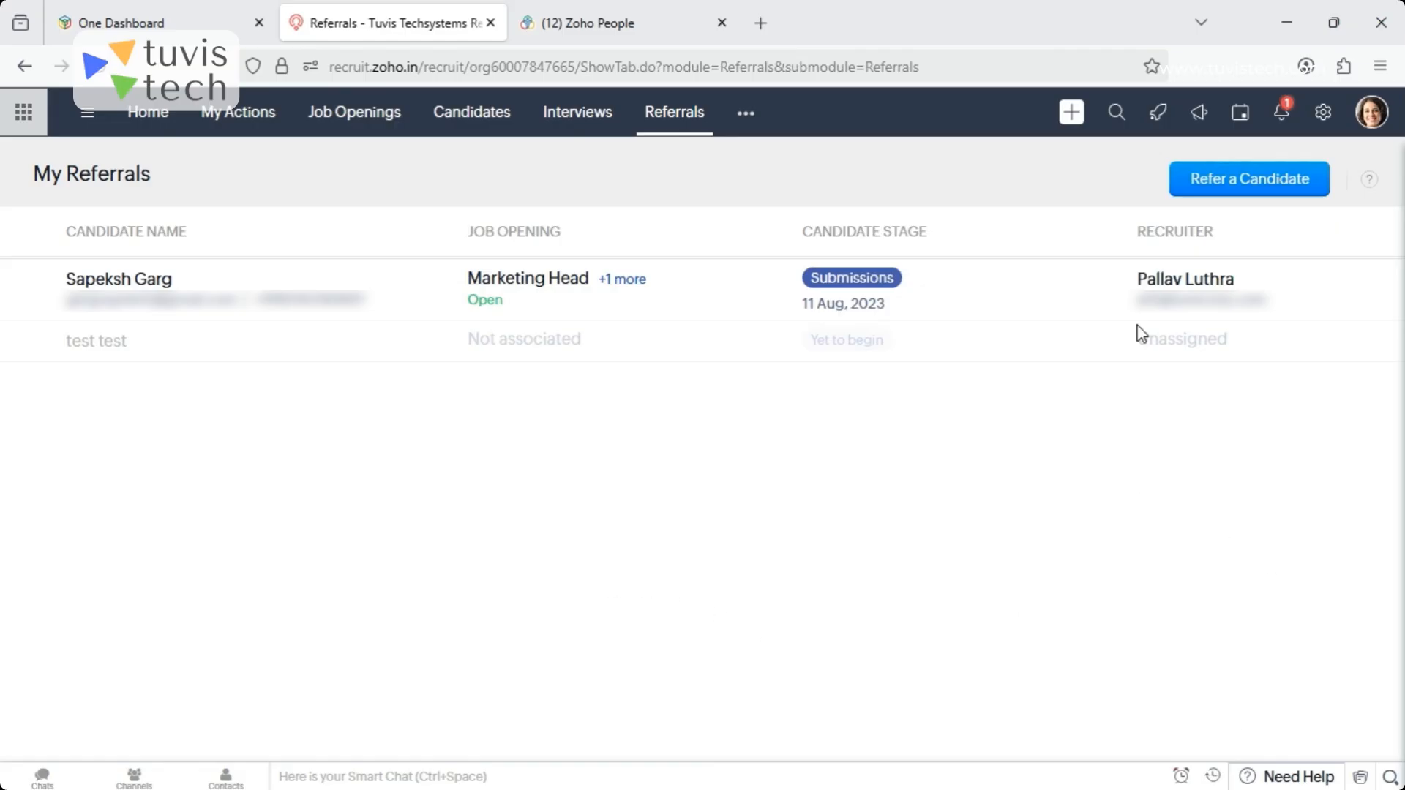
left_click(1251, 178)
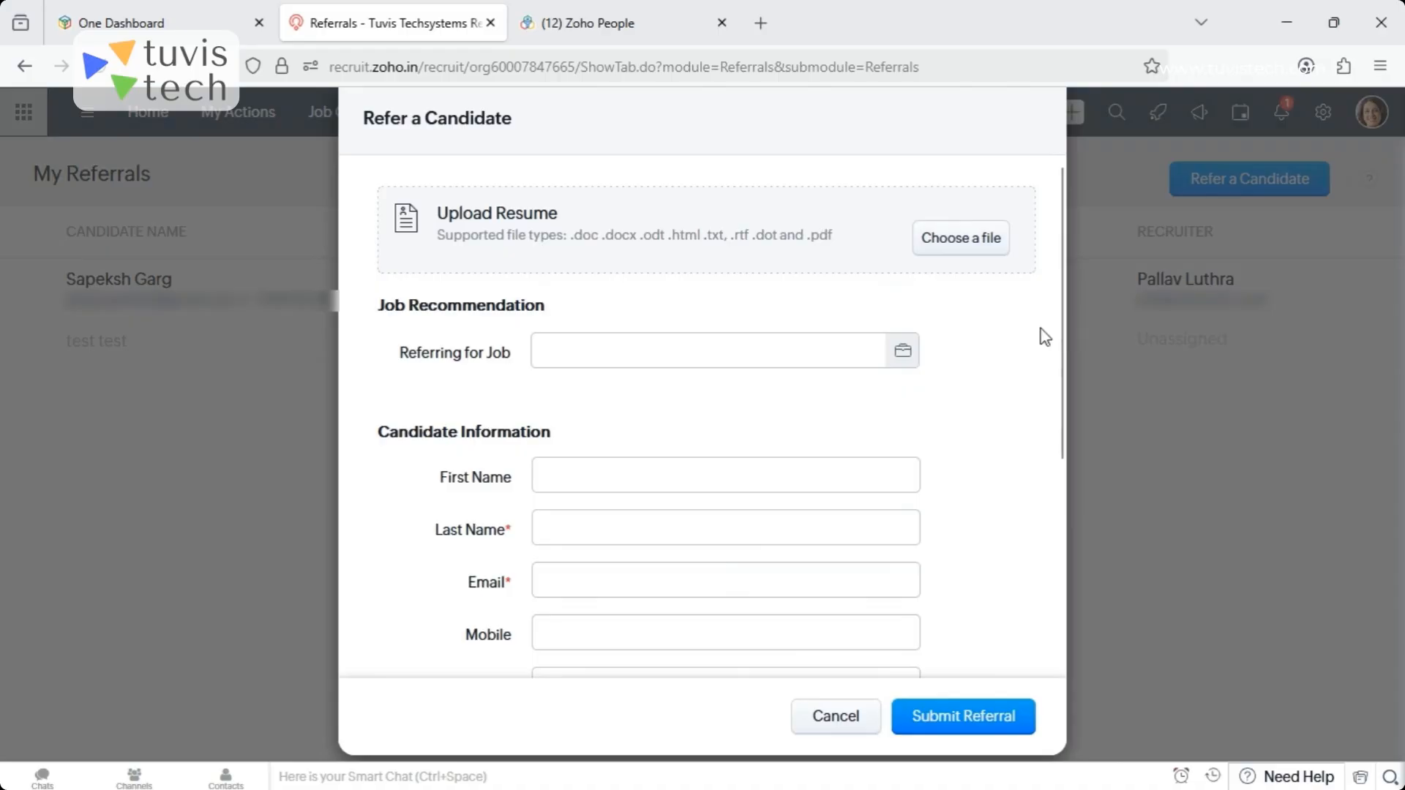
left_click(908, 352)
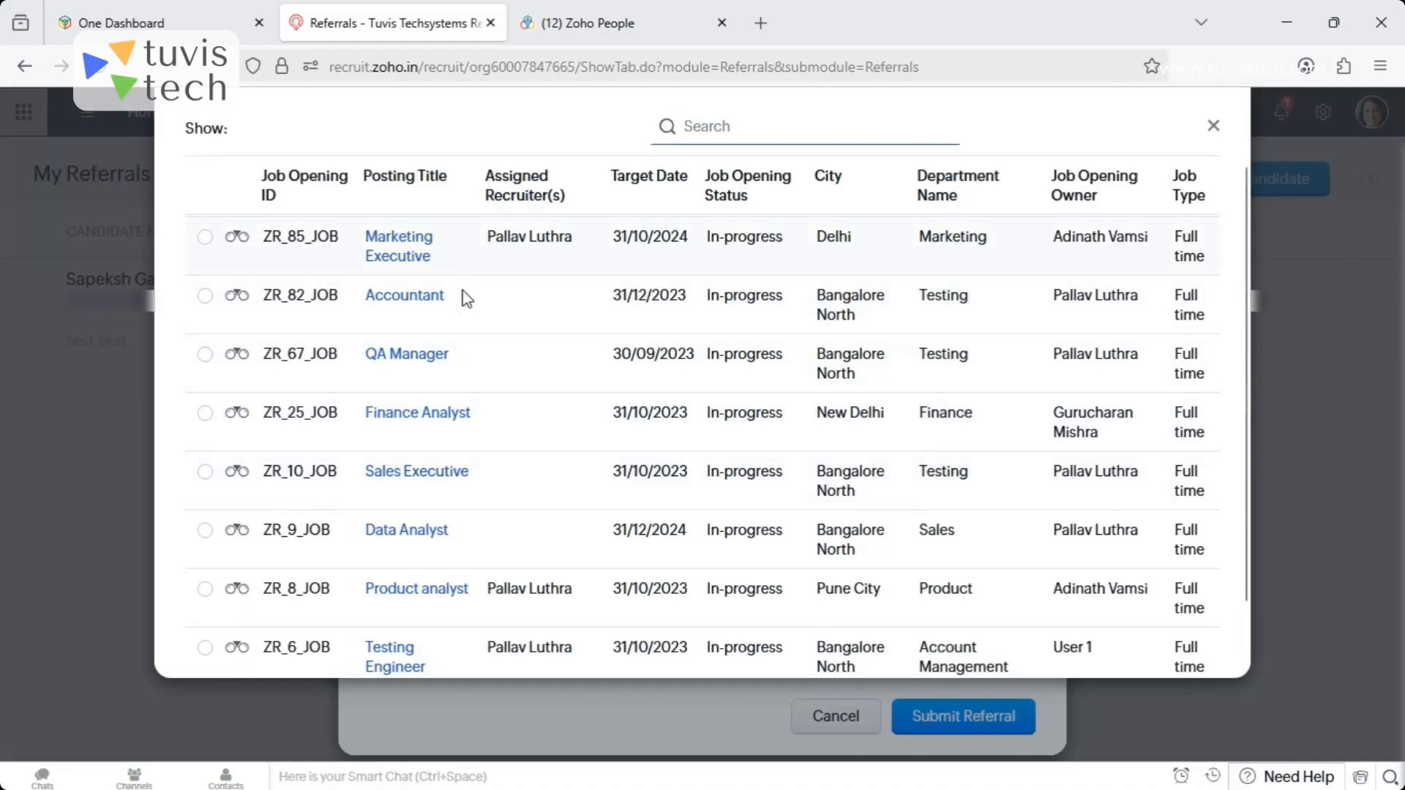
left_click(1054, 508)
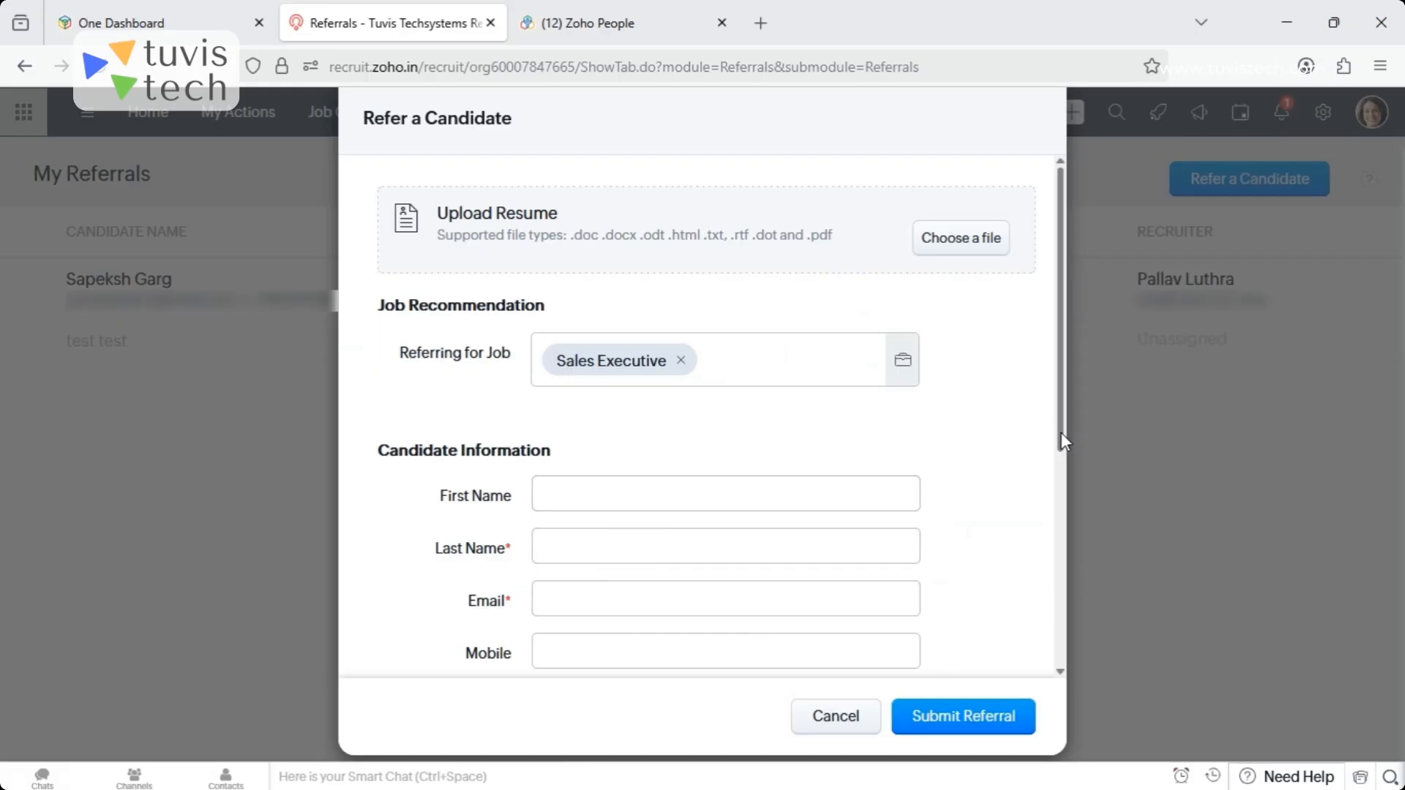
left_click_drag(1061, 433, 1025, 666)
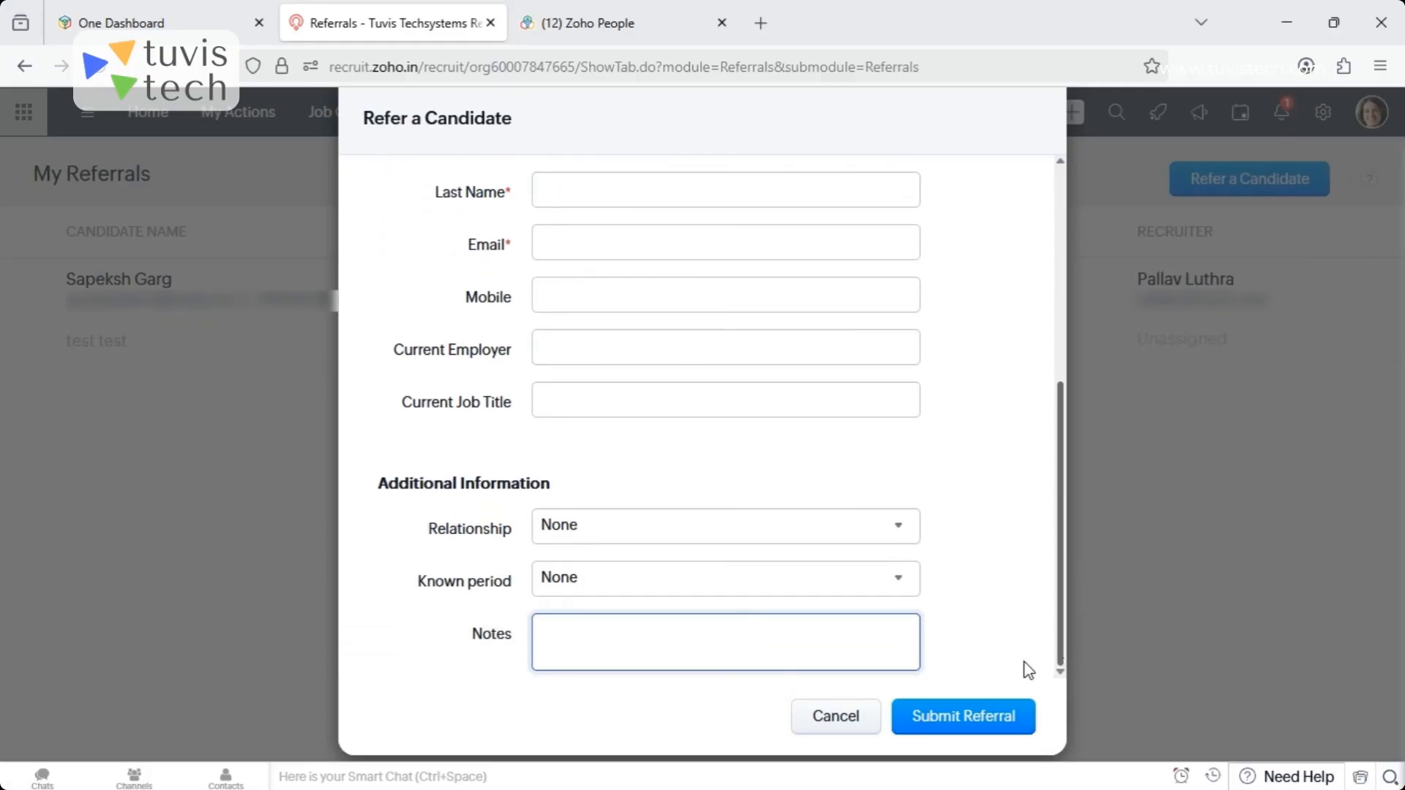
- Set the referral's relationship to Former Colleague and known period to 5+ years, then discard the form
left_click(683, 533)
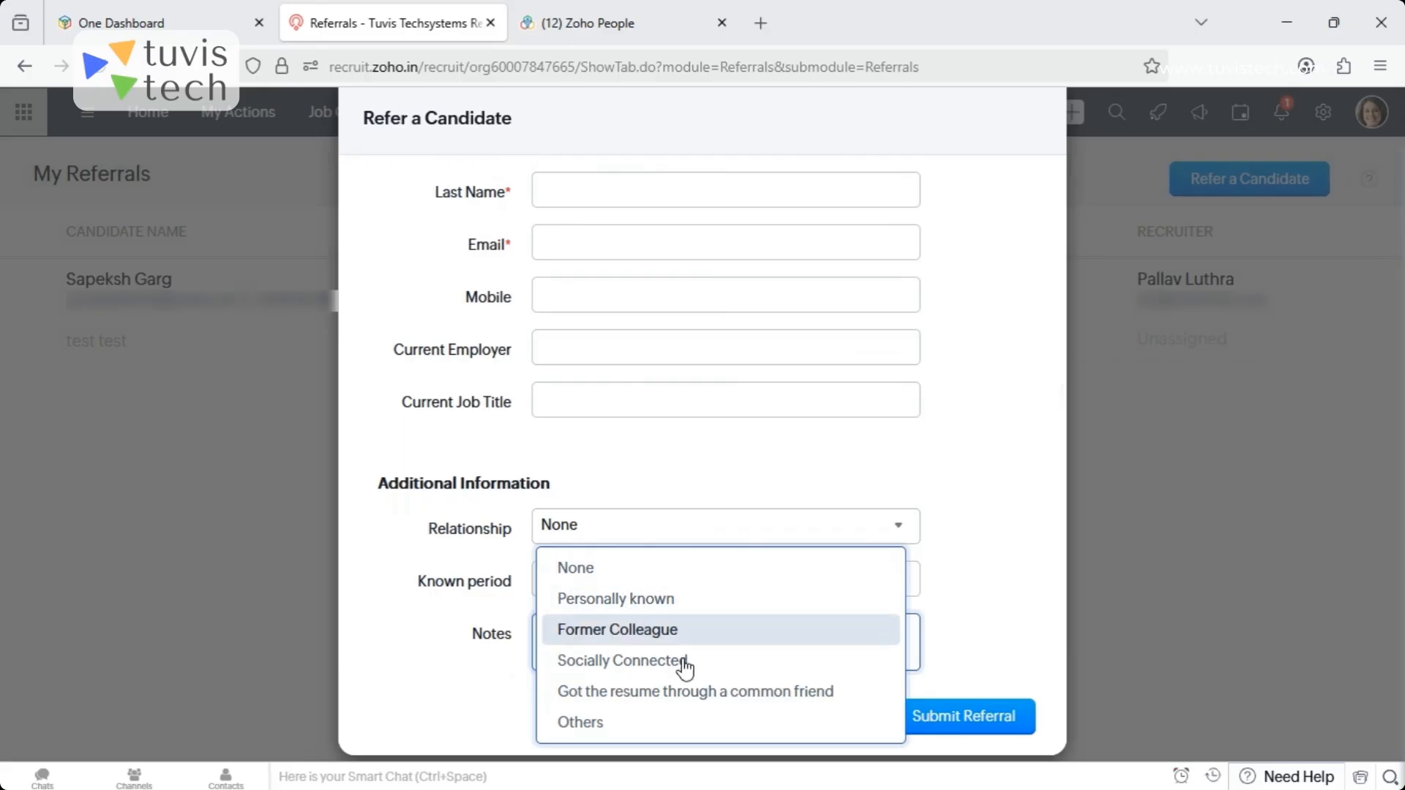
left_click(627, 629)
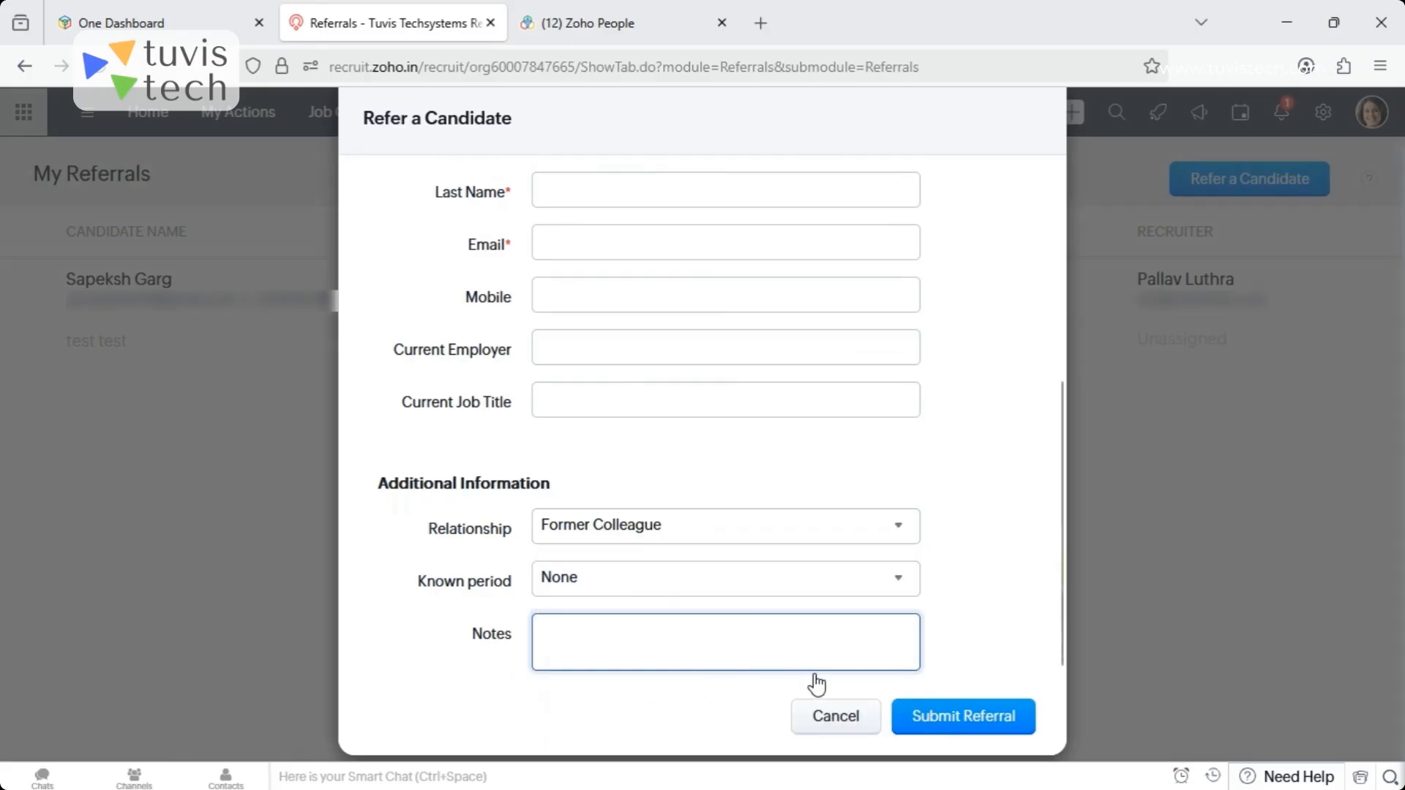
left_click(581, 590)
left_click(590, 744)
left_click(835, 718)
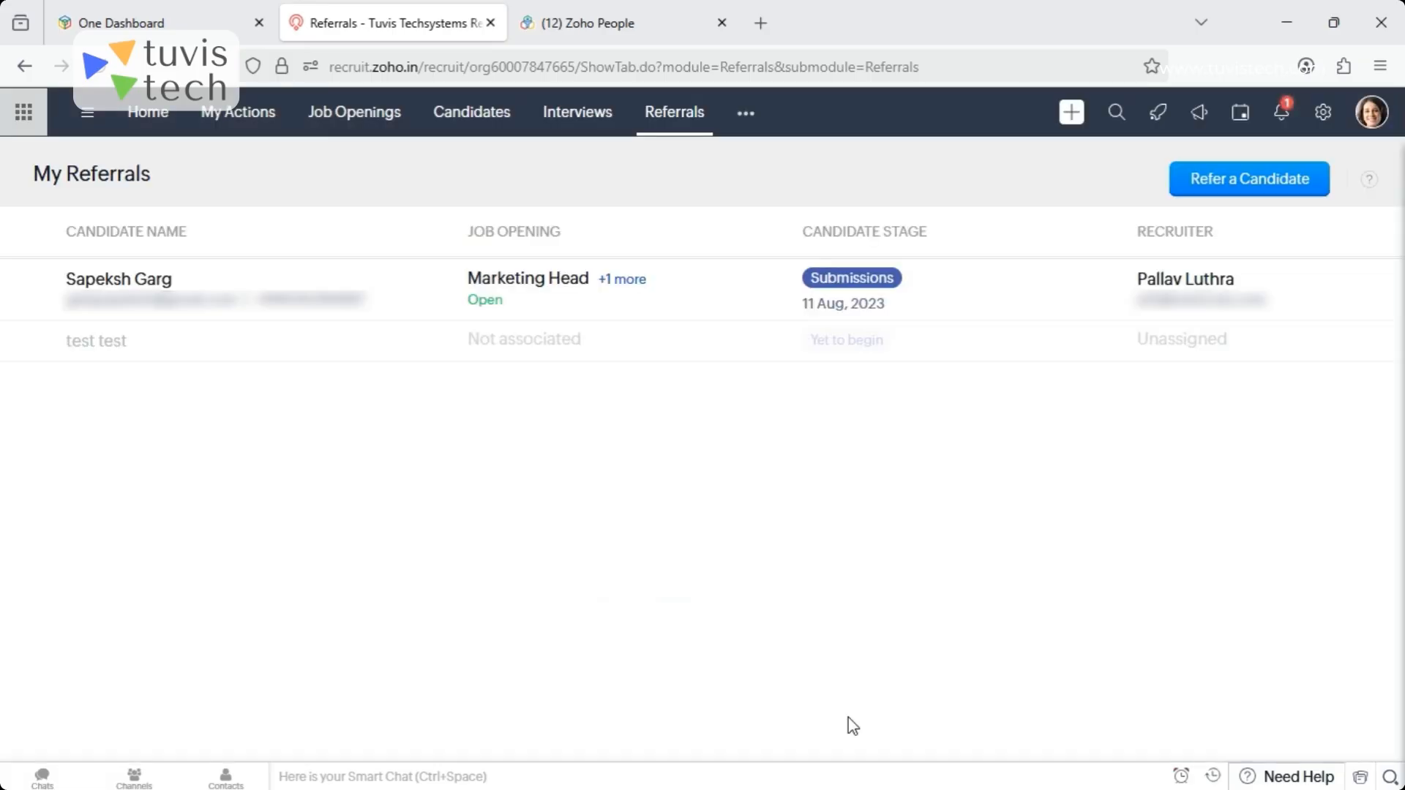
- Display the Candidates module and examine the list's columns for status, source, owner and dates
left_click(488, 126)
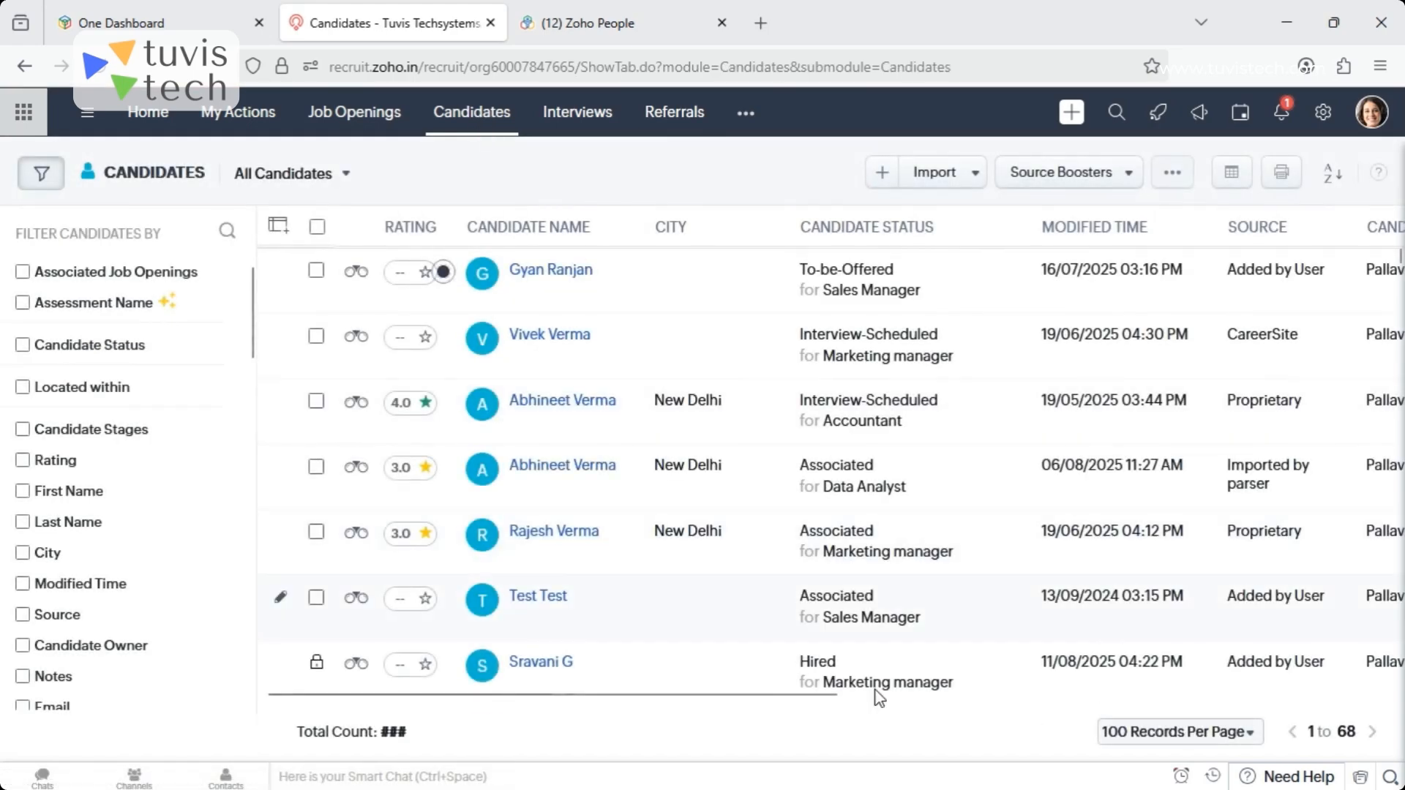
left_click_drag(813, 695, 1029, 718)
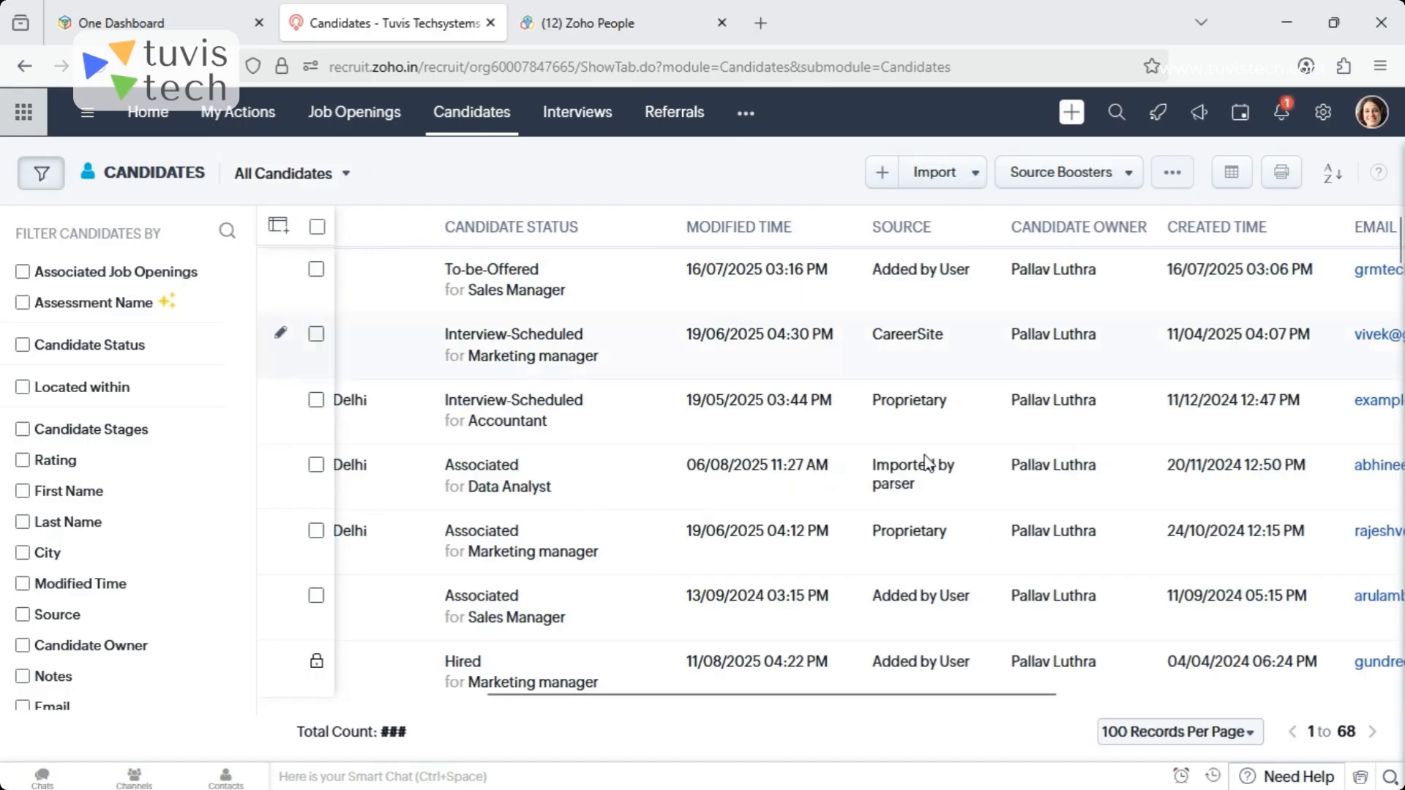
left_click_drag(1400, 249, 1351, 176)
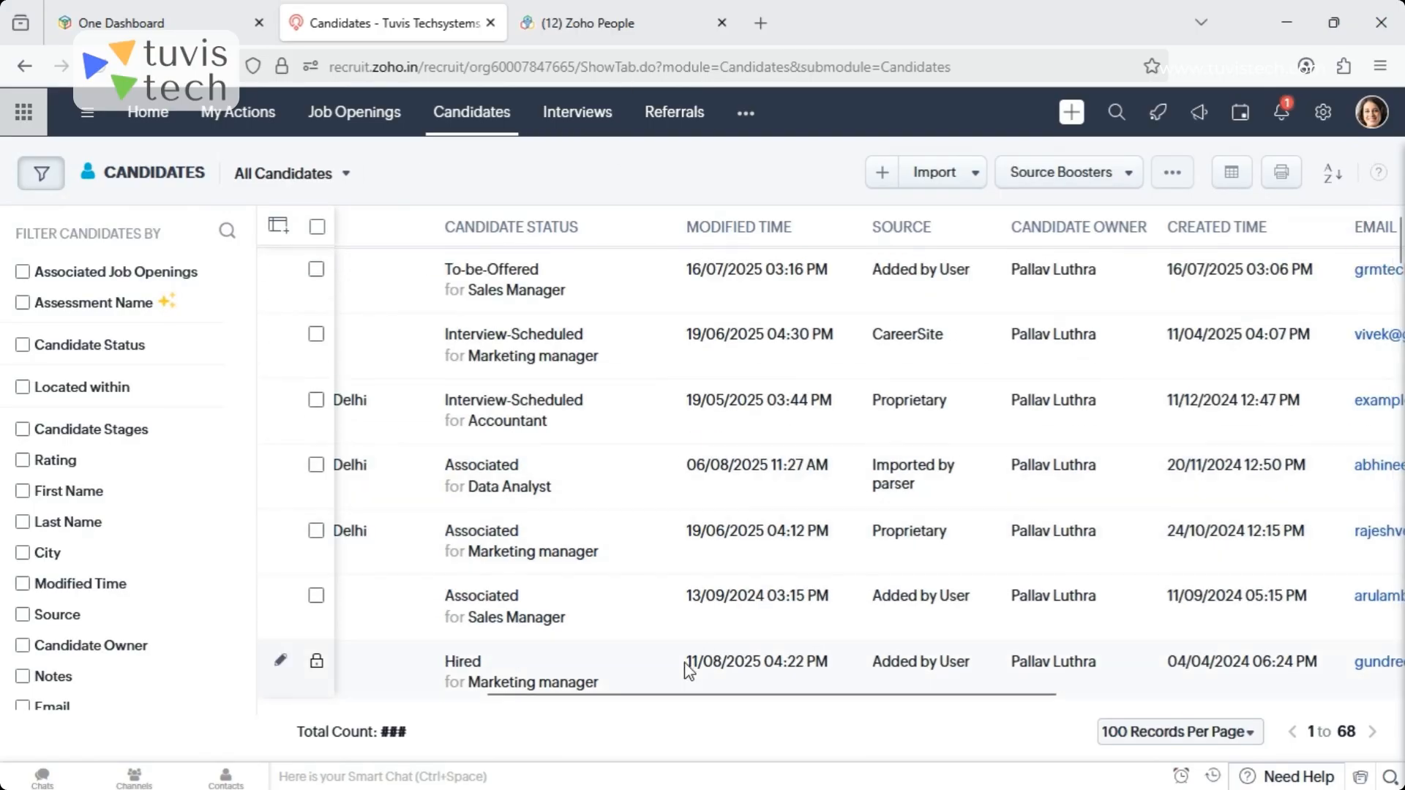
left_click_drag(666, 693, 411, 684)
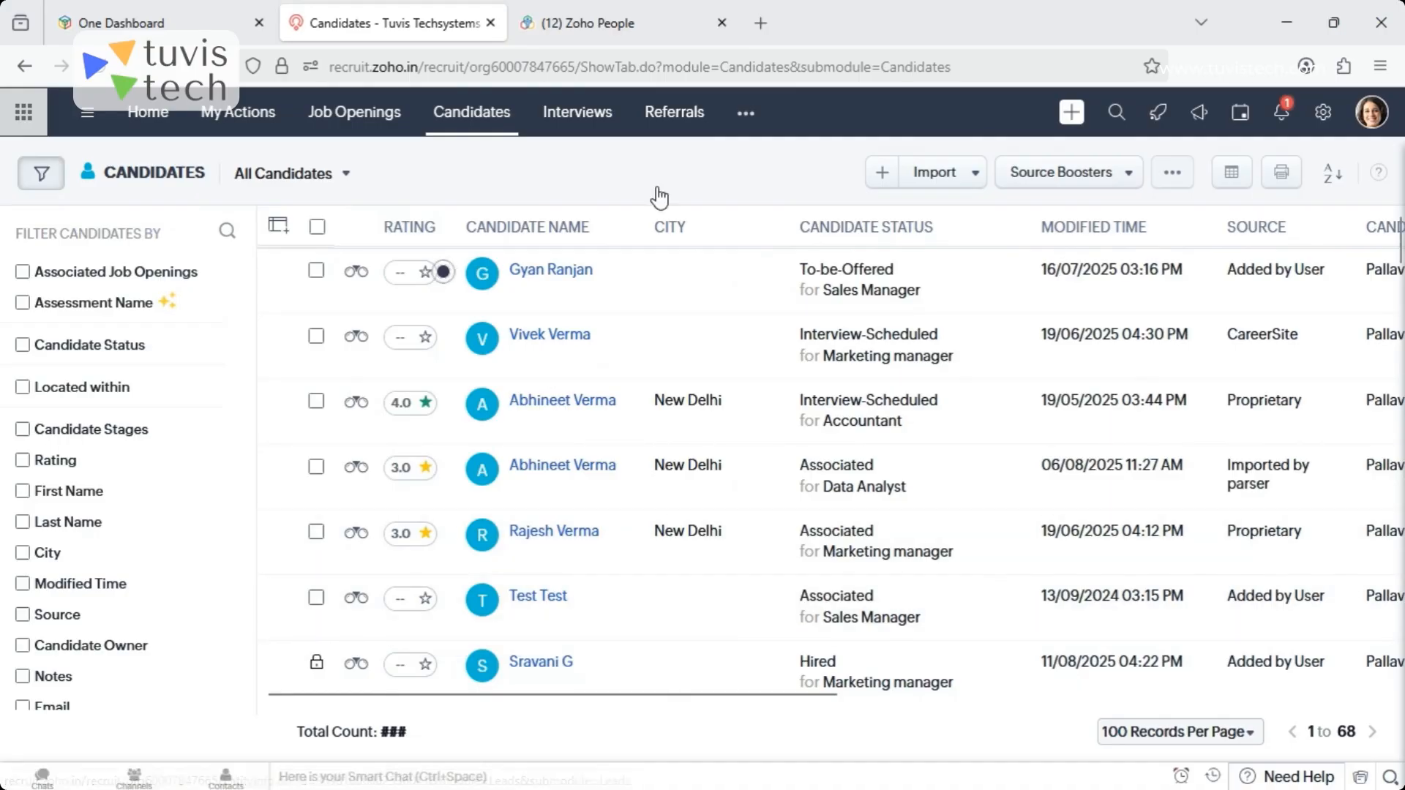
- Open the FoundIt INDIA source booster configuration from the Candidates module, examine the Source Booster setup page, and close it
left_click(483, 117)
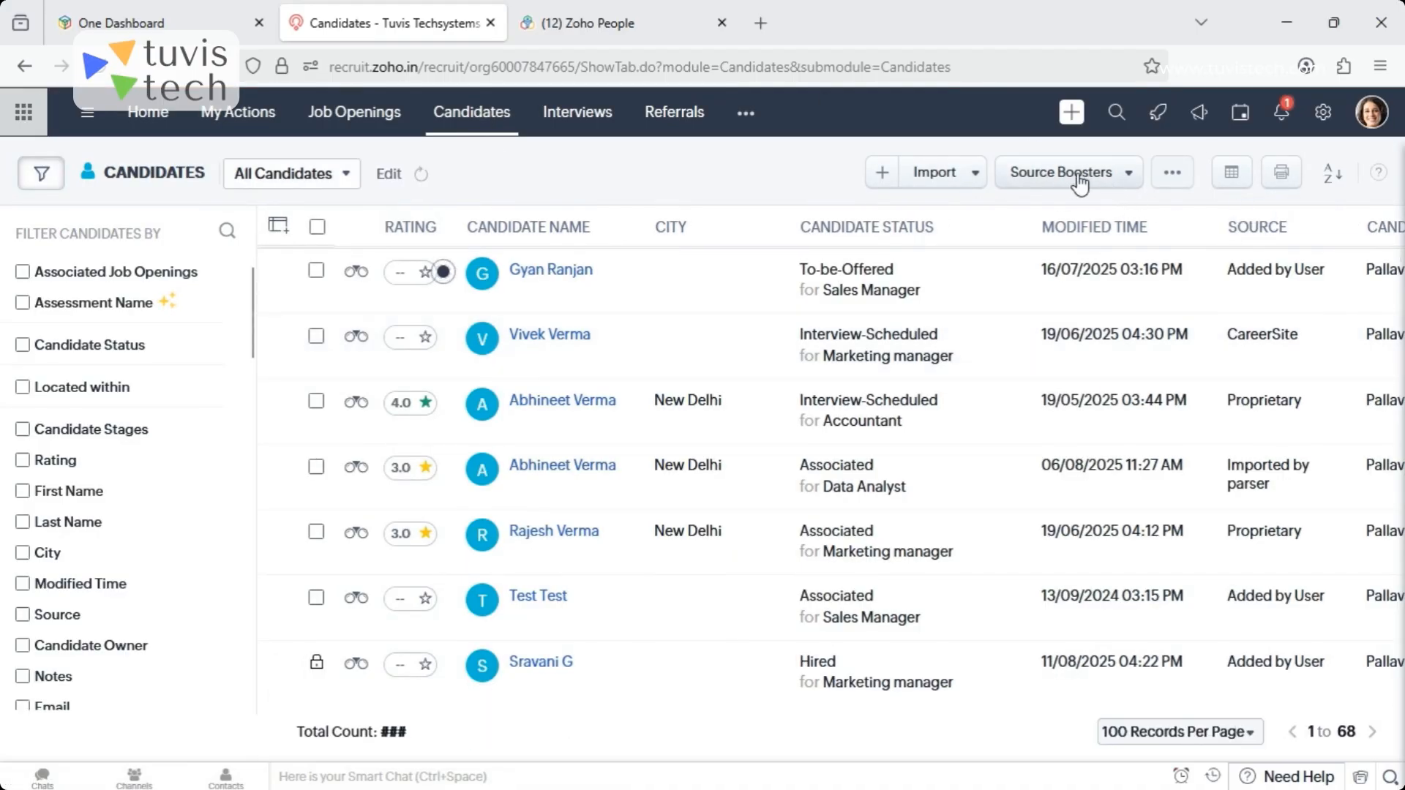
left_click(1106, 189)
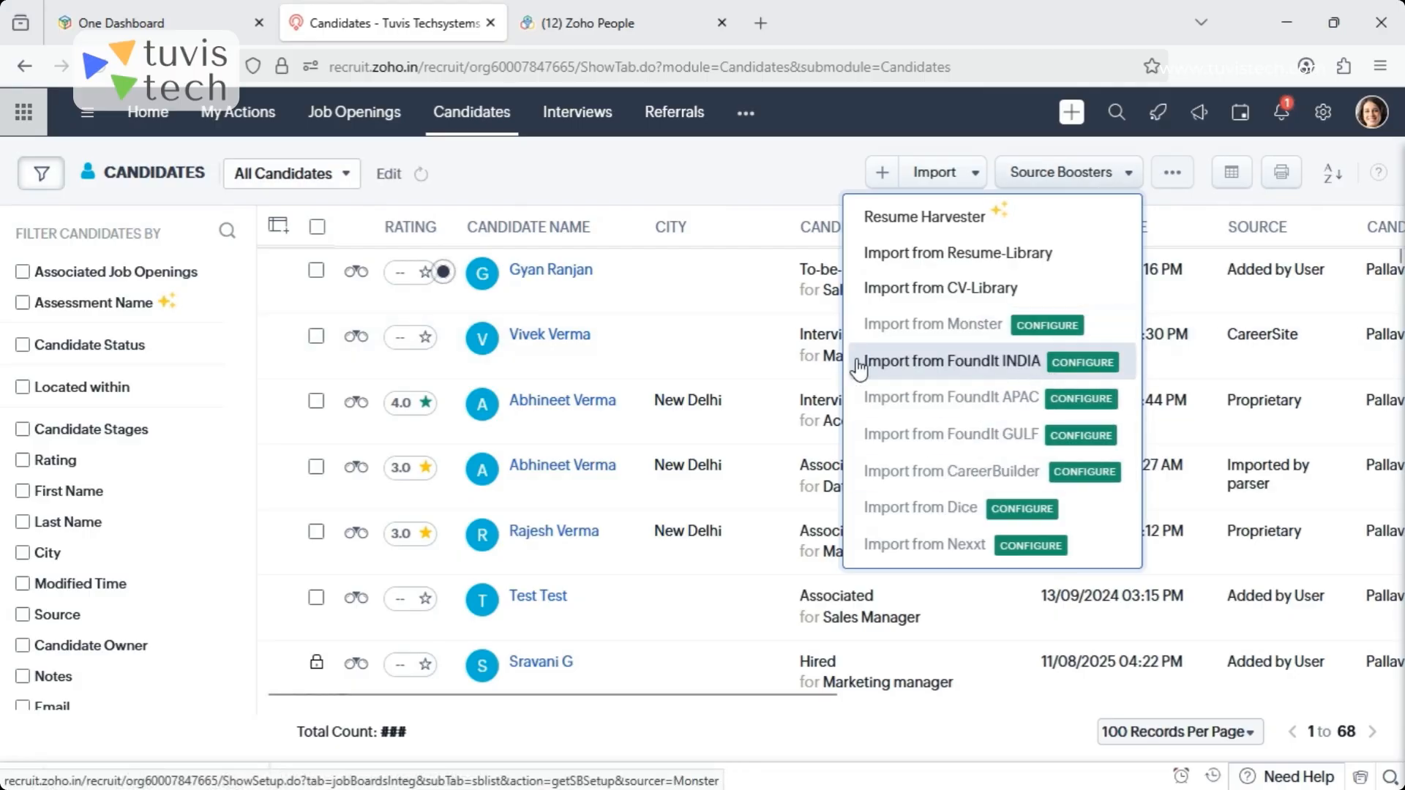
left_click(1083, 366)
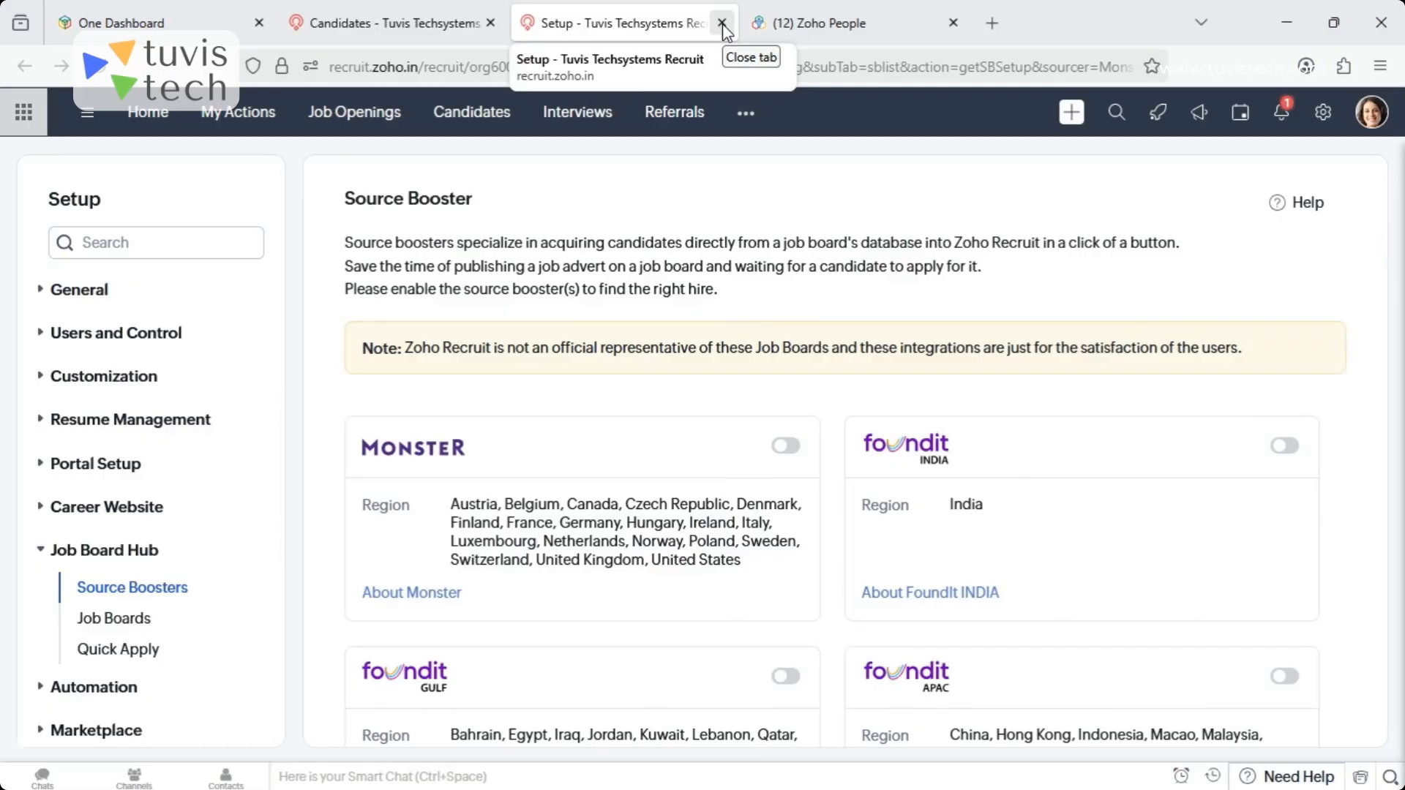
left_click(723, 23)
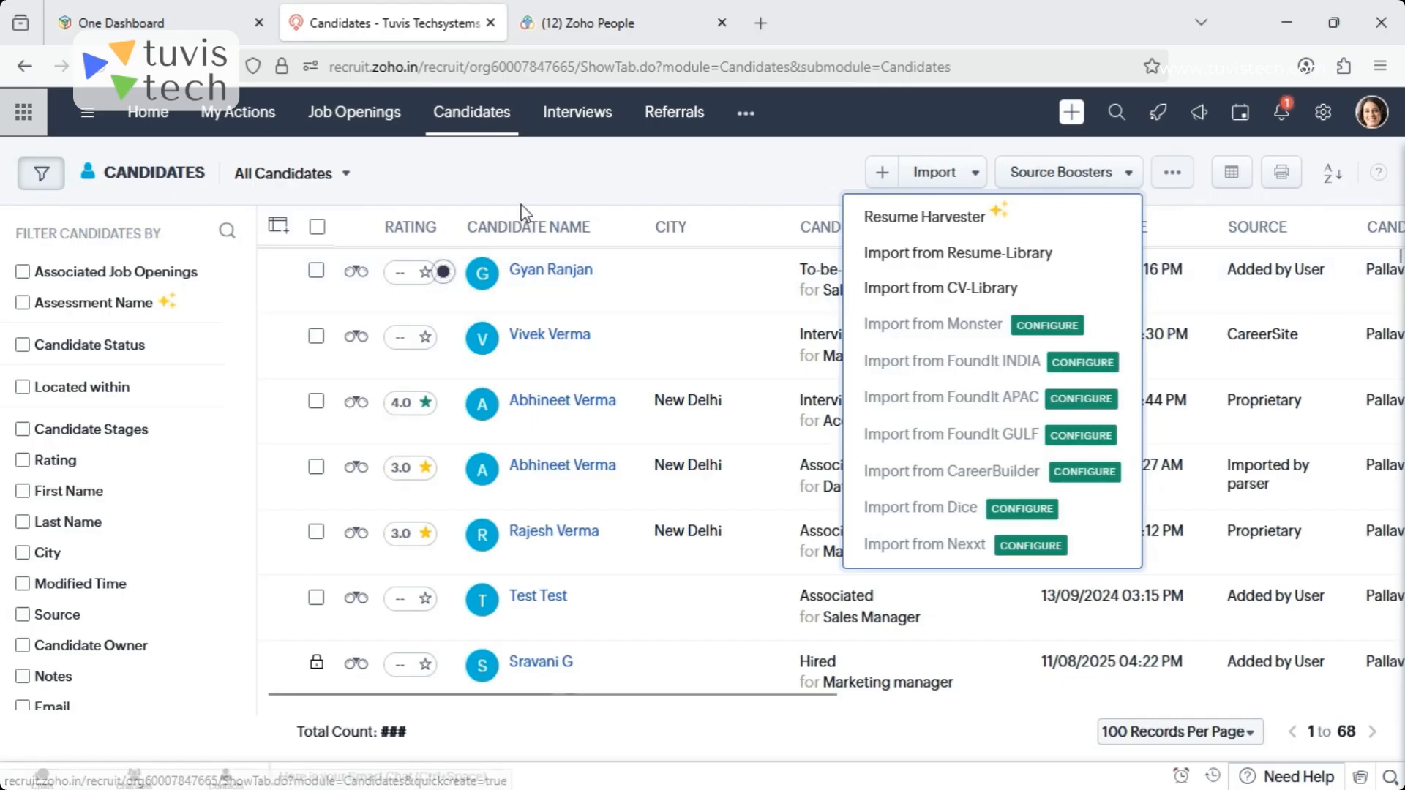
- Start a new candidate assessment in the Assessments module and set its type to Pre-Screening
left_click(746, 117)
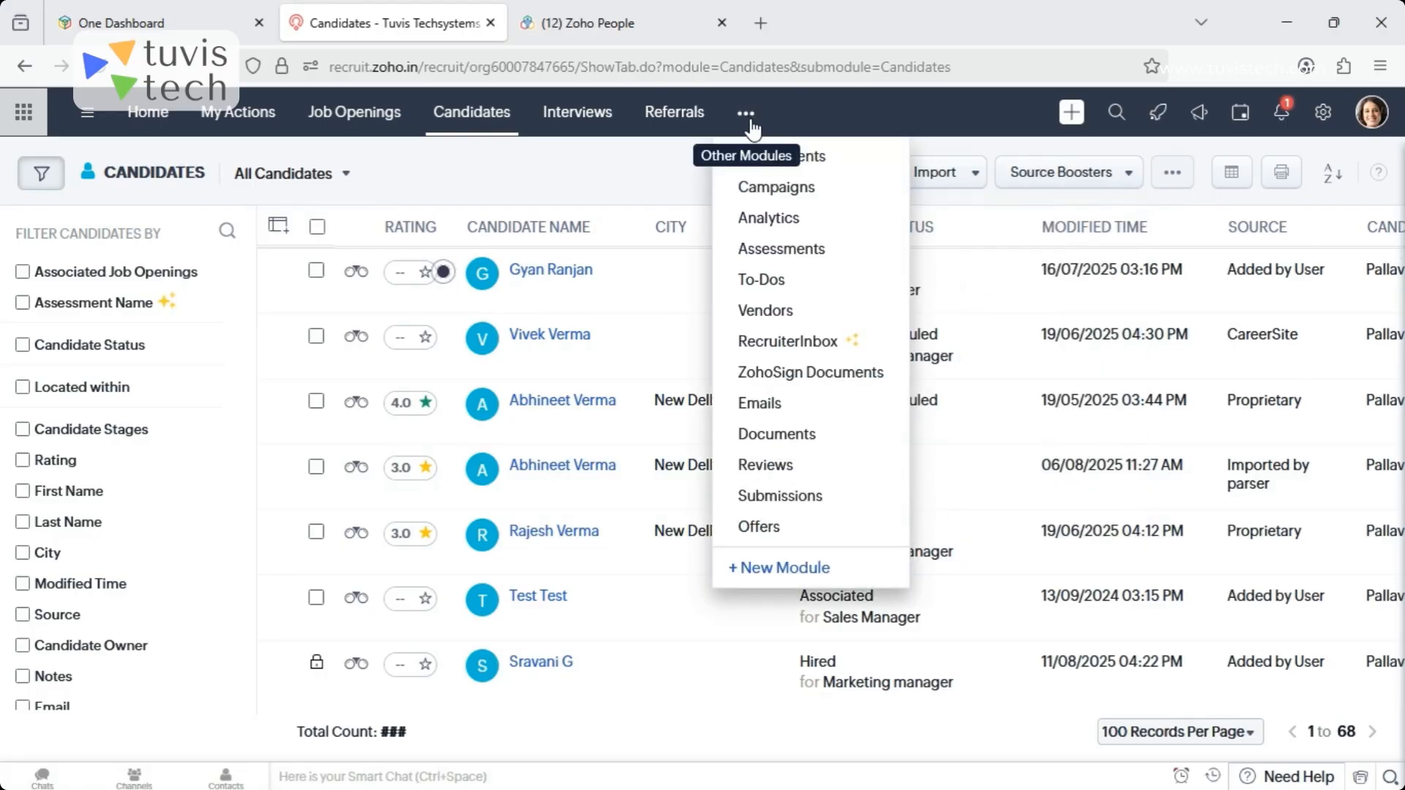
left_click(787, 250)
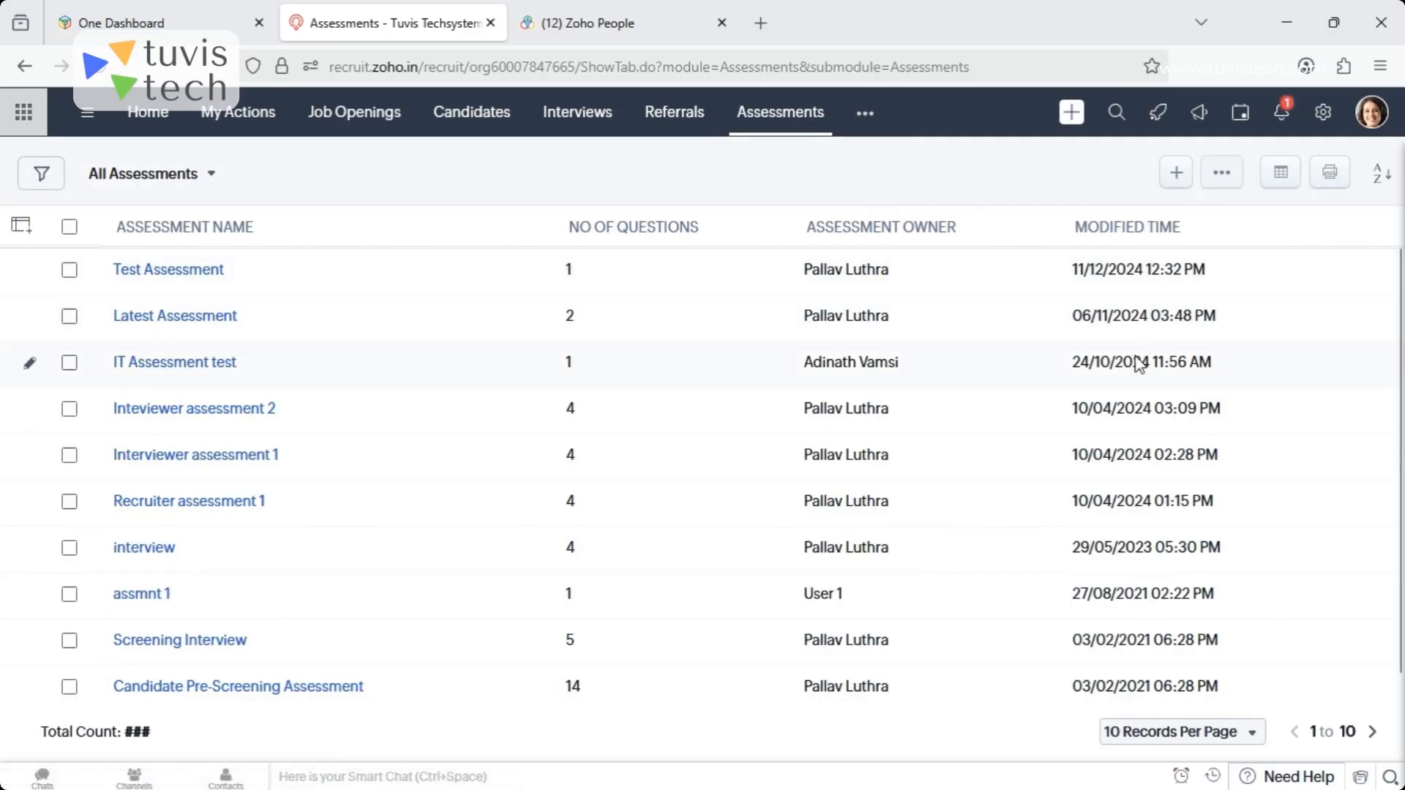
left_click(1176, 173)
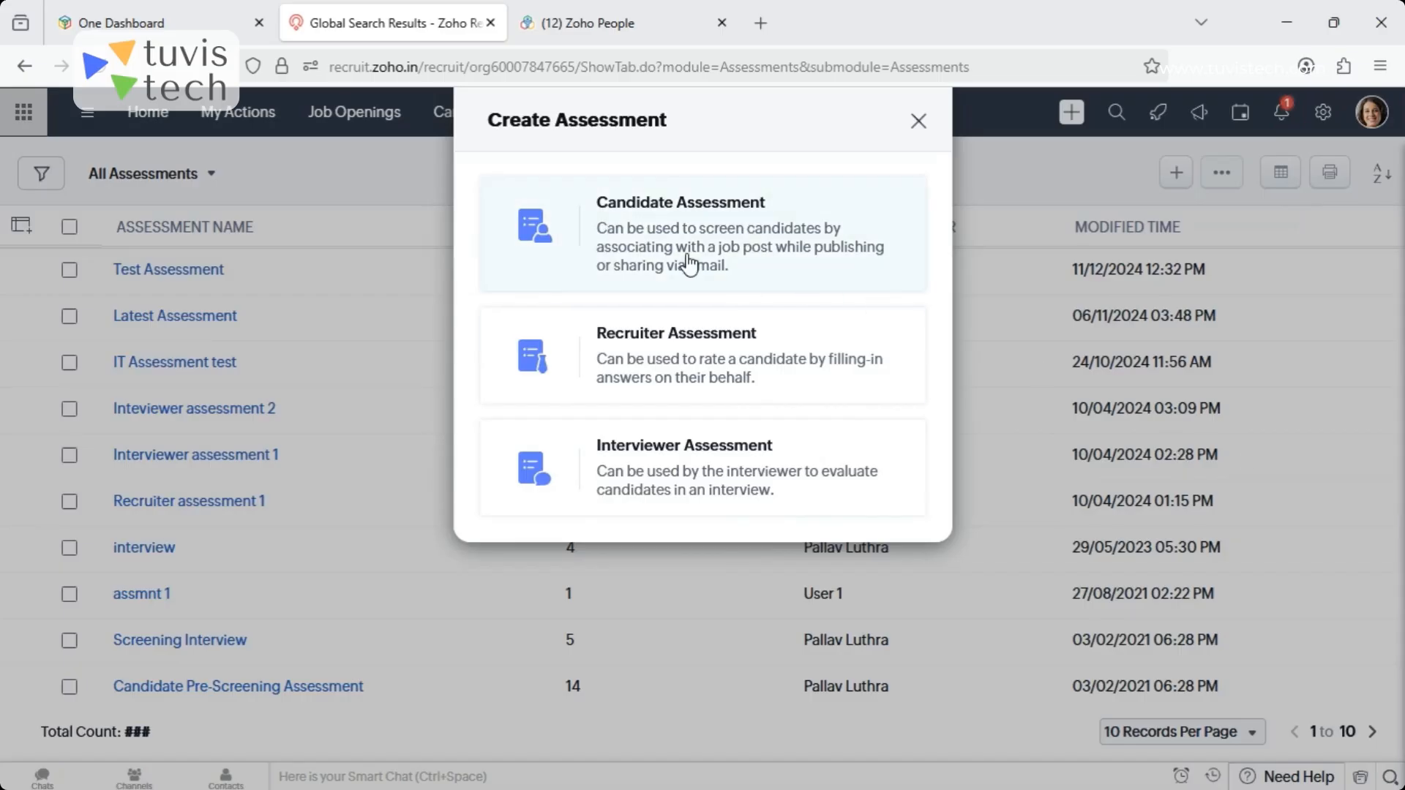
left_click(664, 210)
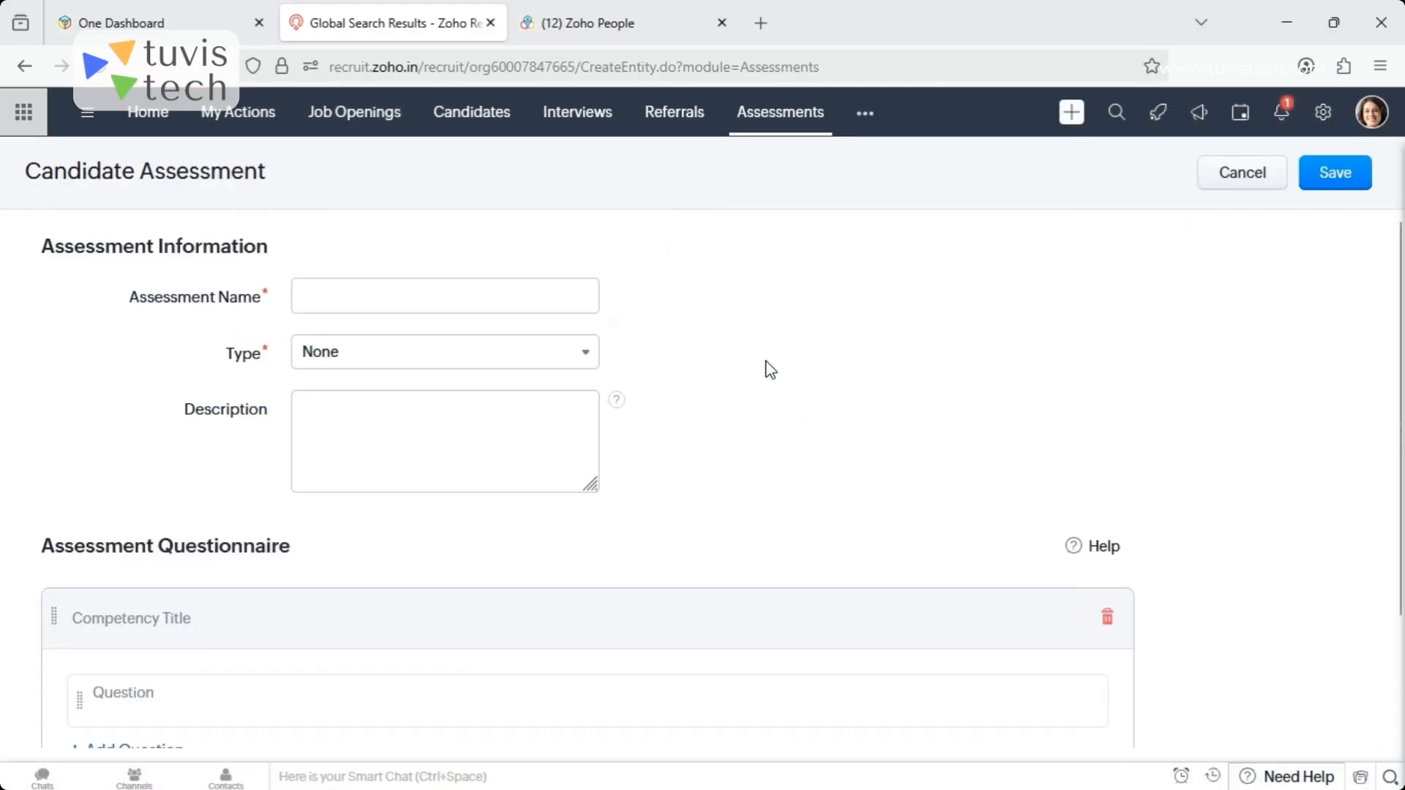
left_click(327, 299)
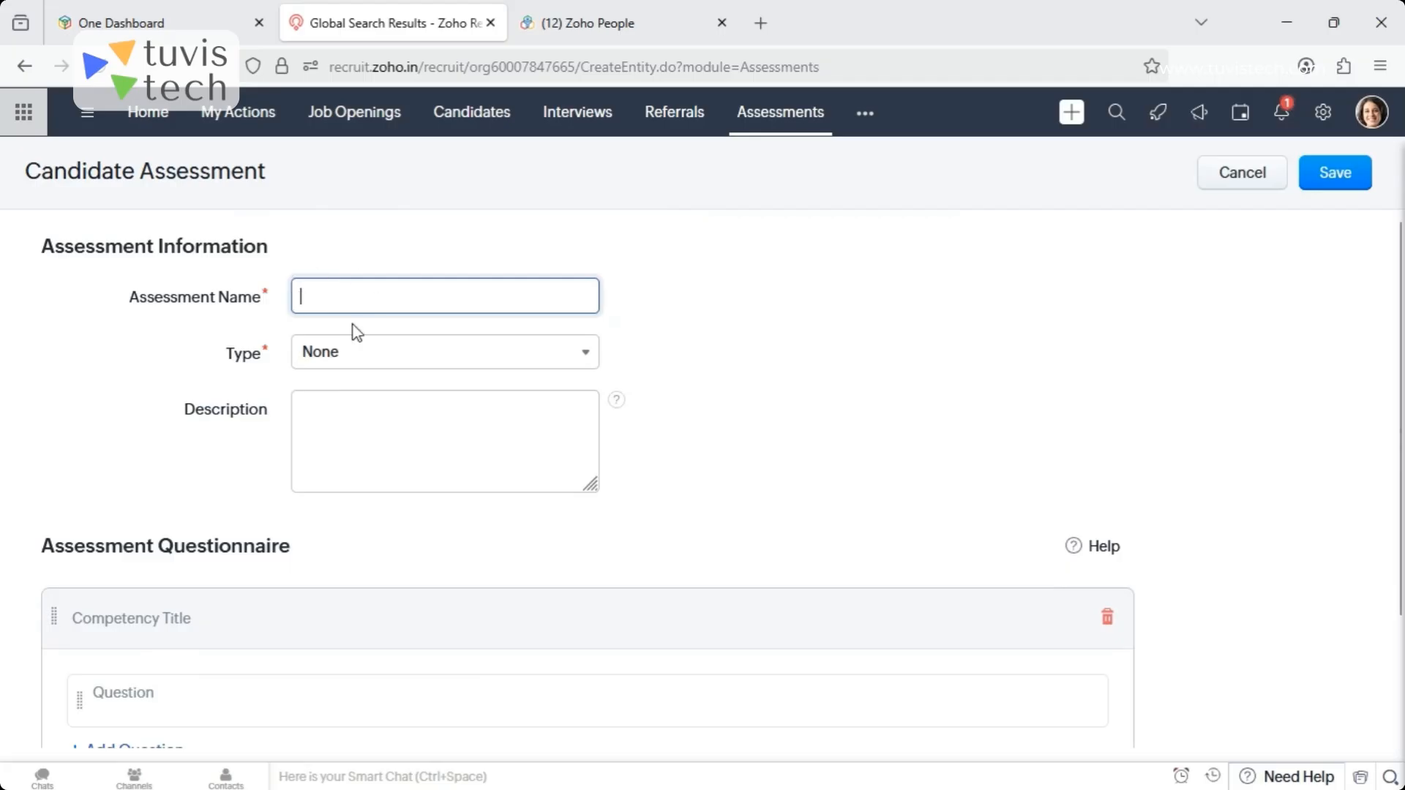
left_click(427, 355)
left_click(387, 461)
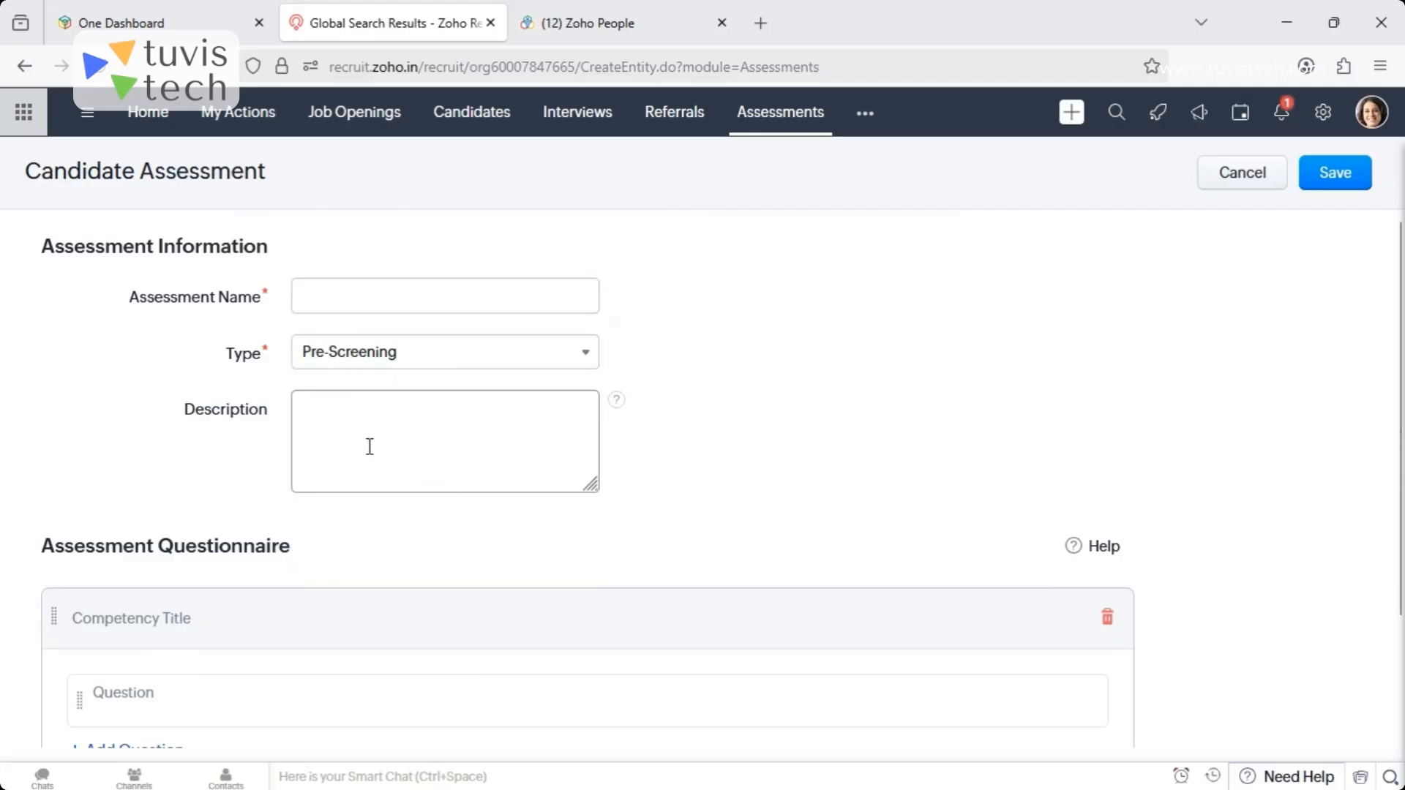
- Look through the managed review type options for the assessment's type and dismiss them without editing
left_click(433, 358)
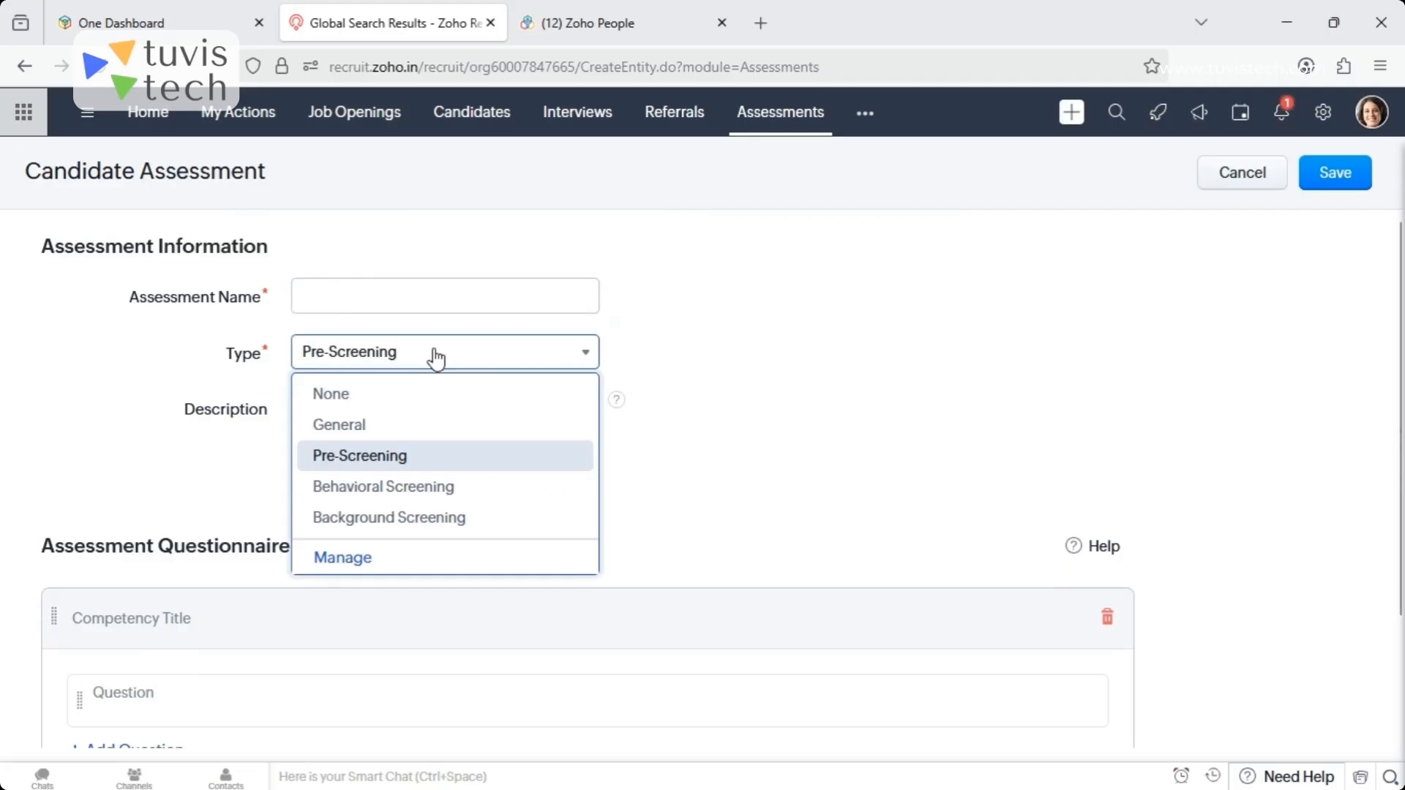
left_click(350, 561)
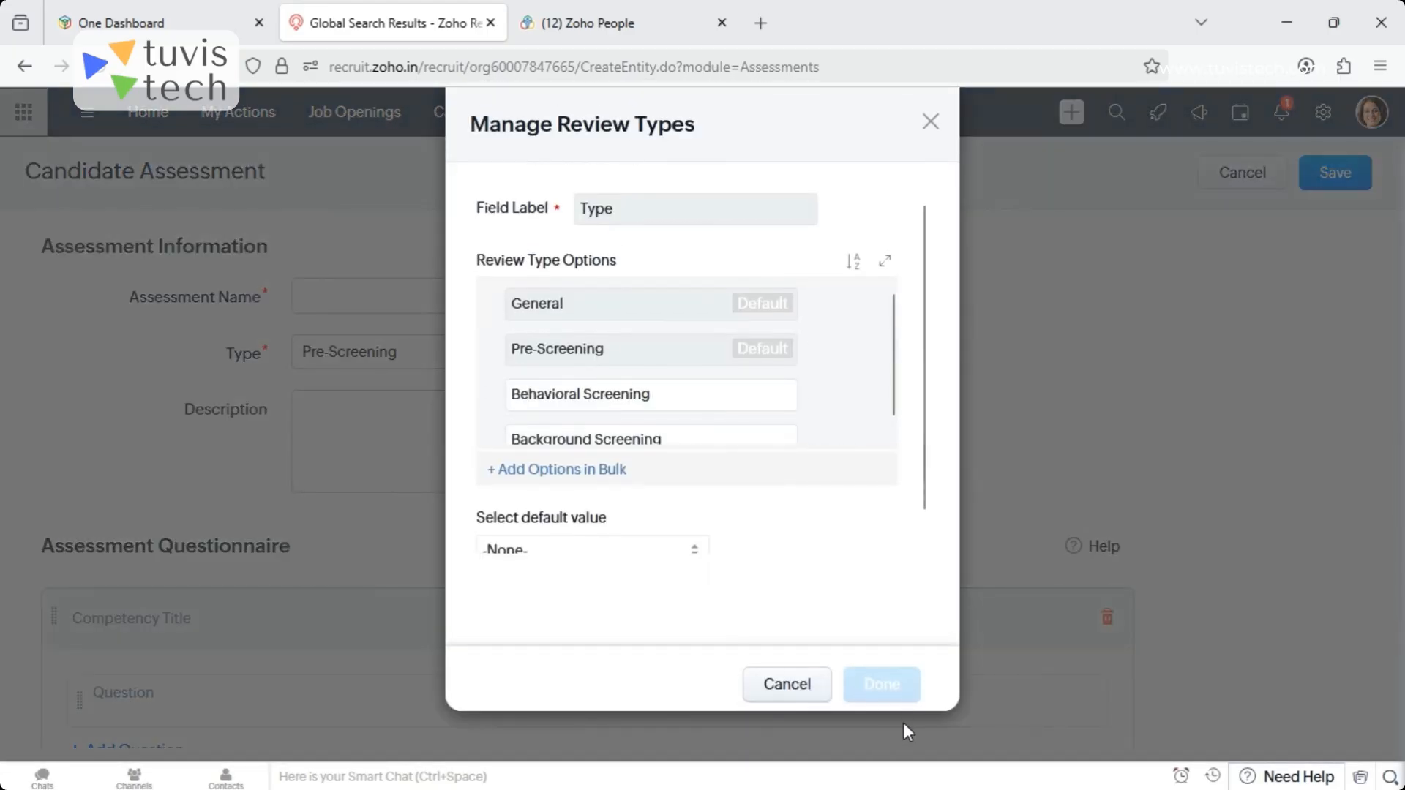
scroll(895, 406, "down", 1)
scroll(900, 445, "up", 1)
left_click(793, 695)
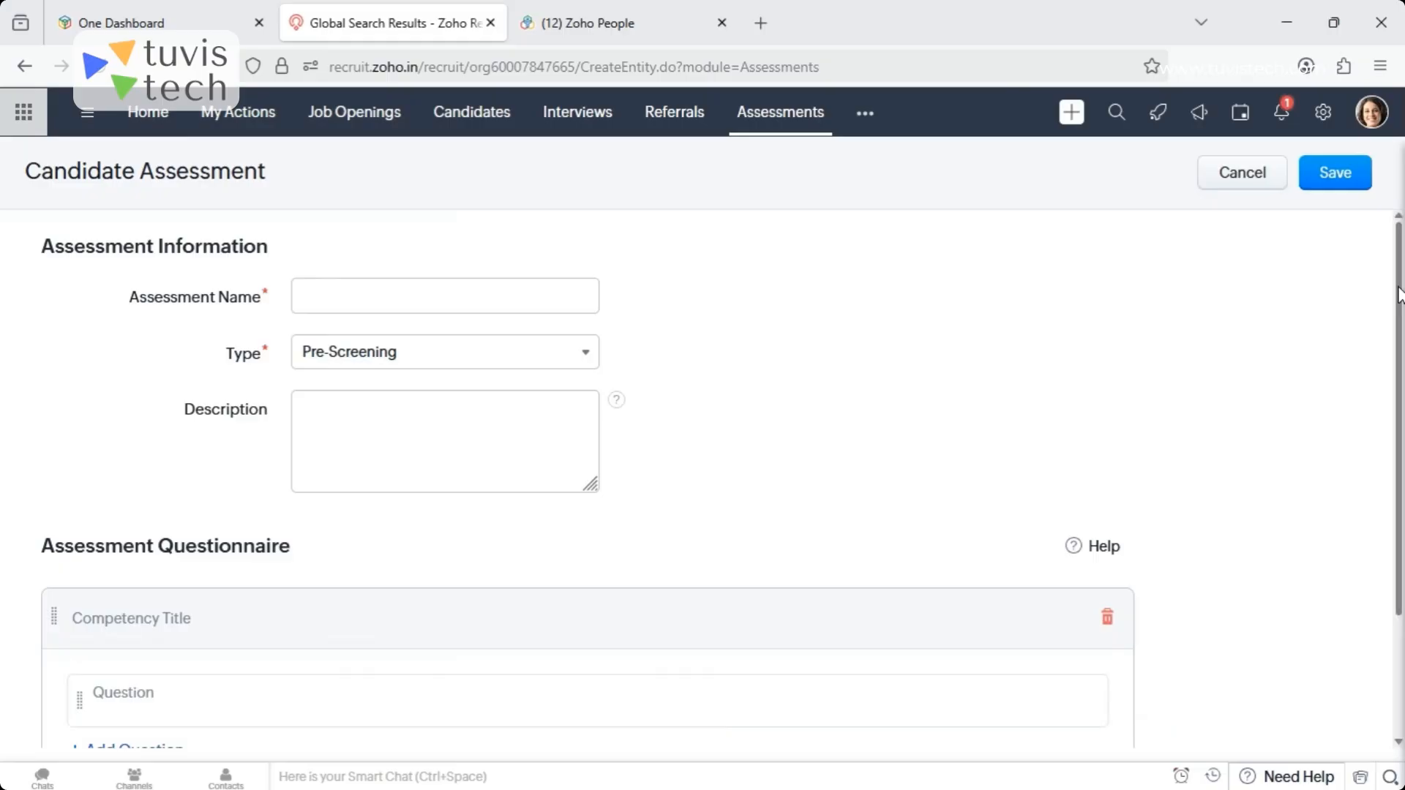
- Add two more blank questions to the first competency of the assessment questionnaire
scroll(293, 586, "down", 2)
left_click(121, 479)
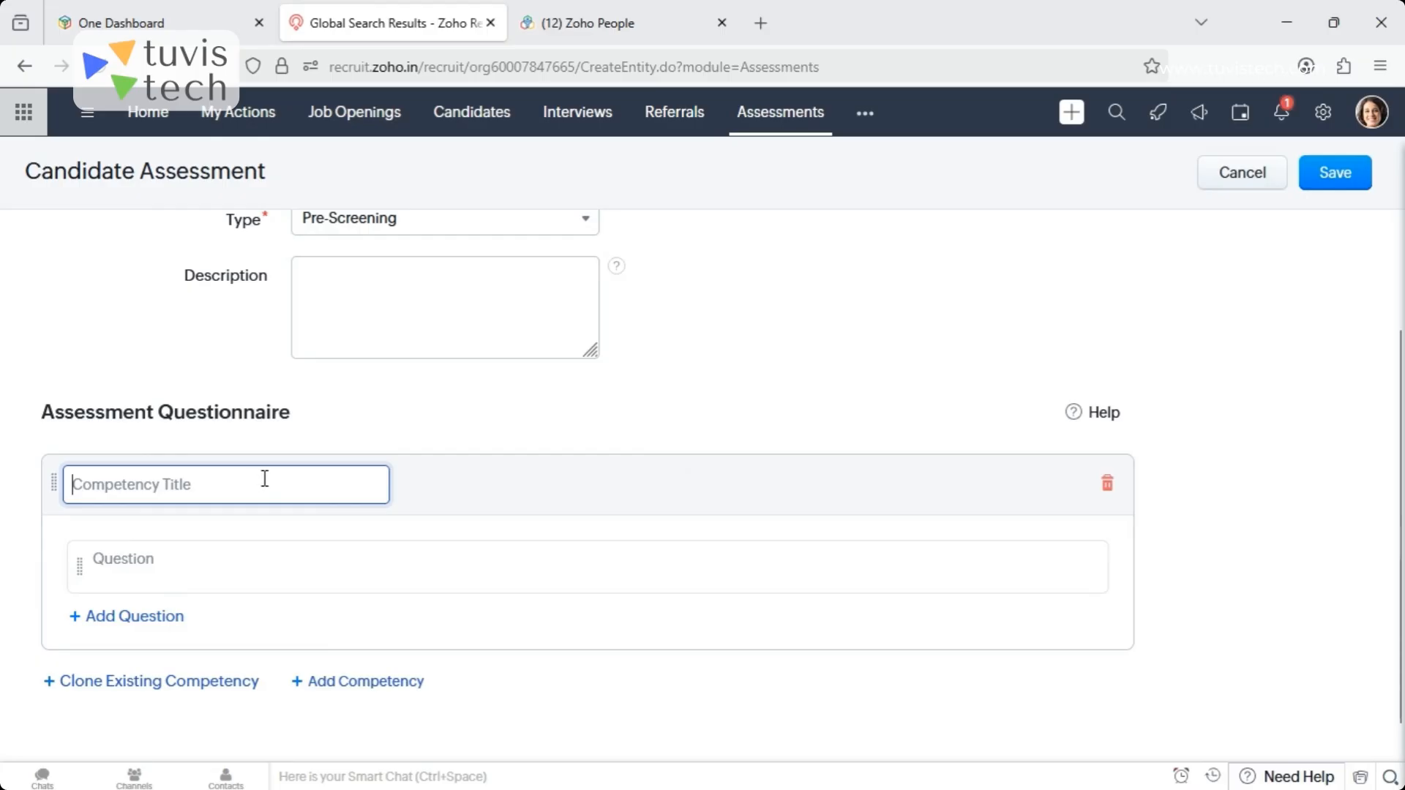
left_click(109, 568)
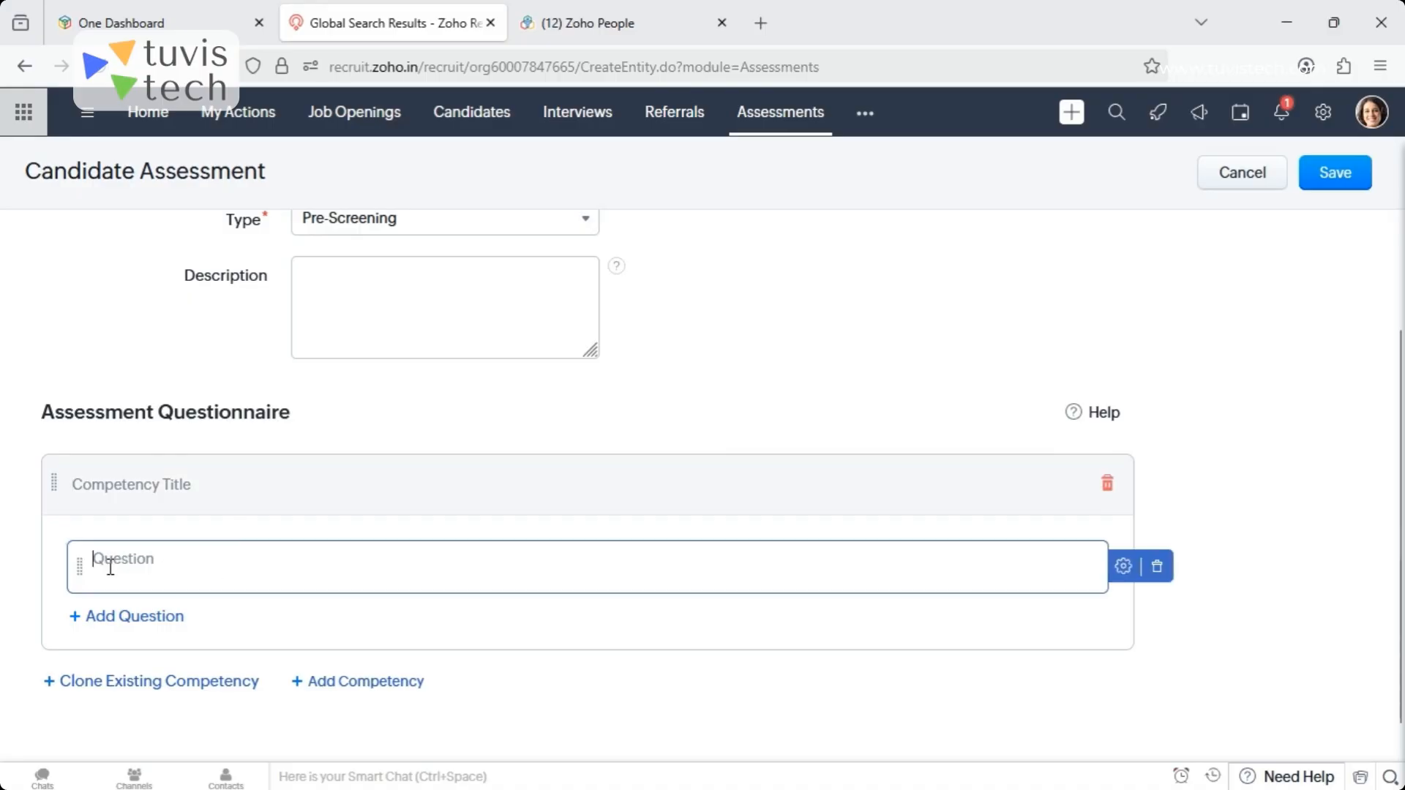
left_click(132, 616)
left_click(147, 682)
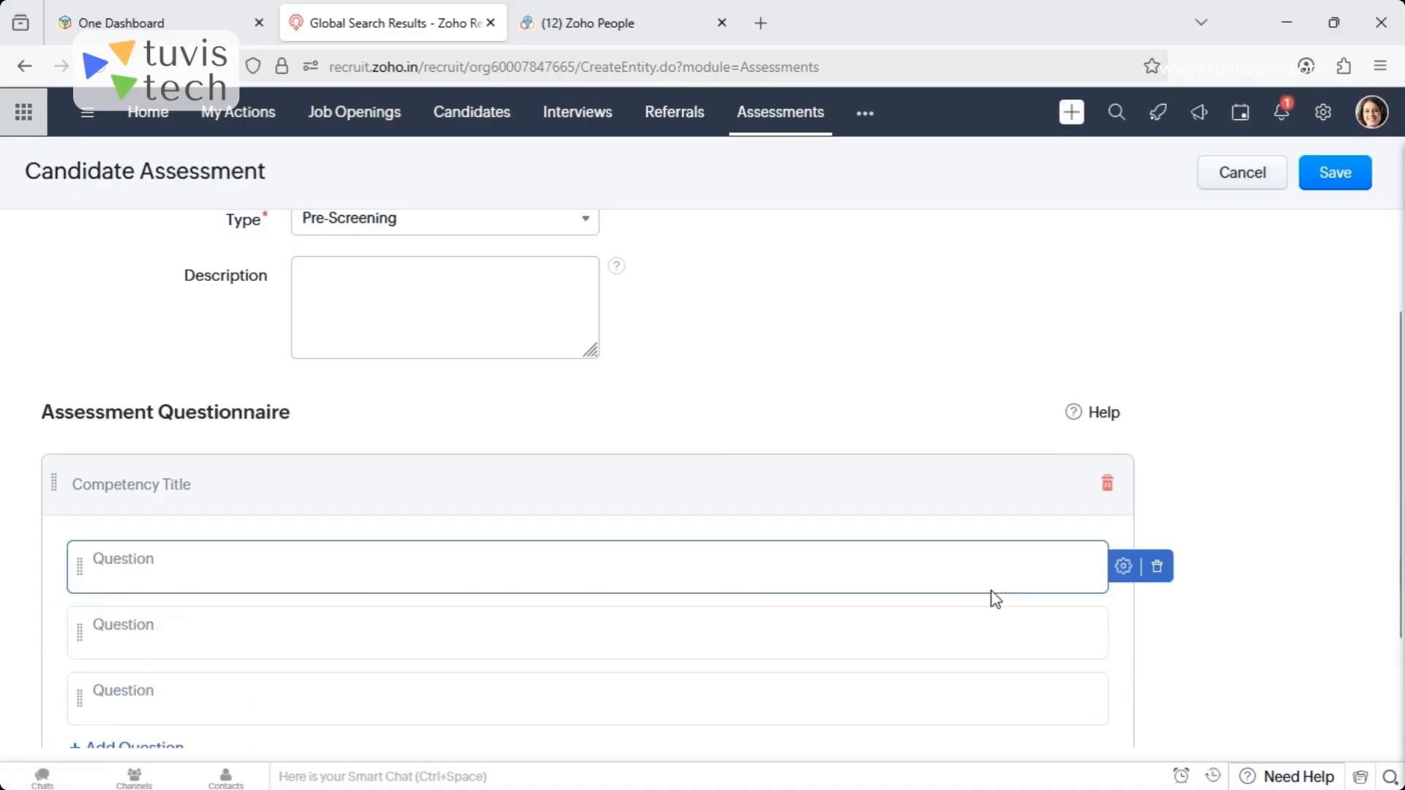
- Examine the first question's properties, including the mandatory option and available question types, and discard the question dialog and assessment form
left_click(1123, 578)
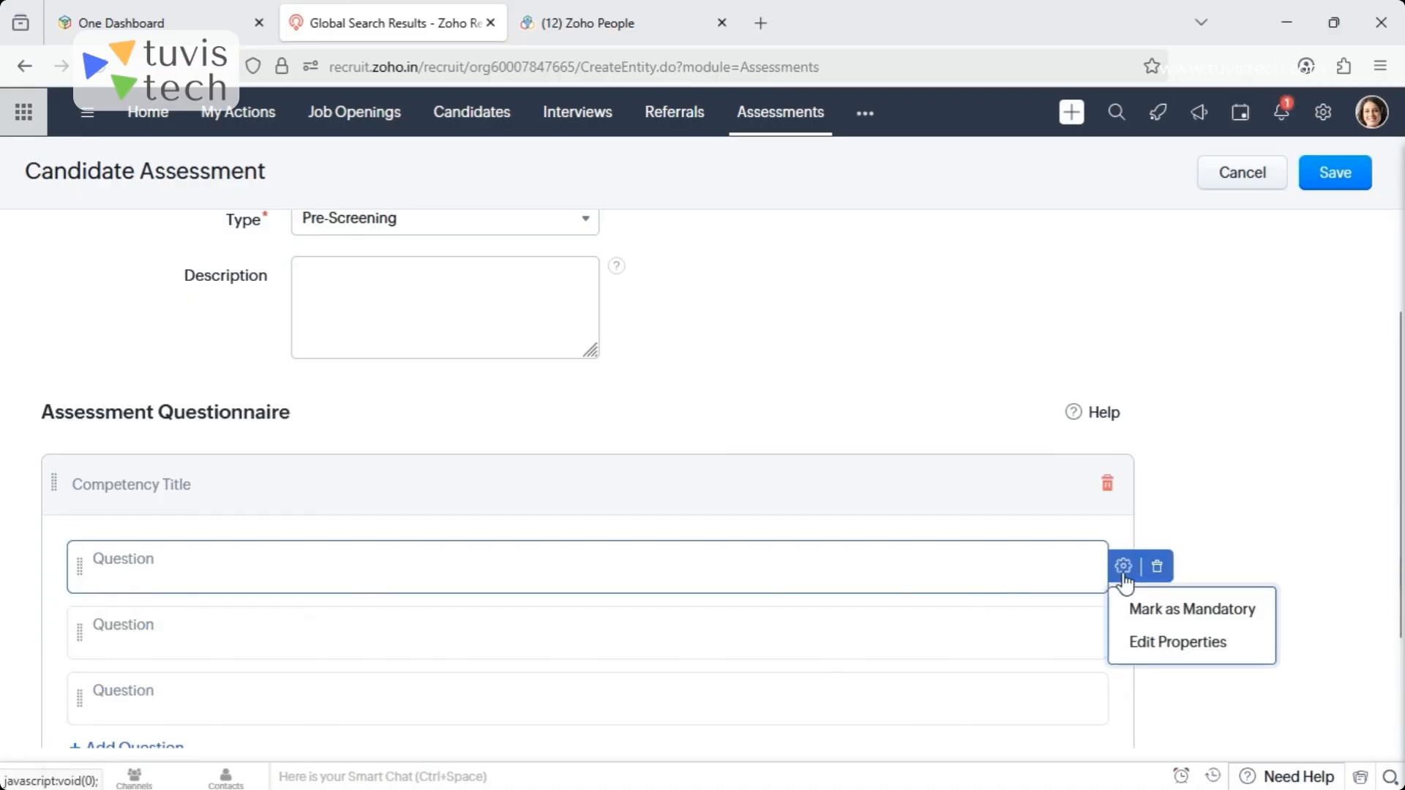
left_click(1156, 644)
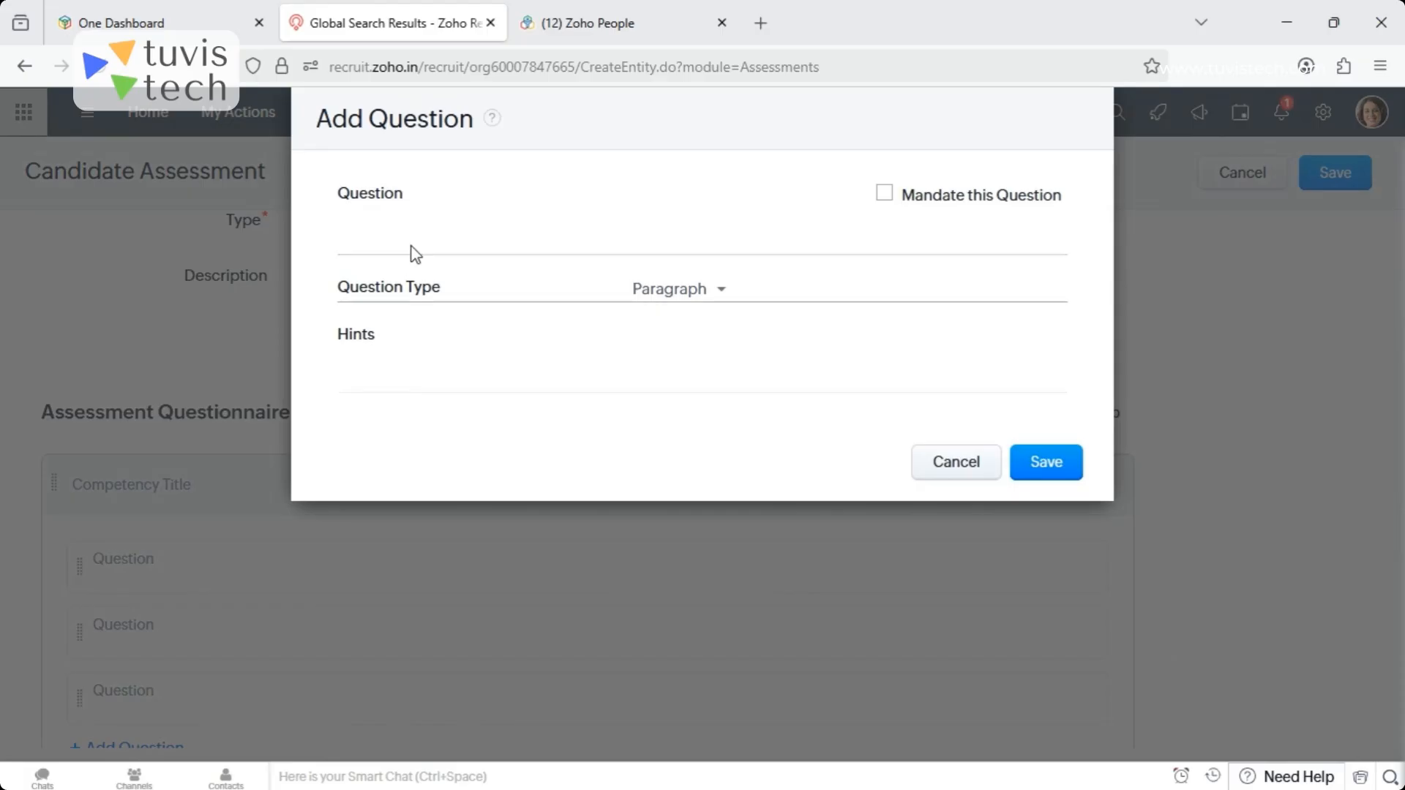
left_click(883, 195)
left_click(883, 195)
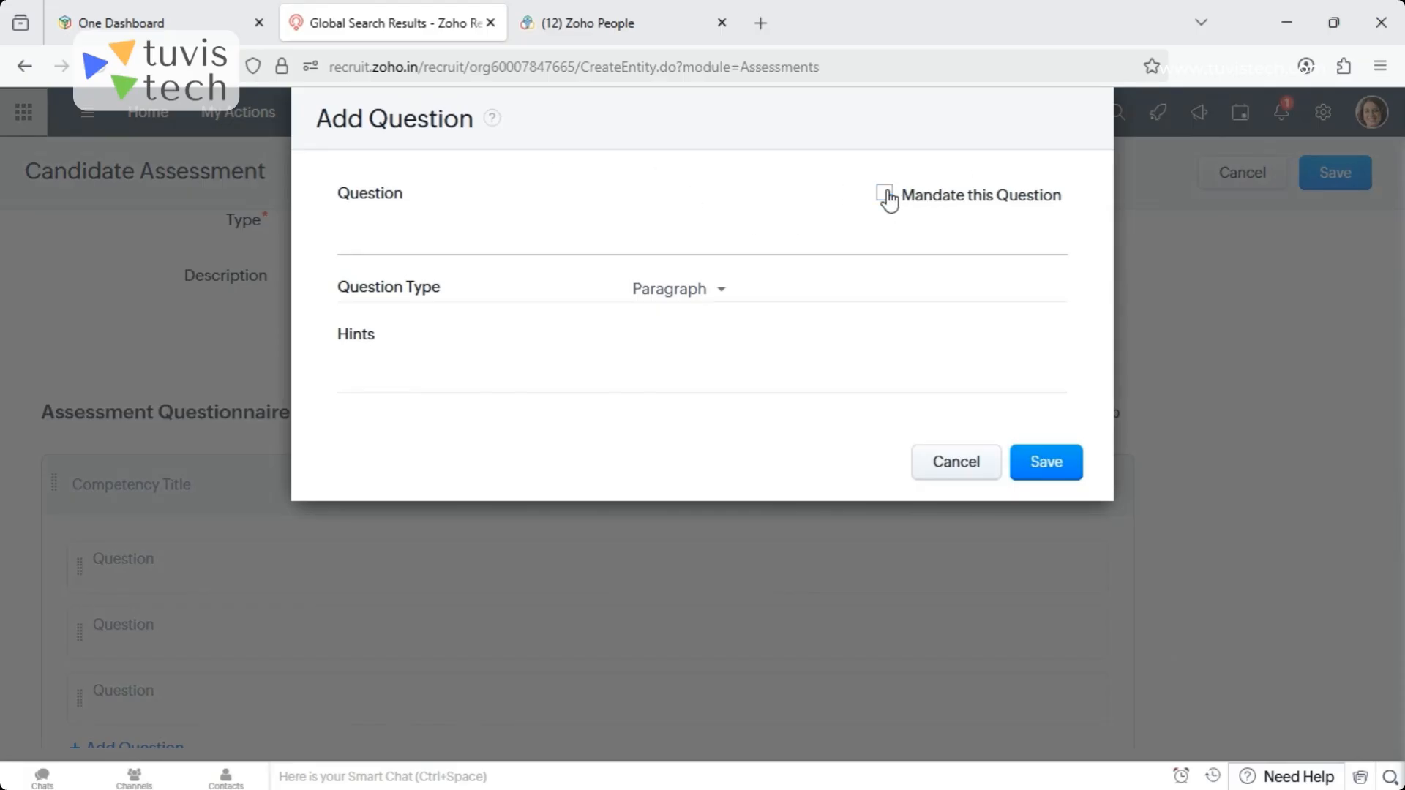
left_click(685, 291)
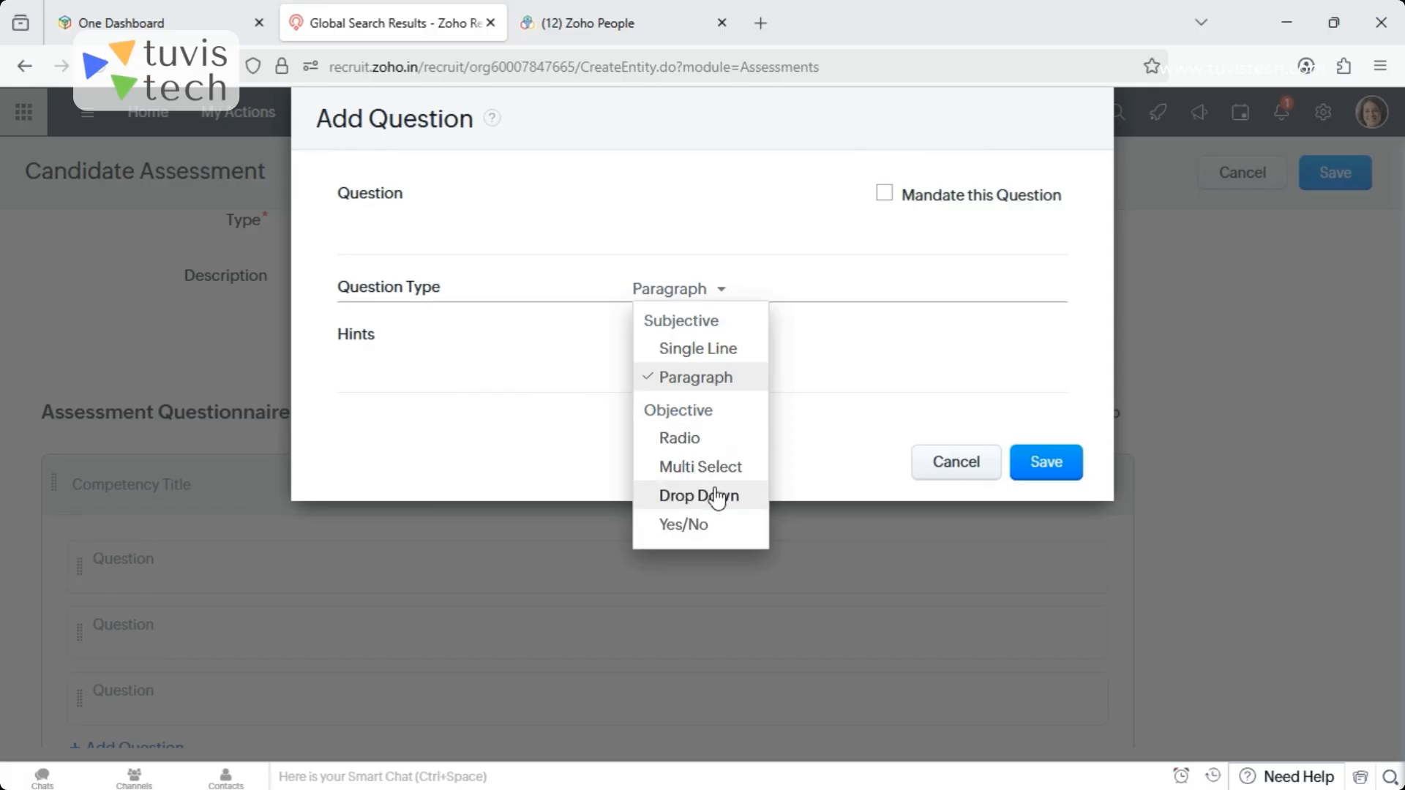
left_click(911, 349)
left_click(958, 463)
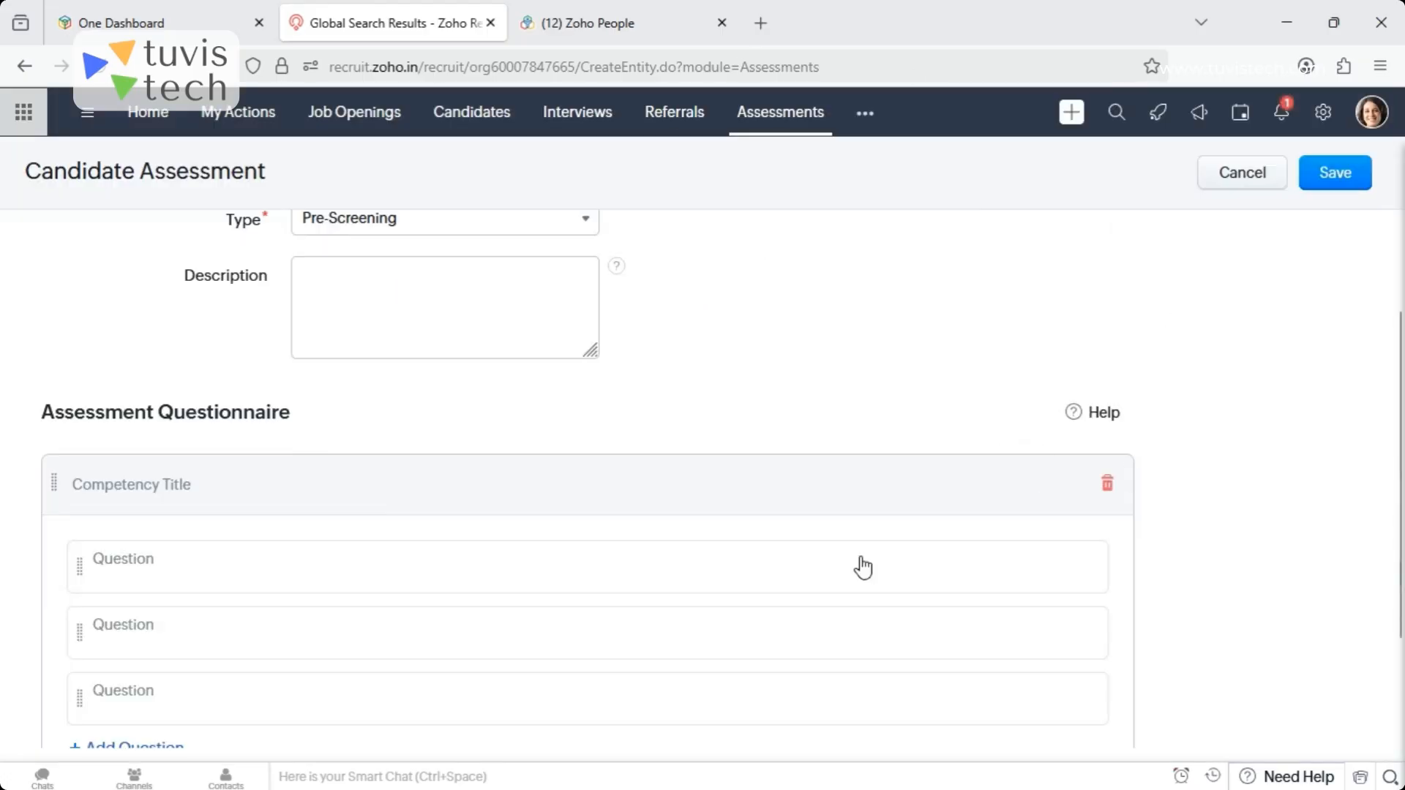
left_click(1258, 175)
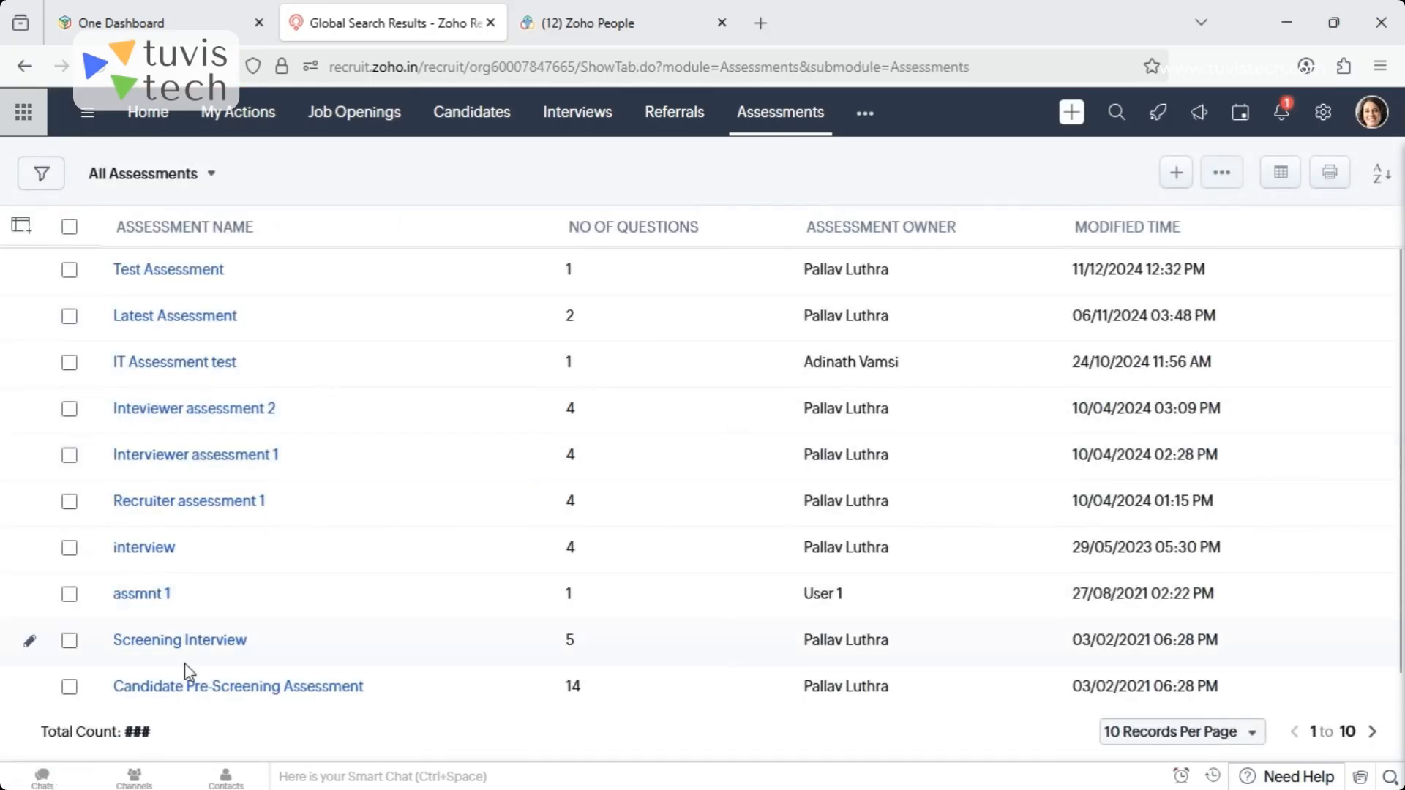
- Look through the assessments list and examine the details and questionnaire of the Screening Interview assessment
left_click_drag(1399, 329, 1402, 439)
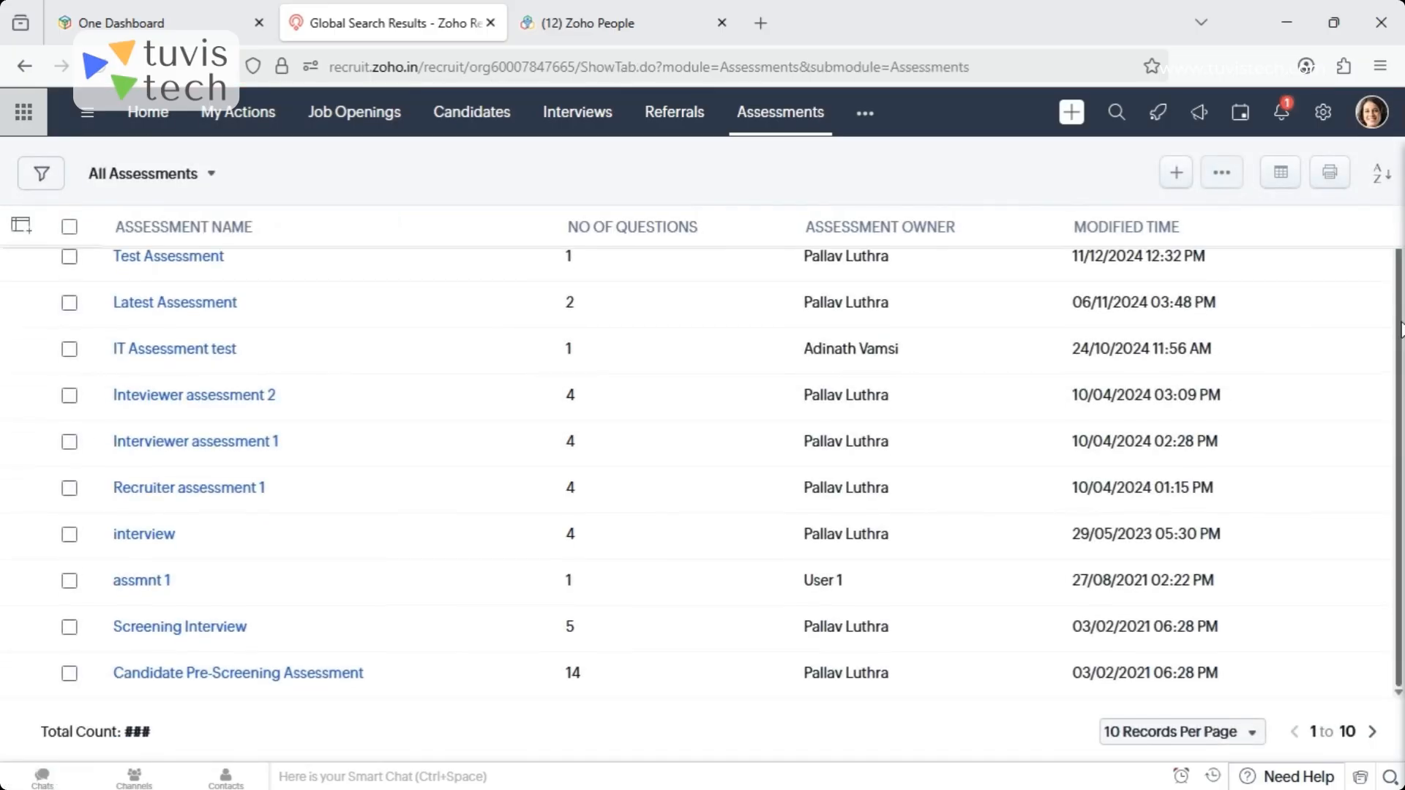
left_click_drag(1402, 330, 1402, 297)
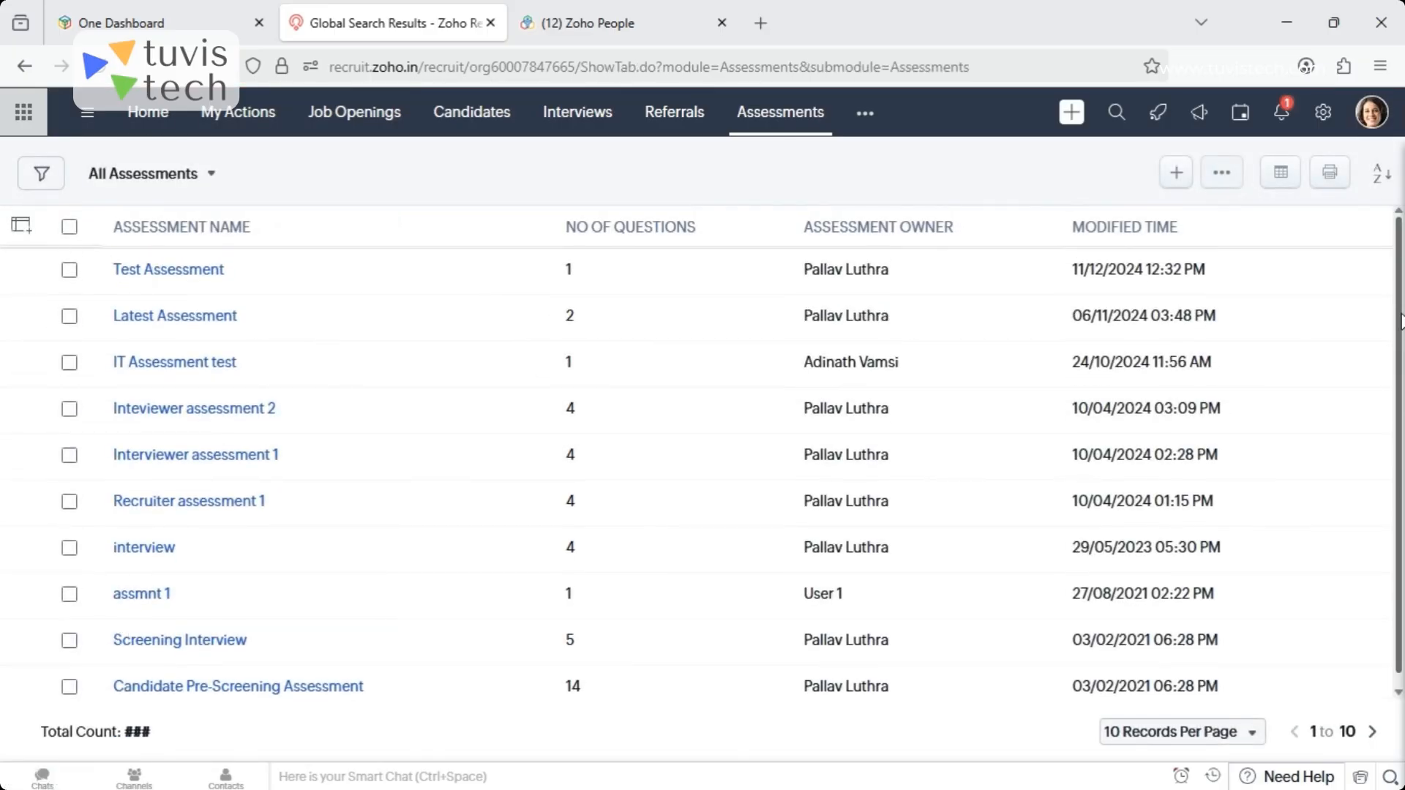
left_click(174, 641)
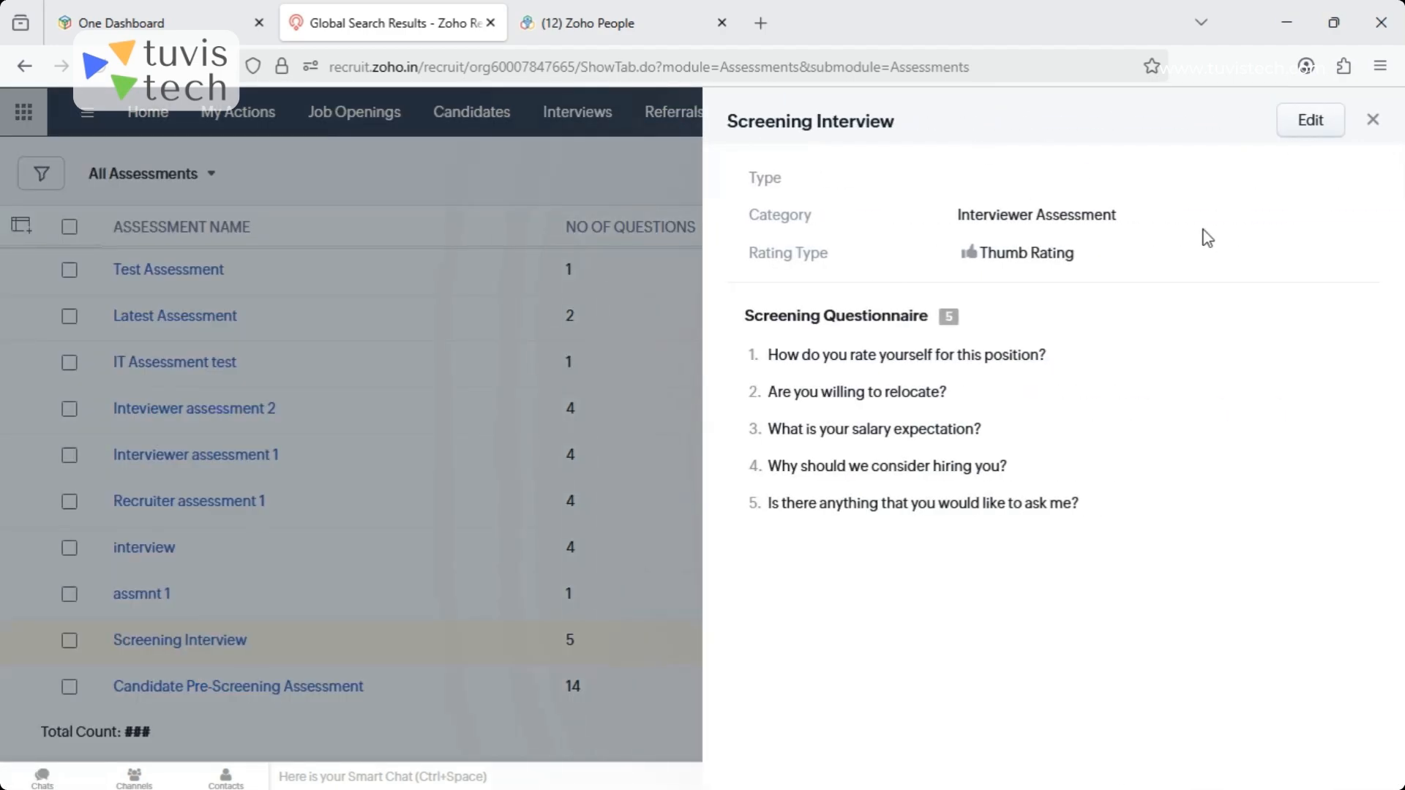
left_click(1374, 124)
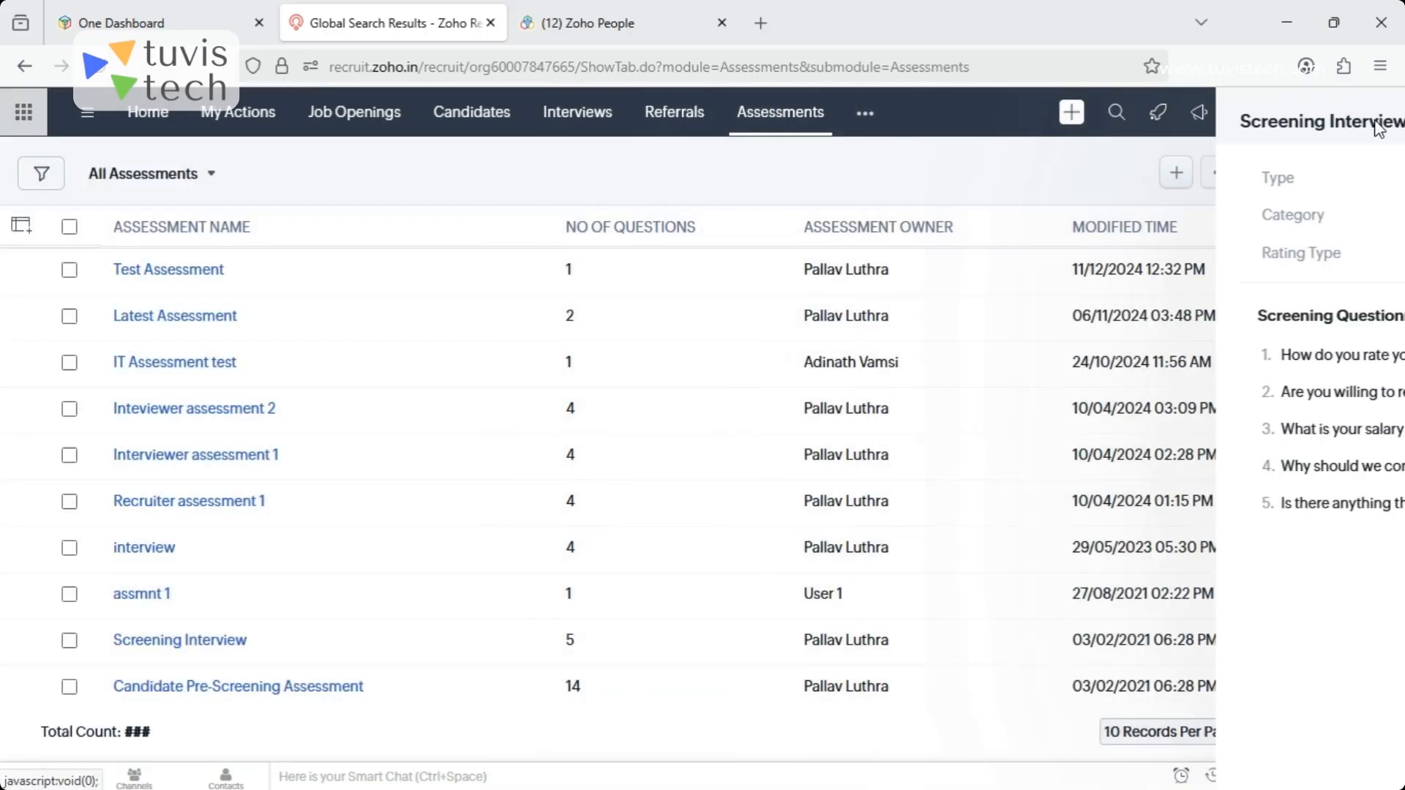
- Select the candidates in the second through fifth rows of the Candidates list
left_click(476, 115)
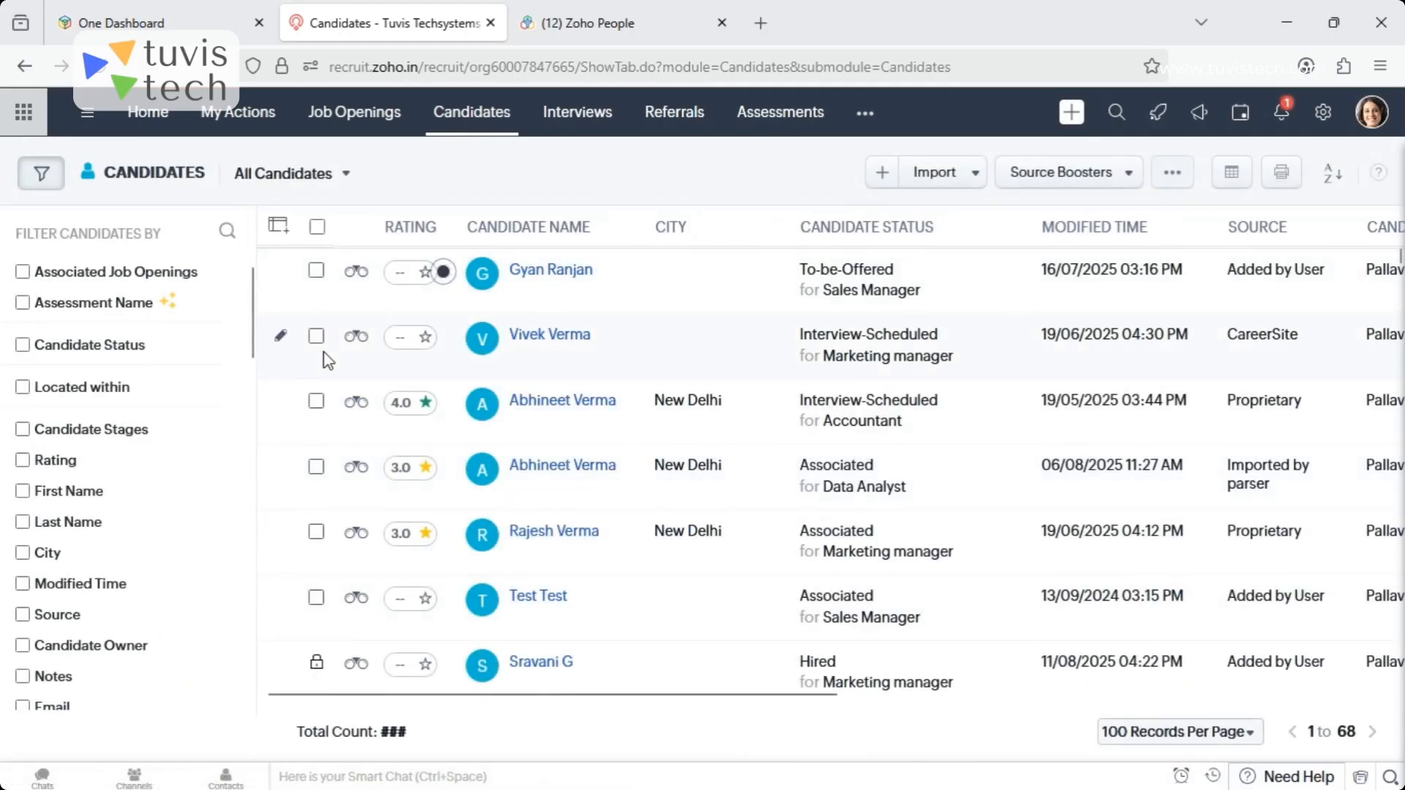
left_click(316, 336)
left_click(316, 401)
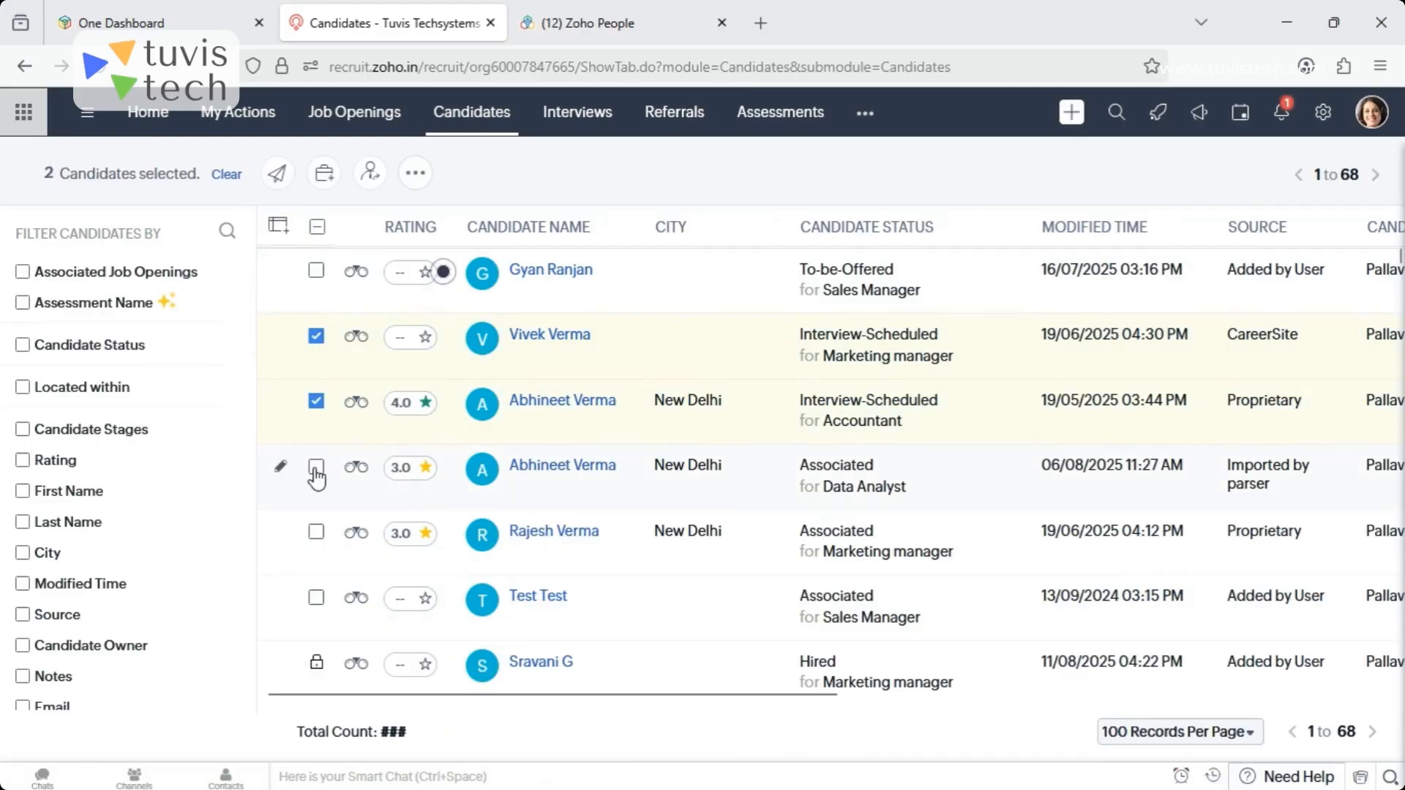
left_click(316, 472)
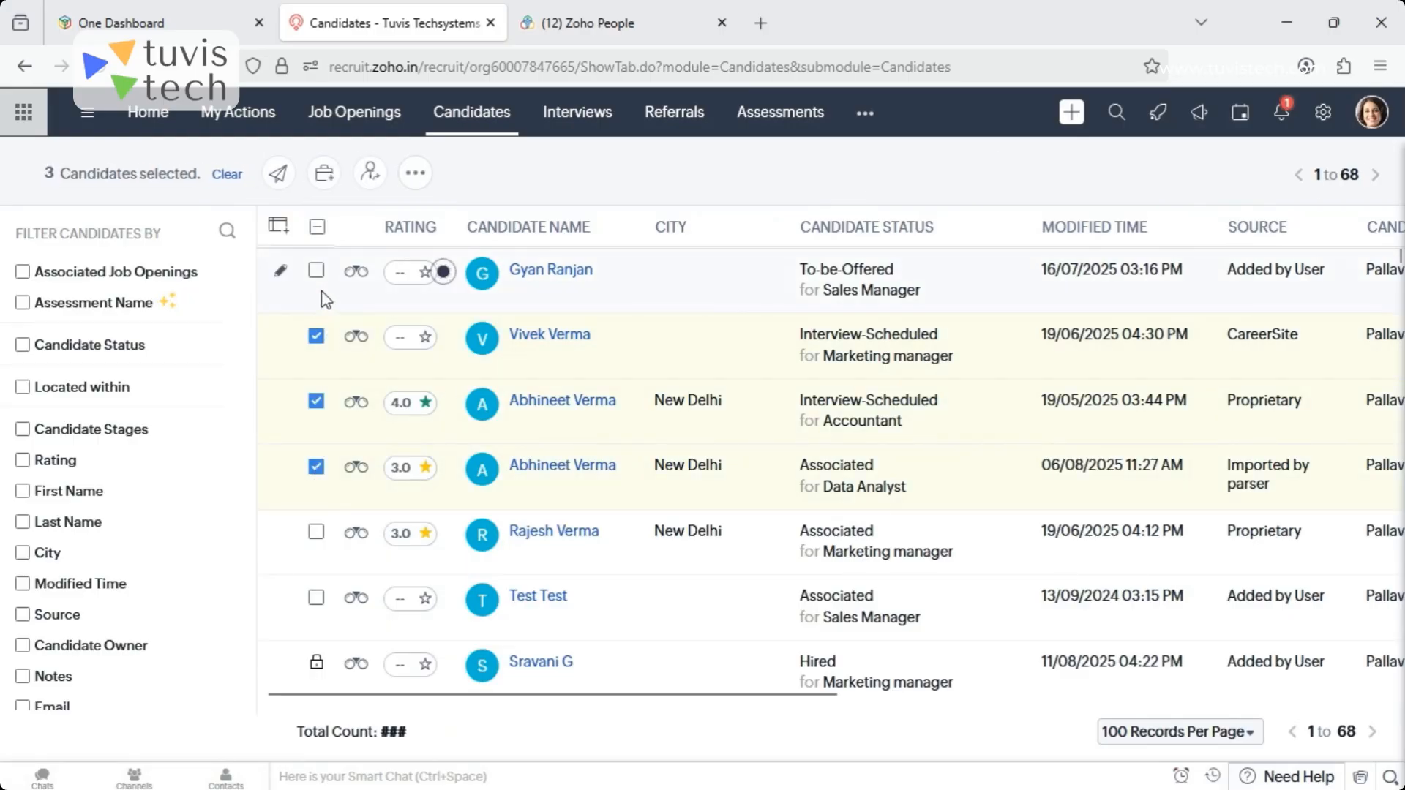
left_click(316, 533)
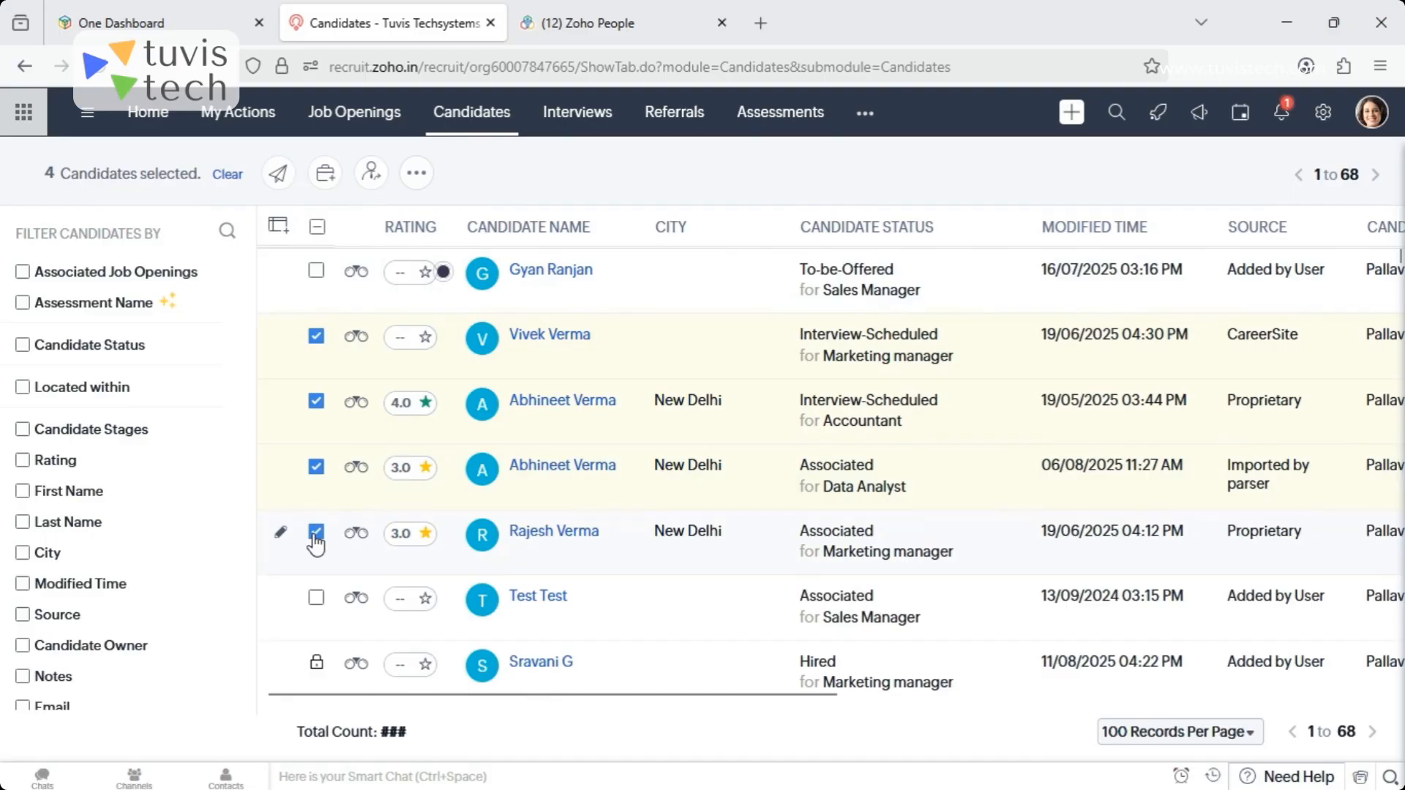
- Start a mass mail to the selected candidates with the Submit Assessment - Candidate template and the Software Developer job opening
left_click(282, 175)
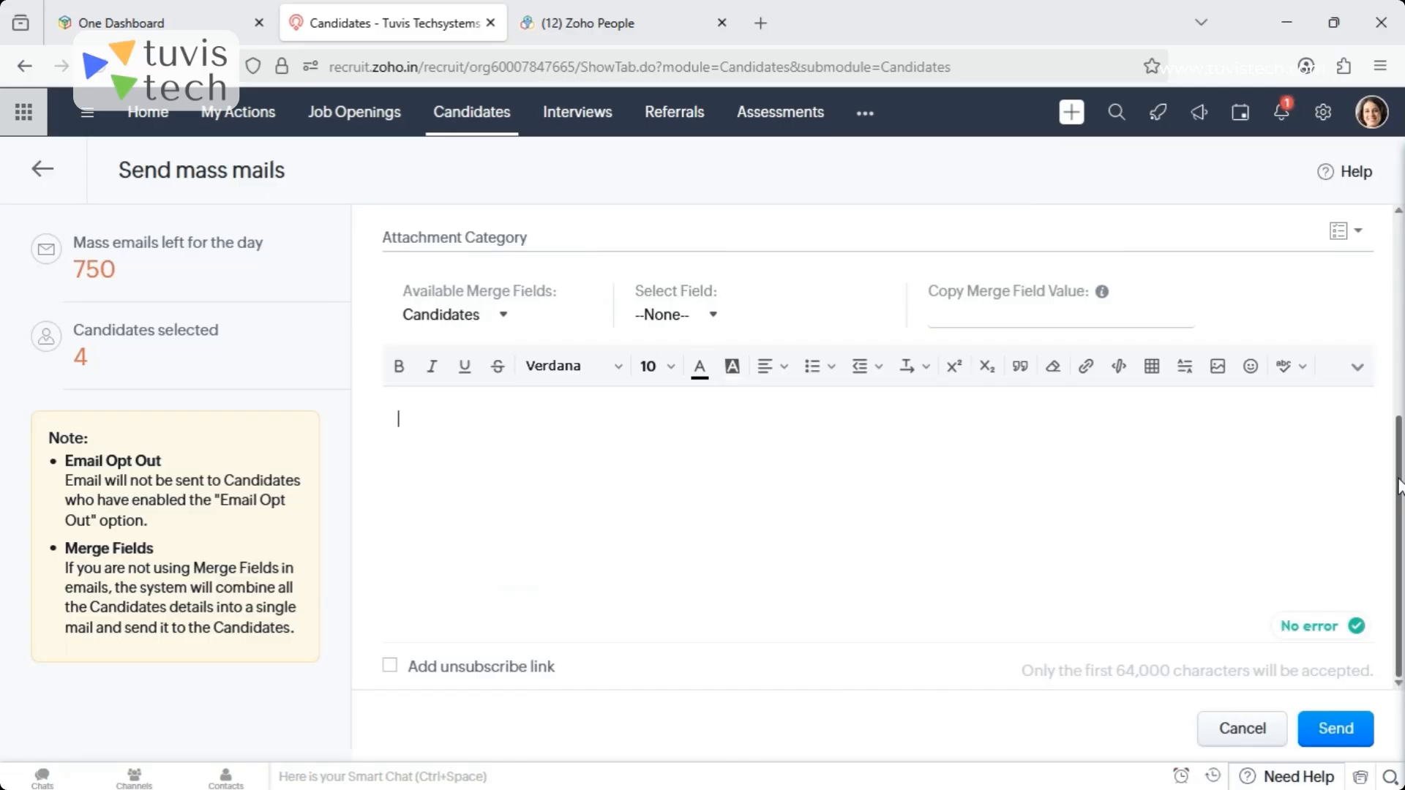
left_click_drag(1398, 487, 1397, 285)
left_click(612, 376)
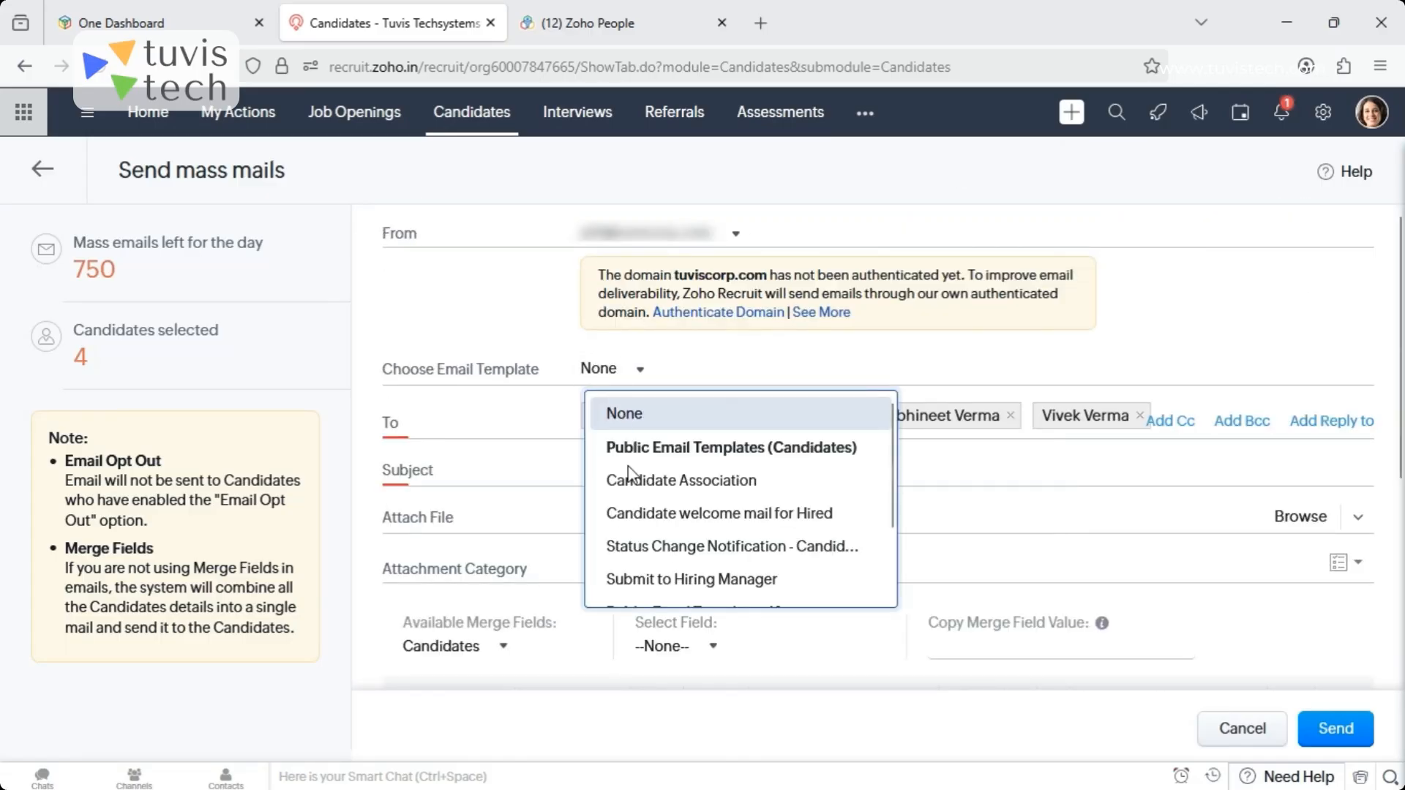
left_click_drag(887, 492, 898, 567)
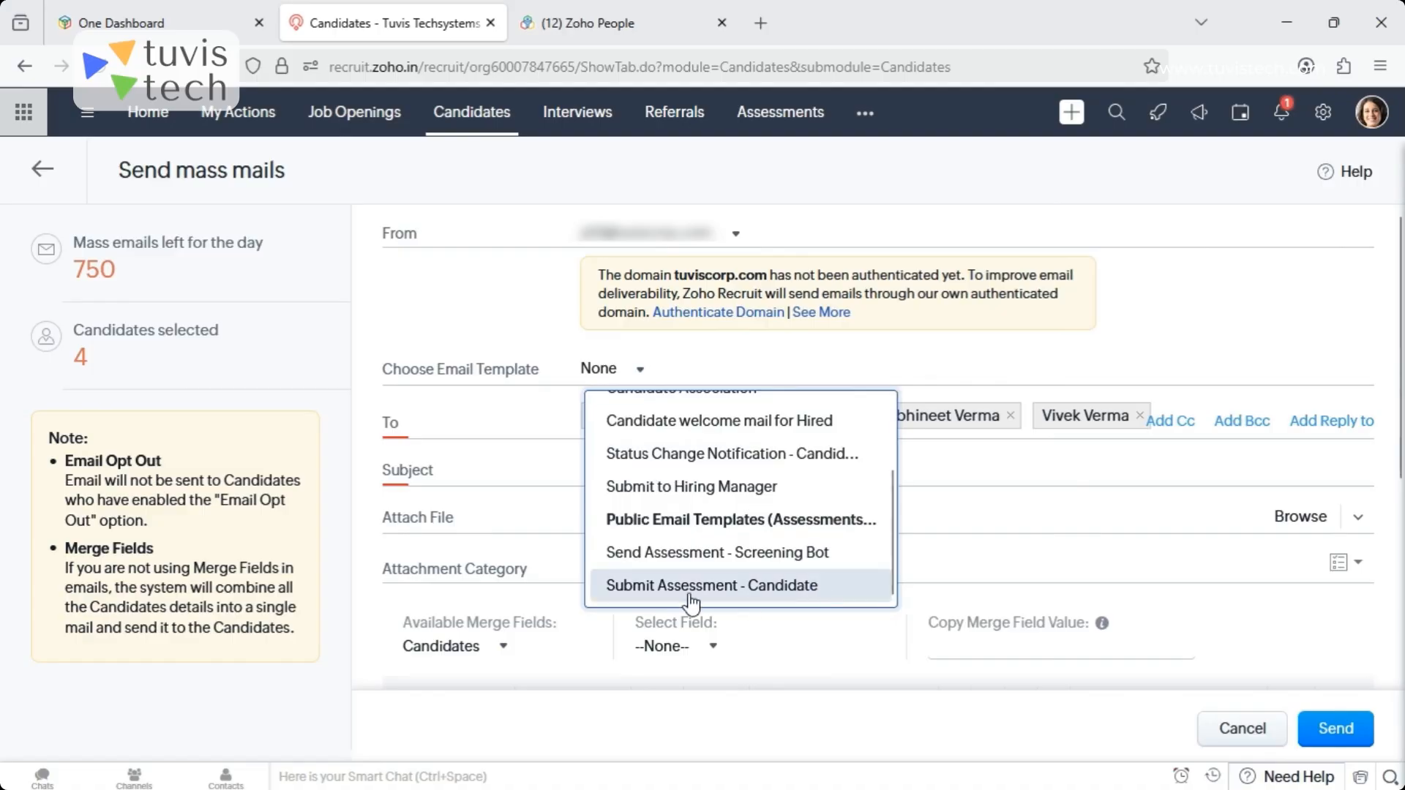
left_click(680, 586)
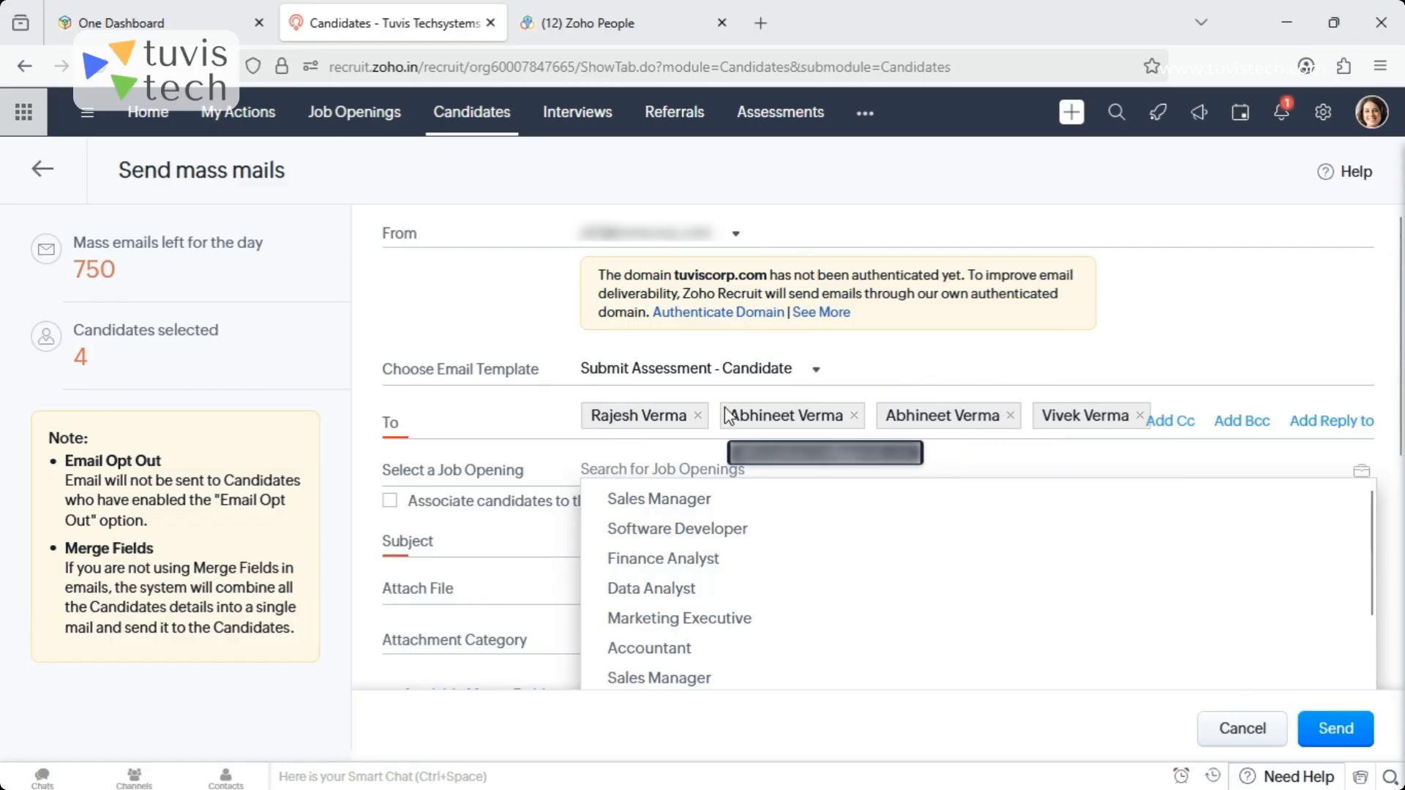
left_click(740, 532)
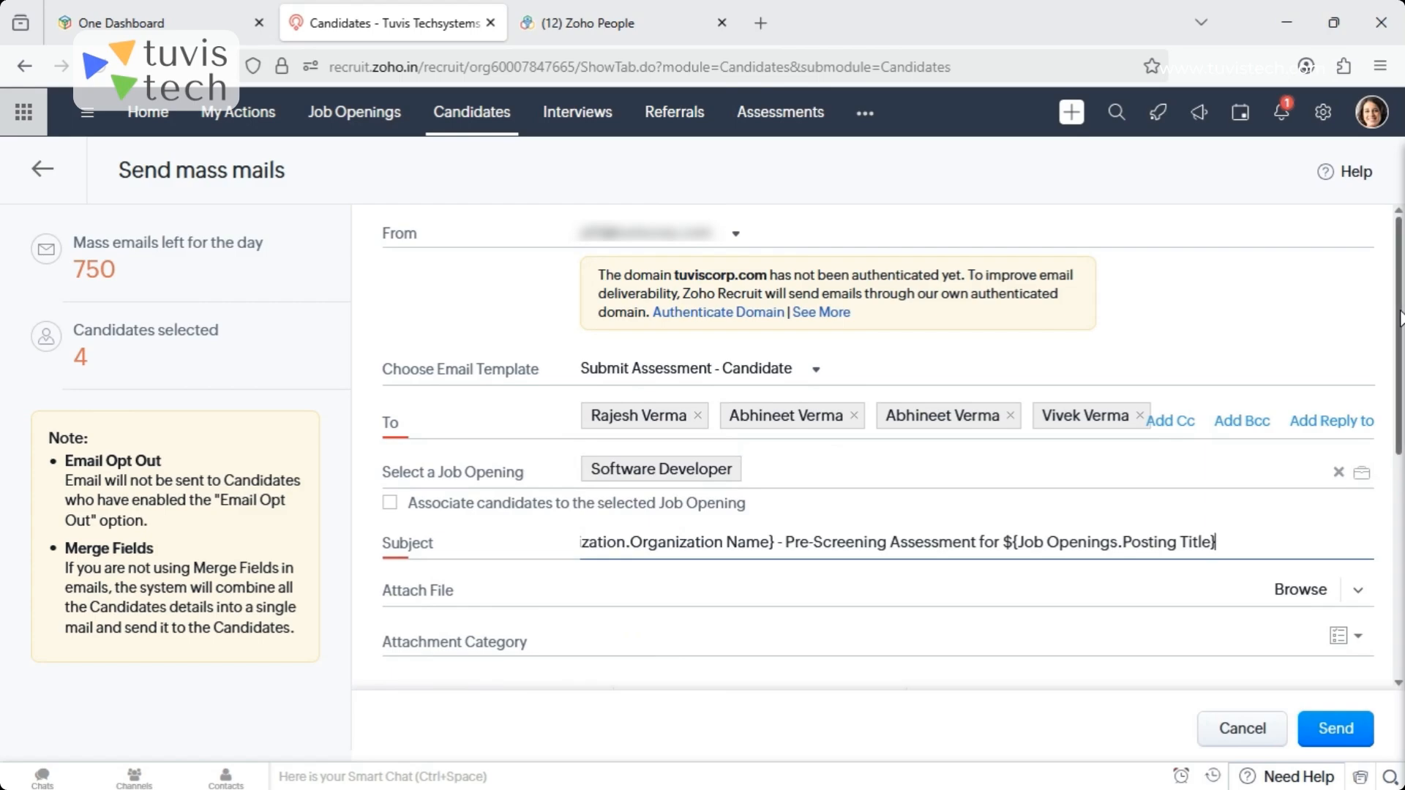
- Set the mass mail to associate the recipients with the selected Software Developer job opening
scroll(1399, 319, "down", 1)
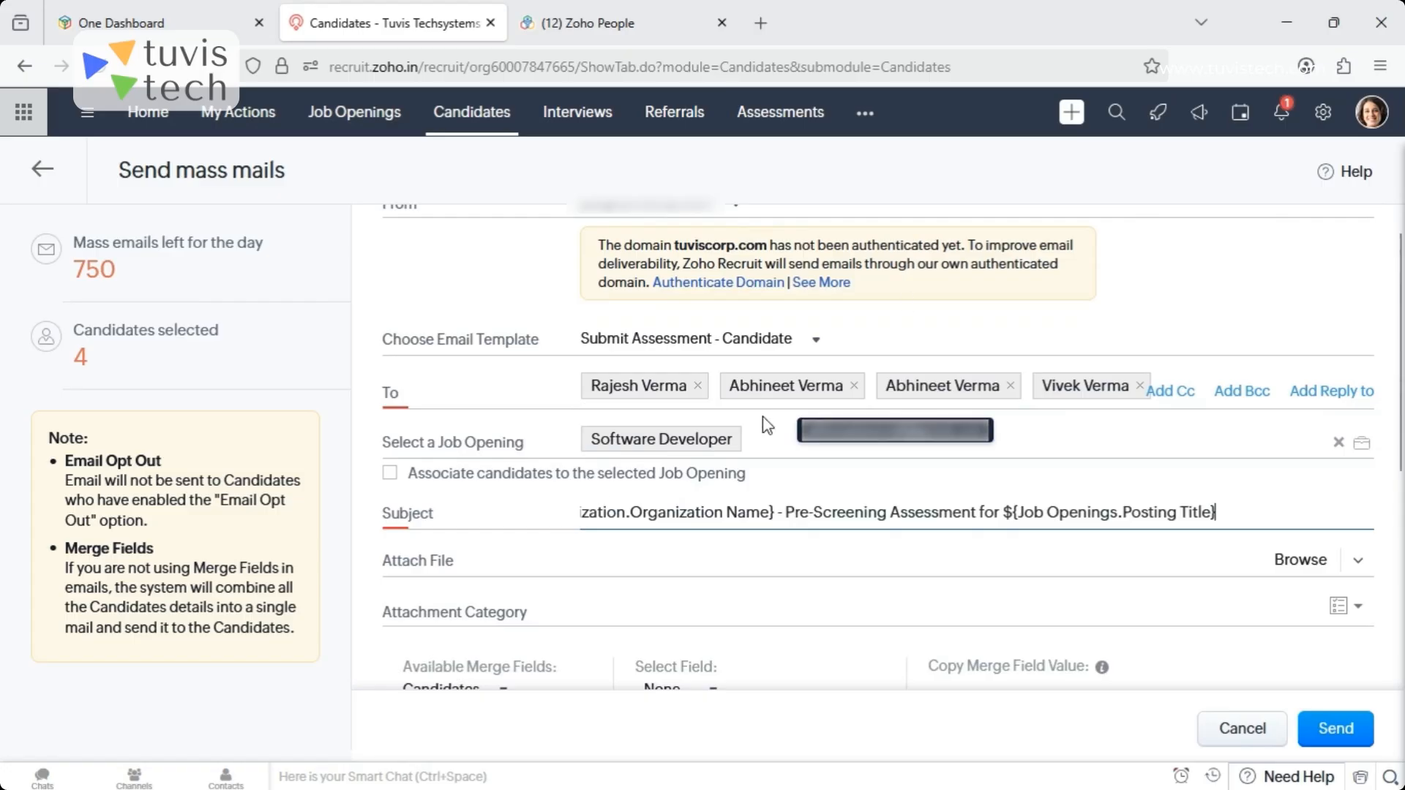
left_click(393, 474)
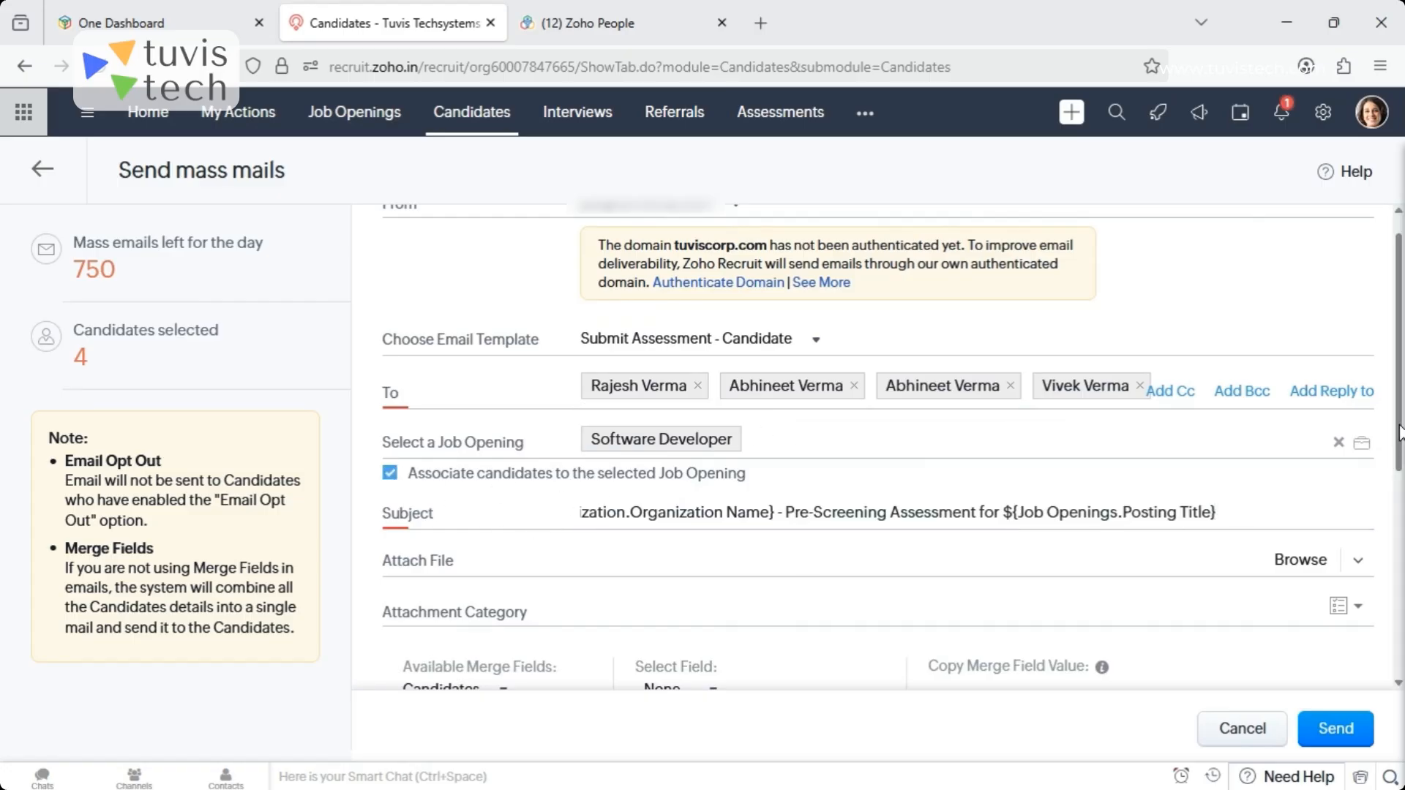
- Review the email body, examining the candidate last name, job posting title and assessment form merge fields
left_click_drag(1399, 431, 1399, 643)
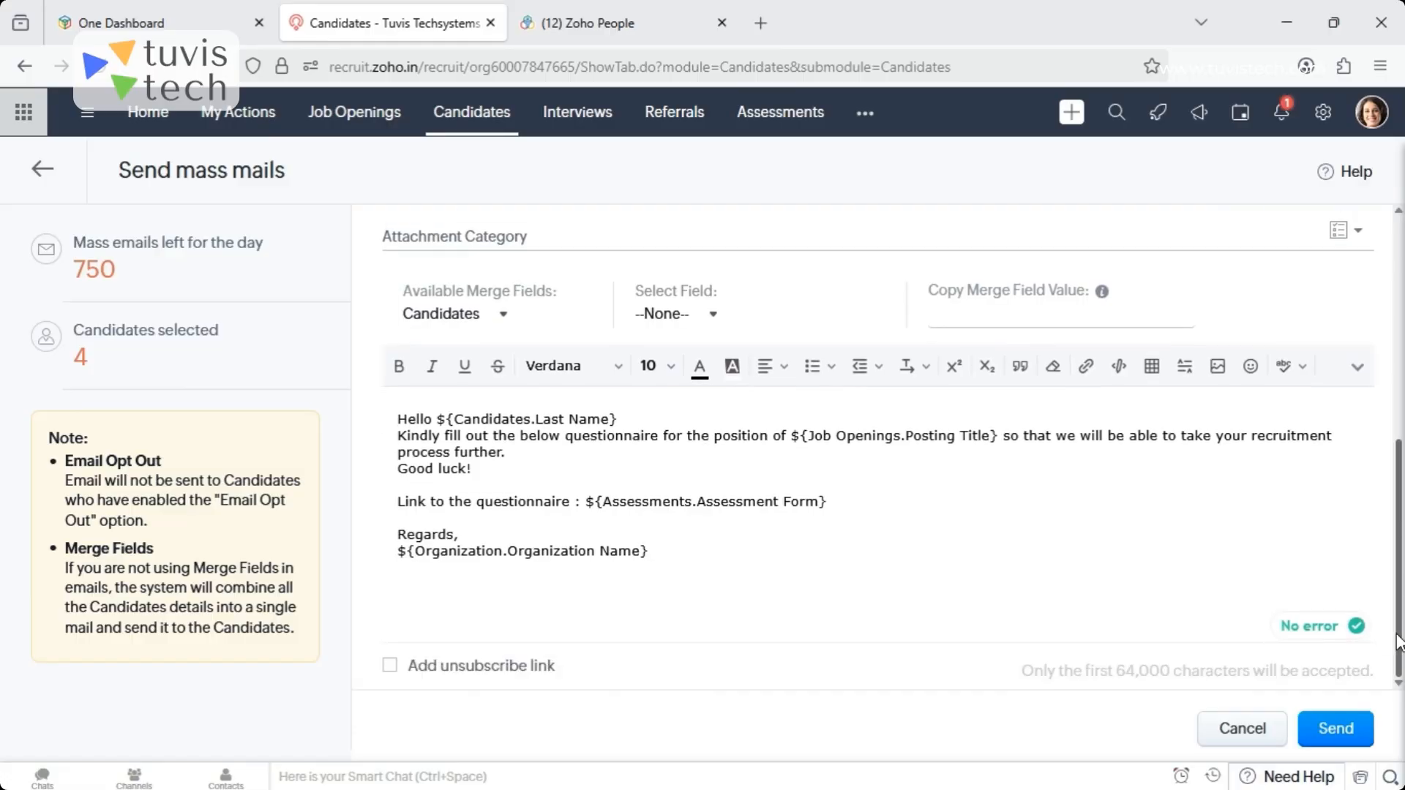
left_click_drag(395, 418, 760, 619)
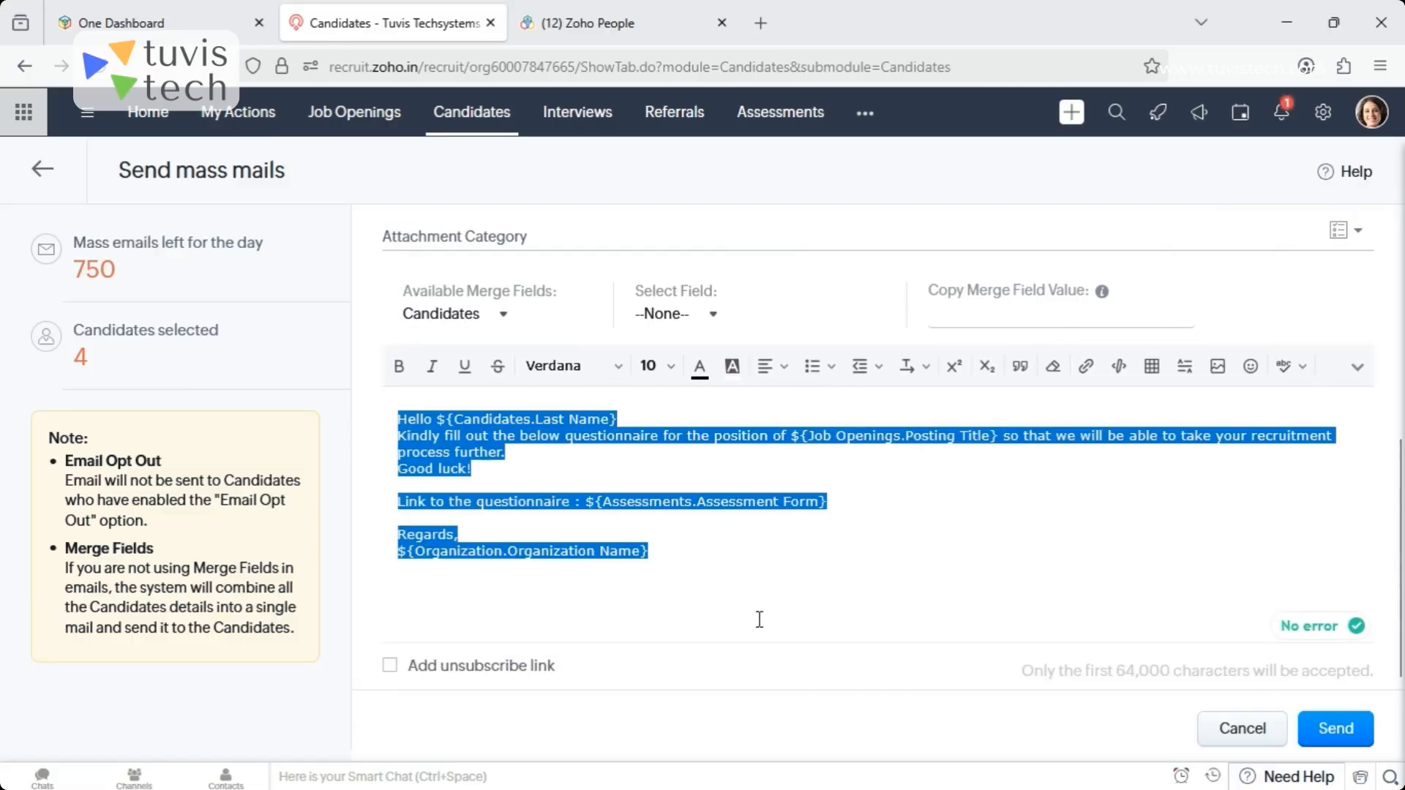
left_click(889, 573)
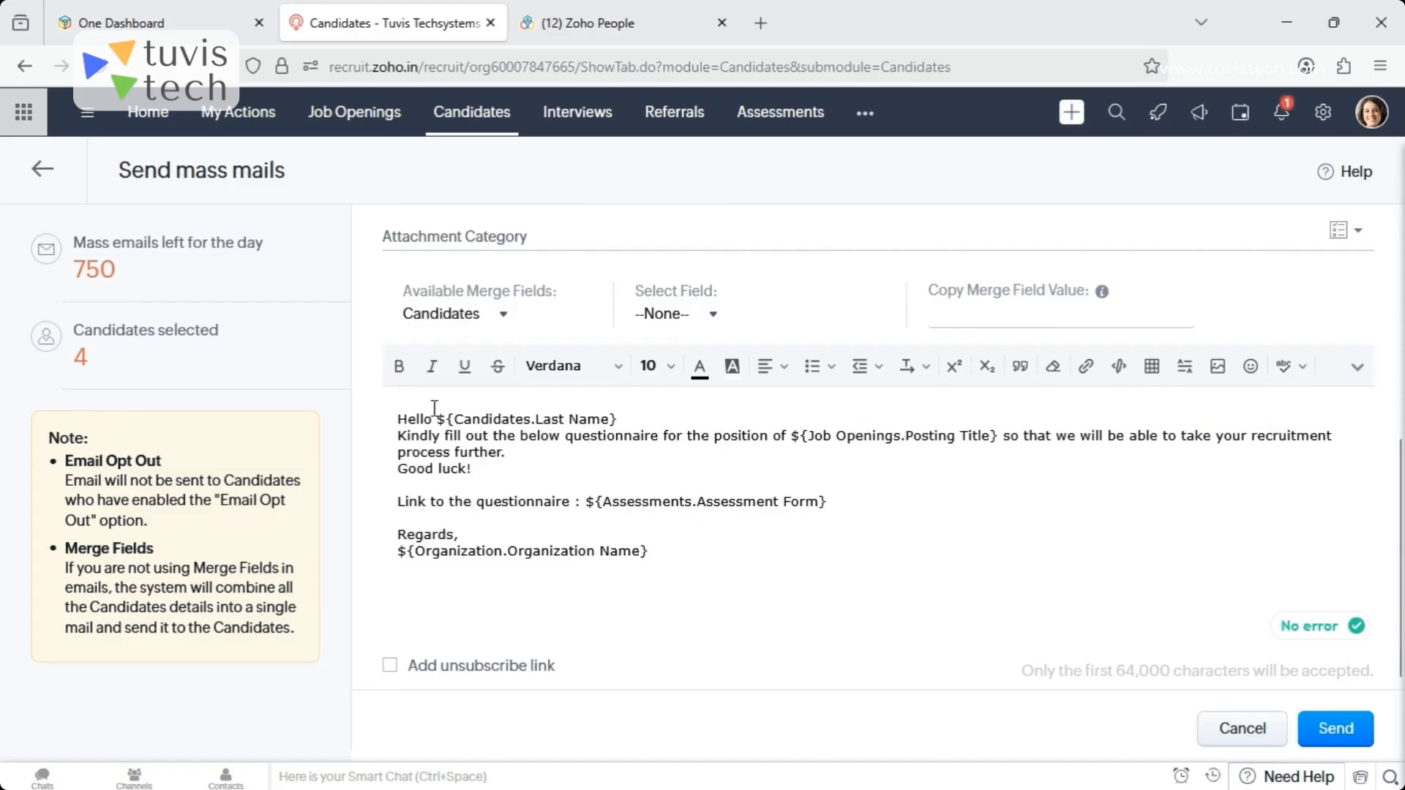
left_click_drag(439, 419, 631, 420)
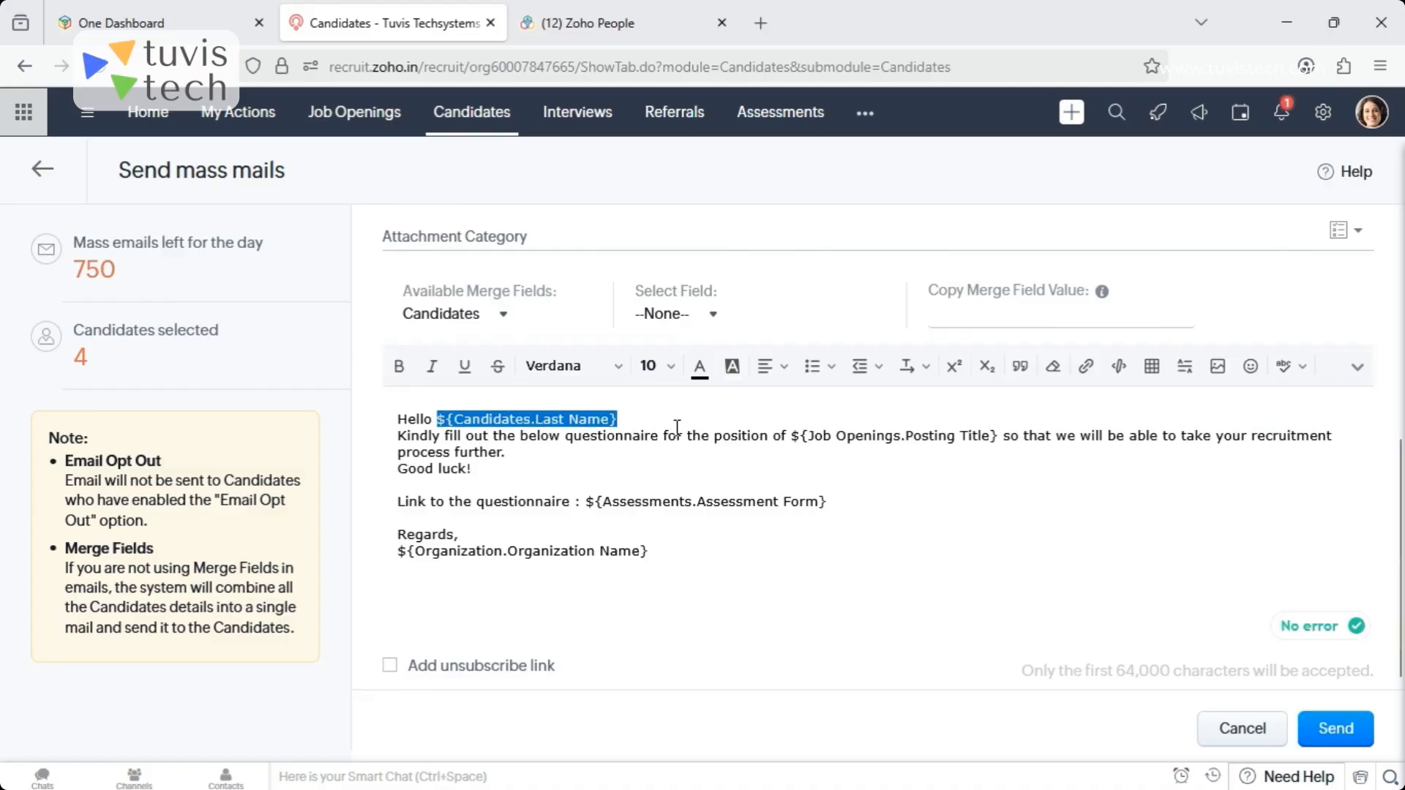
left_click(989, 550)
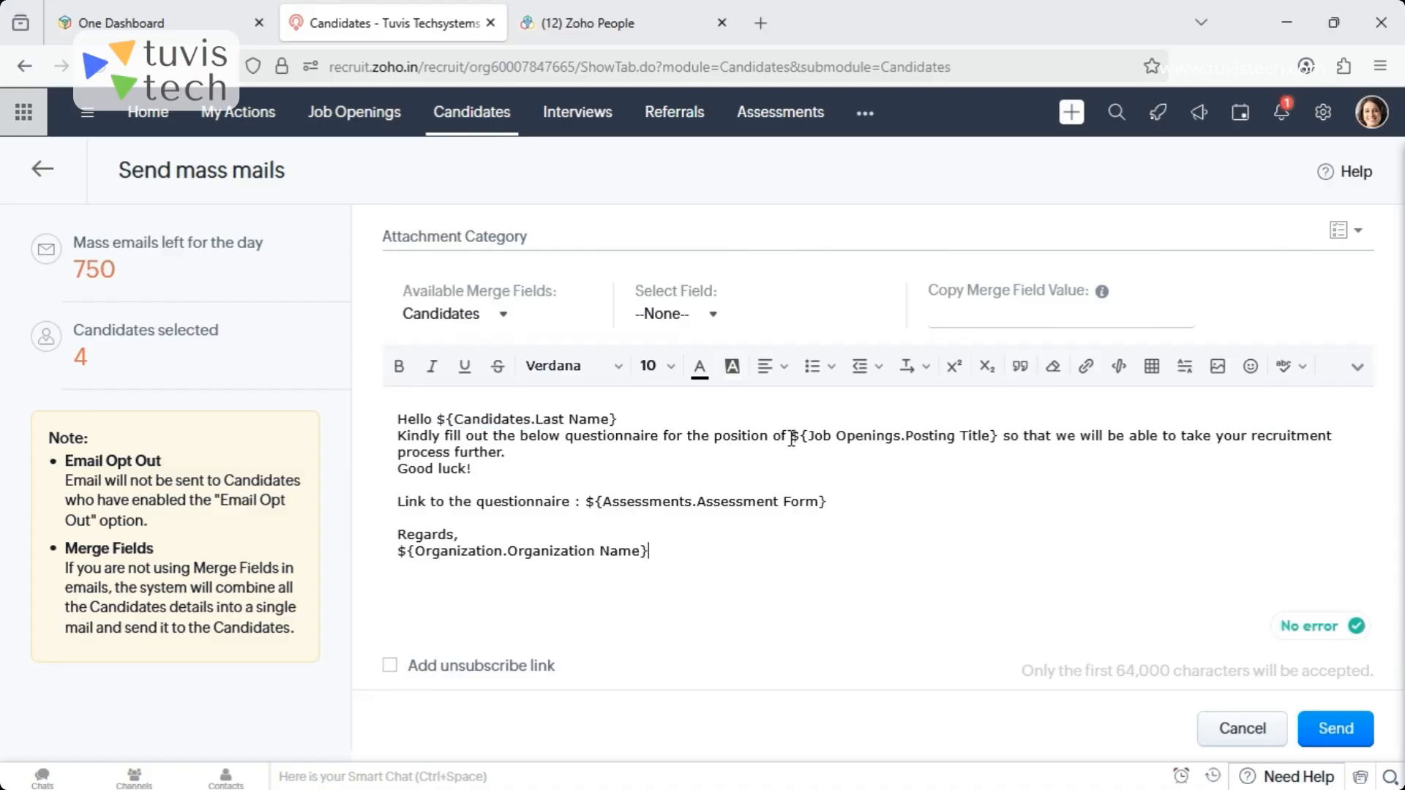
left_click_drag(791, 438, 992, 441)
left_click(868, 549)
left_click_drag(588, 503, 930, 498)
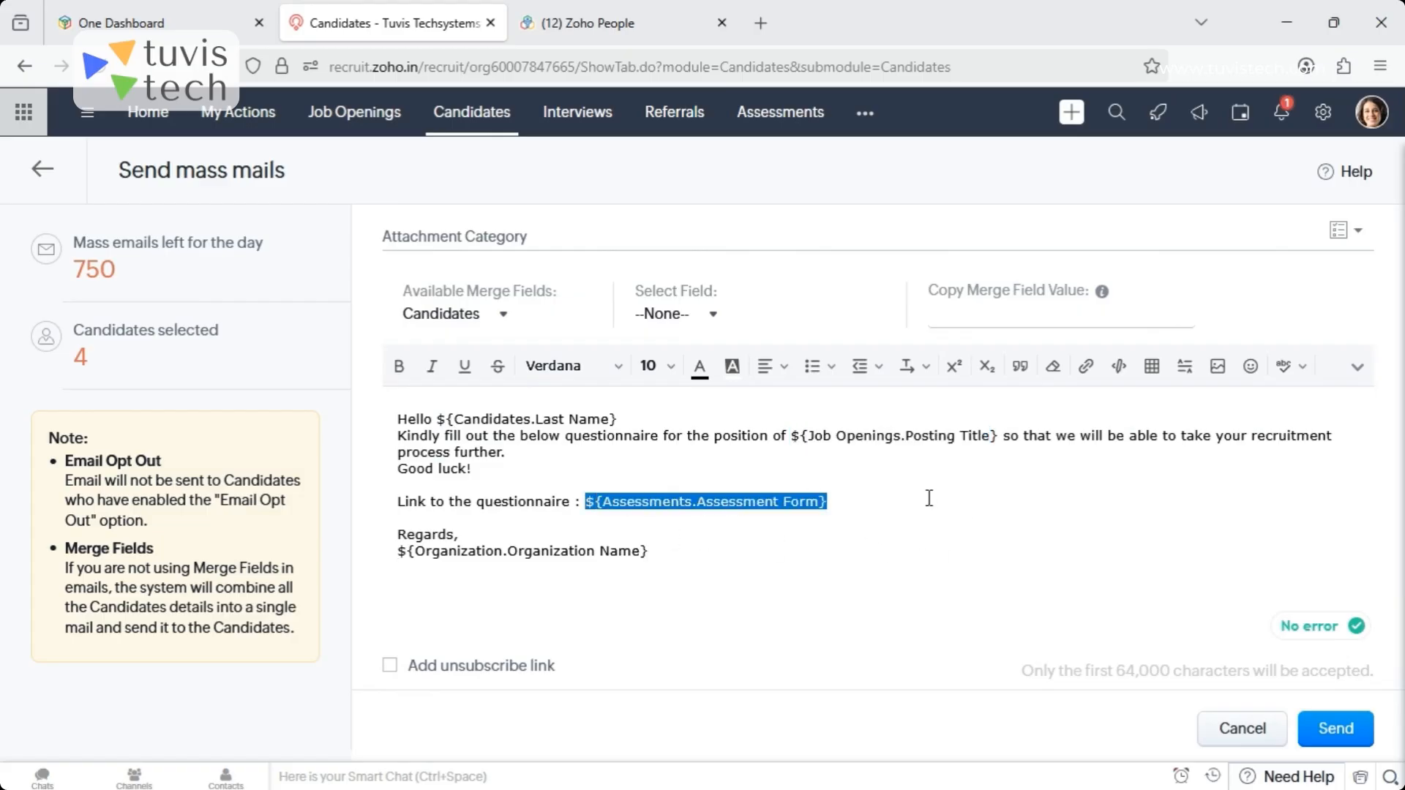
left_click(813, 574)
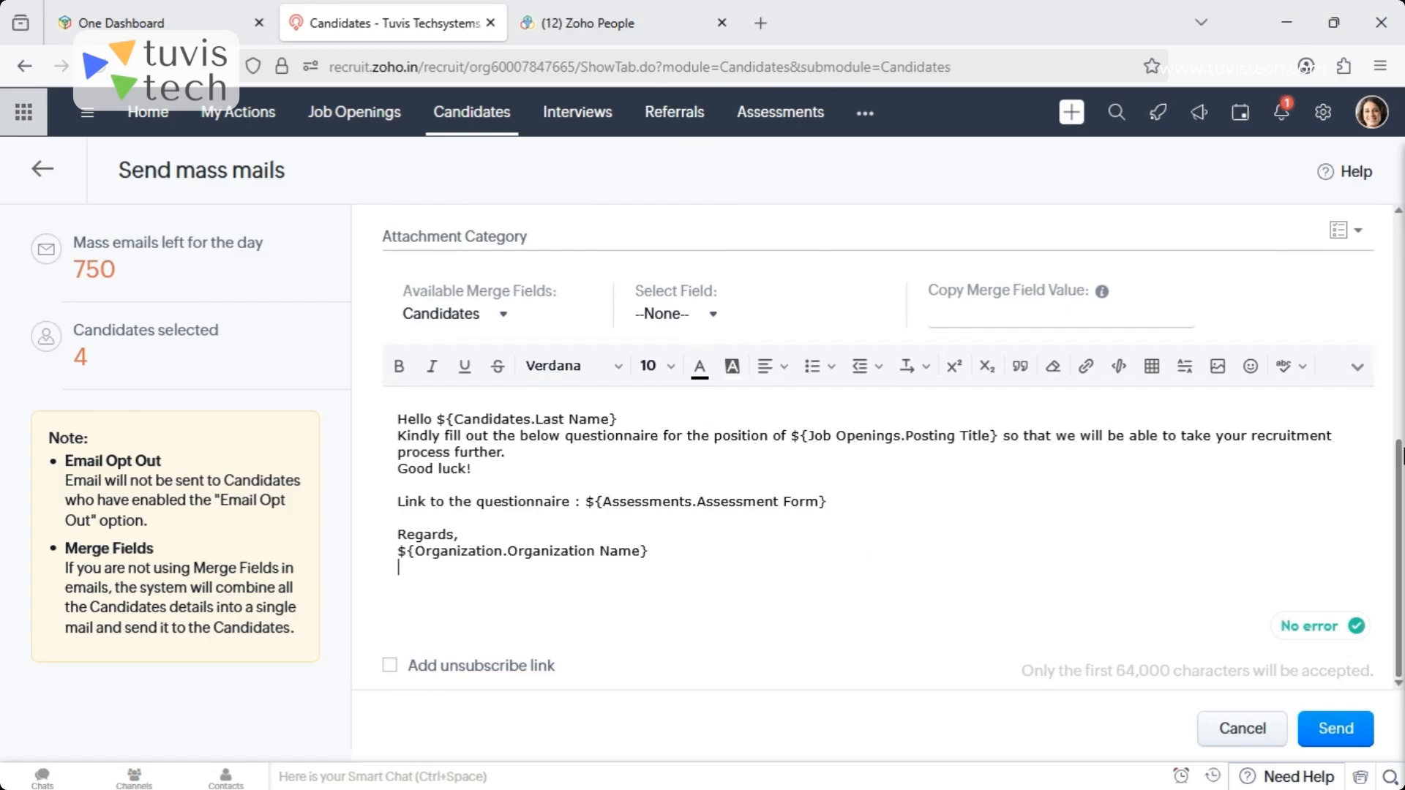
- Send the mass mail, and deselect the four chosen candidates in the Candidates list
left_click(1340, 732)
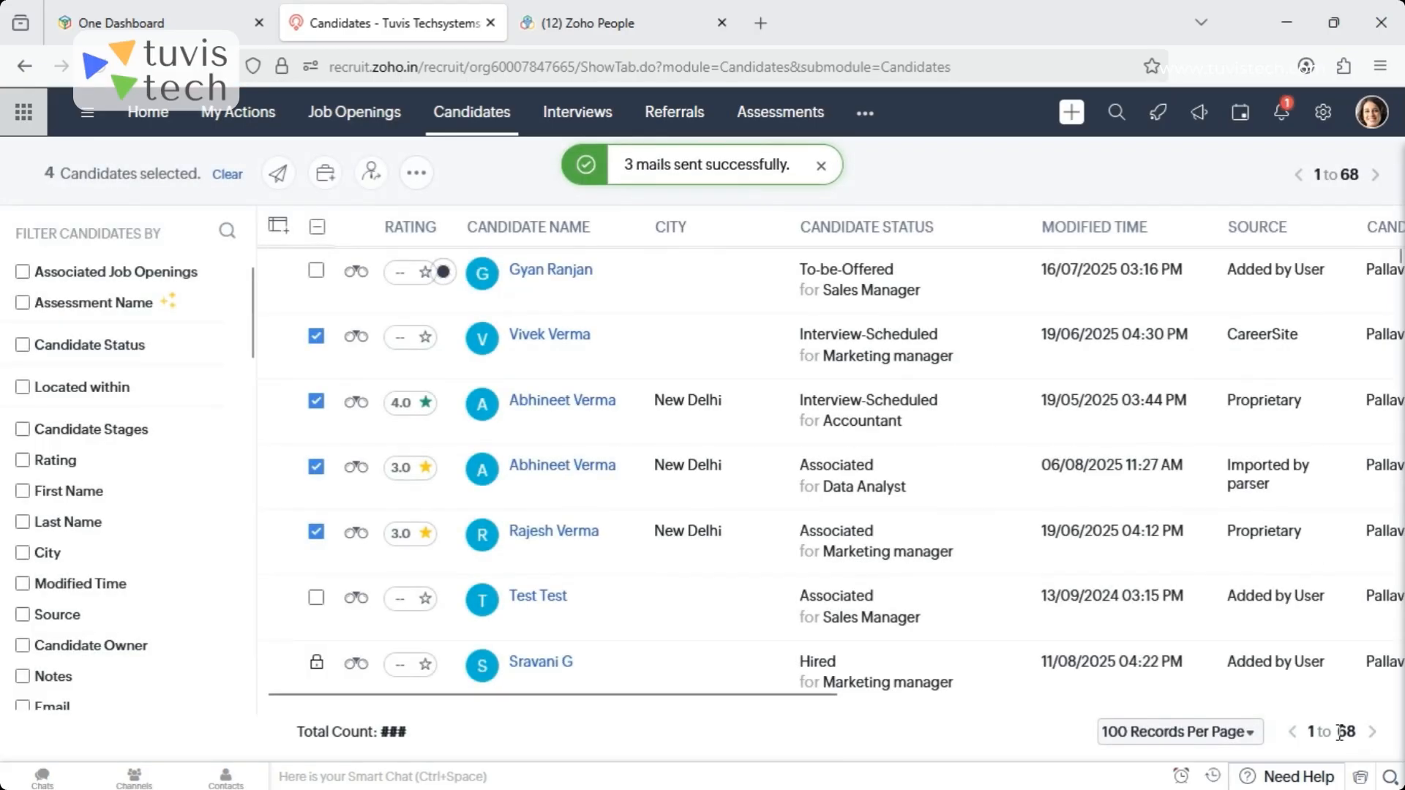
left_click(821, 167)
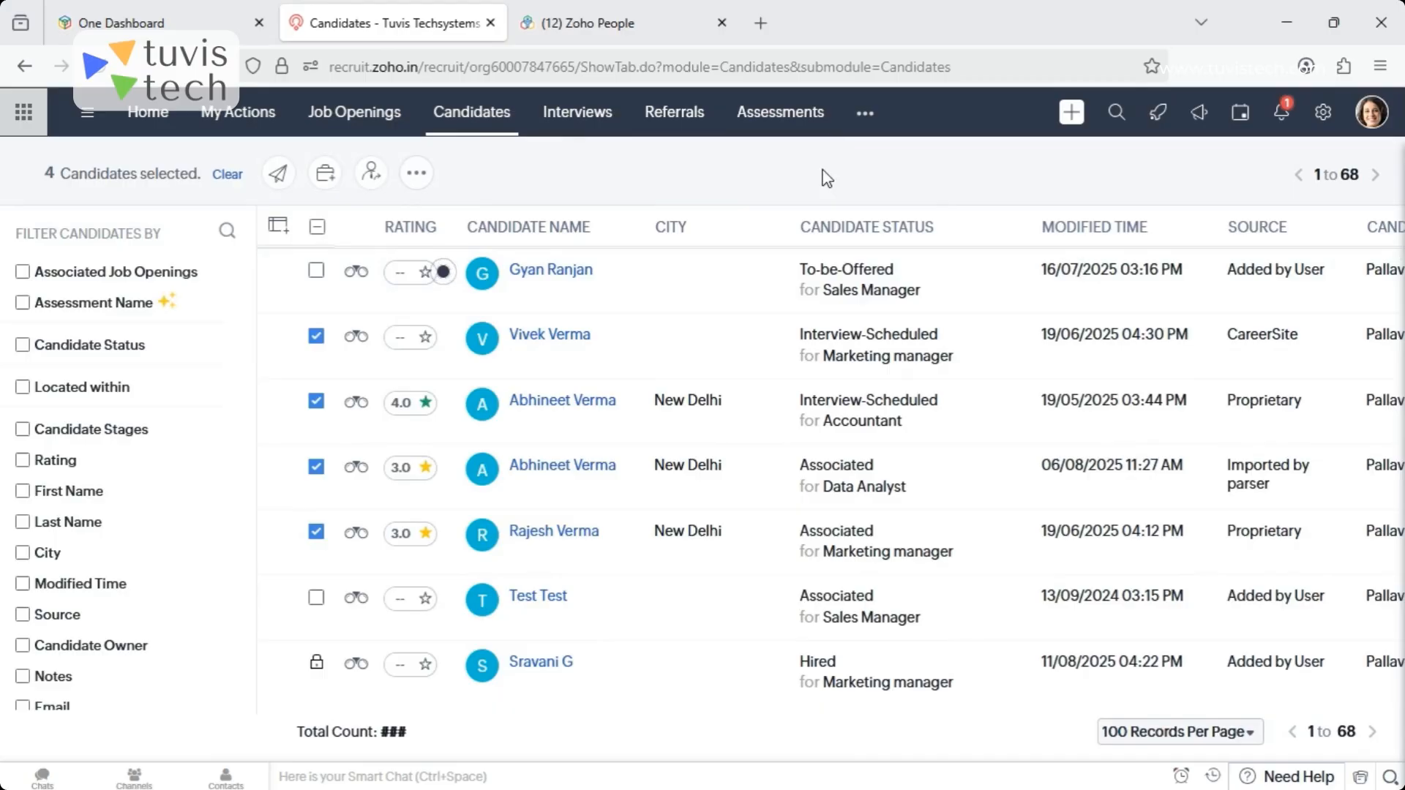
left_click(316, 337)
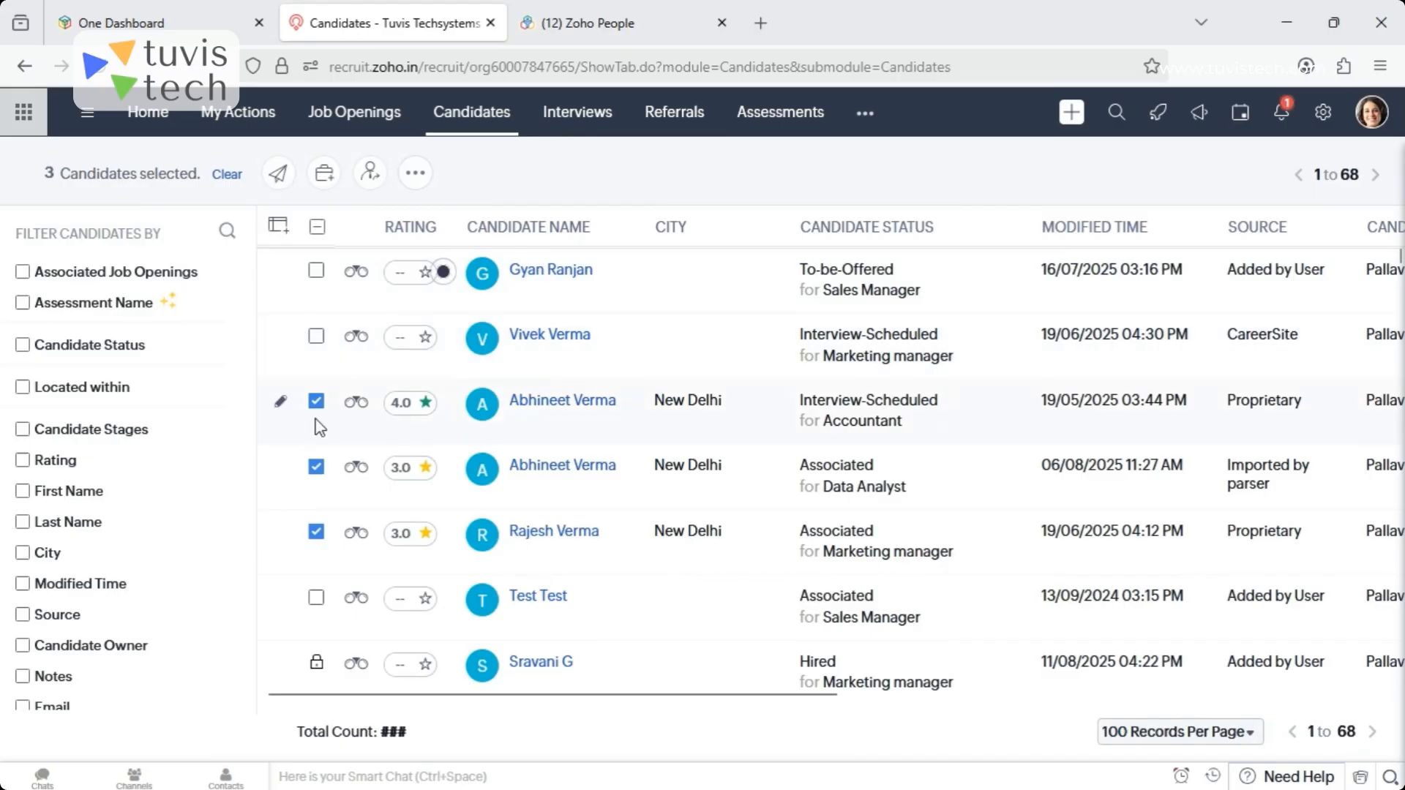
left_click(316, 402)
left_click(316, 467)
left_click(316, 538)
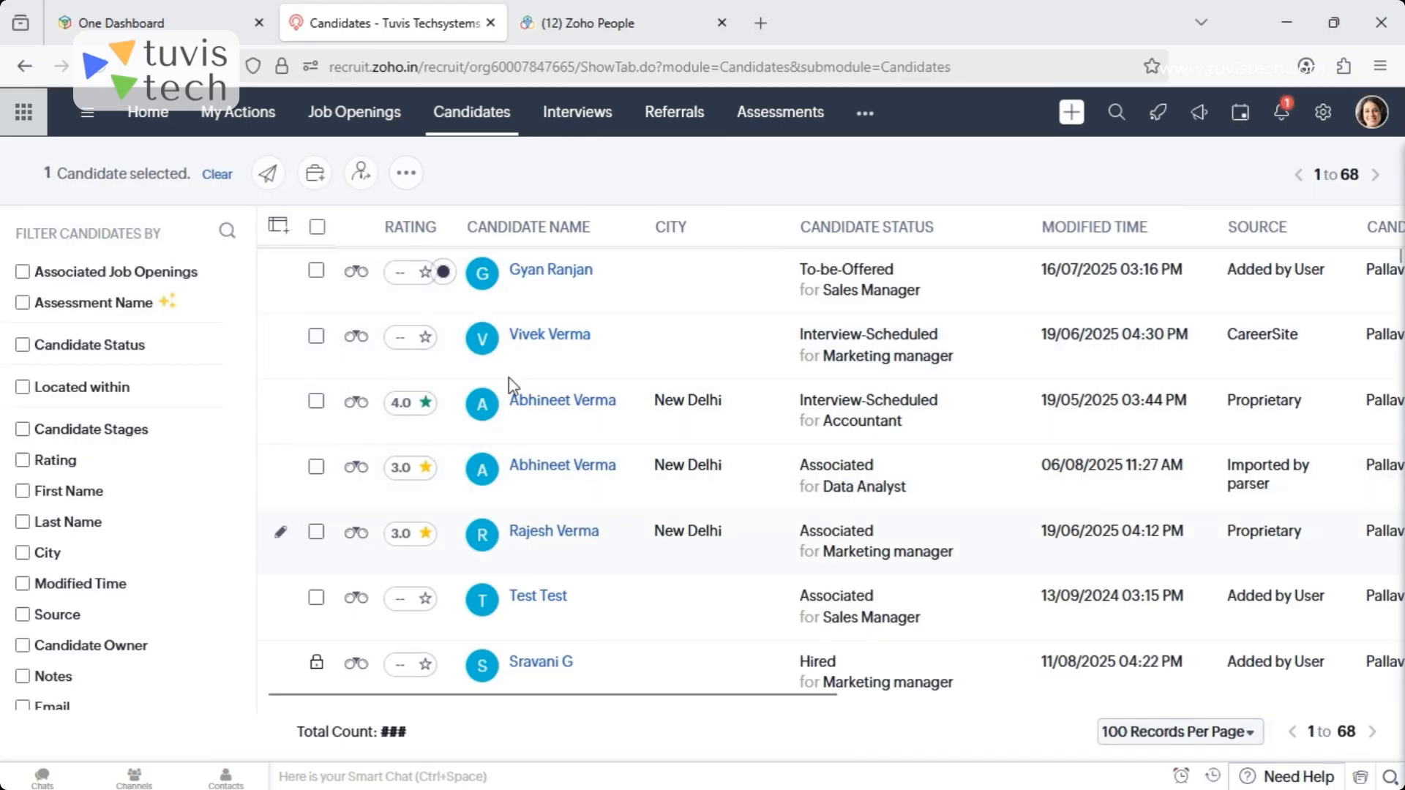
- Open the second-row candidate's record and check its Answered Assessments section
left_click(550, 336)
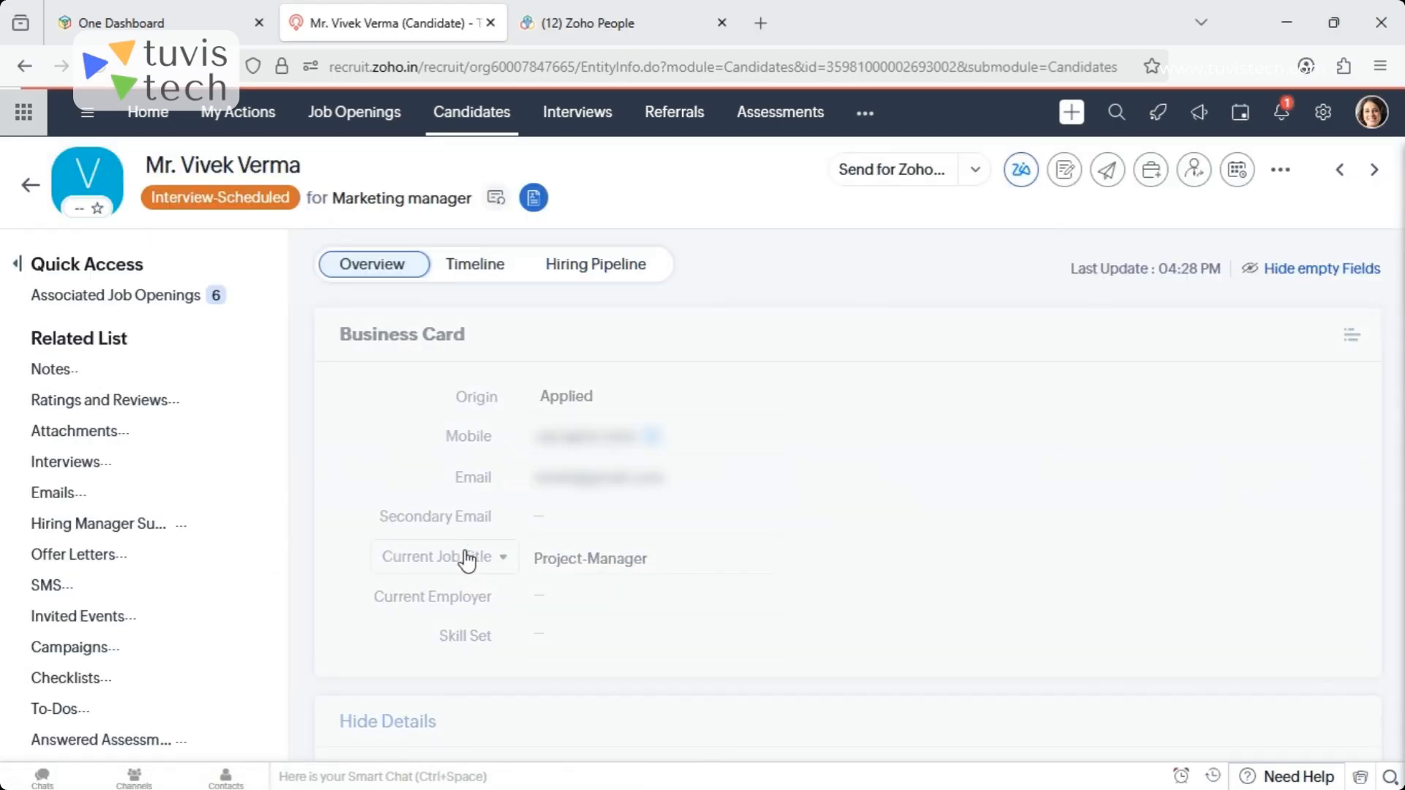
left_click_drag(284, 592, 285, 696)
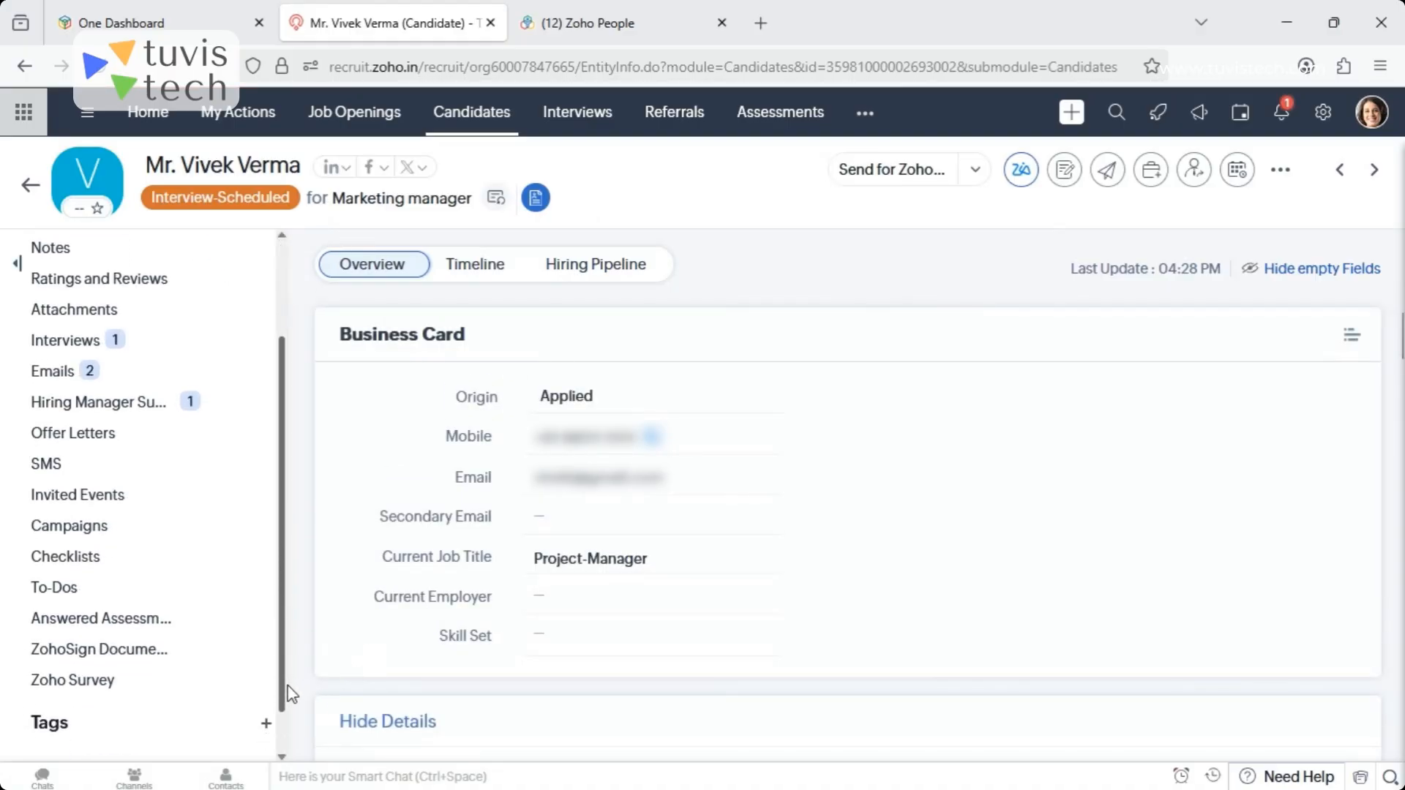
left_click(79, 613)
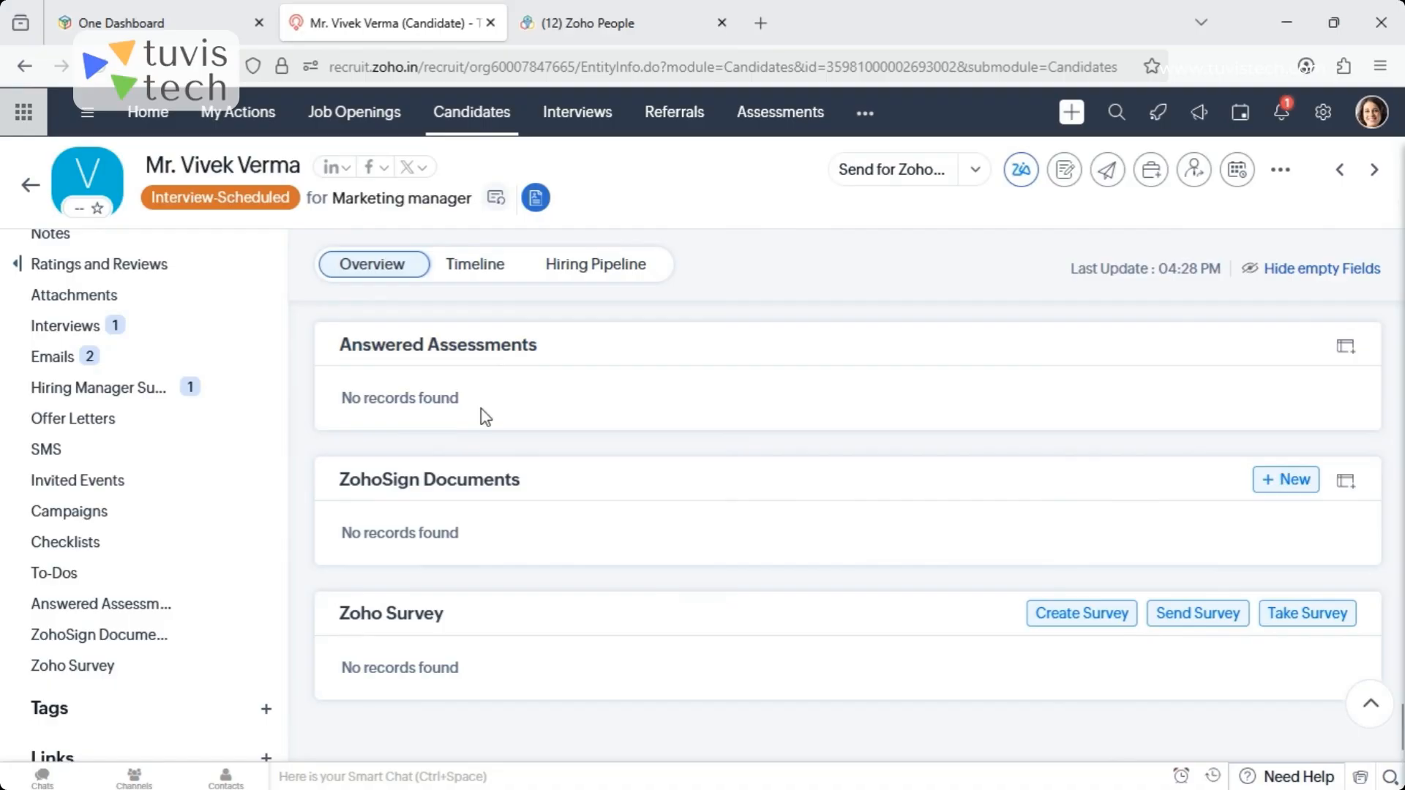
- Check Zia's job opening matches for the referred Marketing Head candidate in the internal talent pool, and return to the Candidates list
left_click(486, 123)
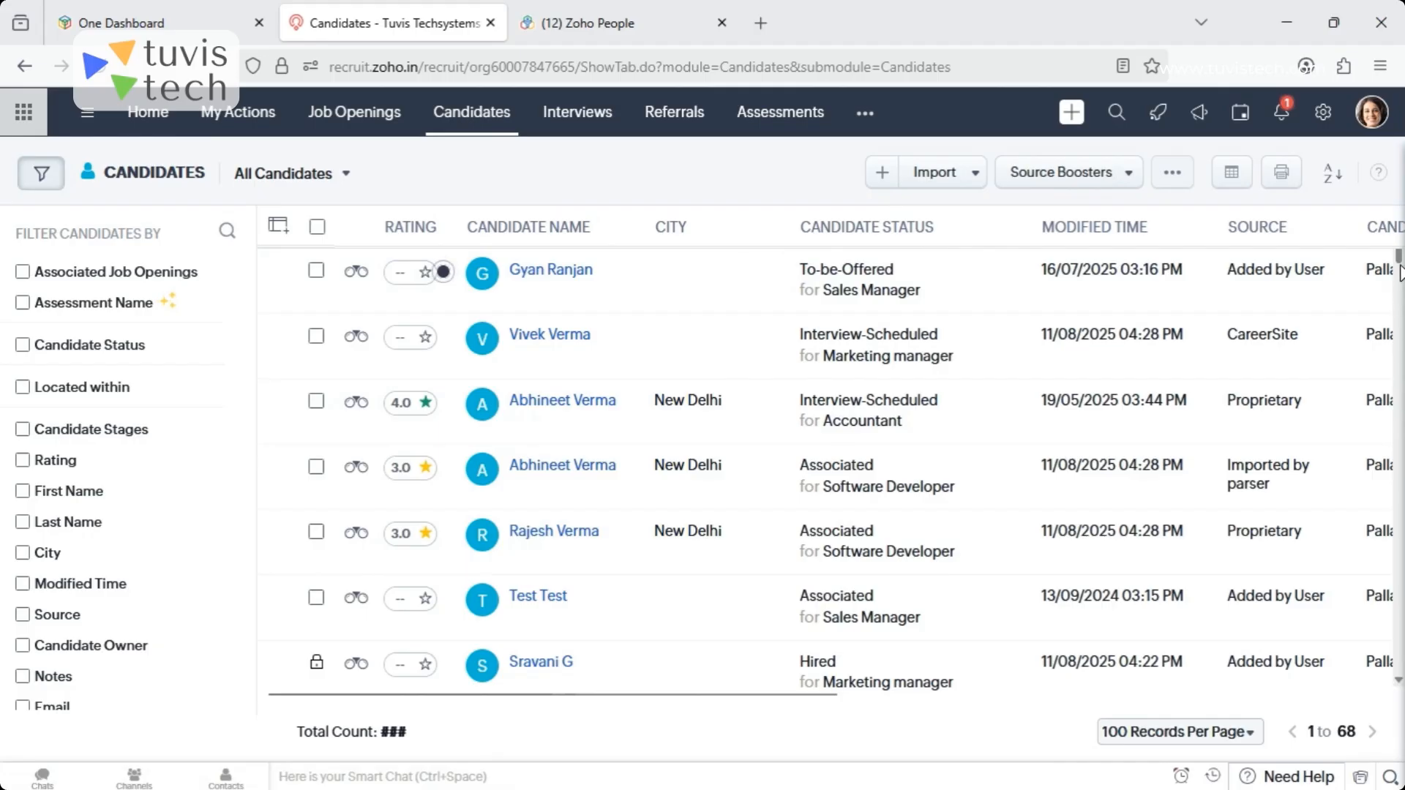
left_click_drag(1400, 272, 1400, 350)
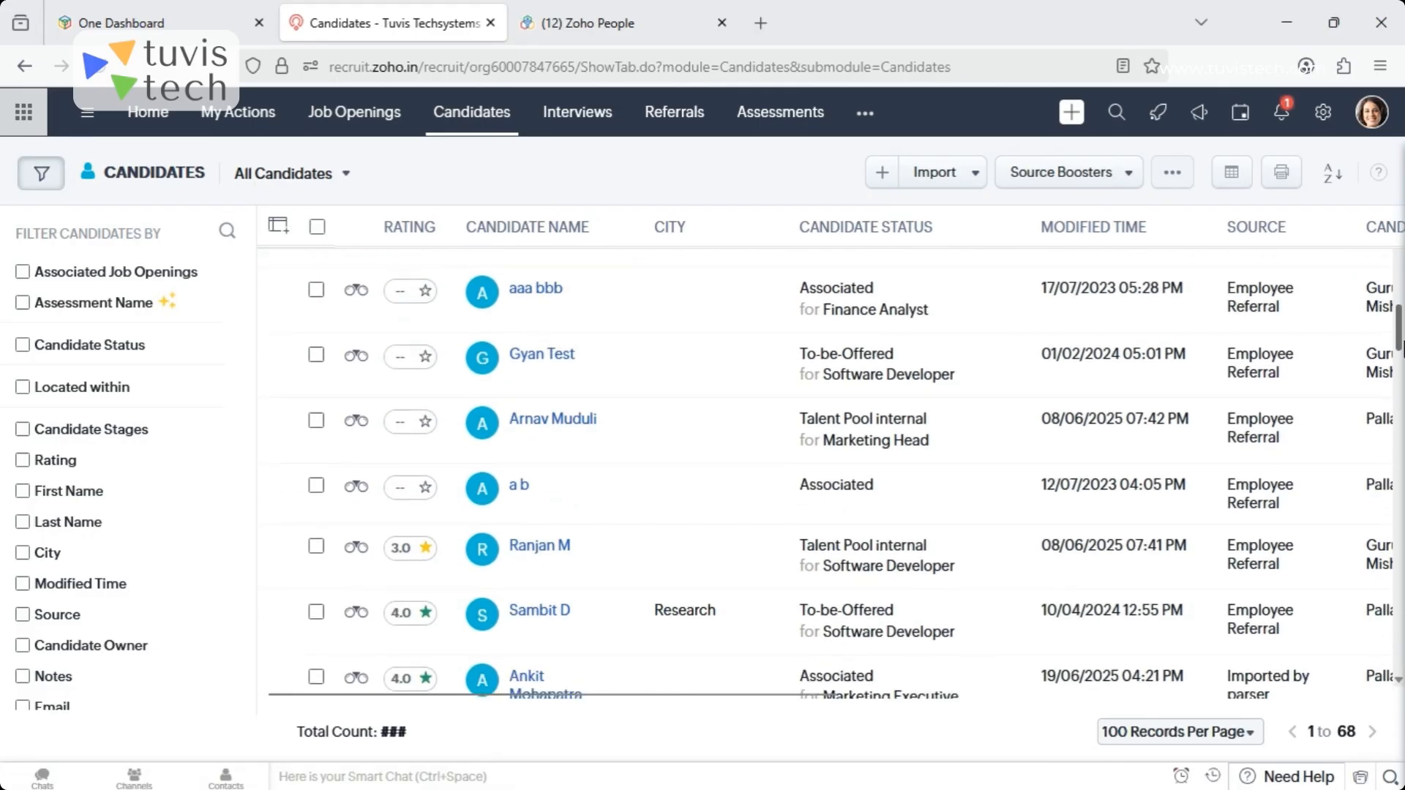
left_click(549, 430)
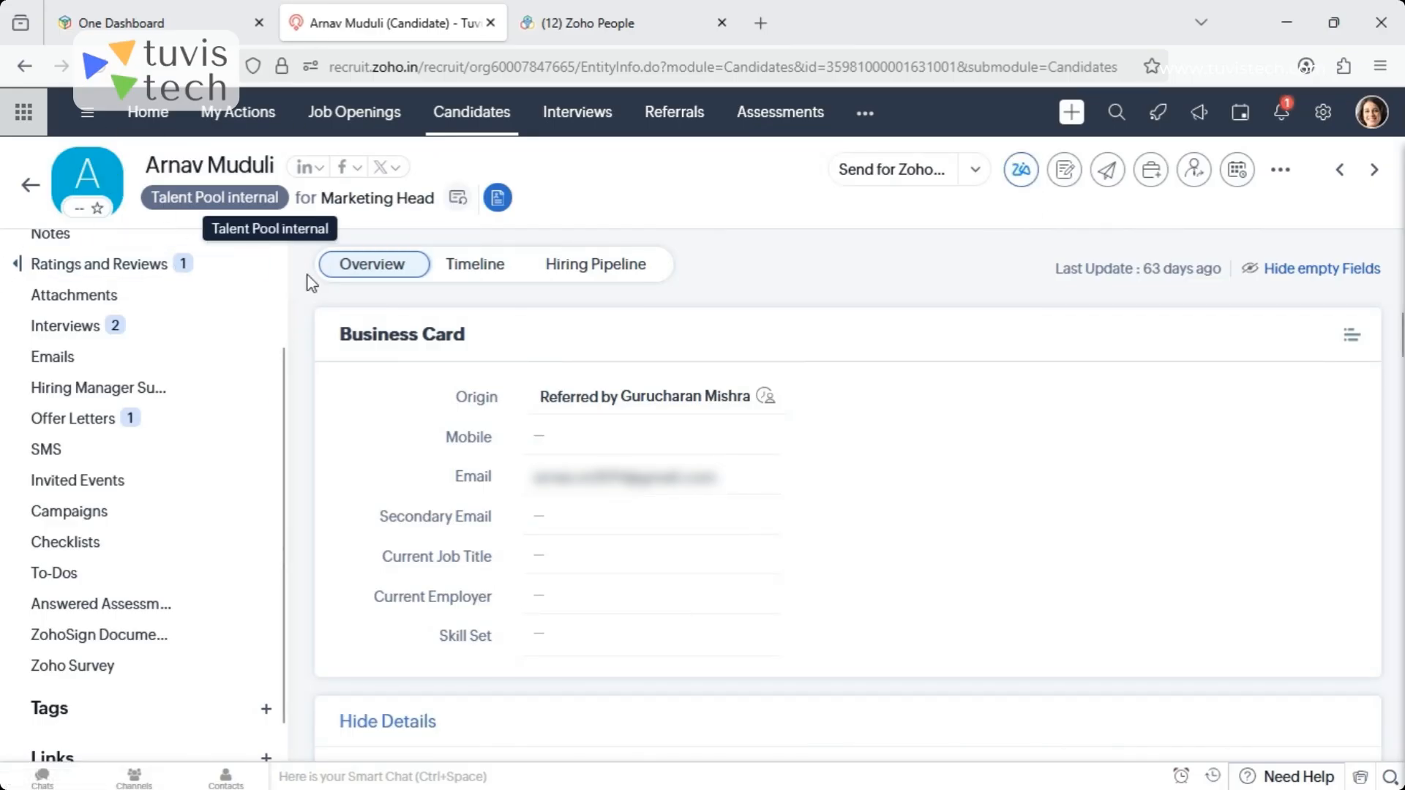
left_click(1022, 170)
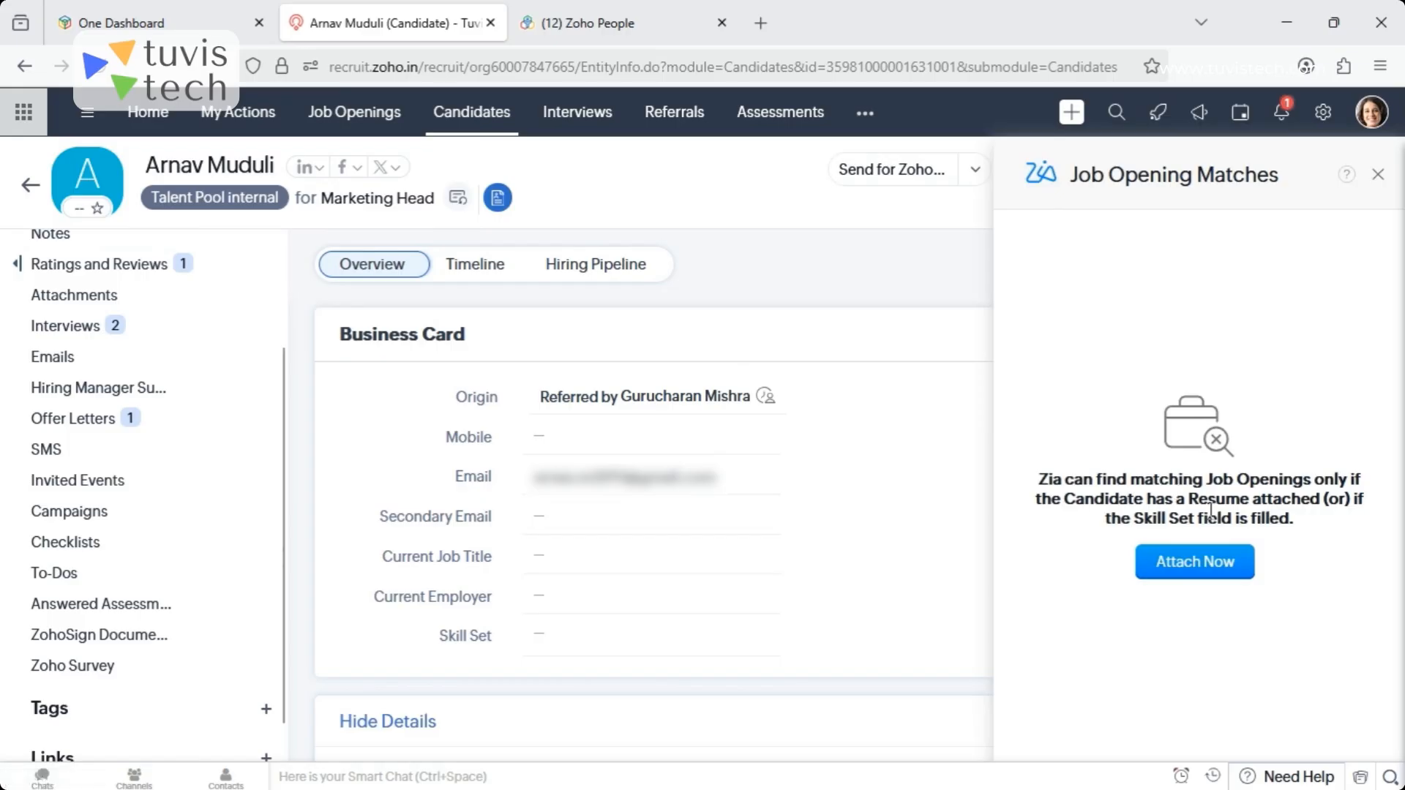
left_click(28, 187)
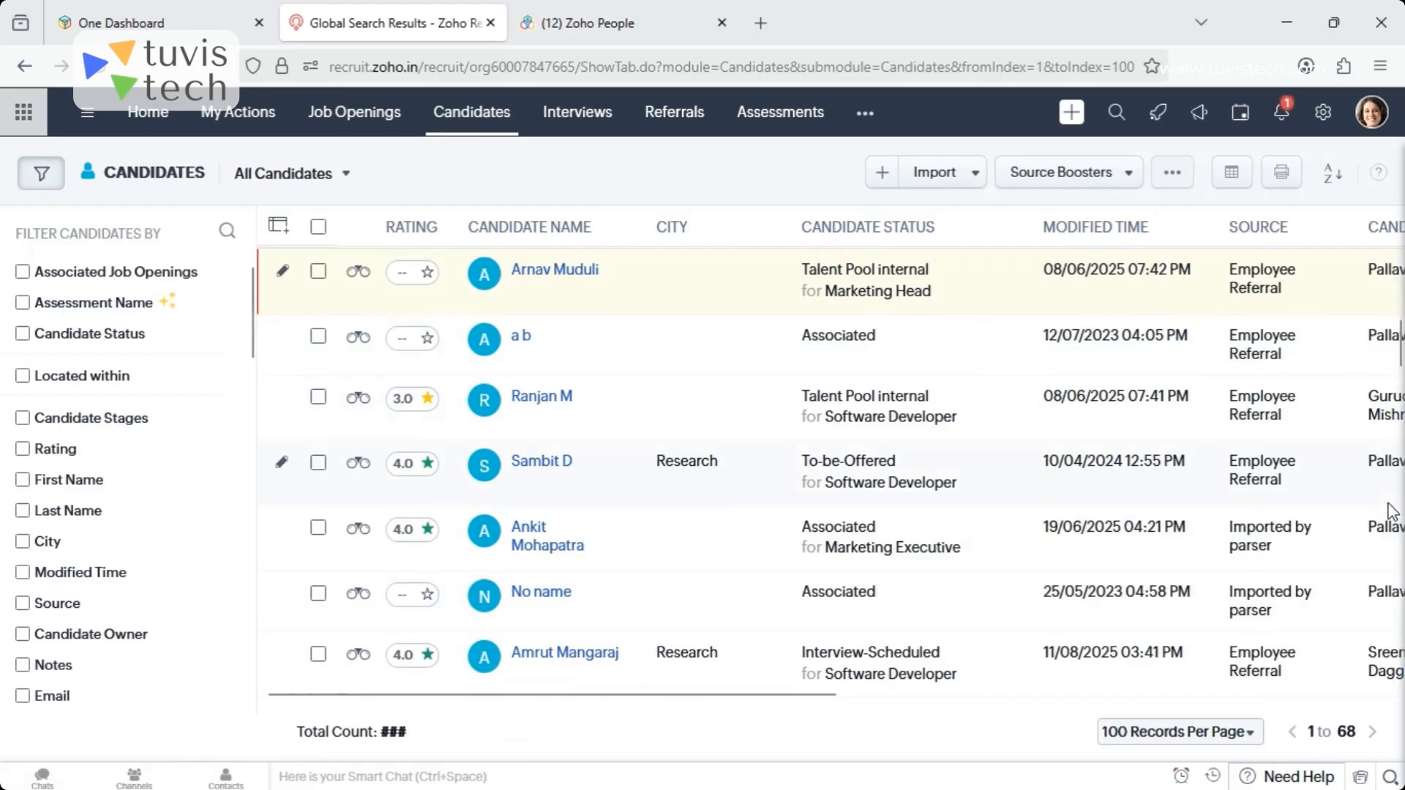
- View the record of the vendor-sourced candidate hired as Software Developer, and return to the Candidates list
scroll(1392, 510, "down", 2)
scroll(1392, 510, "down", 2)
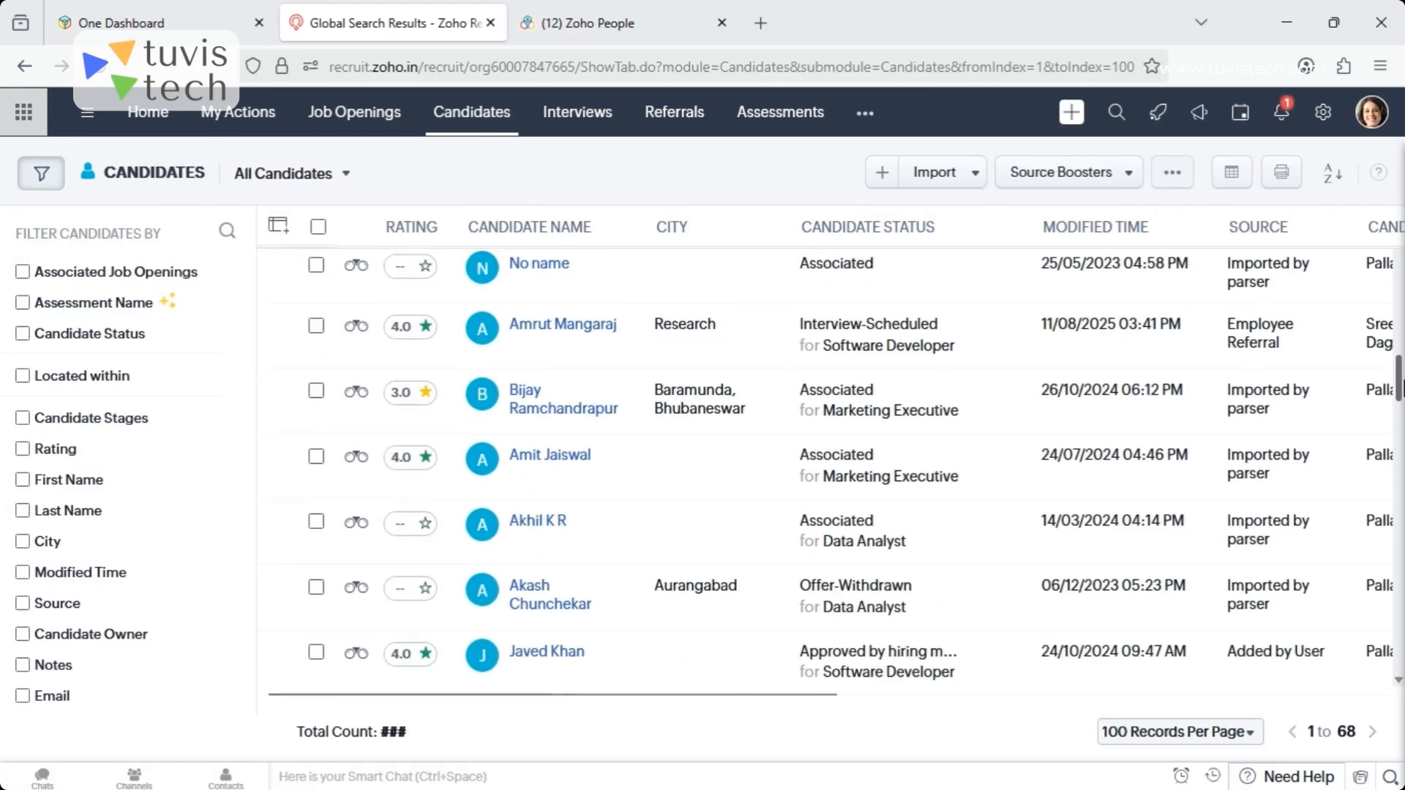
scroll(827, 474, "down", 3)
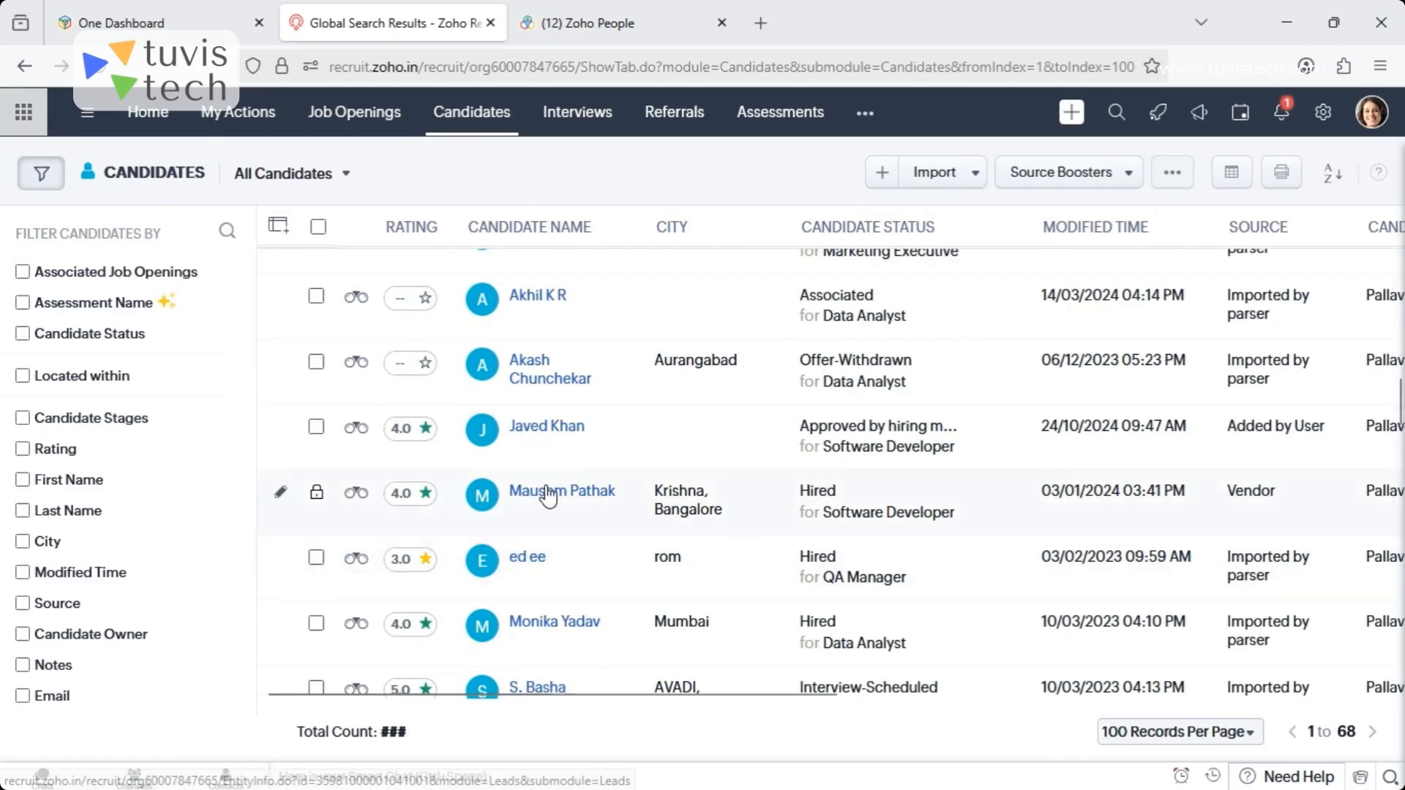
left_click(549, 493)
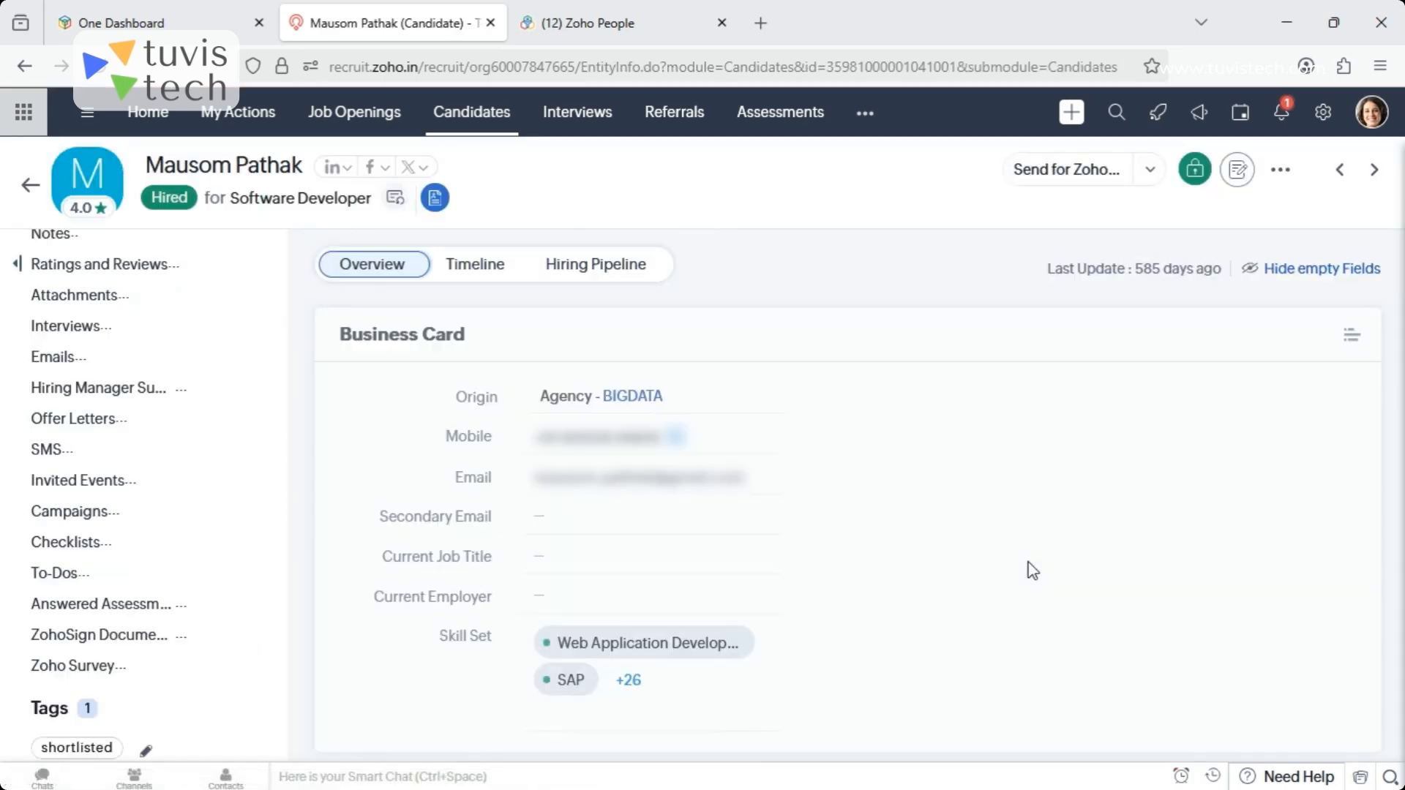
left_click(30, 186)
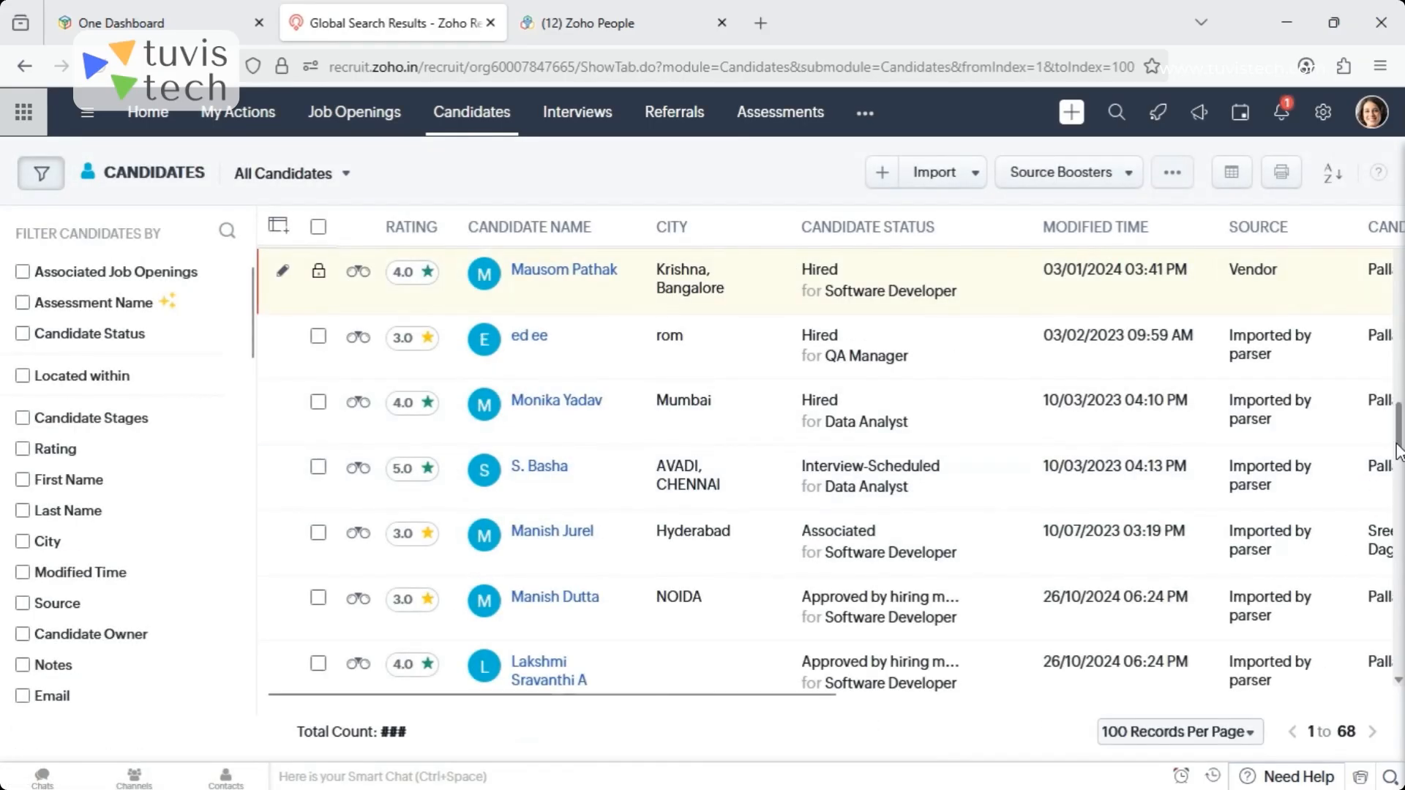
- Check Zia's job opening matches for the 4.0-rated Marketing Executive candidate, quick-view the Accountant match in Testing, and return to the list
scroll(1397, 450, "down", 10)
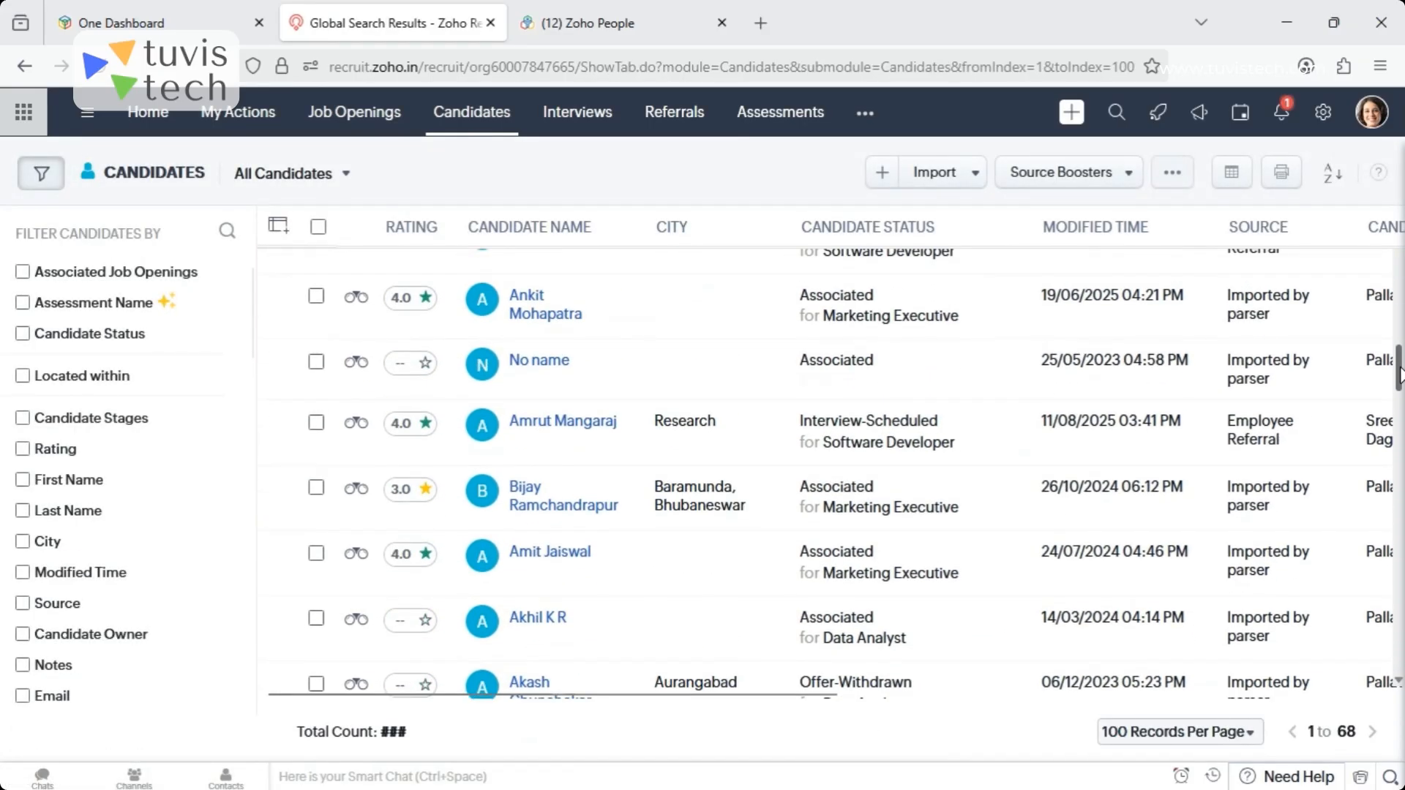
left_click(520, 300)
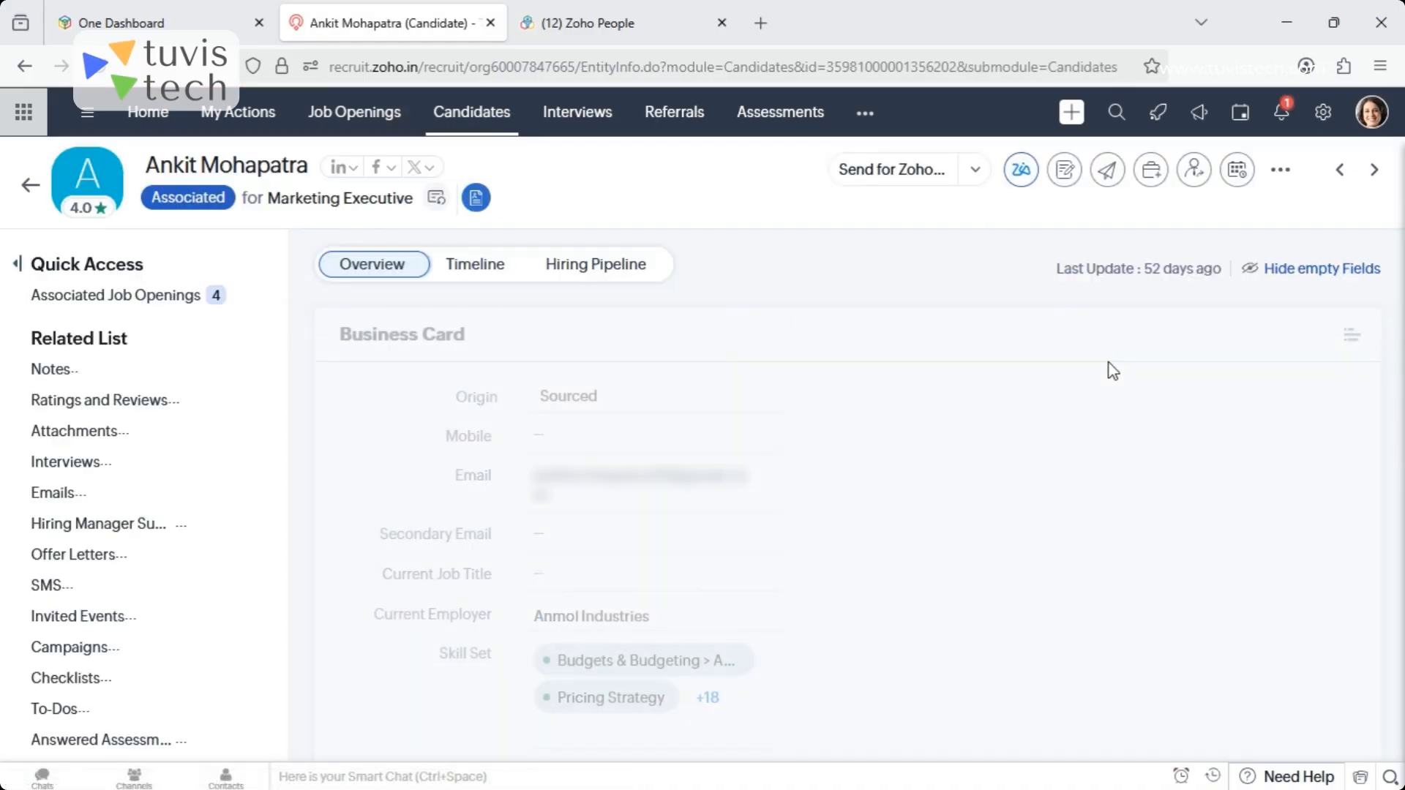
left_click(1021, 169)
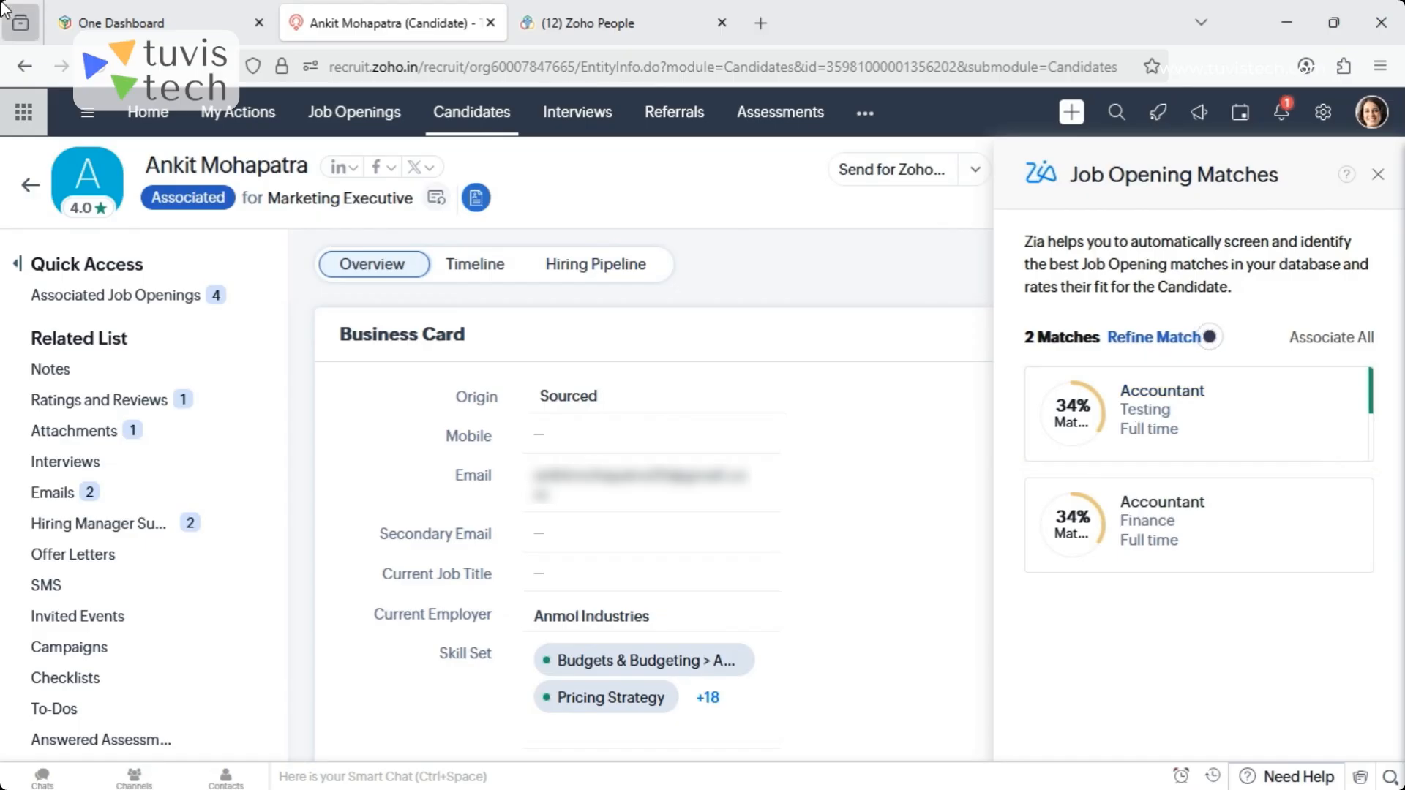
mouse_move(1279, 454)
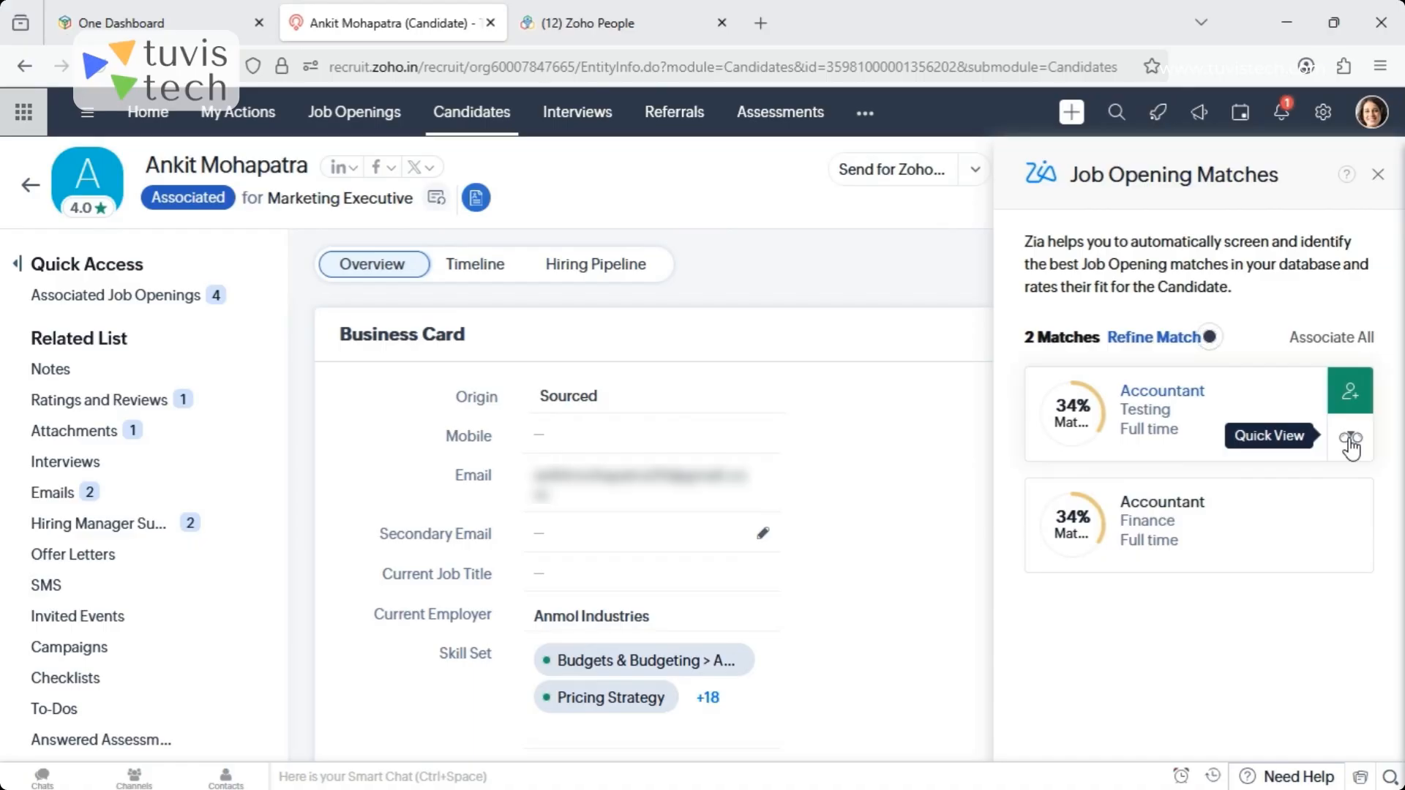
left_click(1351, 441)
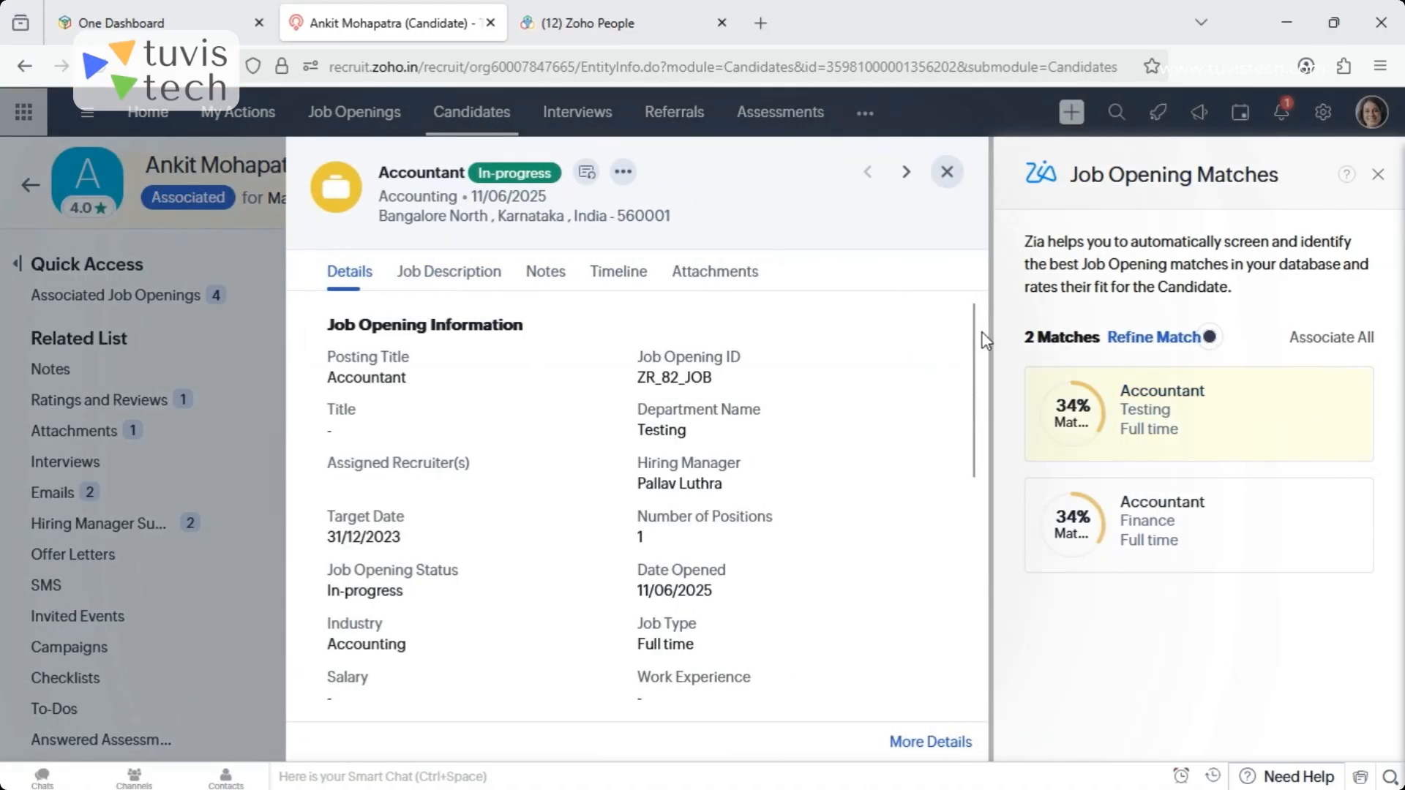
left_click_drag(982, 339, 974, 308)
left_click(947, 172)
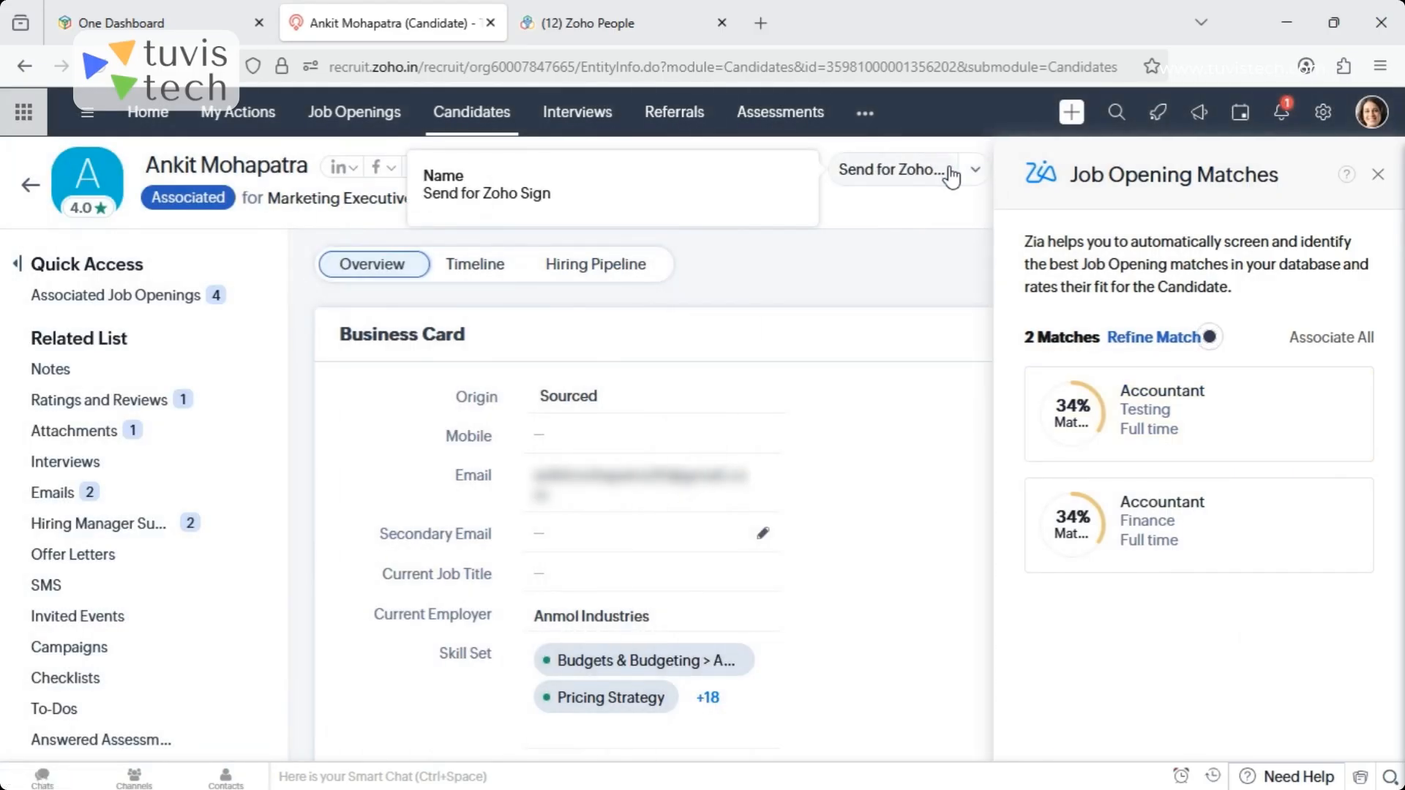
left_click(29, 192)
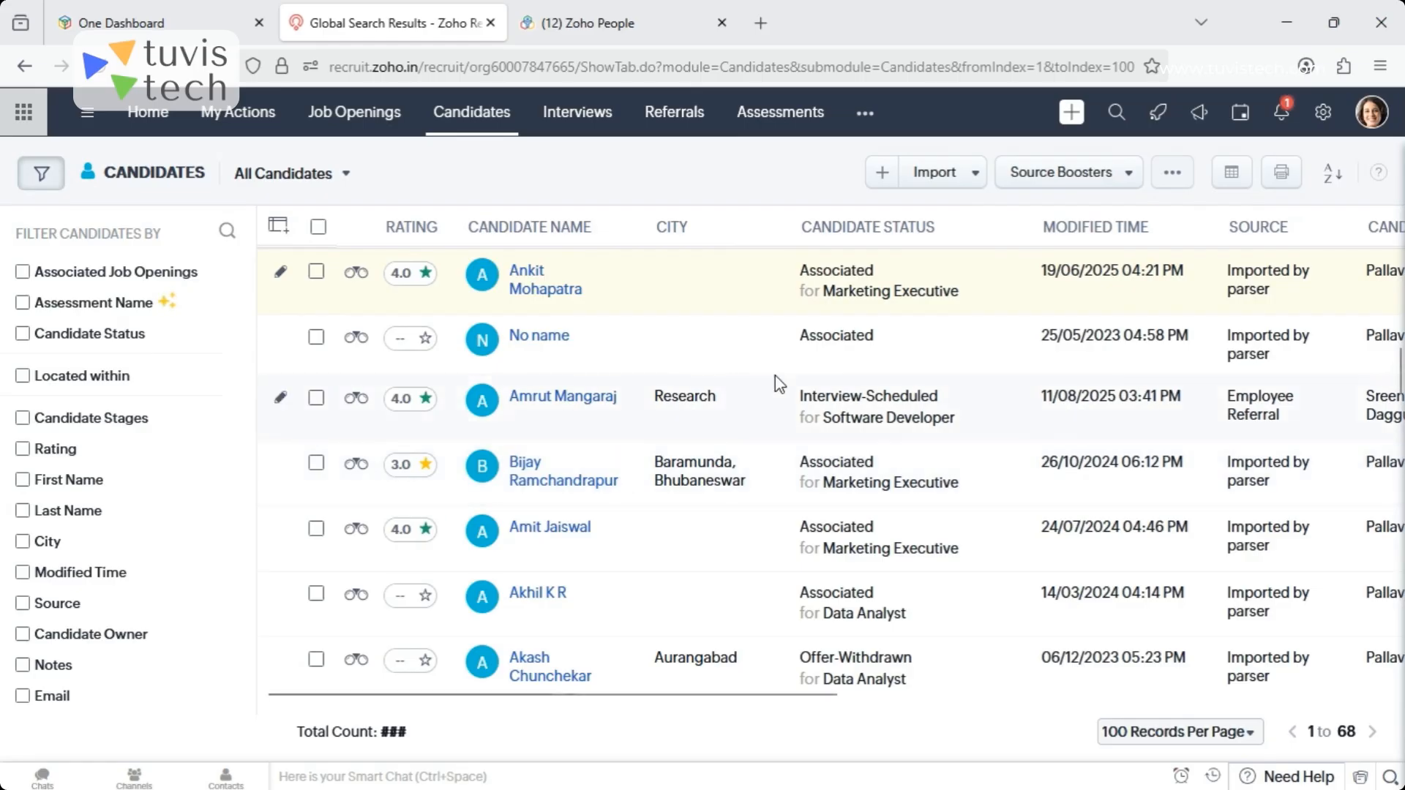
- Open the Vendors module, view the blank vendor creation form, and cancel back to the vendor list
left_click(866, 117)
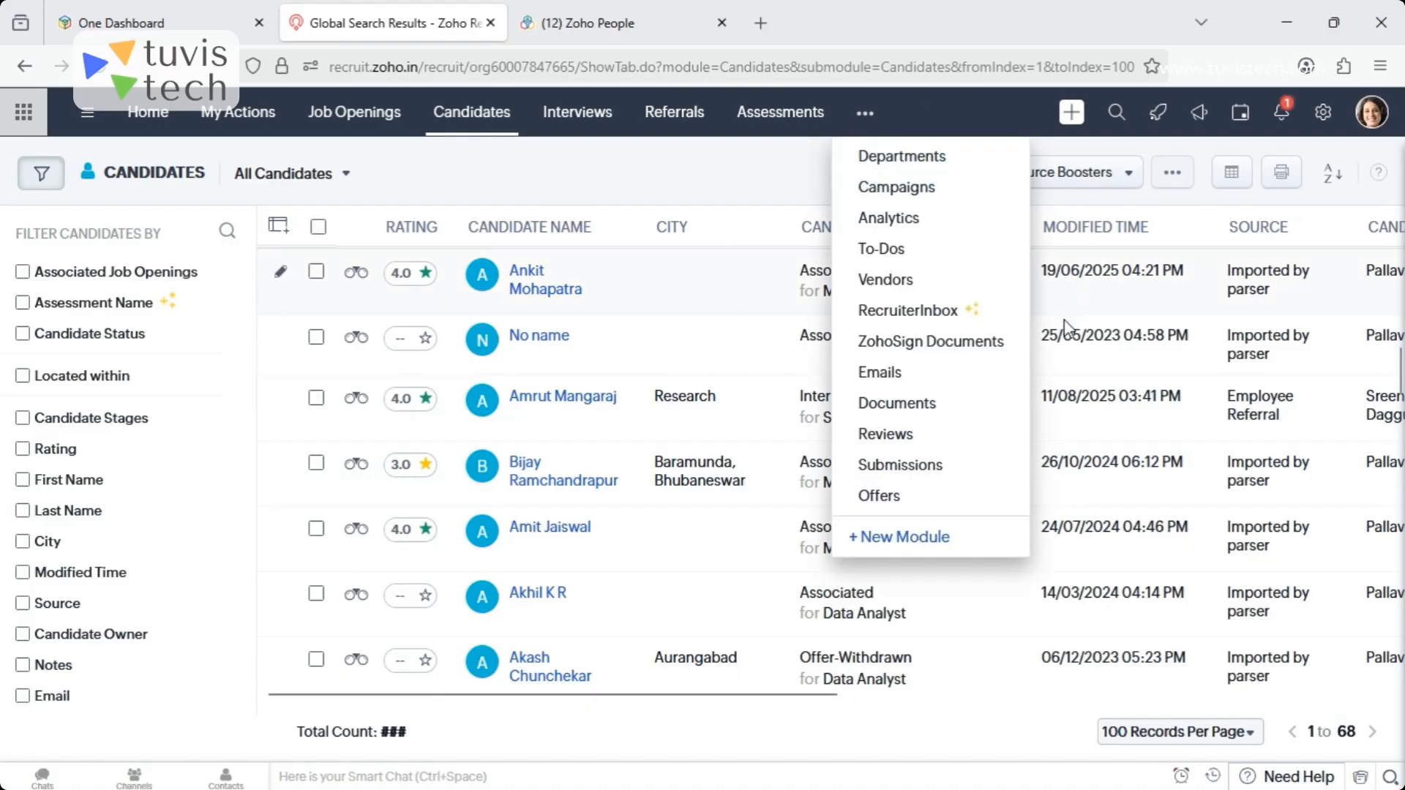
left_click(895, 287)
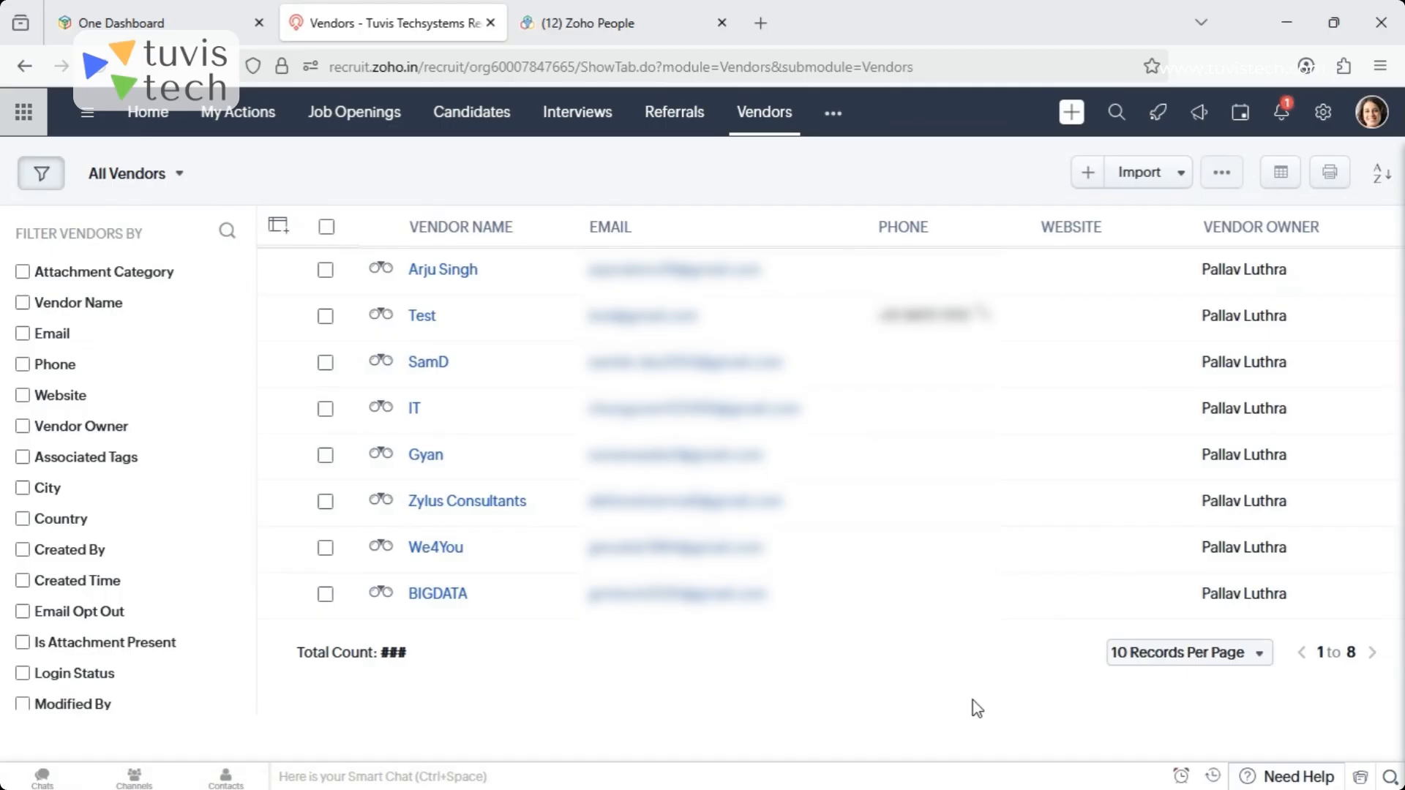
left_click(1088, 177)
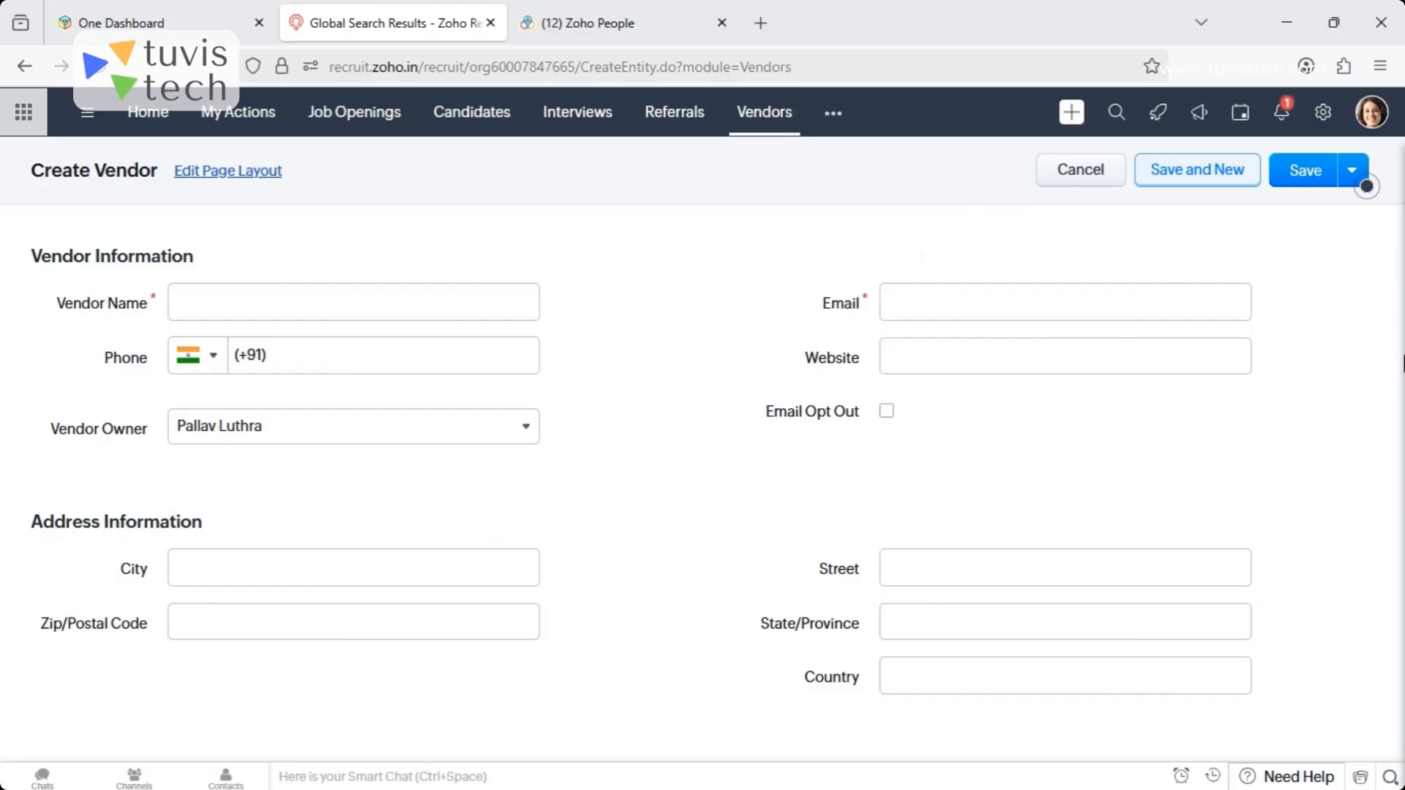
left_click(1073, 172)
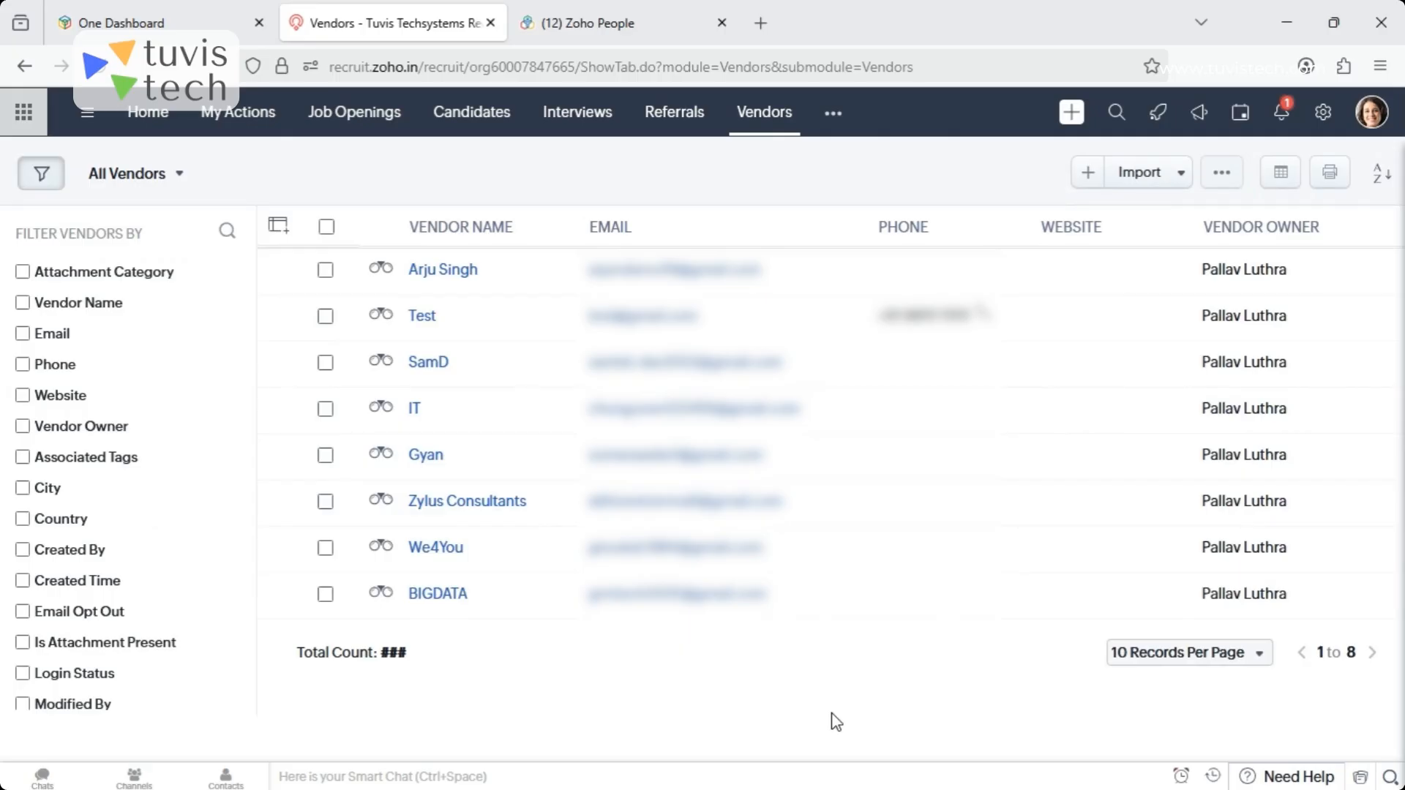
- Open the Vendor Portal settings in Setup and review the portal URL, hiring pipeline option and email notification templates
left_click(1322, 112)
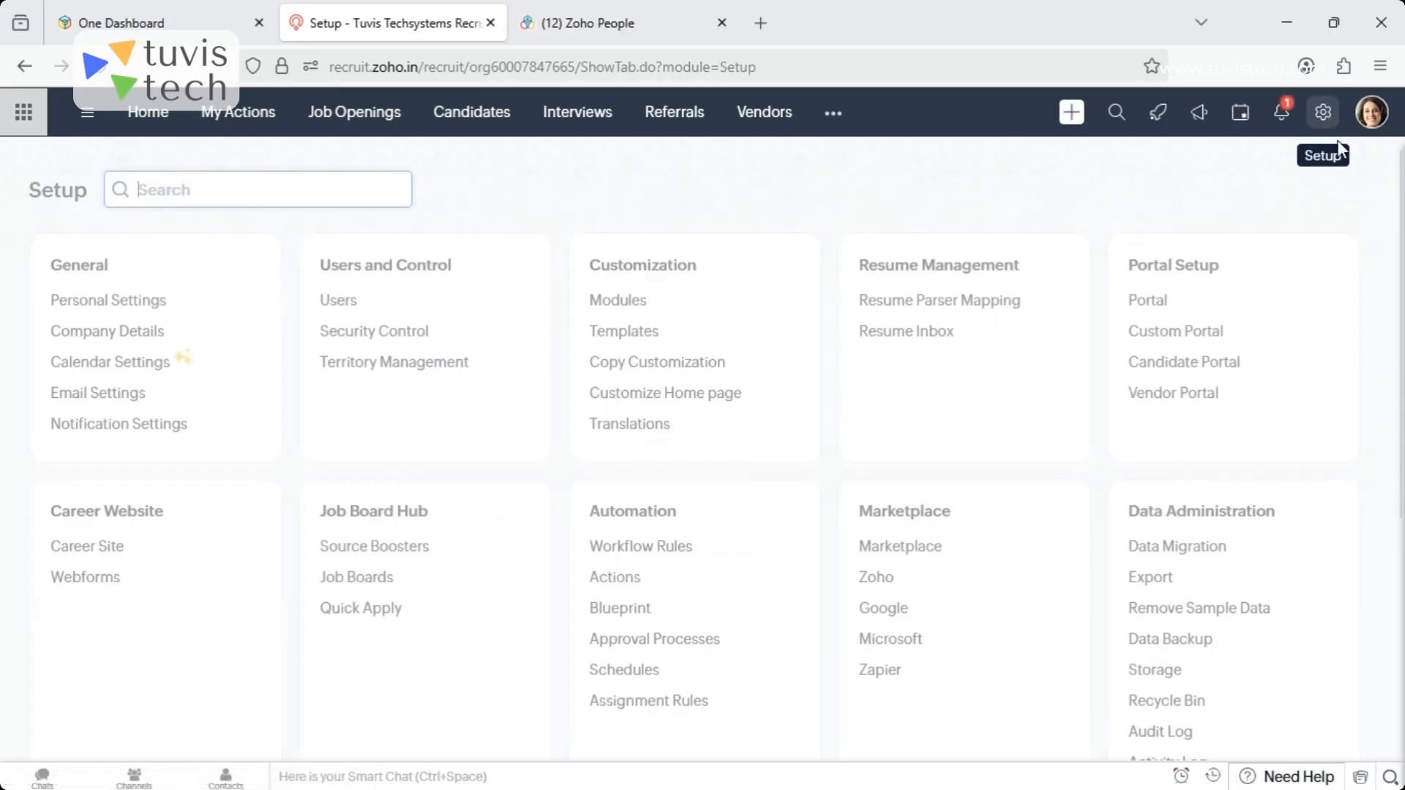
left_click(1159, 395)
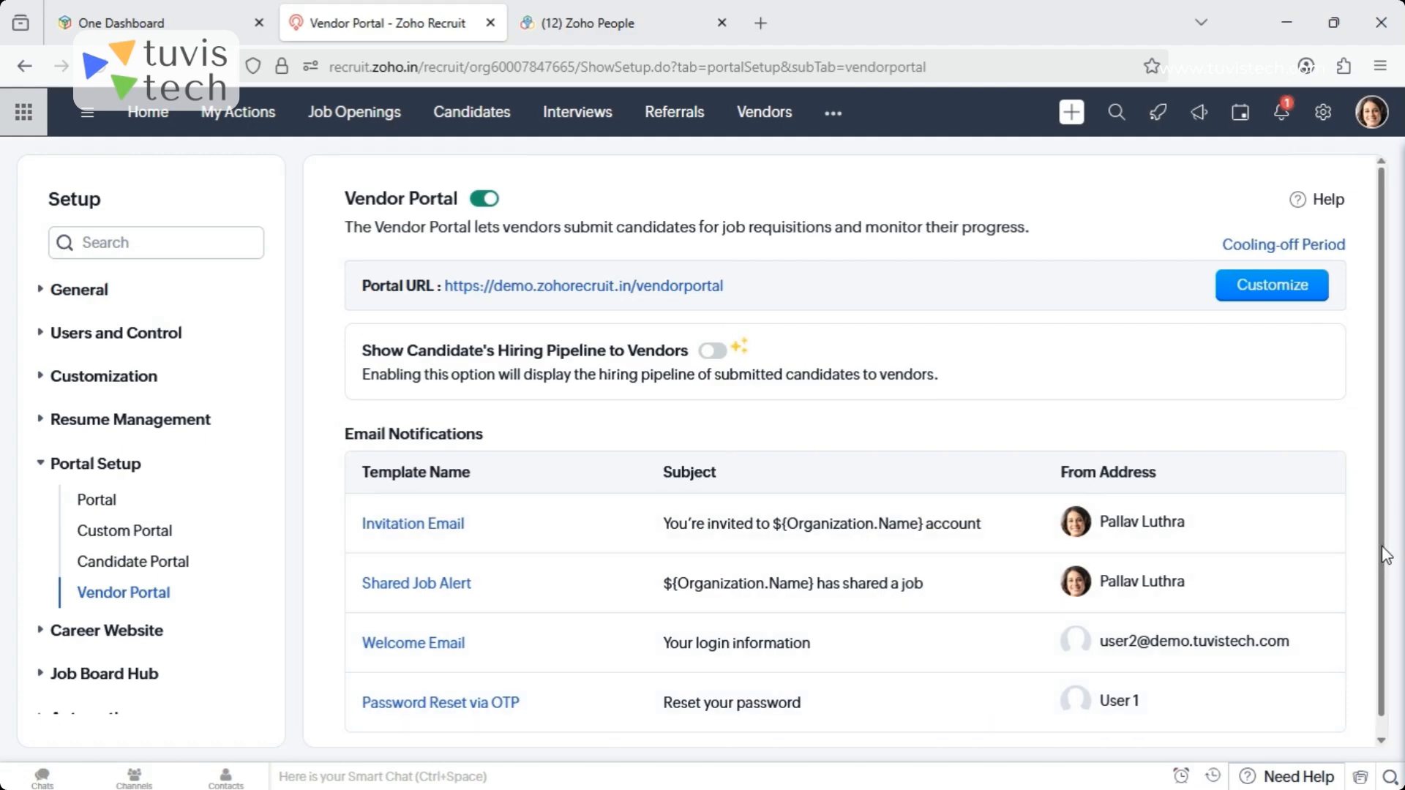
scroll(1385, 578, "down", 1)
scroll(1383, 589, "up", 1)
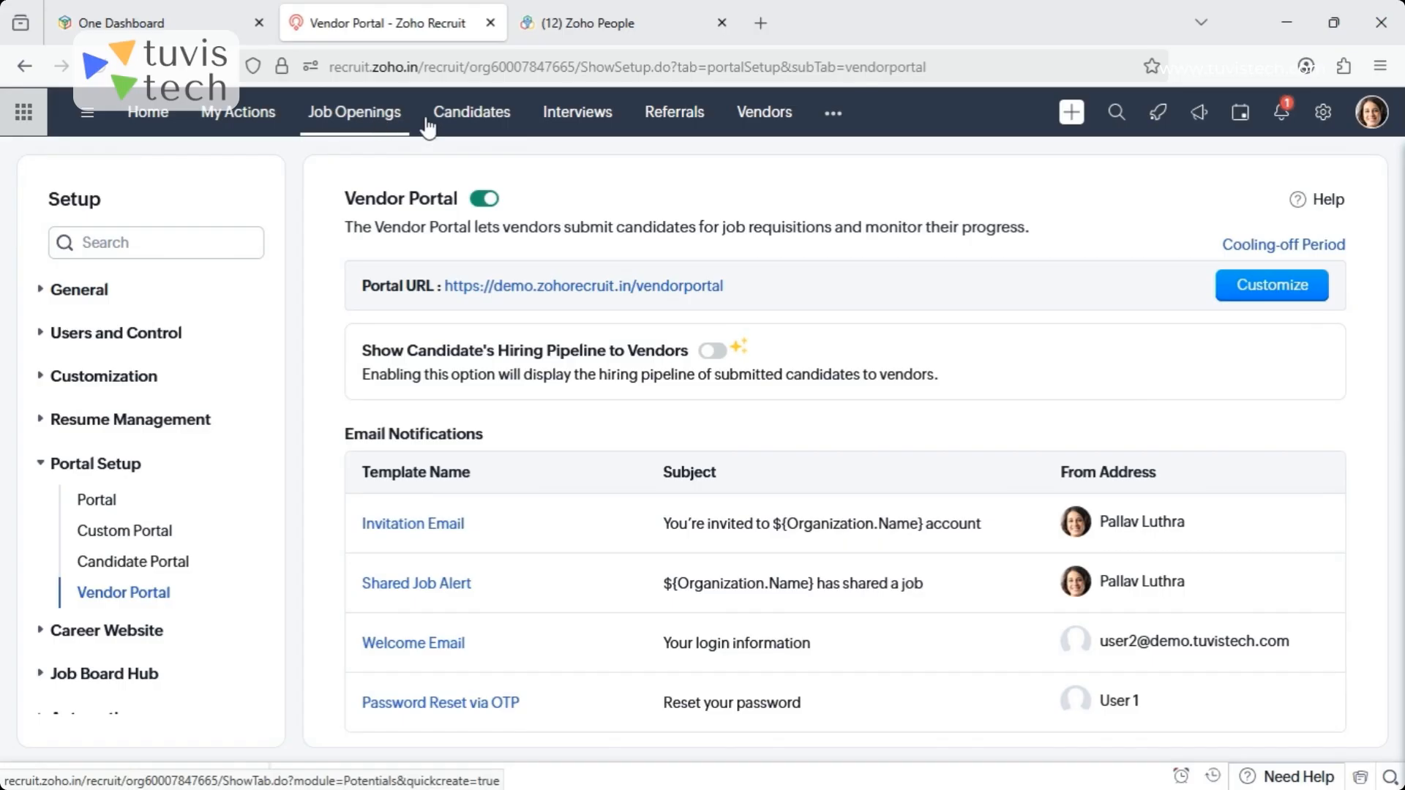
- Share the Data Analyst job opening in Sales with the vendor BIGDATA, and check the opening's publishing options
left_click(362, 128)
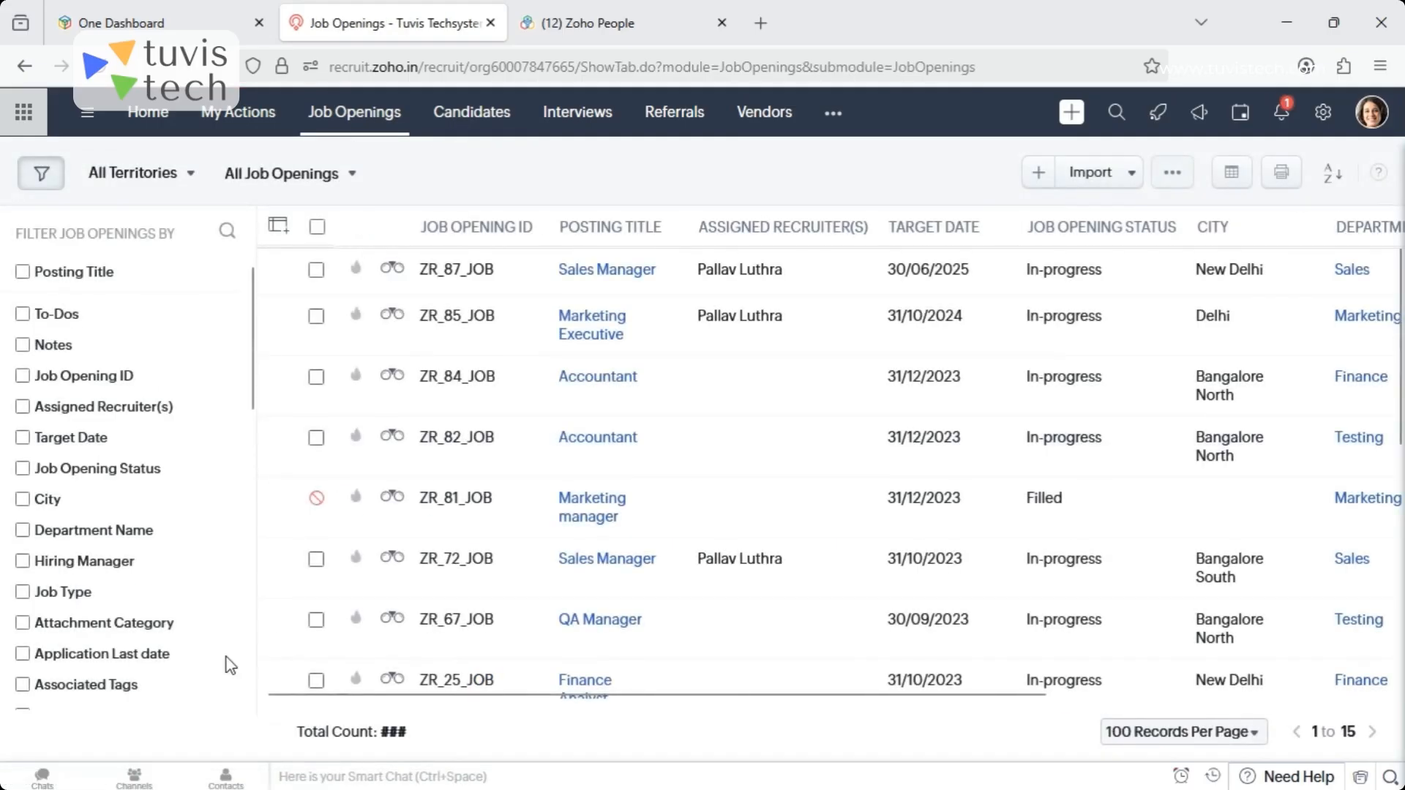
scroll(1398, 412, "down", 8)
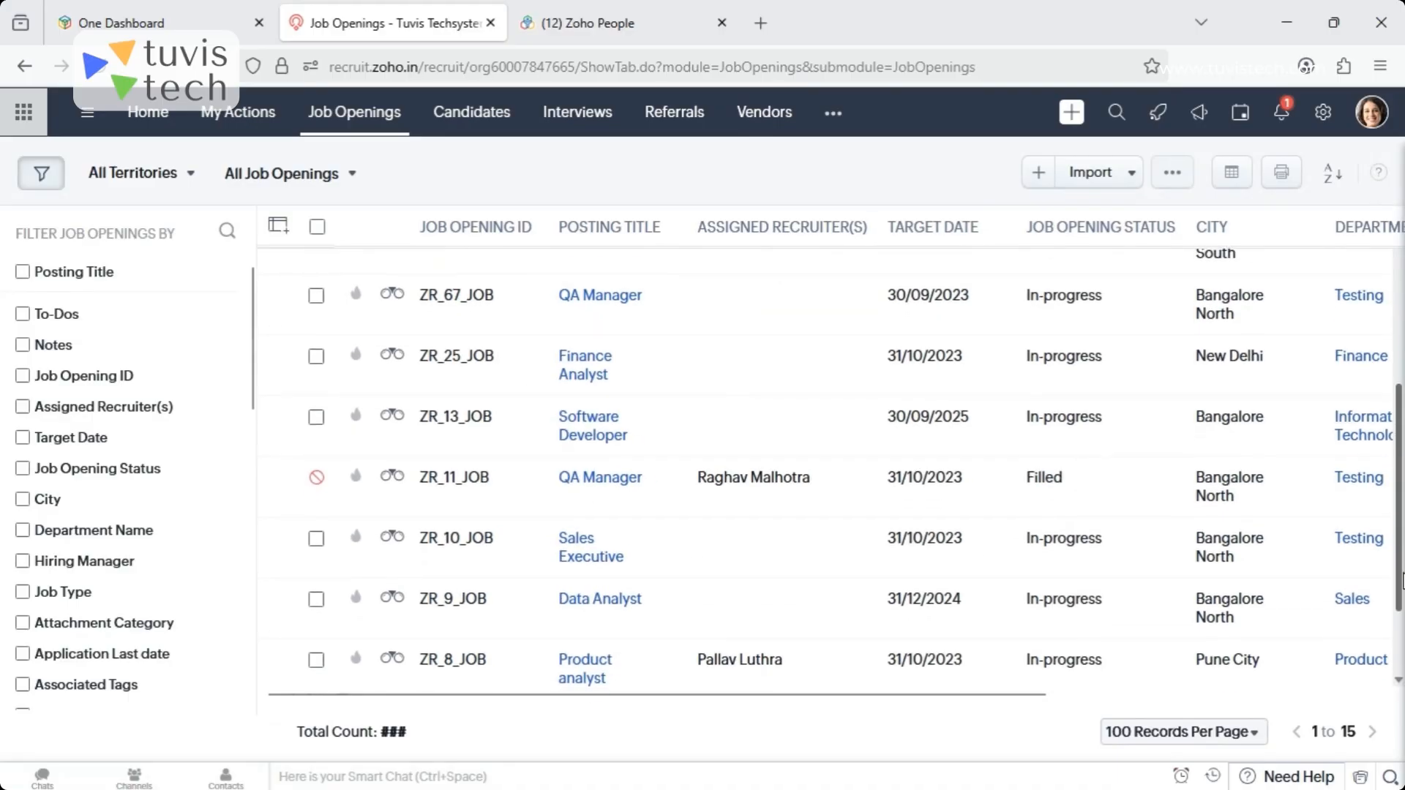
left_click(580, 484)
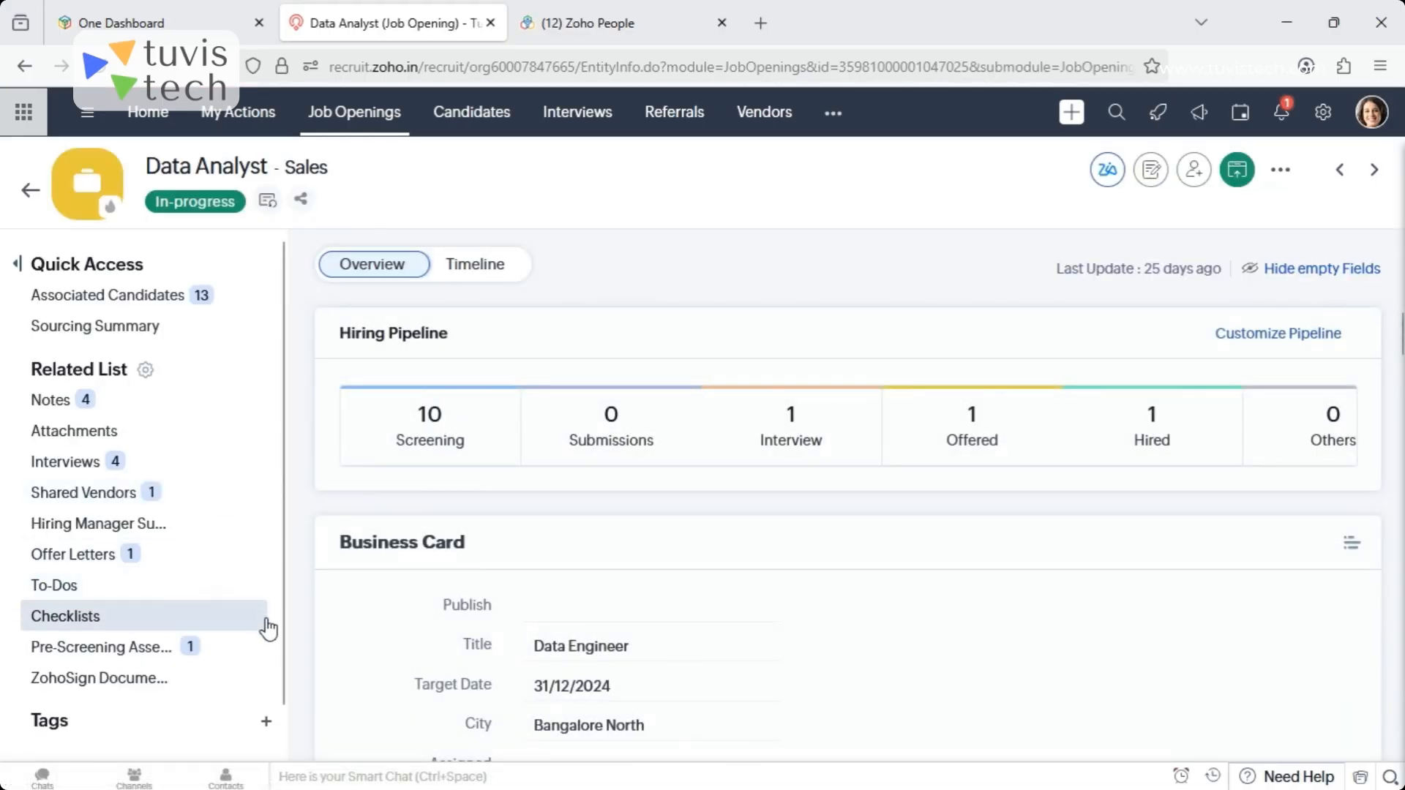
left_click_drag(285, 641, 290, 691)
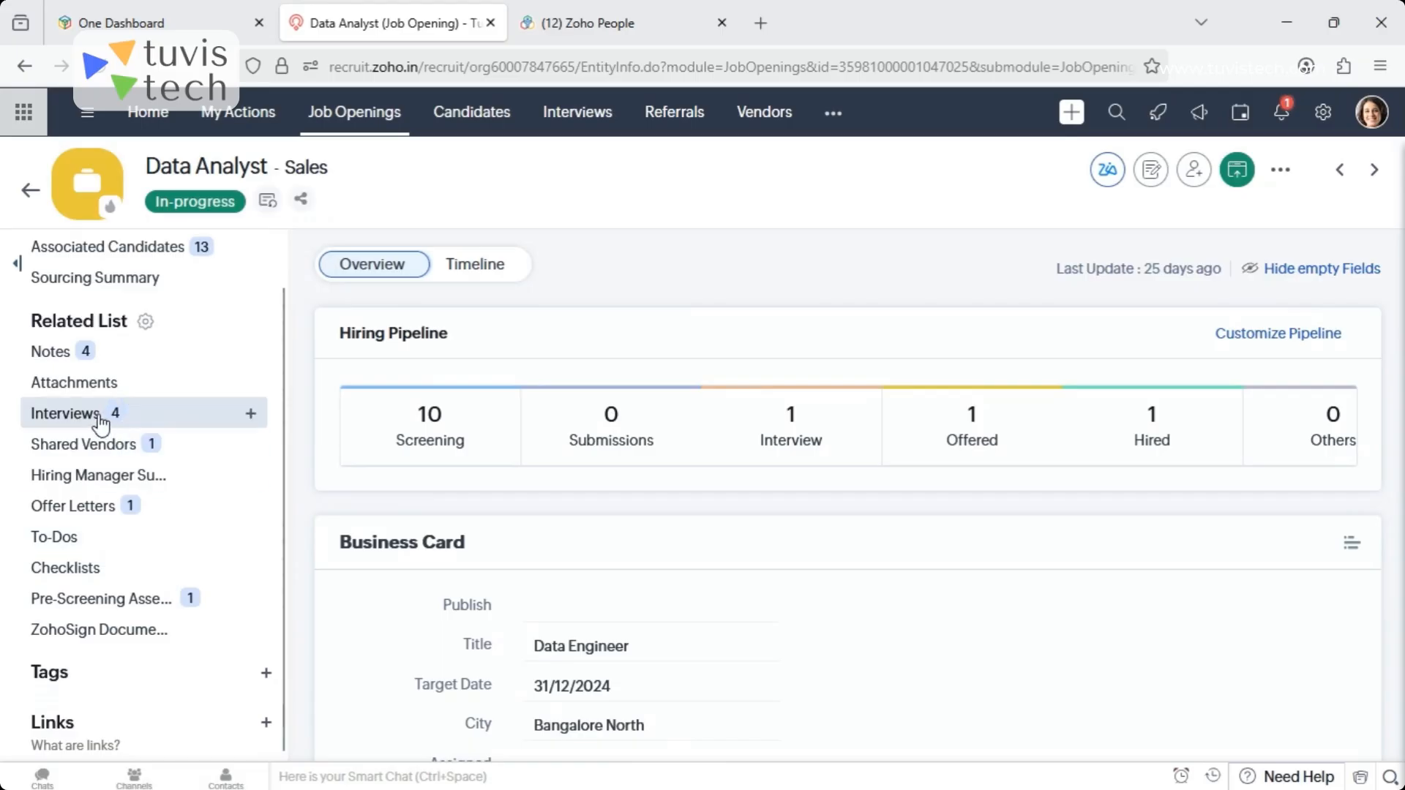
left_click(251, 448)
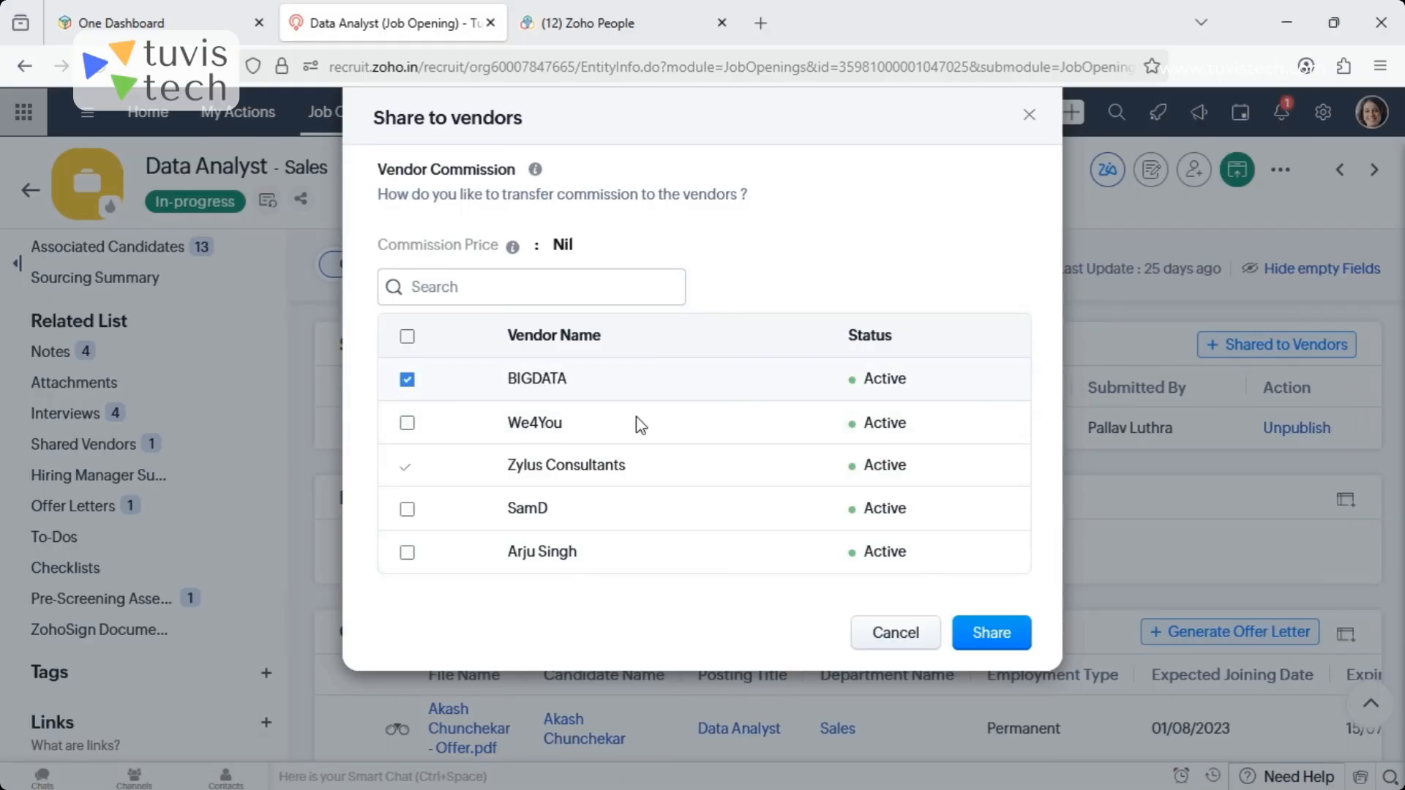
left_click(1012, 647)
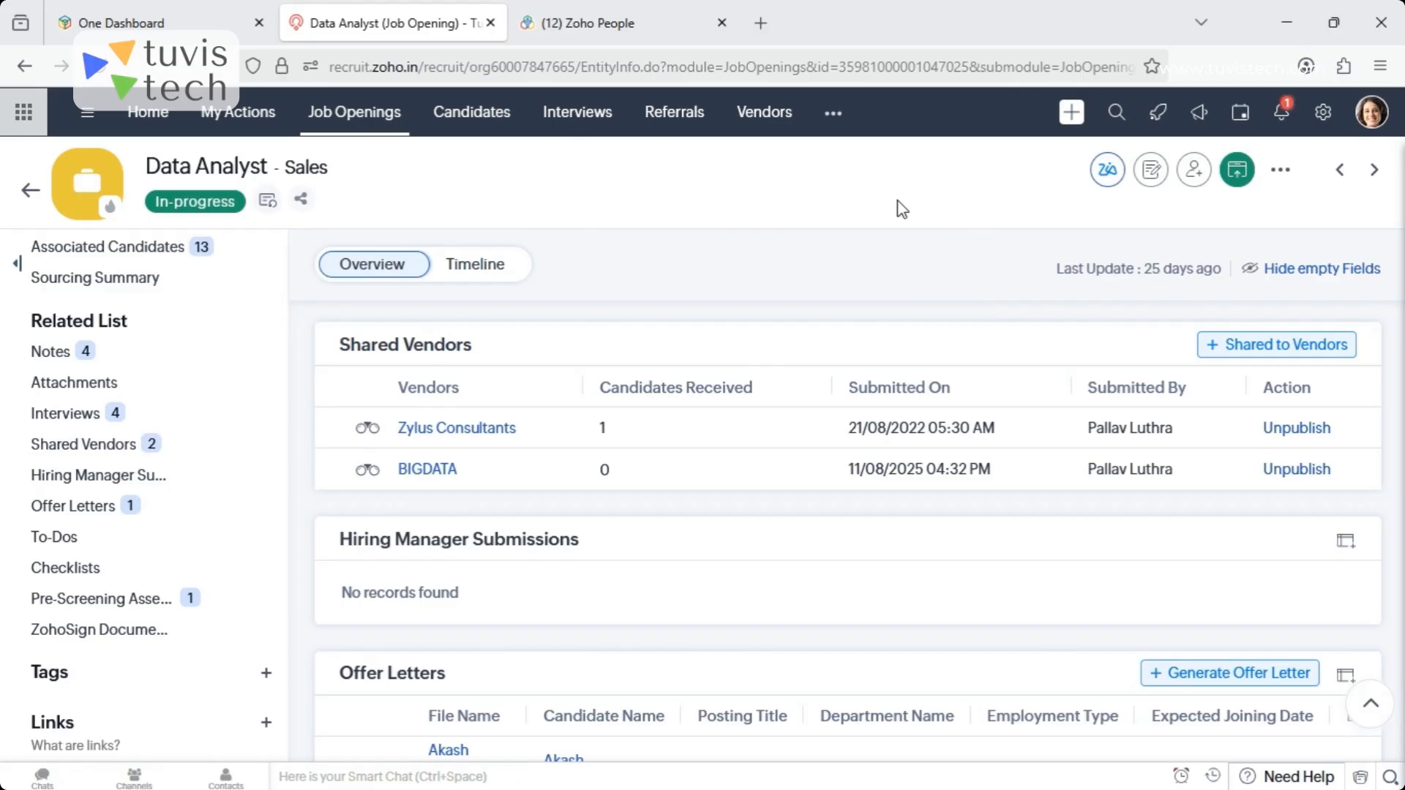
left_click(267, 199)
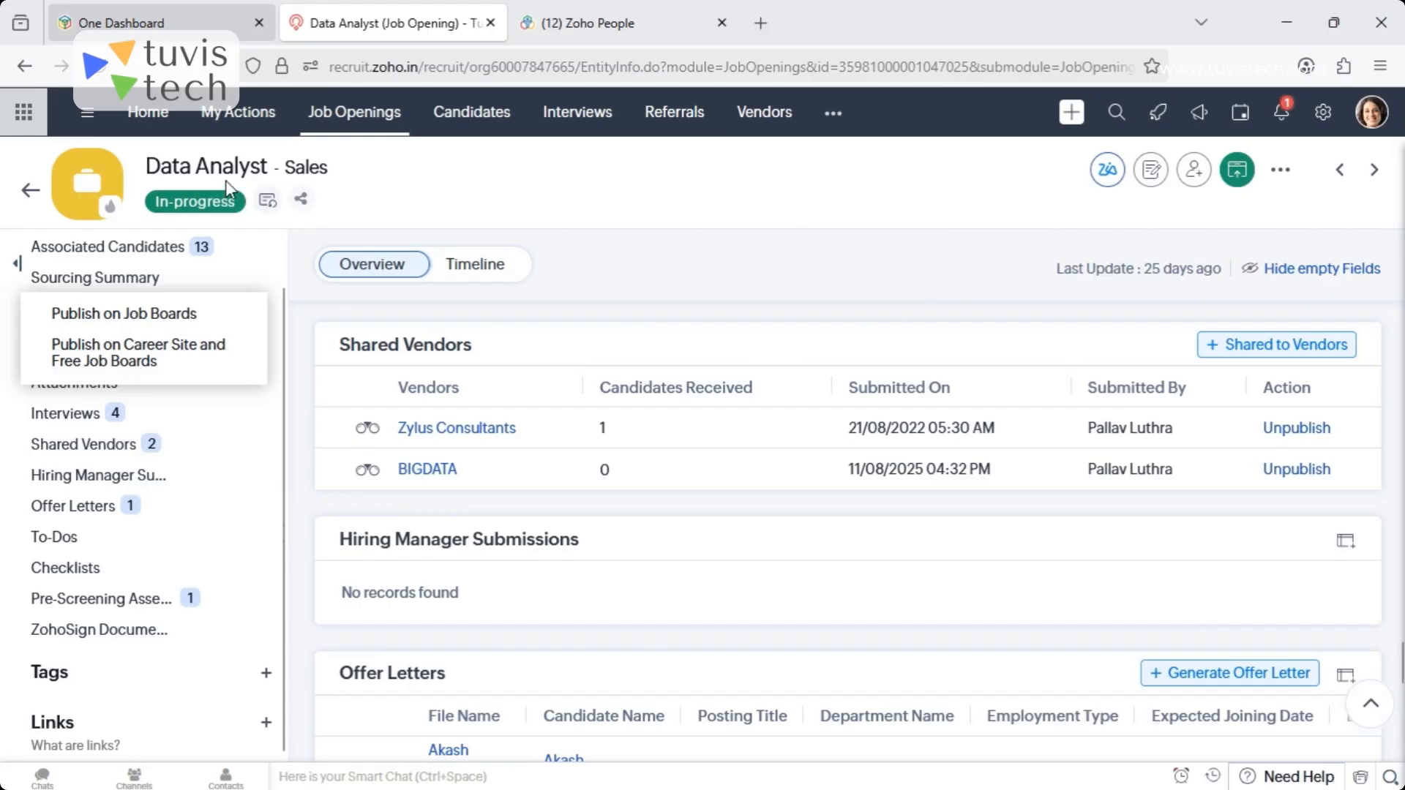
left_click(782, 175)
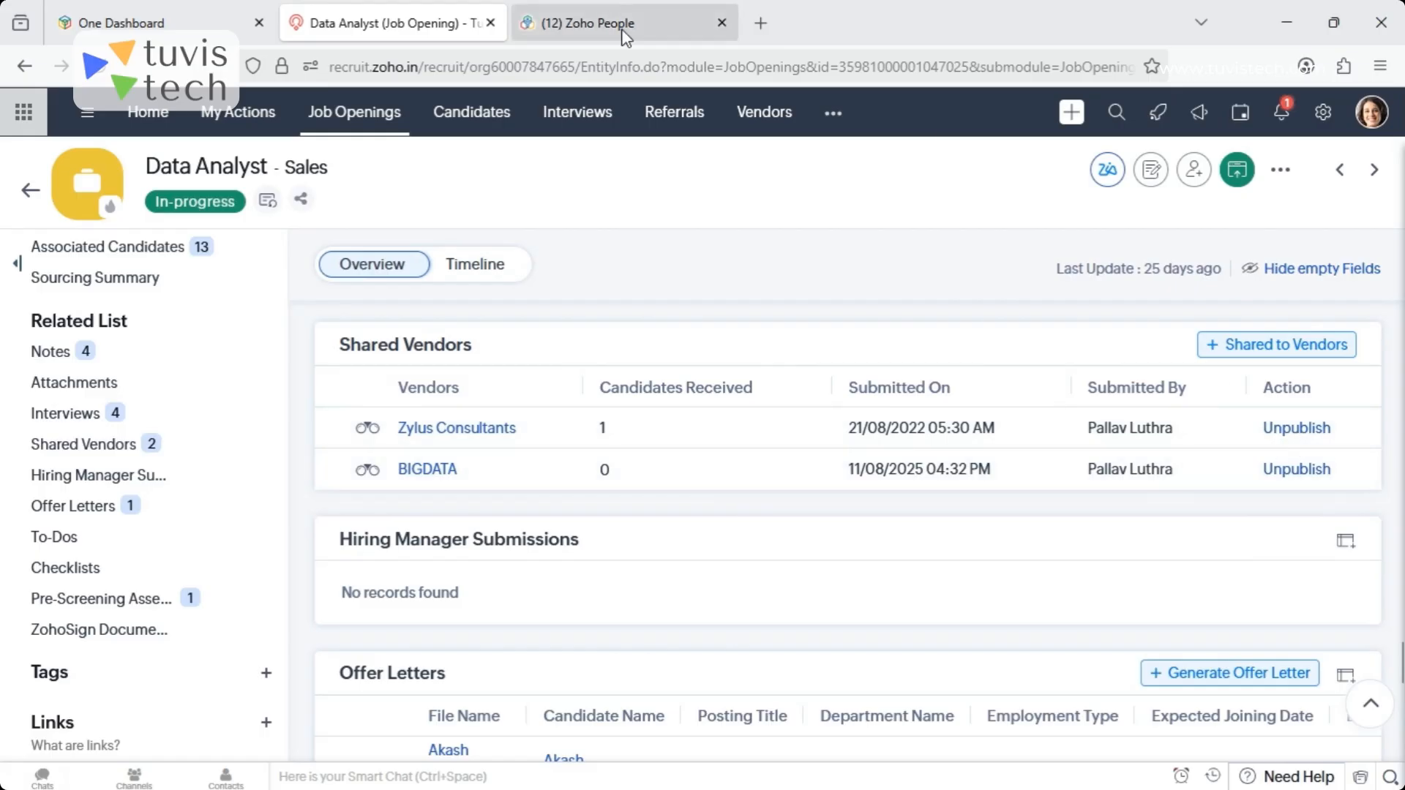
- Open the RecruiterInbox module and start its email configuration up to the choice of popular email services
left_click(834, 114)
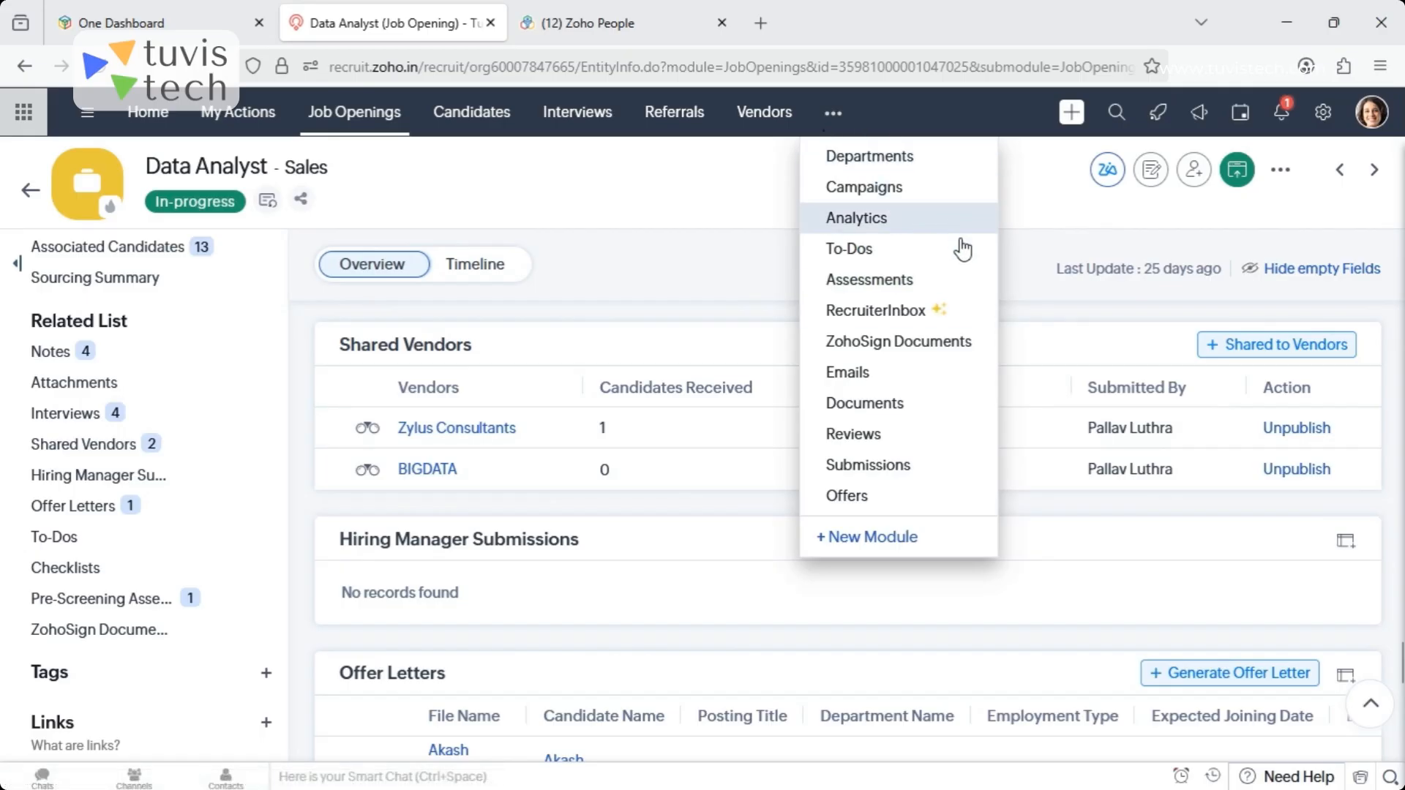
left_click(900, 313)
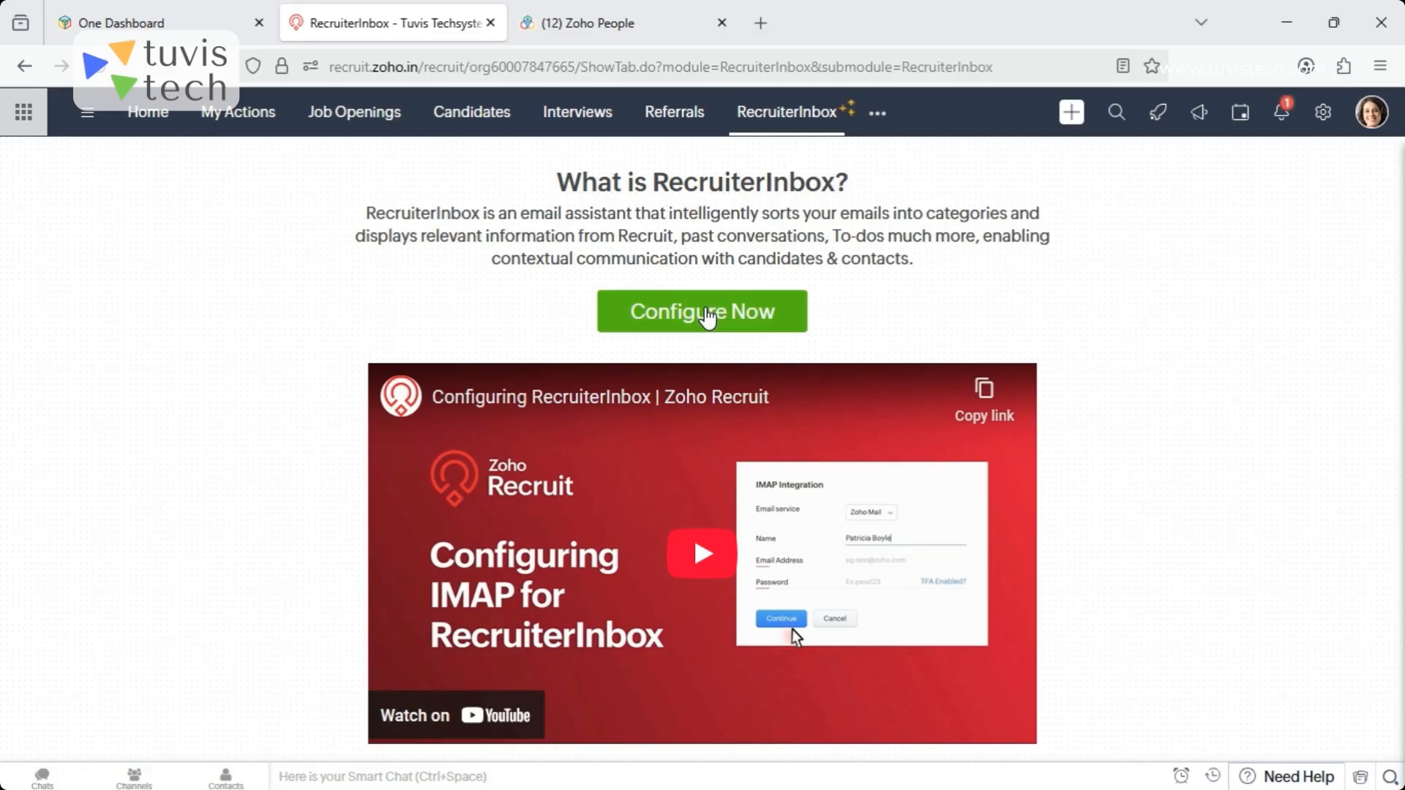
left_click(706, 317)
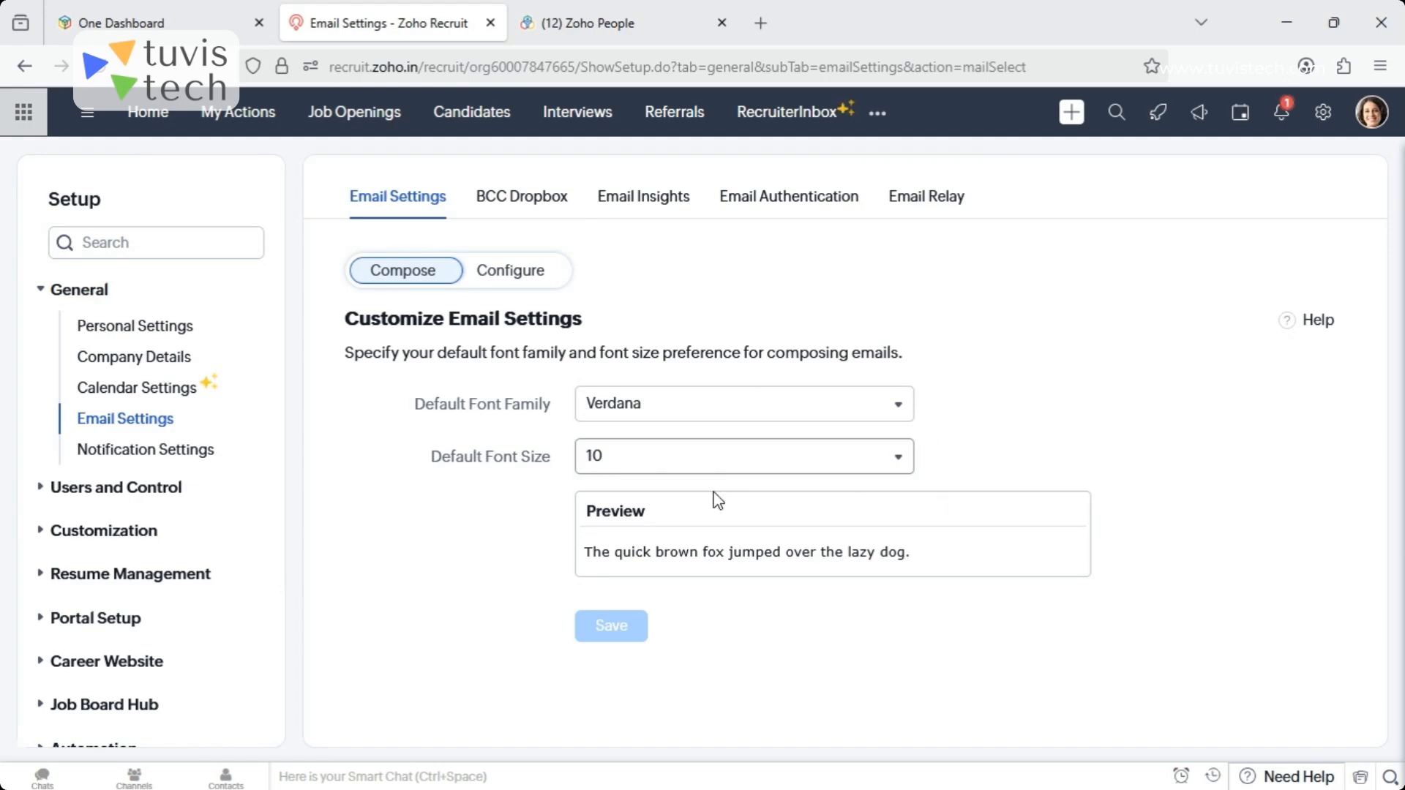
left_click(513, 273)
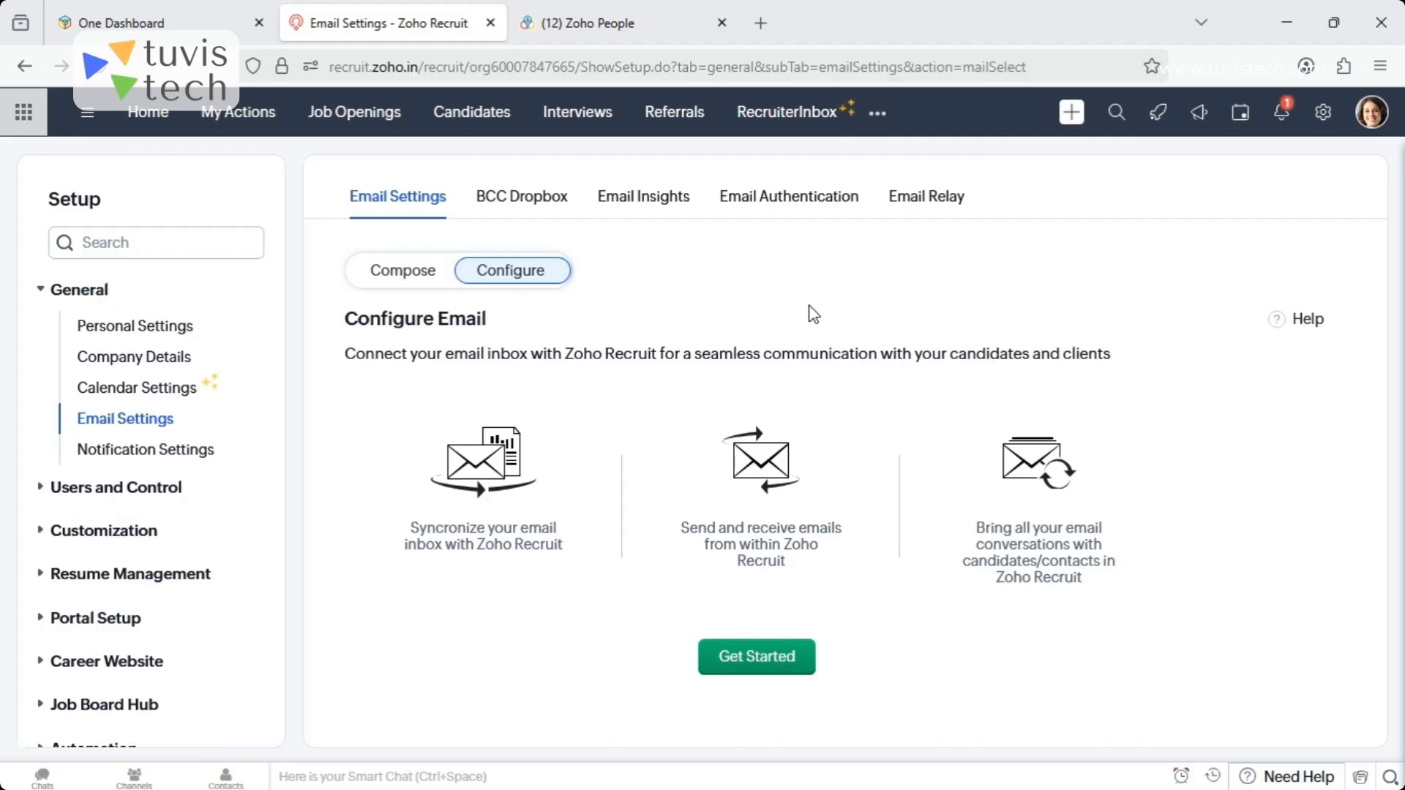
left_click(772, 658)
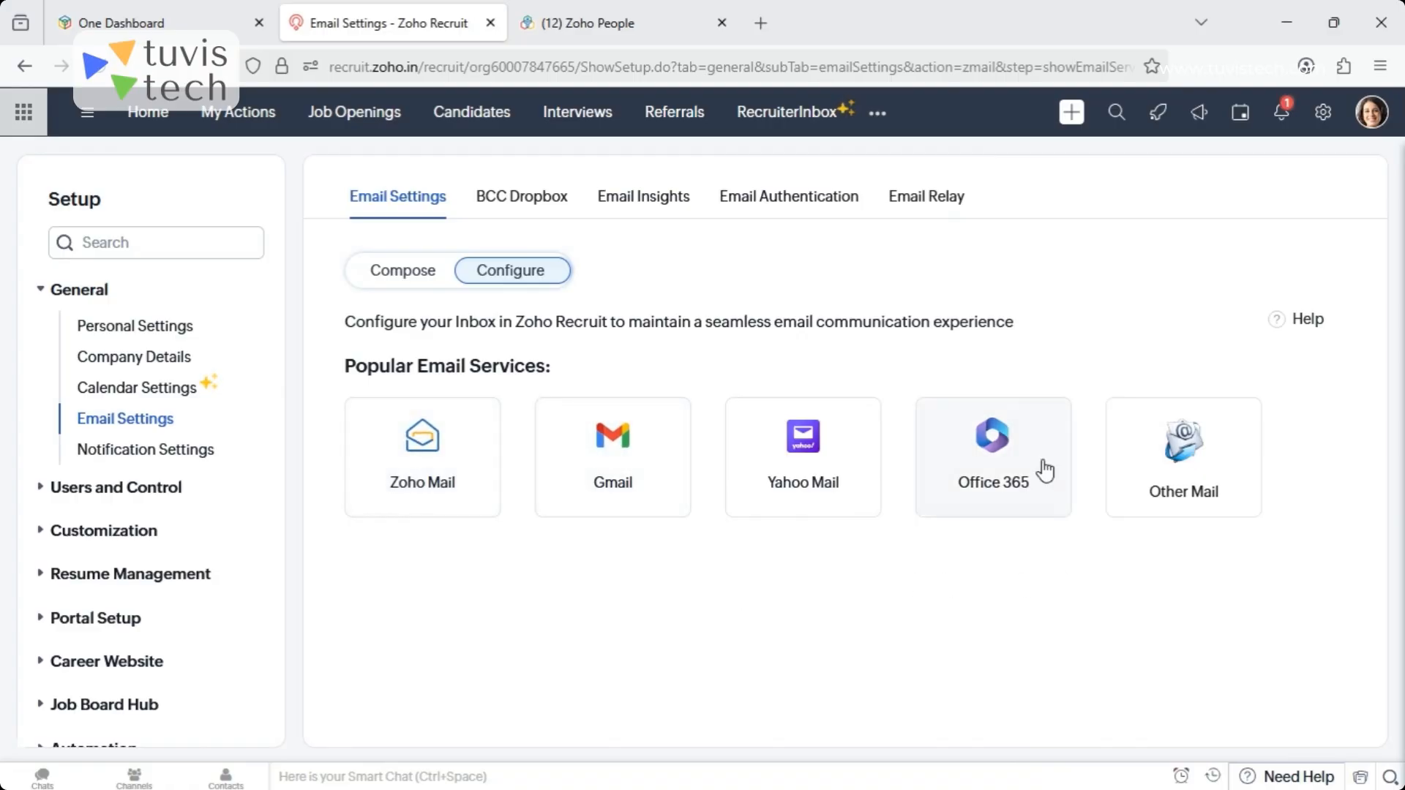
- Open the Gmail configuration with the IMAP protocol and choose All Emails as the sync range
left_click(1215, 505)
left_click(648, 442)
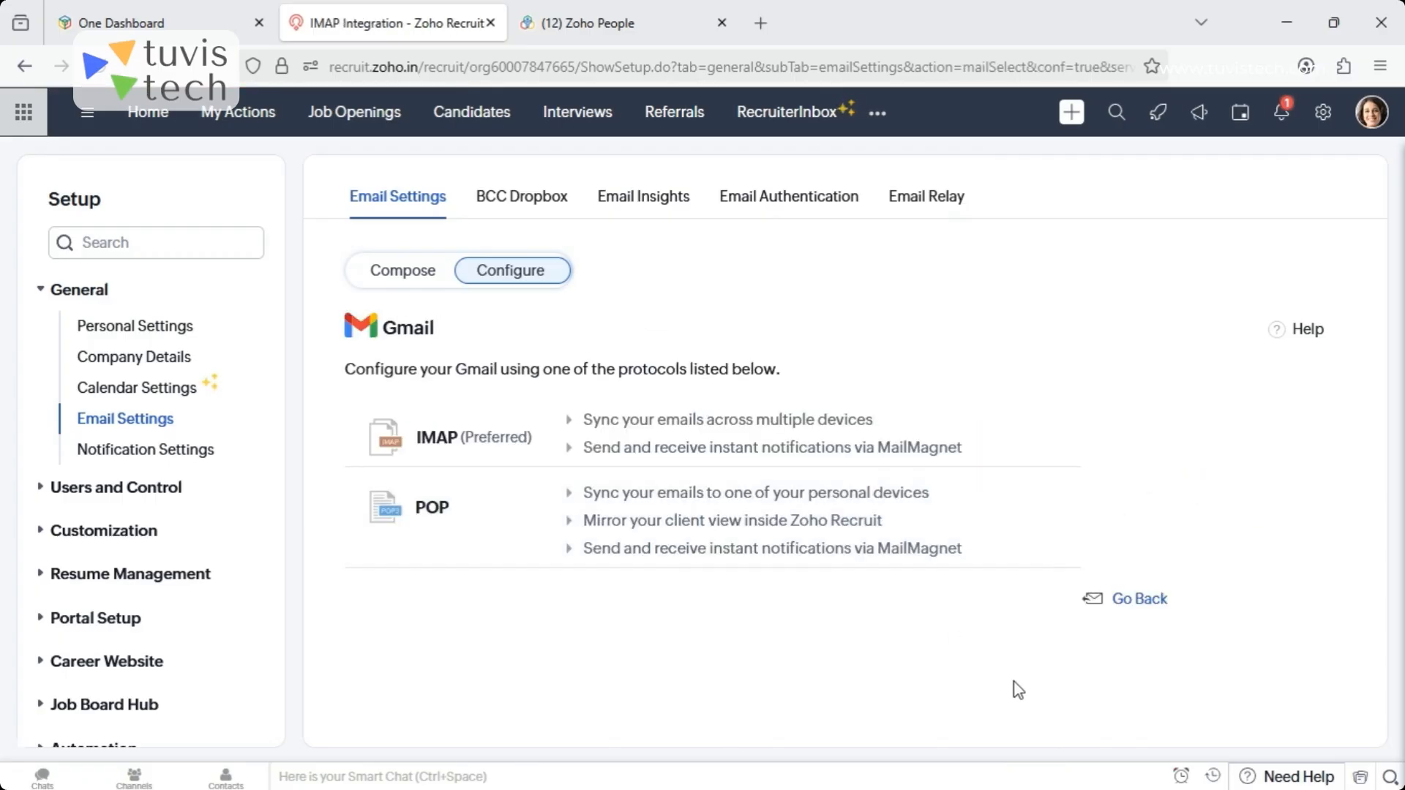
left_click(641, 439)
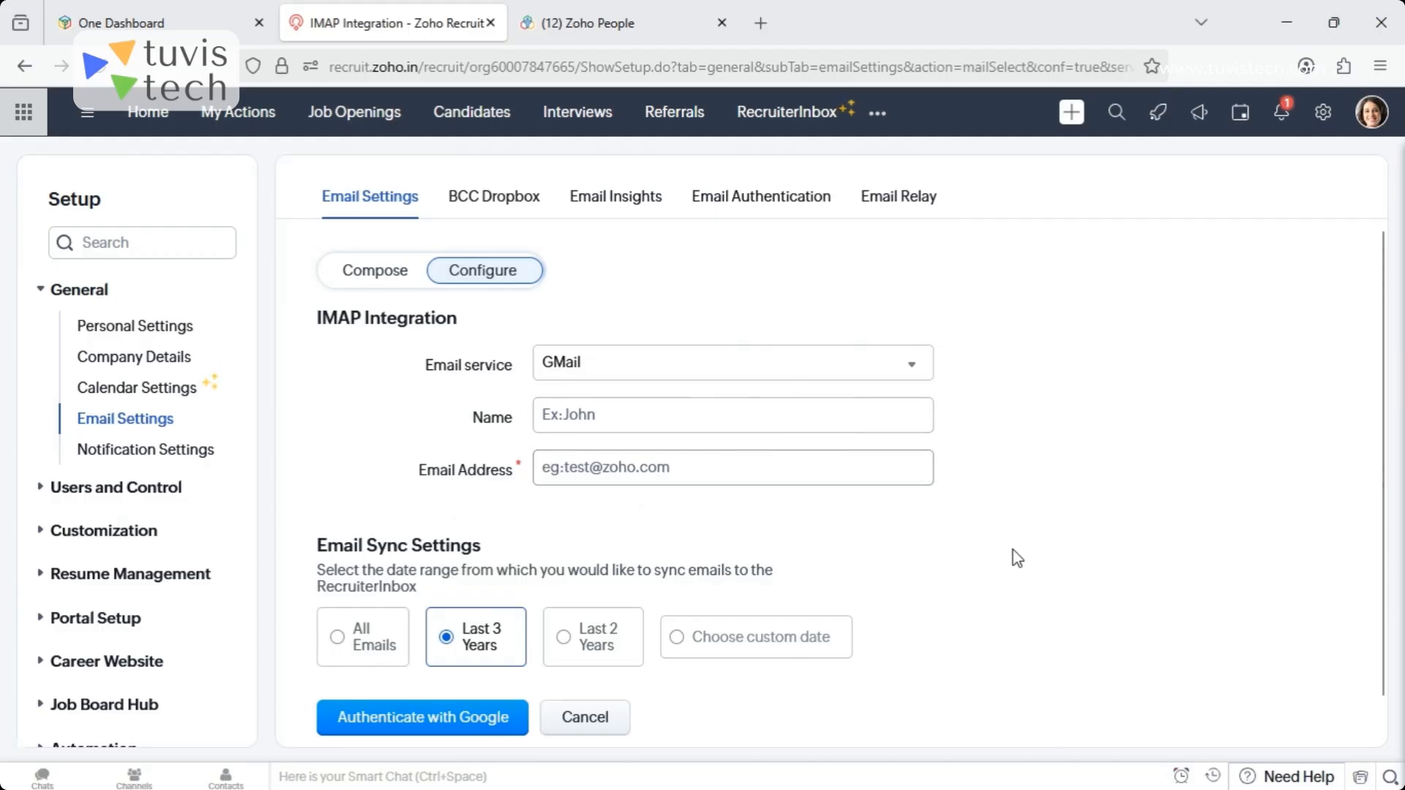
left_click(347, 636)
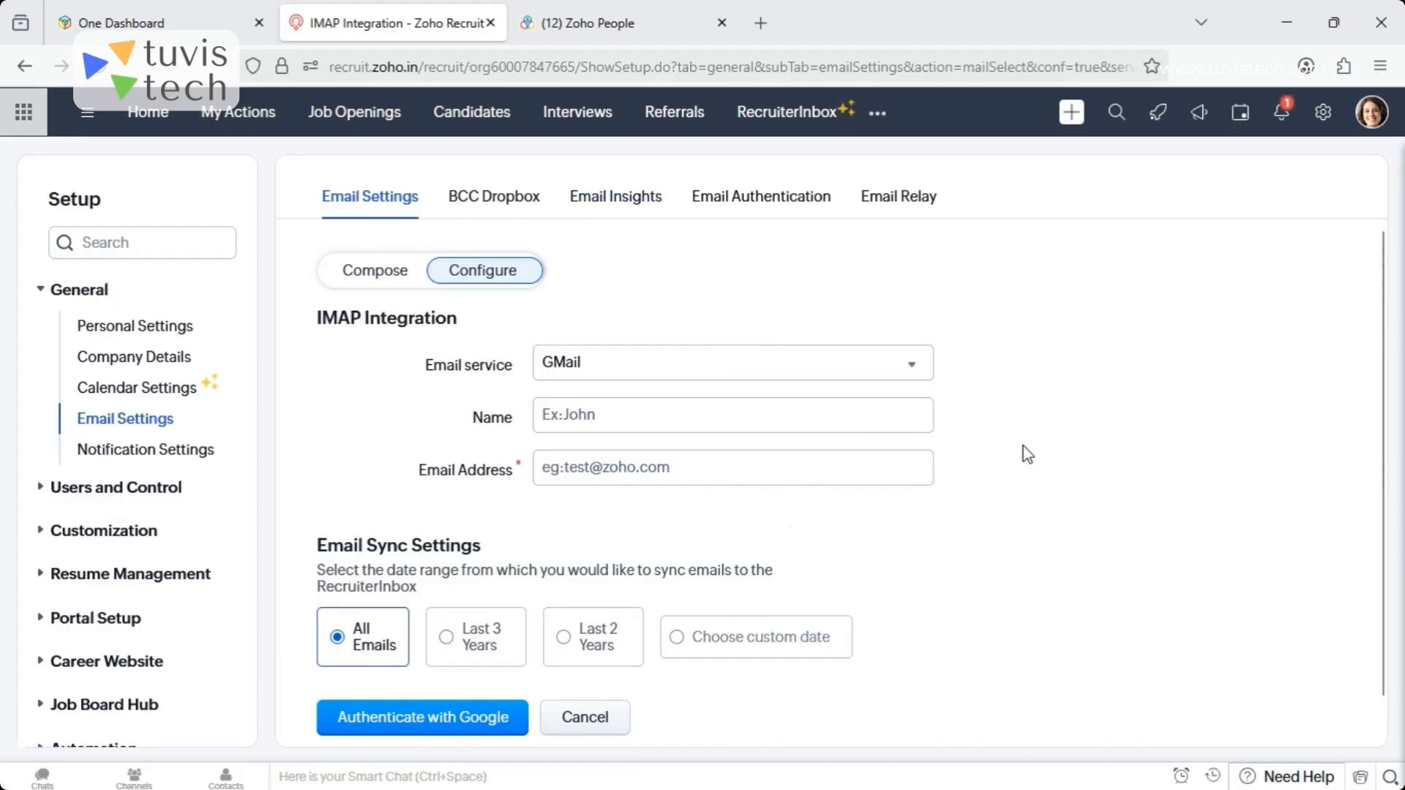
- Review the BCC Dropbox, Email Insights, Email Authentication and Email Relay settings
left_click(518, 194)
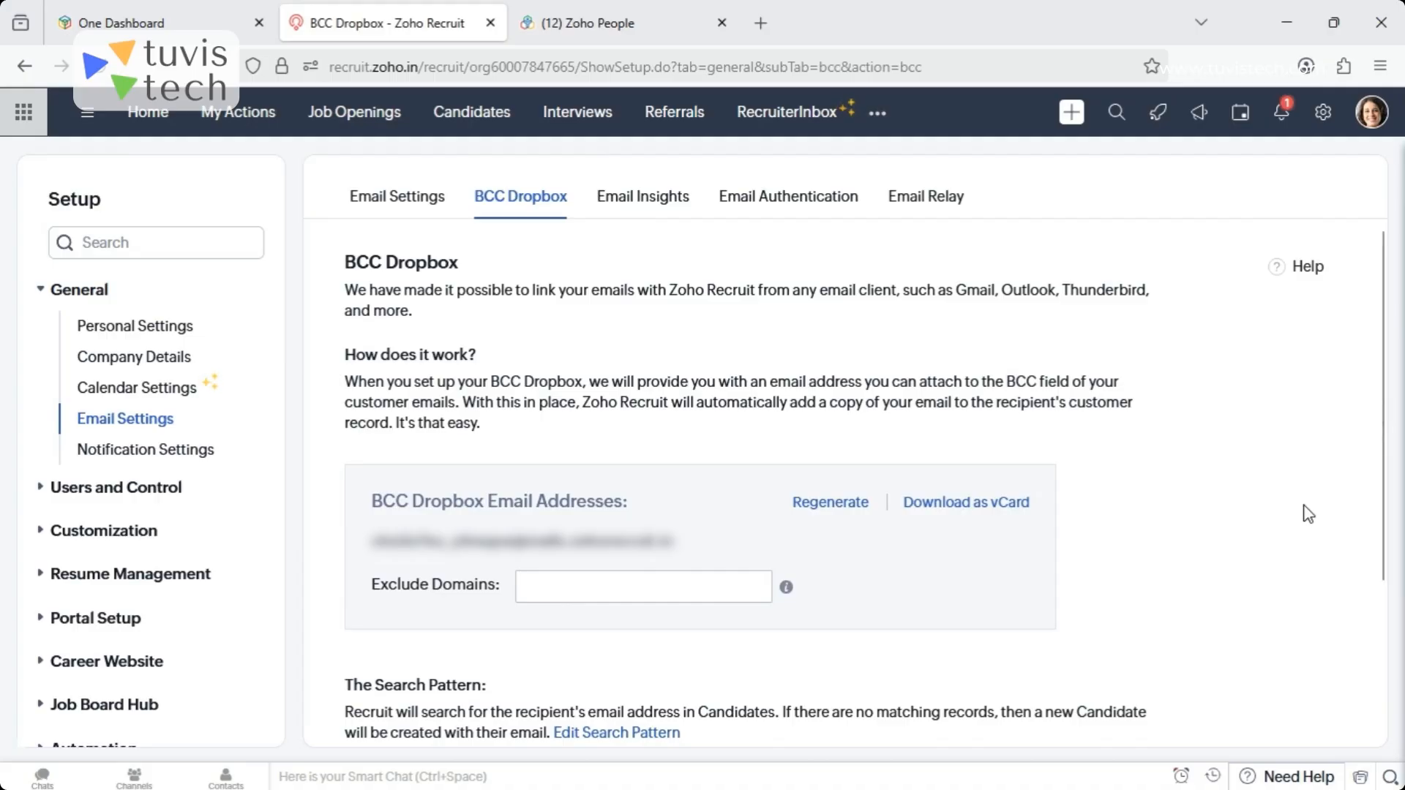
left_click(665, 208)
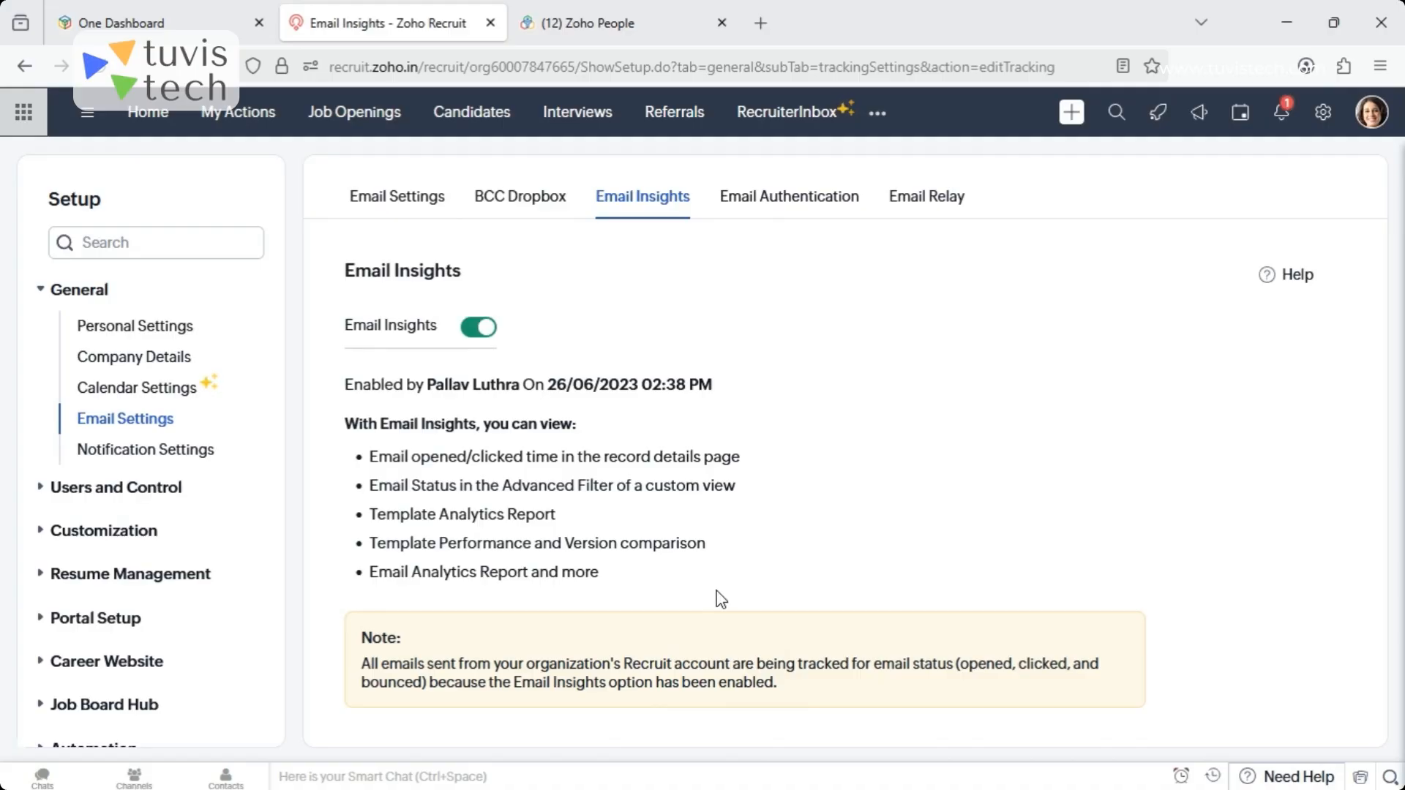
left_click(803, 213)
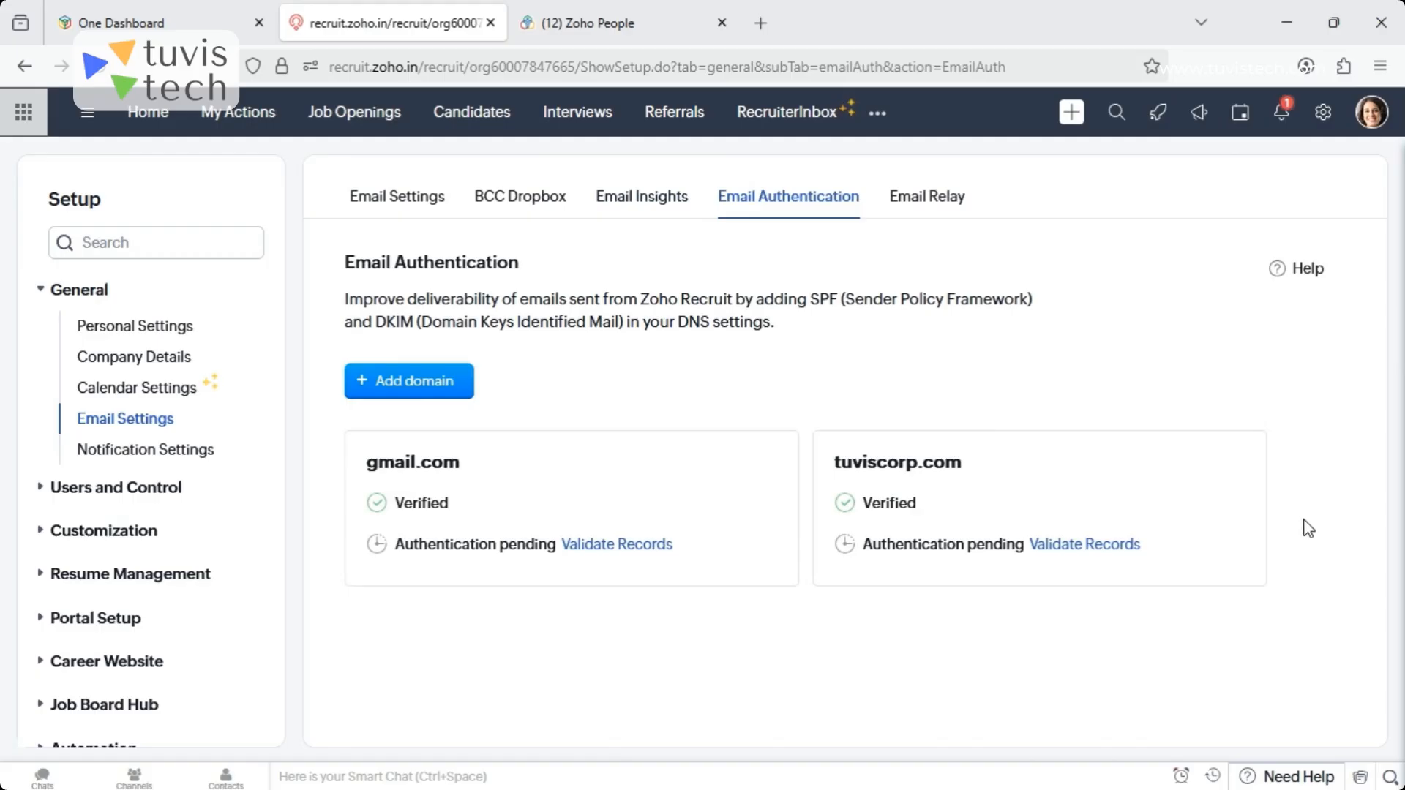
left_click(940, 209)
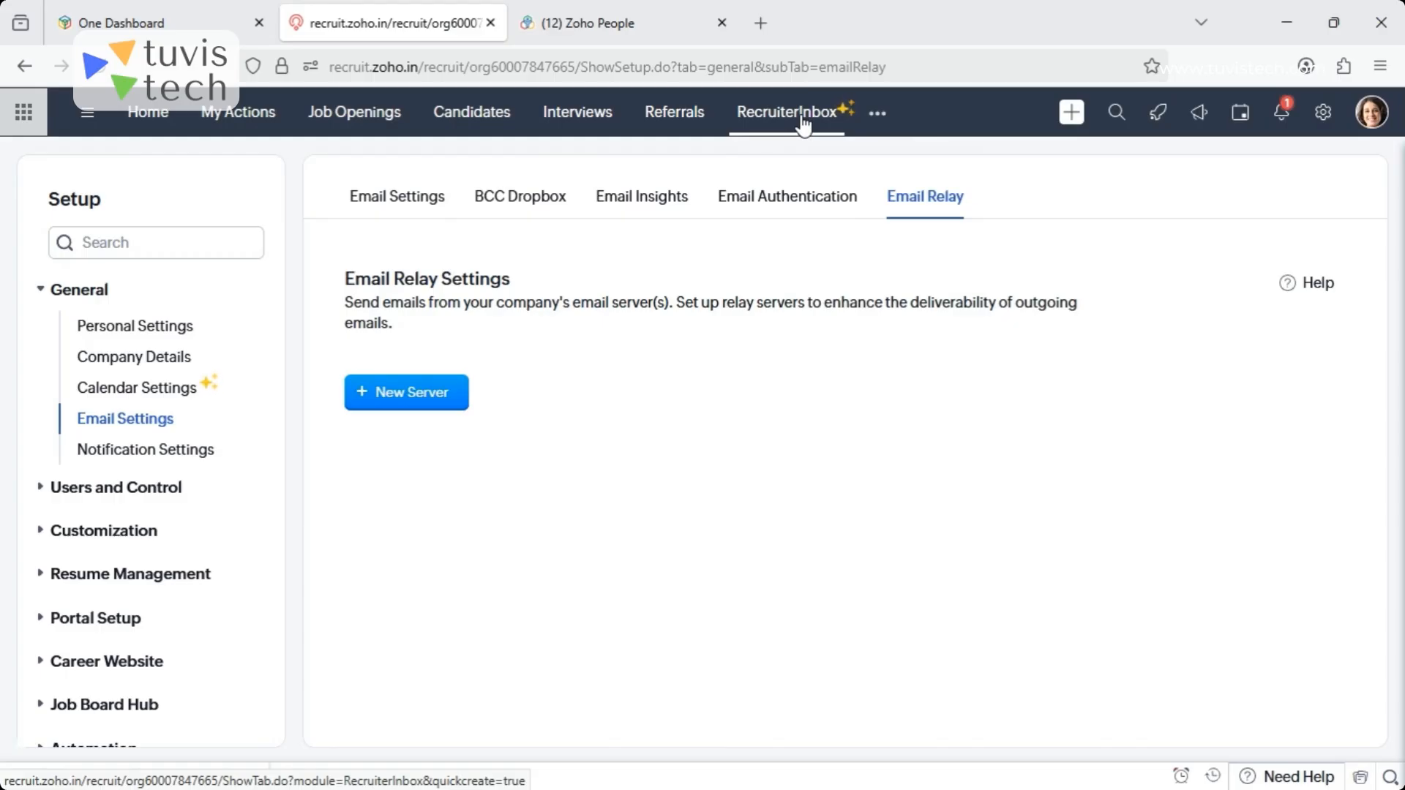
- Open the Reviews module, examine the first-row Software Developer review's details, and return to the review list
left_click(882, 114)
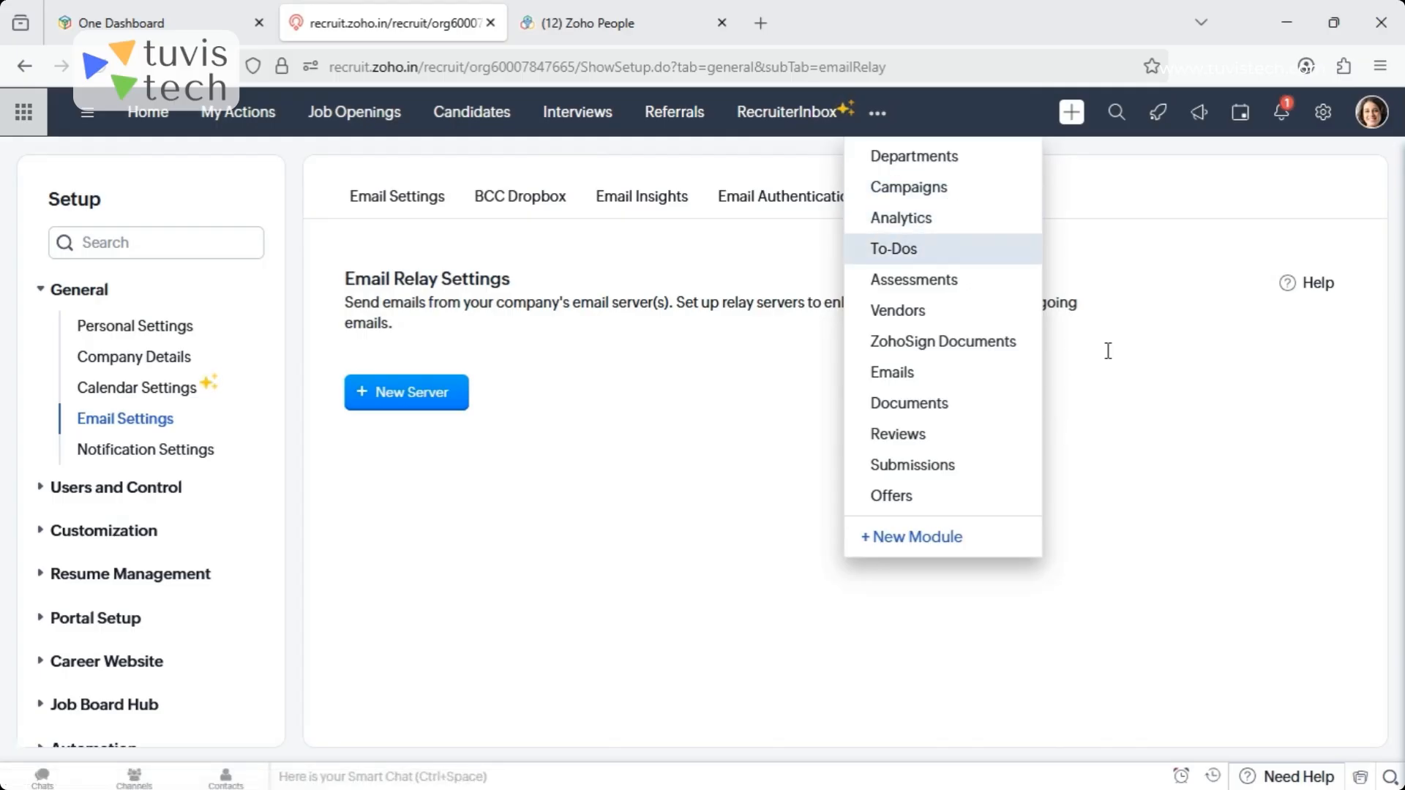
left_click(899, 436)
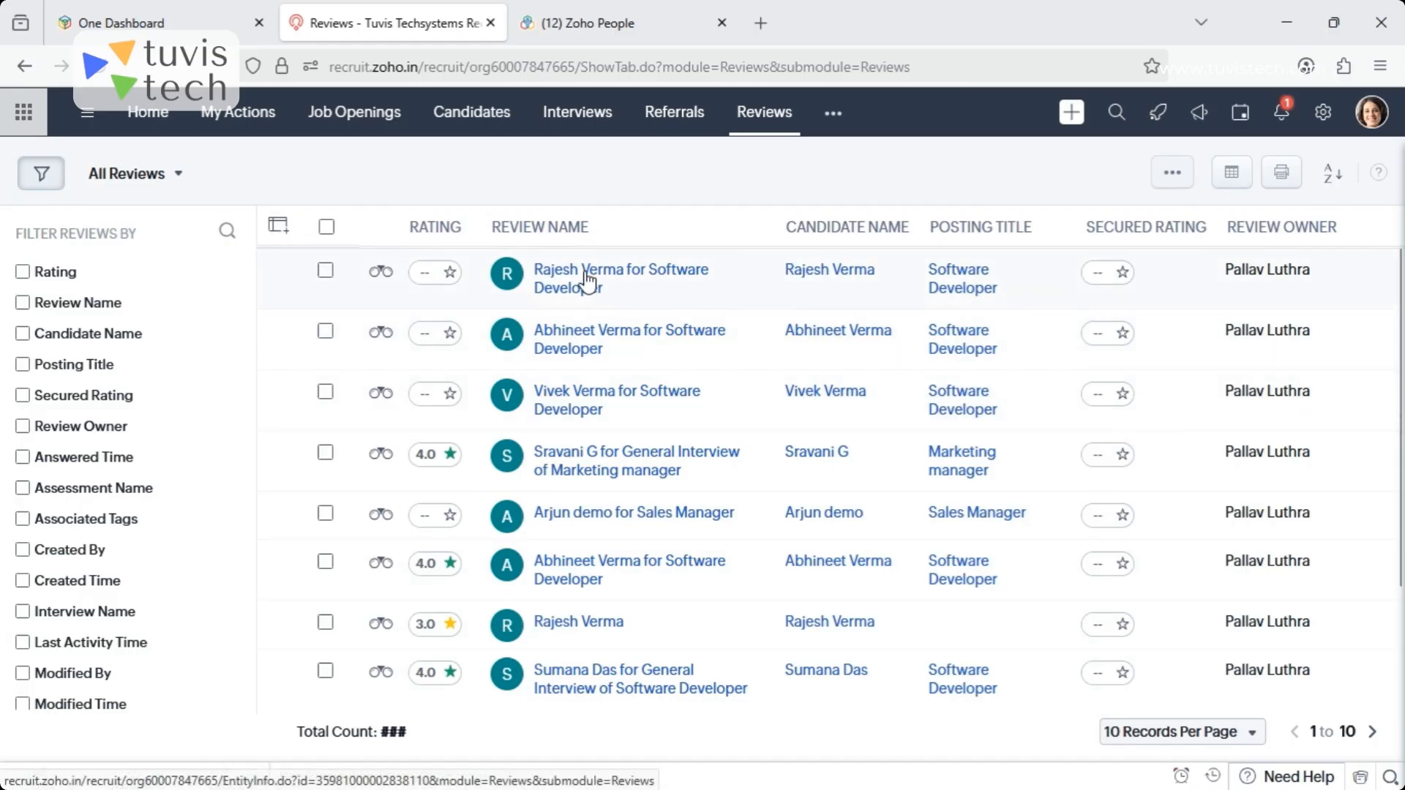
mouse_move(588, 280)
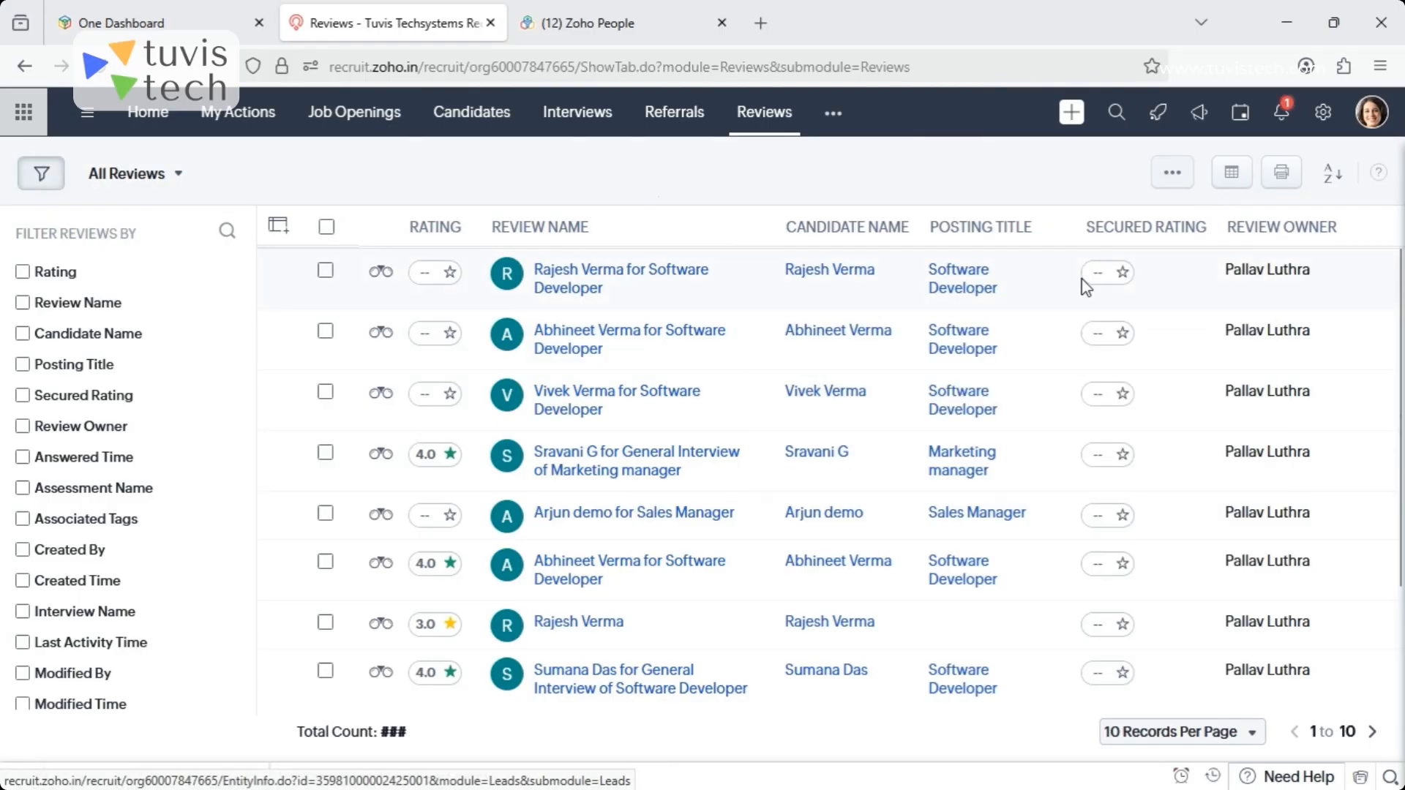
left_click(1116, 281)
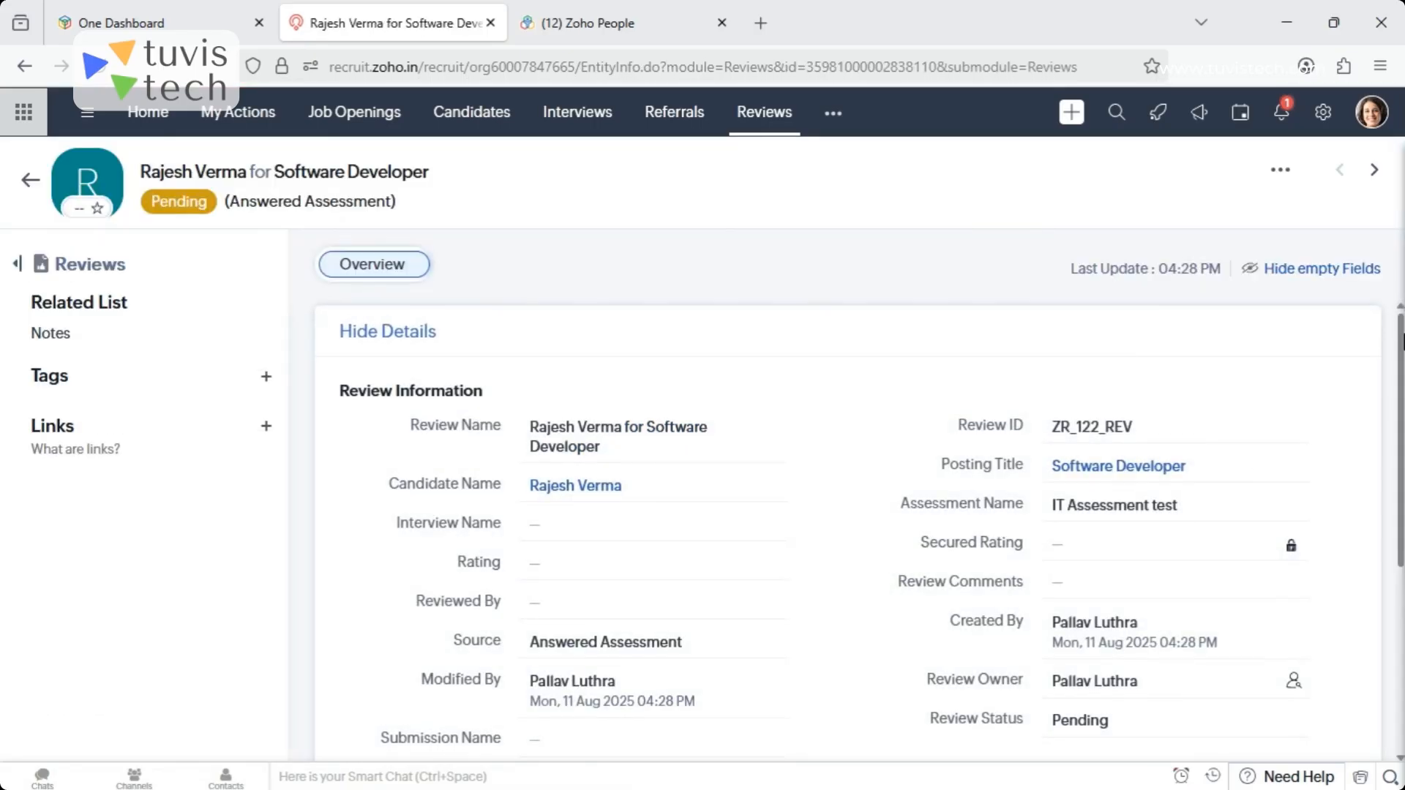
scroll(1398, 513, "down", 4)
scroll(1402, 571, "up", 4)
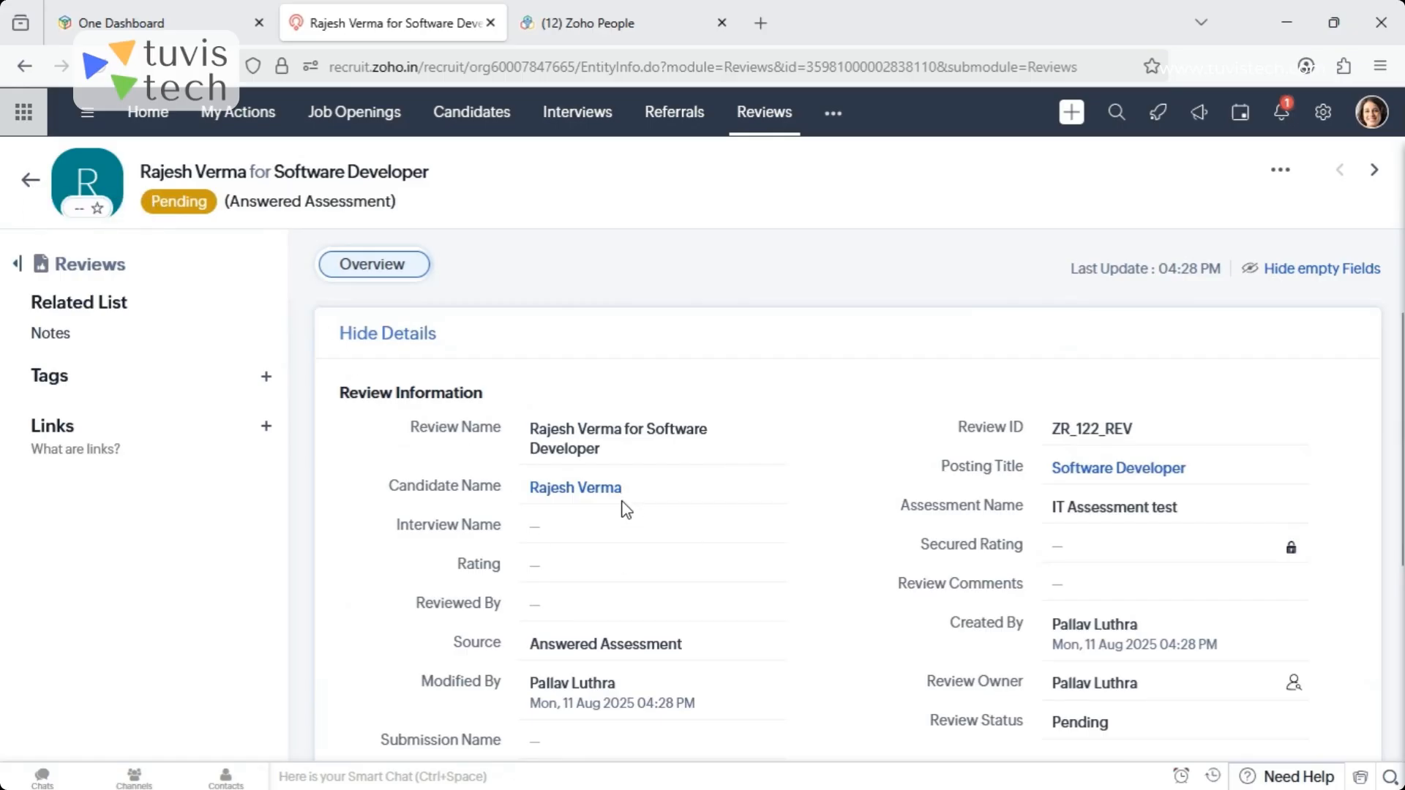
left_click(27, 181)
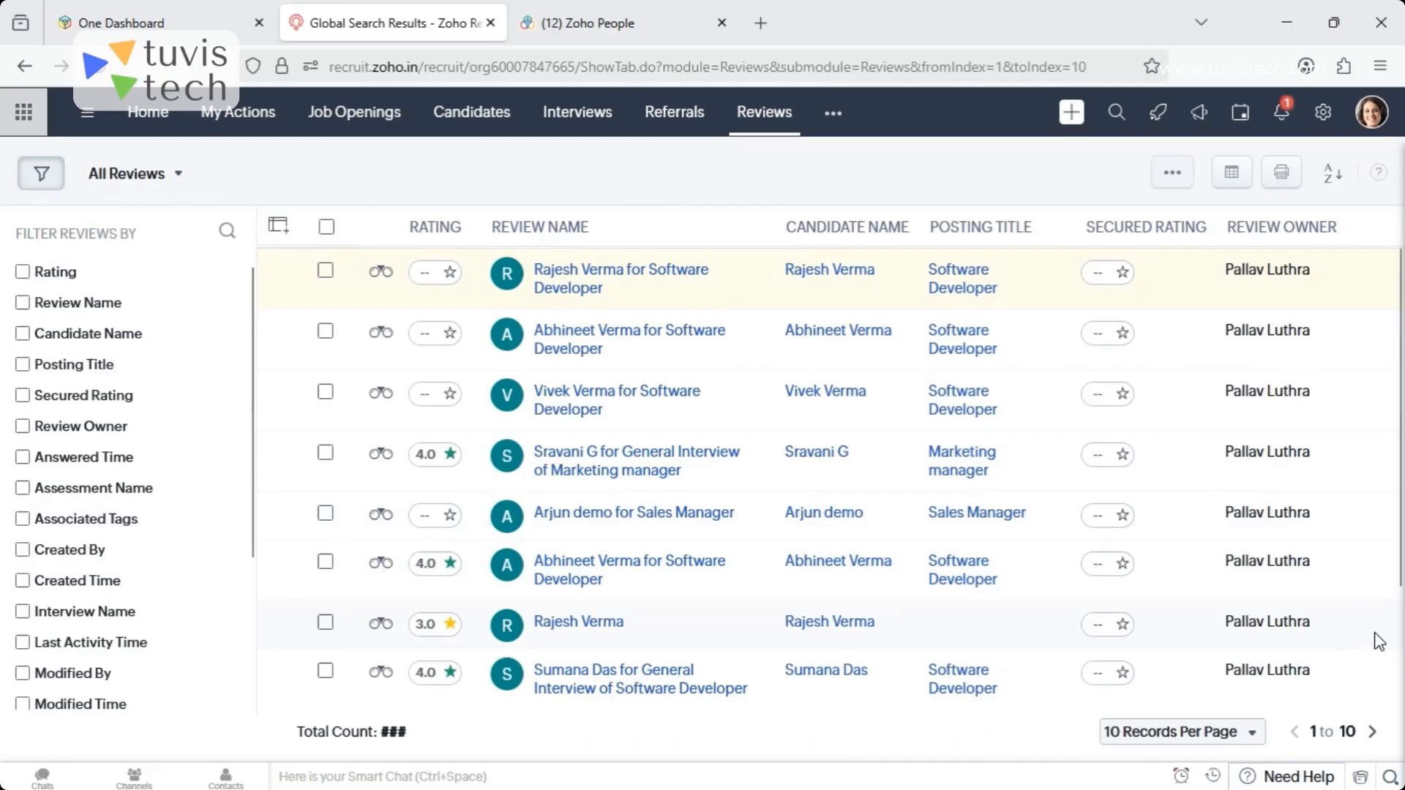
- Open the 3.0-rated recruiter review and view its assessment details and overview
left_click(566, 627)
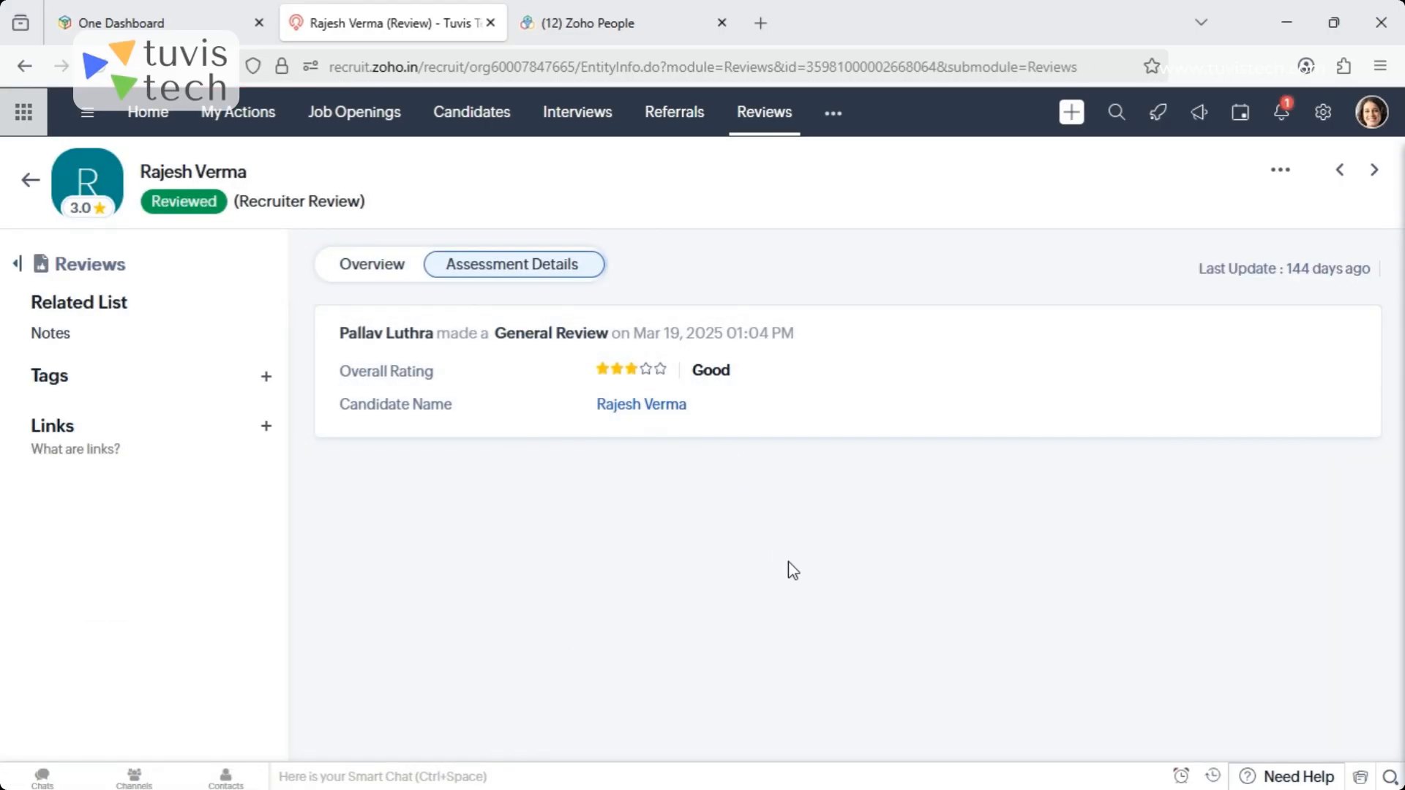
left_click(370, 268)
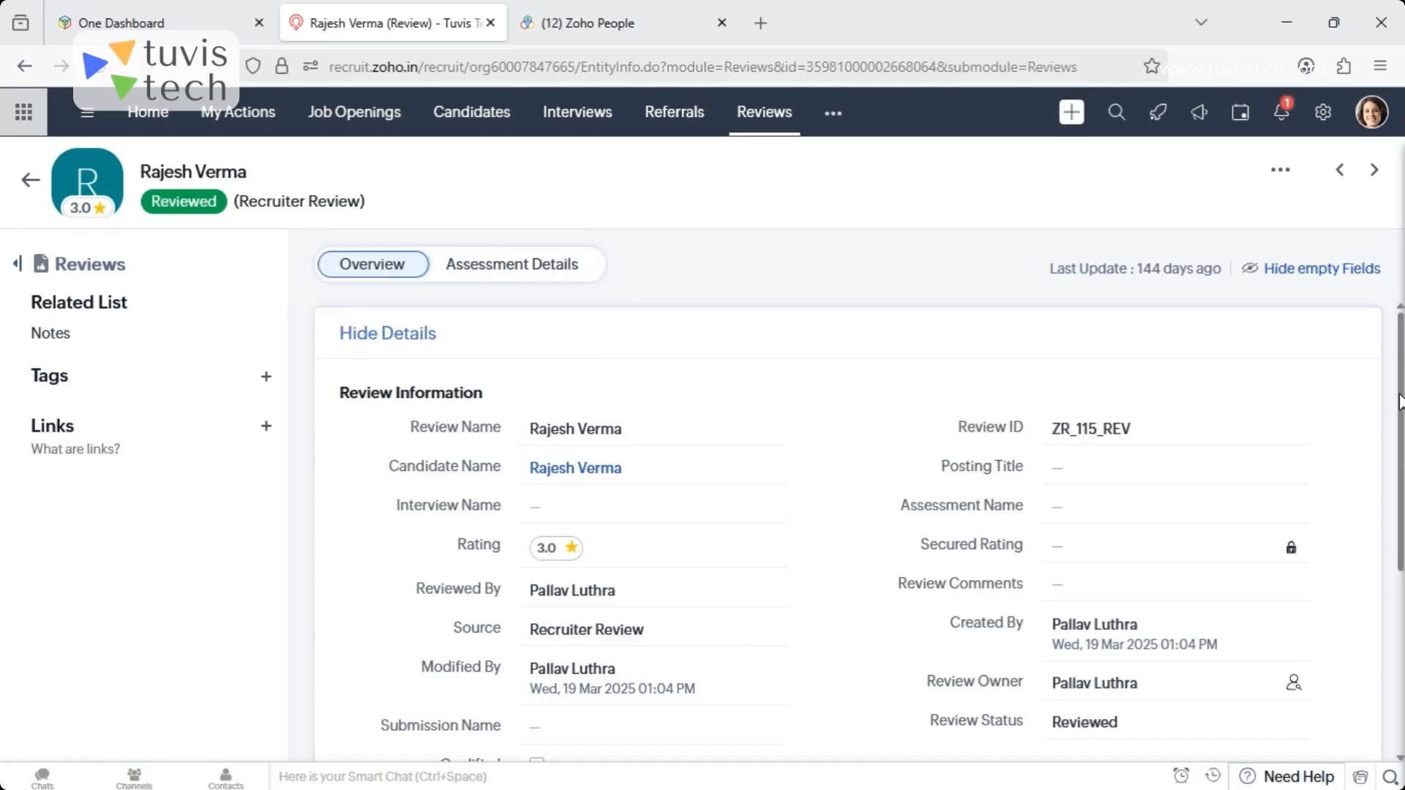
- Examine the recruiter review's information fields and return to its assessment details
scroll(848, 527, "down", 4)
scroll(1401, 650, "up", 2)
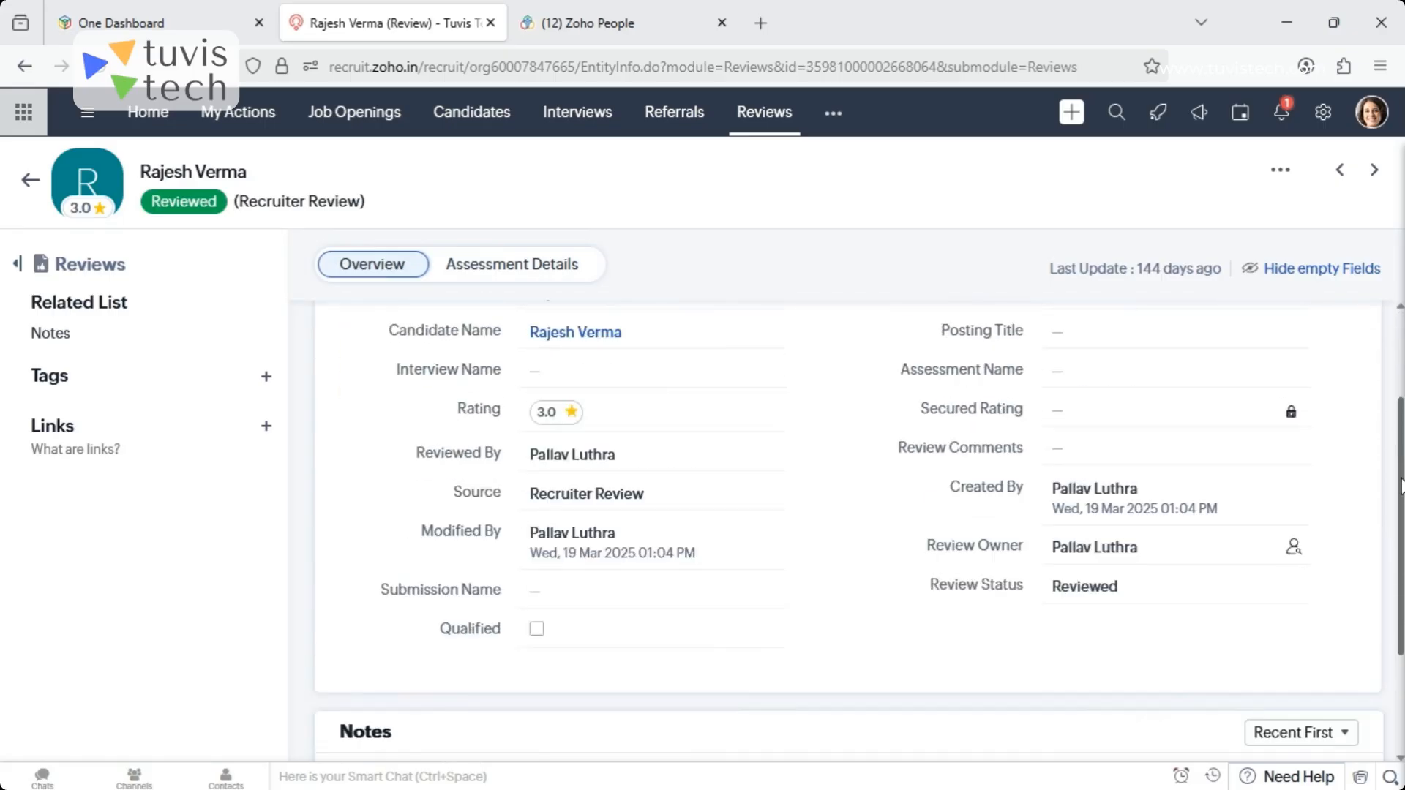
left_click_drag(1402, 487, 1402, 454)
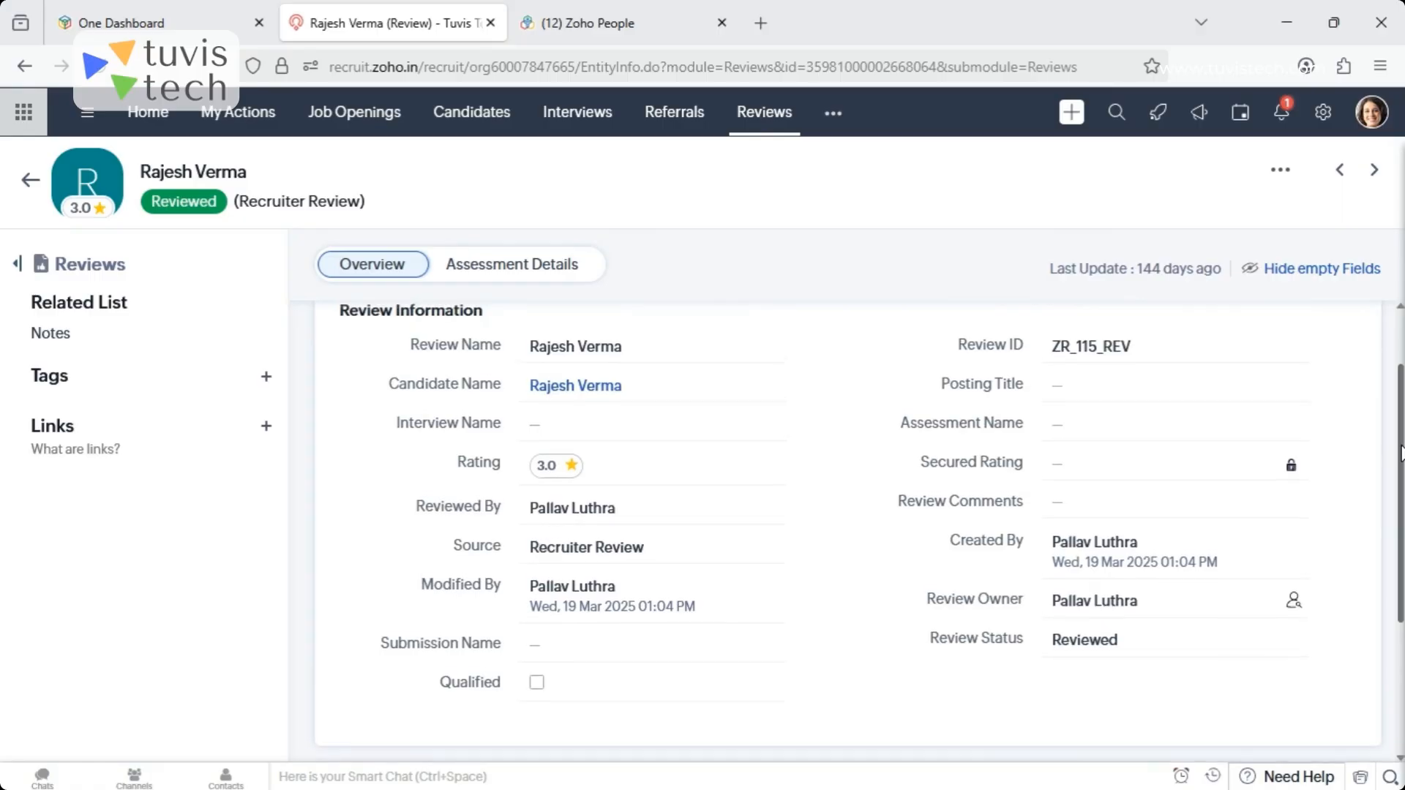
left_click(537, 266)
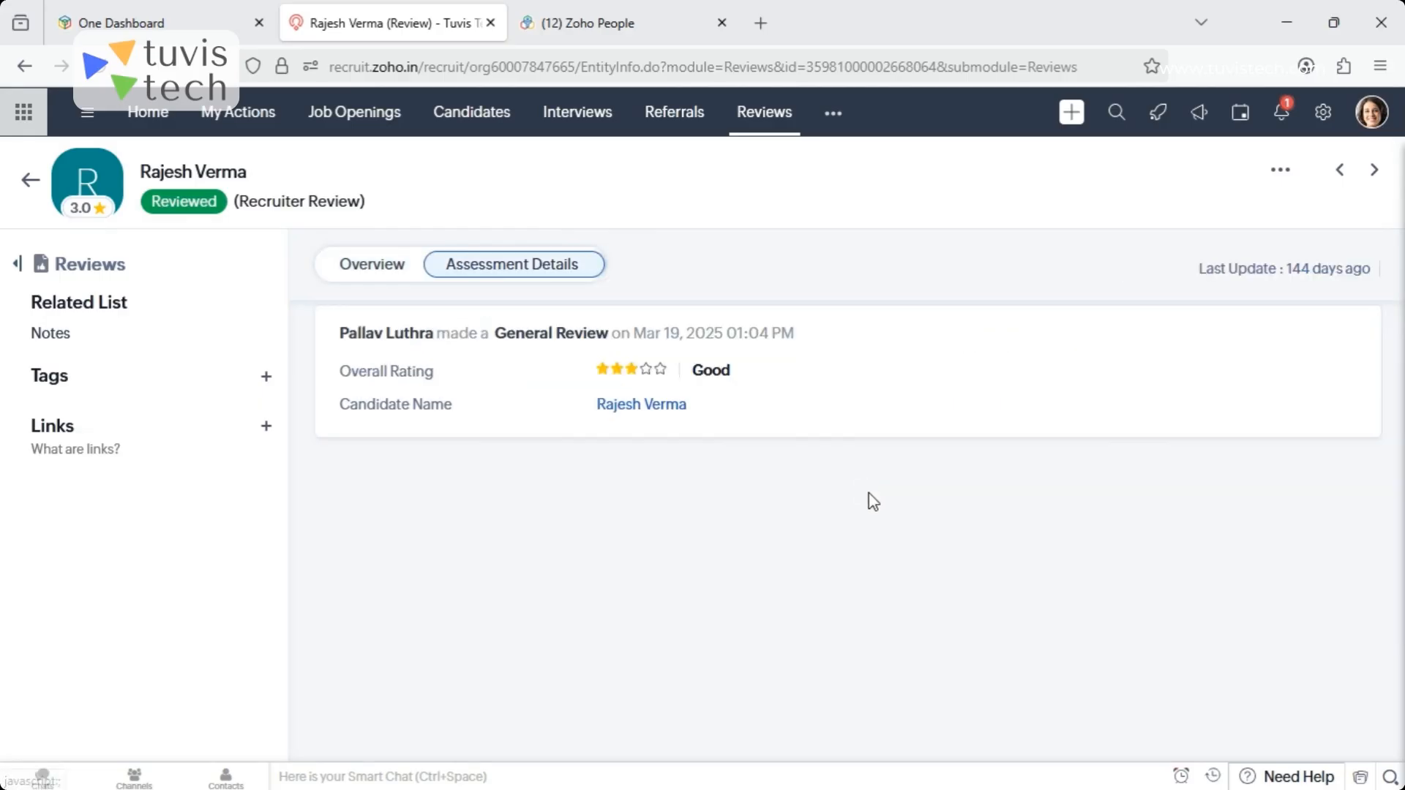
- Open the reviewed candidate's record and view its Answered Assessments section
left_click(662, 407)
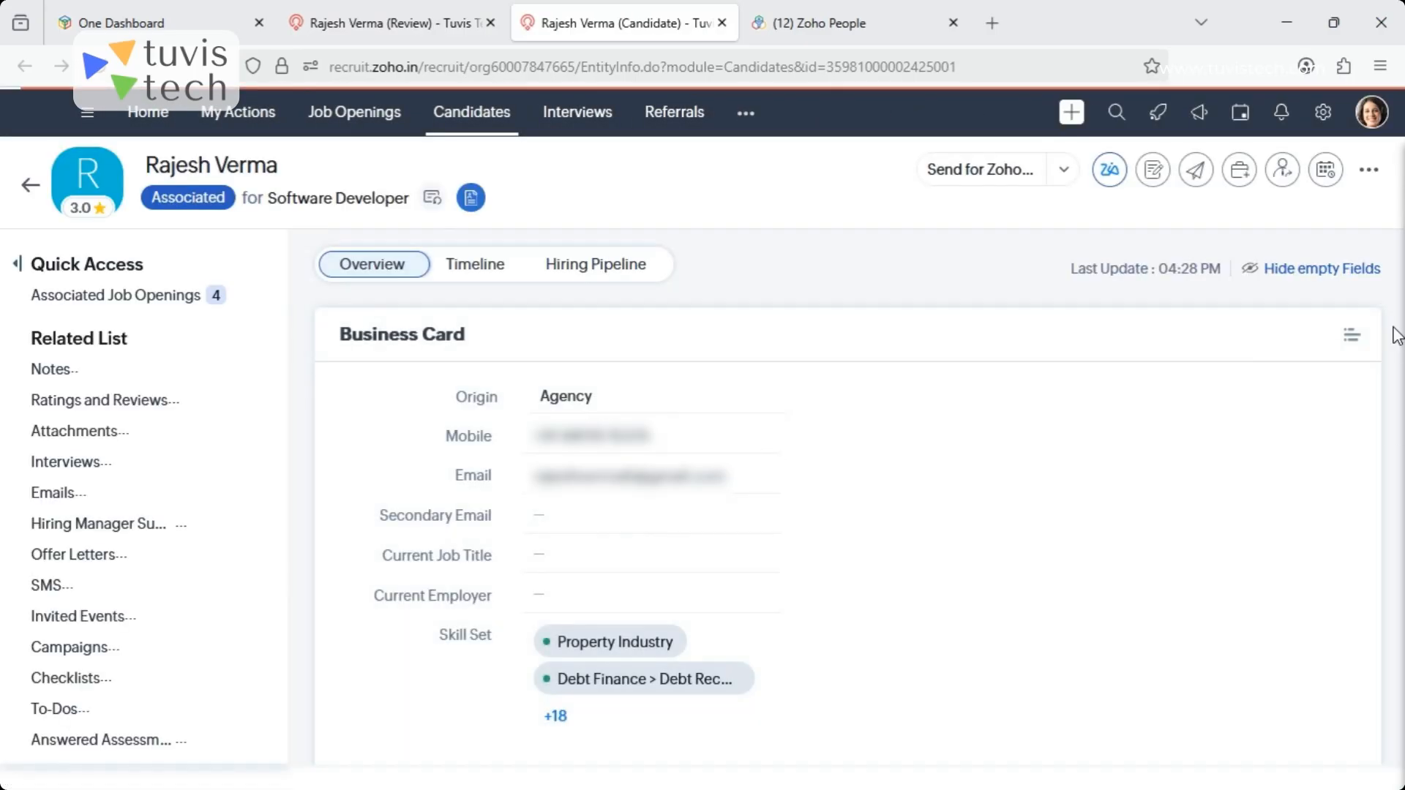
scroll(278, 666, "down", 3)
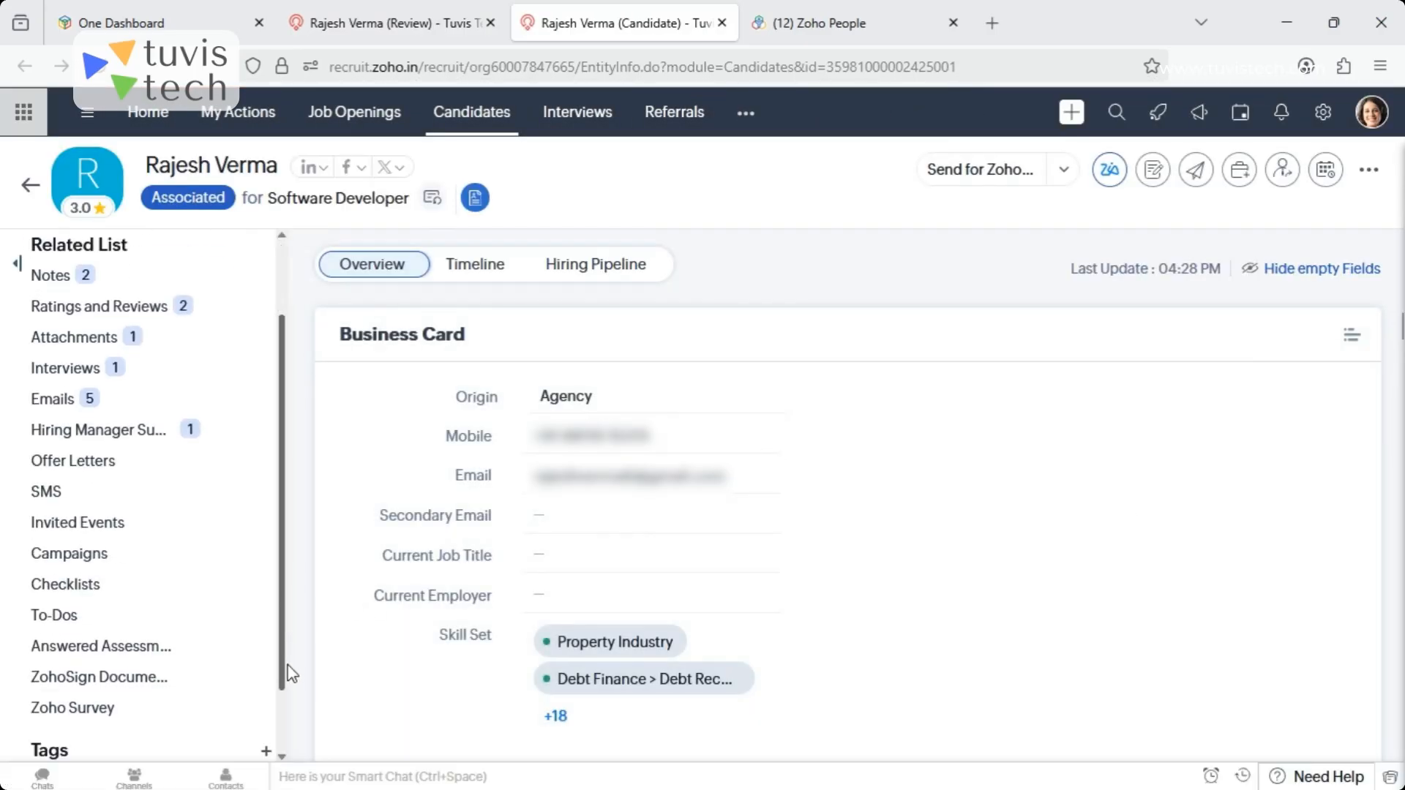
left_click(97, 624)
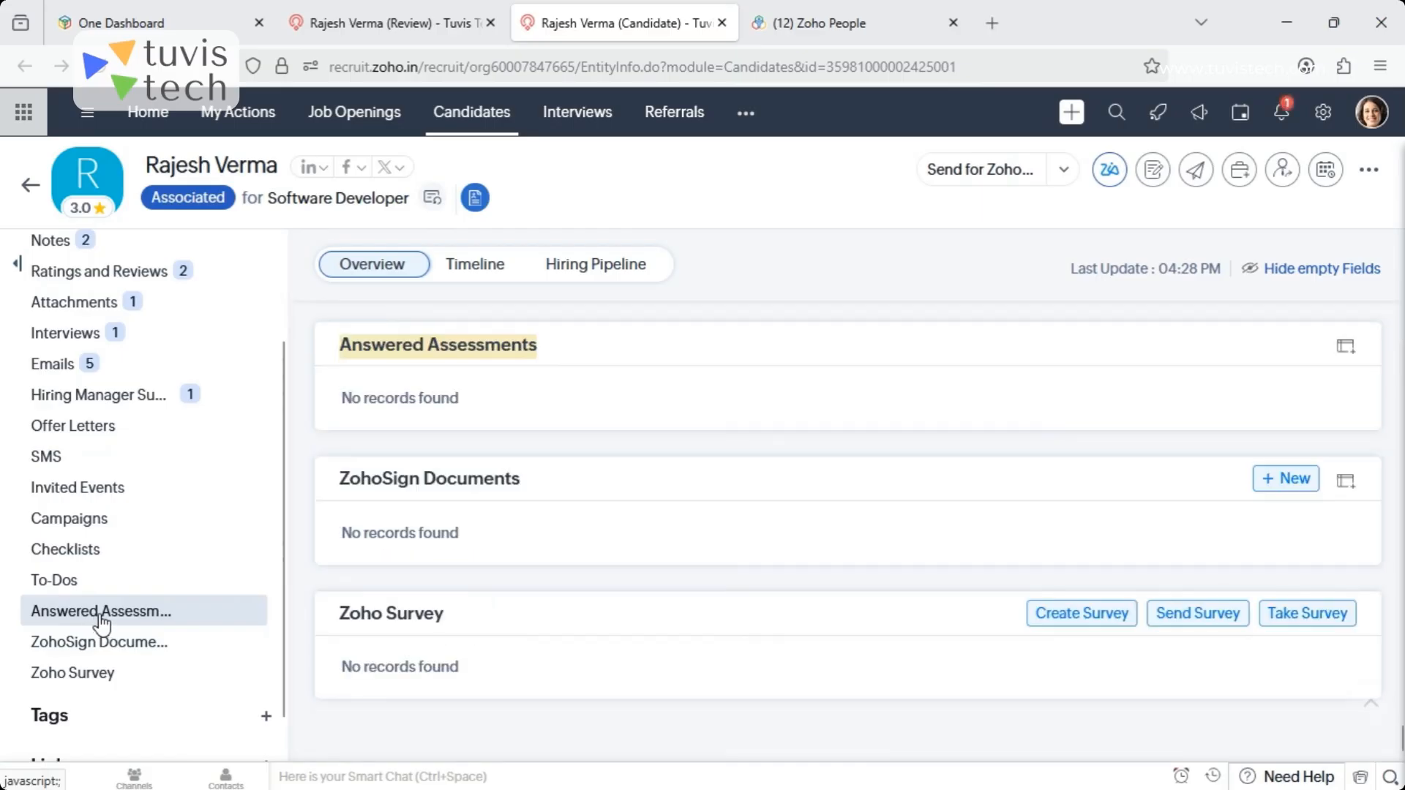
- Open the Submissions module and look through the columns of the All Submissions list
left_click(746, 116)
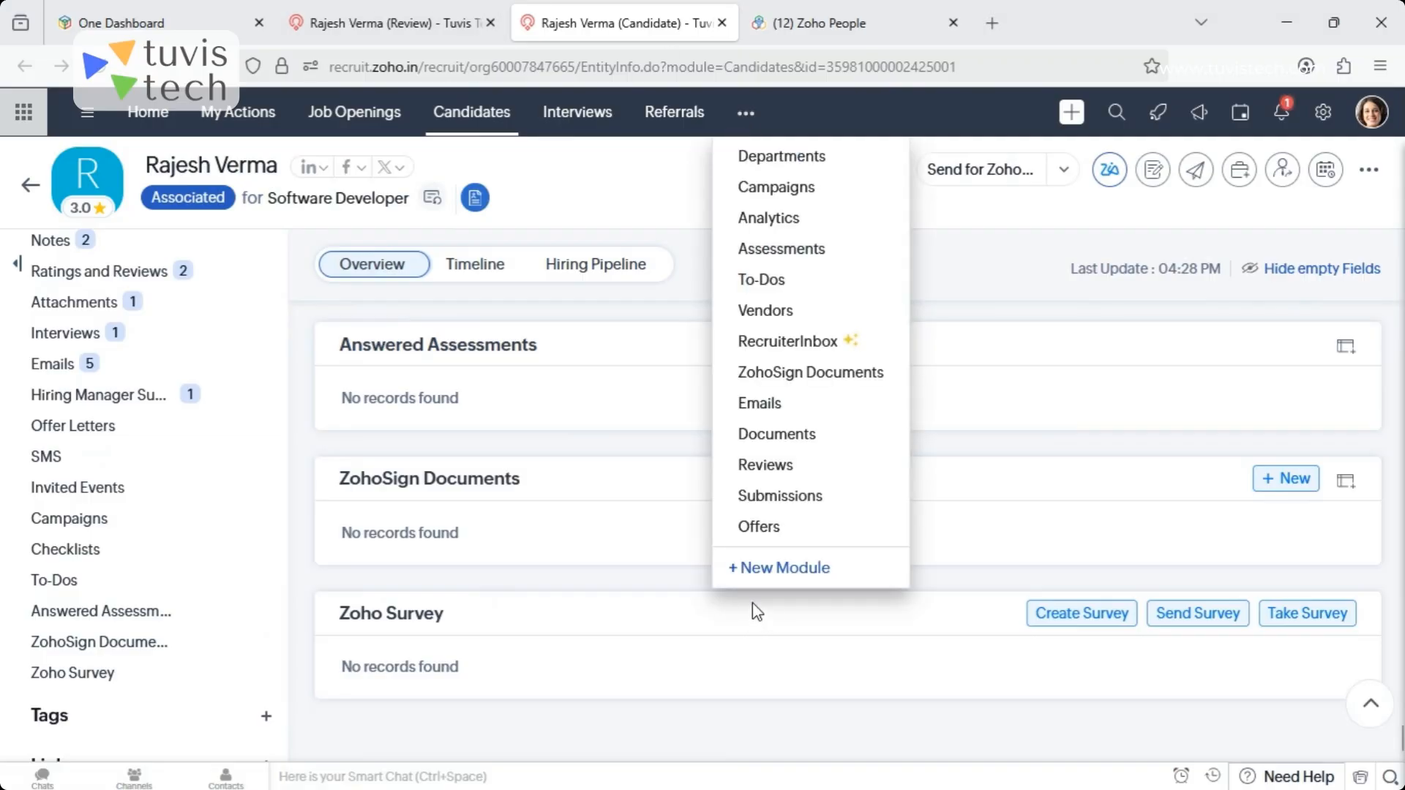
left_click(789, 498)
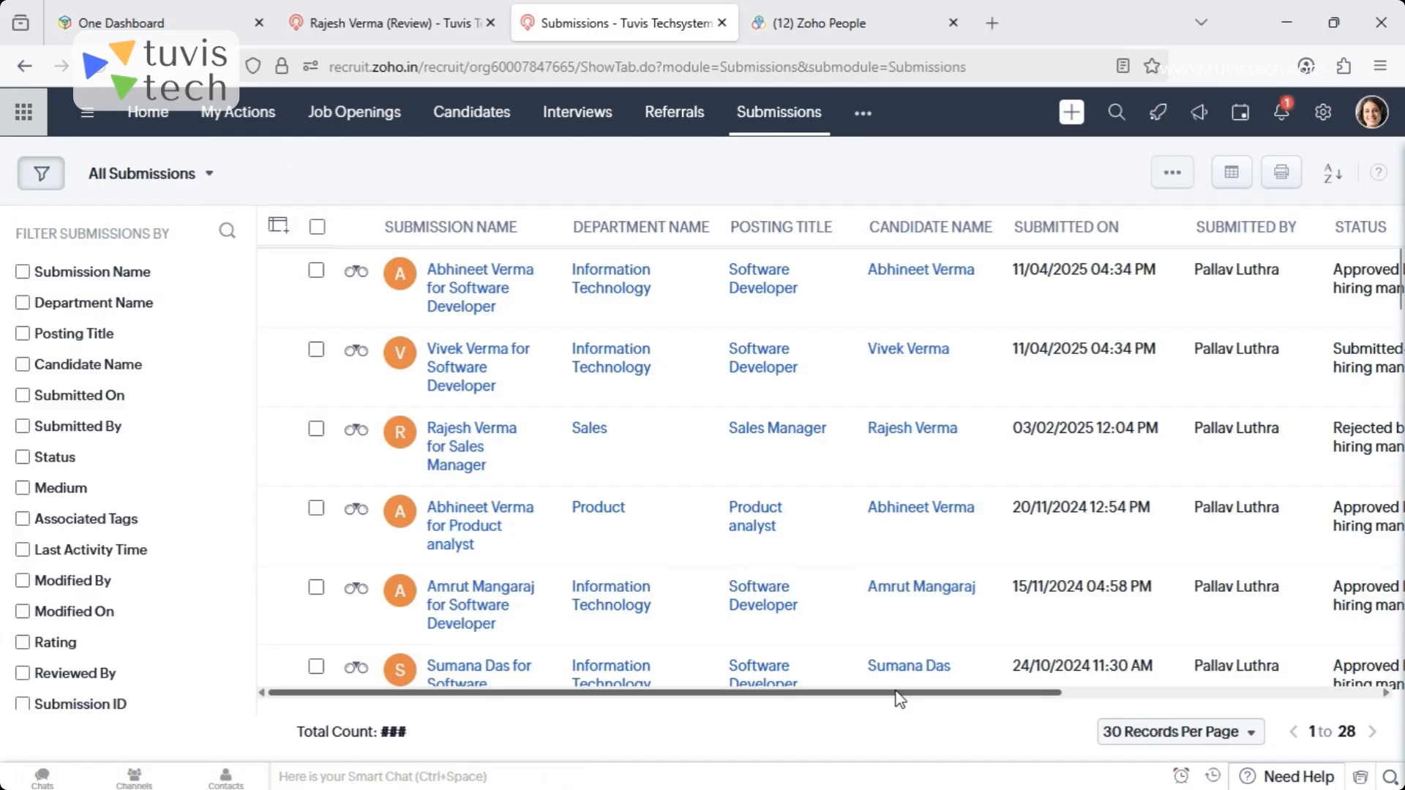
left_click_drag(900, 699, 947, 699)
- Select the first three candidates in the Candidates module and start a mass email to them
left_click(472, 112)
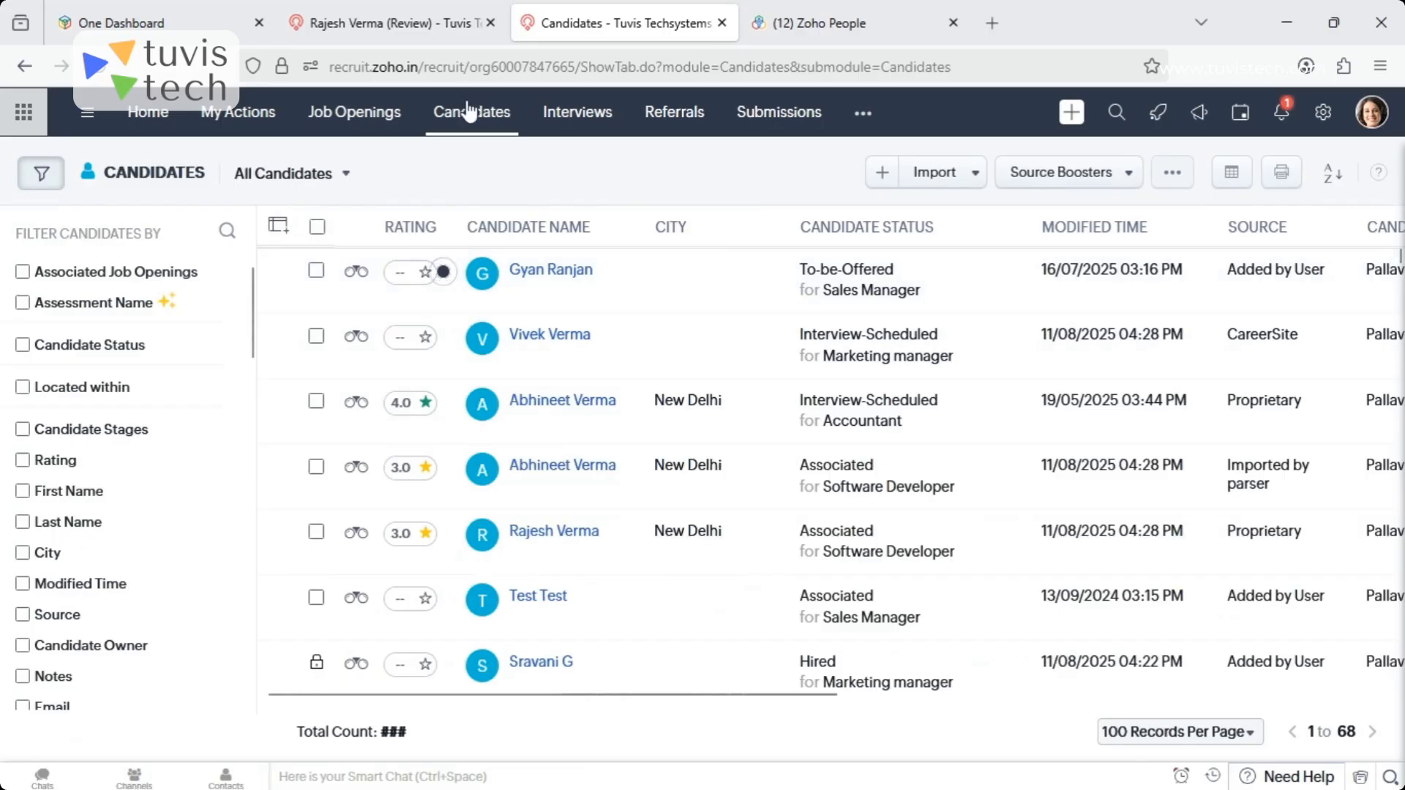
left_click(316, 270)
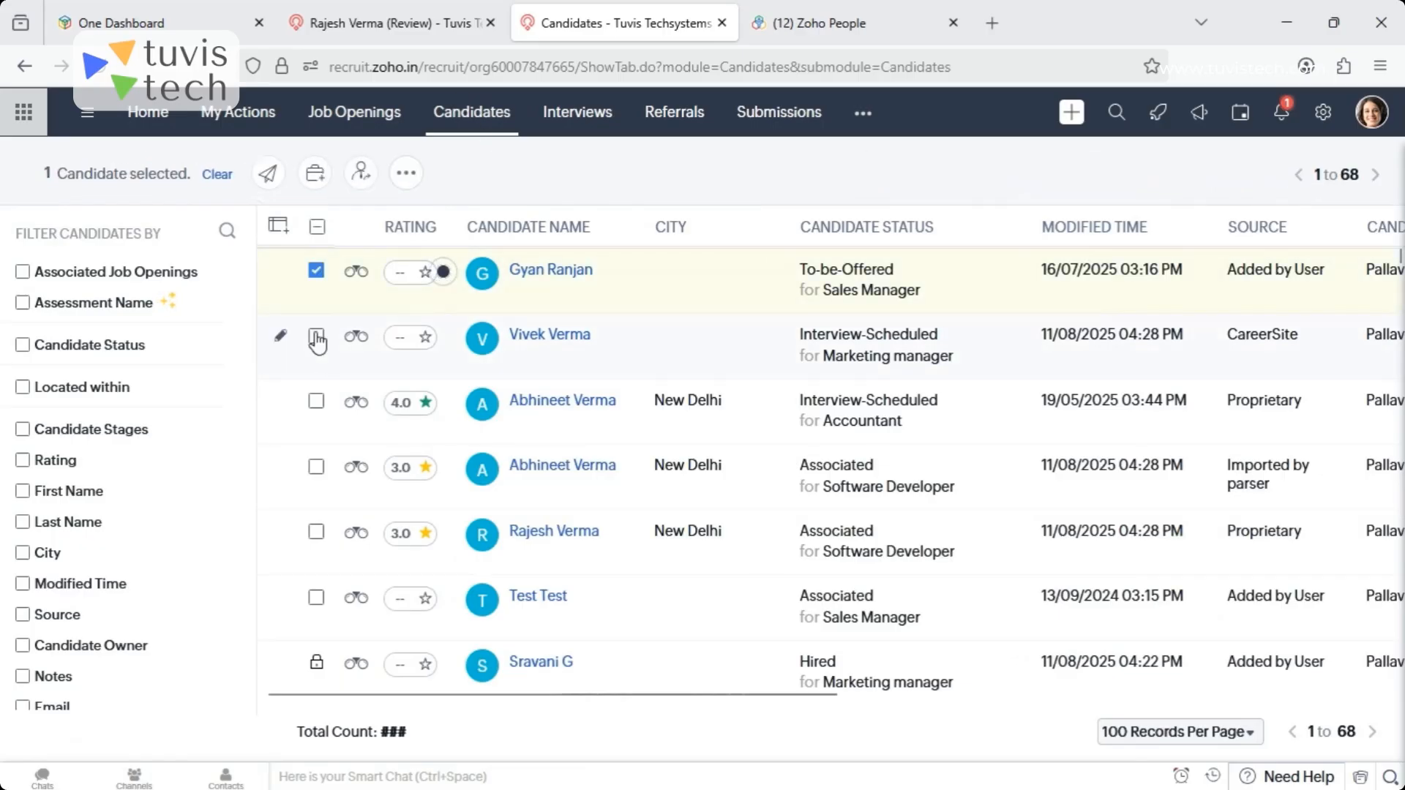
left_click(316, 336)
left_click(316, 401)
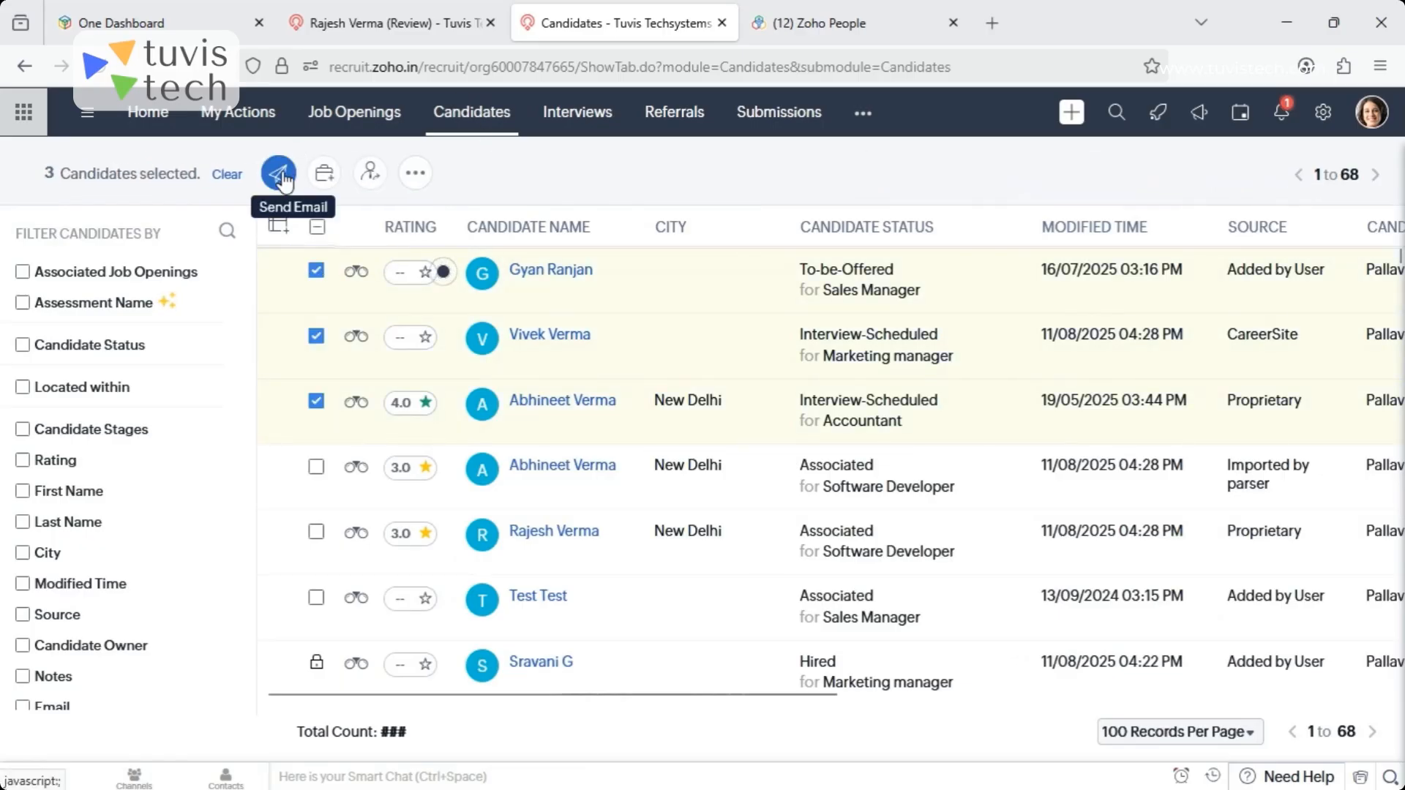
left_click(280, 179)
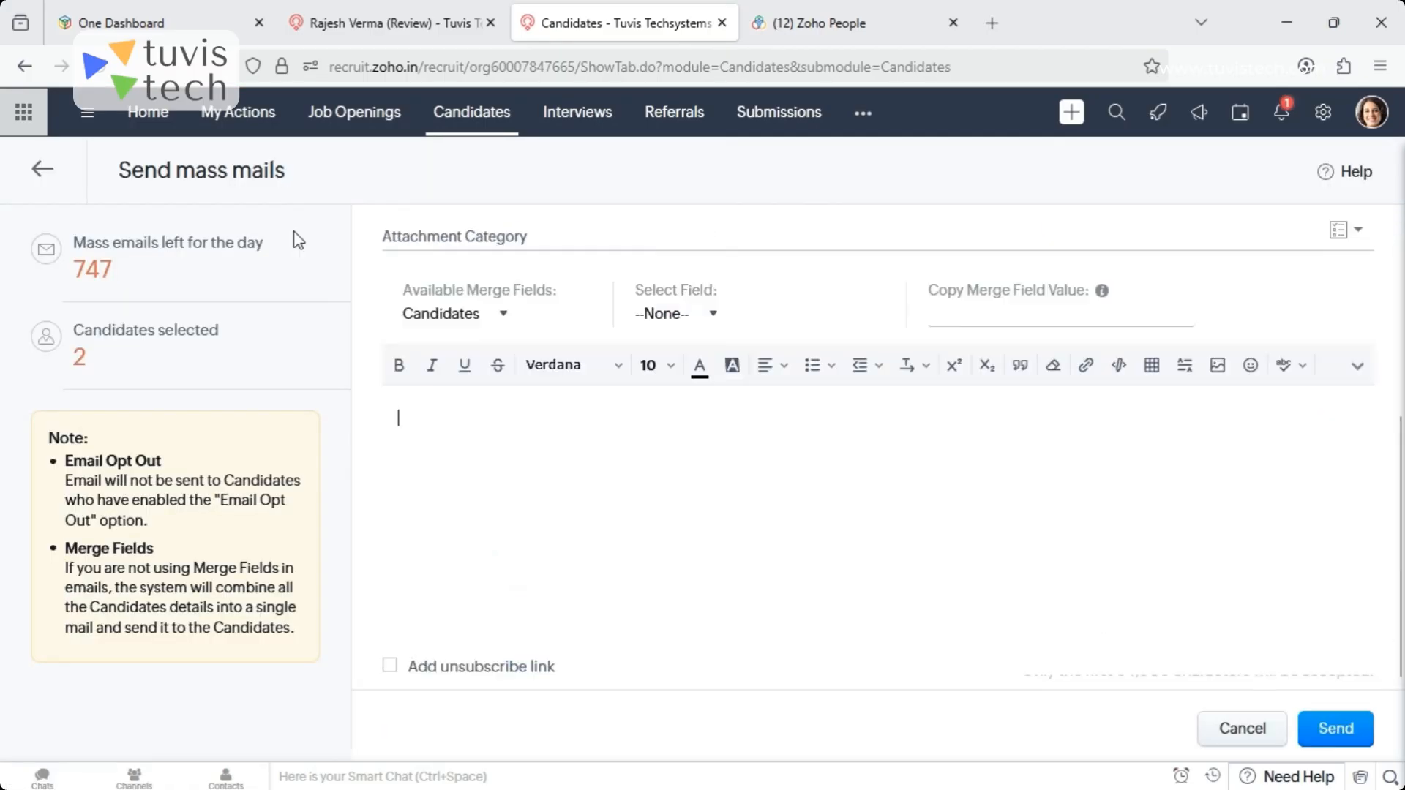
- Apply the Submit to Hiring Manager email template to the mass email and select the Software Developer job opening
left_click_drag(1399, 502, 1400, 300)
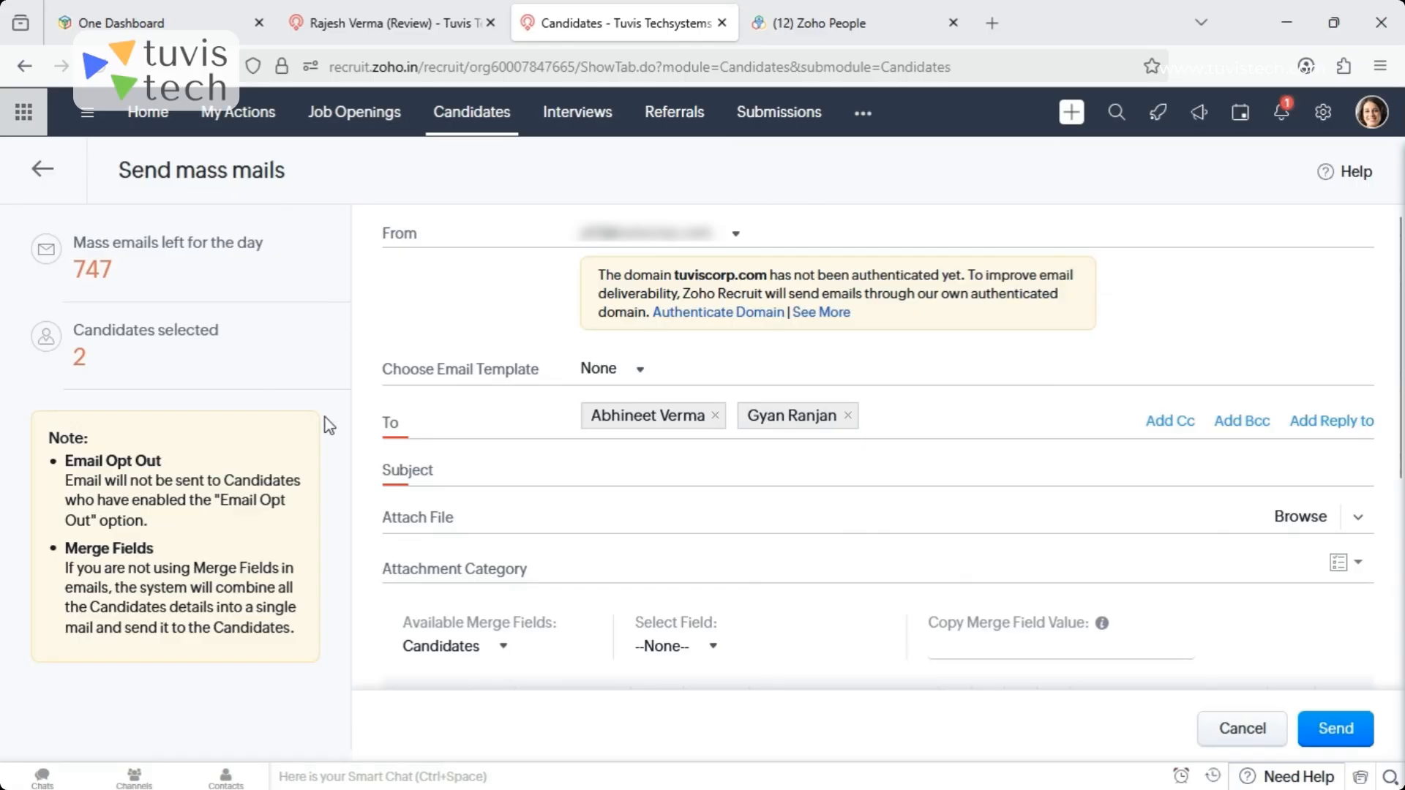
left_click(615, 369)
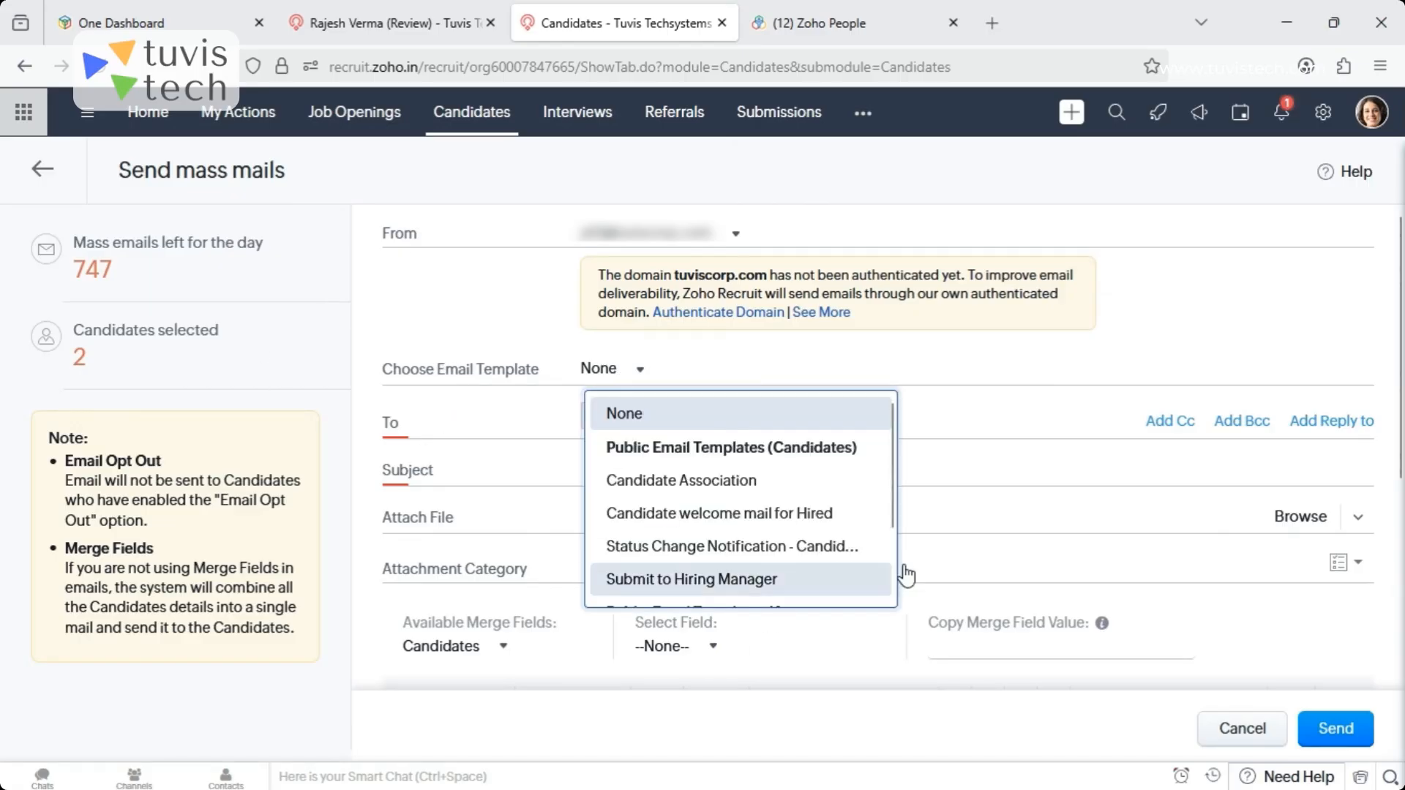
scroll(896, 483, "down", 1)
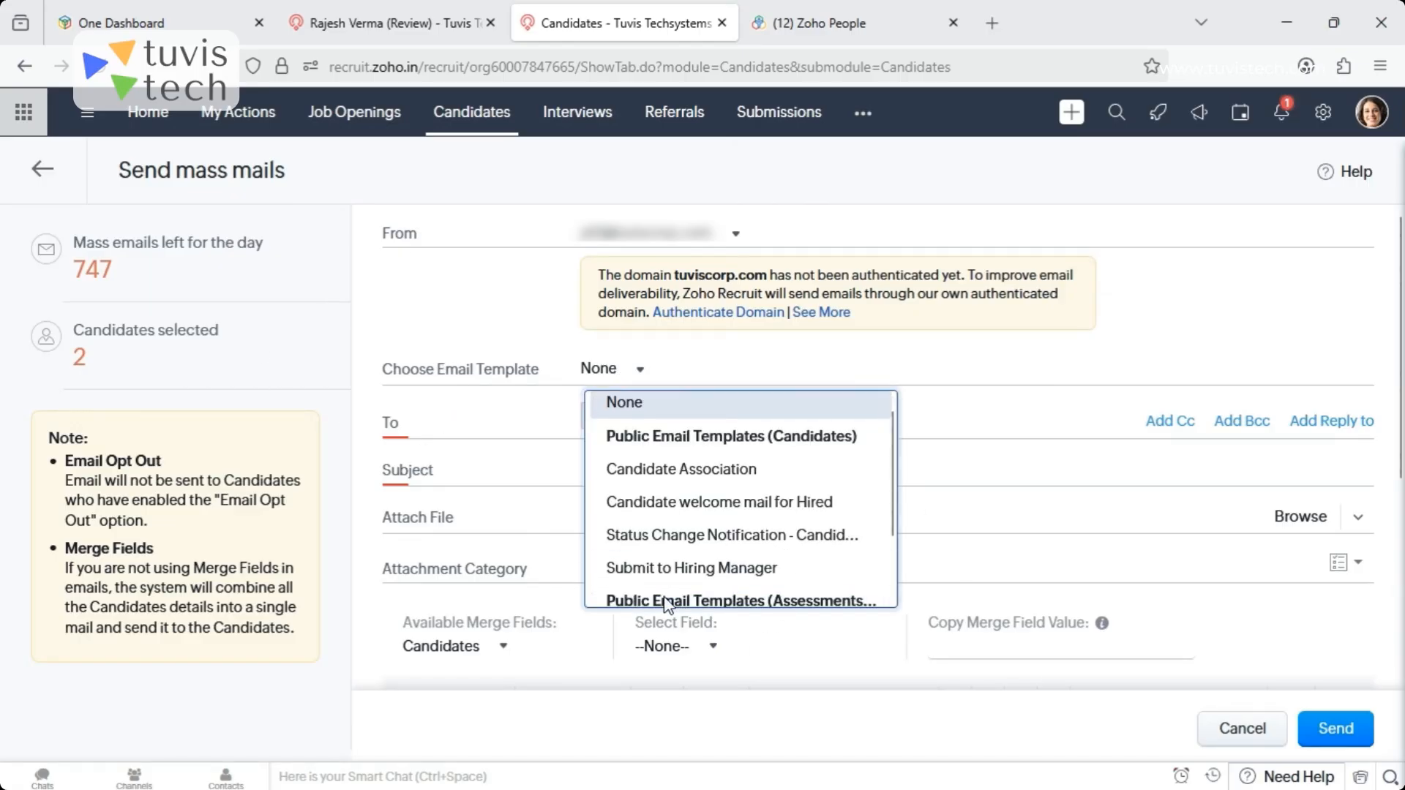
left_click(658, 568)
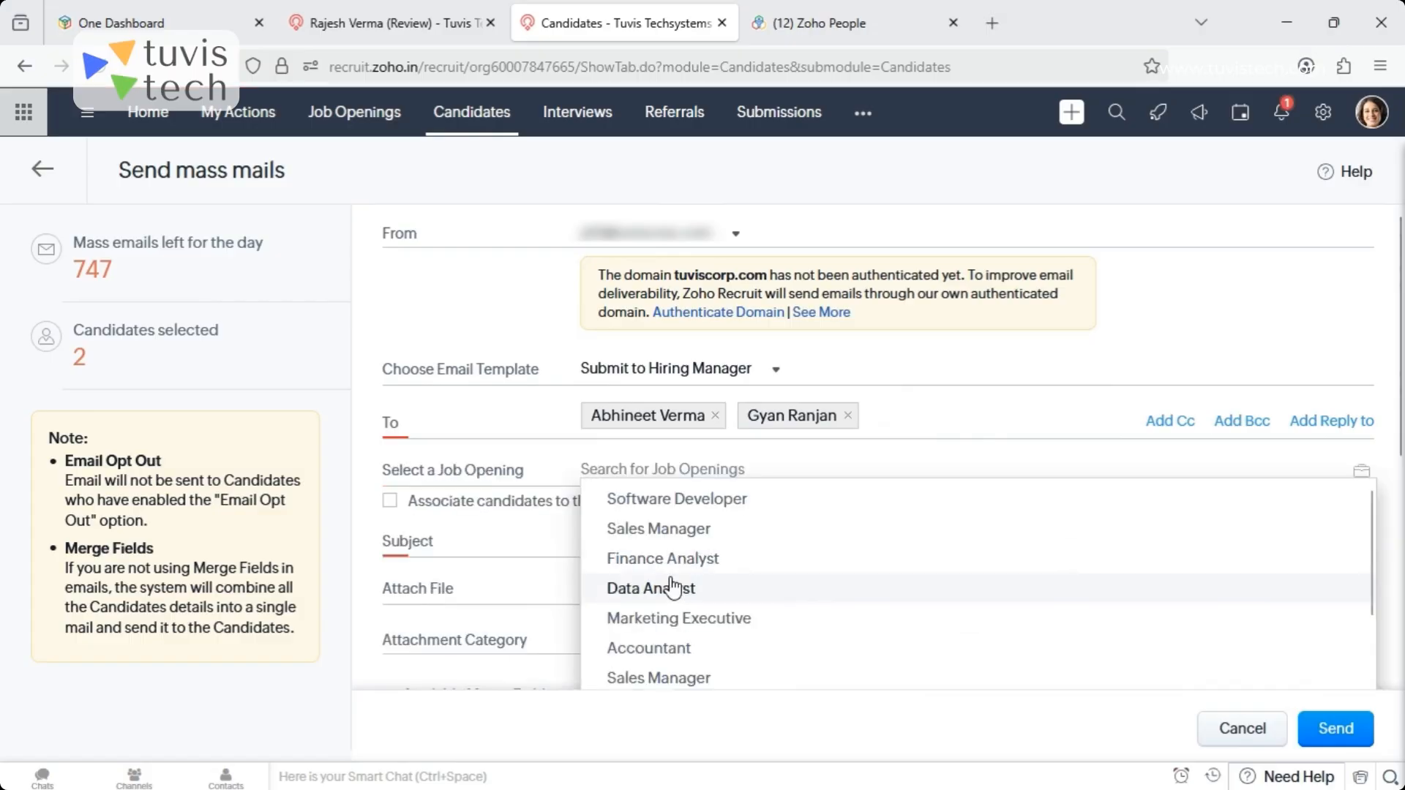
left_click(721, 498)
- Read through the template's subject and message body, and discard the mass email draft
scroll(418, 463, "down", 5)
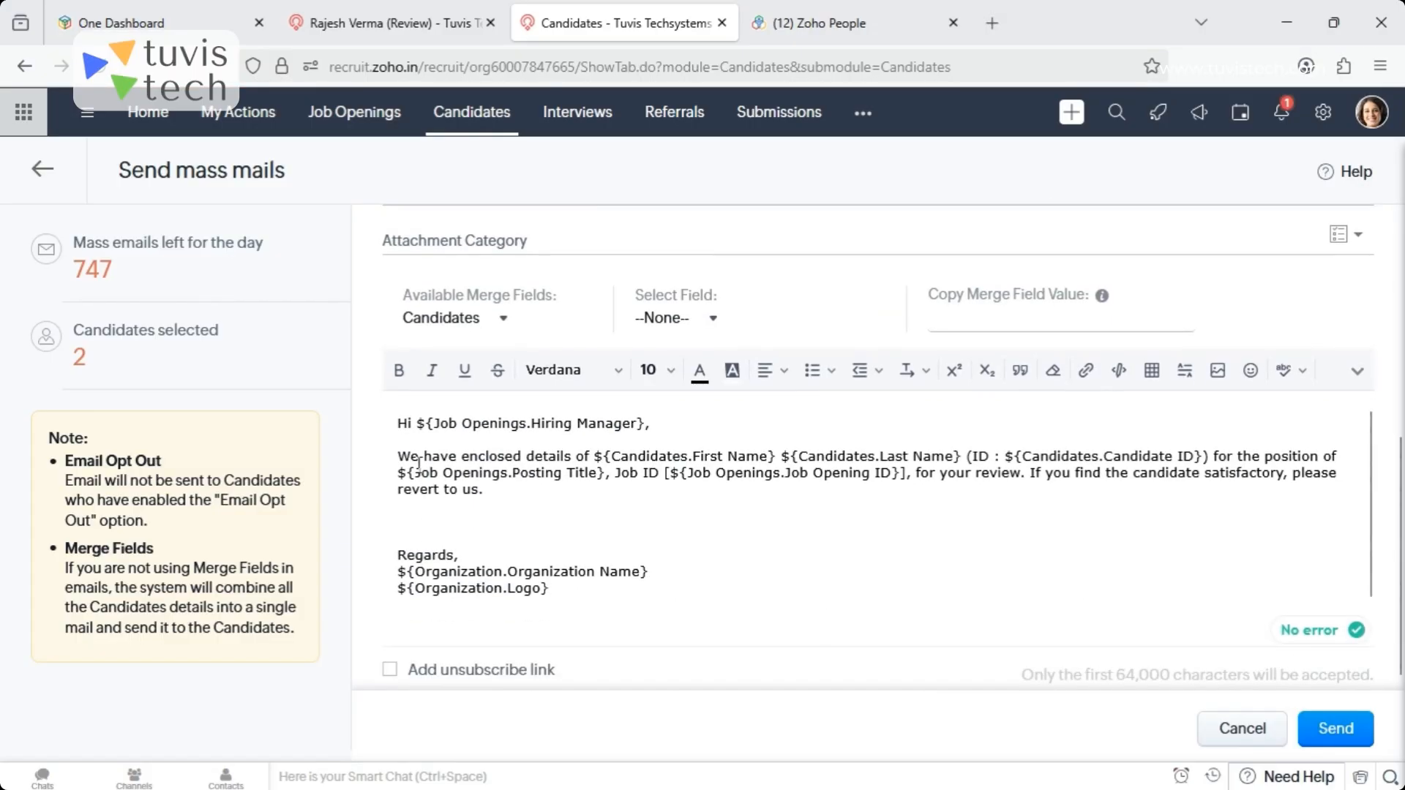
left_click_drag(388, 422, 588, 554)
left_click(789, 598)
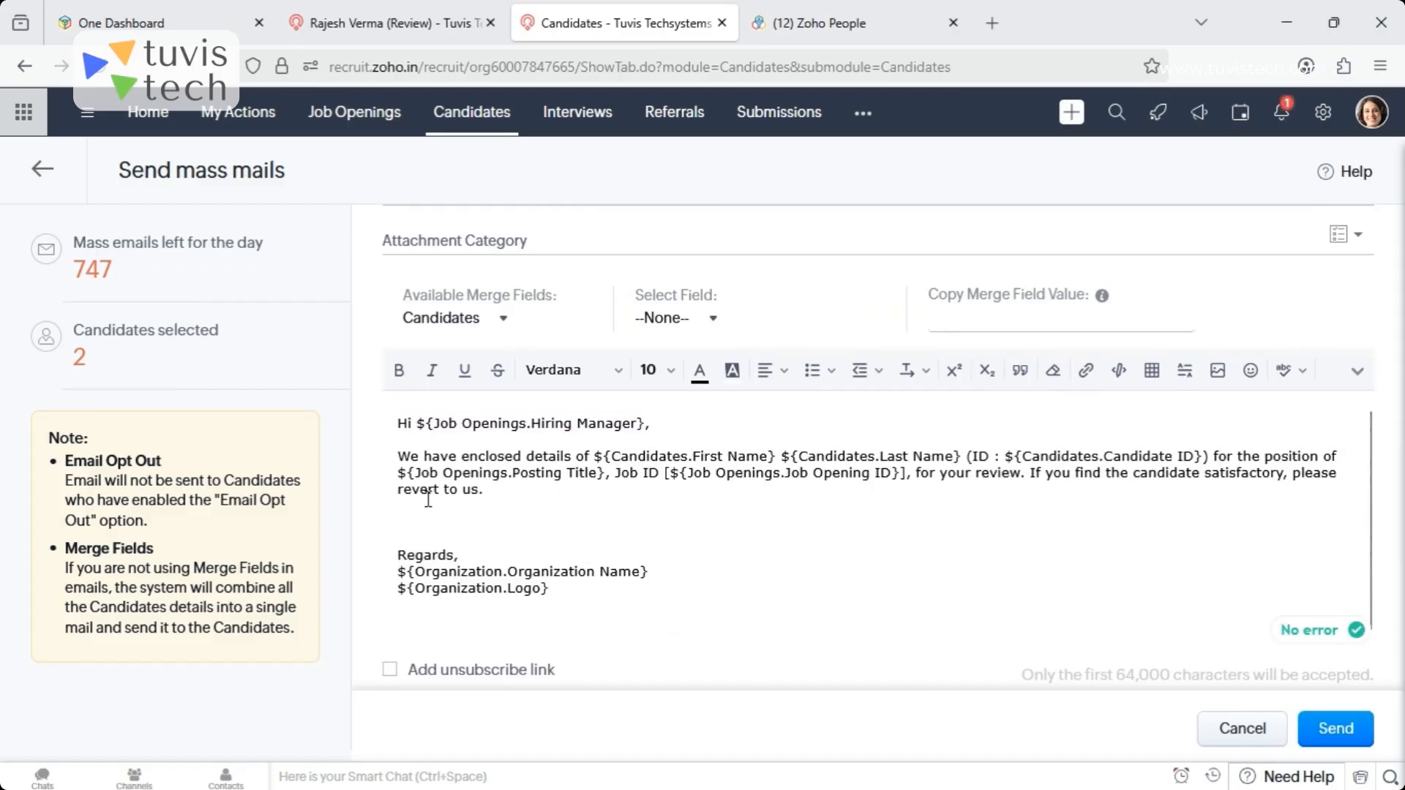
left_click_drag(398, 455, 576, 461)
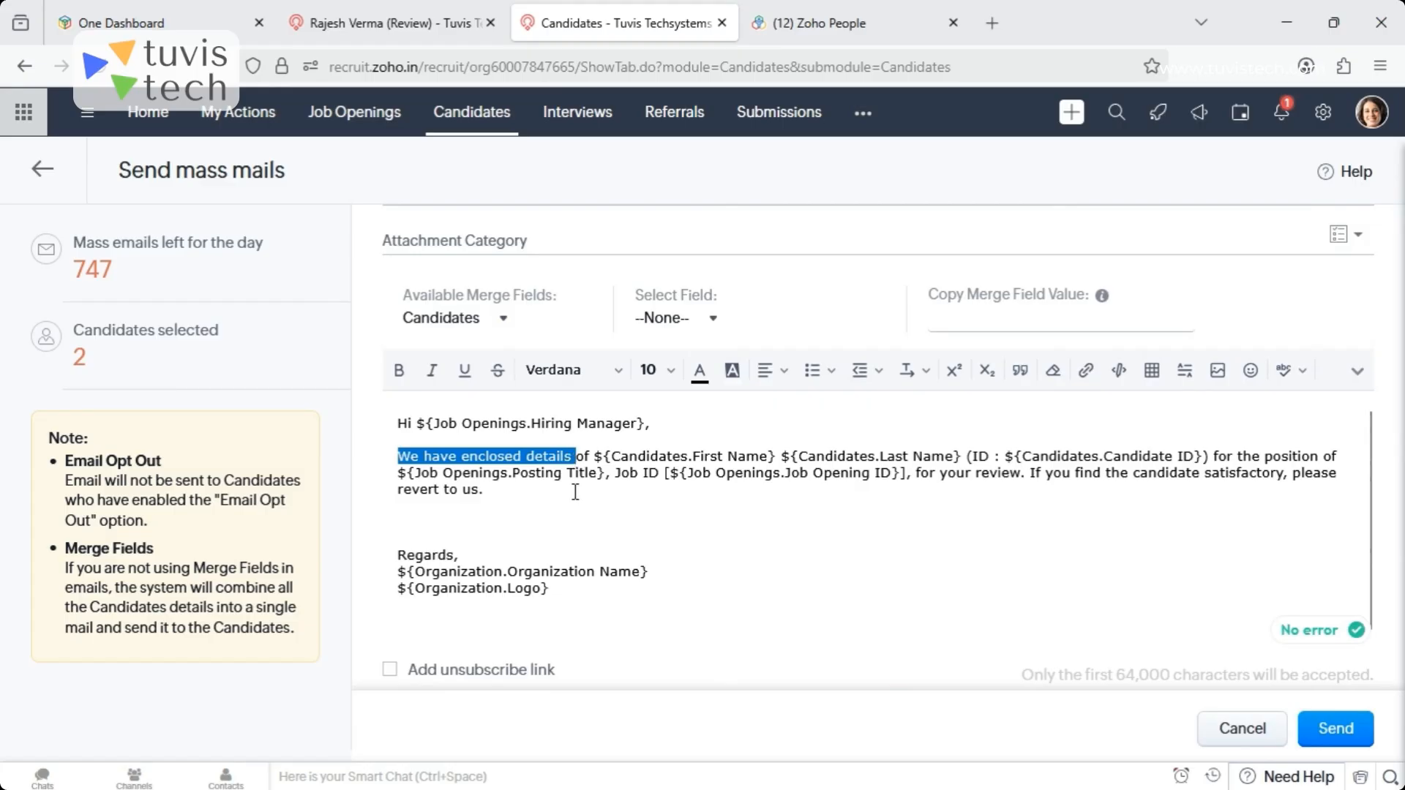
left_click(569, 519)
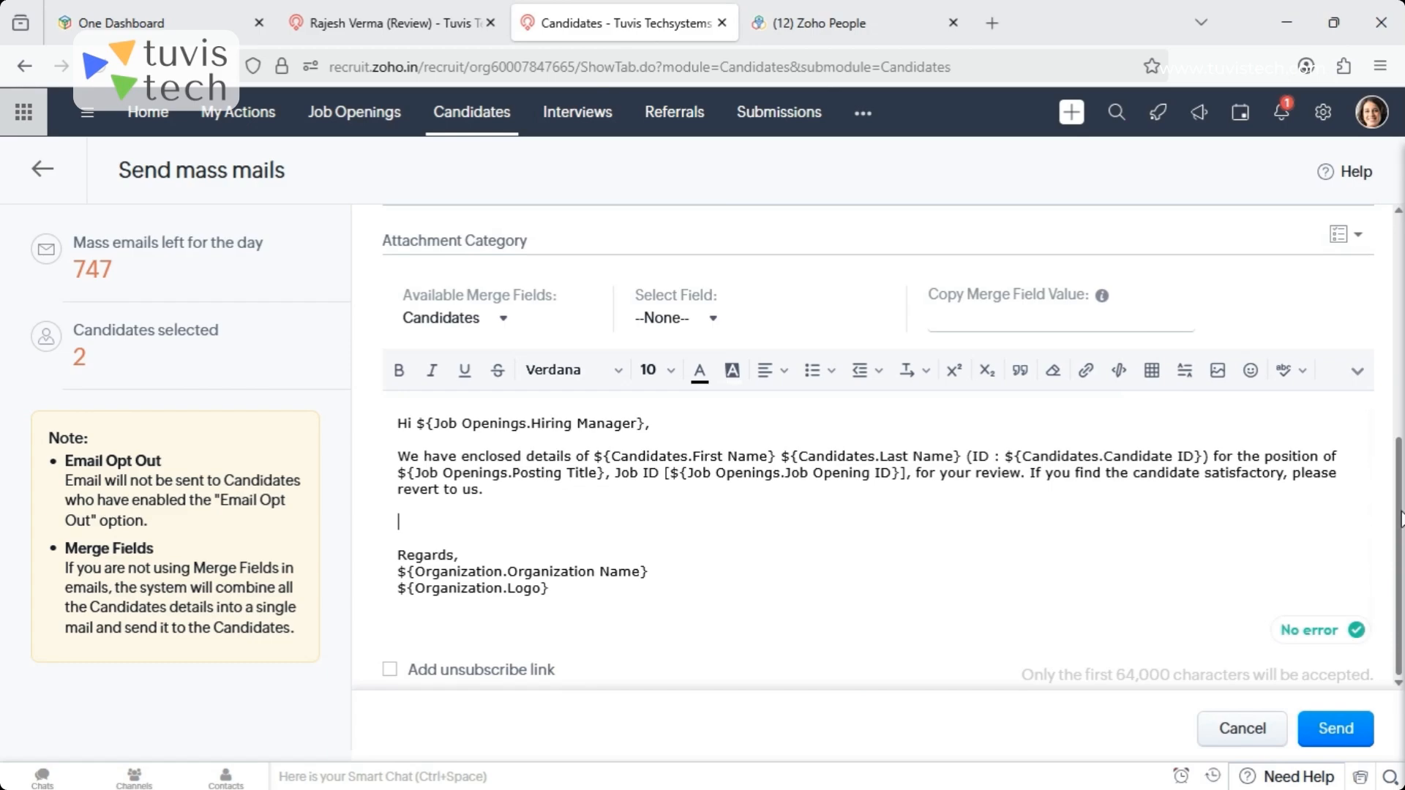
scroll(1376, 439, "up", 5)
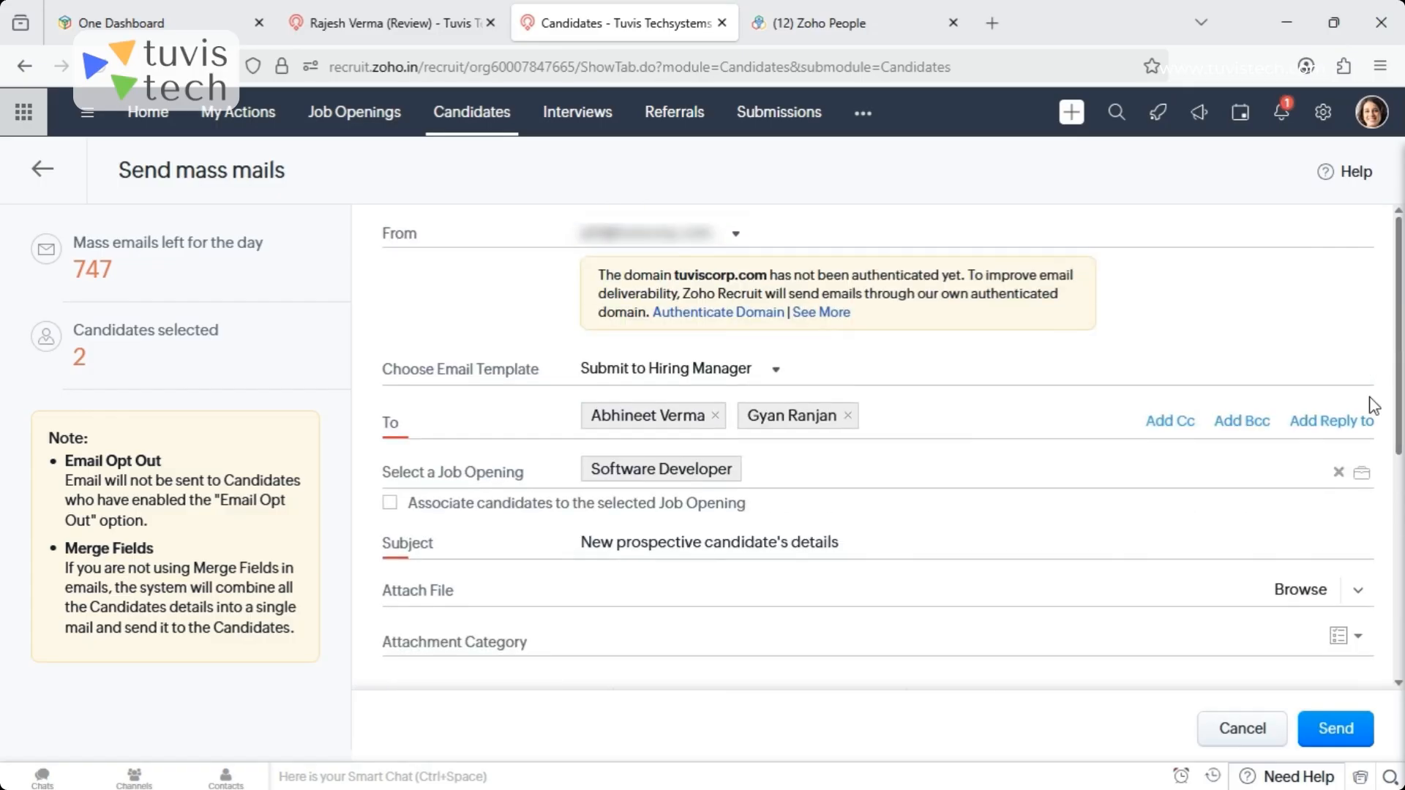
left_click(1267, 725)
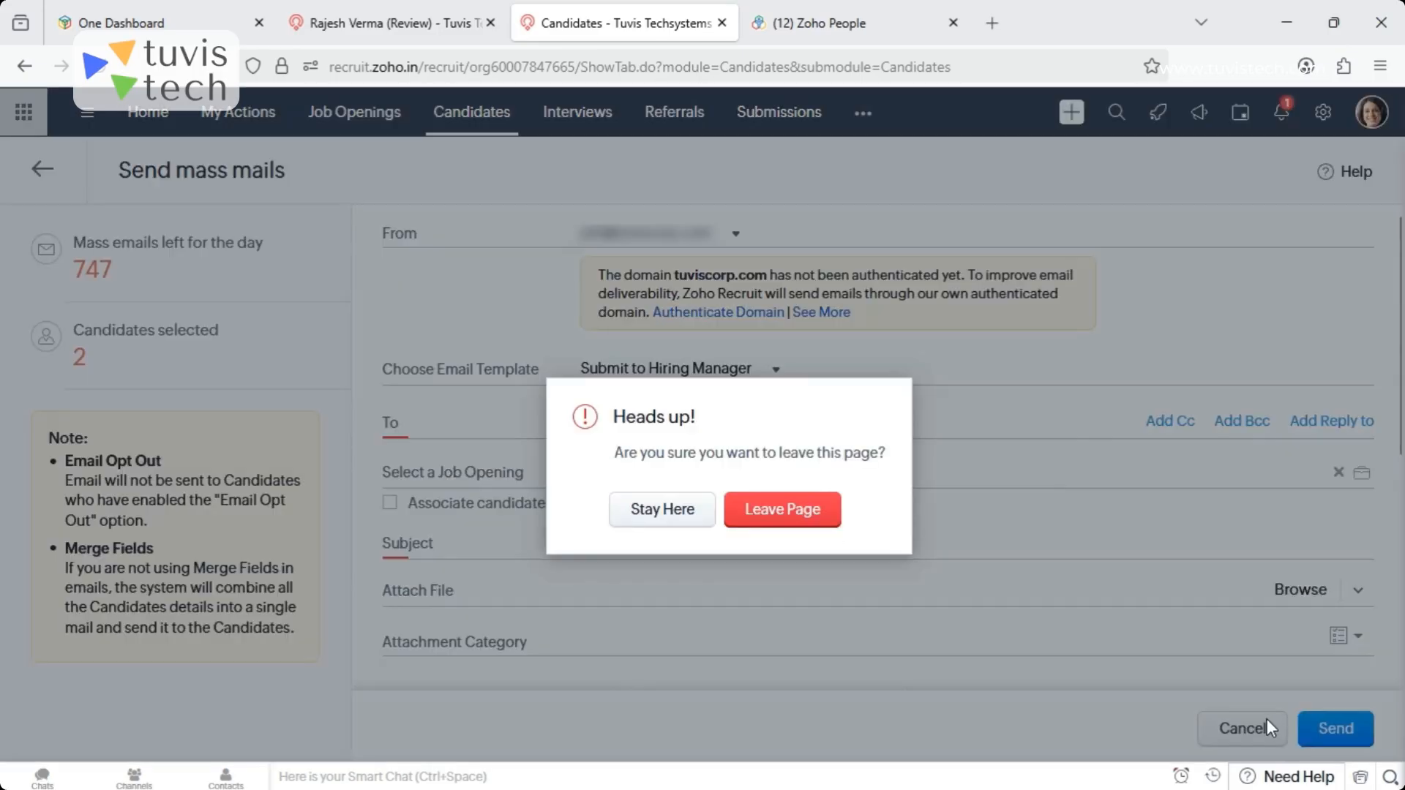
left_click(789, 503)
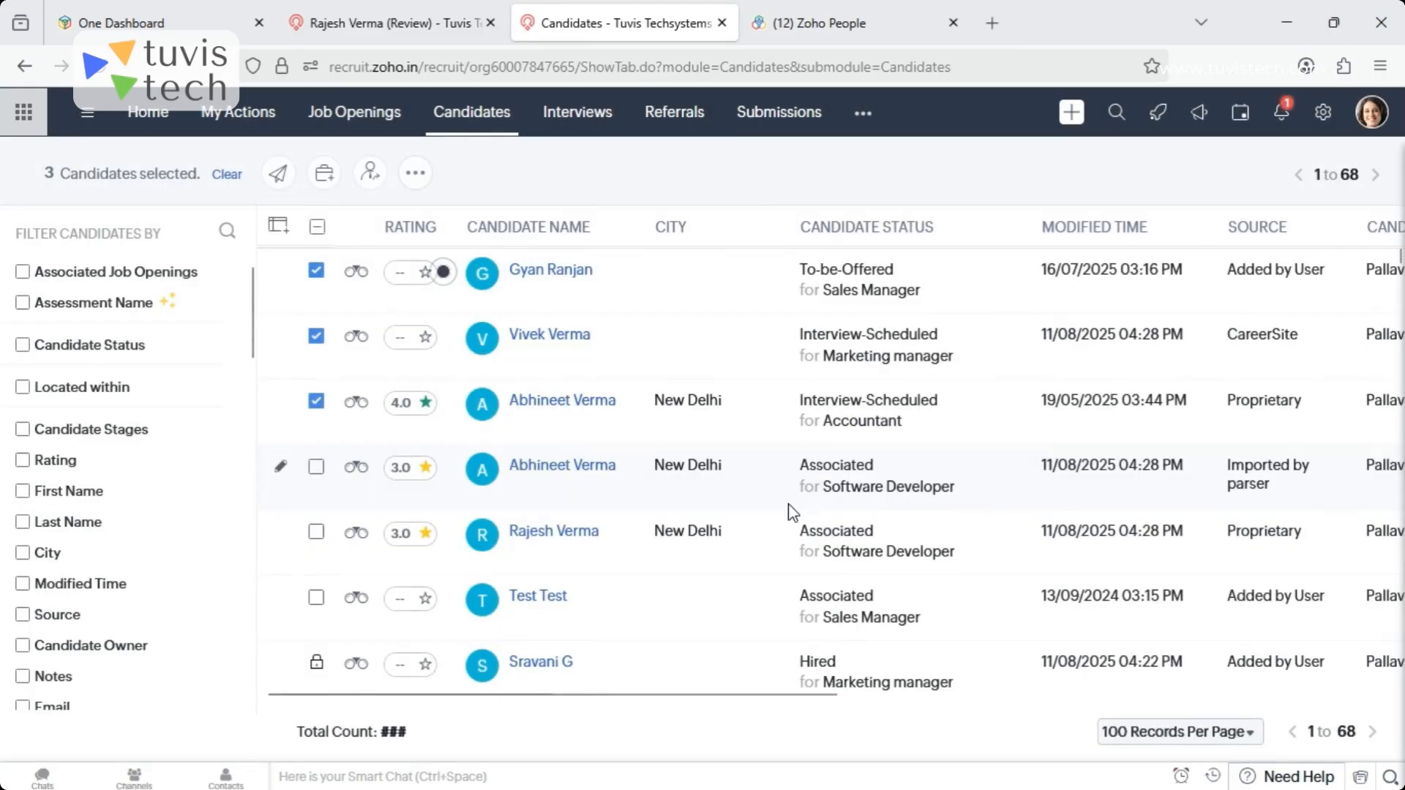
- Open the Offers module and look through the offers' statuses, employment types and owners
left_click(863, 113)
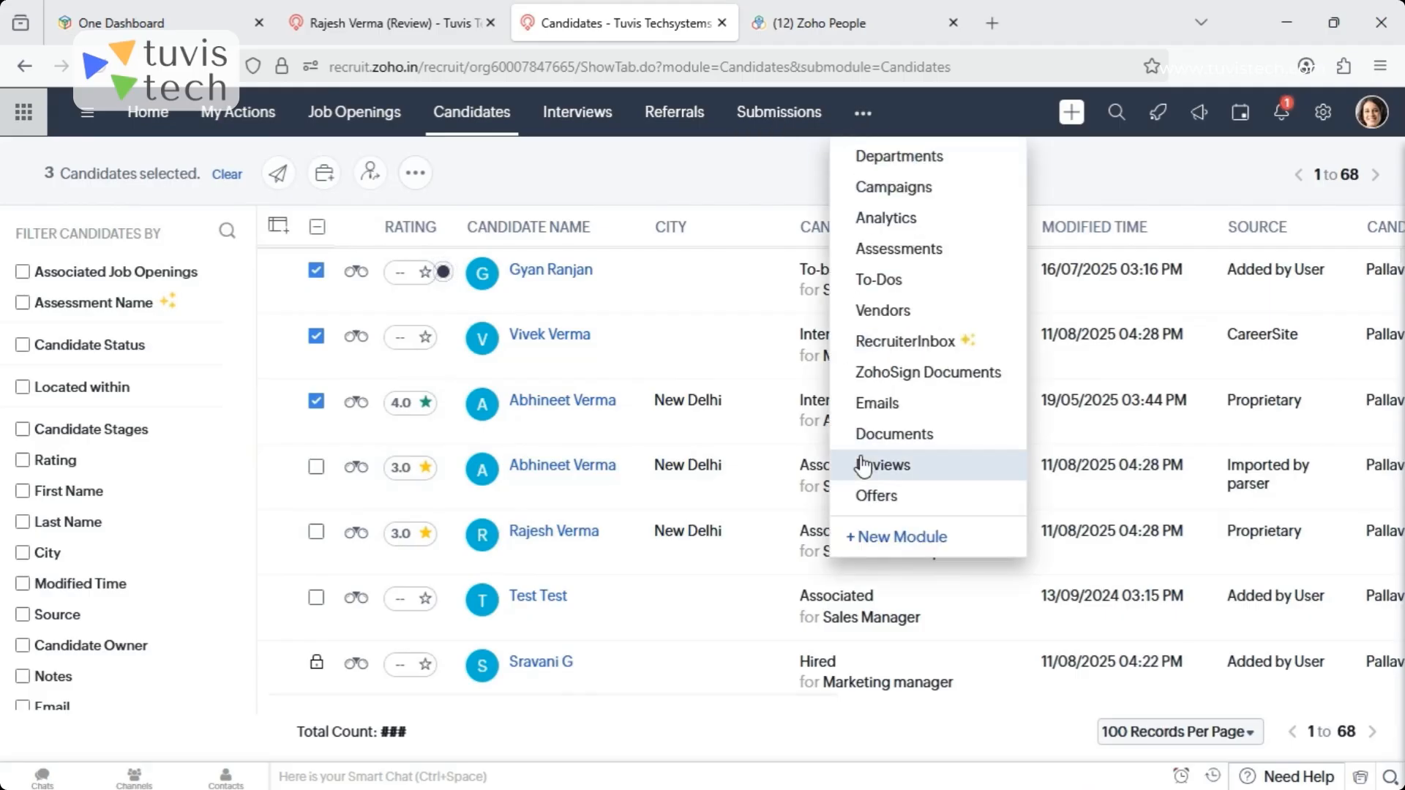
left_click(880, 498)
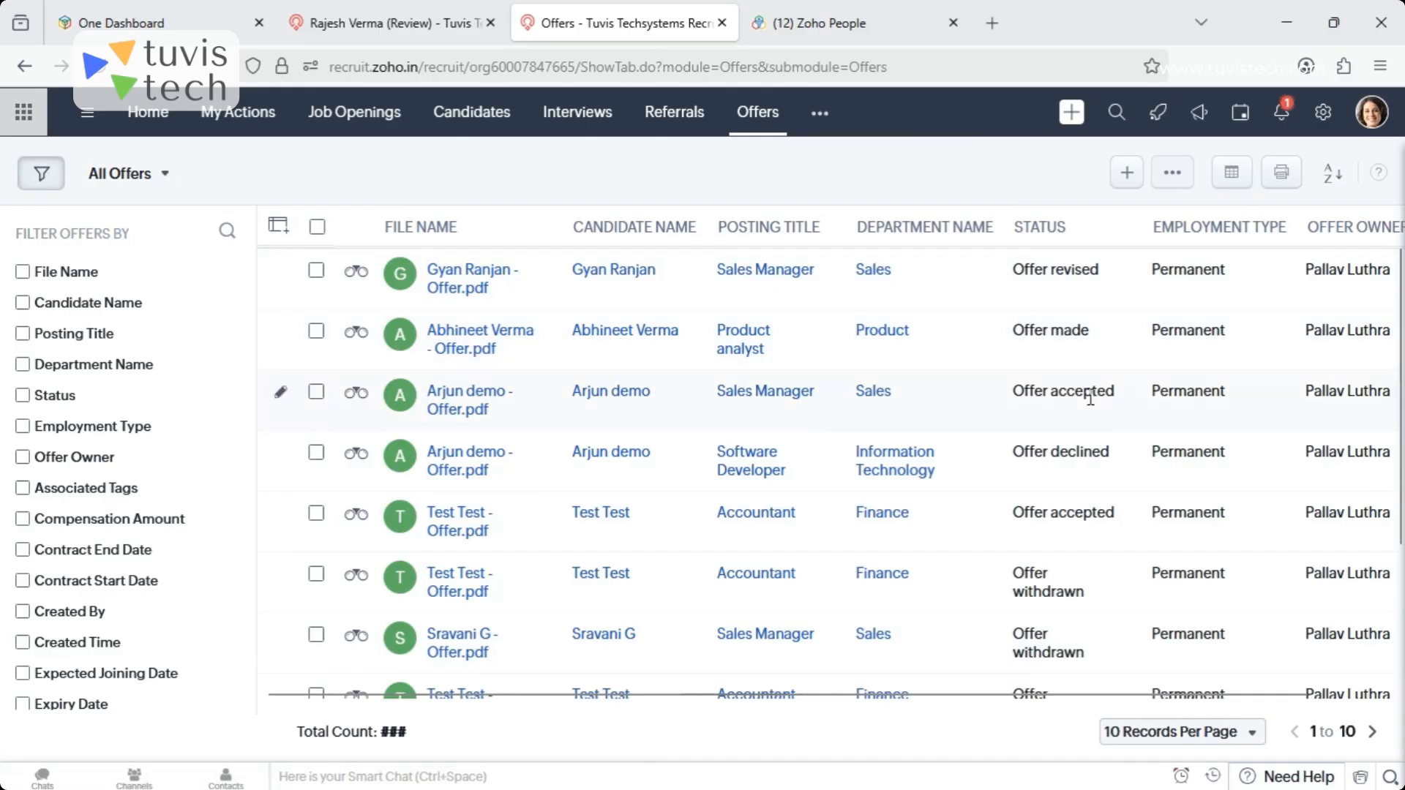
left_click_drag(1240, 684, 932, 688)
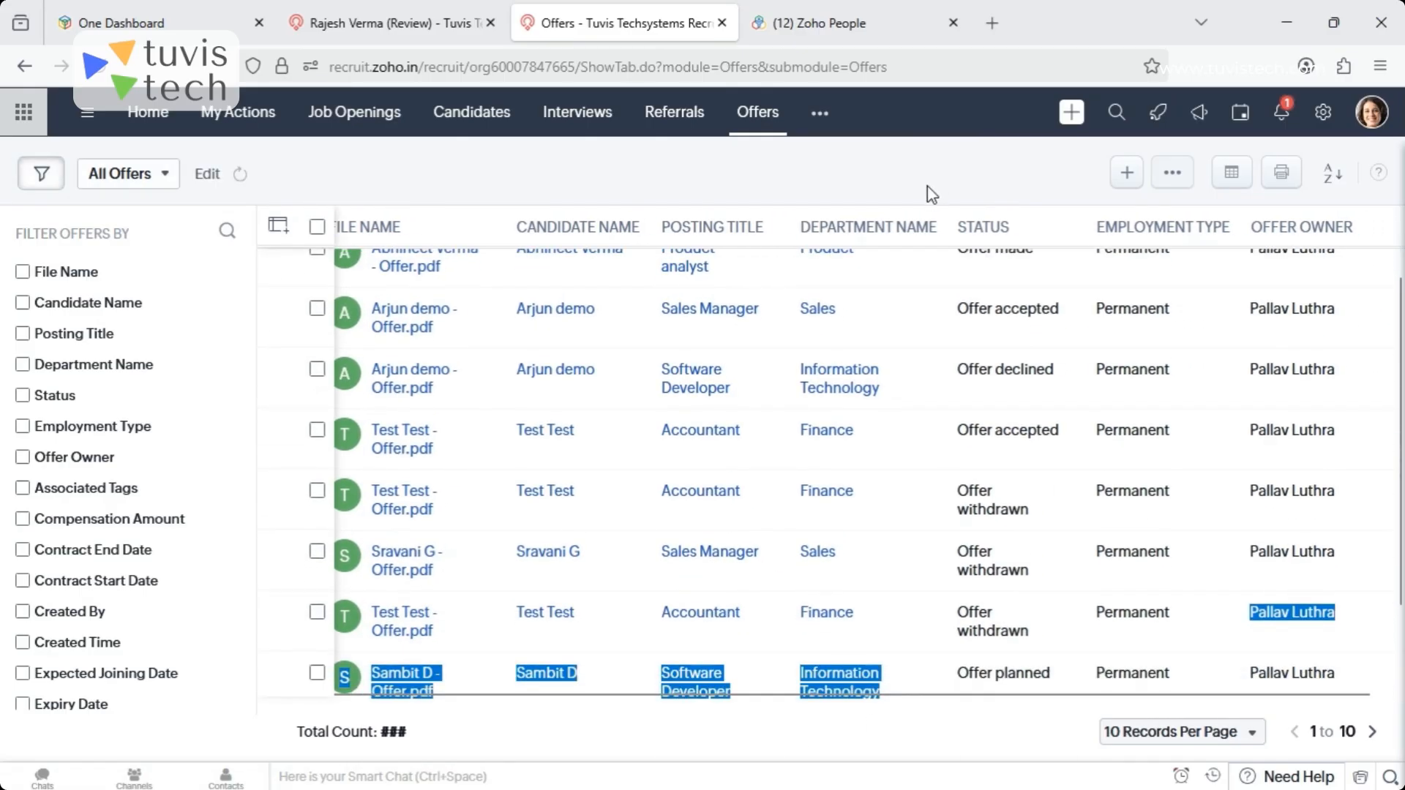
left_click(919, 181)
left_click_drag(1402, 331, 1403, 267)
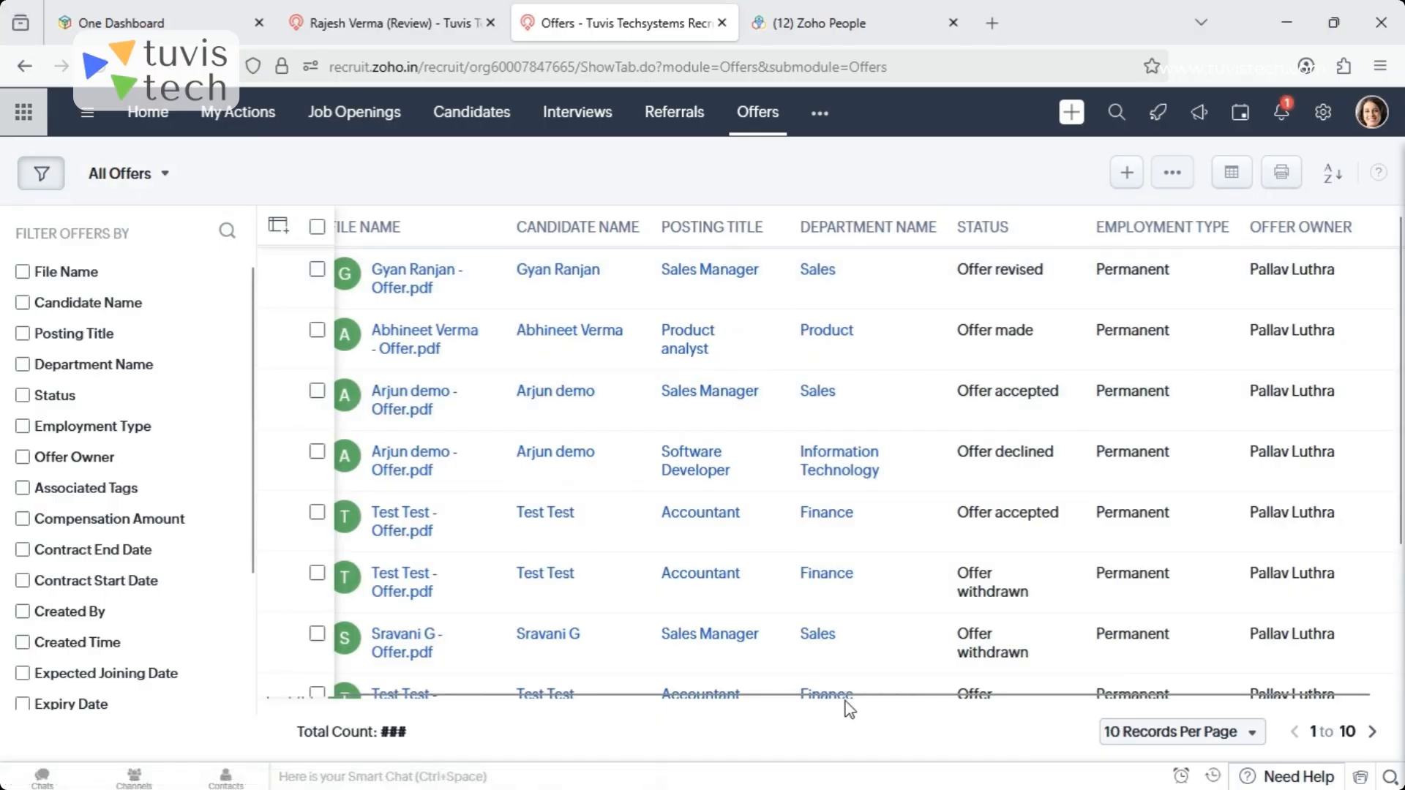
left_click_drag(801, 704, 745, 704)
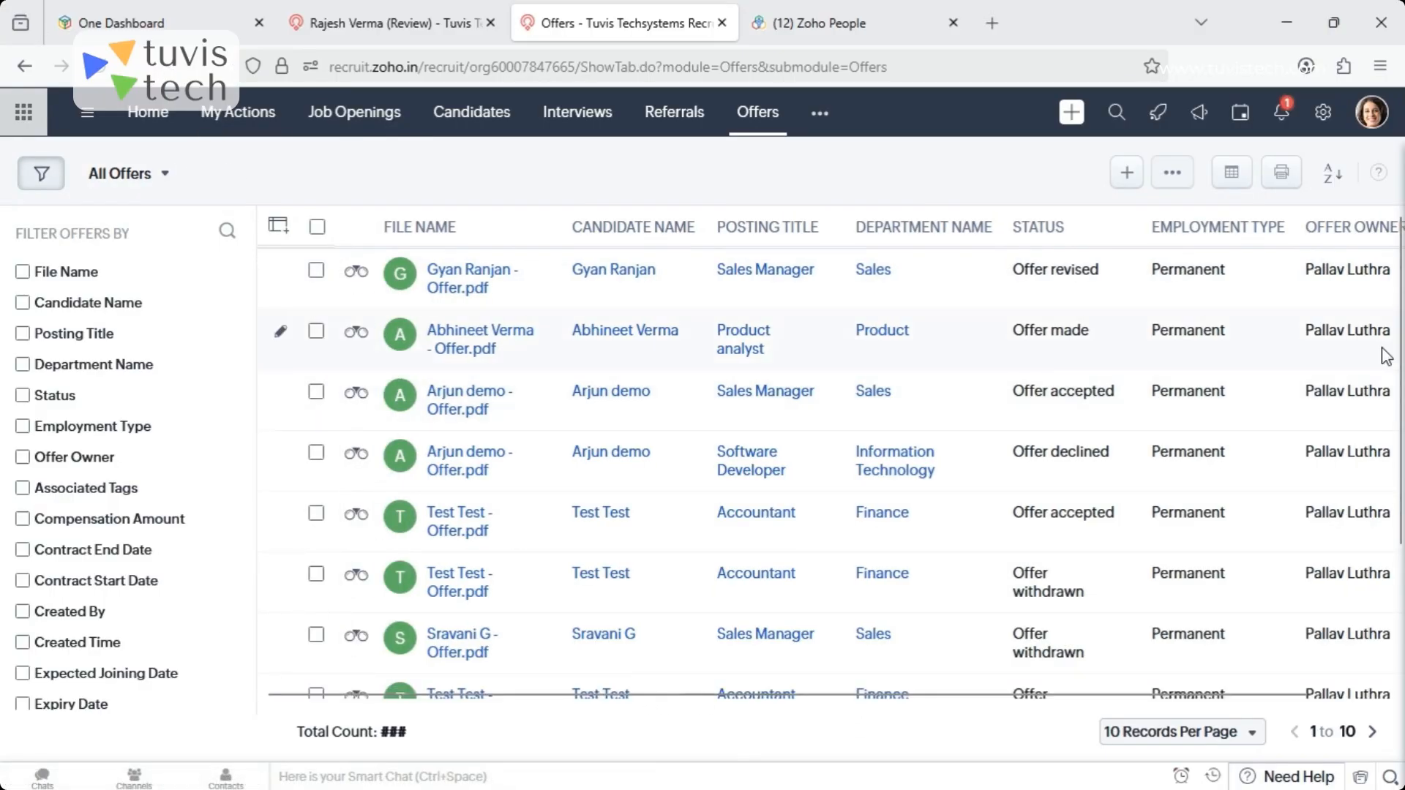
- Open the Product analyst offer with the Offer made status and read its offer letter
left_click(462, 337)
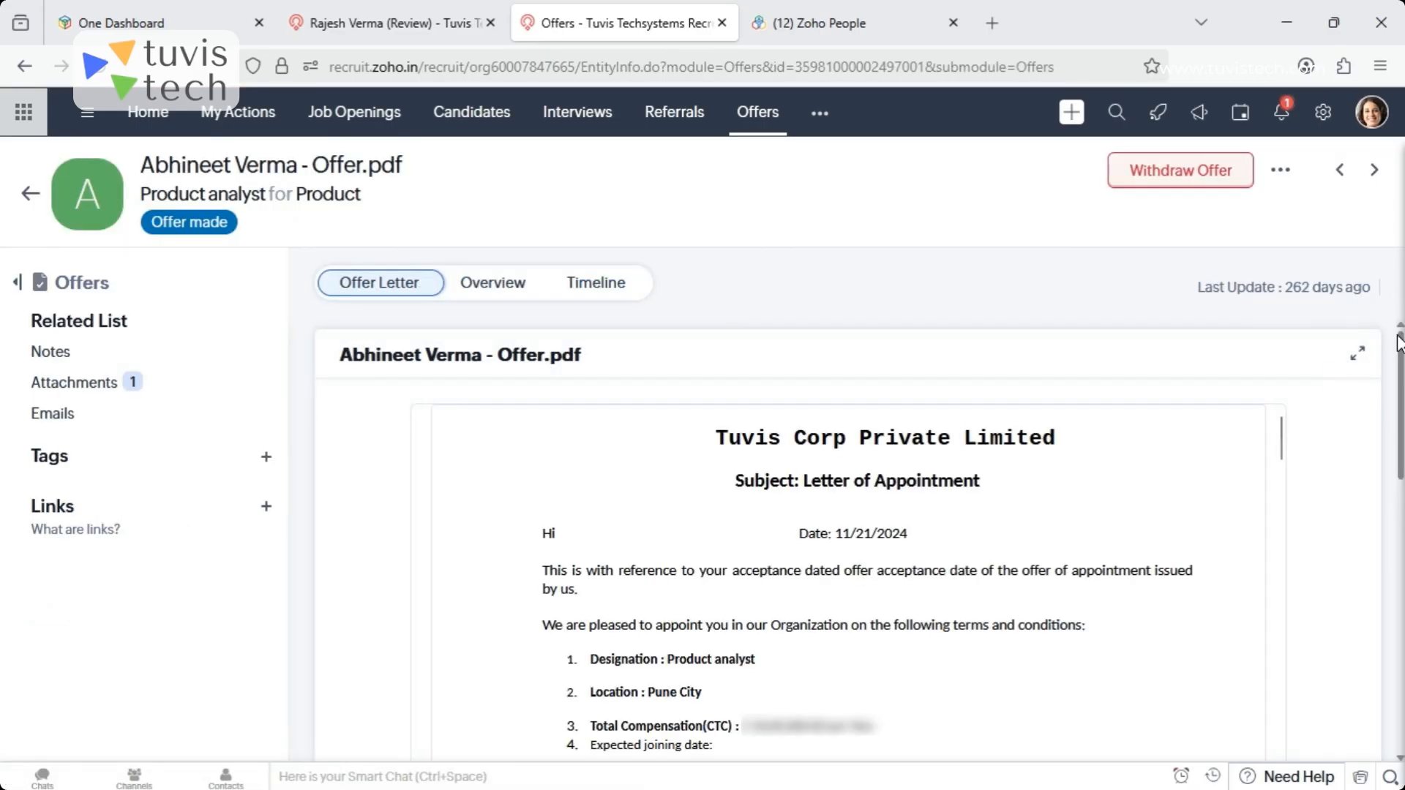
left_click_drag(1401, 368, 1402, 651)
scroll(849, 468, "up", 5)
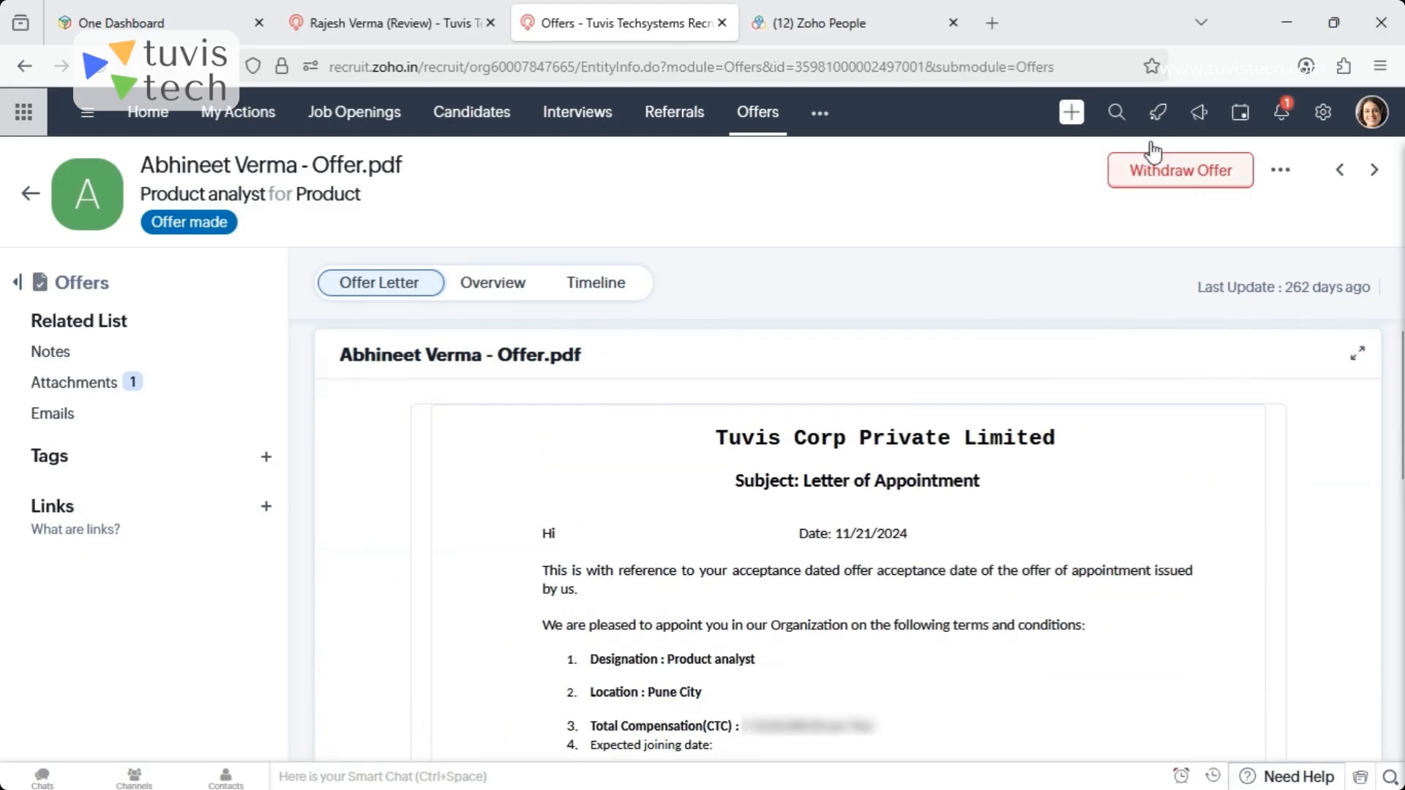
- Open the withdrawal dialog for the Product analyst offer, cancel it and return to the offers list
left_click(1195, 182)
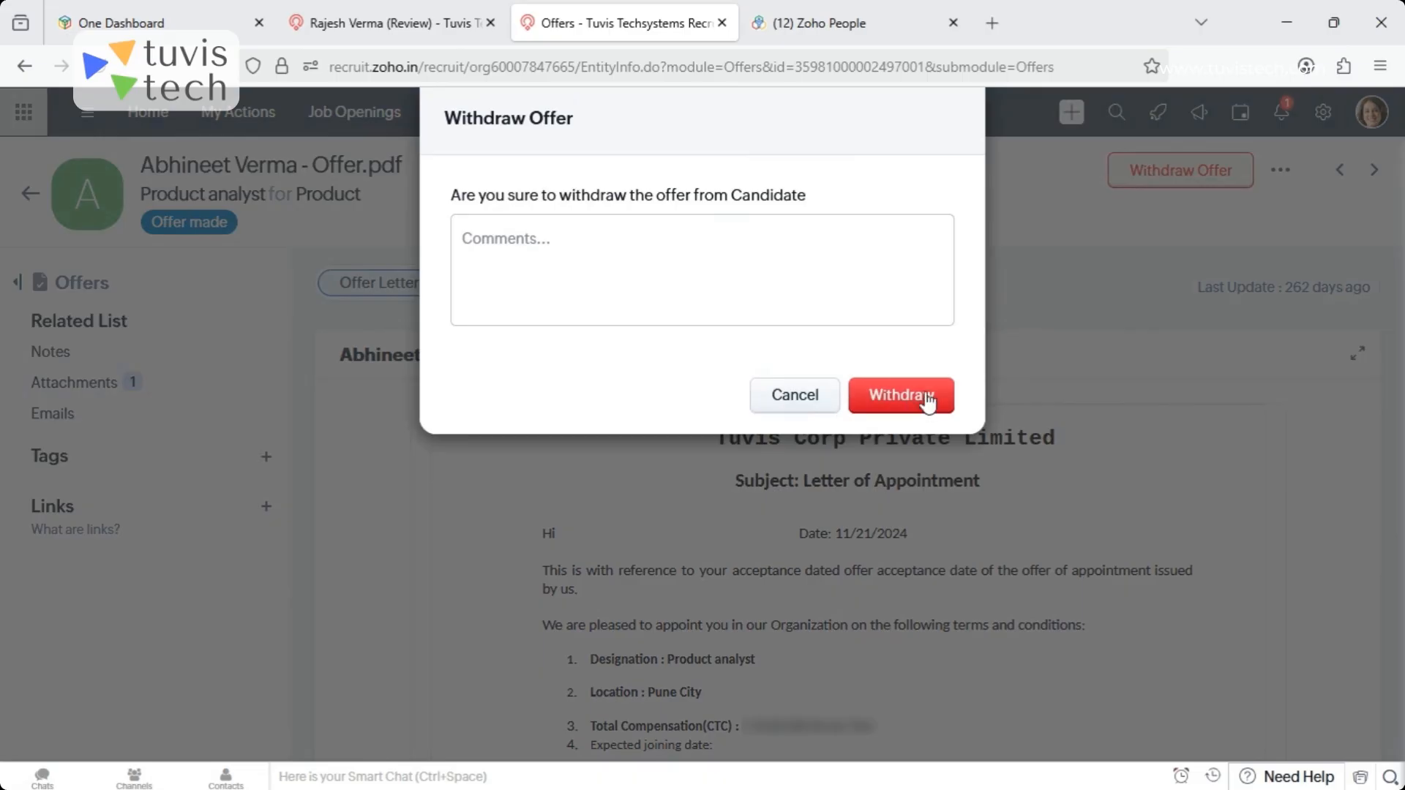
left_click(784, 398)
left_click(27, 194)
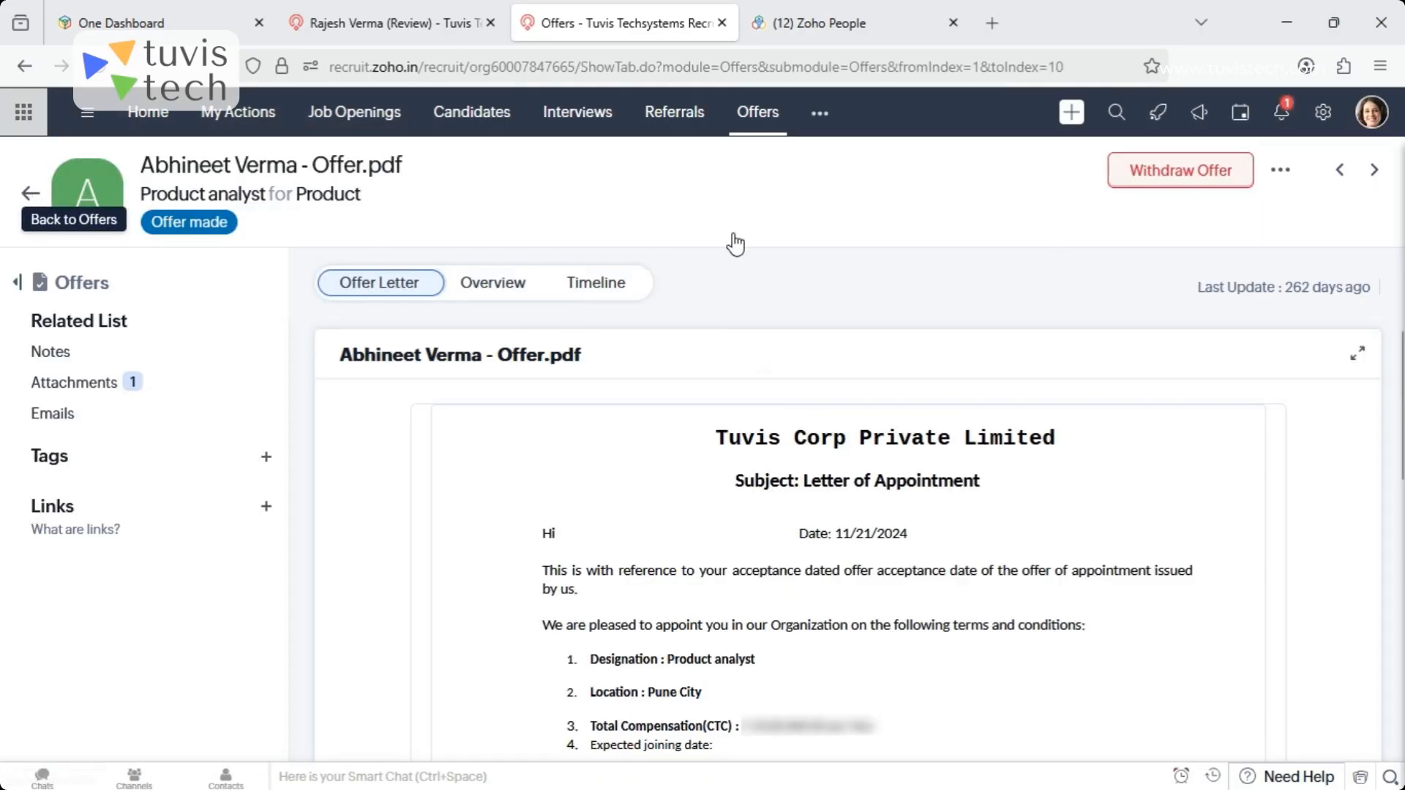
- Open the Analytics module and show its Dashboards section
left_click(820, 116)
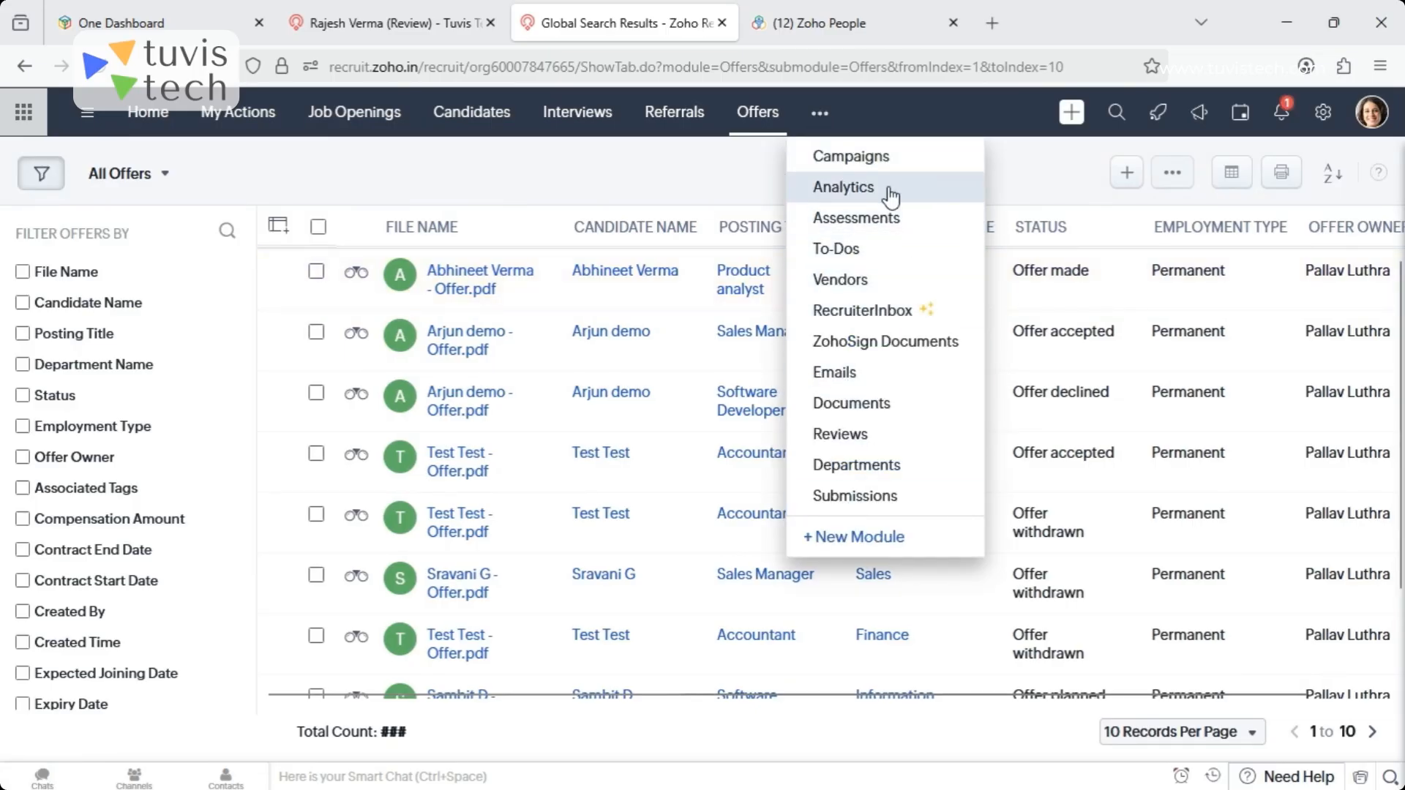
left_click(853, 188)
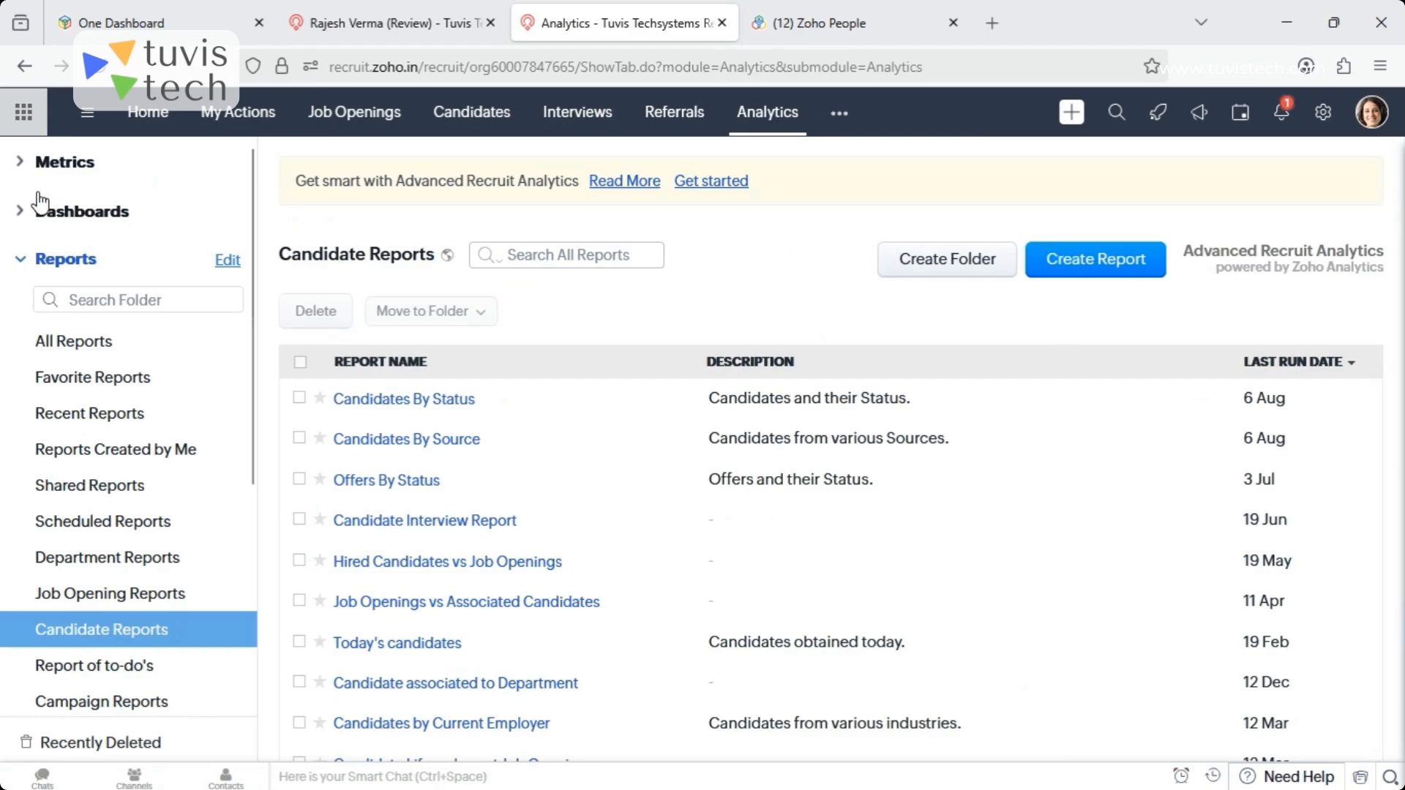
left_click(23, 217)
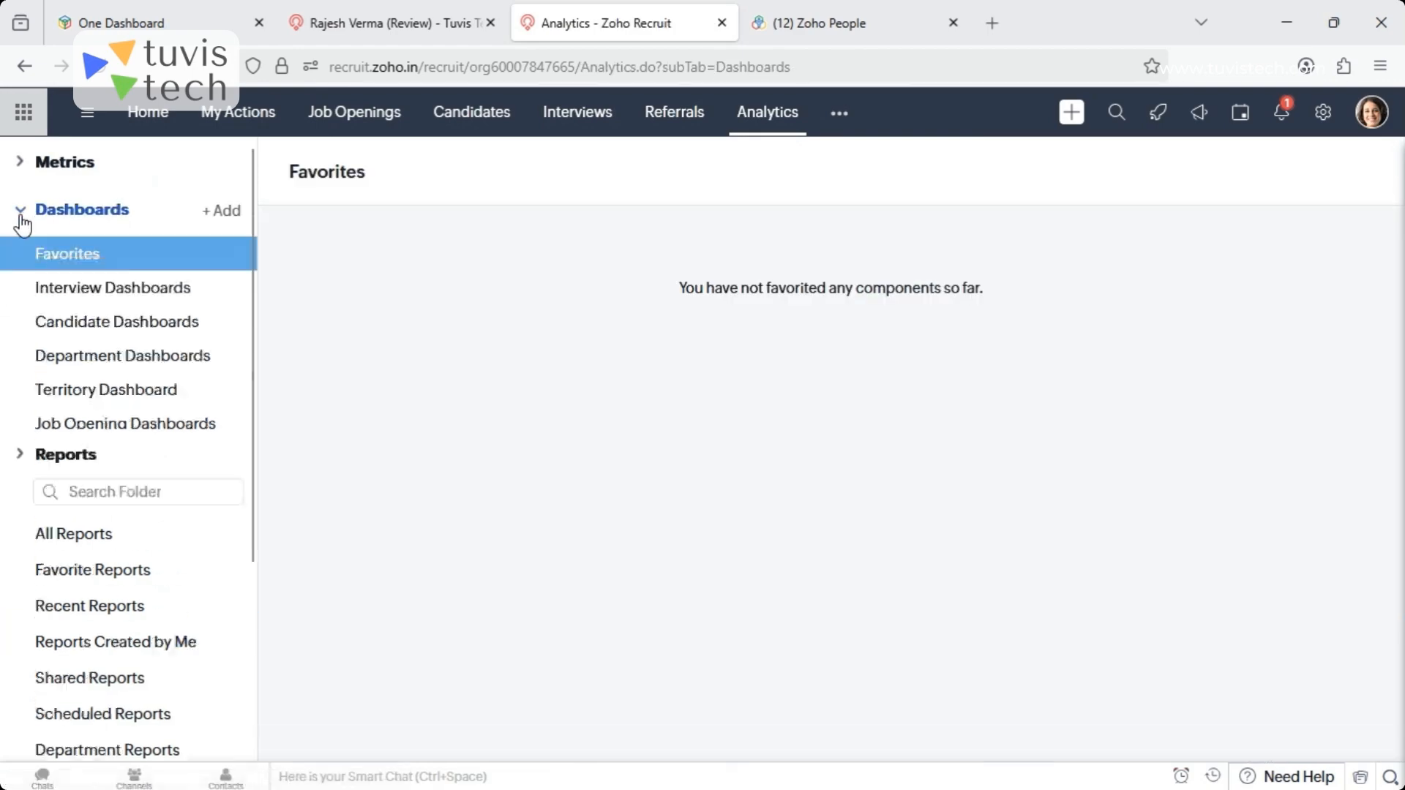
- Browse the Metrics section and the Interview, Candidate, Department and Territory dashboards
left_click(22, 168)
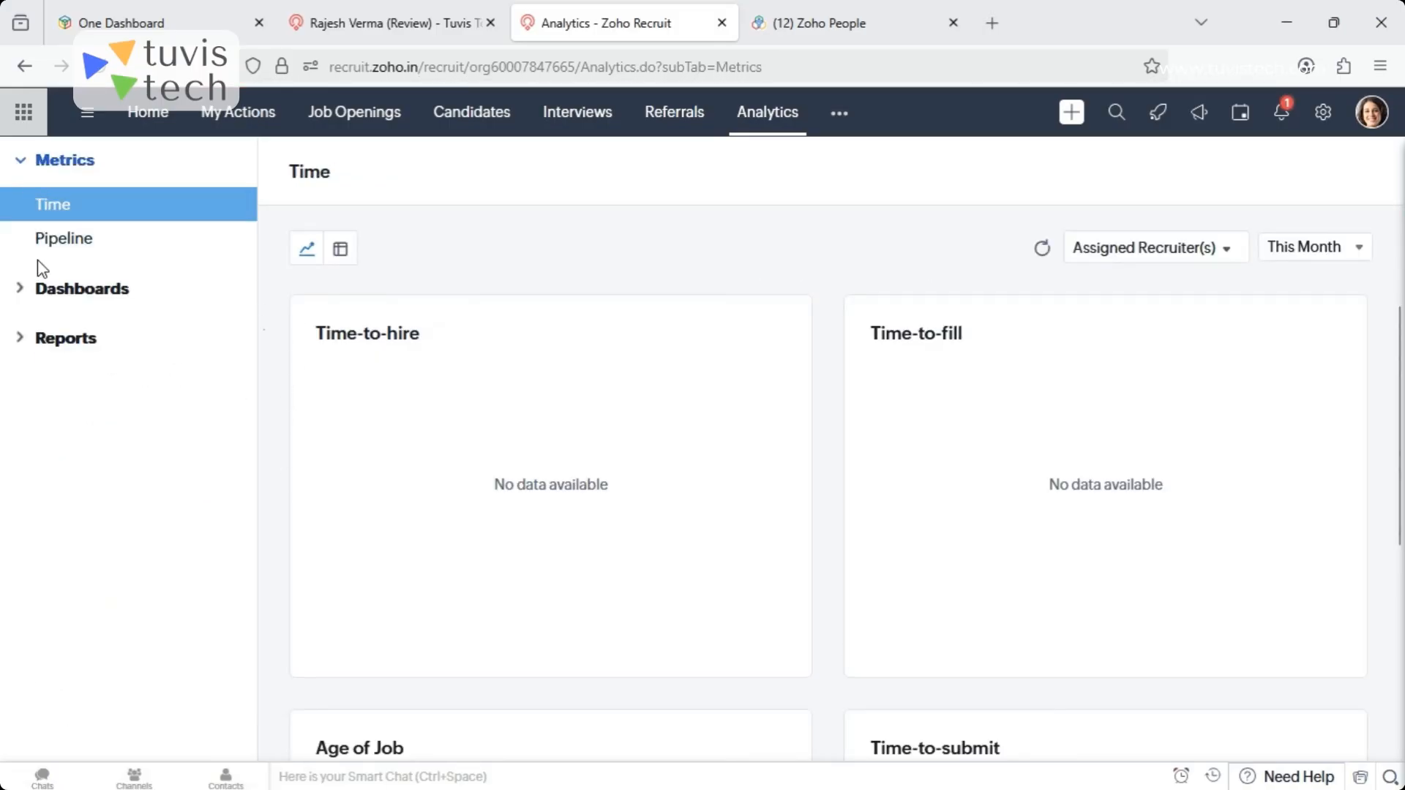
left_click(21, 290)
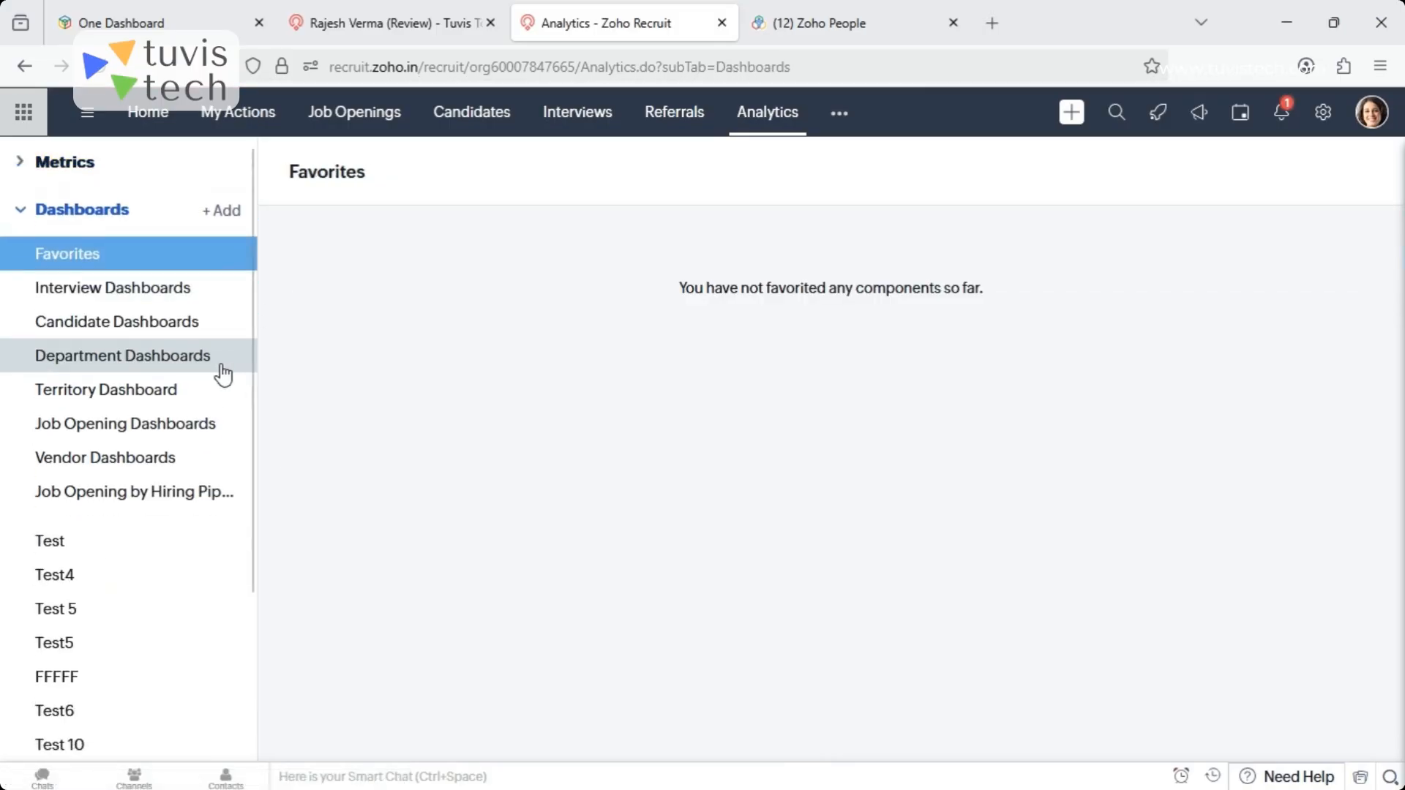
left_click(143, 290)
left_click(139, 331)
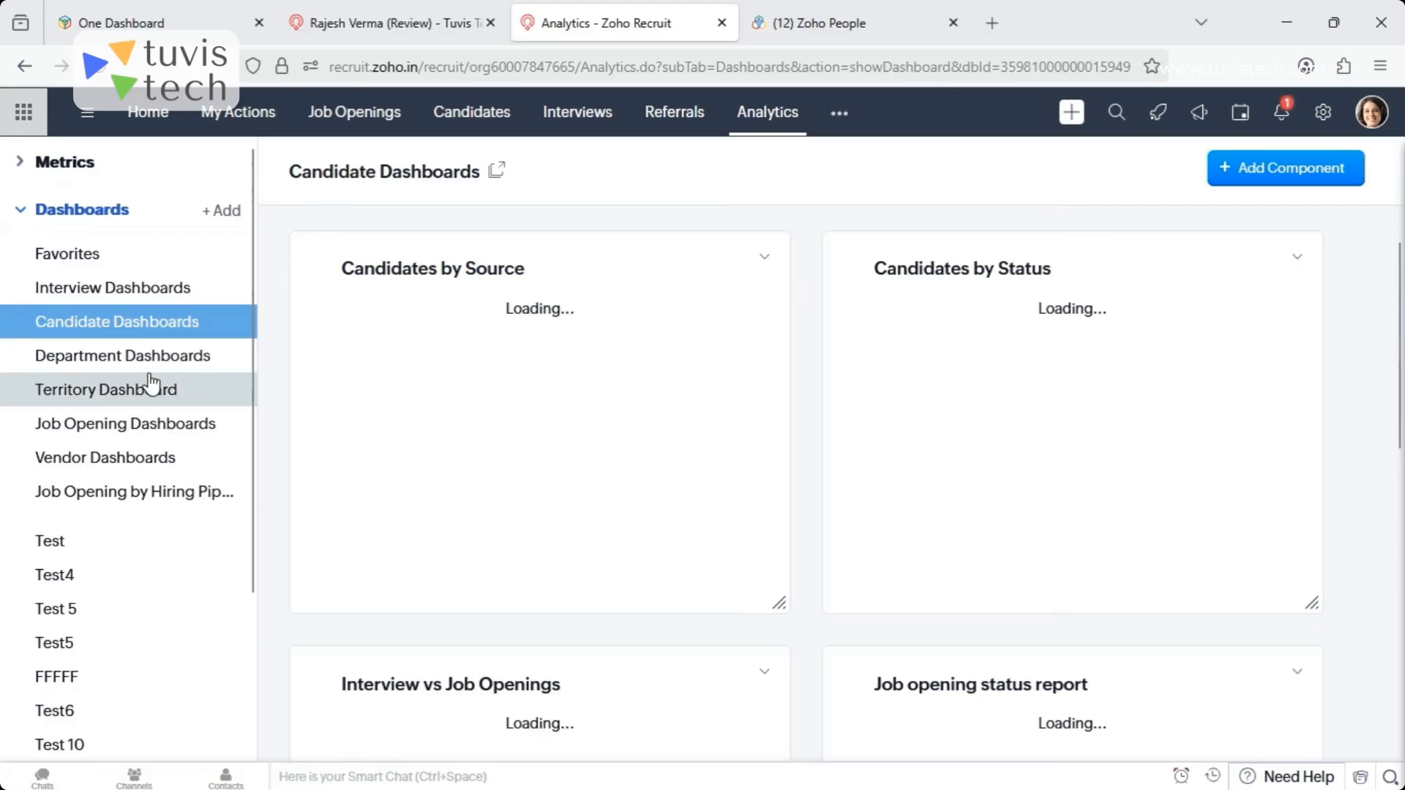
left_click(141, 360)
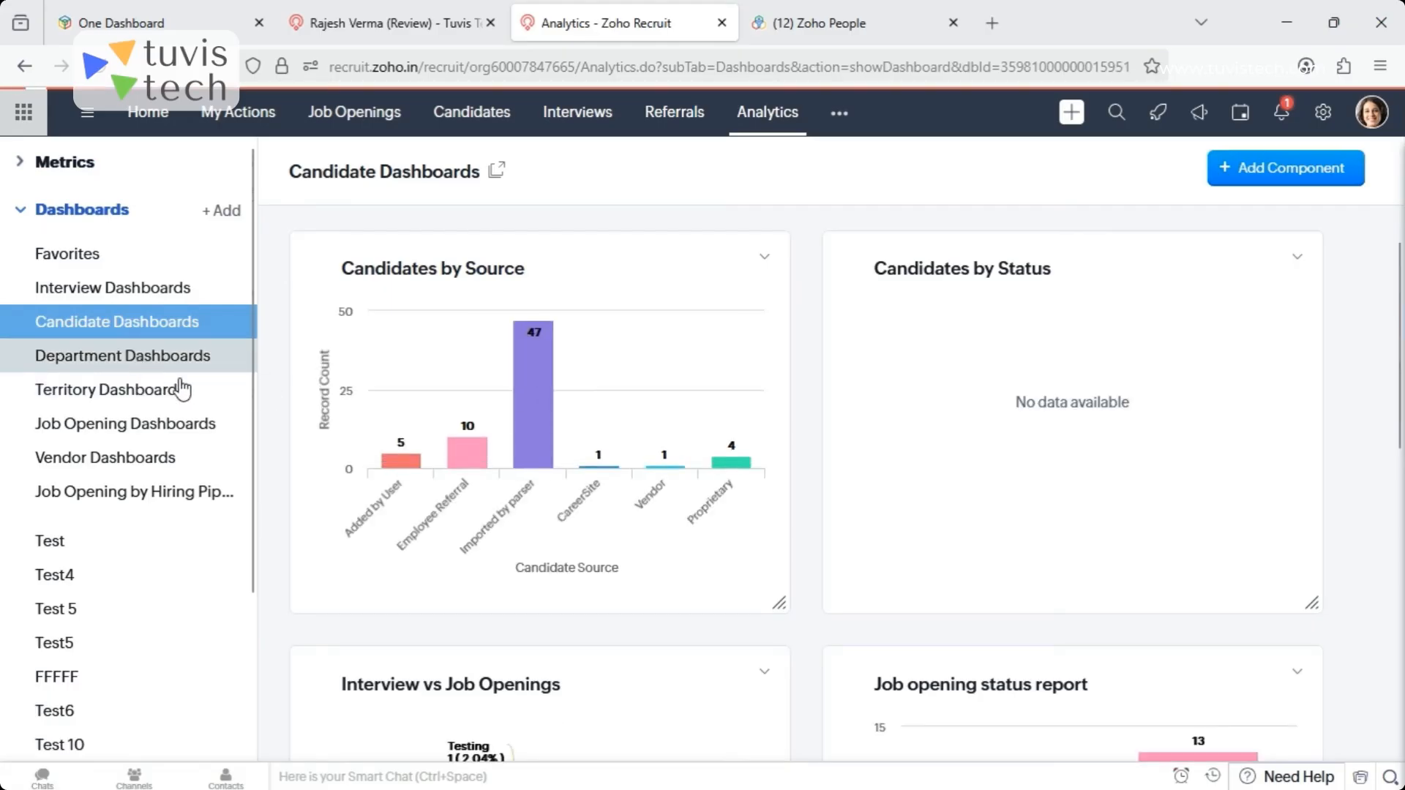
left_click(132, 395)
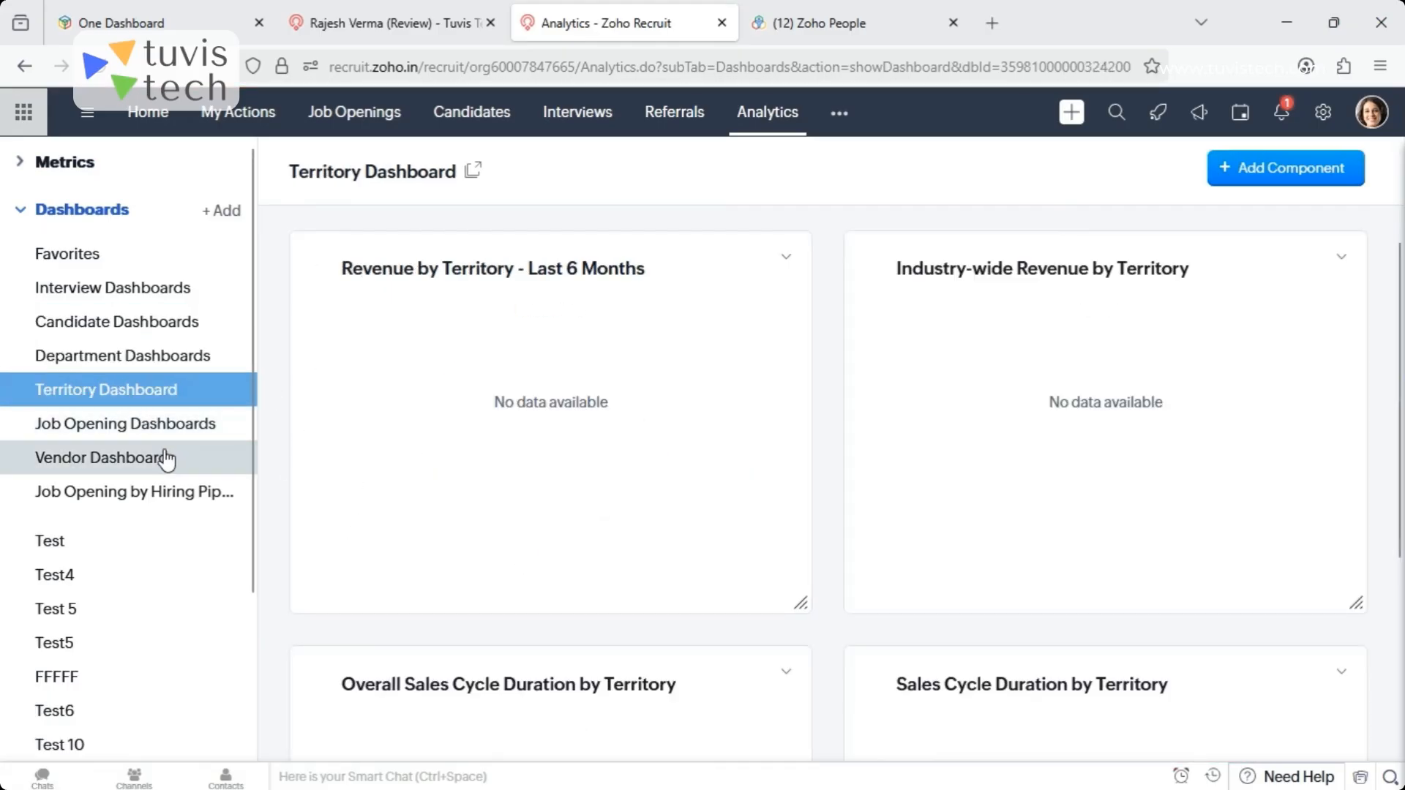
- Look through the Candidate Dashboards charts and view the Add Component source options without adding a component
left_click(117, 322)
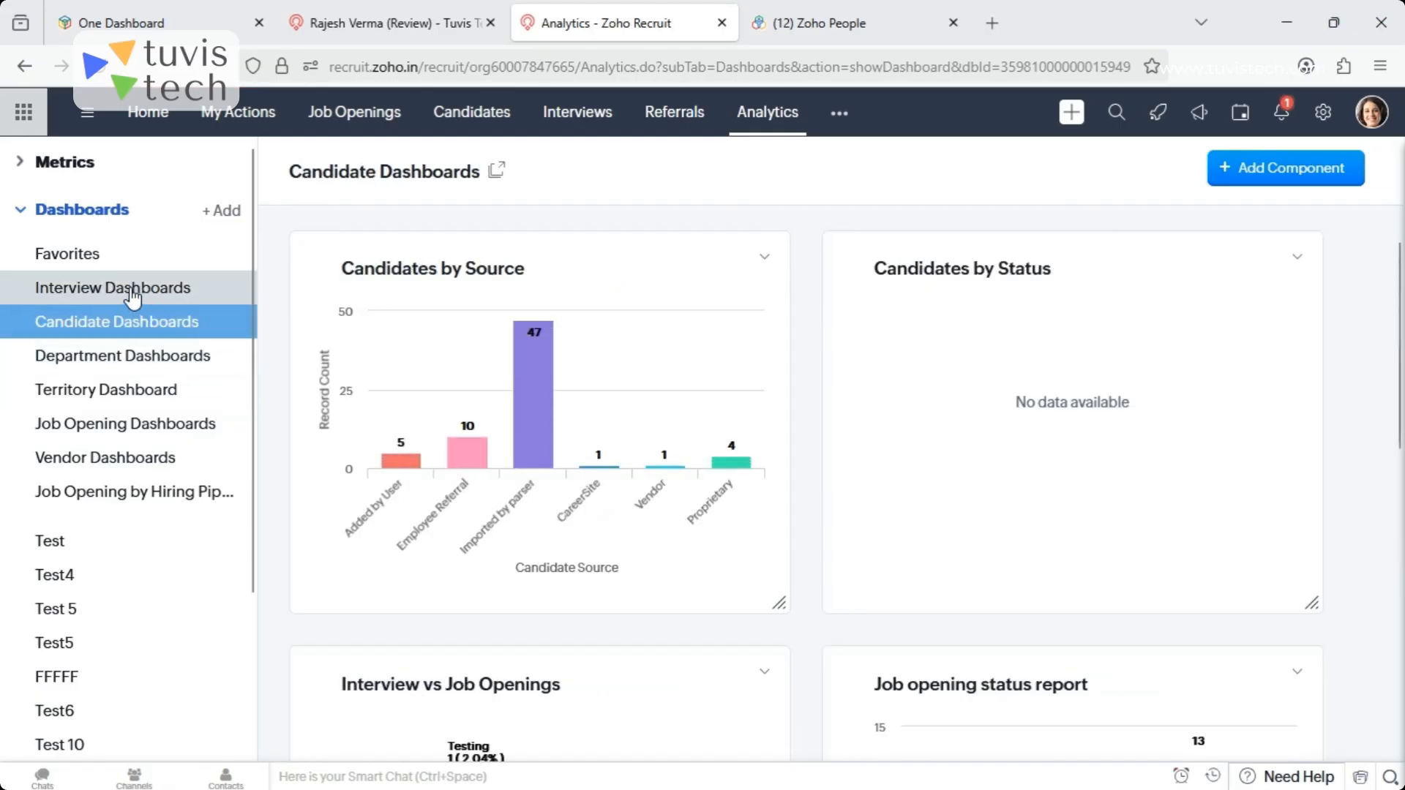
scroll(1402, 395, "down", 3)
scroll(1401, 395, "down", 5)
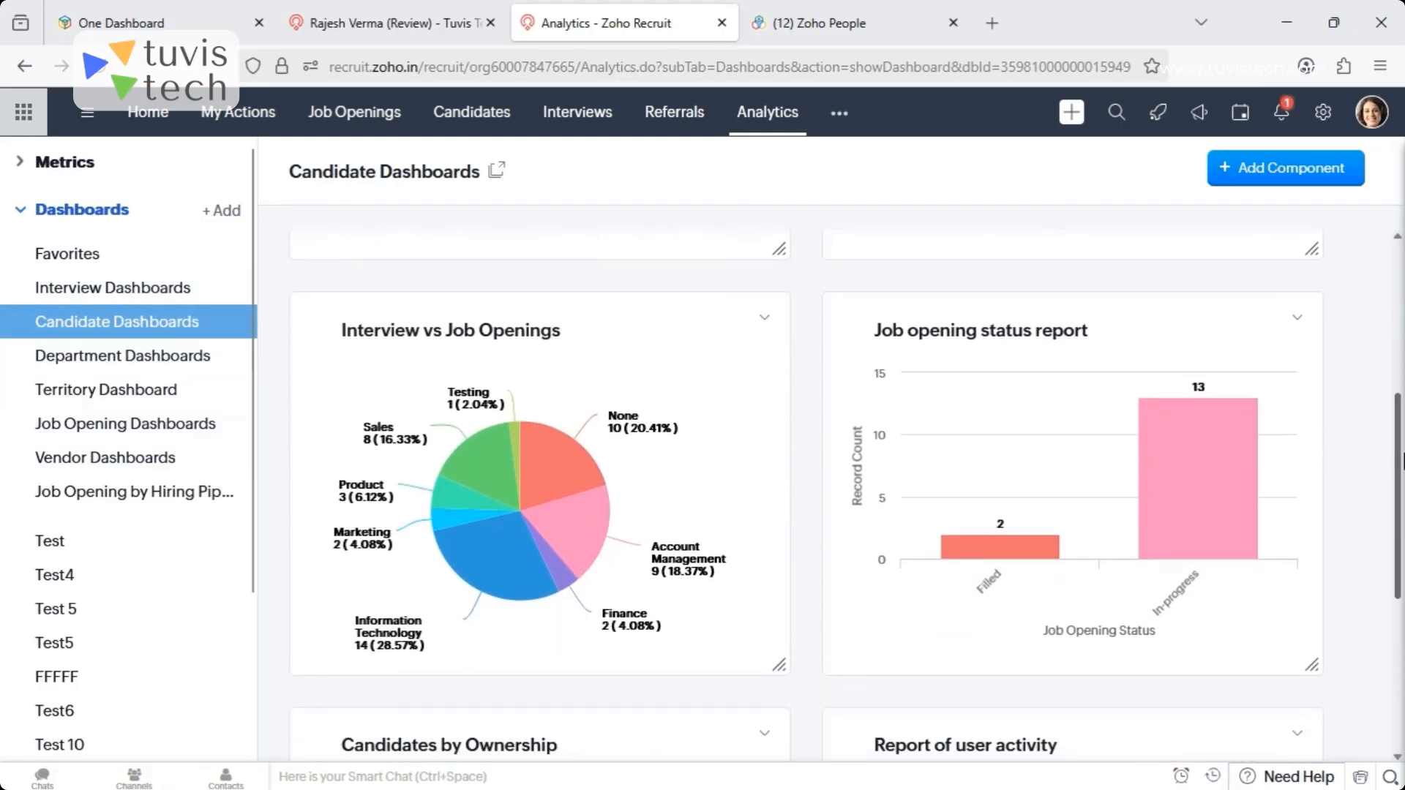
scroll(1402, 396, "up", 5)
scroll(1402, 399, "up", 3)
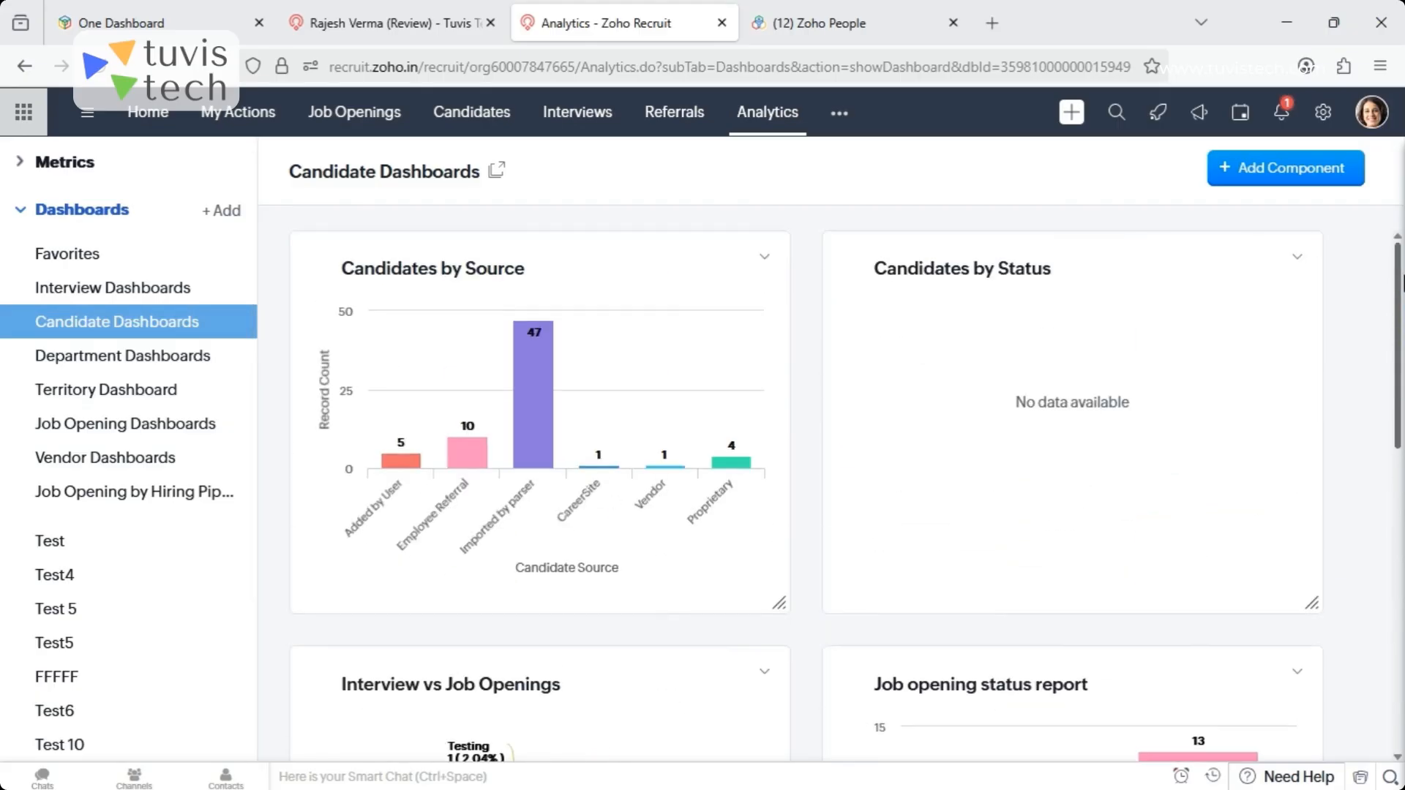
left_click(1230, 179)
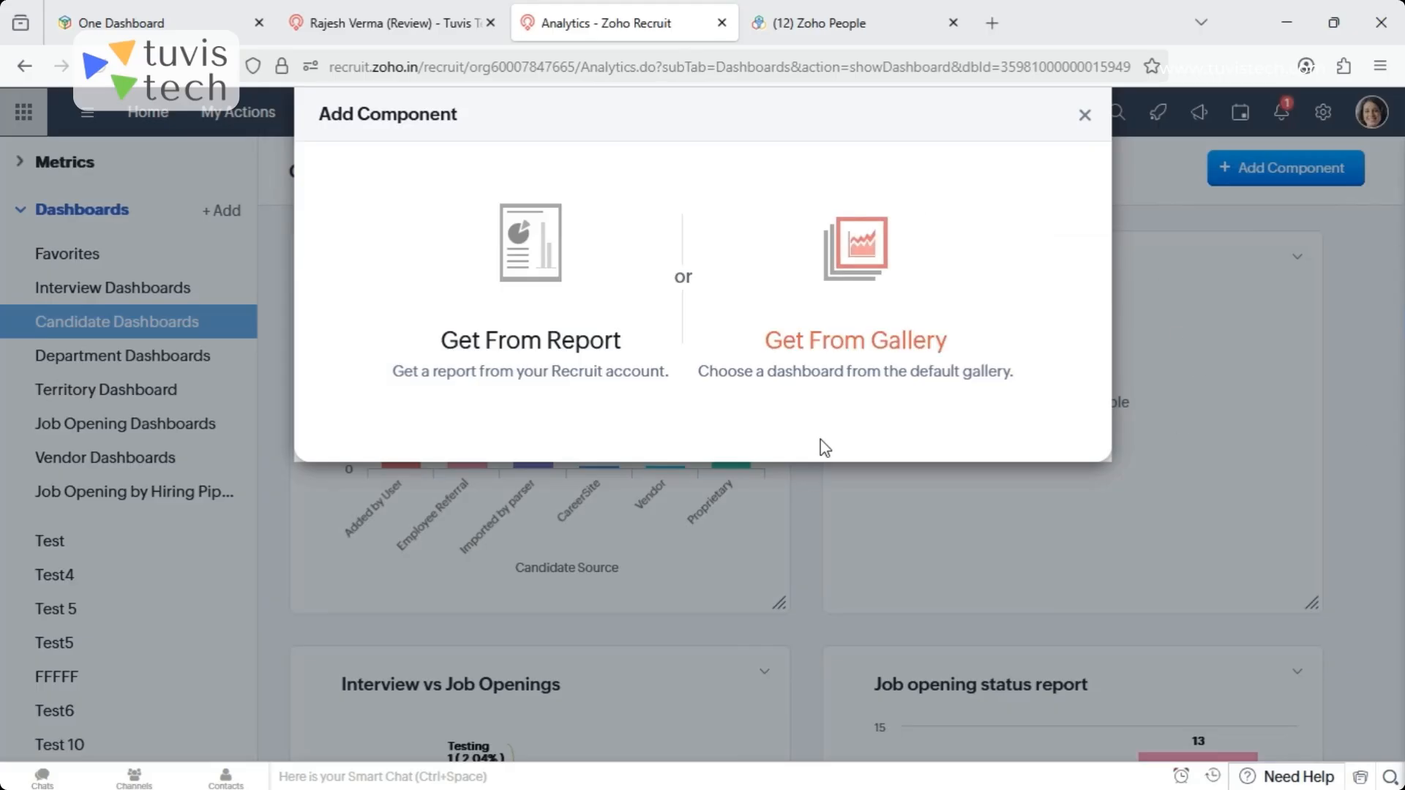
left_click(1084, 117)
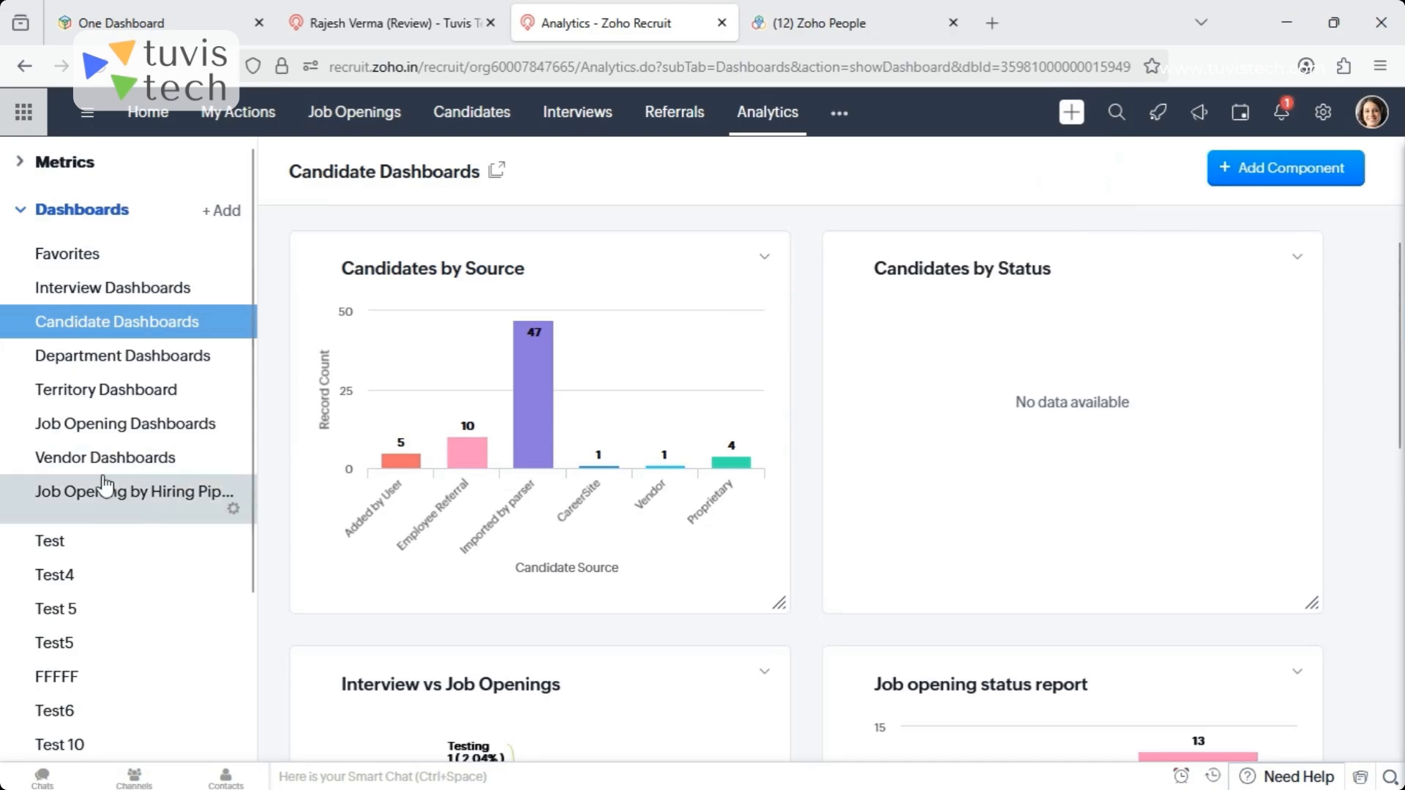
- Set the period of the Time metrics to Last Year and look through the hiring time charts
left_click(13, 165)
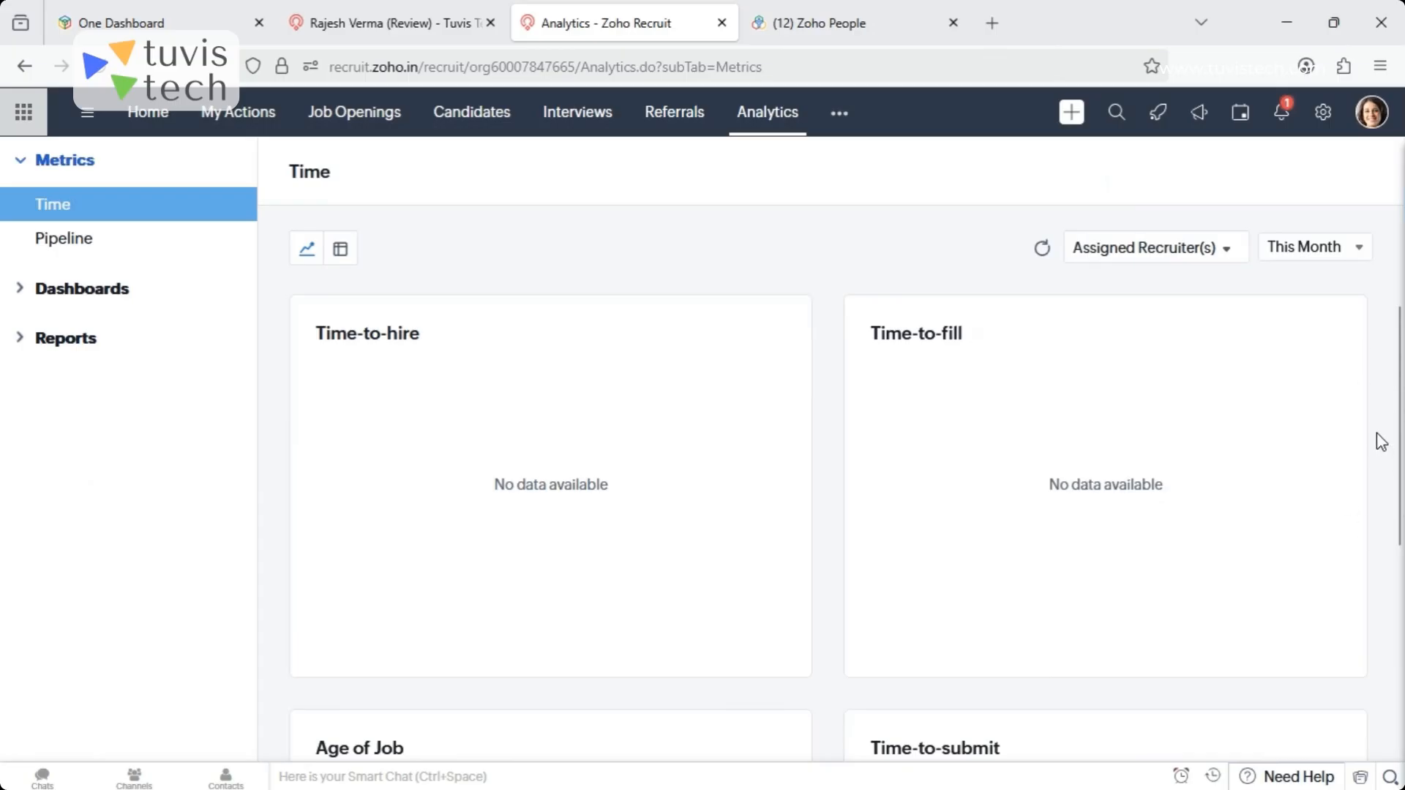
left_click_drag(1404, 584, 1403, 469)
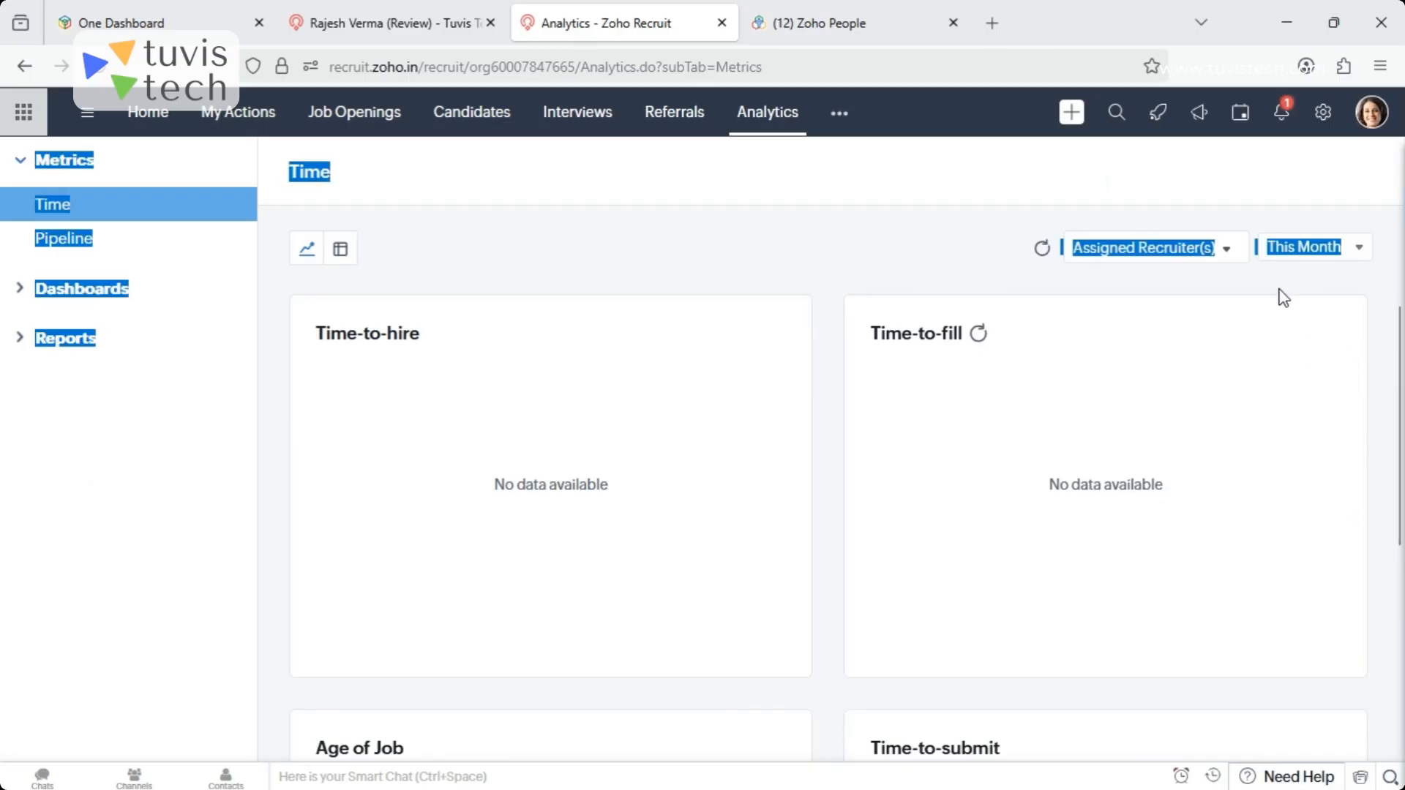
left_click(1363, 252)
scroll(1399, 425, "down", 3)
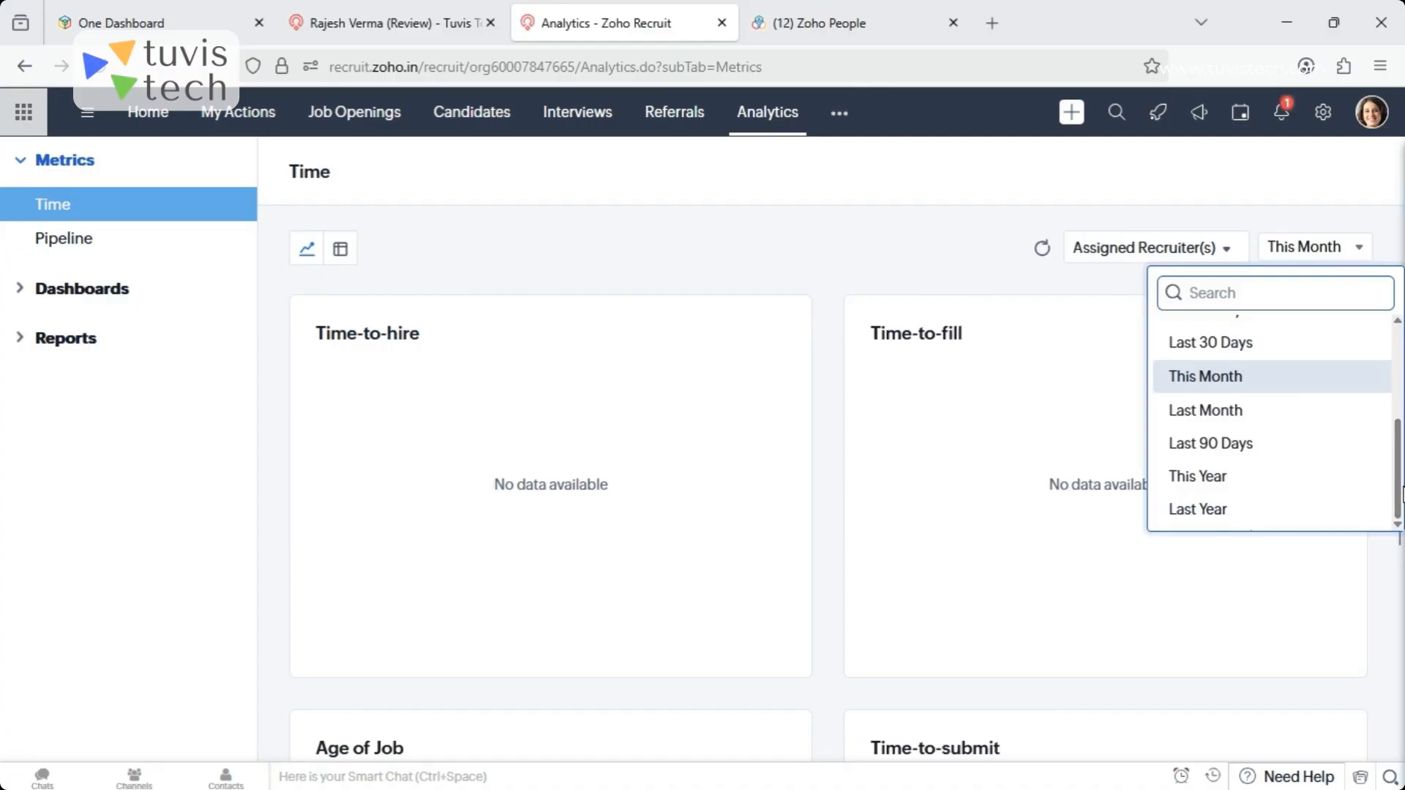
left_click(1187, 517)
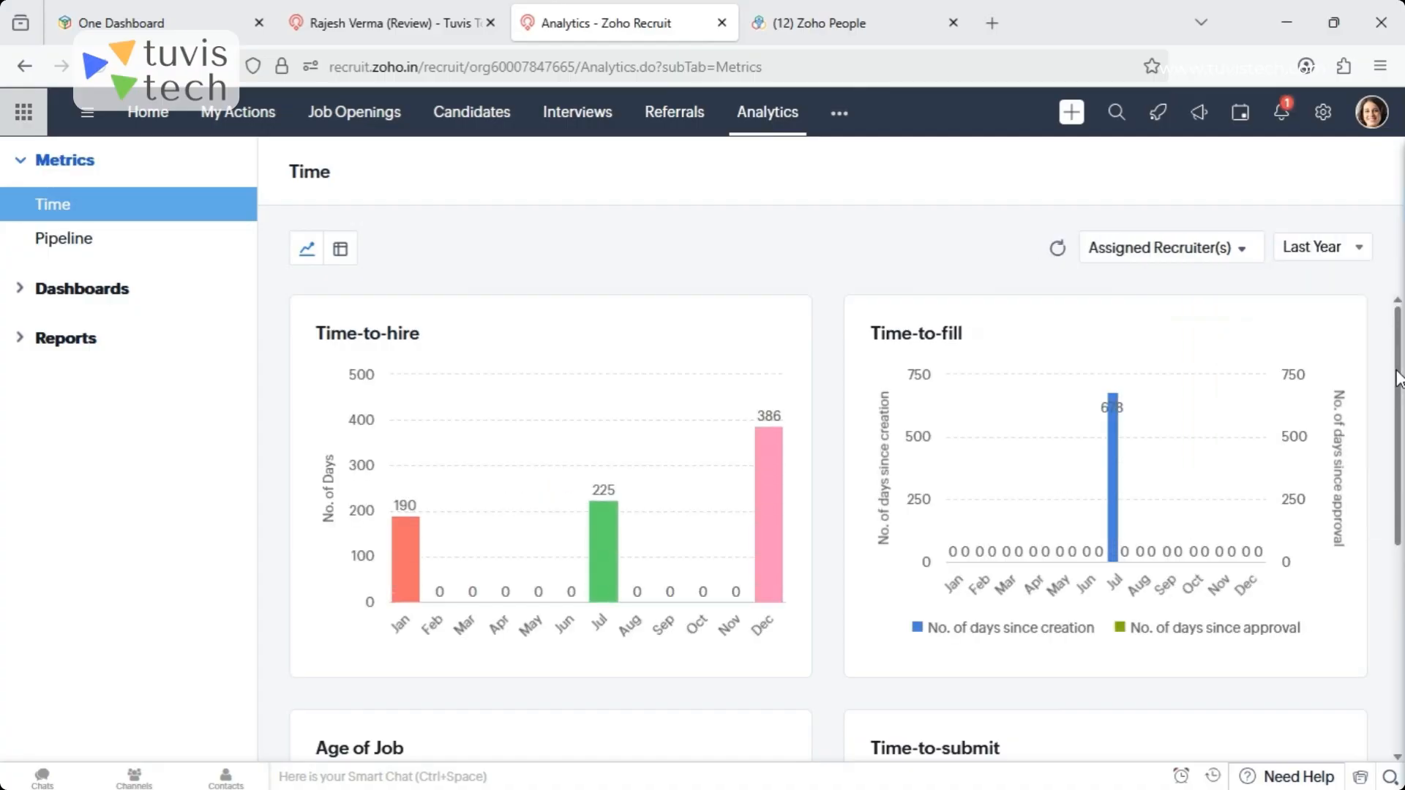
scroll(1399, 542, "down", 4)
scroll(1348, 290, "up", 3)
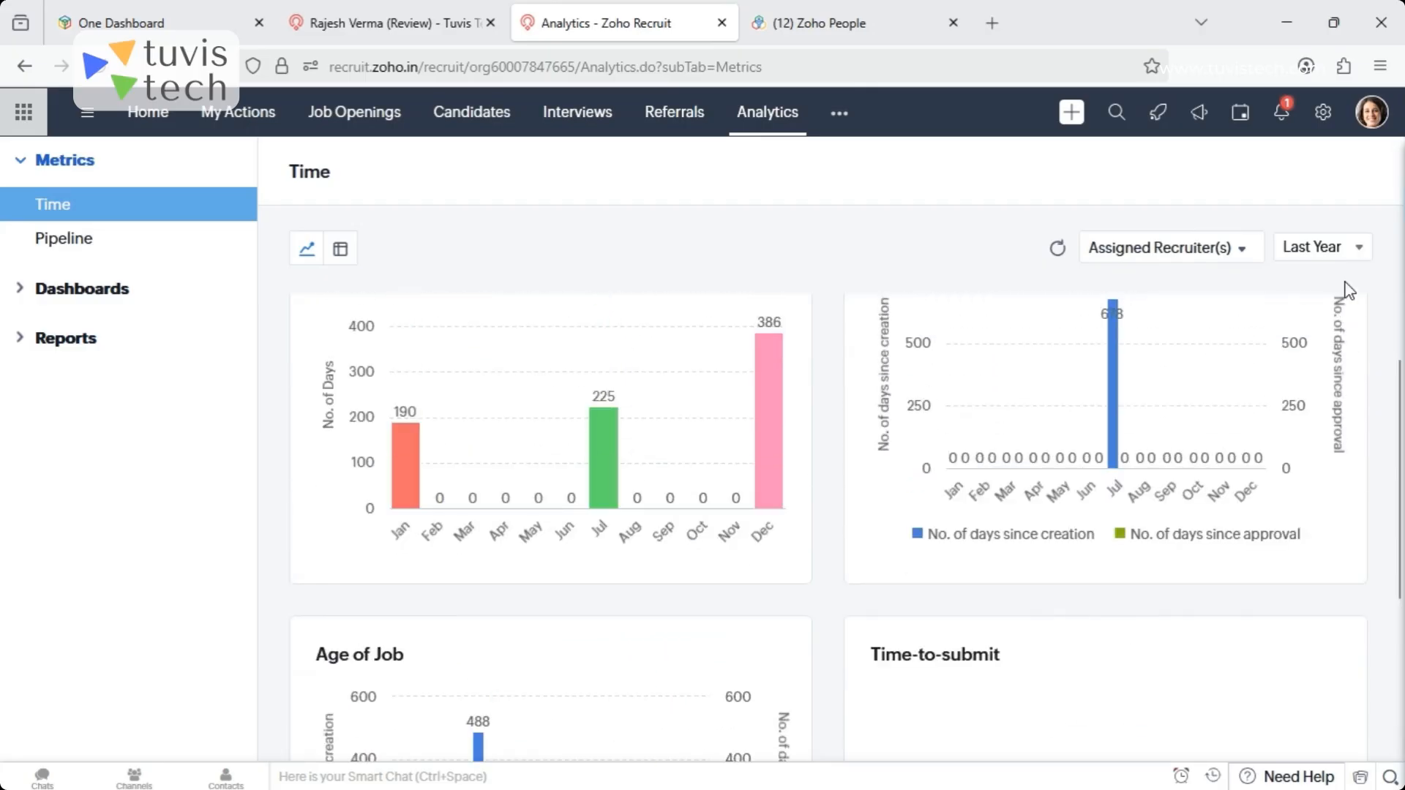
scroll(1402, 556, "down", 4)
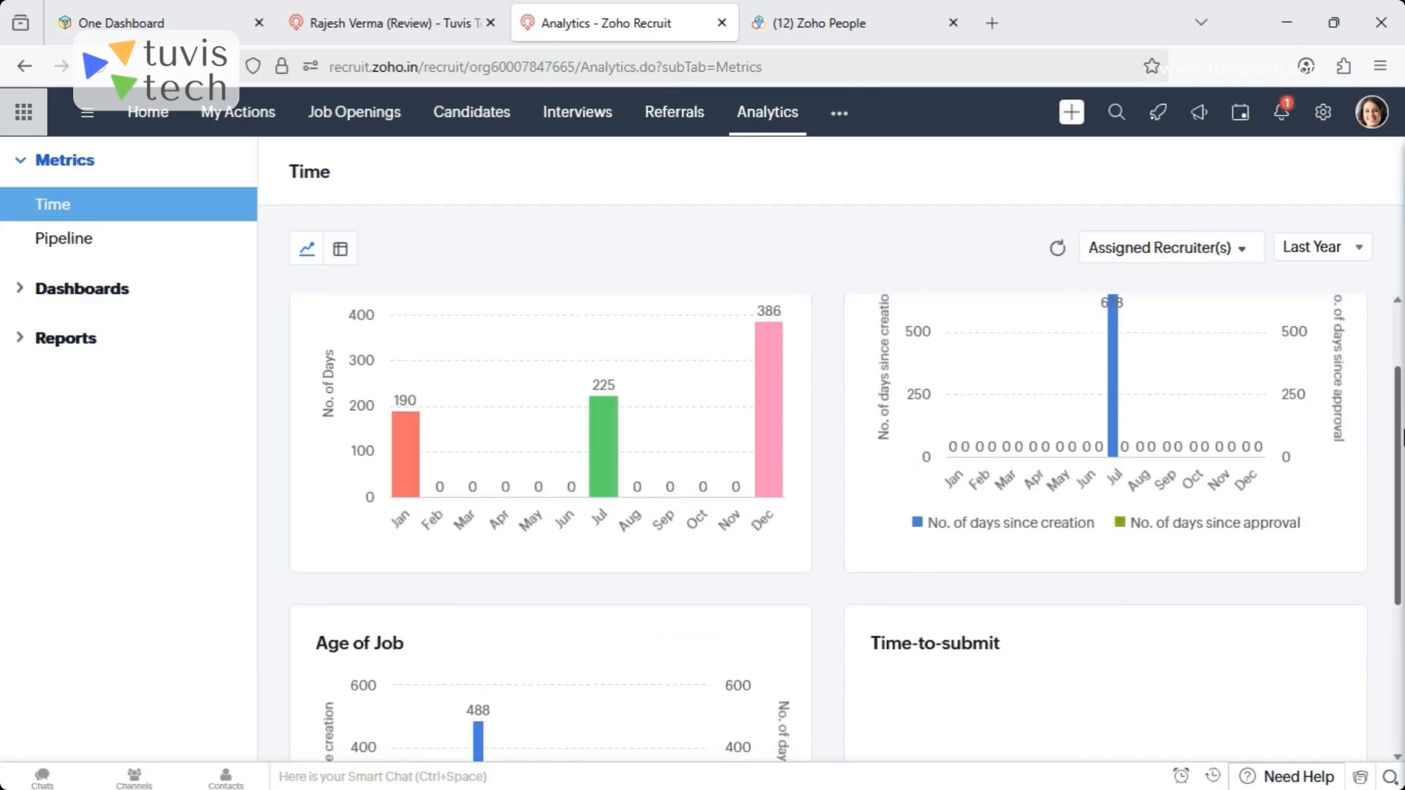
scroll(1399, 585, "up", 4)
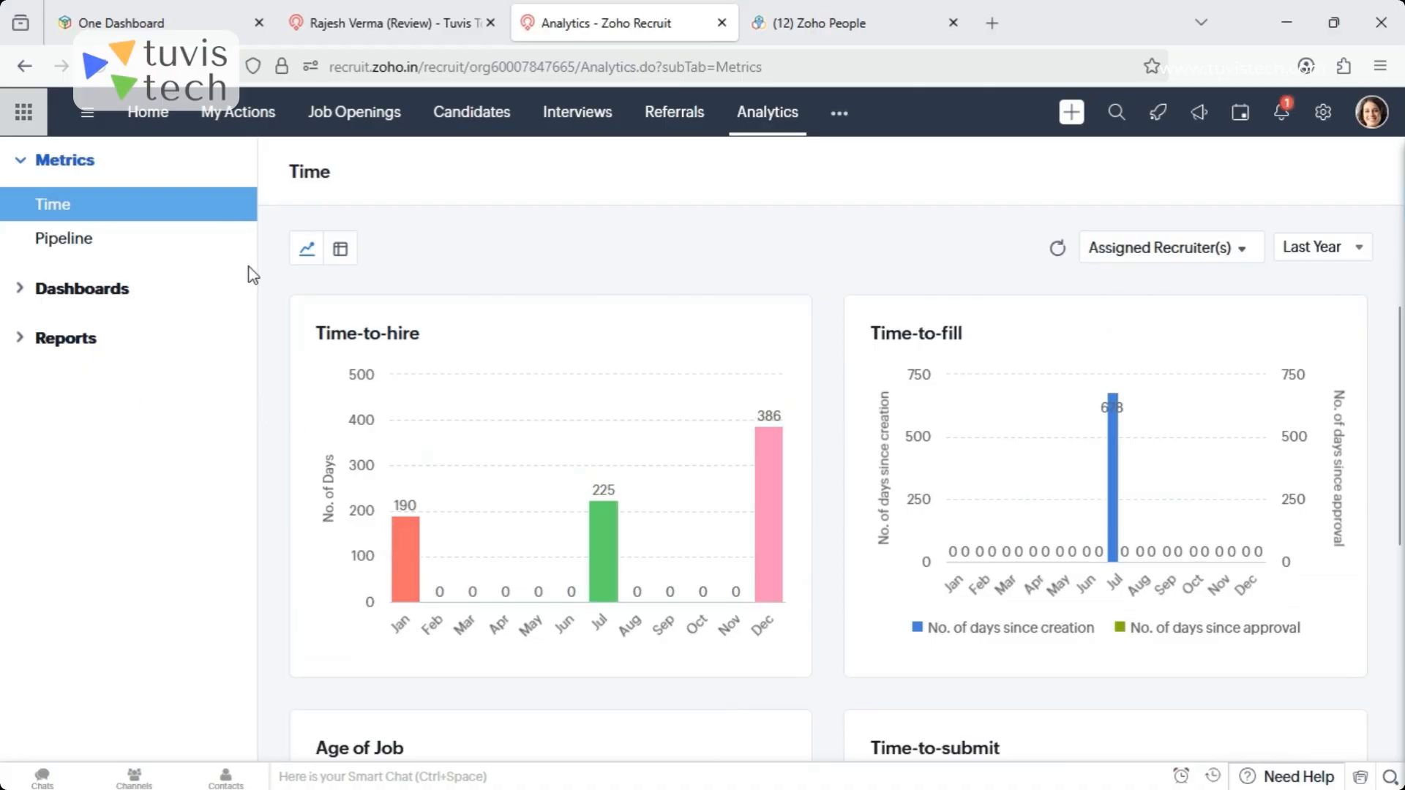
- Show the Pipeline metrics for Last Year and review the conversion insights by origin and source
left_click(74, 237)
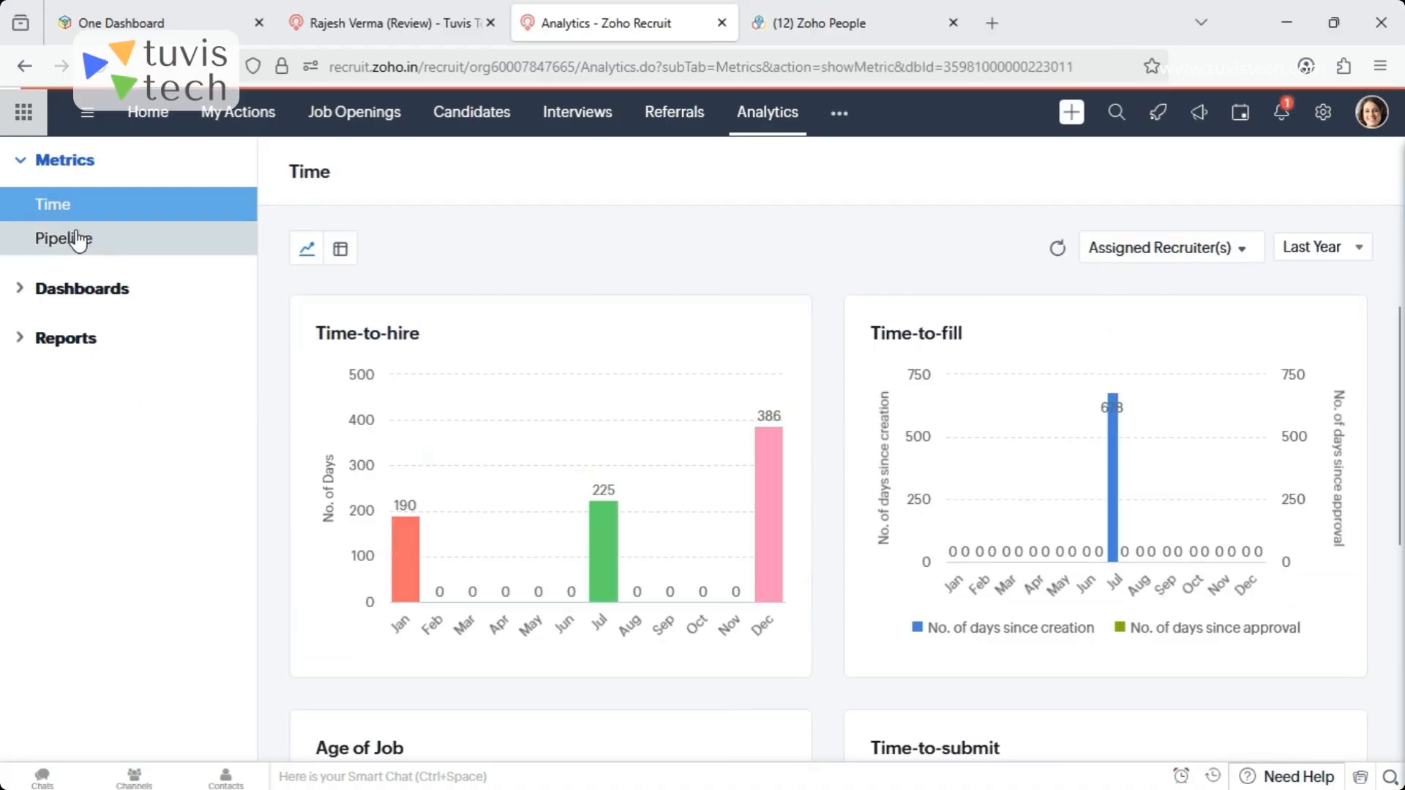
left_click(1359, 253)
scroll(1240, 521, "down", 3)
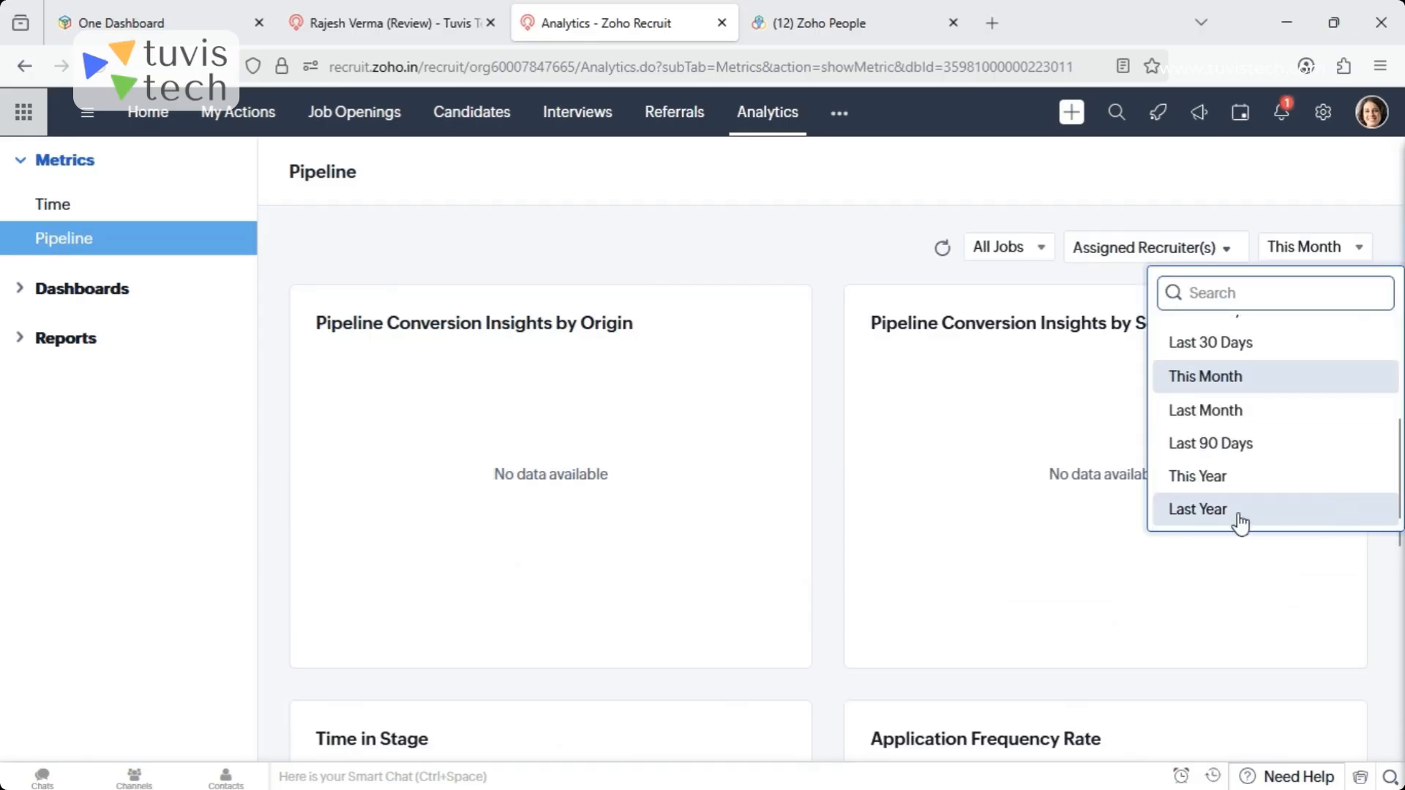
left_click(1241, 521)
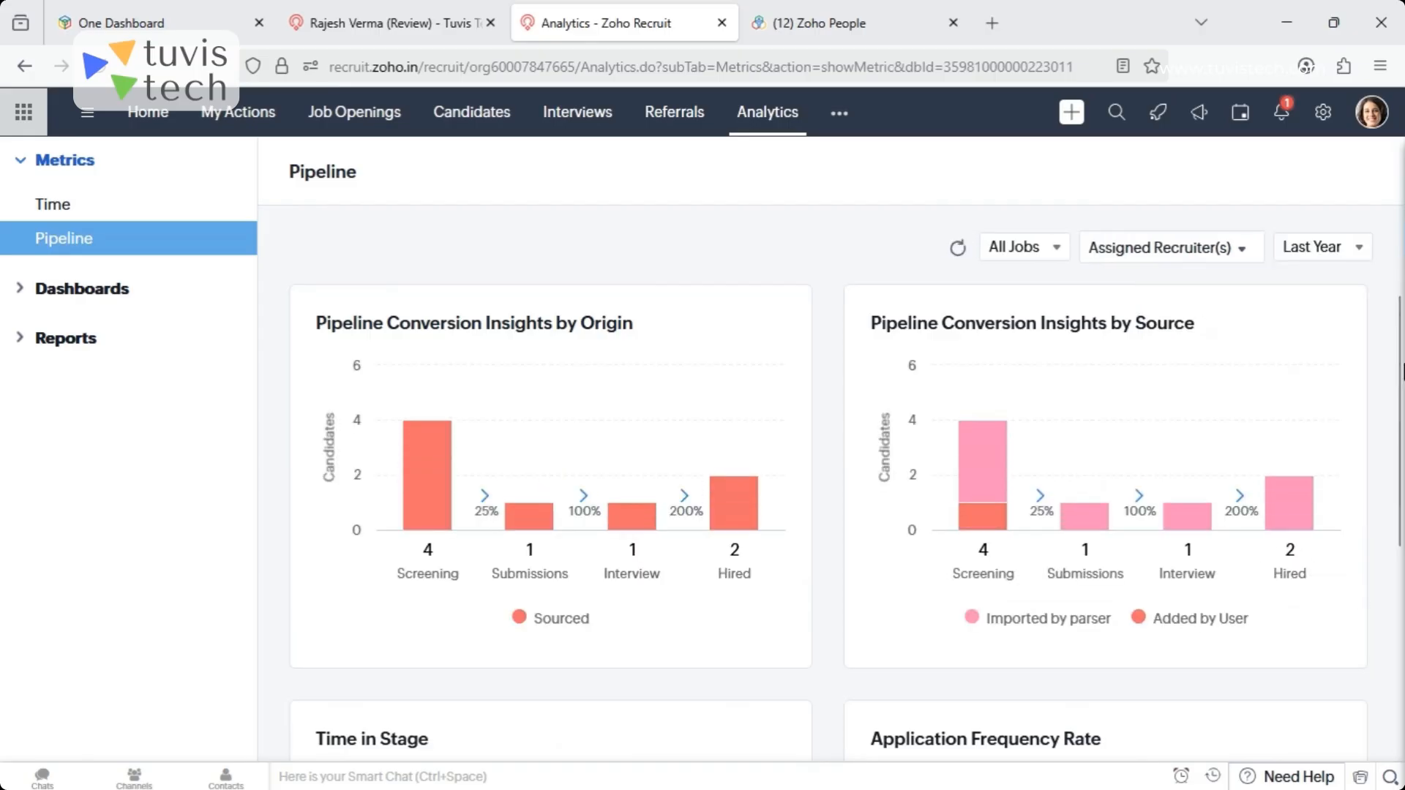
left_click_drag(1402, 416, 1398, 373)
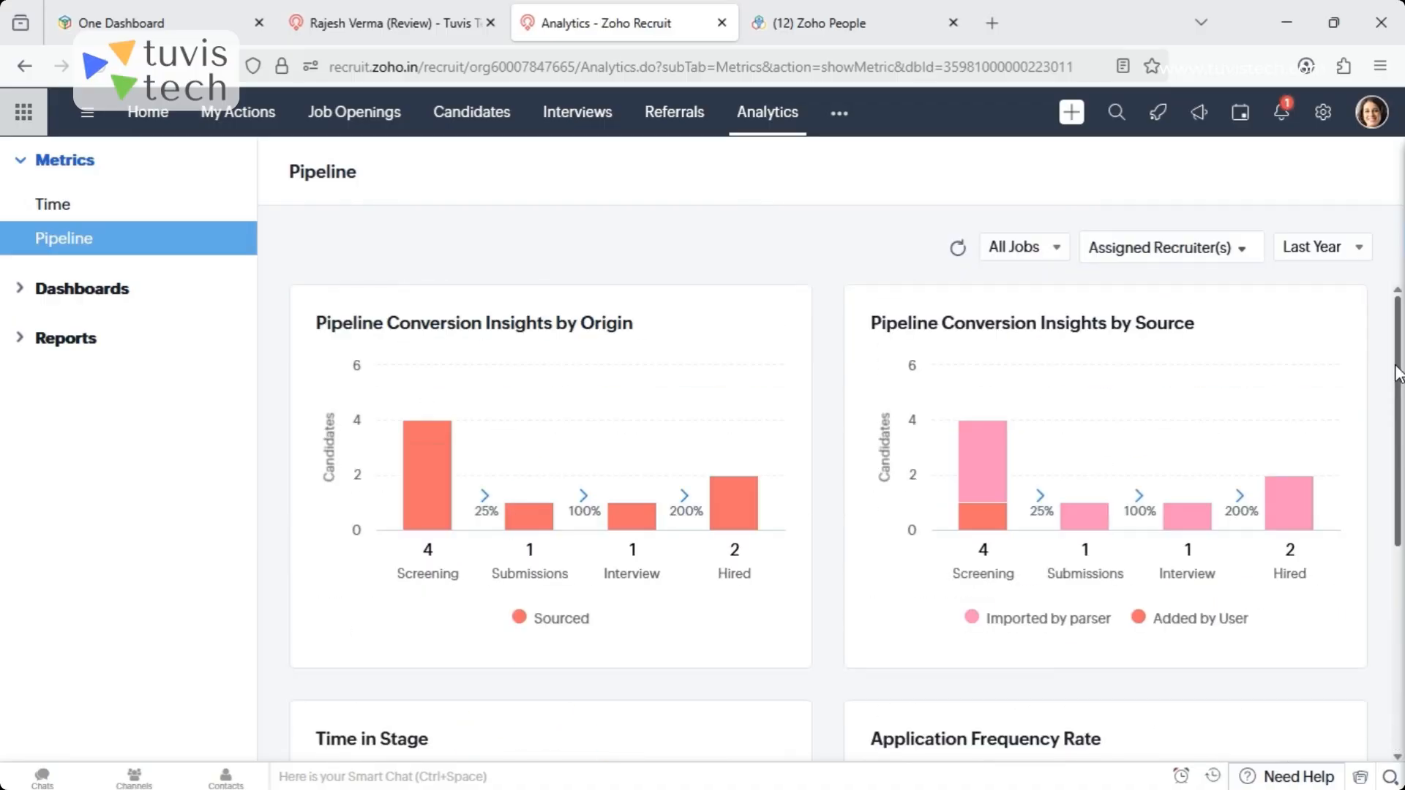
- Open the Candidates By Status report from the Candidate Reports folder and examine its chart
left_click(44, 344)
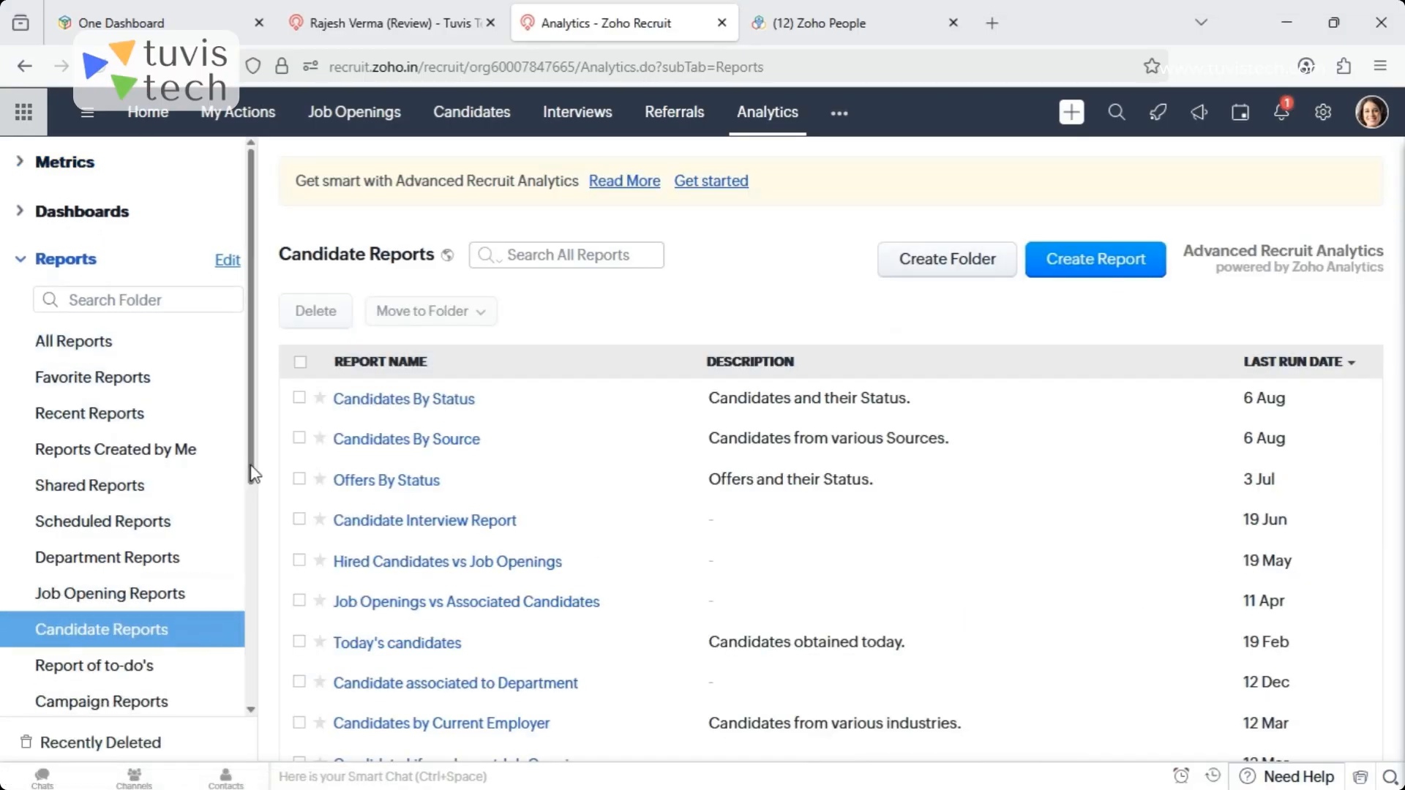
left_click_drag(254, 474, 261, 522)
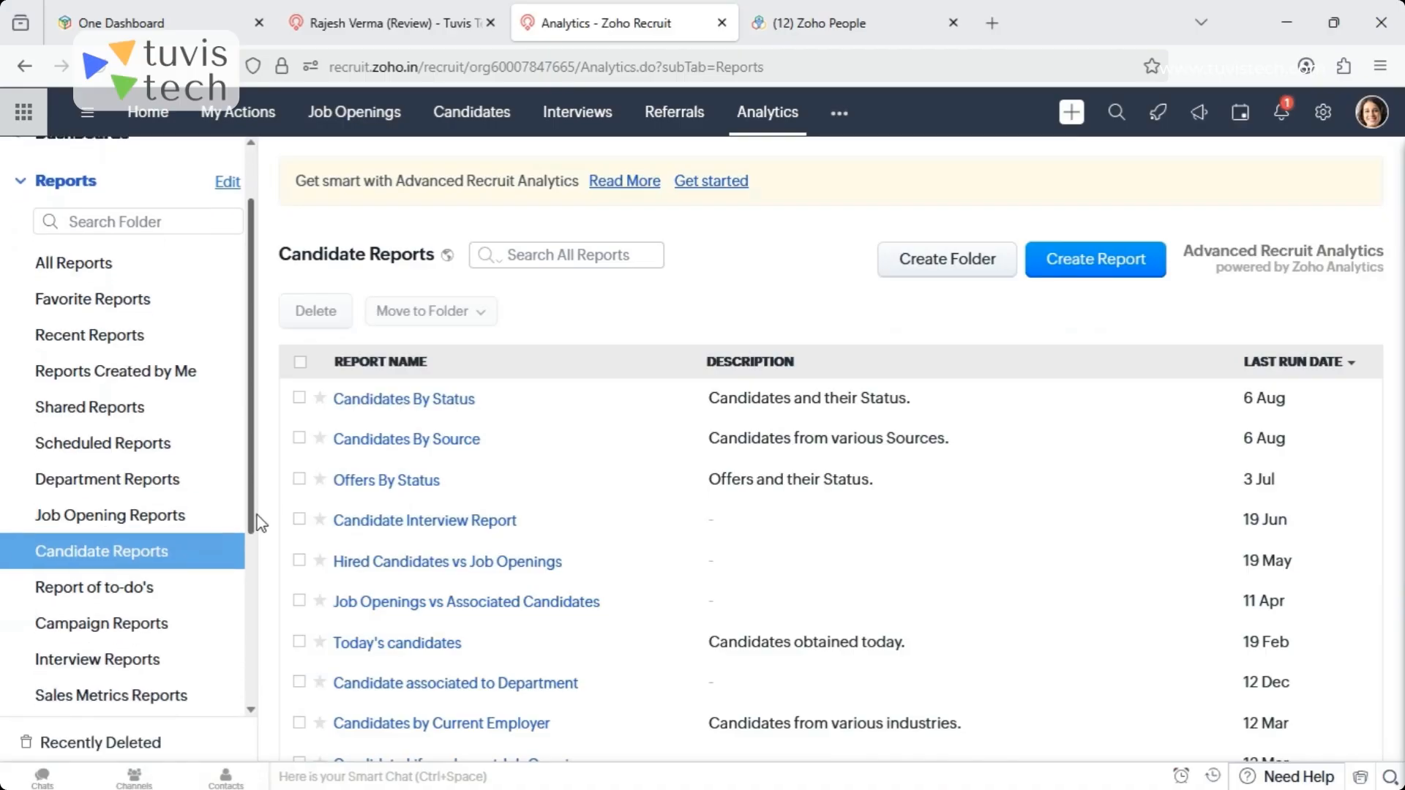
left_click(128, 550)
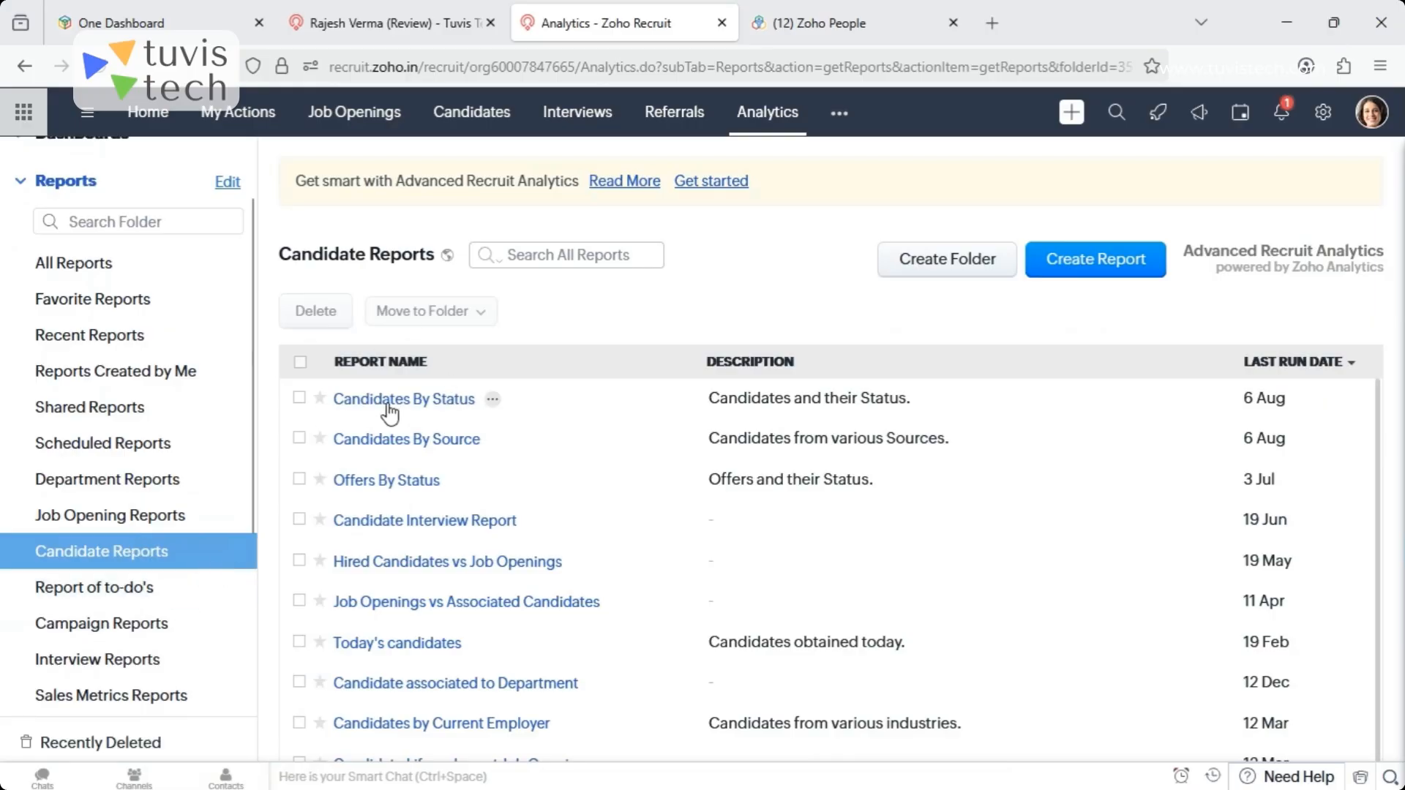
left_click(436, 402)
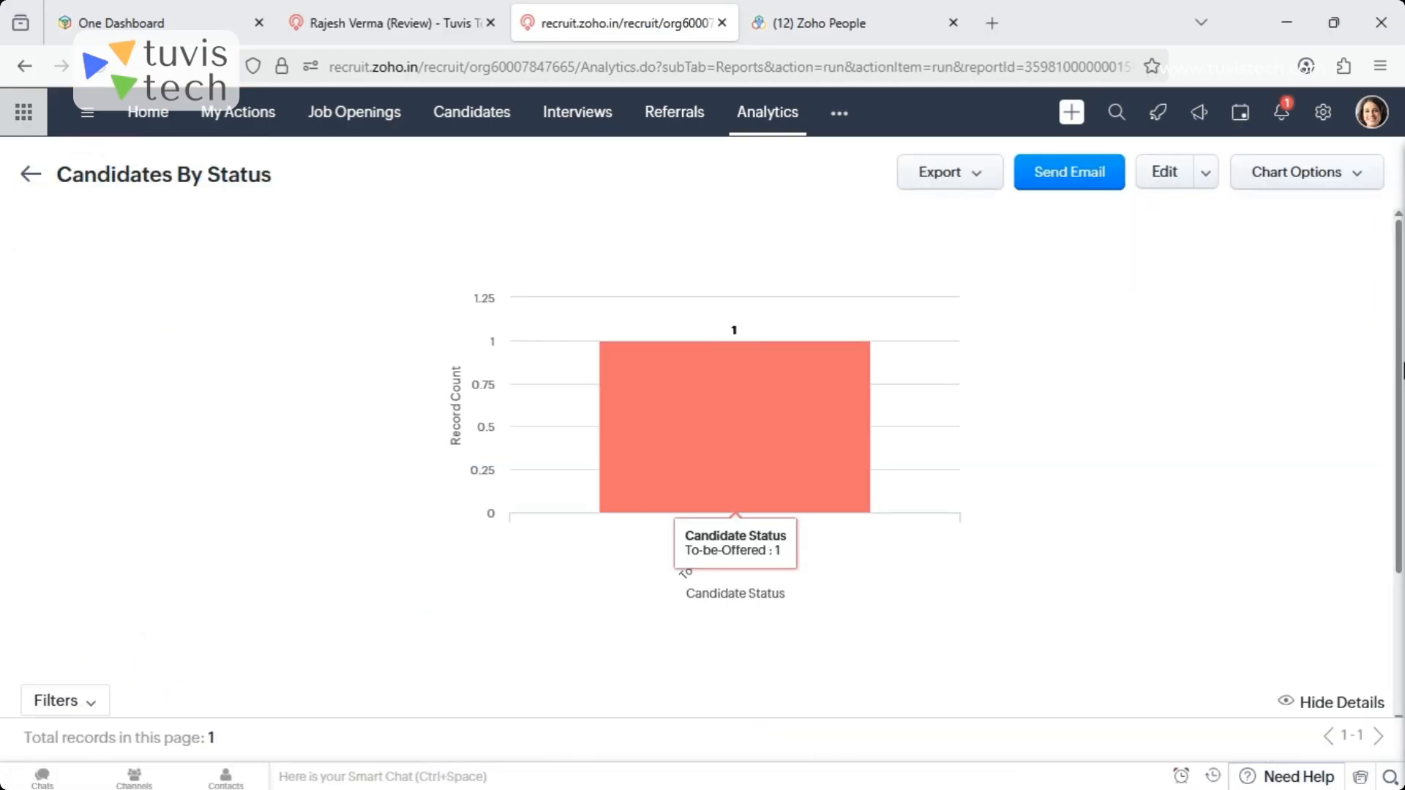
mouse_move(1401, 365)
left_mouse_down()
mouse_move(1402, 543)
mouse_move(1387, 348)
left_mouse_up()
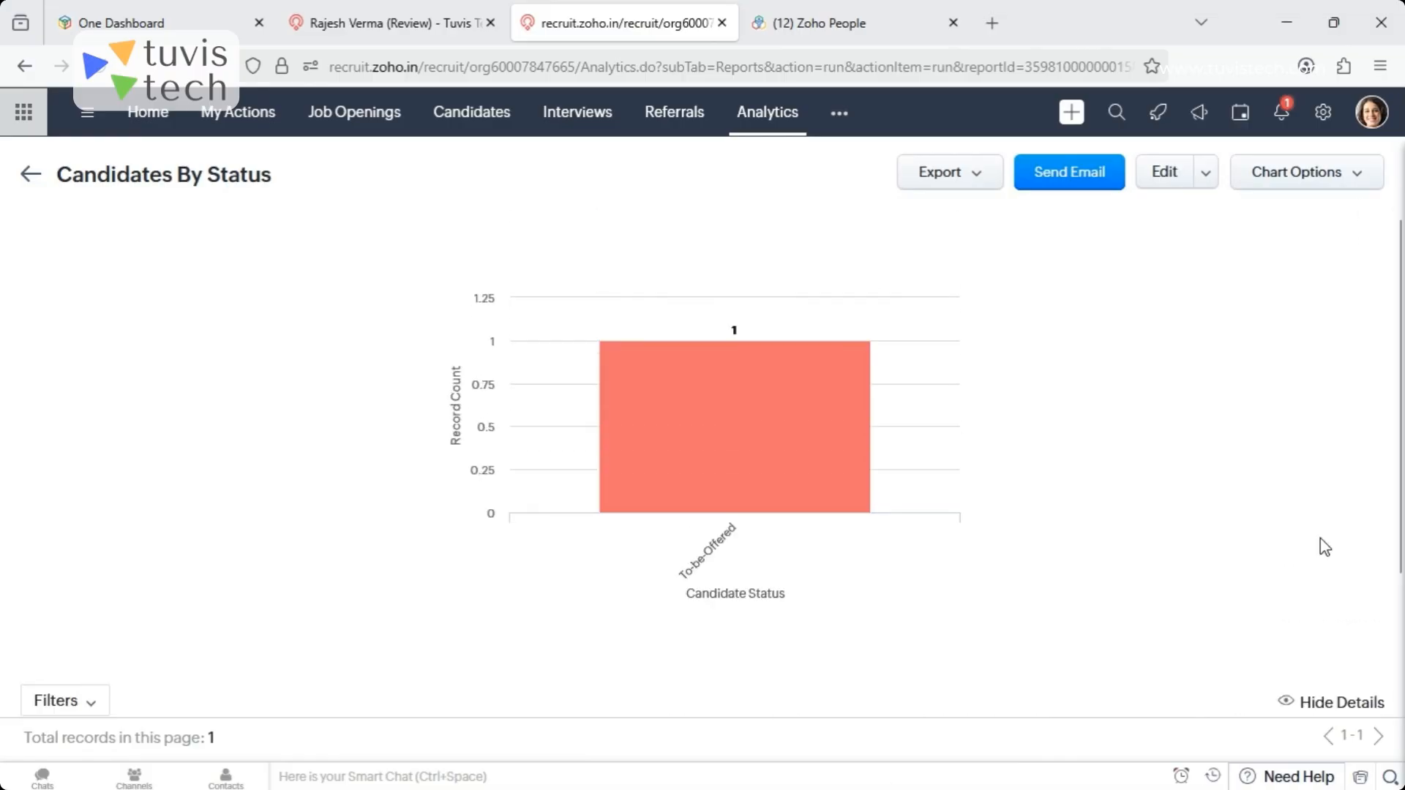
- Check the report's export formats, and change the Candidates By Status chart type to Pie and save it
left_click(979, 183)
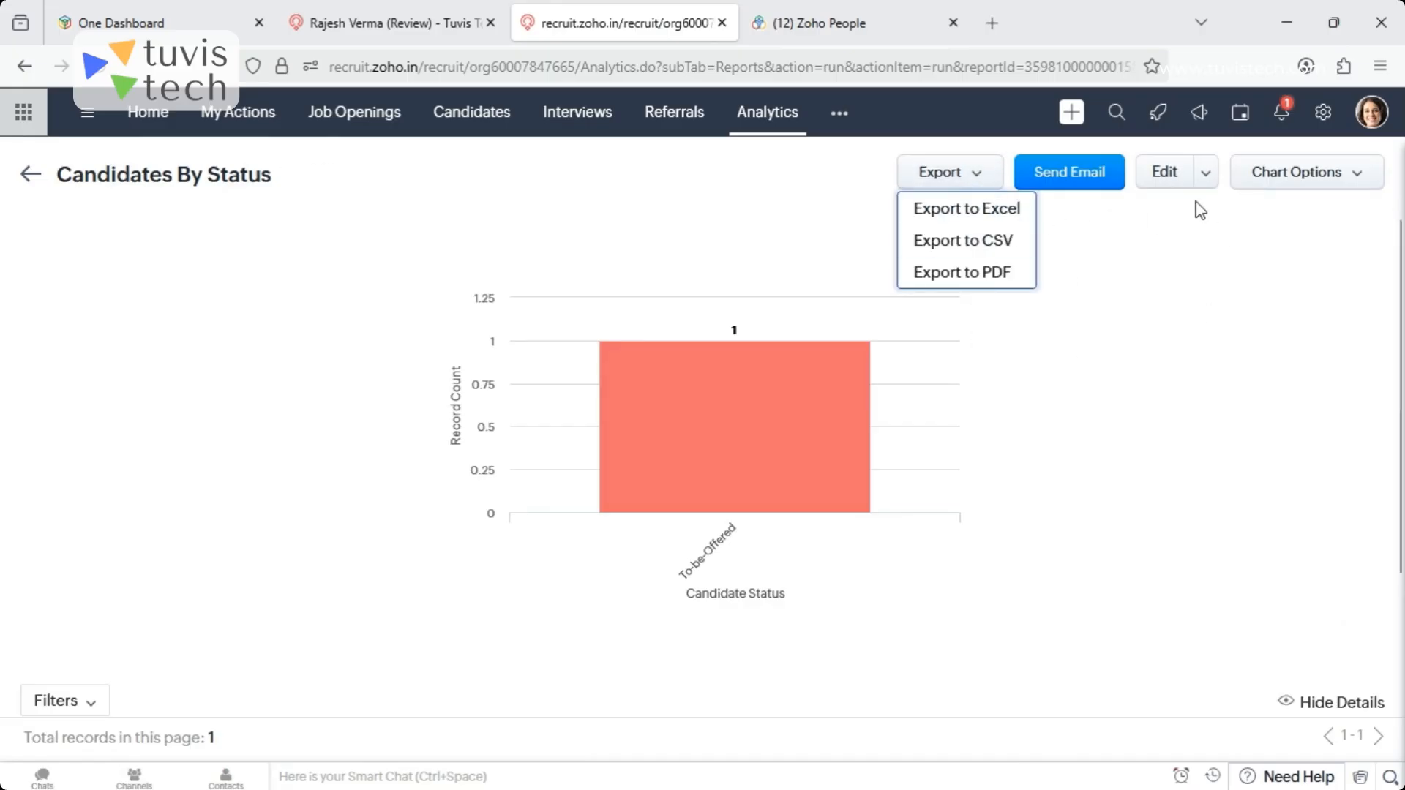
left_click(1363, 189)
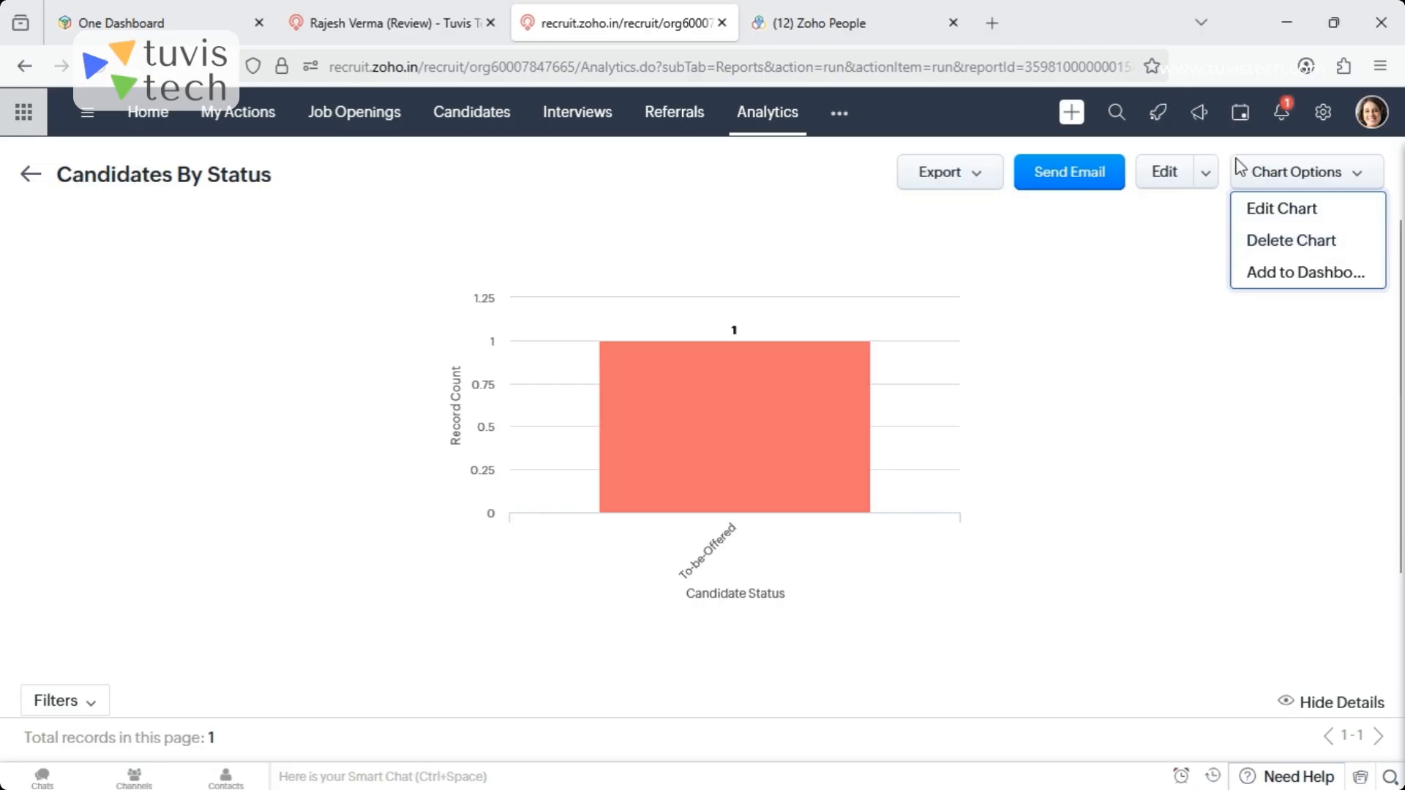
left_click(1279, 213)
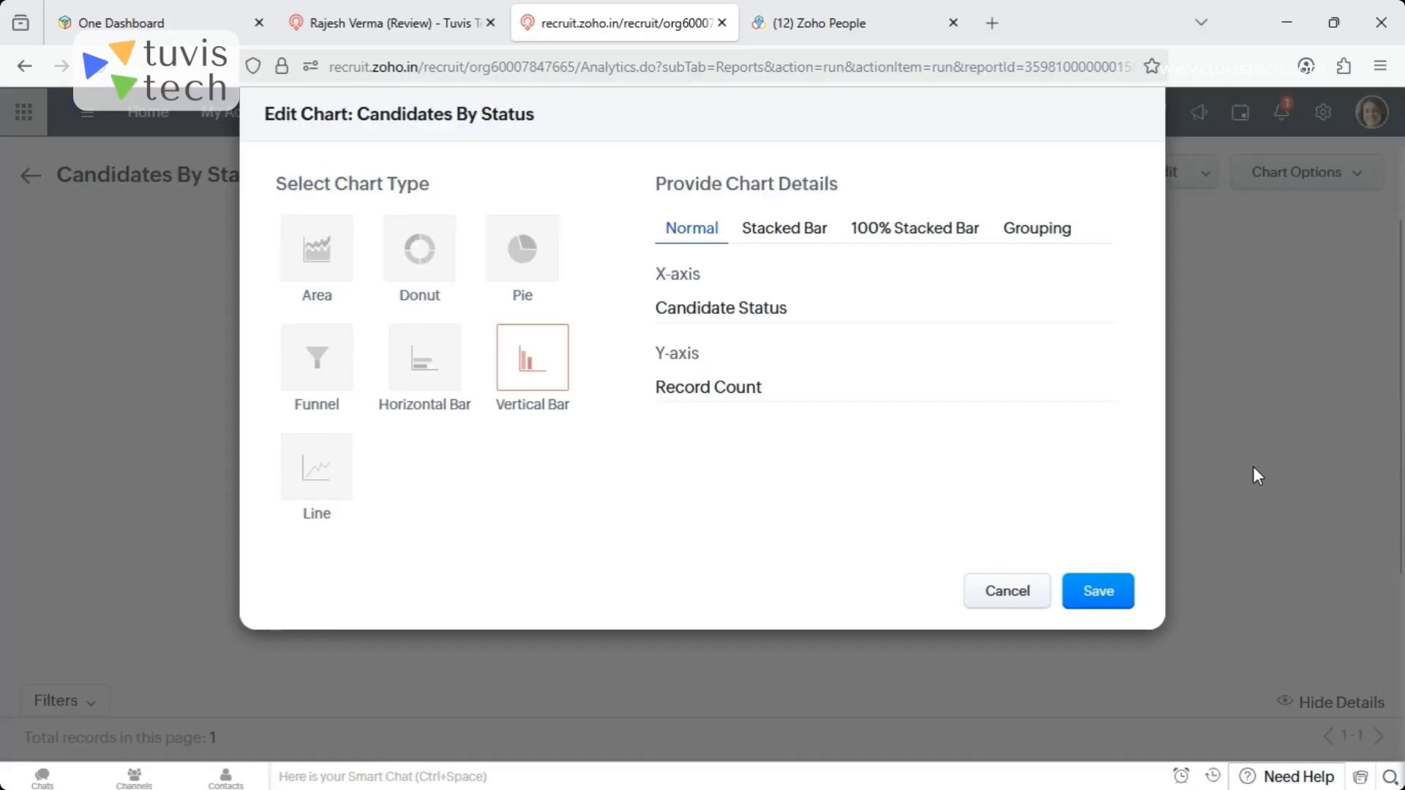
left_click(548, 269)
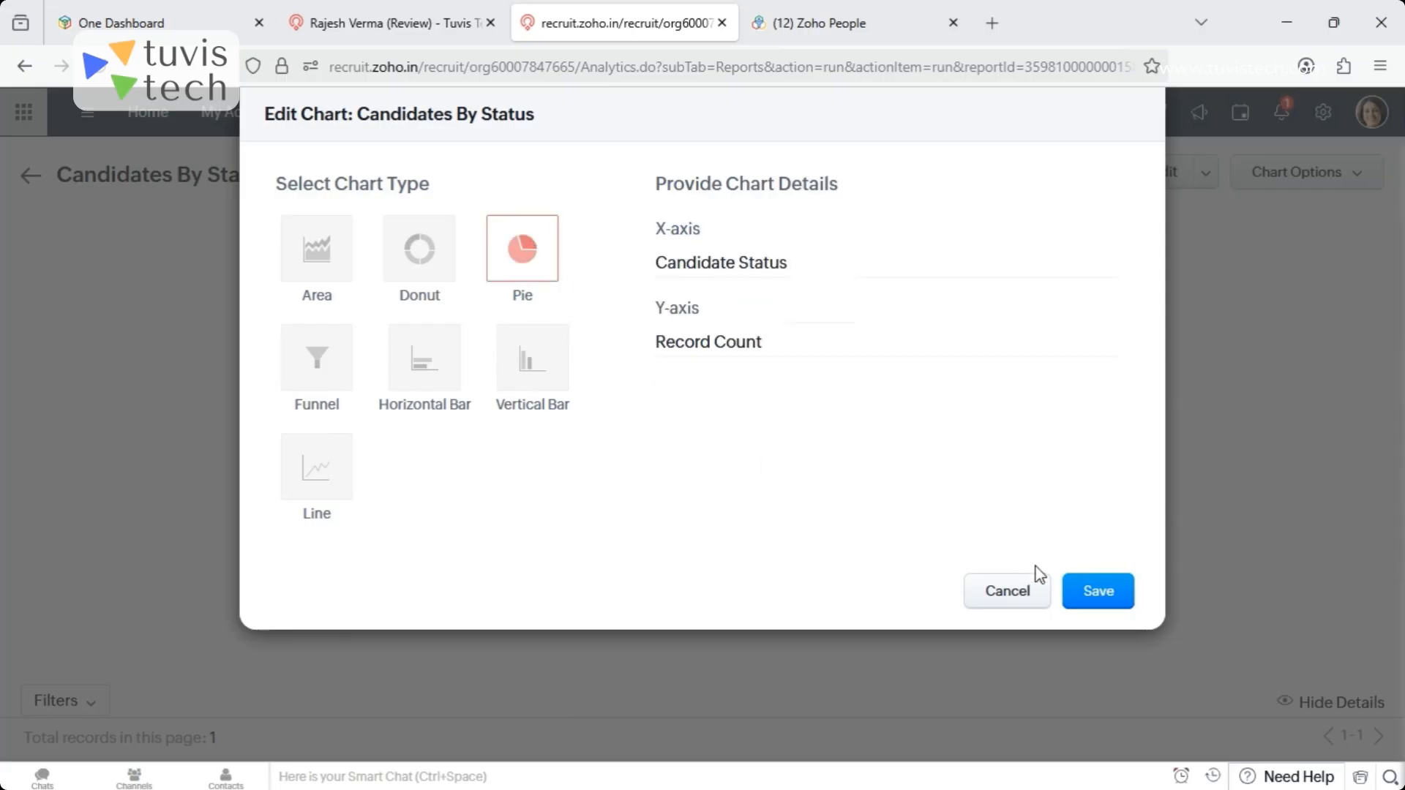
left_click(1076, 599)
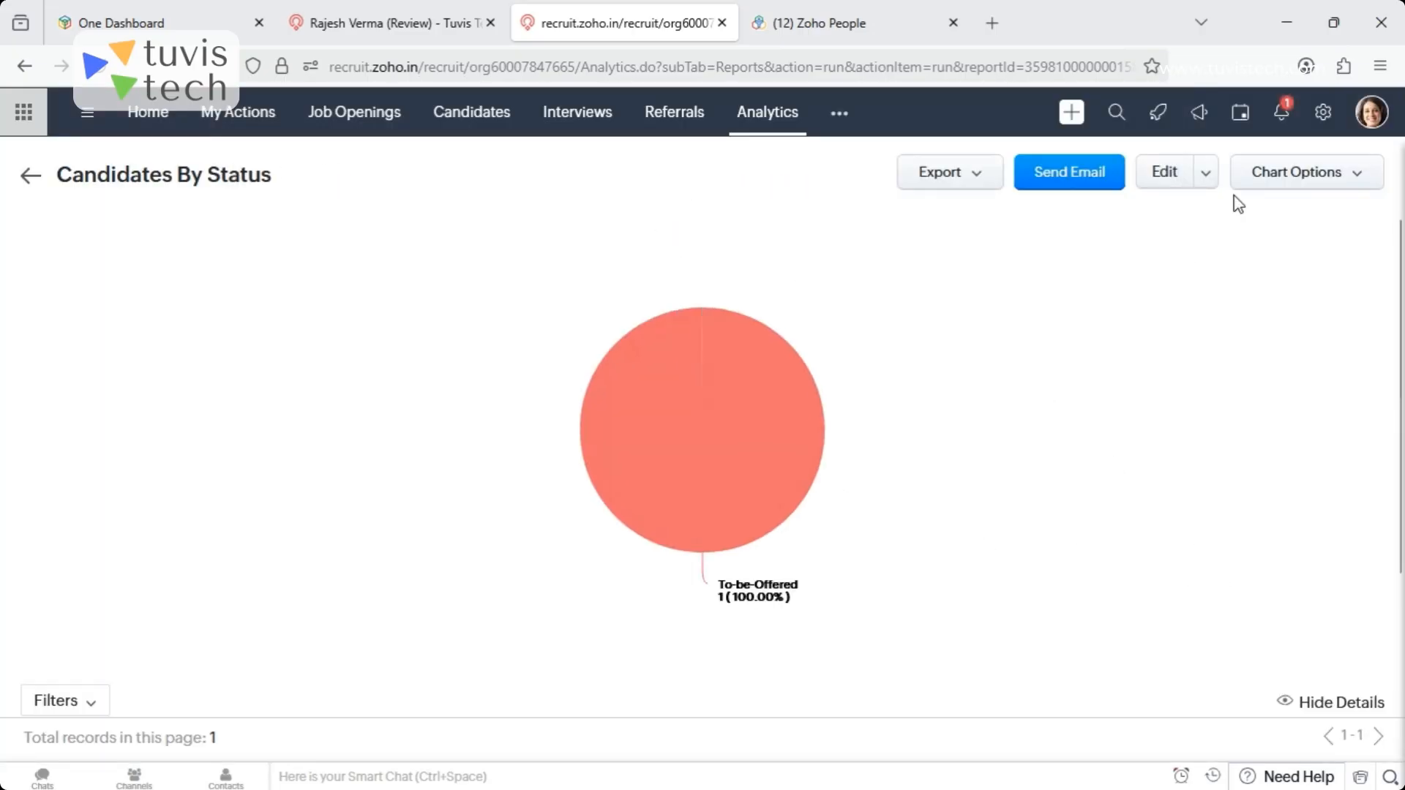
- Return to the reports list and view the Job opening status wise report from the Job Opening Reports folder
left_click(756, 117)
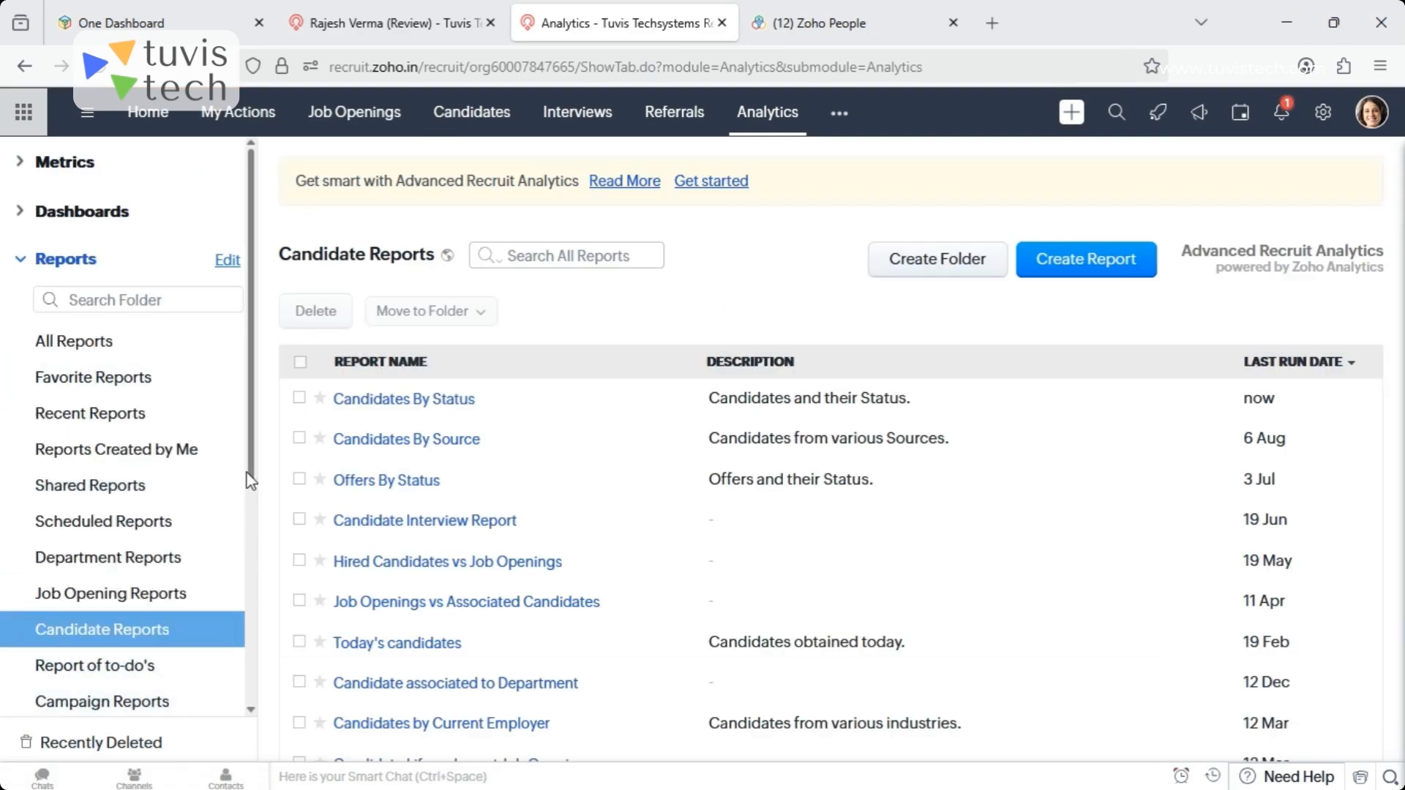
left_click_drag(252, 476, 248, 546)
left_click(135, 462)
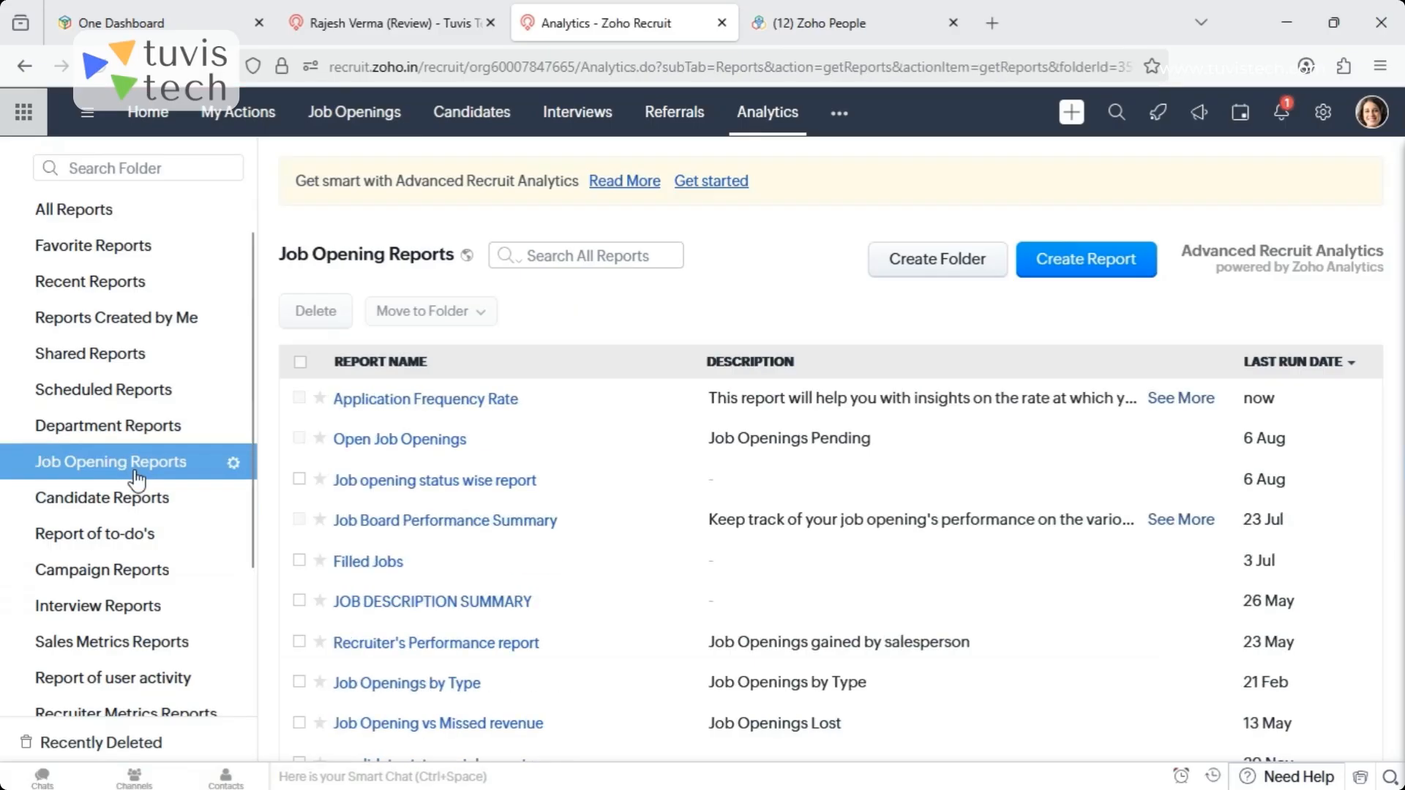
left_click(438, 486)
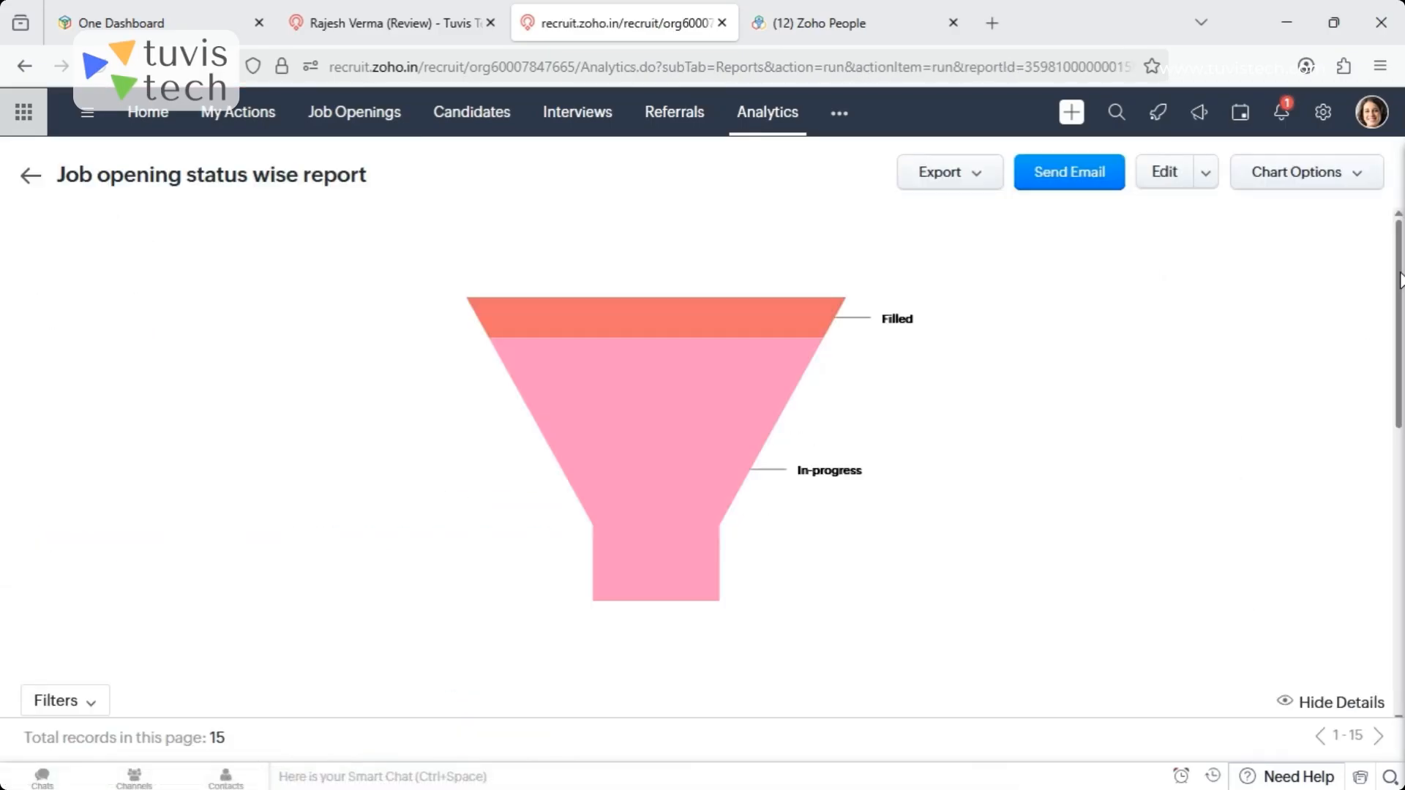
left_click_drag(1398, 293, 1352, 195)
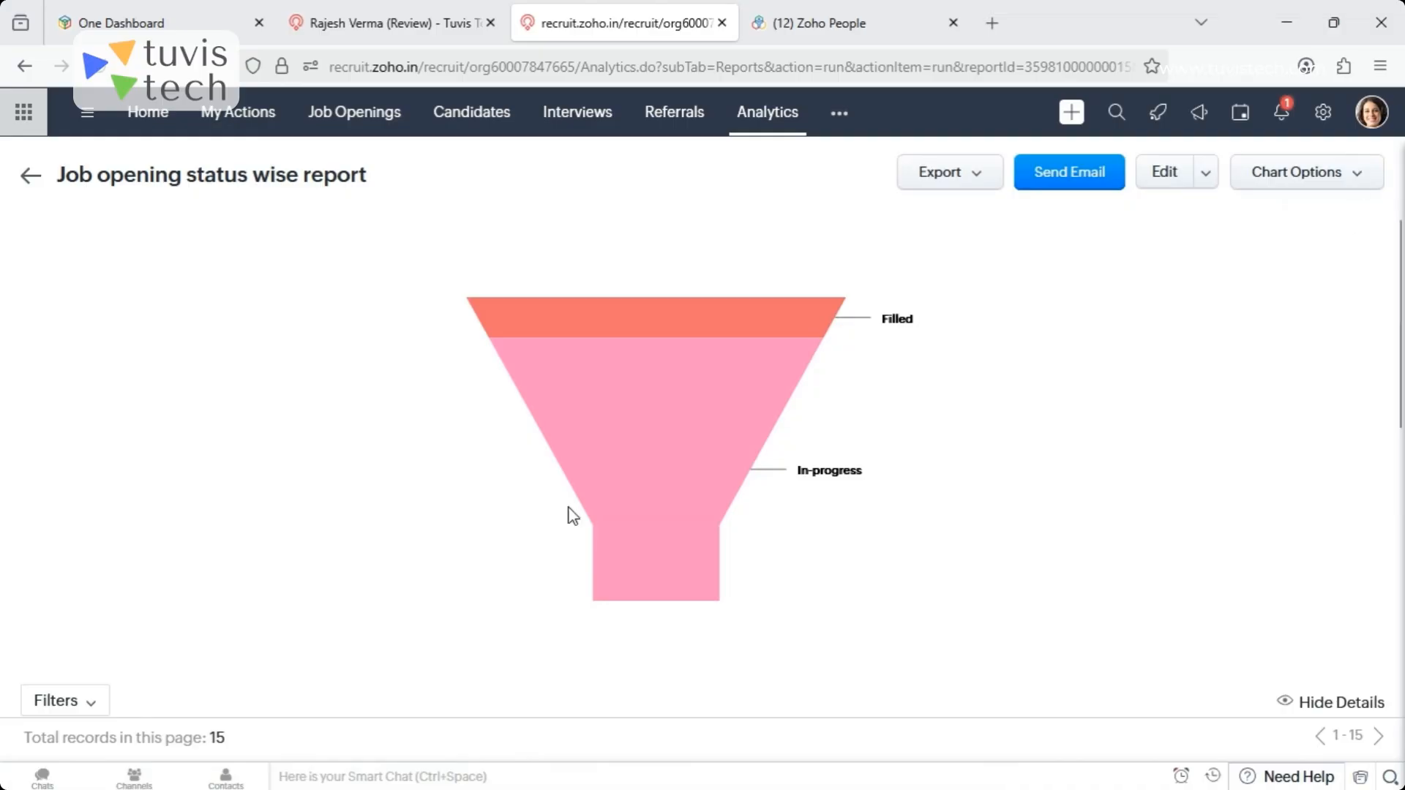
- Check the export formats and chart options of the Job opening status wise report, and open the report for editing
mouse_move(689, 429)
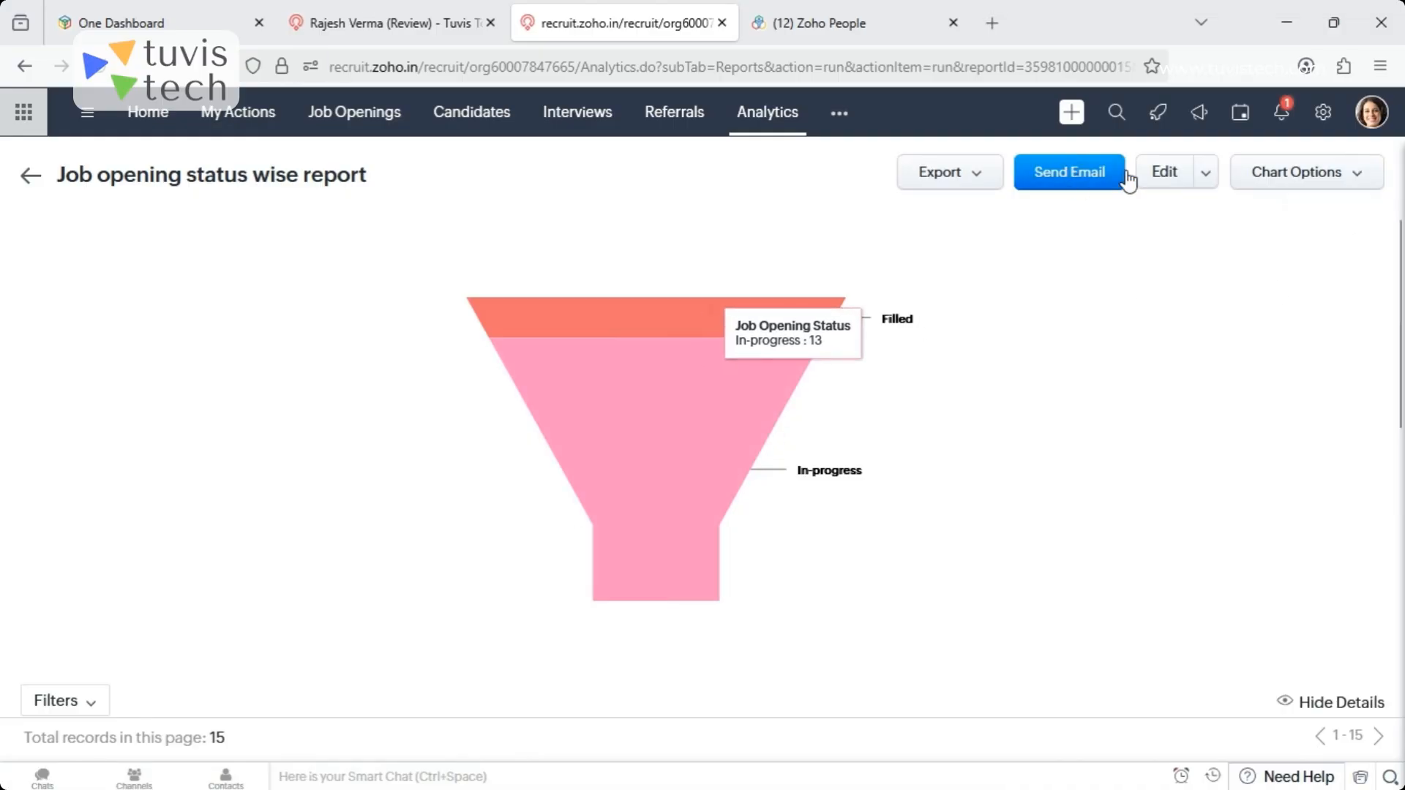
left_click(981, 173)
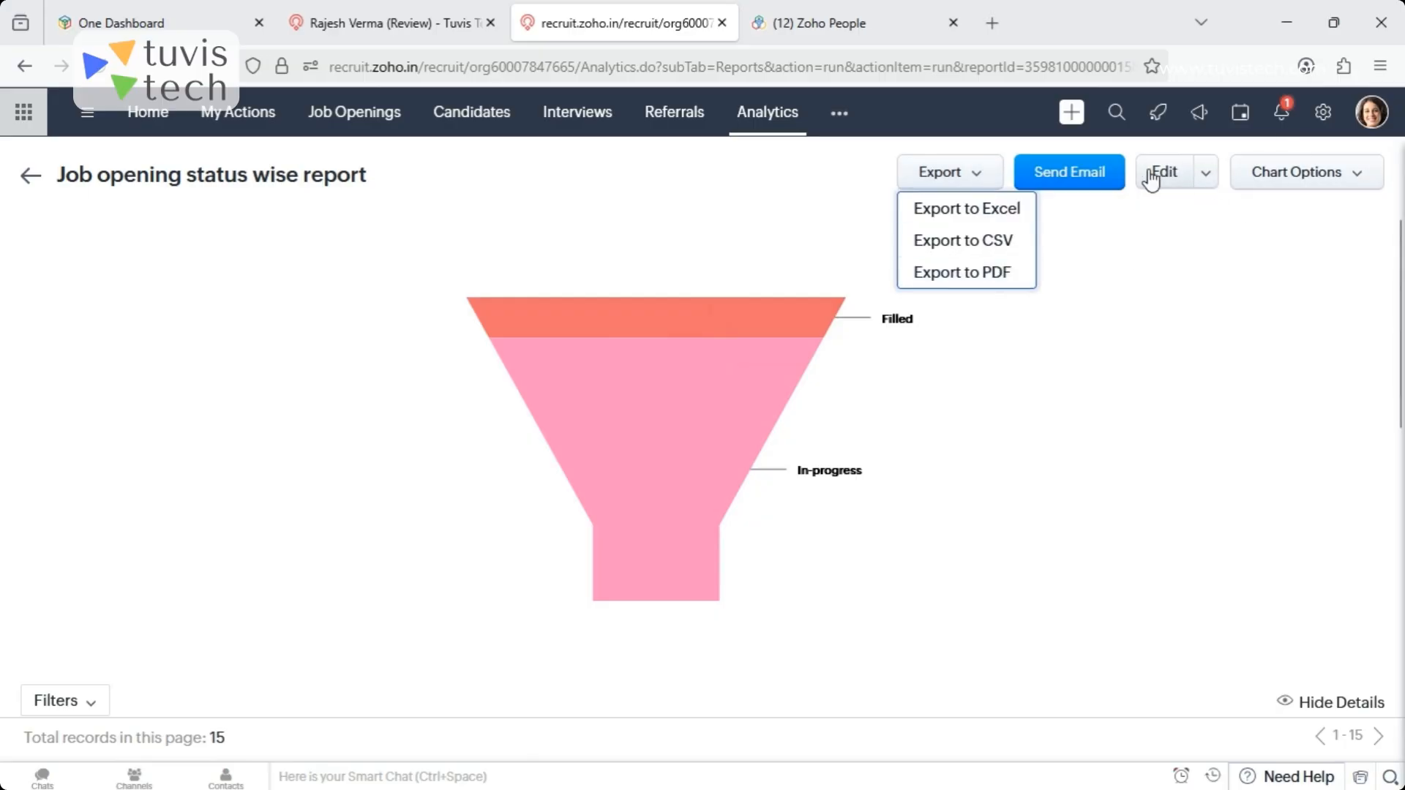
left_click(1310, 183)
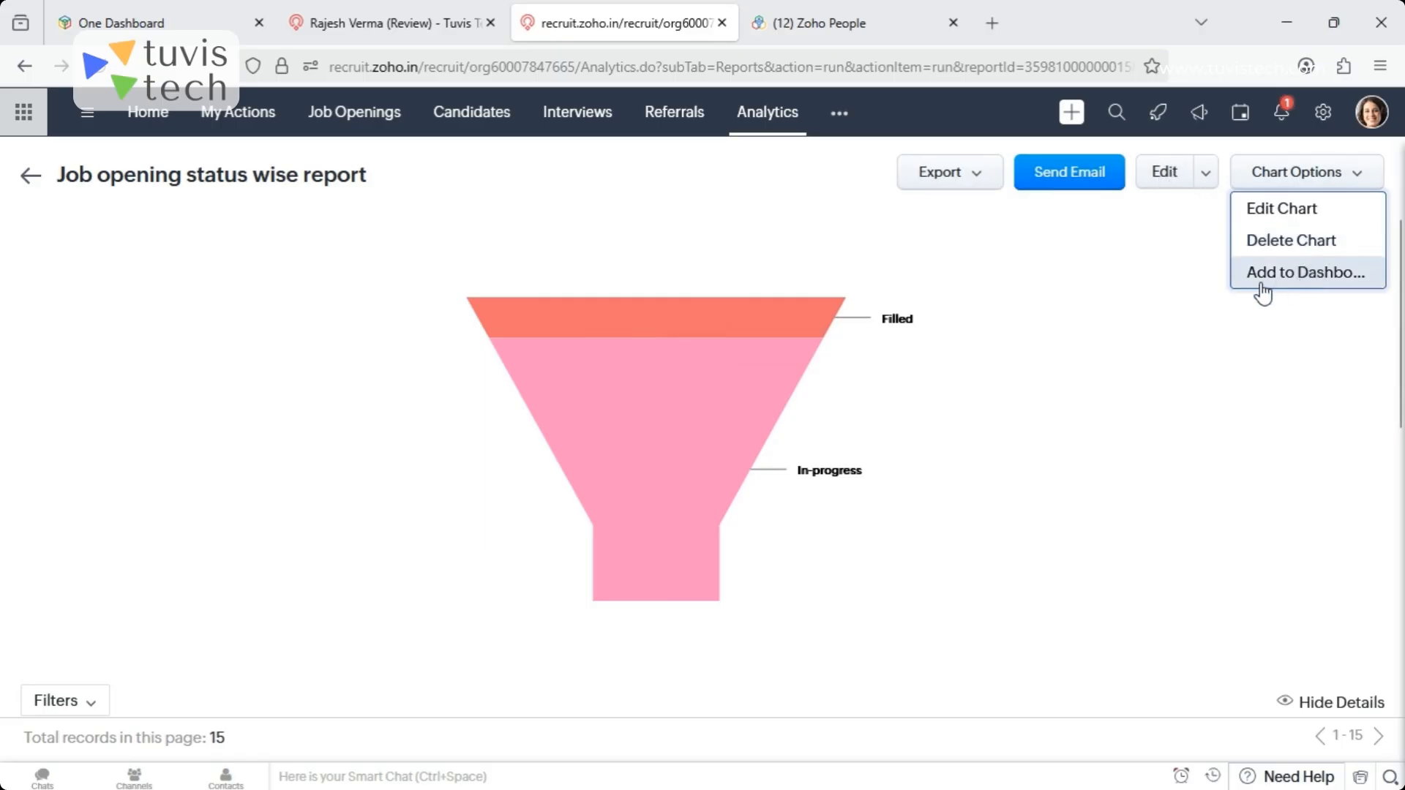
left_click(1164, 182)
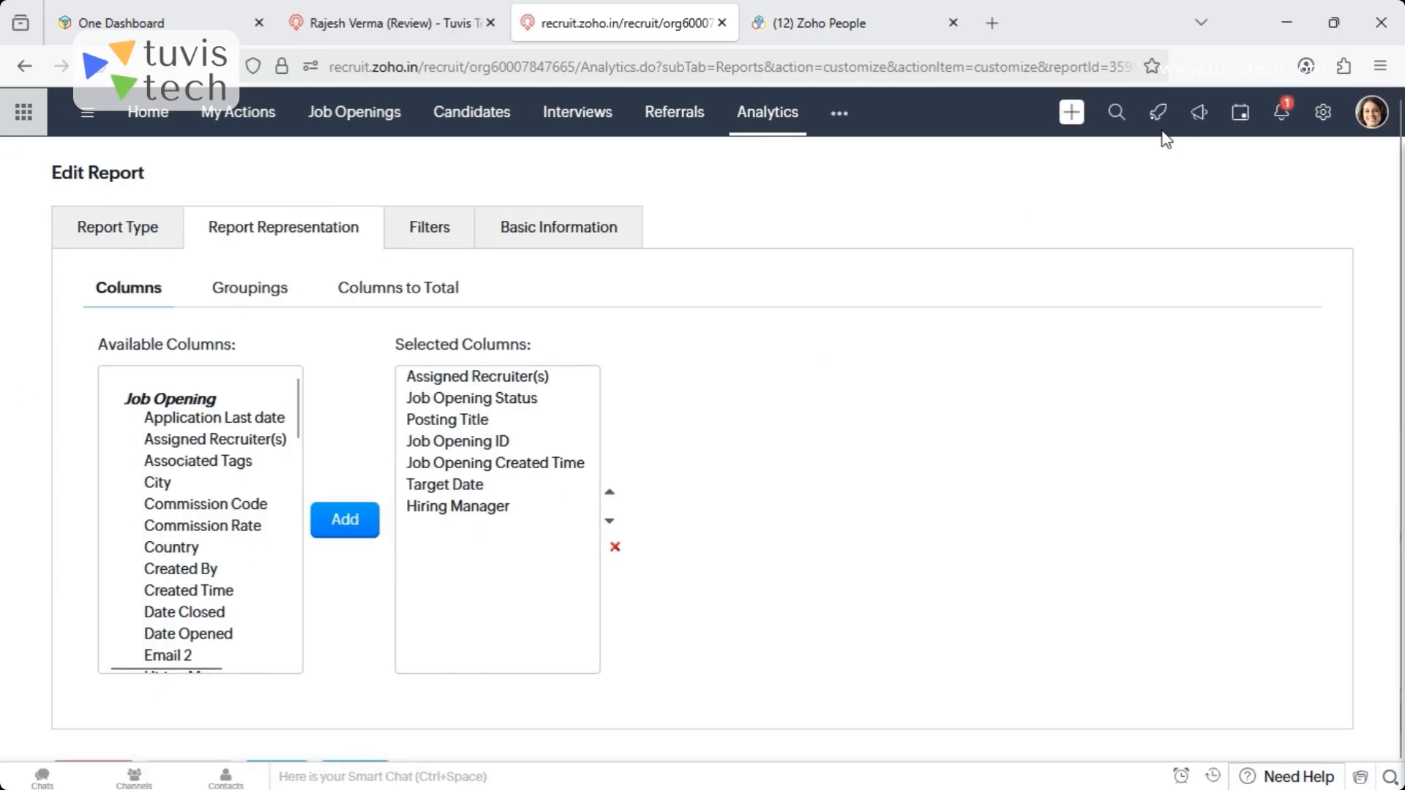
- Leave the report editor for the Analytics reports list and look through the available report folders
left_click(768, 112)
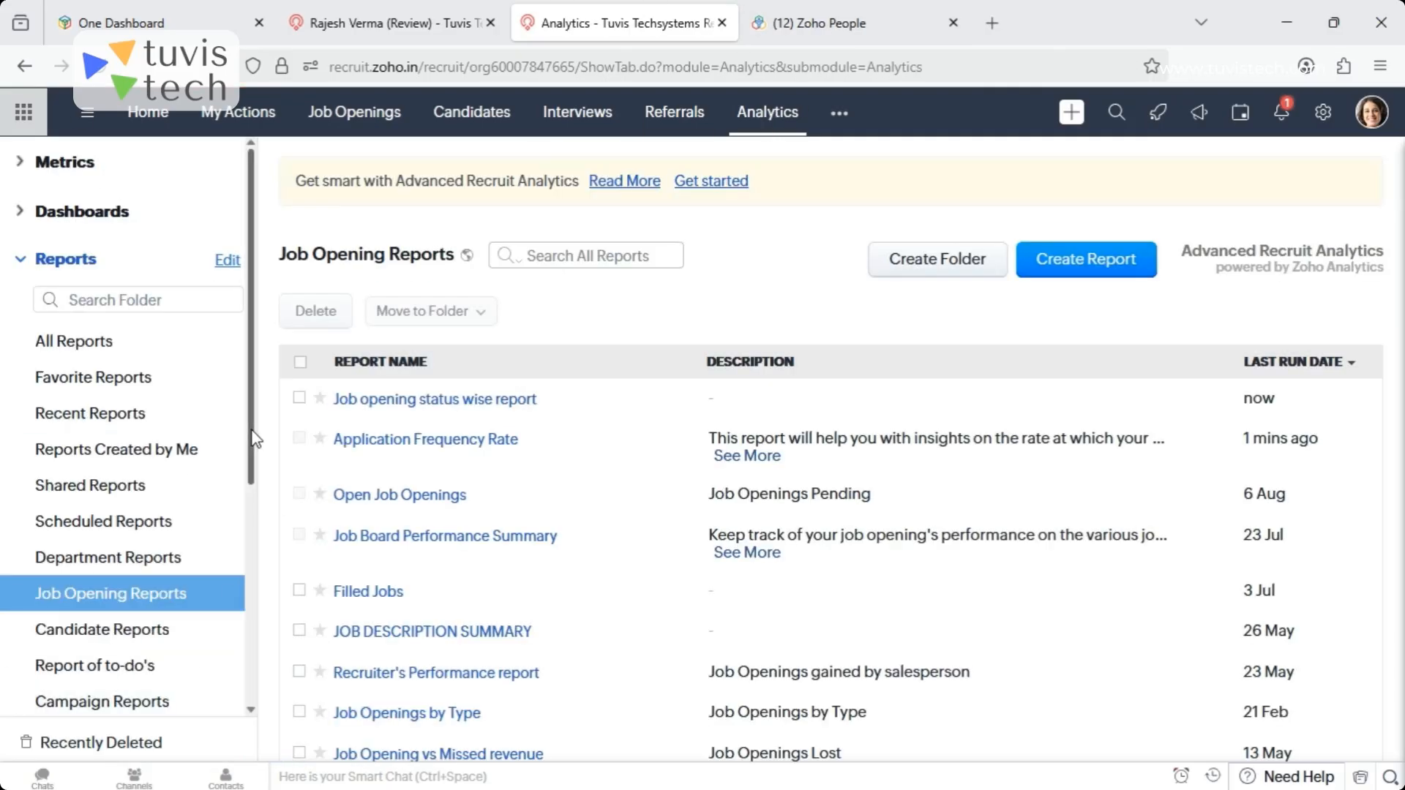
scroll(253, 468, "down", 2)
left_click_drag(256, 490, 255, 593)
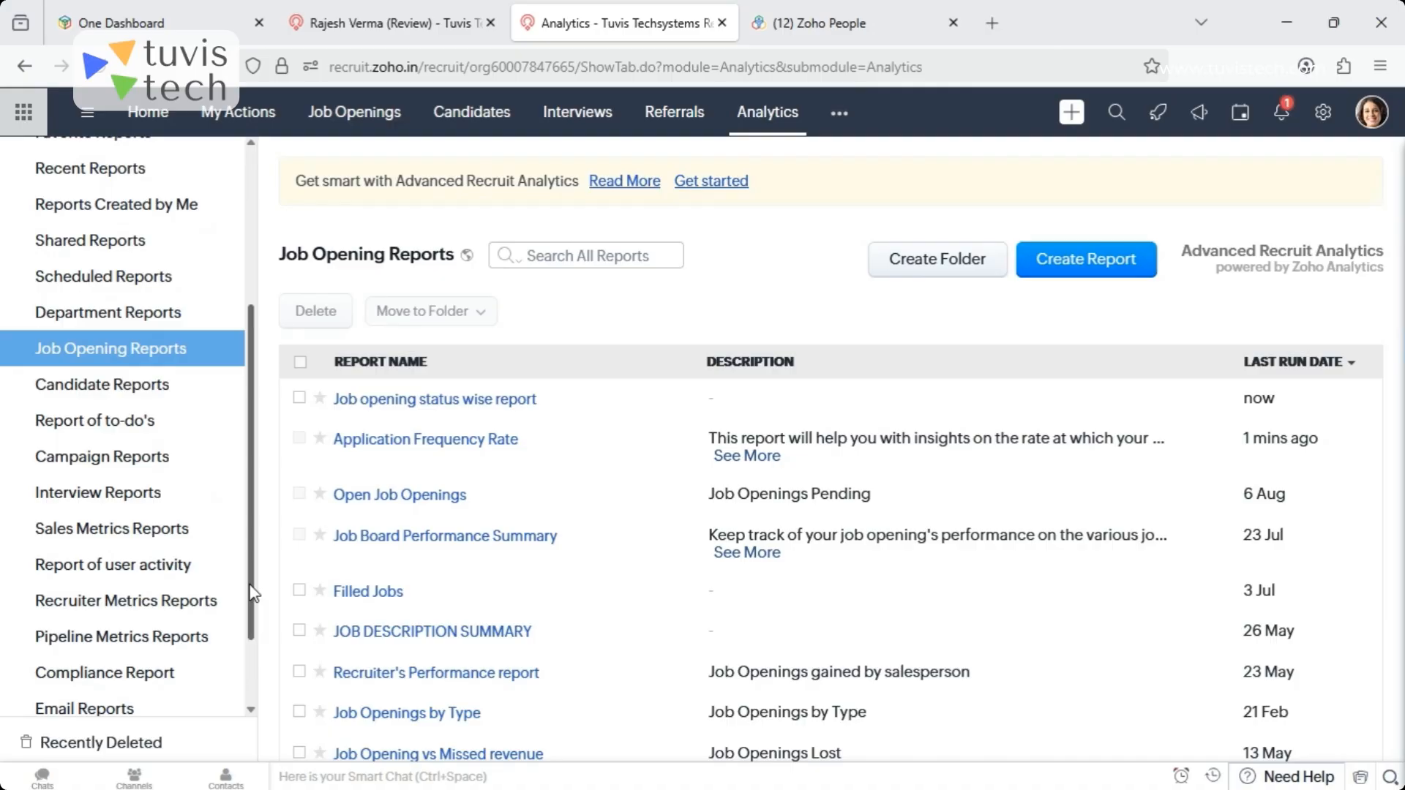
left_click_drag(253, 593, 248, 436)
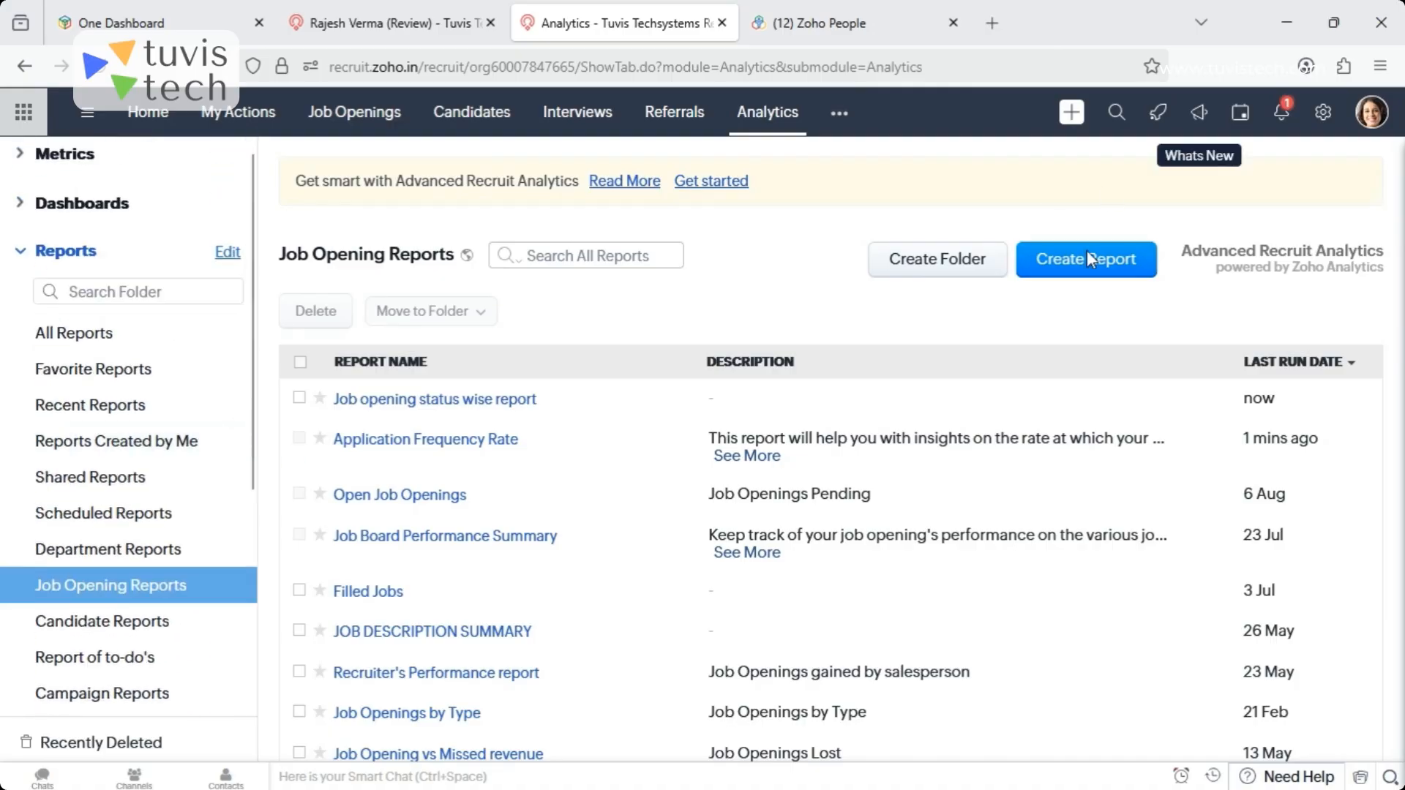
- Start a new report on the Candidates module with Interviews as the related module, using the Summary Report type
left_click(1061, 263)
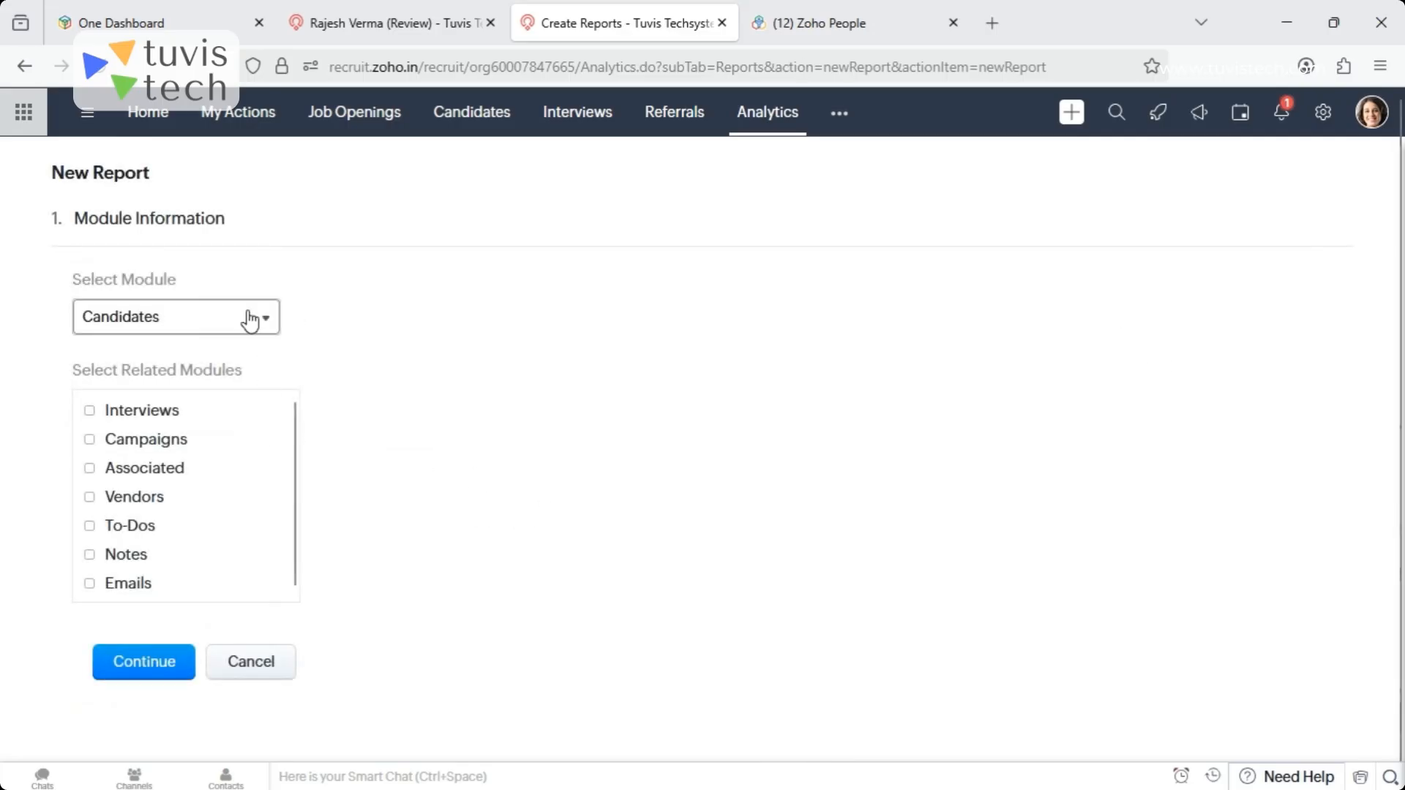
left_click(173, 318)
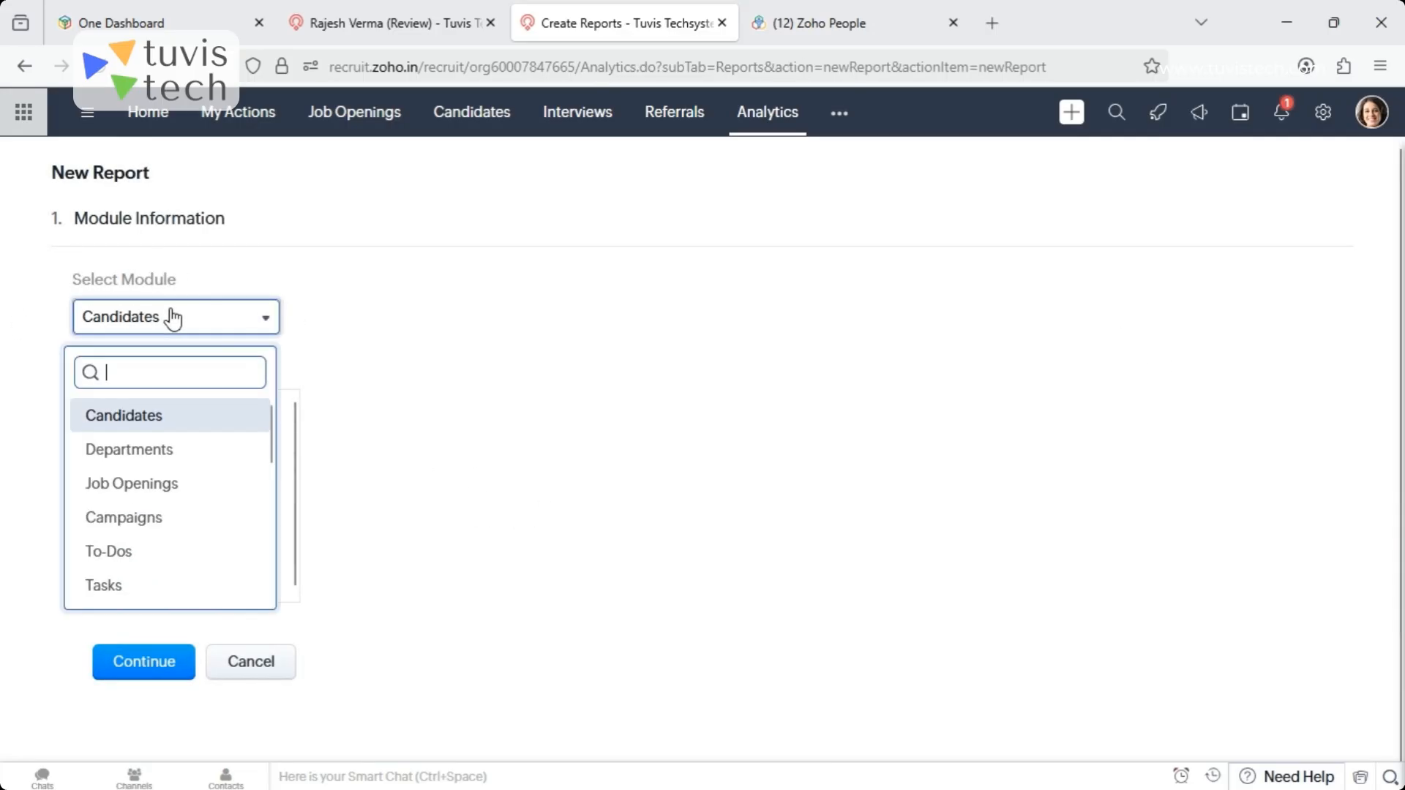
left_click(173, 318)
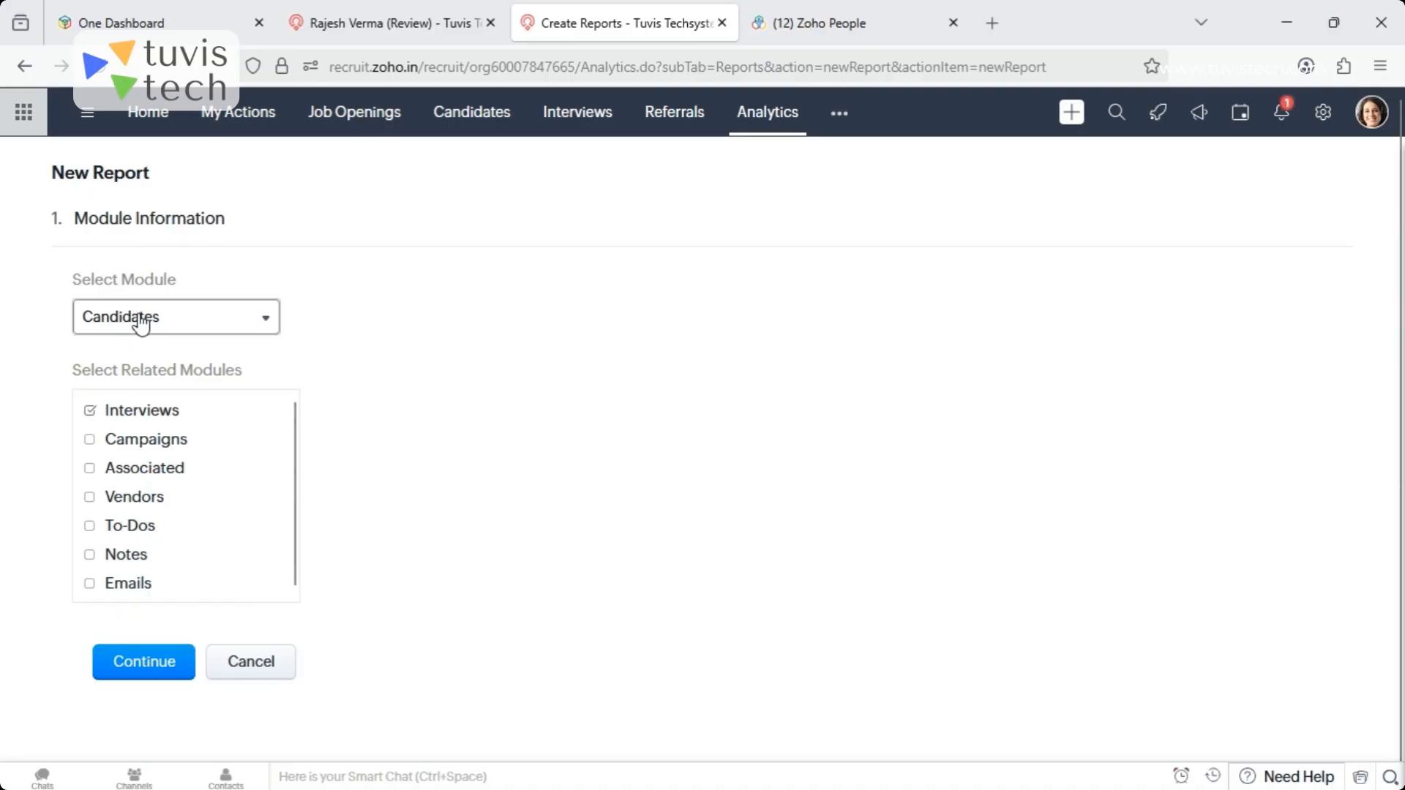
left_click(144, 661)
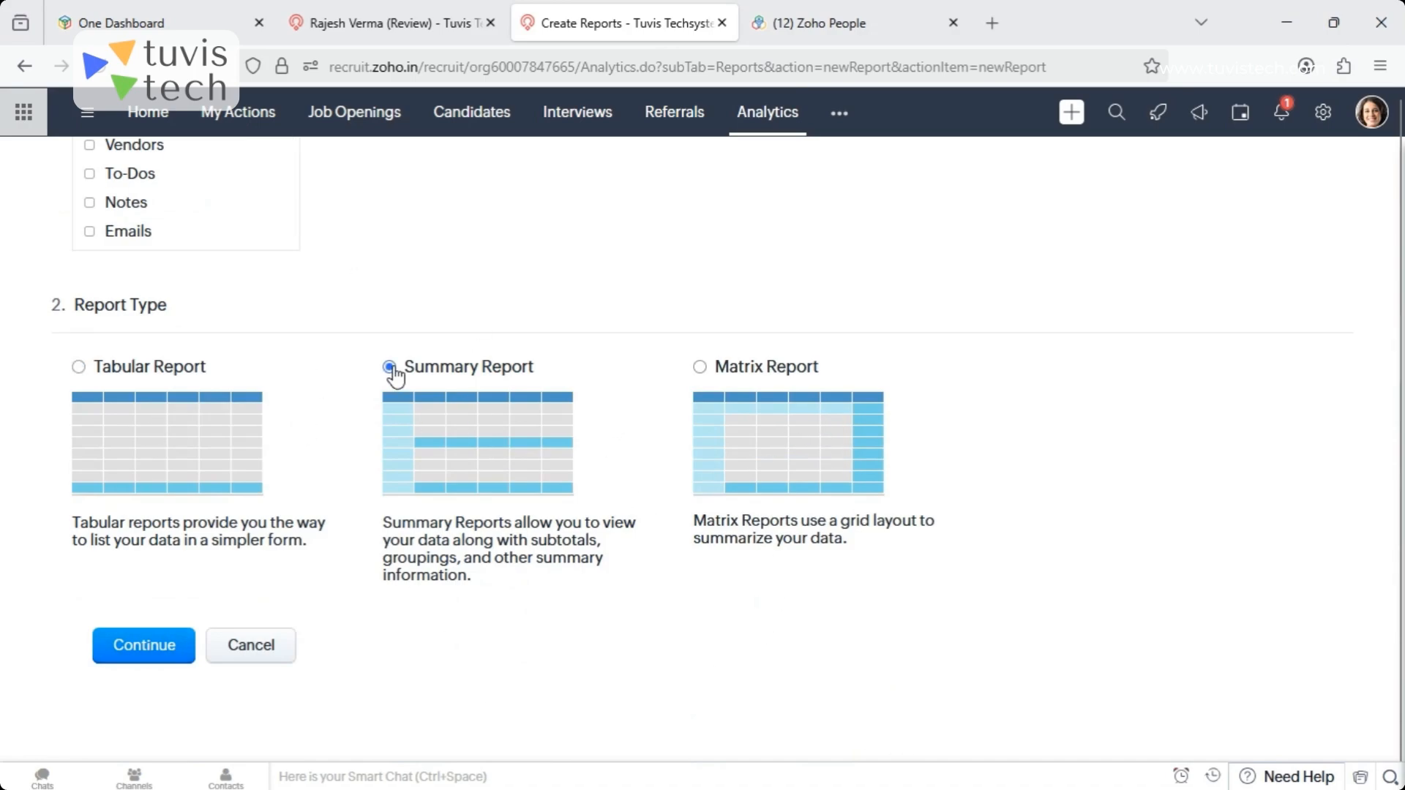
left_click(119, 662)
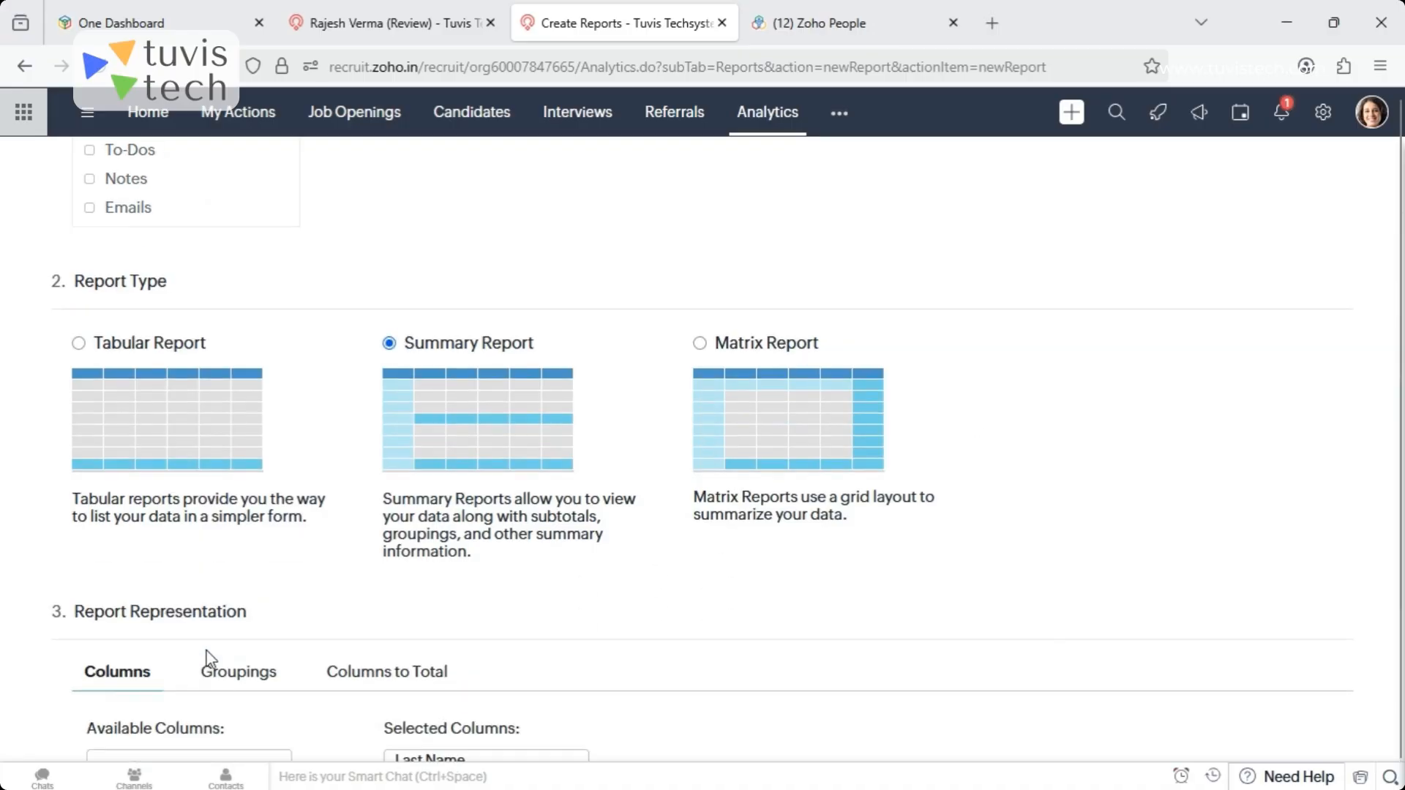
- Add the Candidate Name, Candidate Owner and Candidate Status columns to the new report
left_click(208, 409)
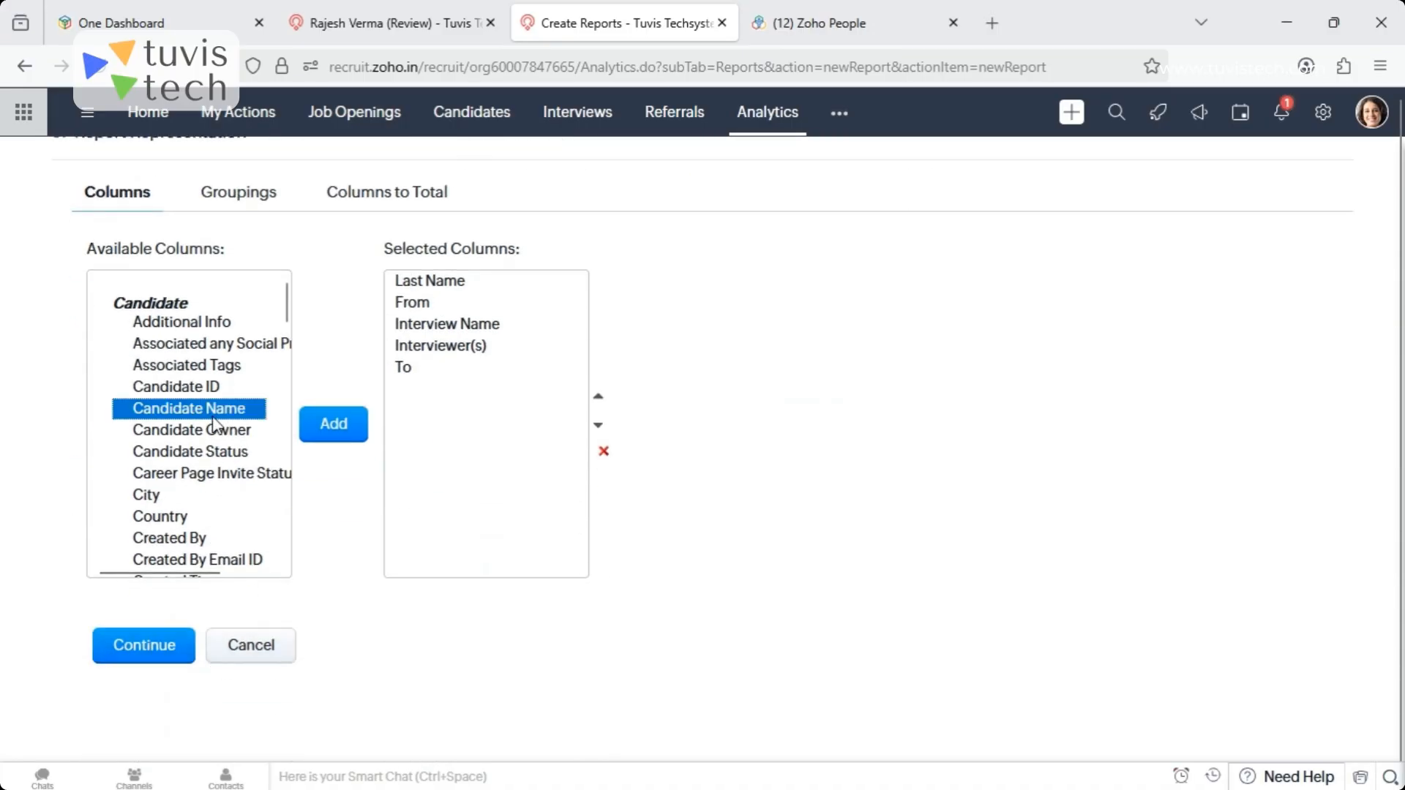
left_click(322, 433)
left_click(236, 432)
left_click(330, 431)
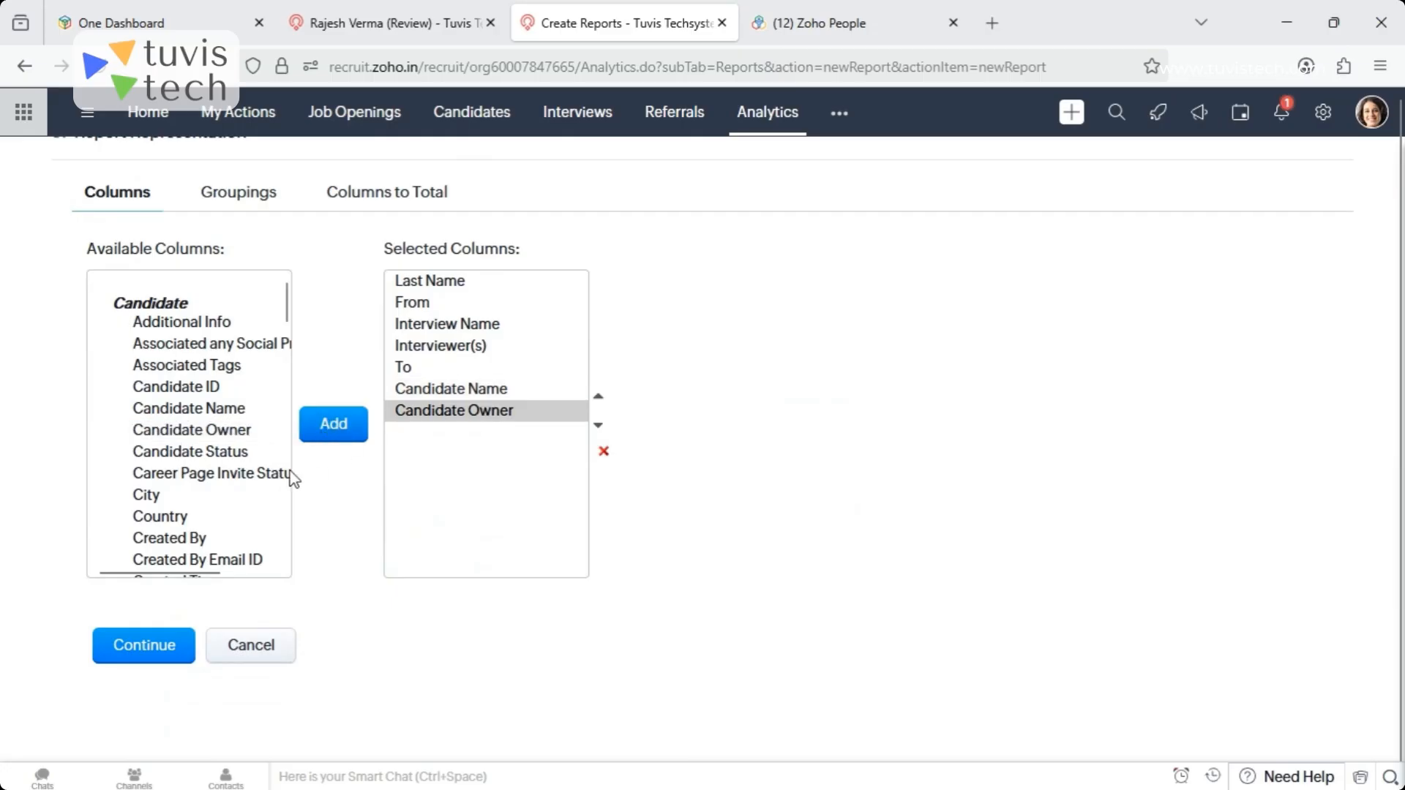
left_click(207, 453)
left_click(337, 434)
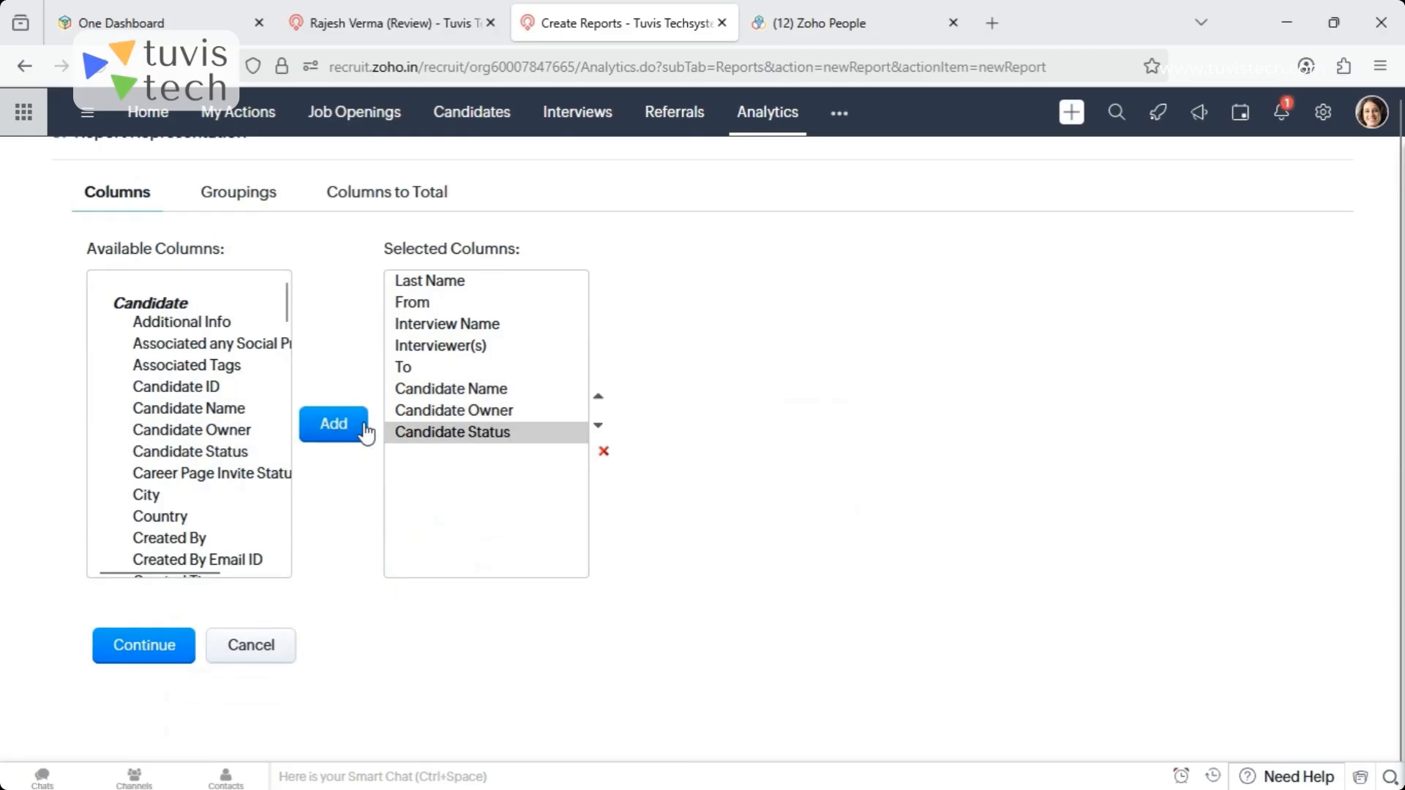
- Continue to the new report's filters and look through the date fields available for the standard filter
left_click(178, 650)
scroll(540, 618, "down", 3)
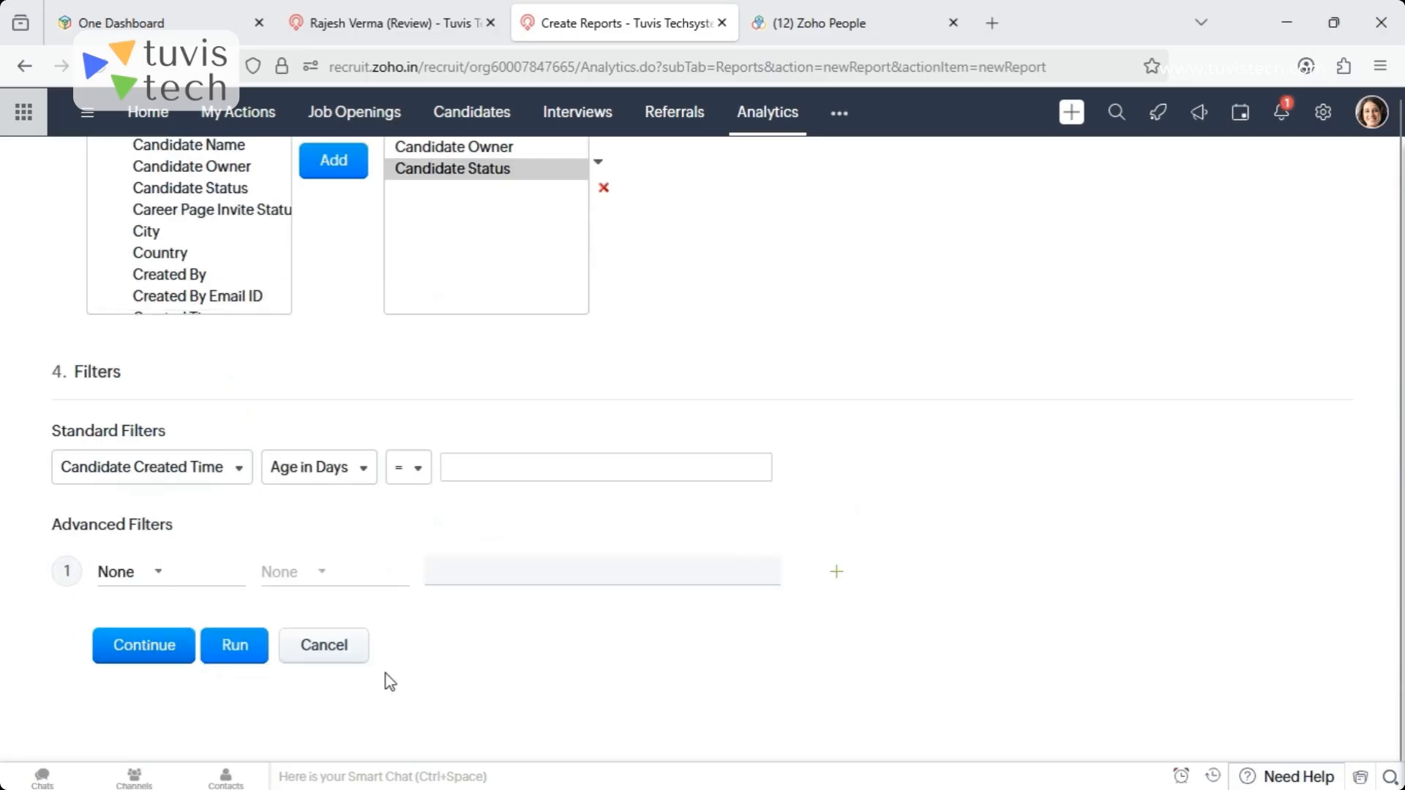
left_click(199, 467)
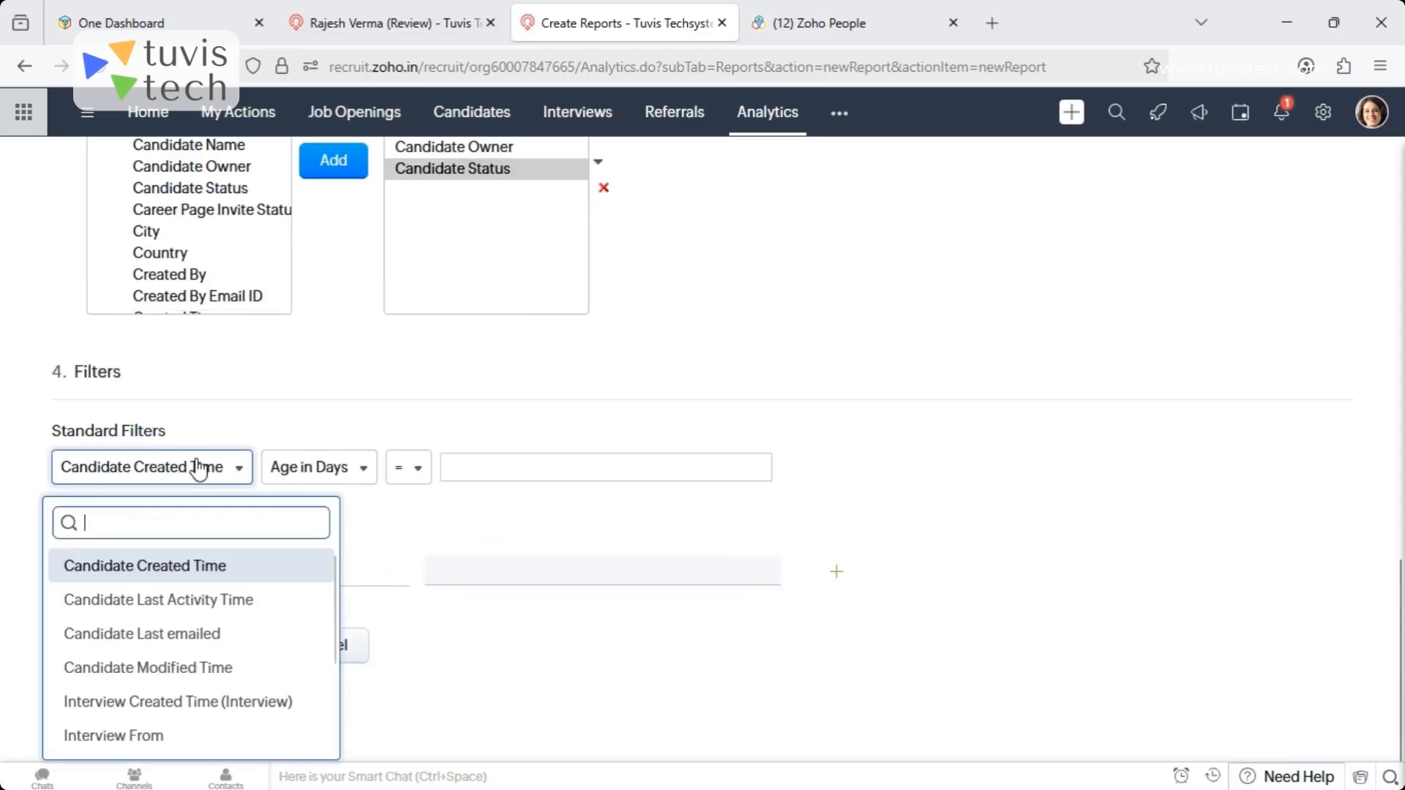
left_click(206, 471)
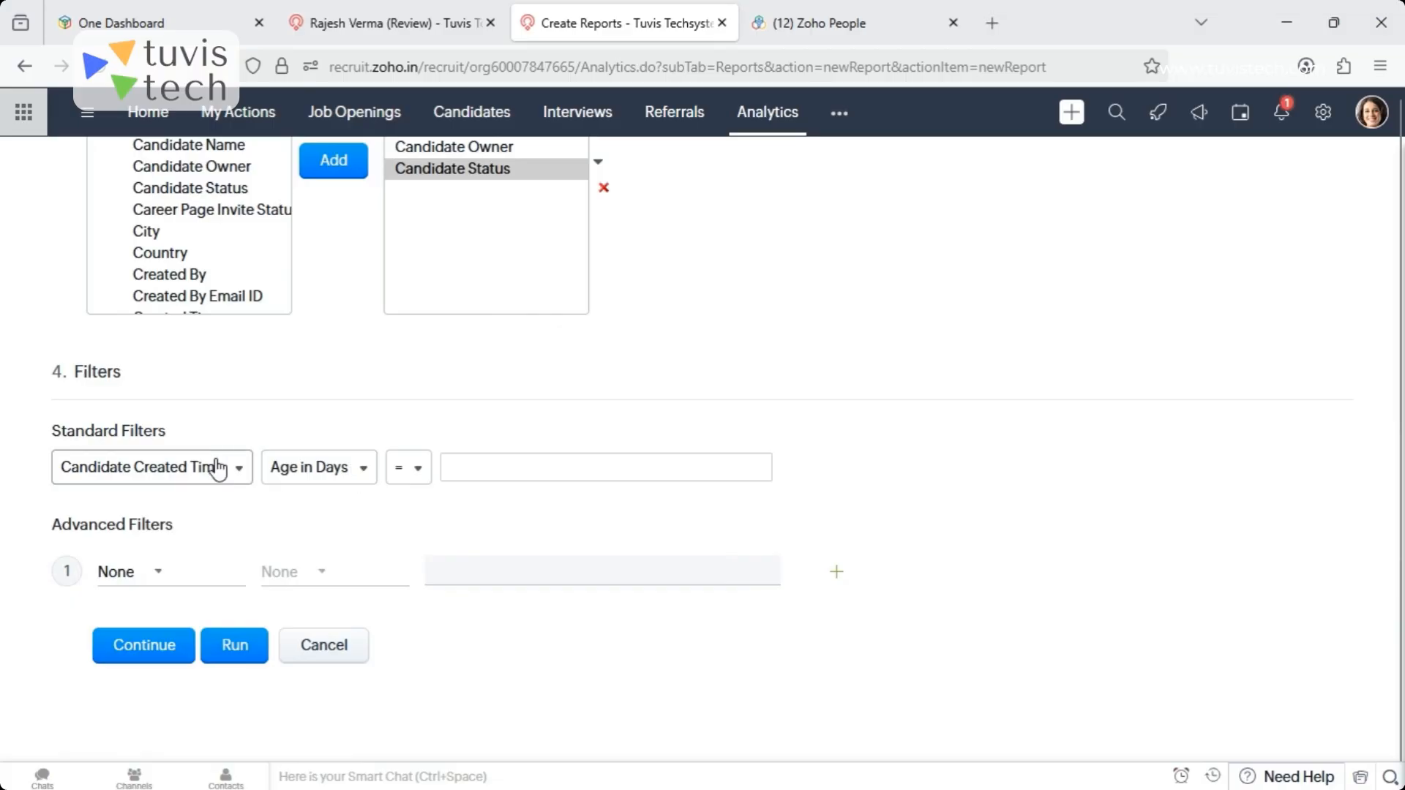
left_click(240, 468)
scroll(333, 622, "down", 2)
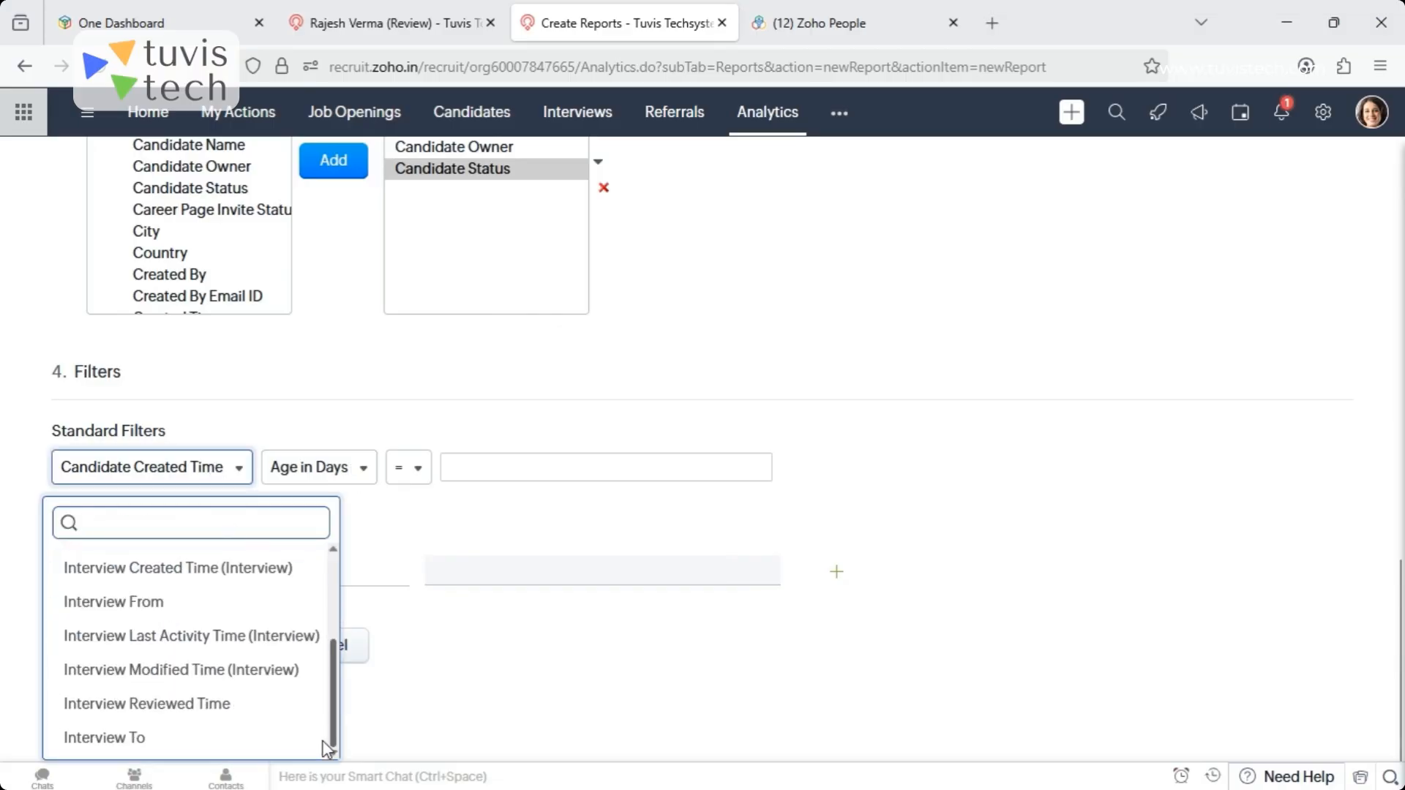
left_click(640, 422)
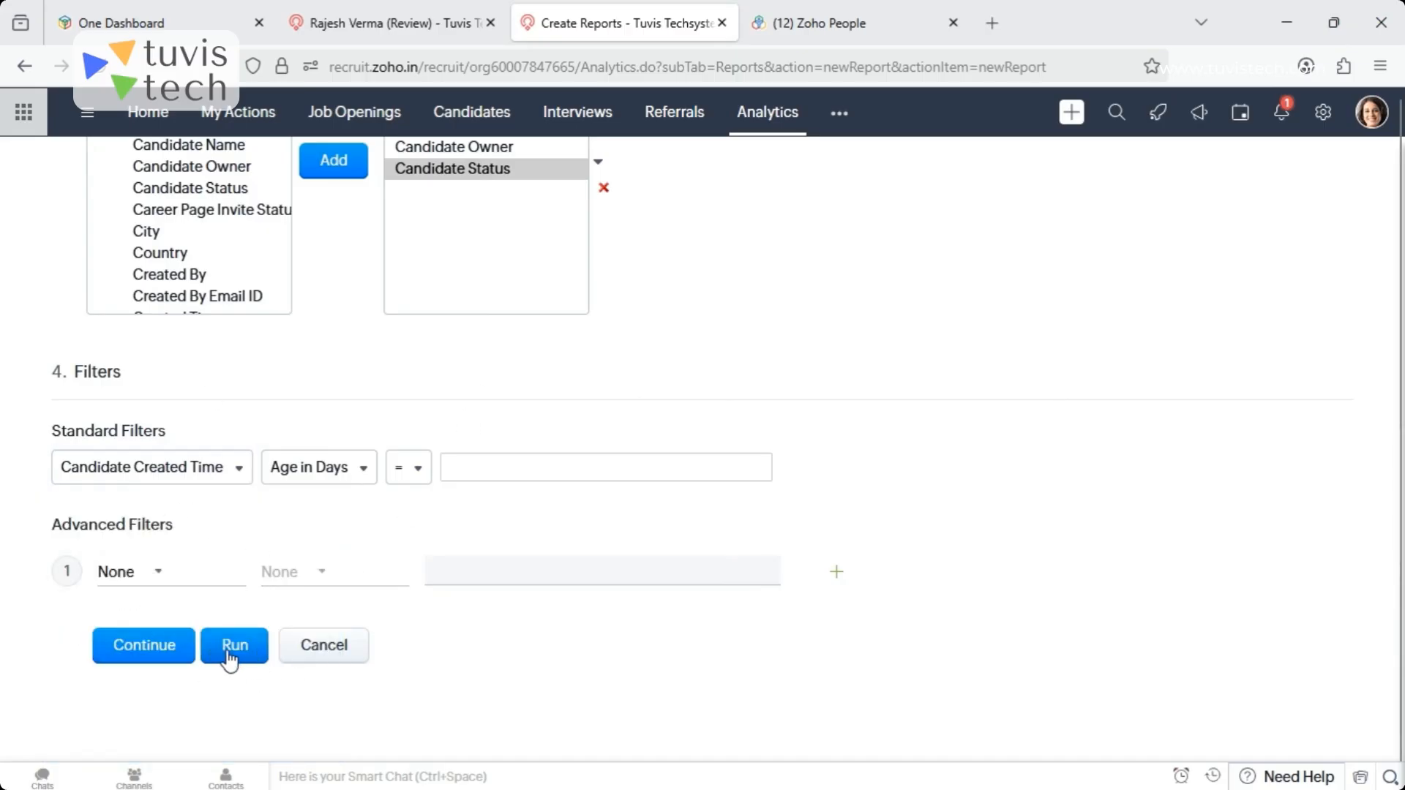
- Continue to the report's basic information, run the unnamed report to review its records, and discard it without saving
left_click(150, 647)
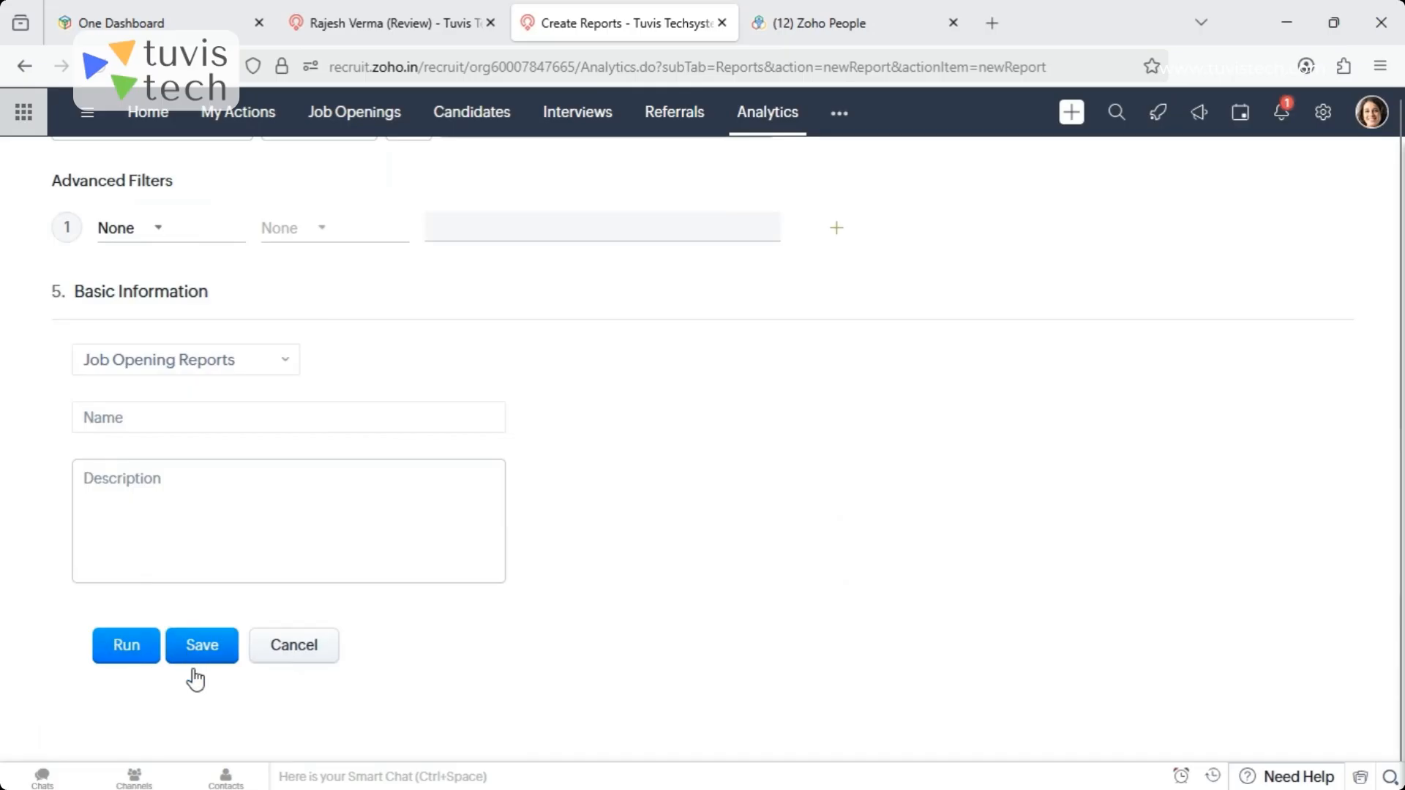
left_click(125, 647)
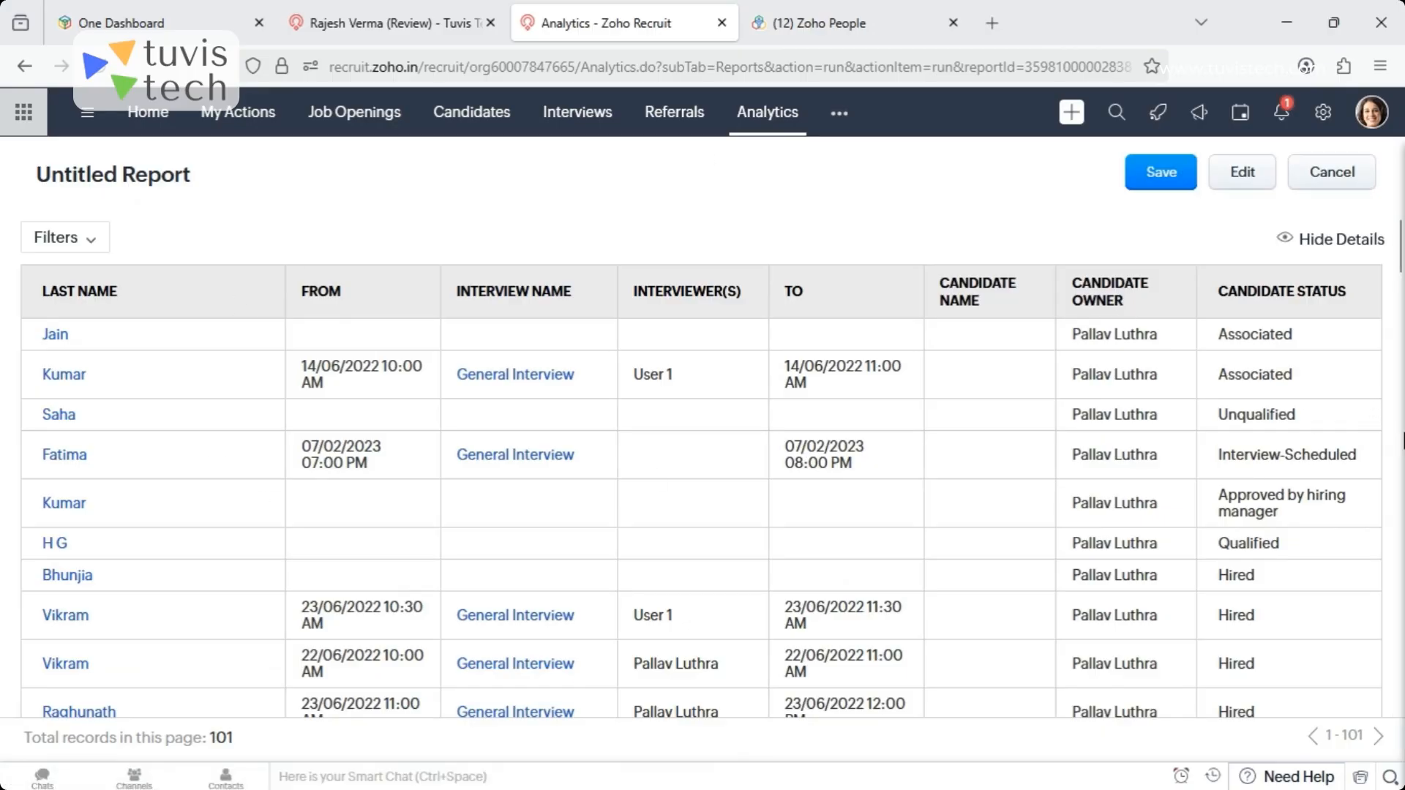
left_click(1348, 177)
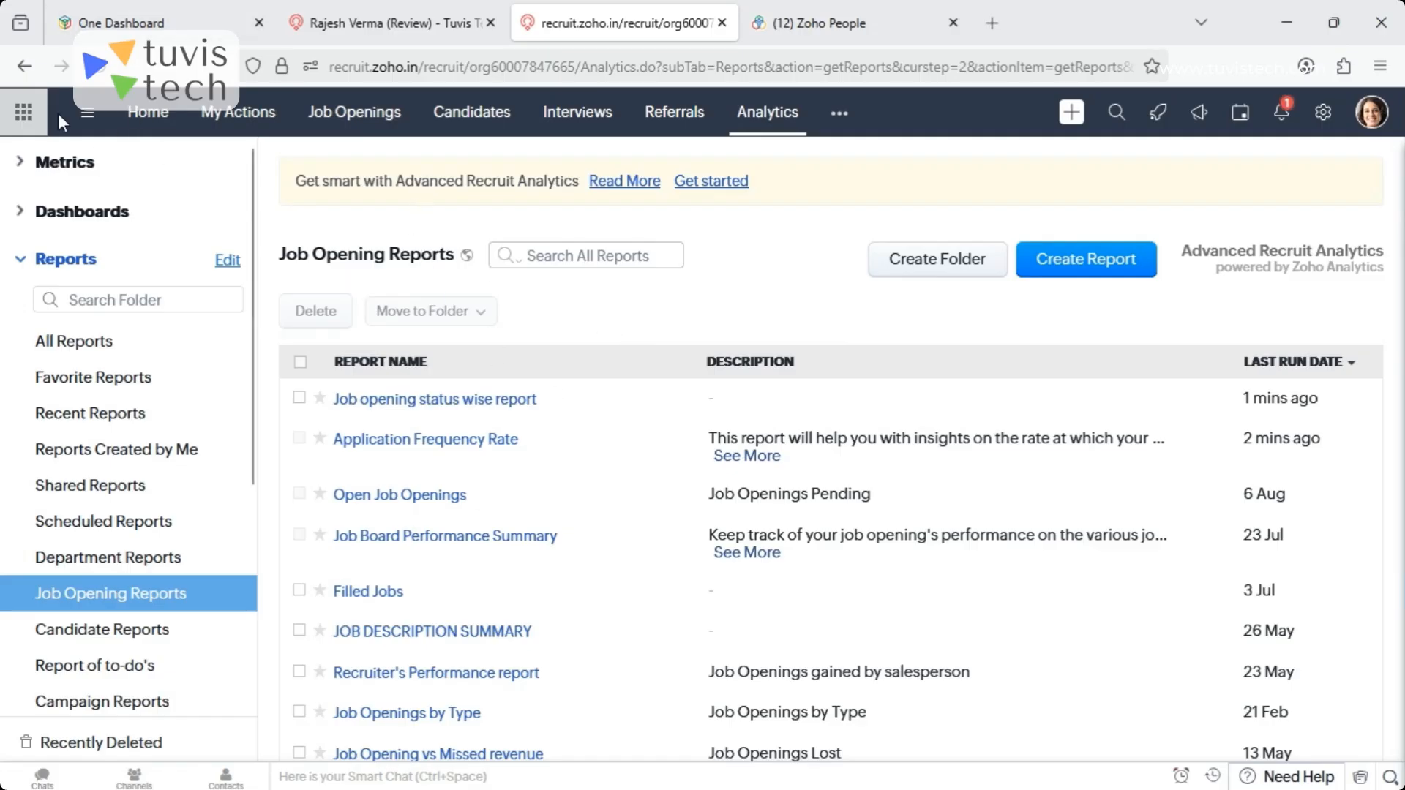
- Return to the Home overview and preview the open Chrome windows
left_click(156, 117)
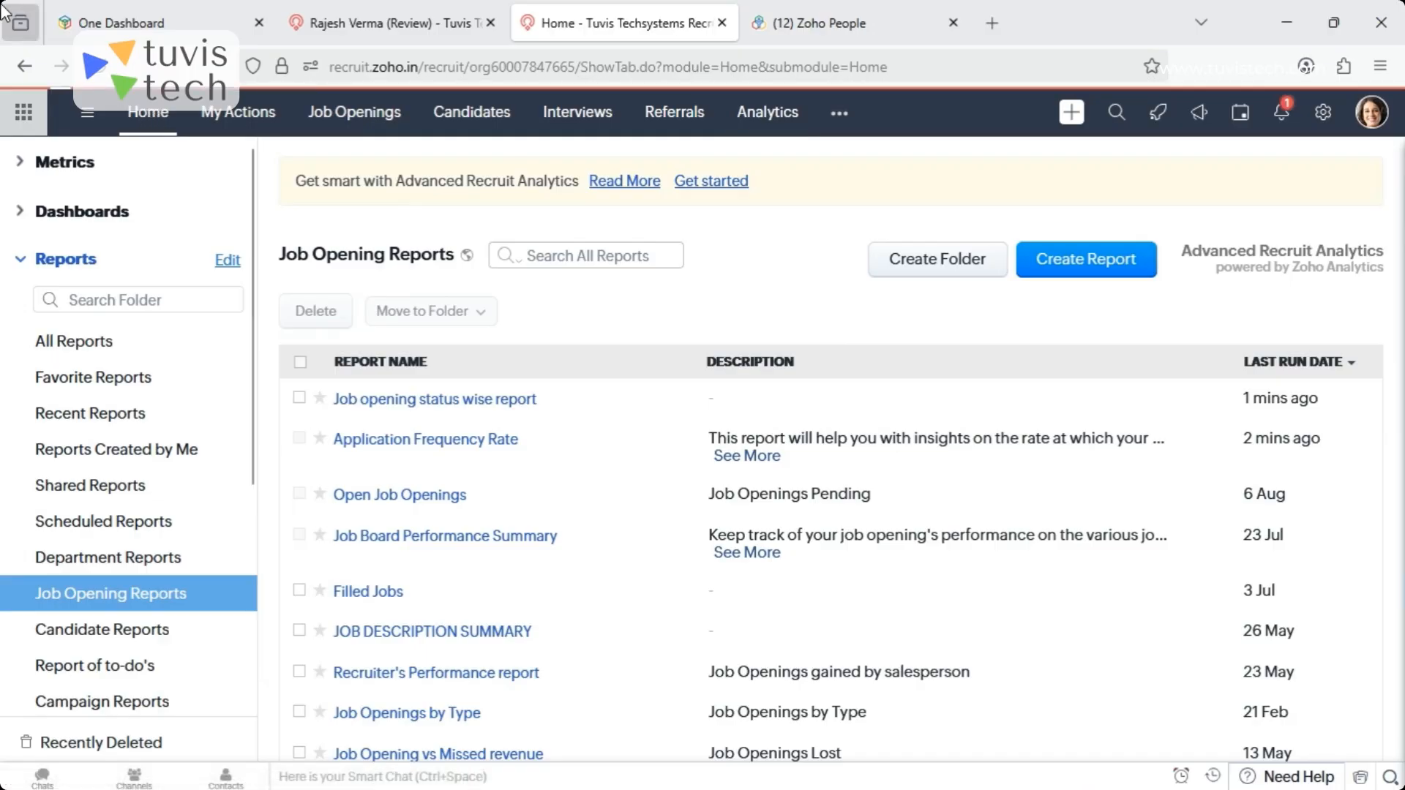
mouse_move(1025, 772)
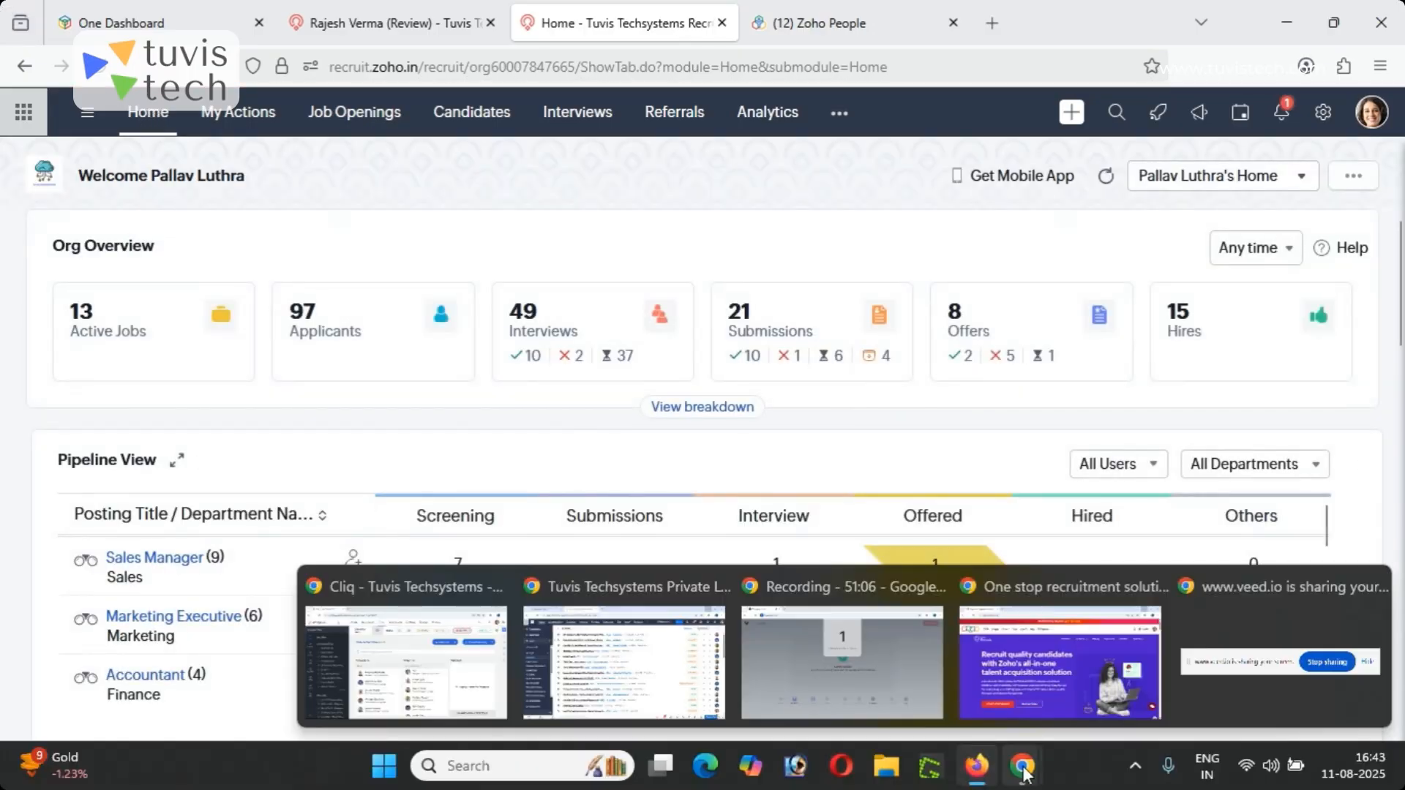